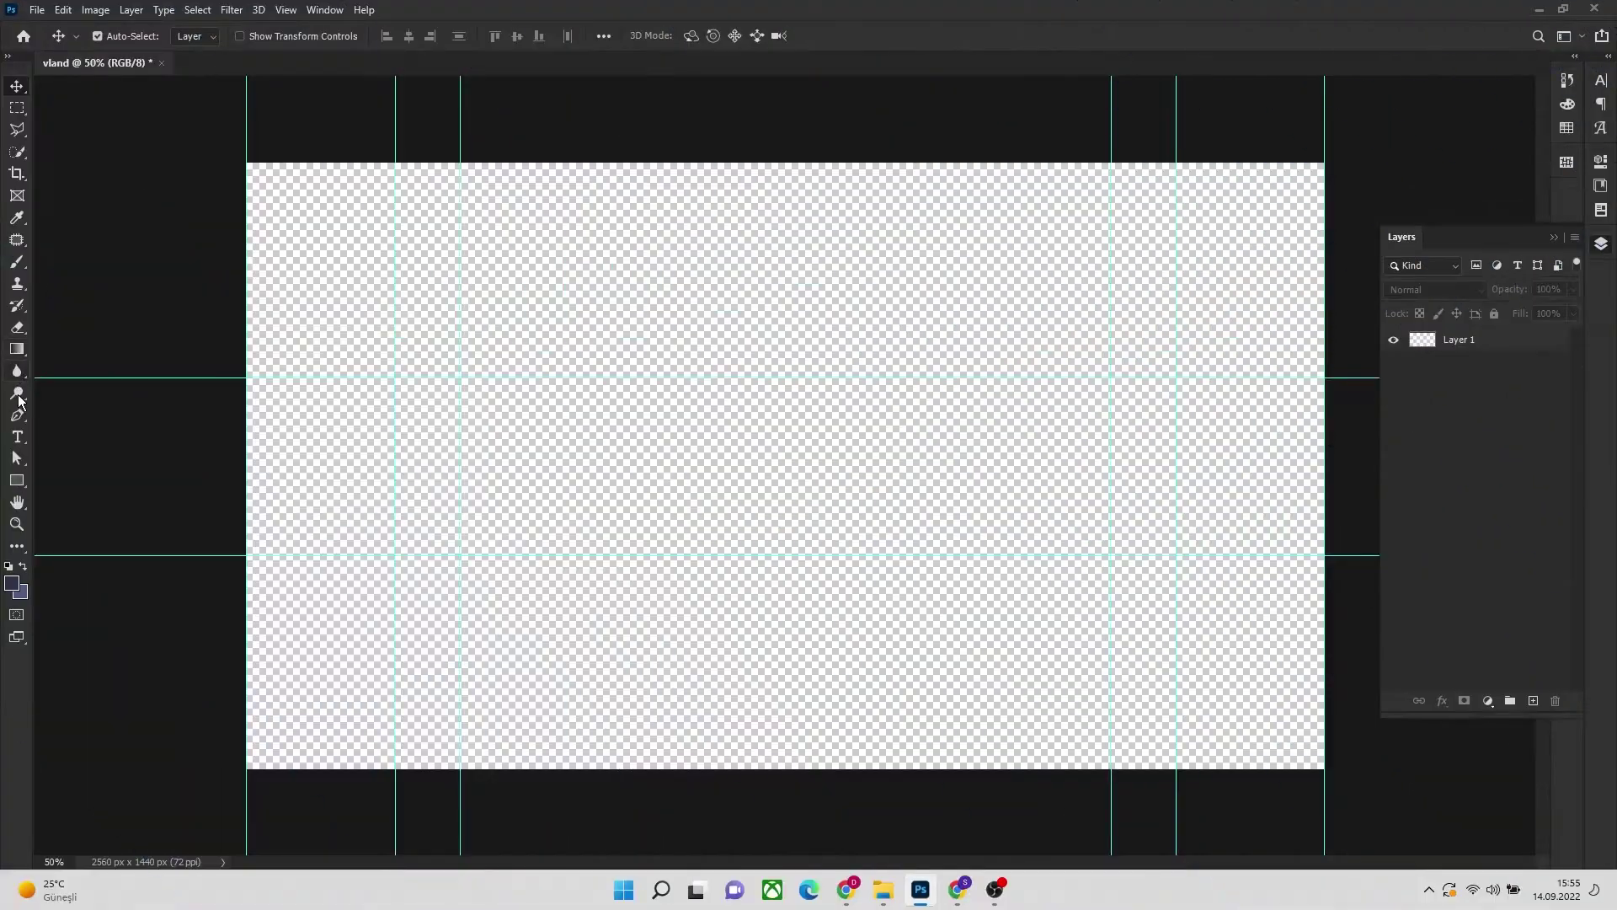
# Create a 2560 × 423 px rectangle on the canvas.
pyautogui.click(17, 481)
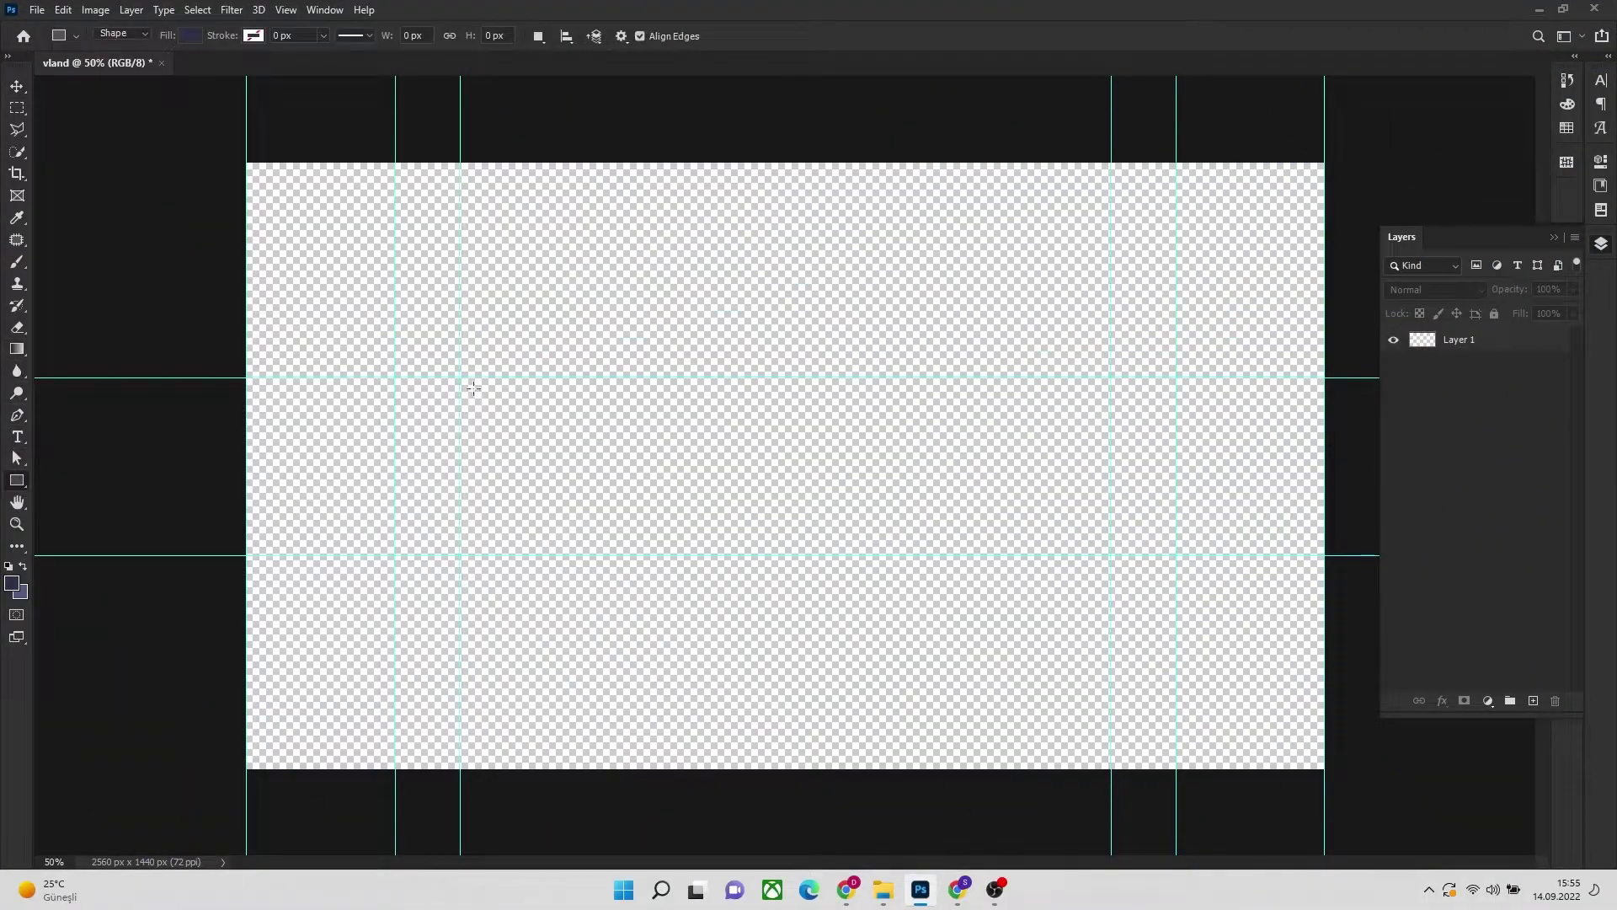
pyautogui.click(770, 295)
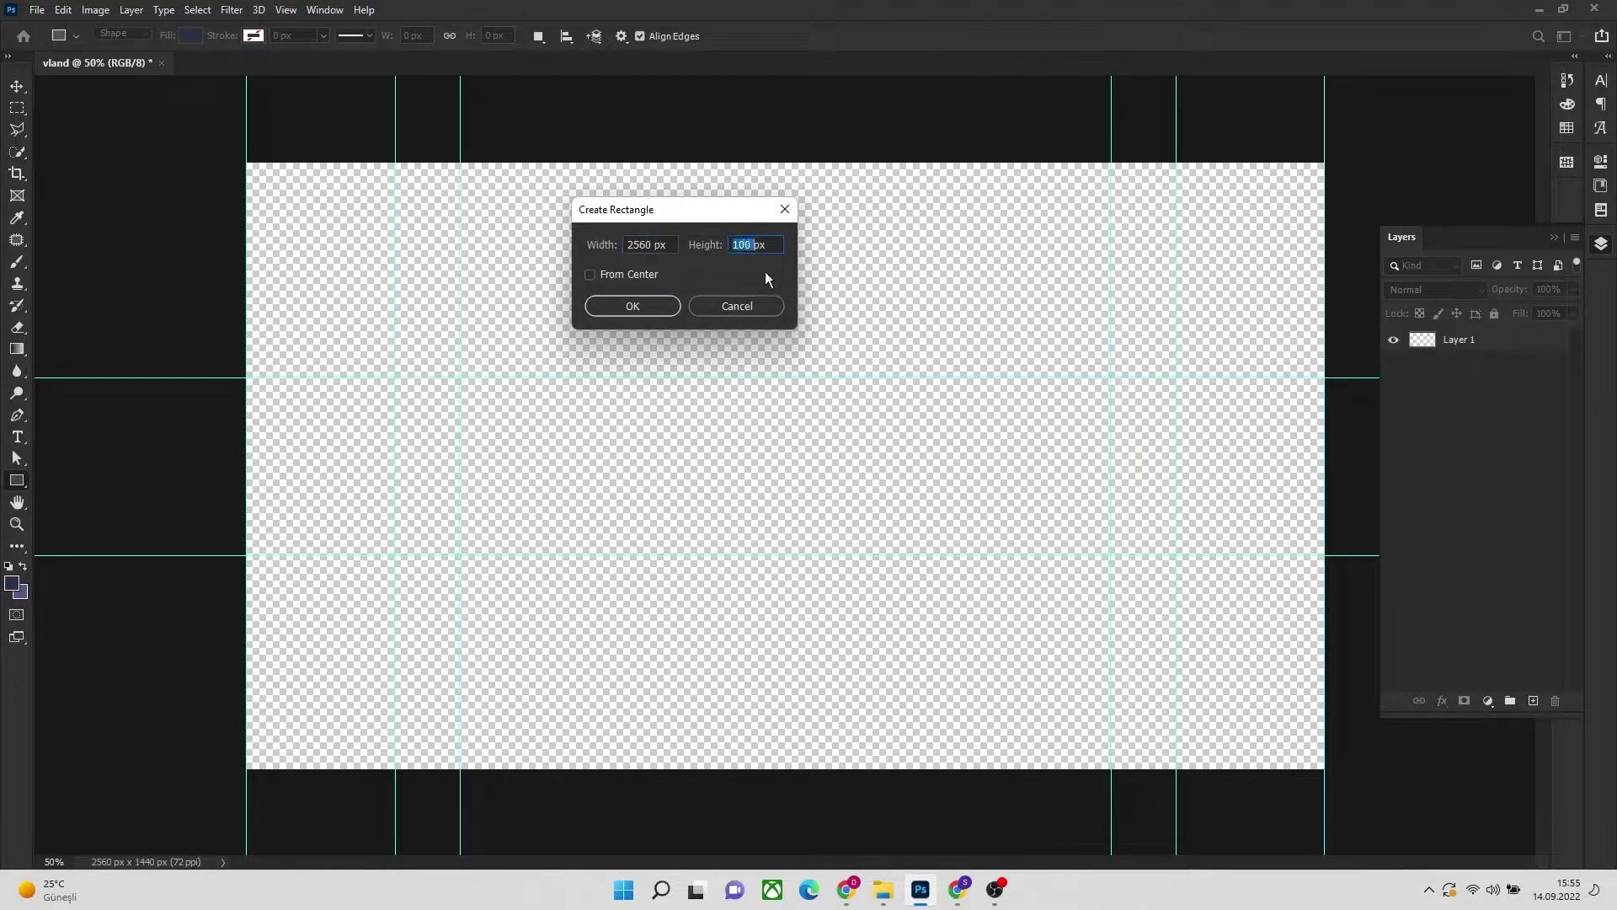
pyautogui.write('423')
pyautogui.click(642, 305)
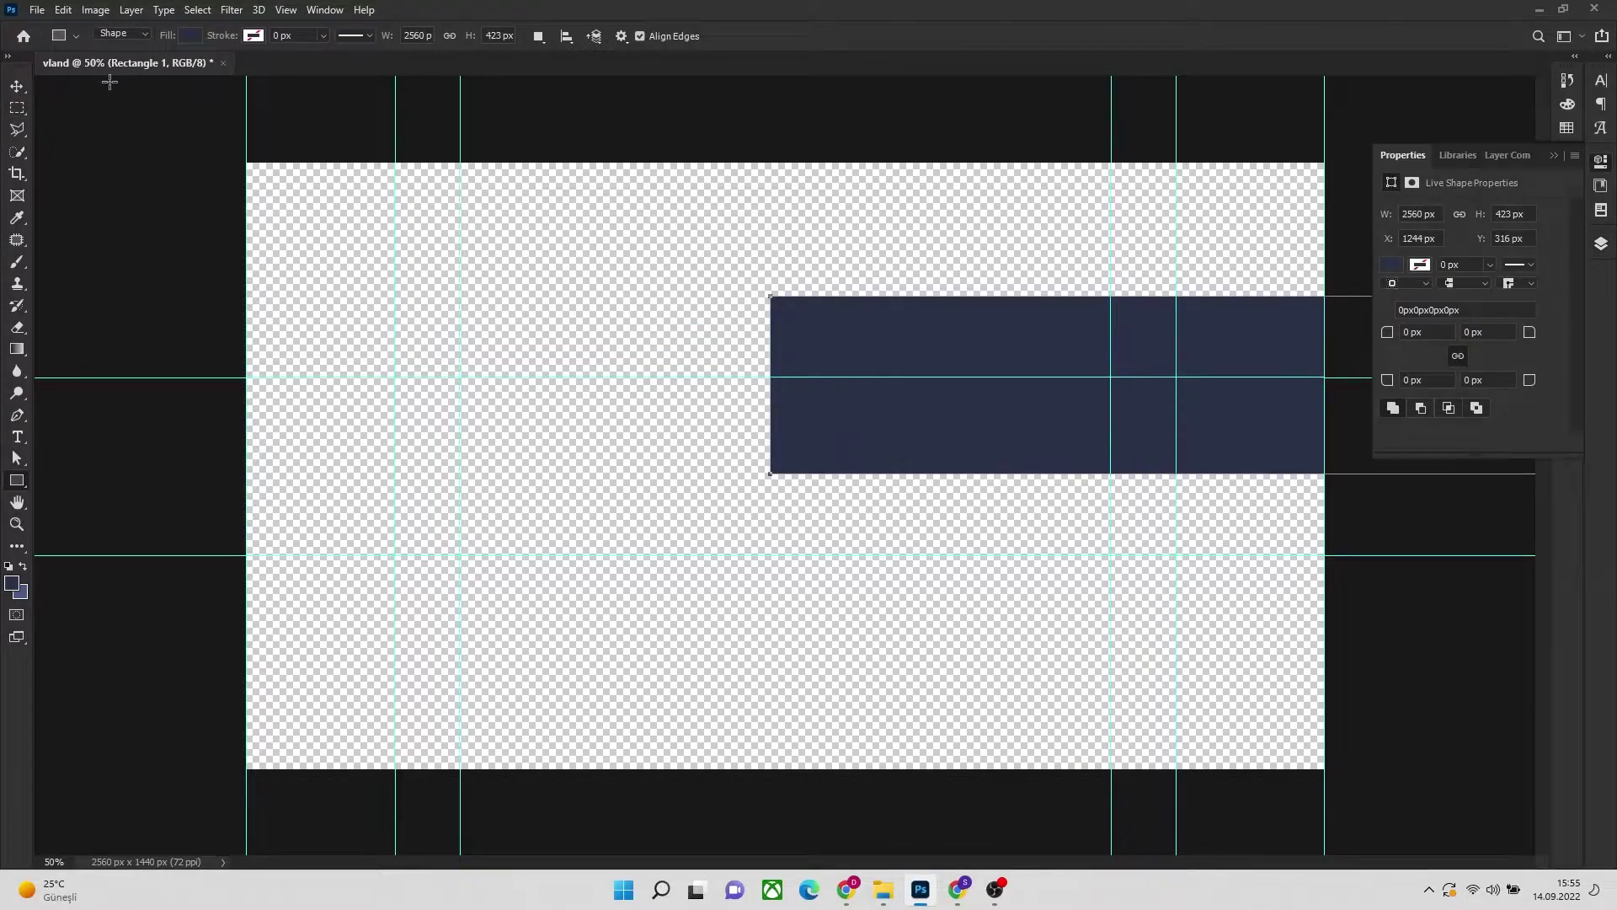
# Left-align the rectangle to the canvas and centre it vertically, then select Layer 1.
pyautogui.click(16, 86)
pyautogui.click(408, 36)
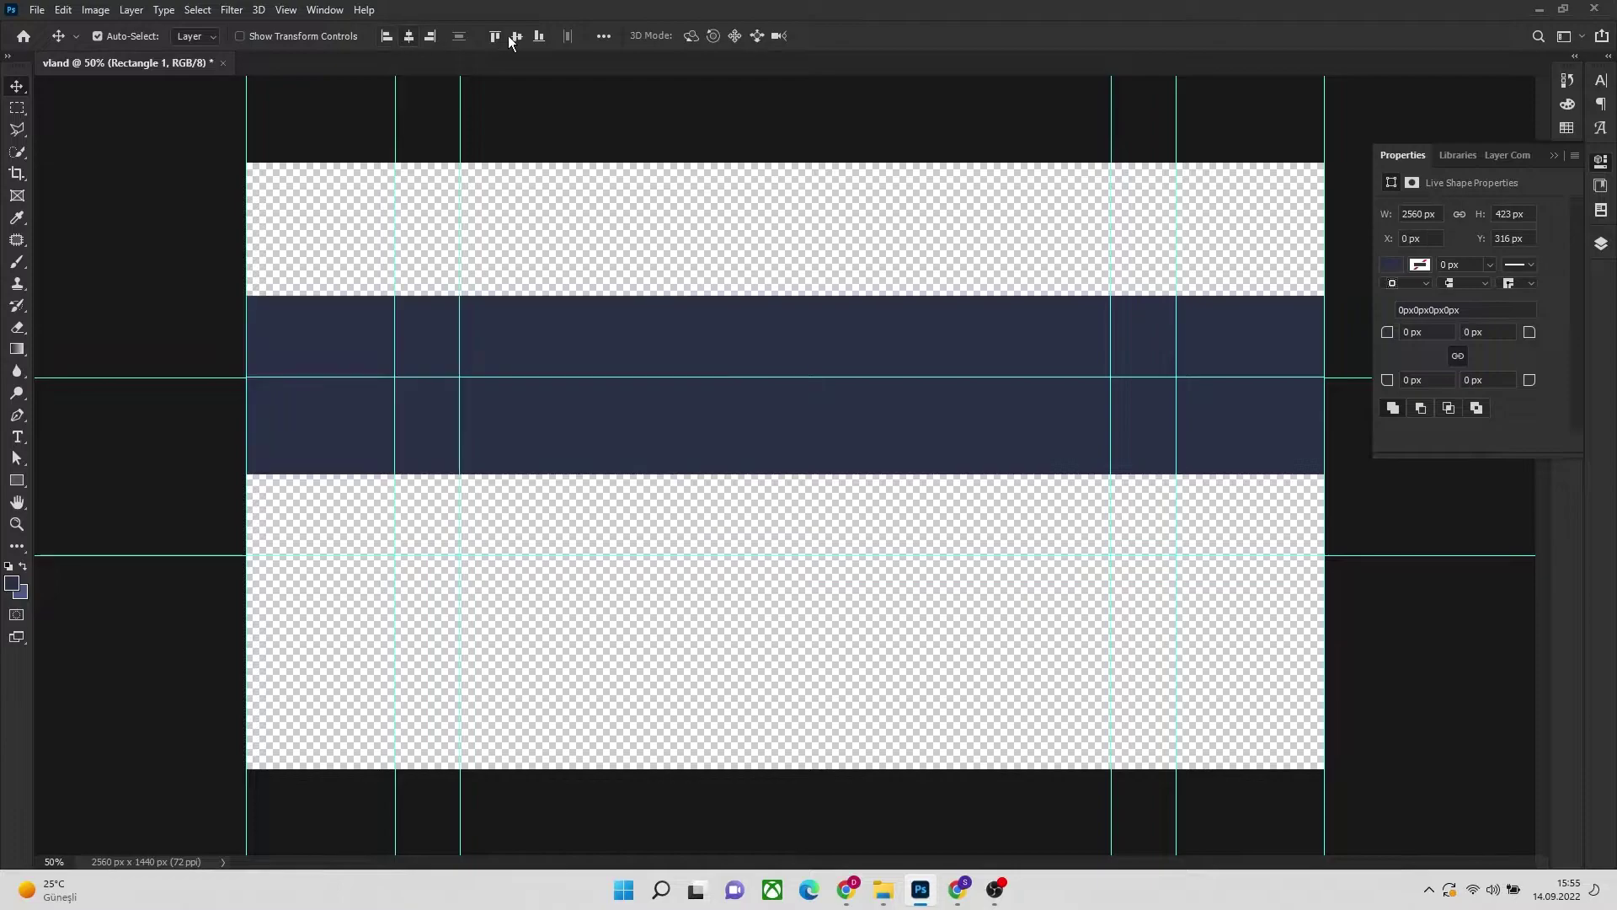
pyautogui.click(517, 36)
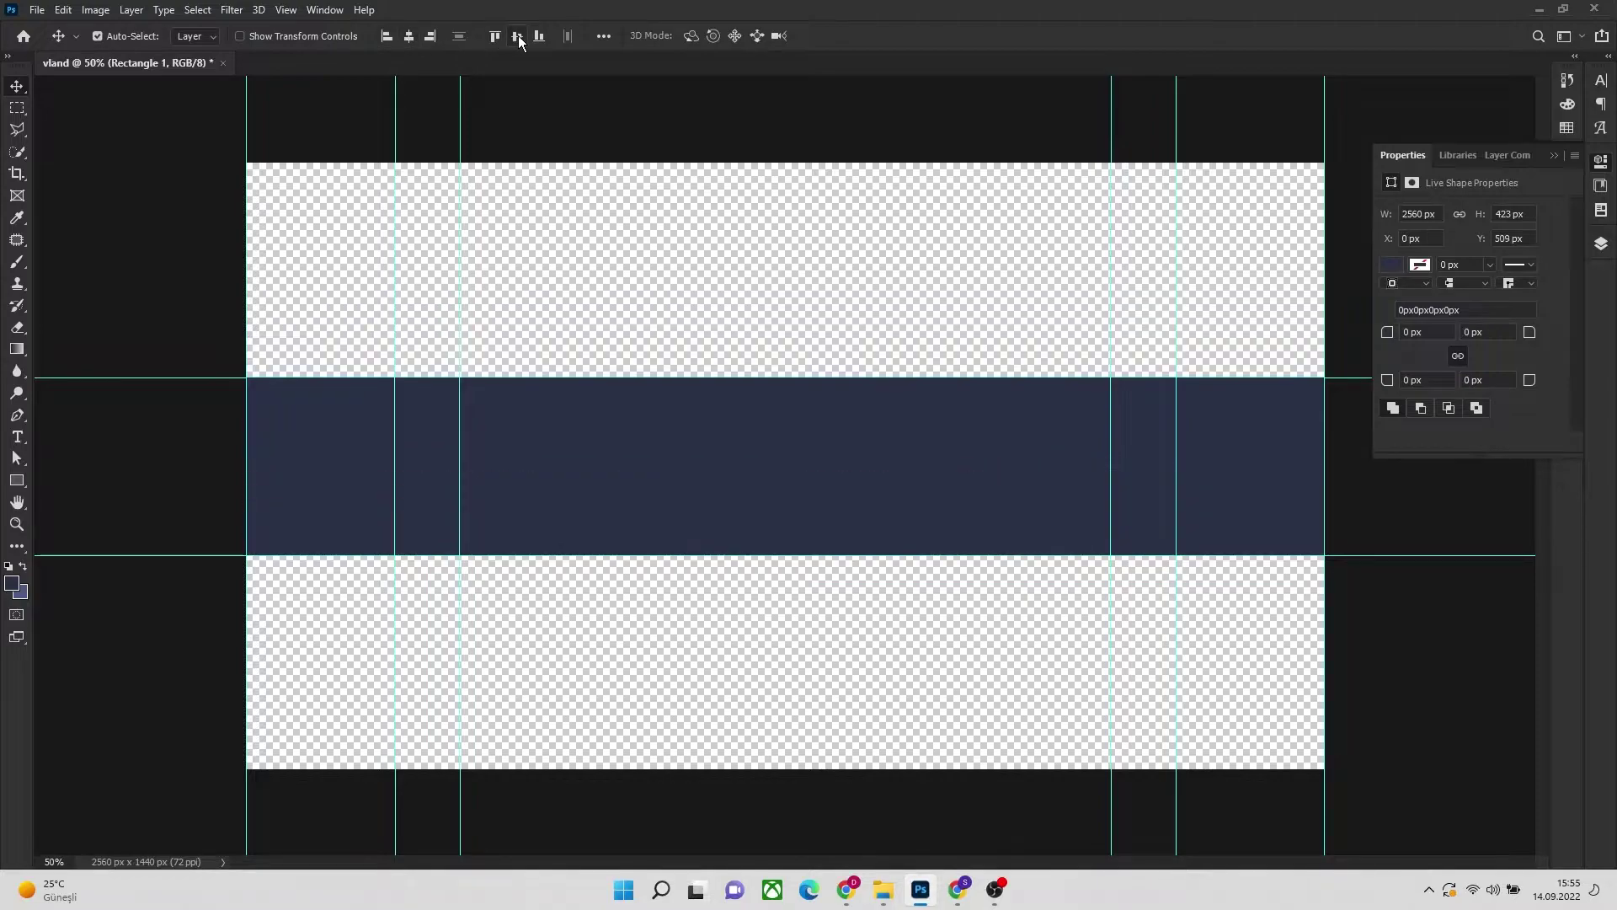
pyautogui.click(957, 325)
pyautogui.click(1601, 244)
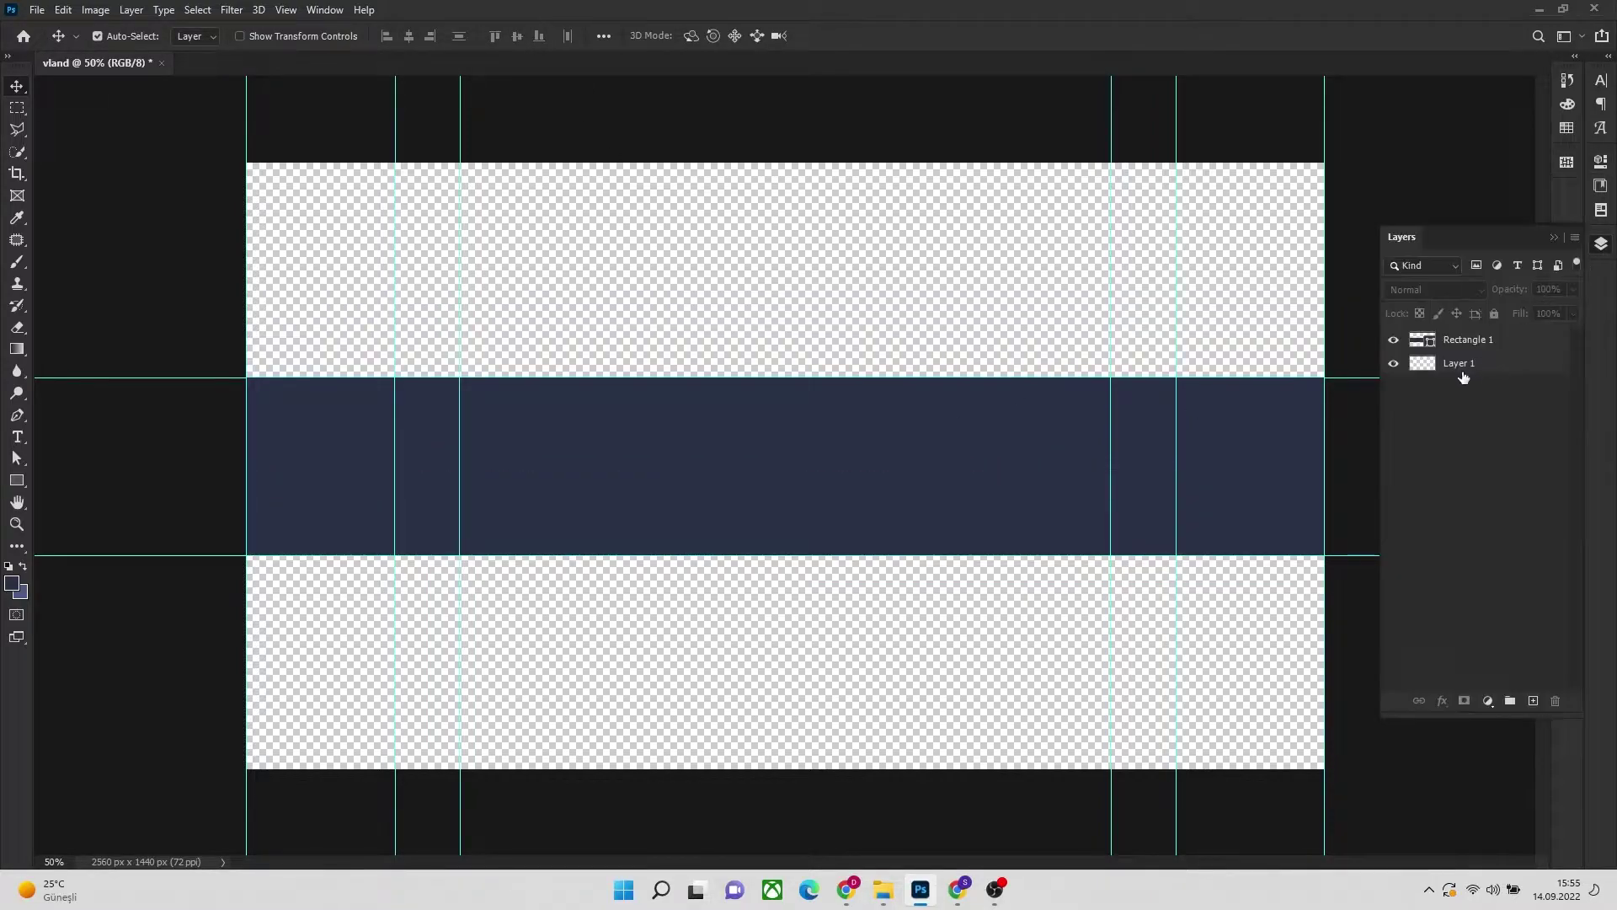
# Add a dark navy #071234 Solid Color fill layer as the background.
pyautogui.click(1462, 369)
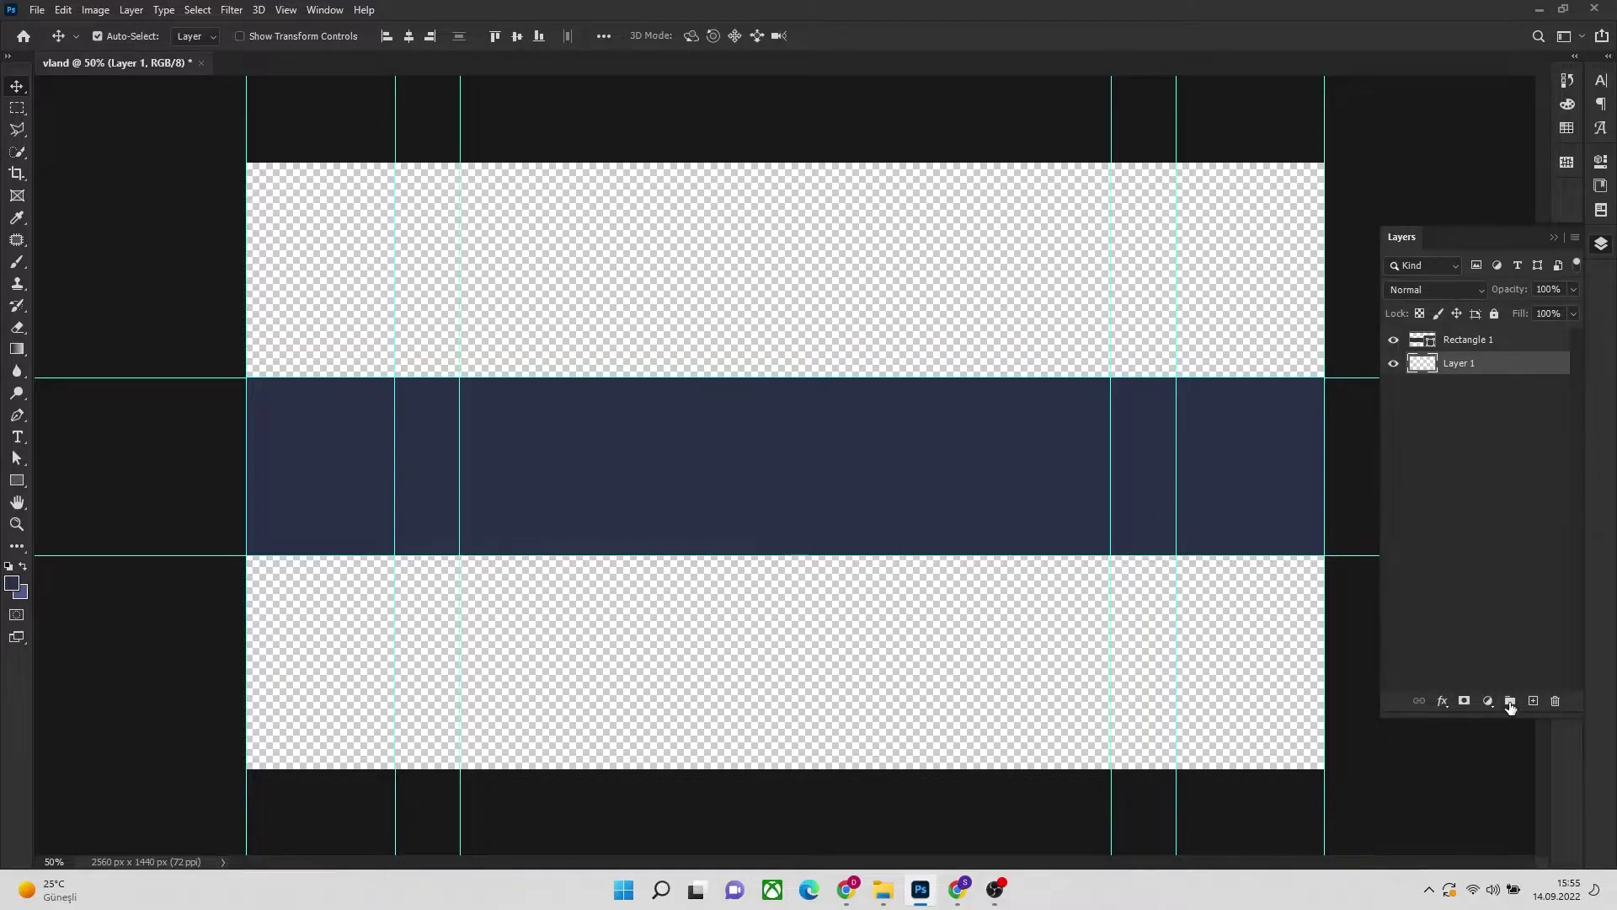
pyautogui.click(1487, 702)
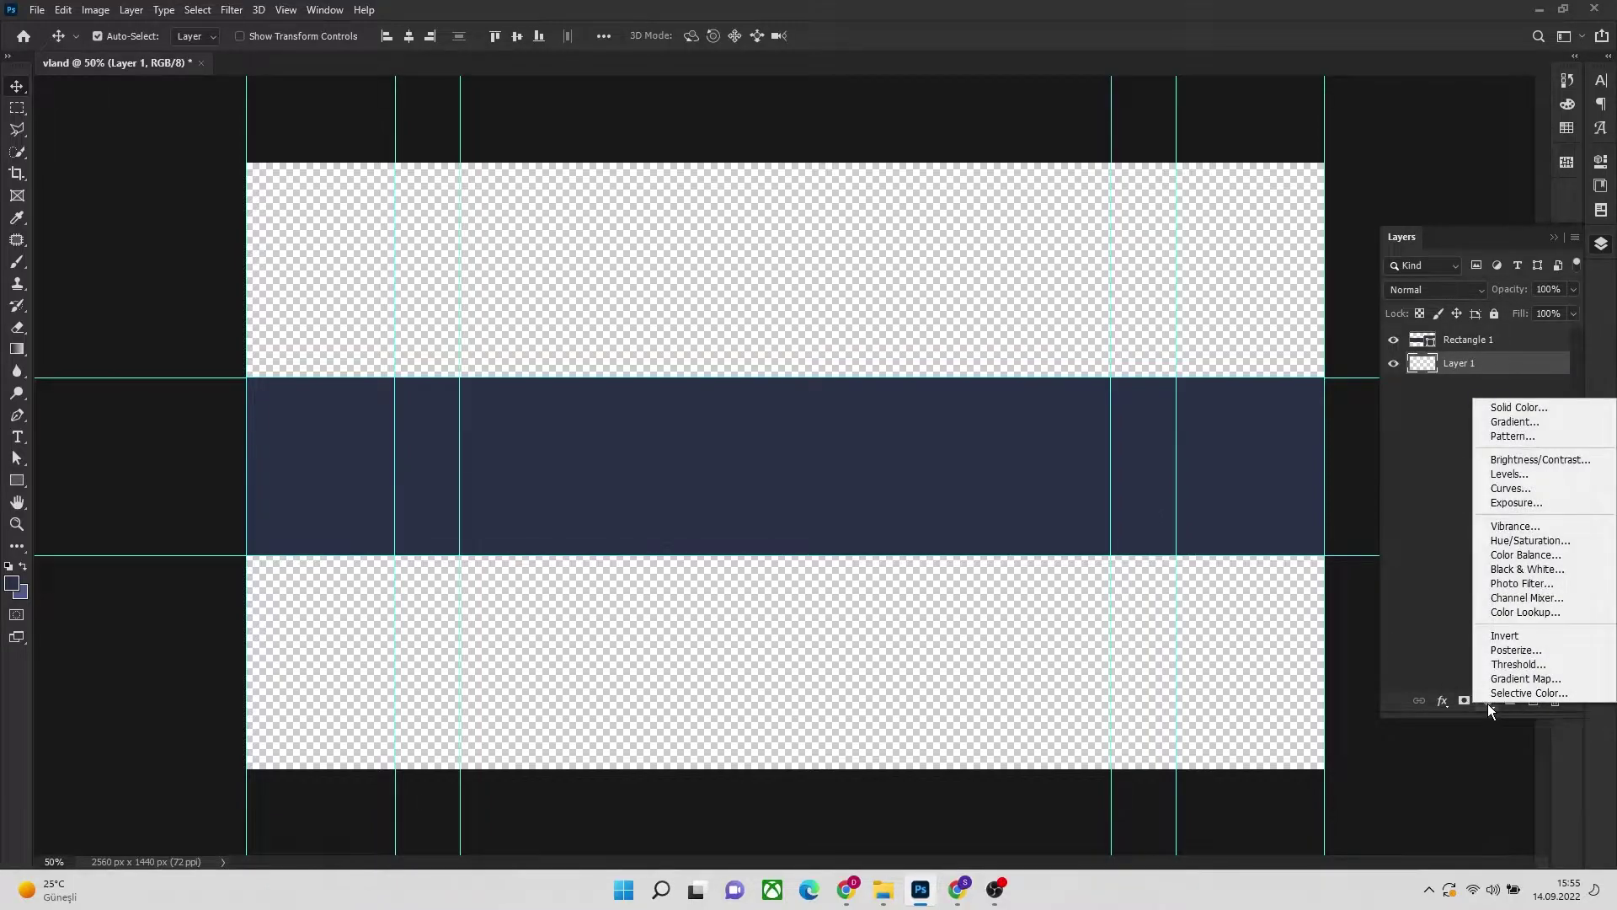
pyautogui.click(1507, 412)
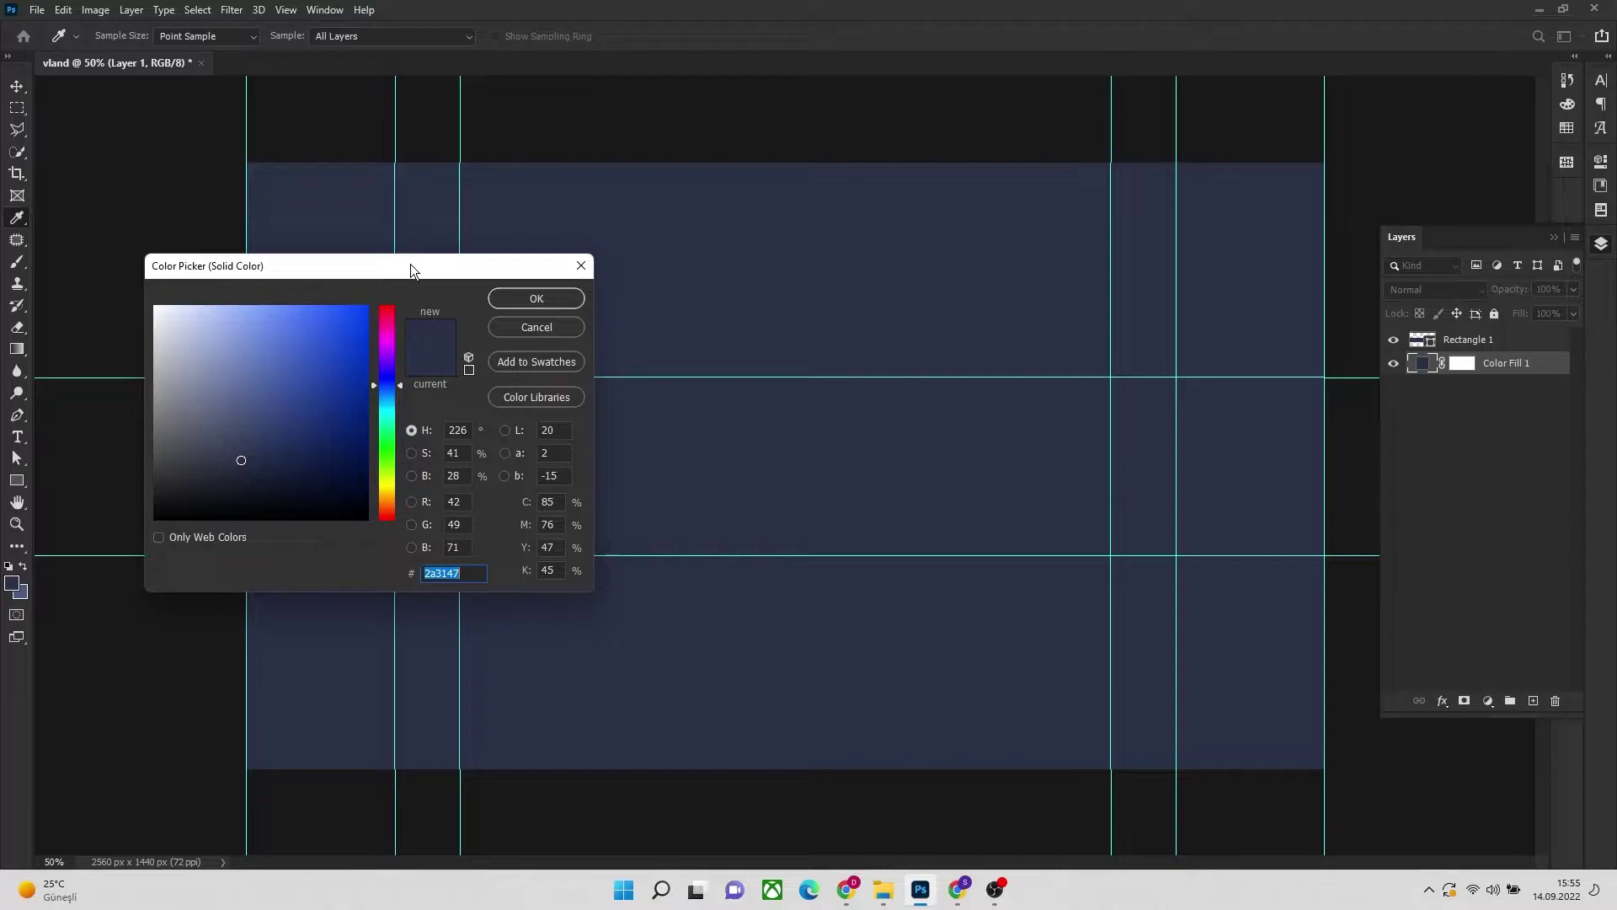
pyautogui.moveTo(411, 266); pyautogui.dragTo(453, 203)
pyautogui.moveTo(372, 426)
pyautogui.mouseDown()
pyautogui.moveTo(364, 406)
pyautogui.moveTo(379, 417)
pyautogui.mouseUp()
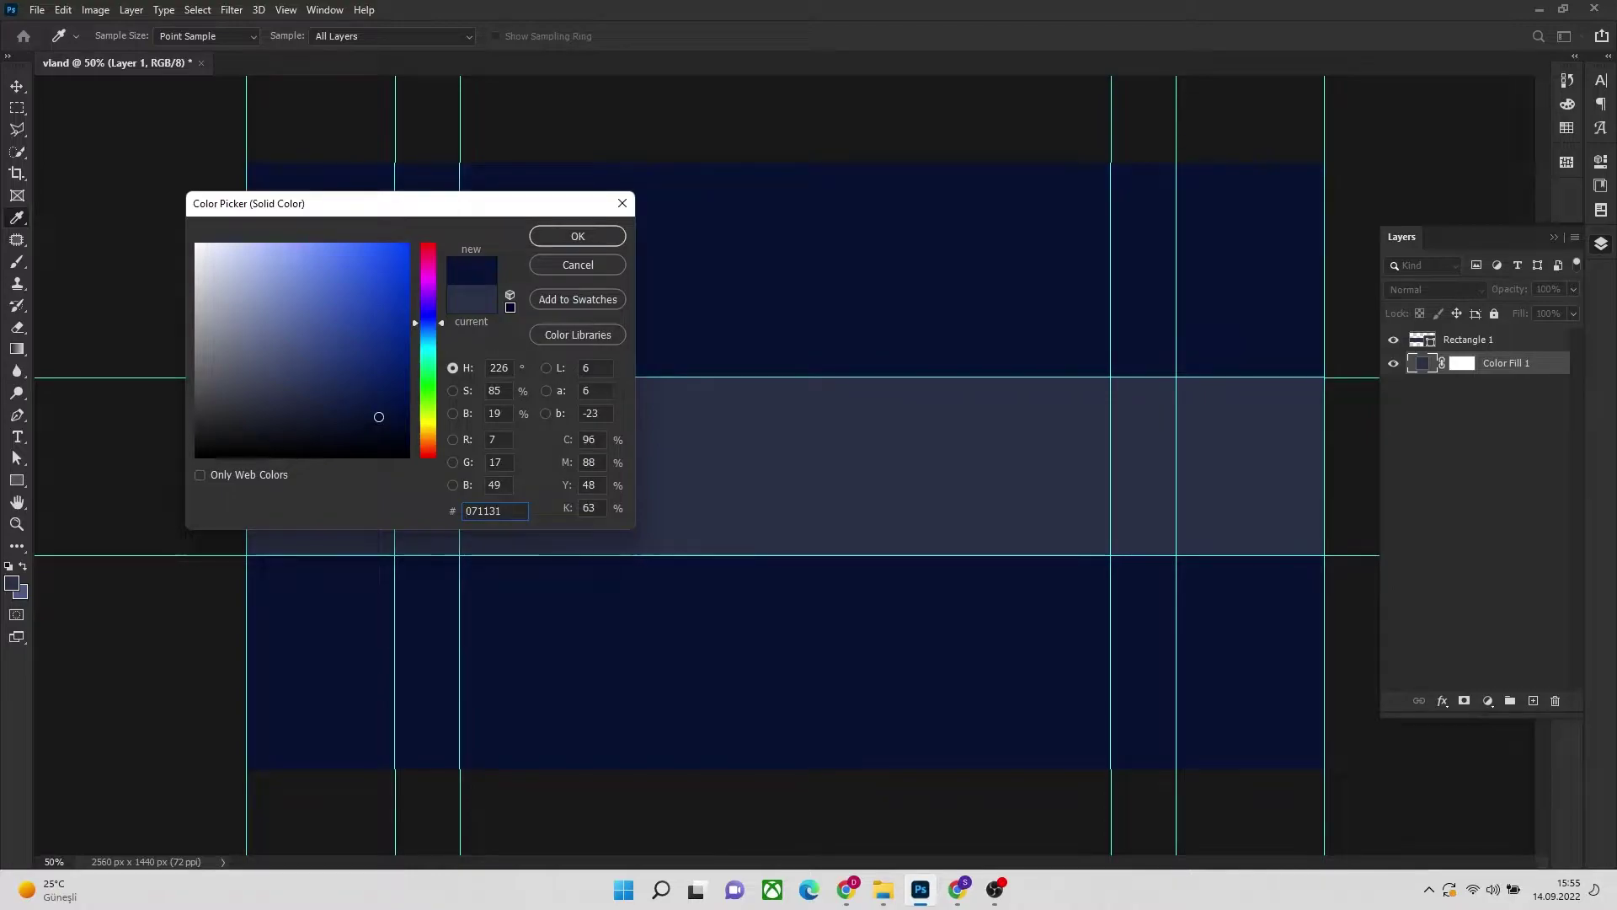
pyautogui.click(578, 235)
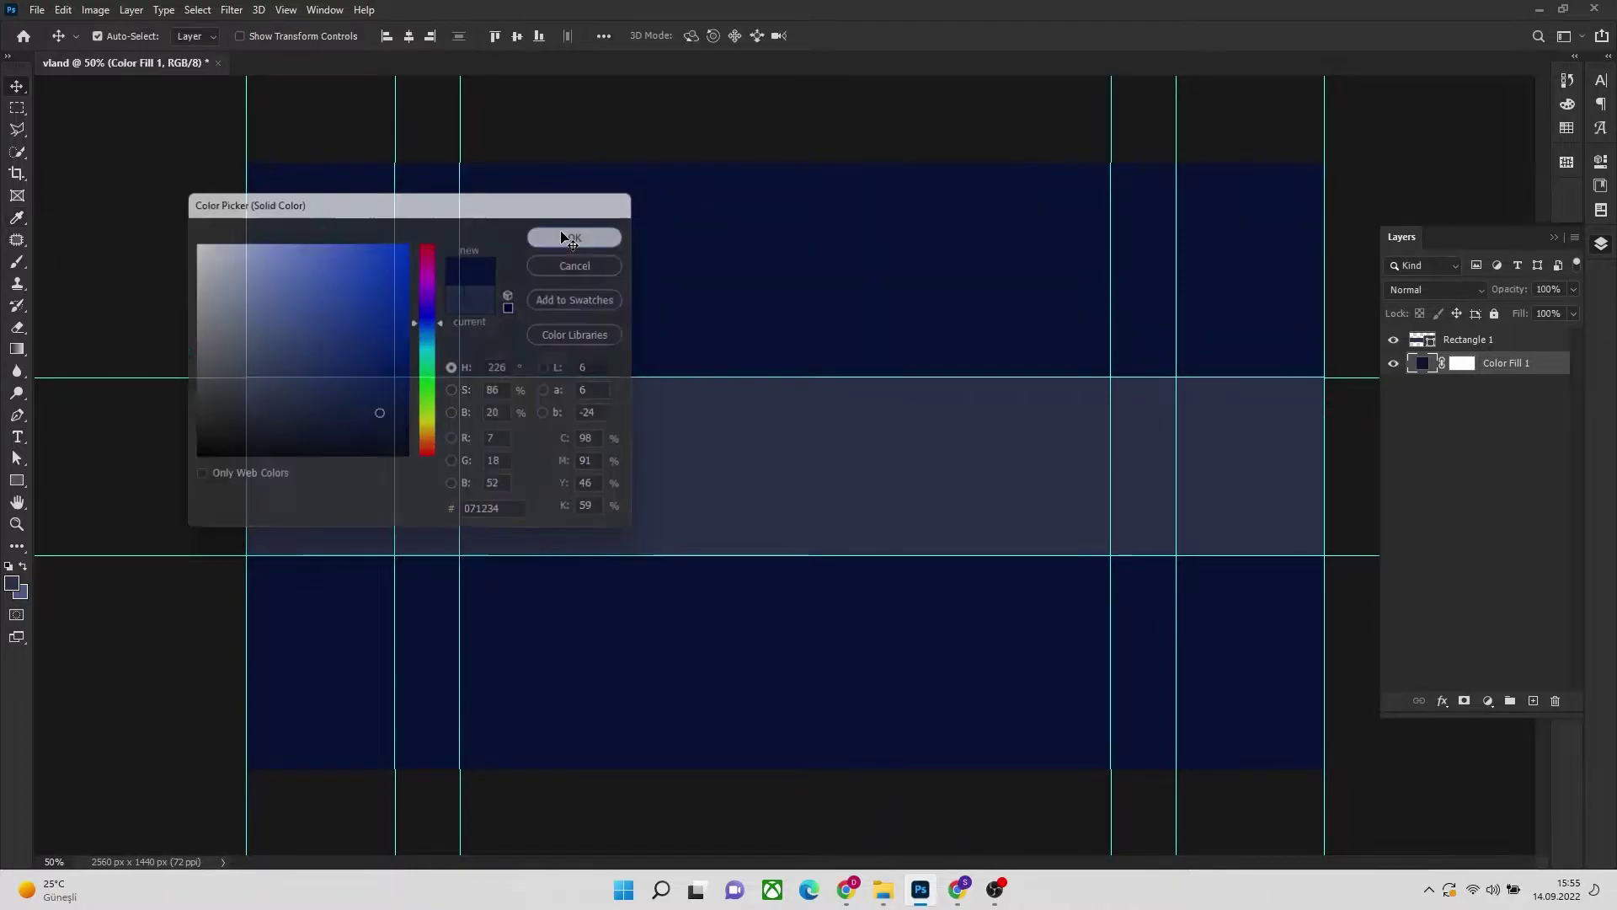
# Recolour the Rectangle 1 band to a lighter navy #1f2b44.
pyautogui.click(1460, 429)
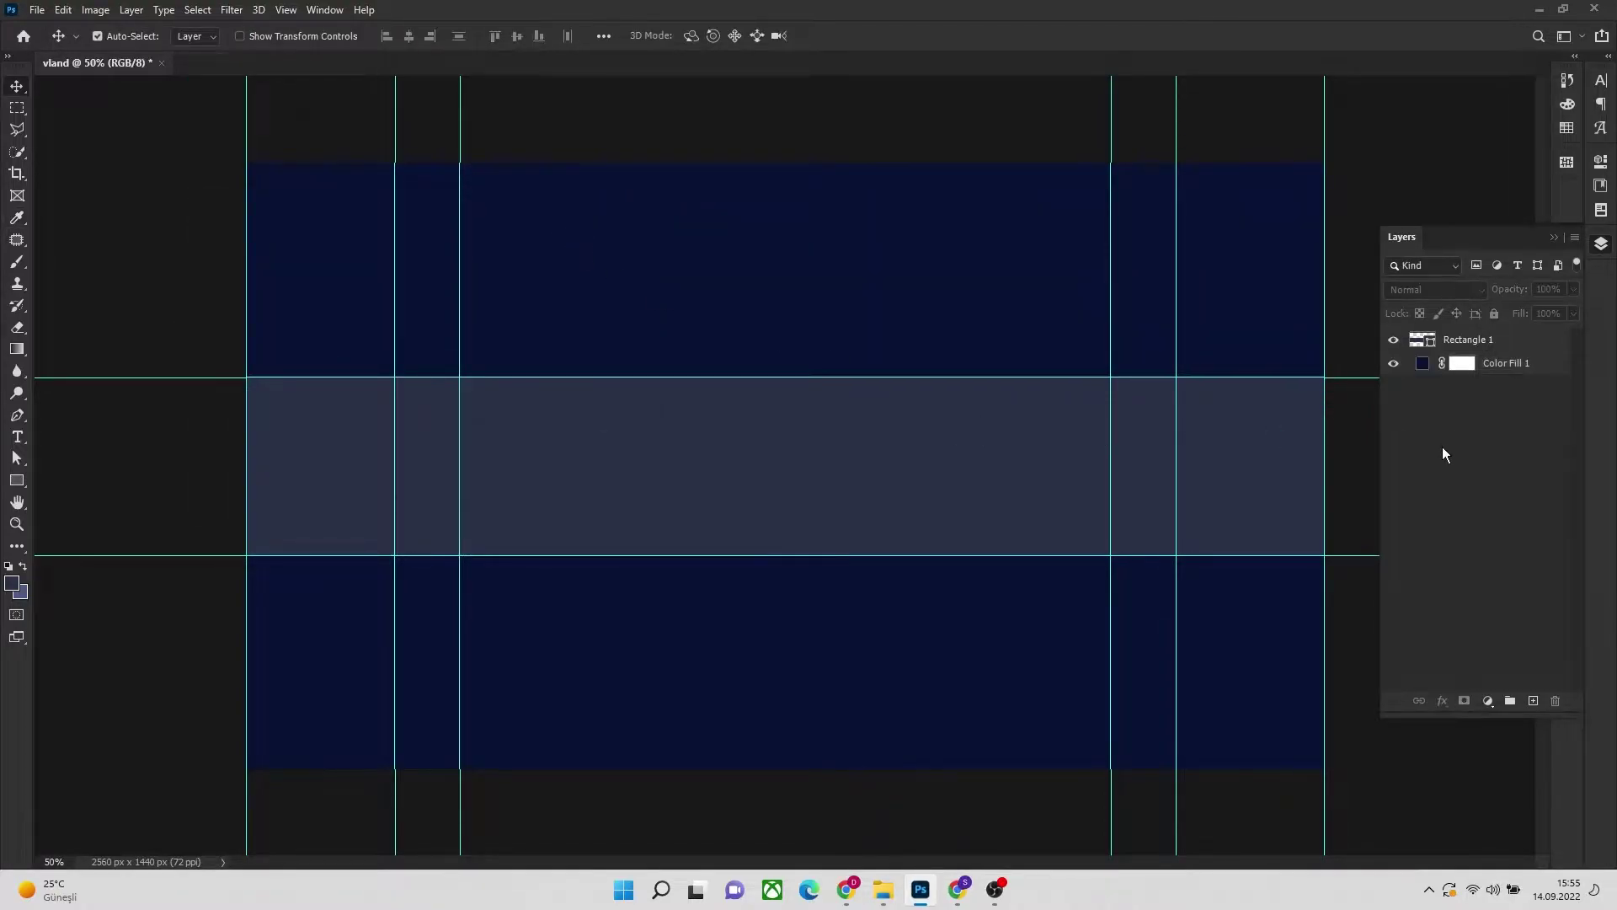
pyautogui.click(1504, 364)
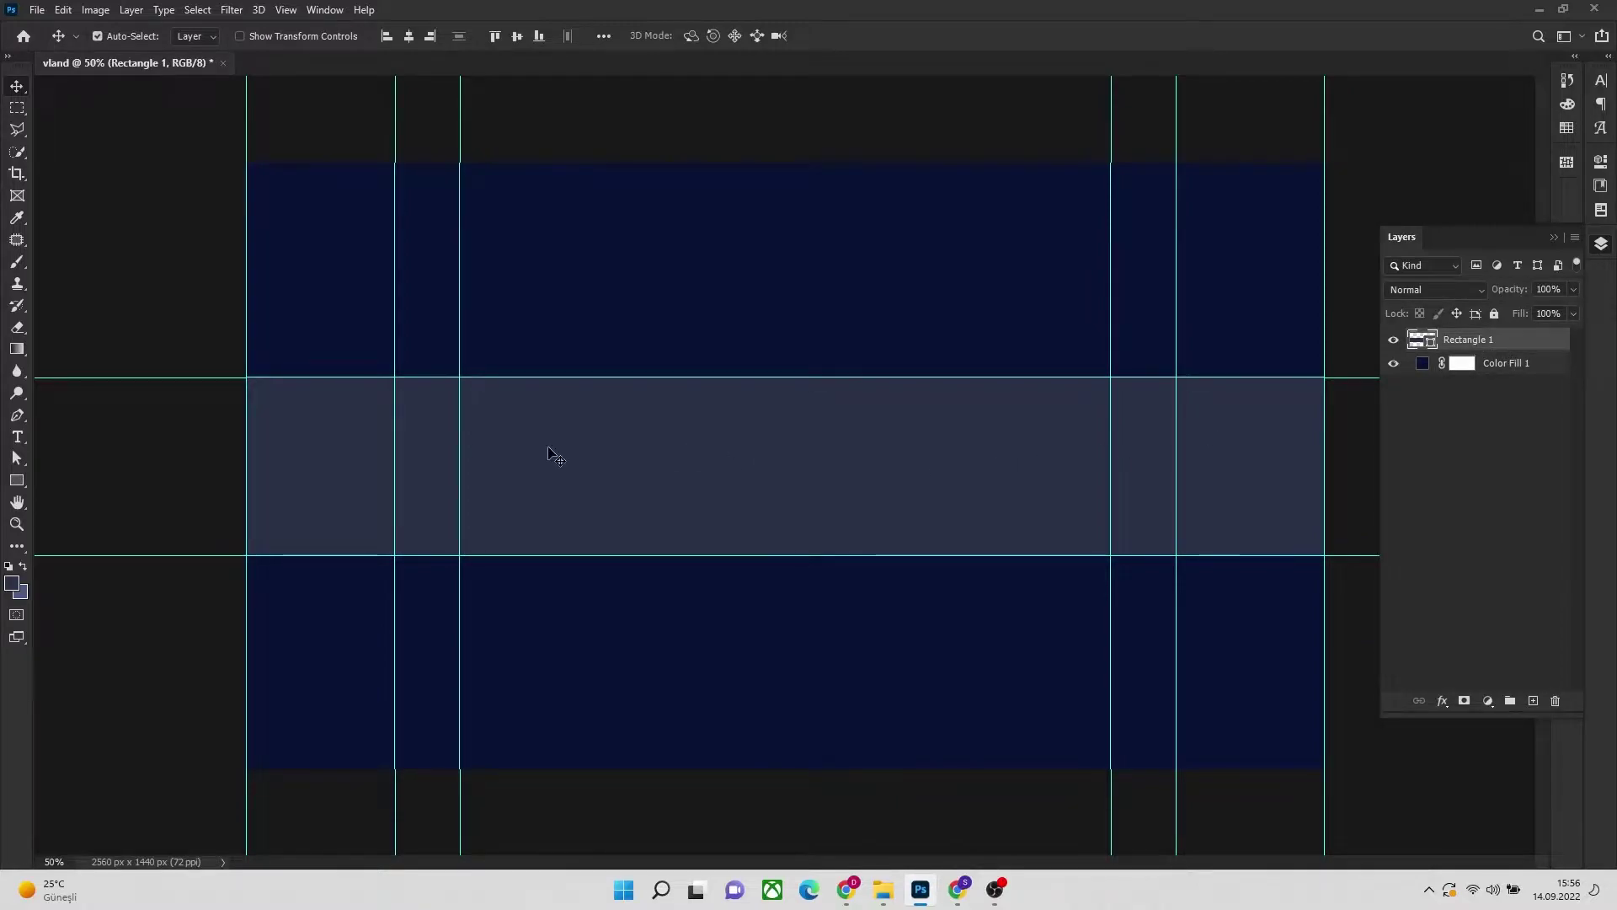
pyautogui.doubleClick(1430, 345)
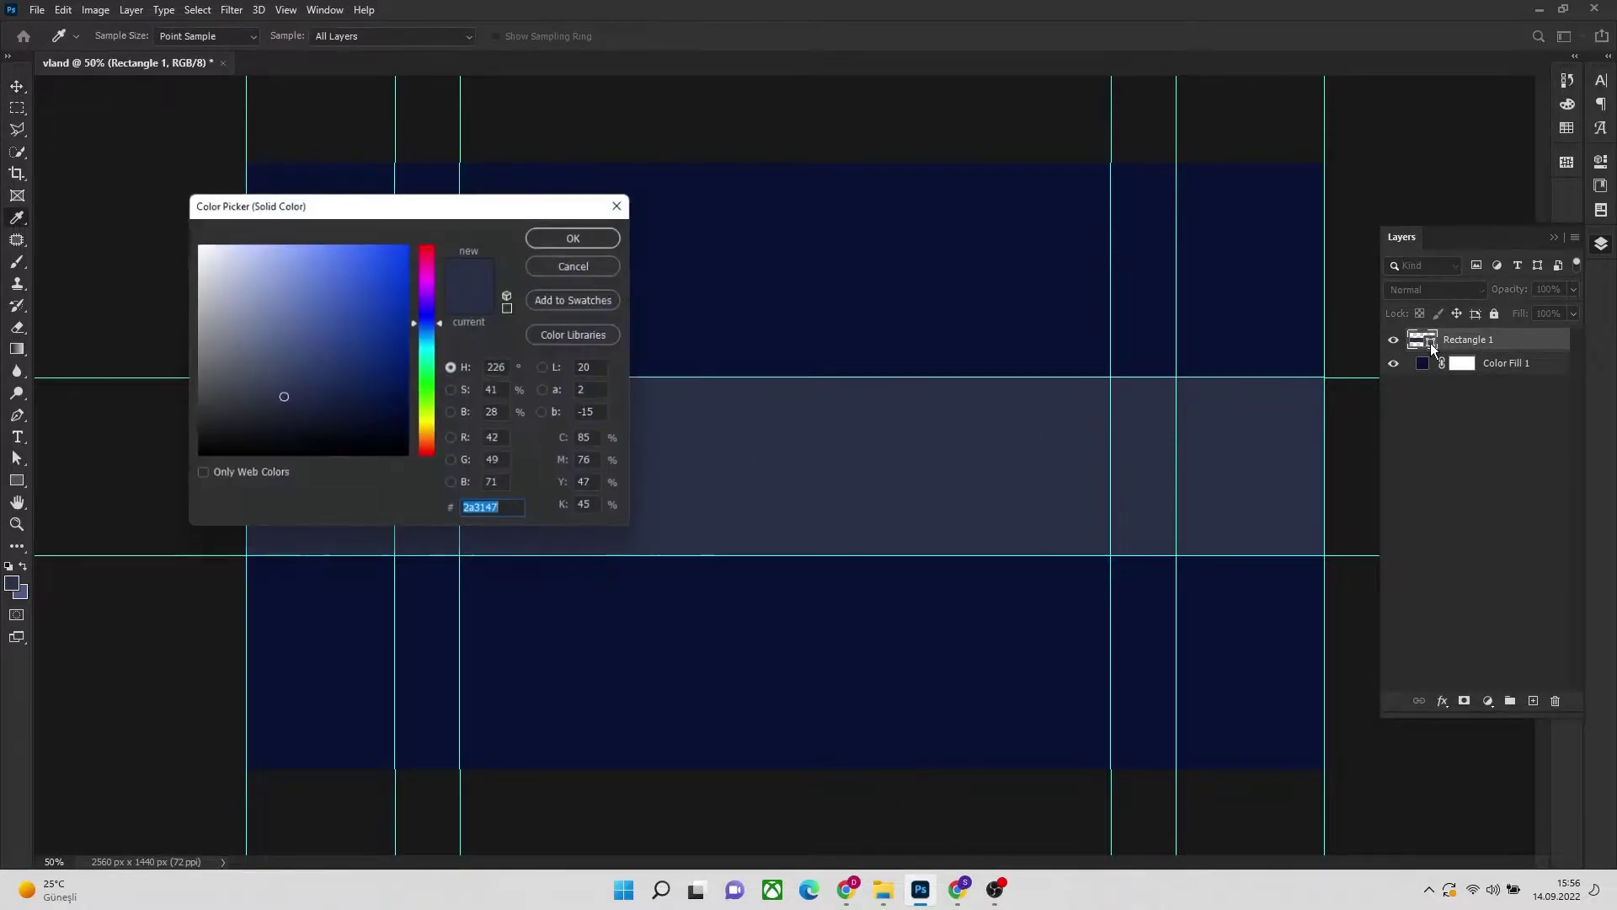
pyautogui.moveTo(283, 396)
pyautogui.mouseDown()
pyautogui.moveTo(277, 411)
pyautogui.moveTo(313, 403)
pyautogui.mouseUp()
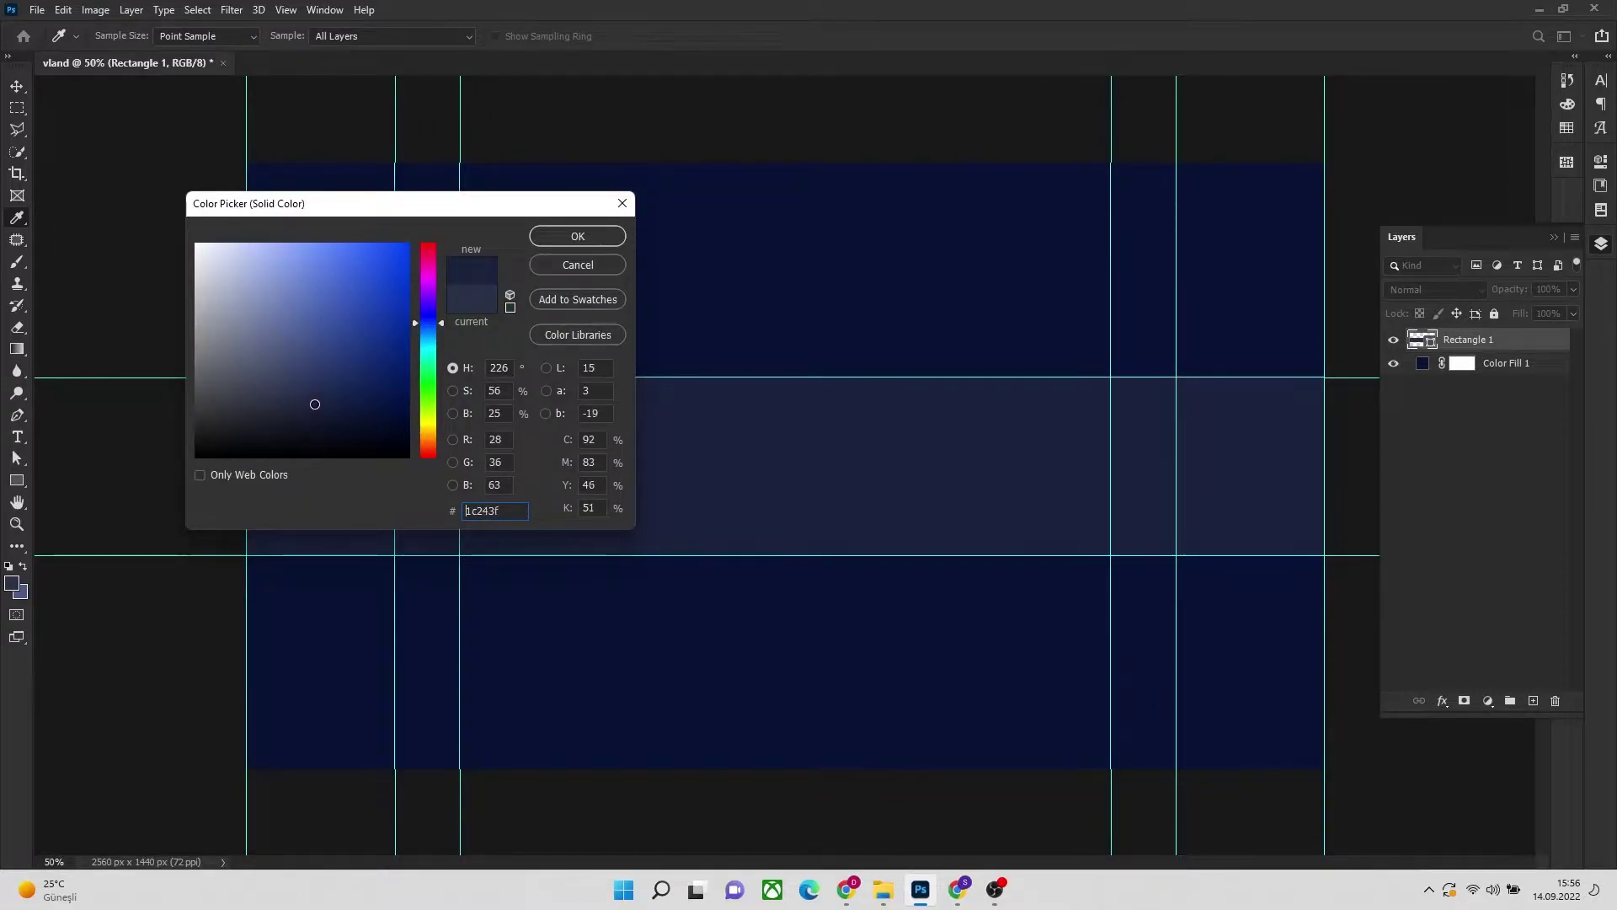
pyautogui.click(578, 238)
pyautogui.click(578, 237)
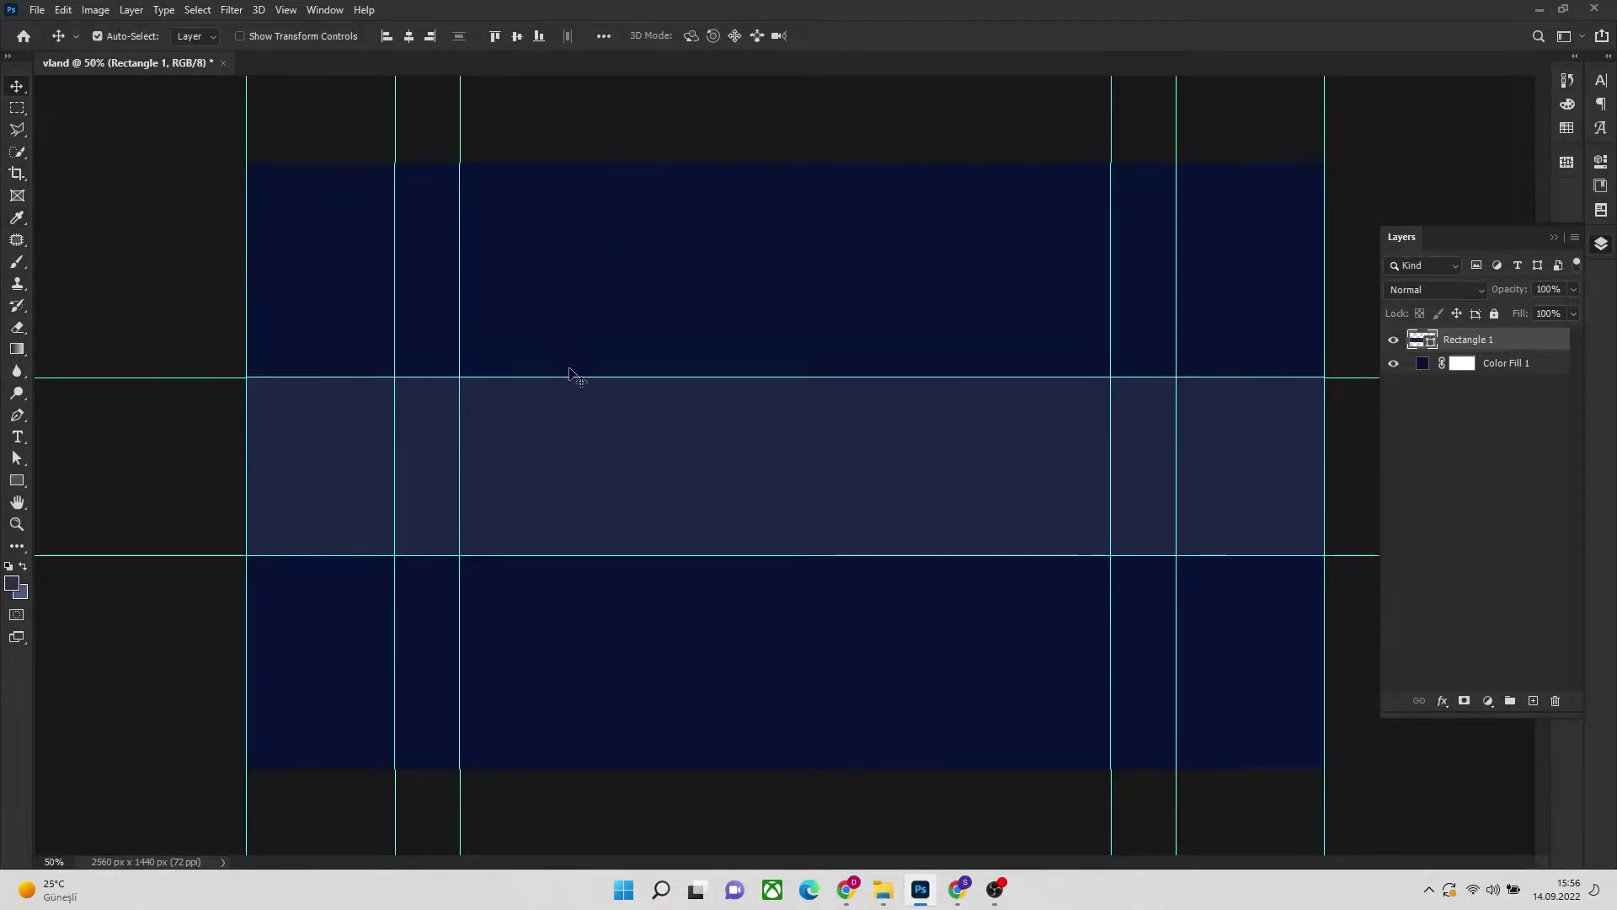
# Drag Jett.png and yoru.png from the desktop onto the canvas and commit both placements.
pyautogui.click(764, 139)
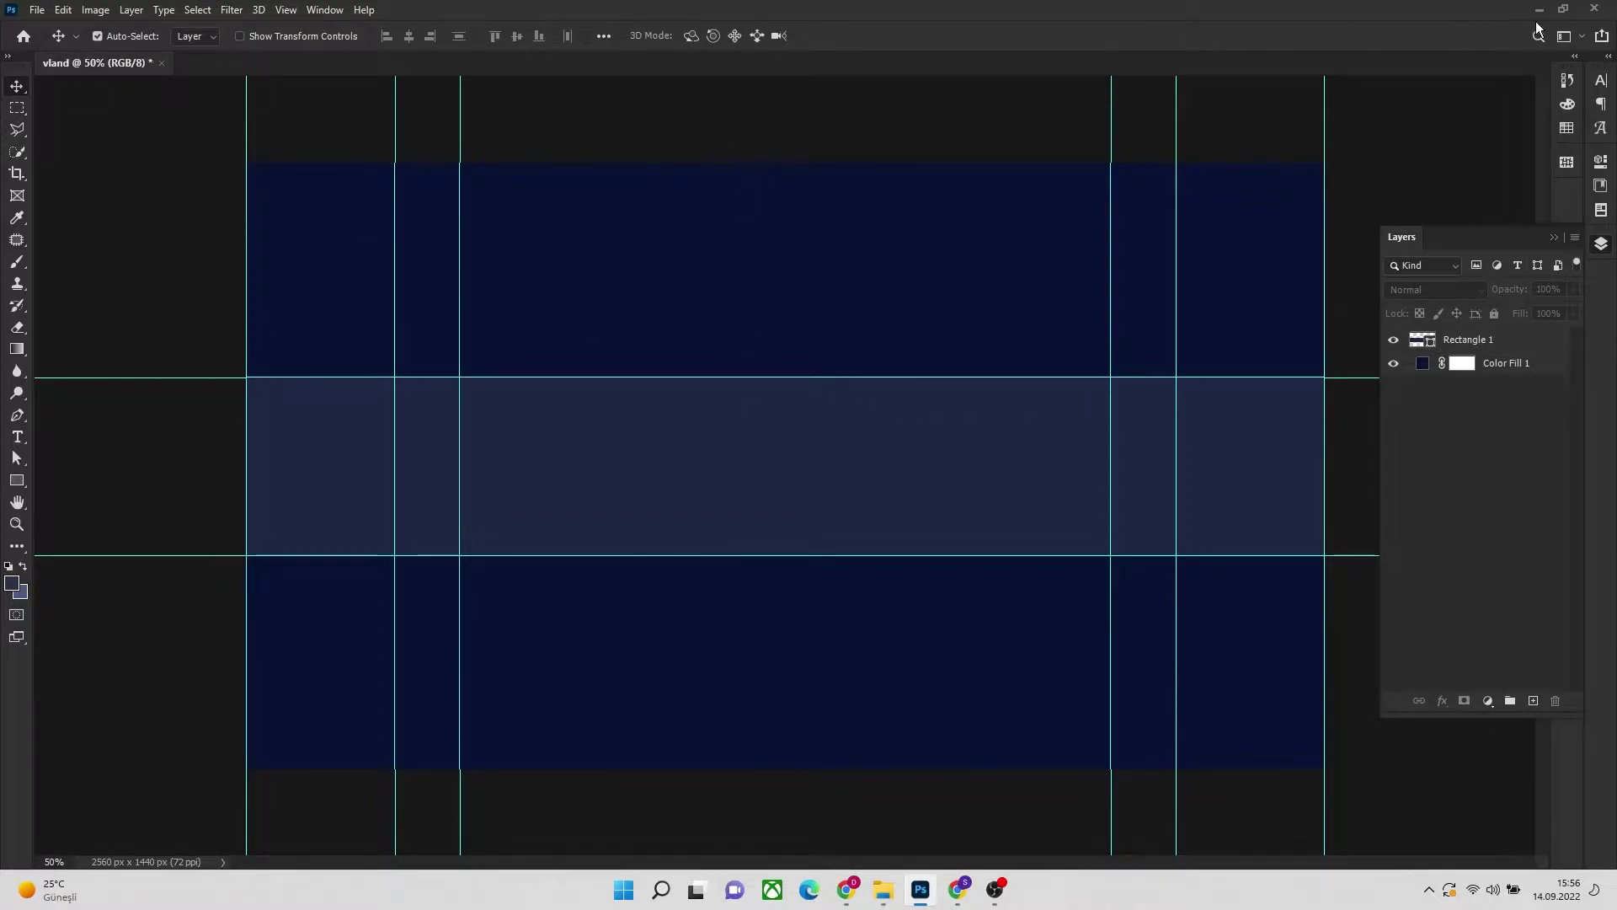
pyautogui.click(1563, 8)
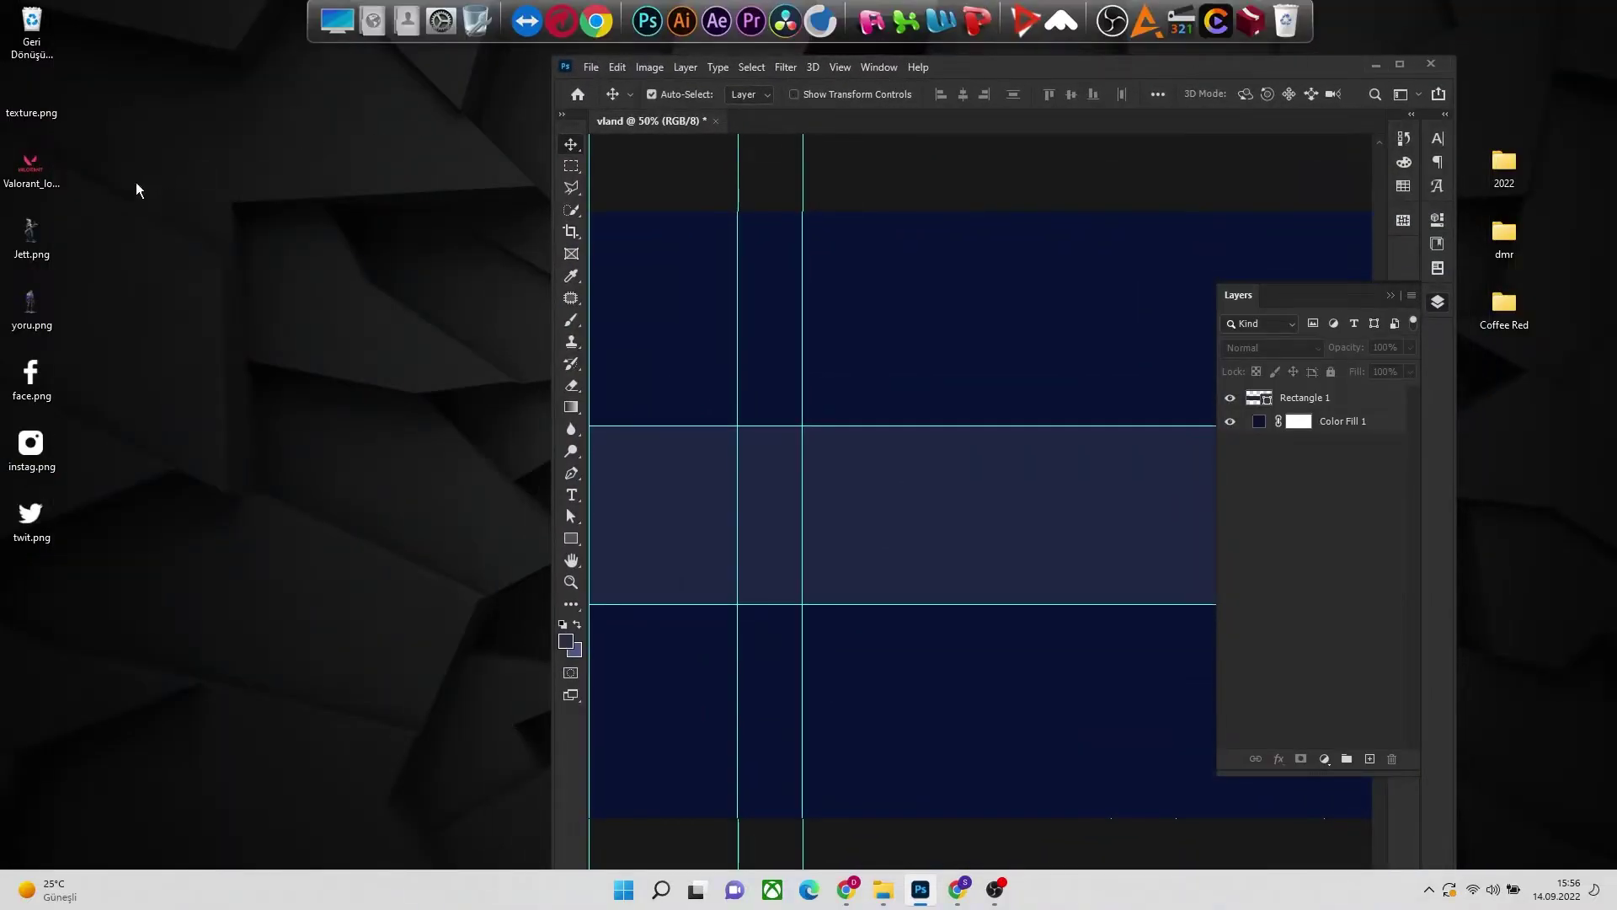
pyautogui.moveTo(68, 226)
pyautogui.mouseDown()
pyautogui.moveTo(50, 334)
pyautogui.moveTo(869, 315)
pyautogui.mouseUp()
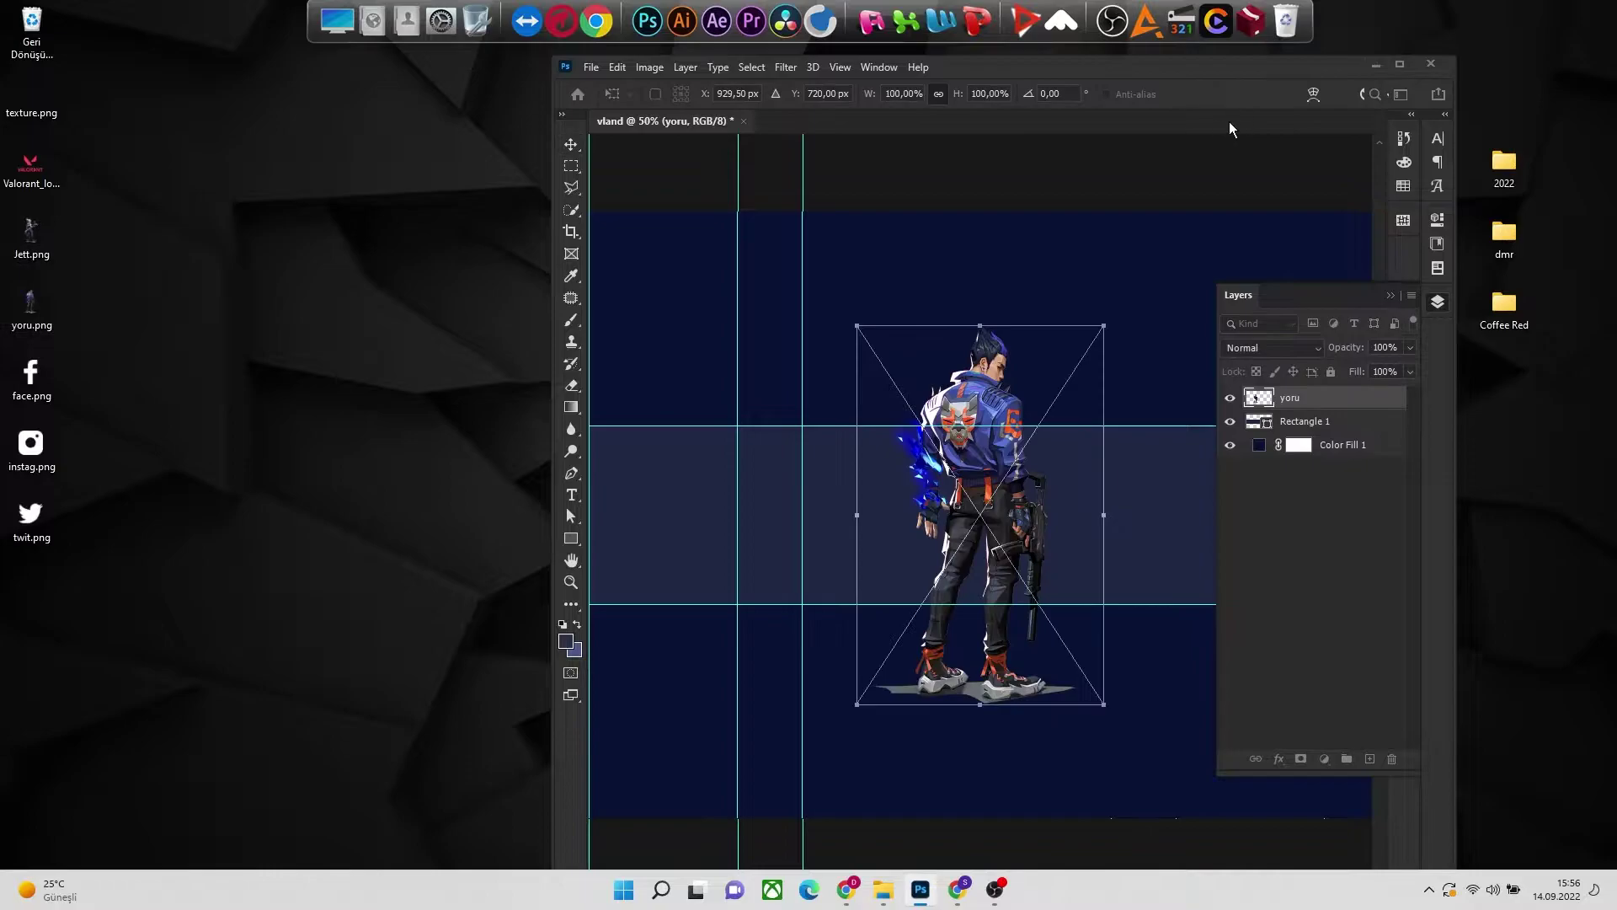
pyautogui.click(1398, 65)
pyautogui.click(842, 37)
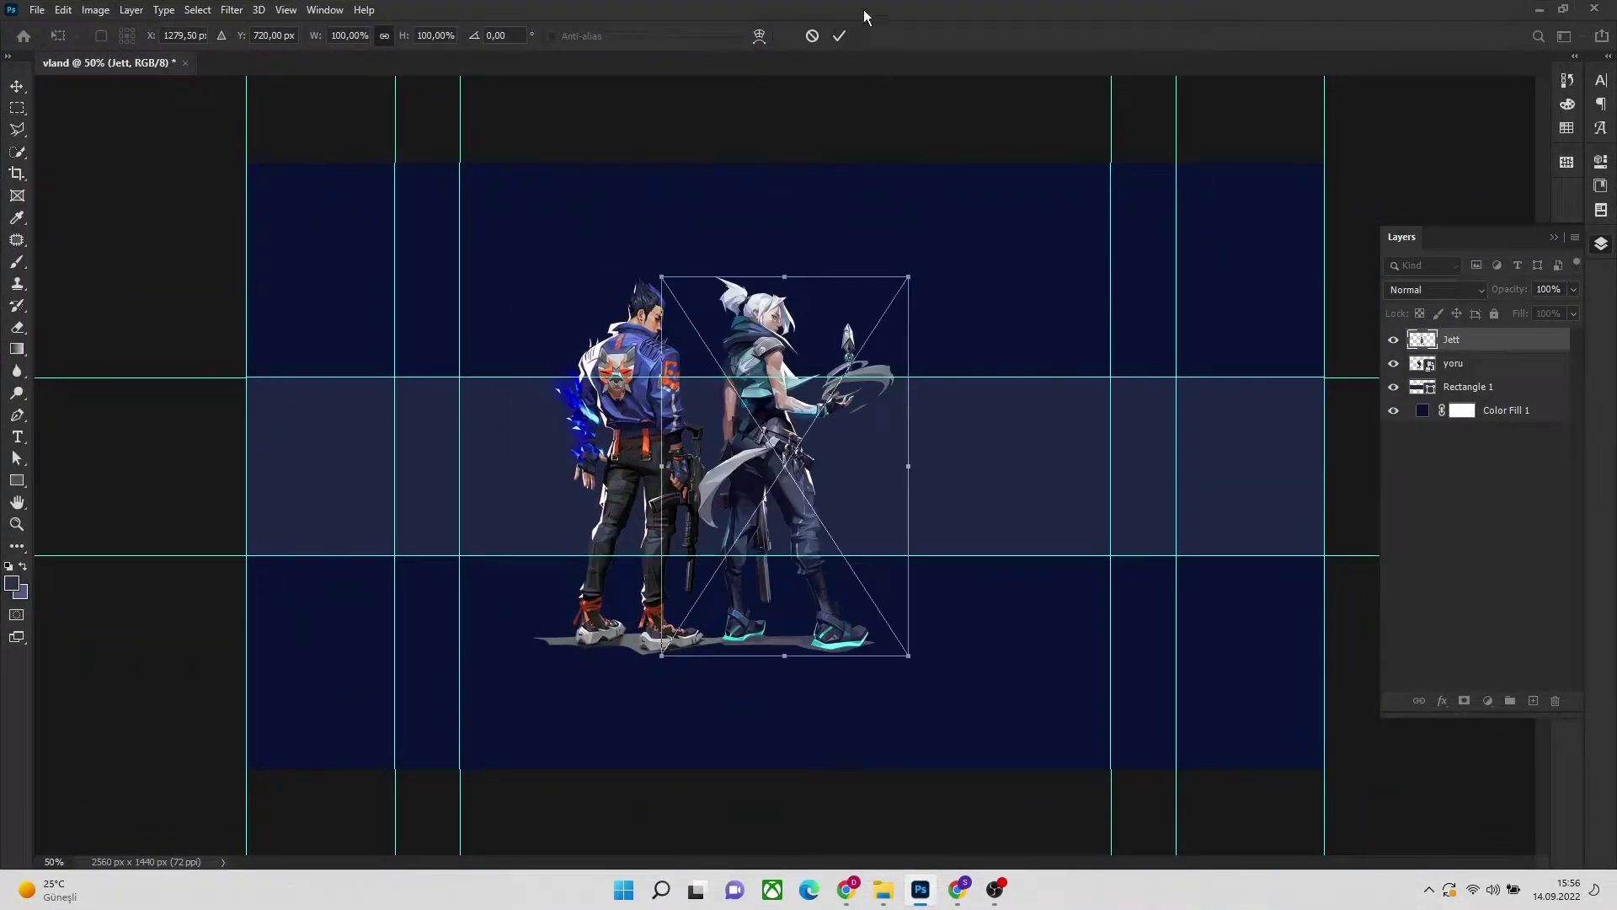
pyautogui.click(842, 37)
# Move Jett and yoru left, side by side near the bottom of the canvas.
pyautogui.click(1465, 363)
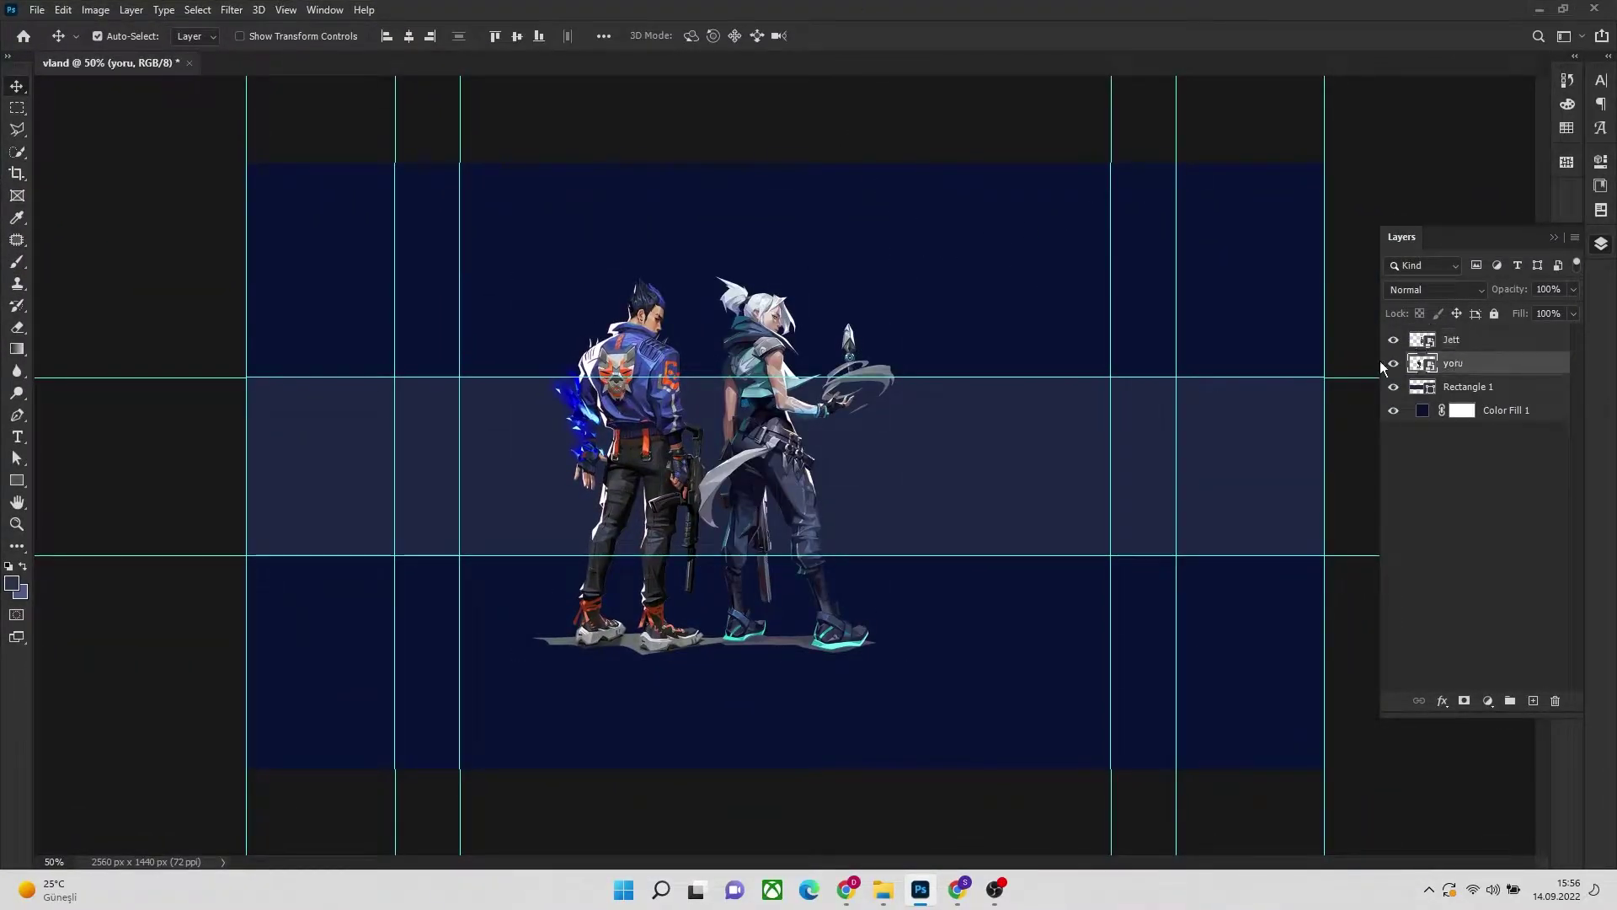
pyautogui.click(765, 403)
pyautogui.moveTo(765, 403)
pyautogui.mouseDown()
pyautogui.moveTo(538, 491)
pyautogui.moveTo(948, 380)
pyautogui.mouseUp()
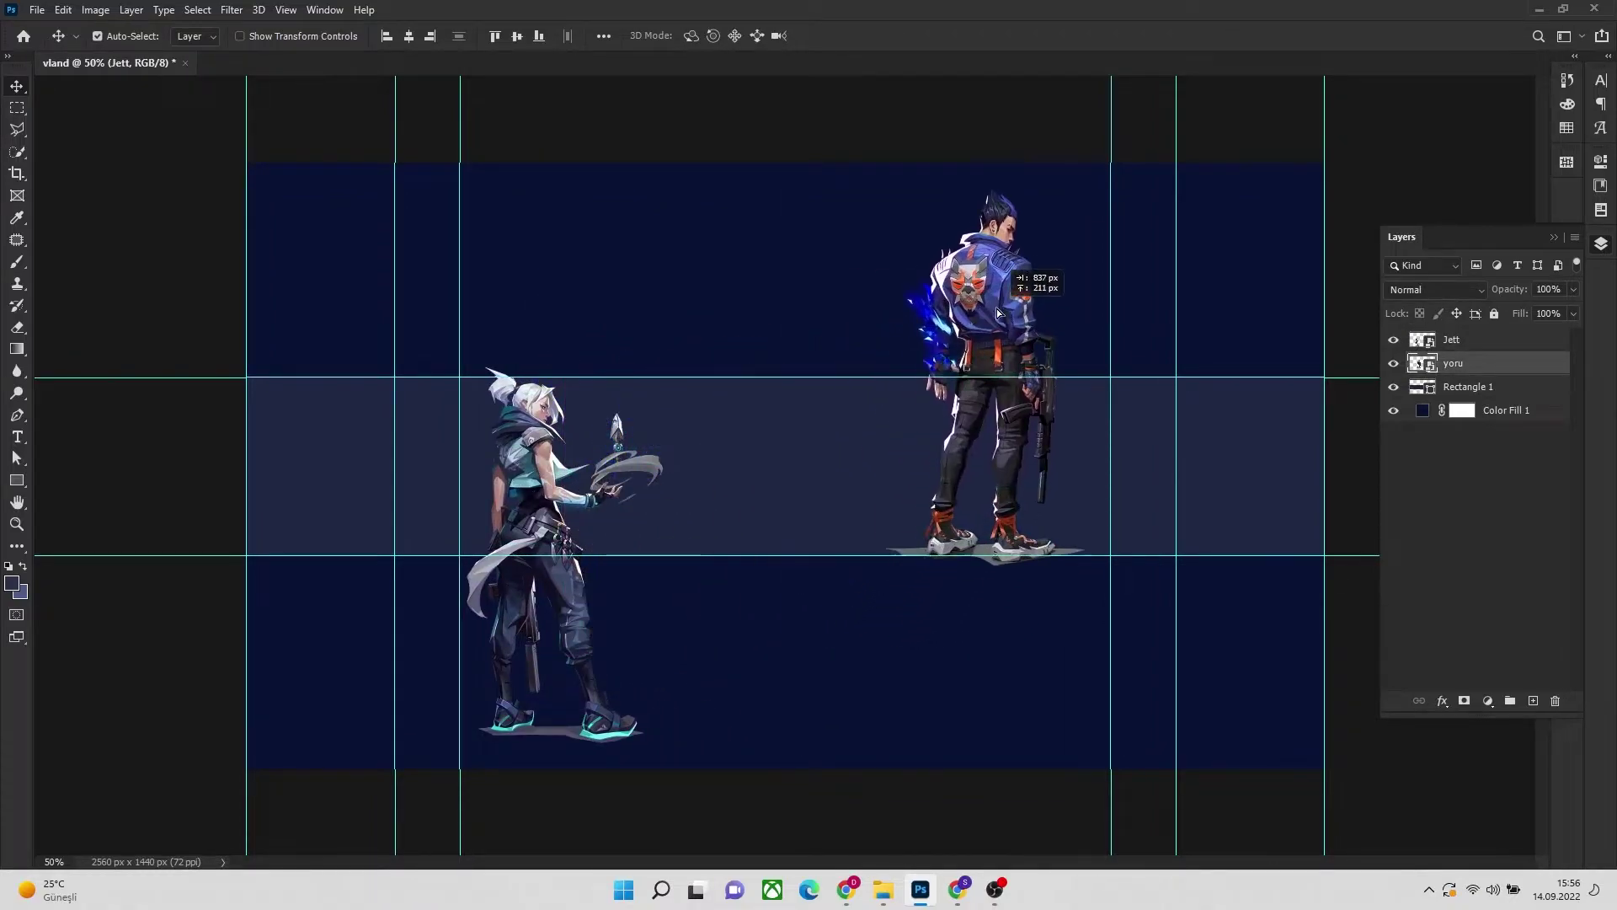
pyautogui.moveTo(529, 478); pyautogui.dragTo(684, 478)
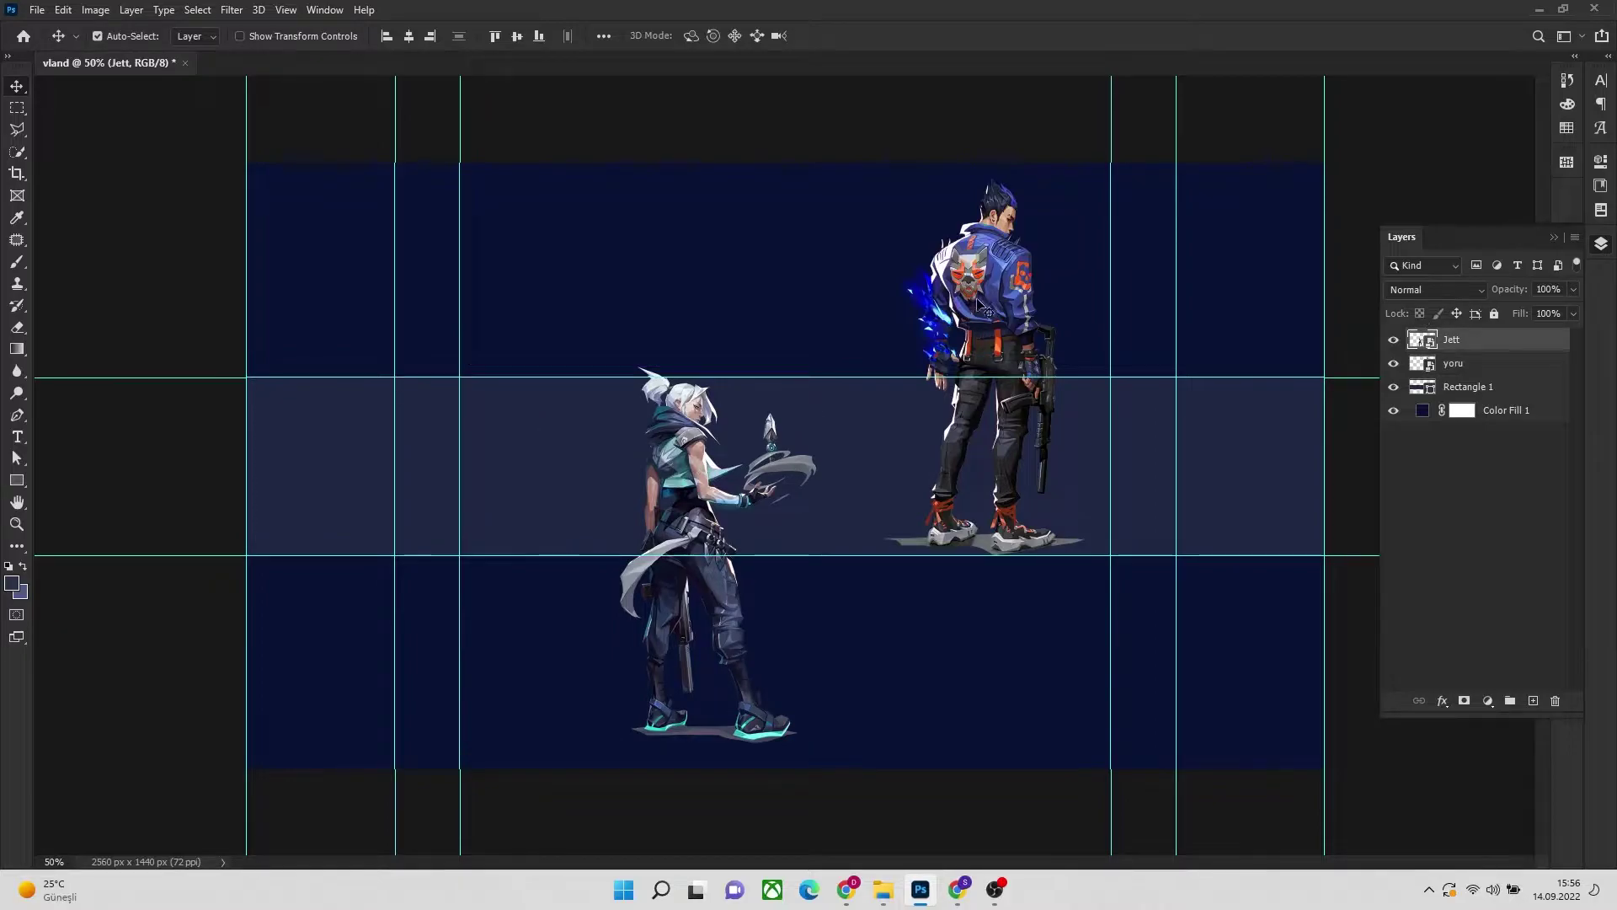
pyautogui.moveTo(977, 296); pyautogui.dragTo(552, 297)
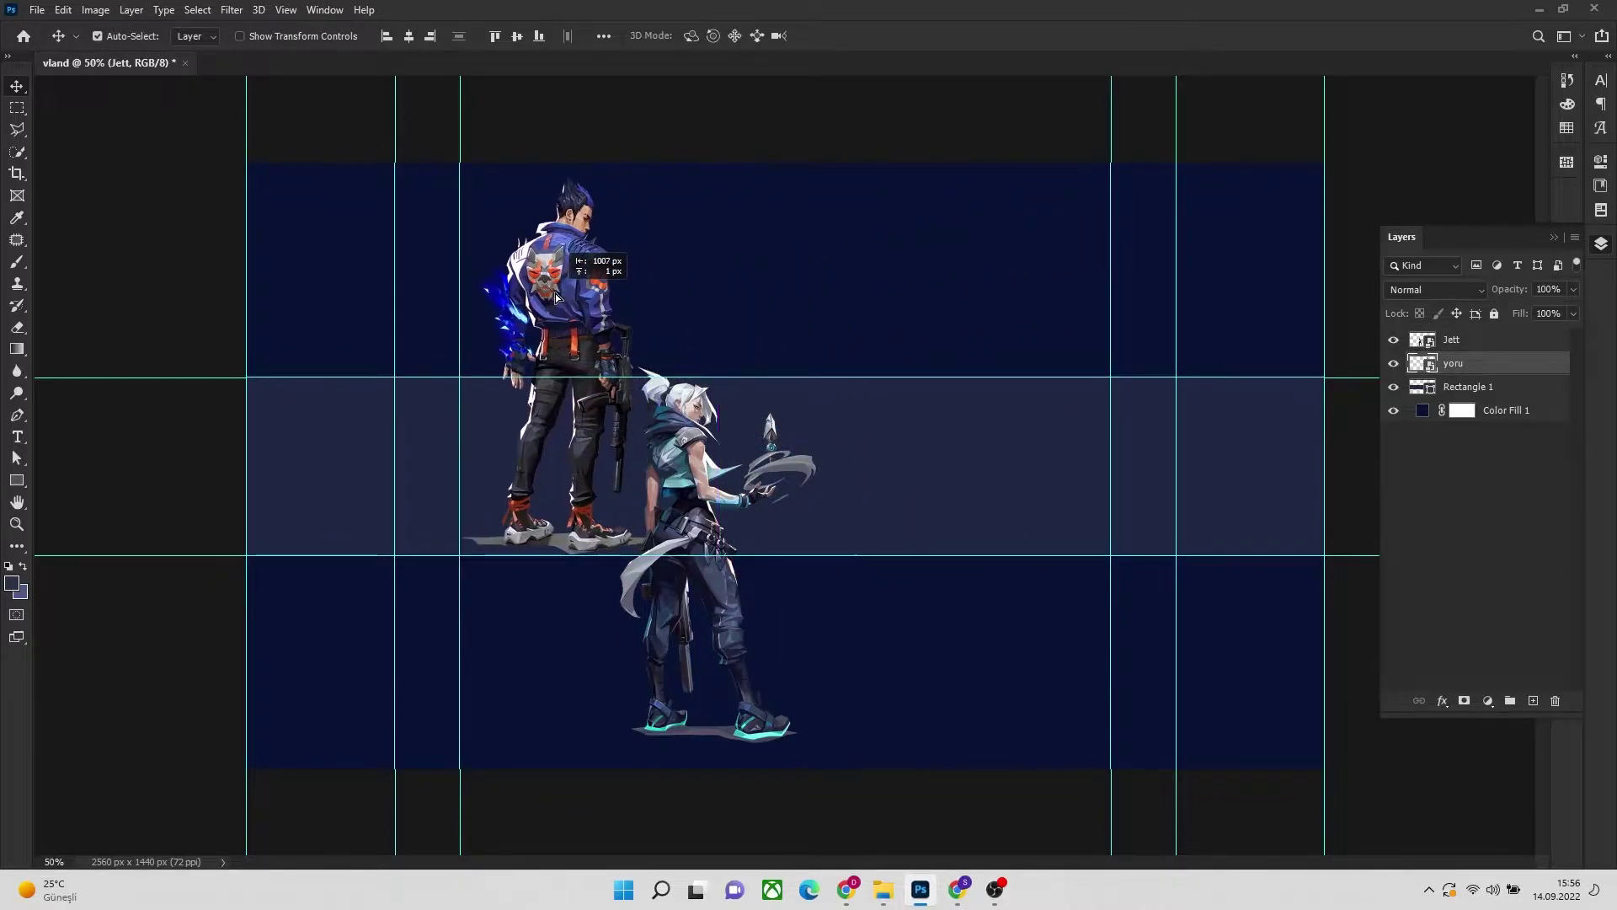
# Flip yoru horizontally and line both figures up left of centre on the bottom edge.
pyautogui.click(62, 11)
pyautogui.moveTo(89, 394)
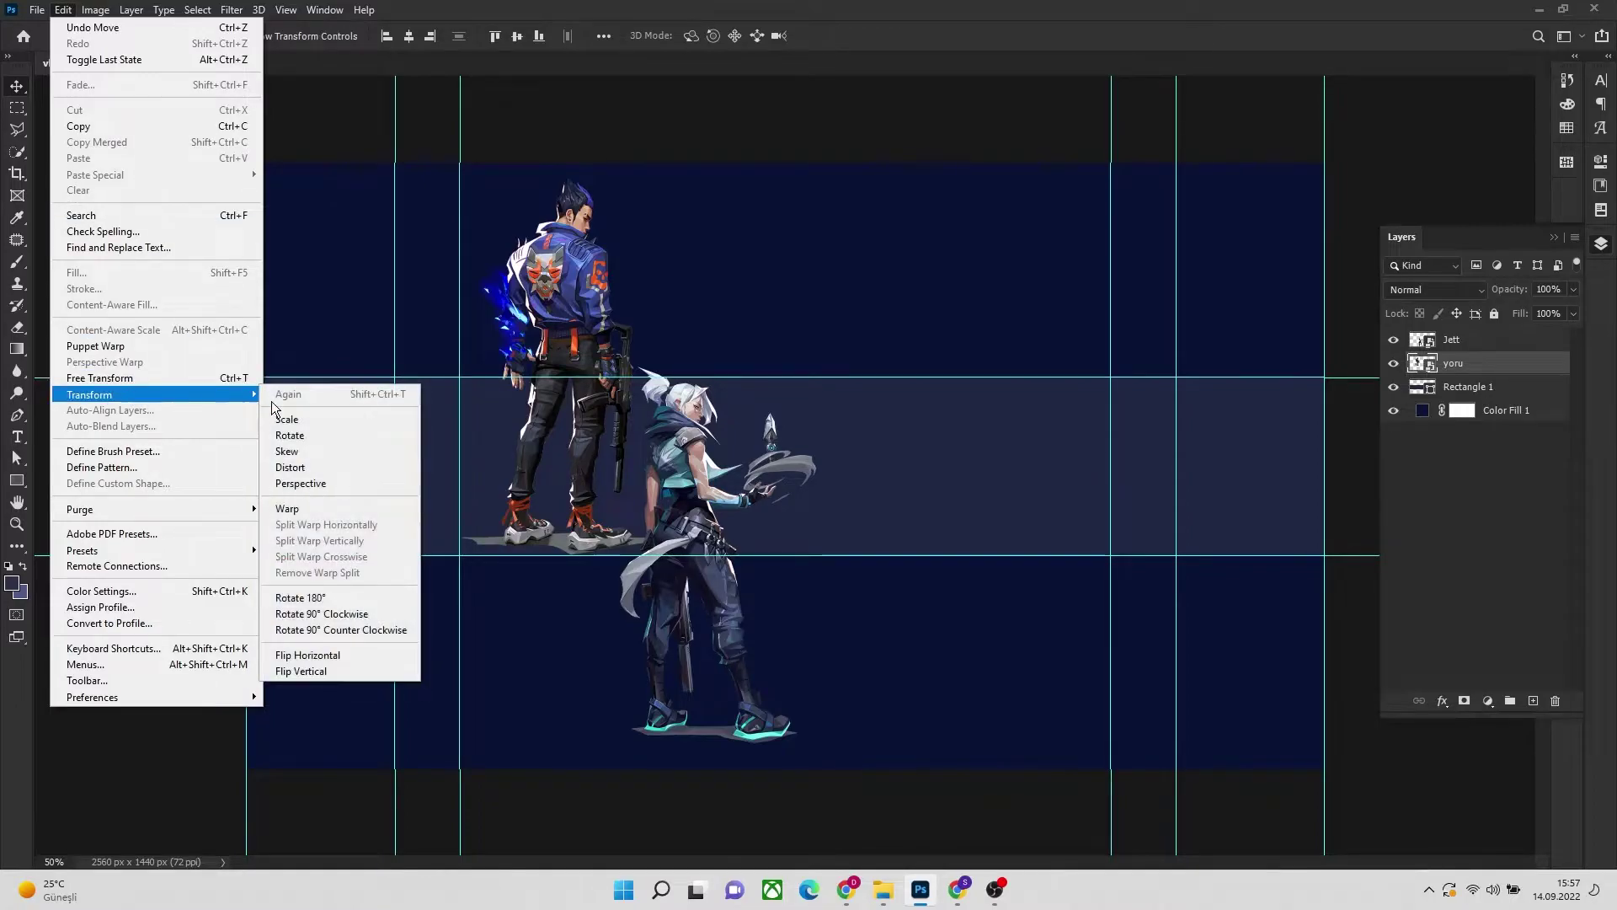
pyautogui.click(331, 655)
pyautogui.moveTo(560, 338); pyautogui.dragTo(536, 497)
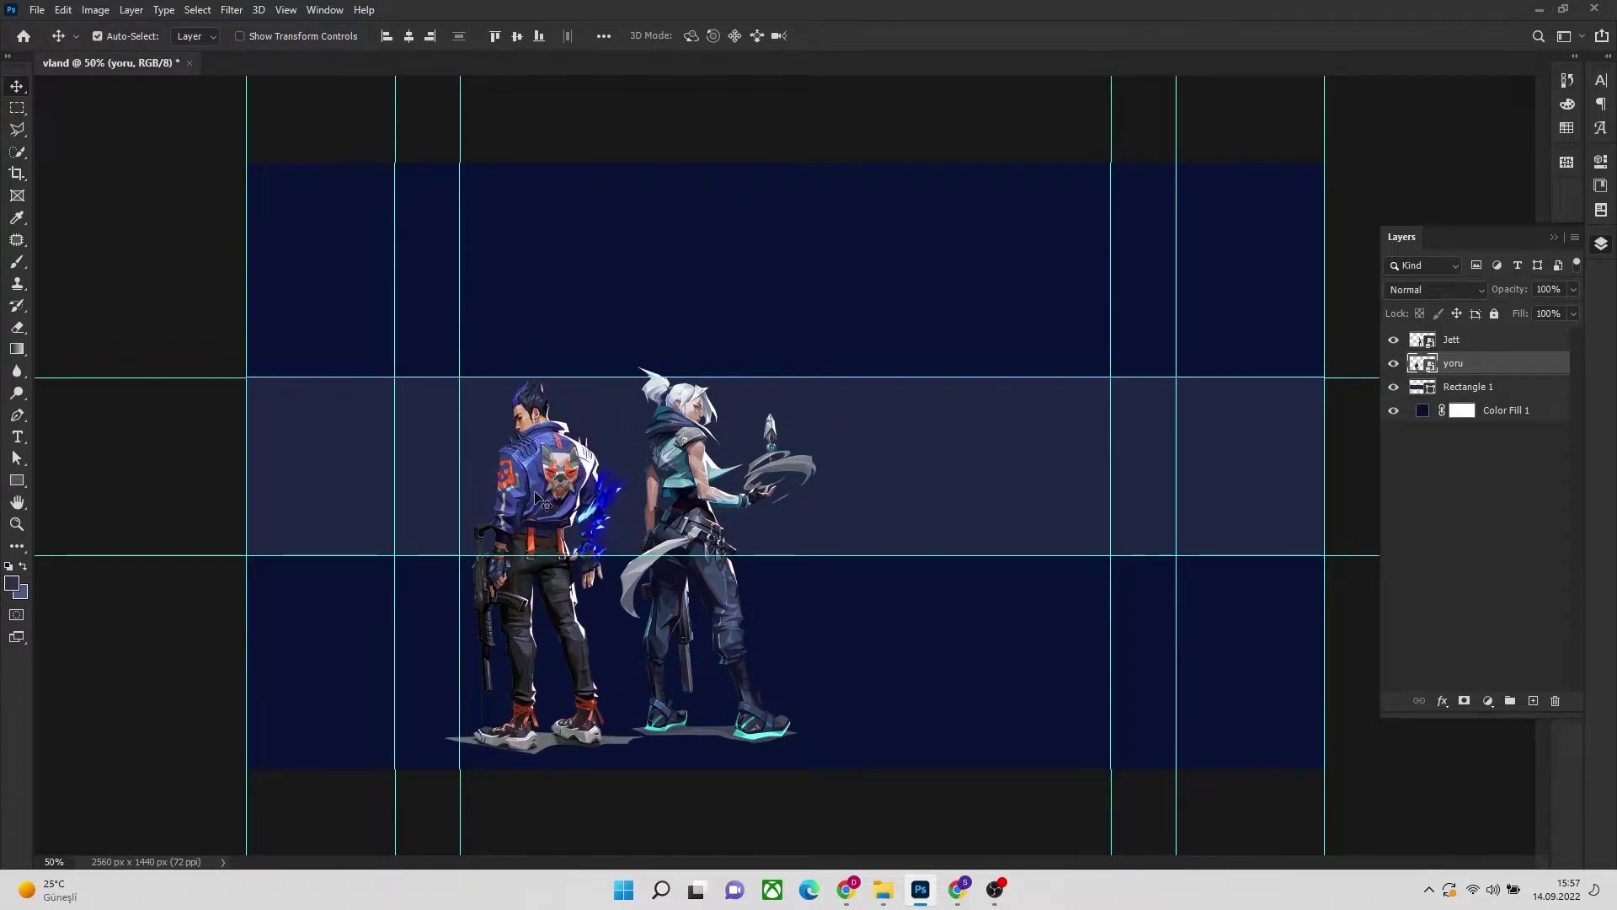
pyautogui.moveTo(689, 487)
pyautogui.mouseDown()
pyautogui.moveTo(615, 509)
pyautogui.moveTo(623, 499)
pyautogui.mouseUp()
pyautogui.moveTo(529, 474)
pyautogui.mouseDown()
pyautogui.moveTo(528, 489)
pyautogui.moveTo(528, 475)
pyautogui.mouseUp()
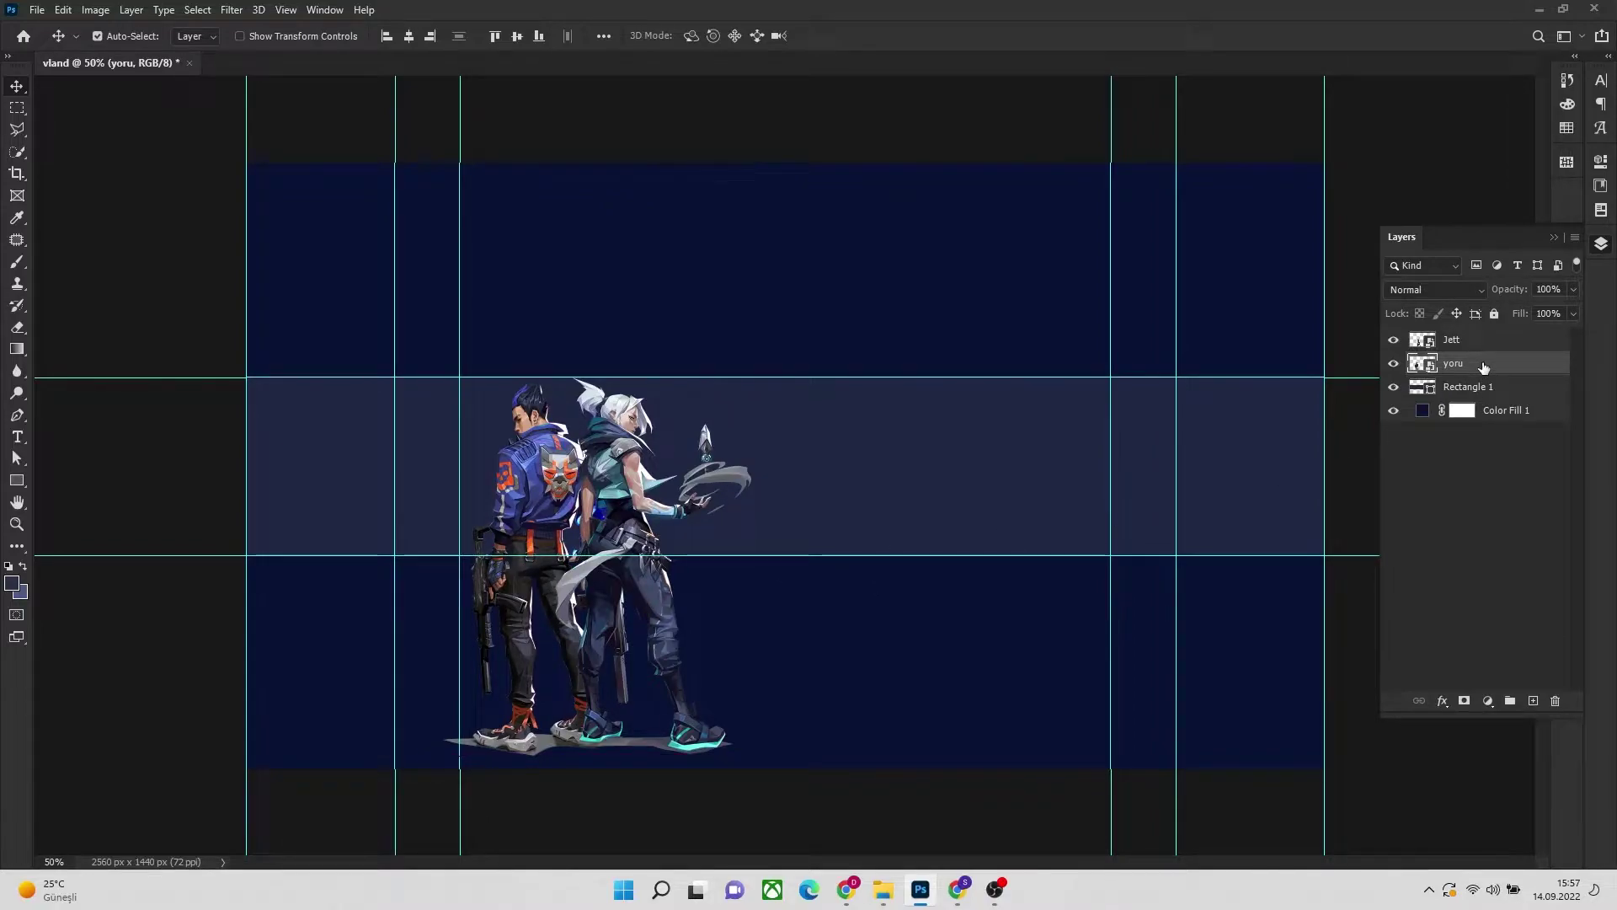
pyautogui.click(1220, 469)
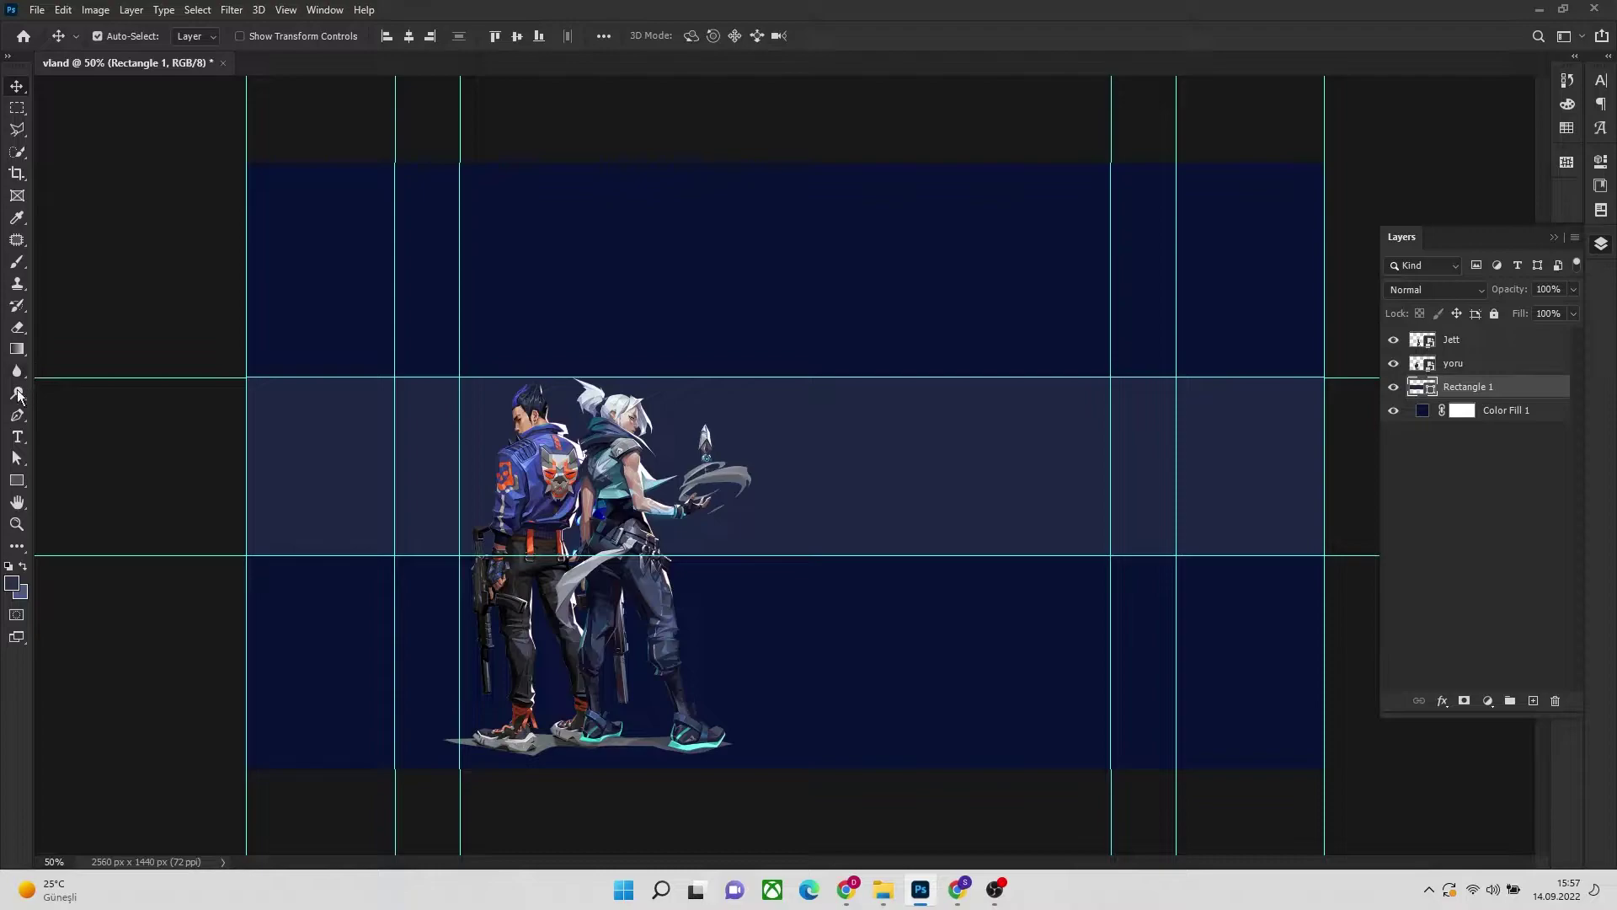
# Draw a four-point slanted wedge shape along the canvas's left edge.
pyautogui.click(17, 415)
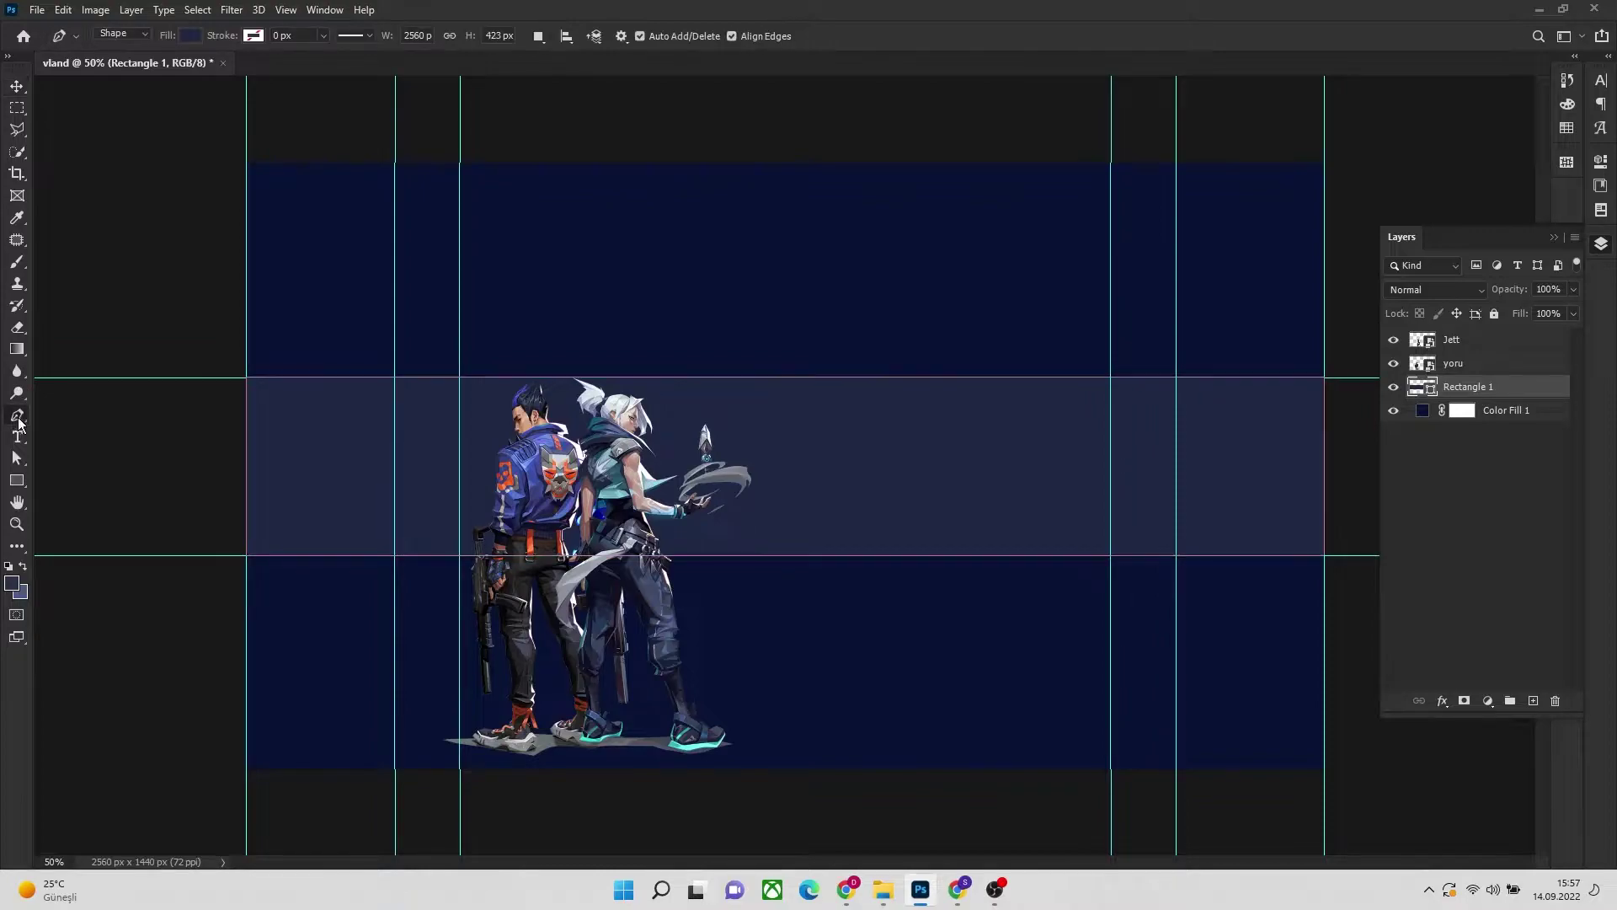
pyautogui.click(246, 160)
pyautogui.click(324, 160)
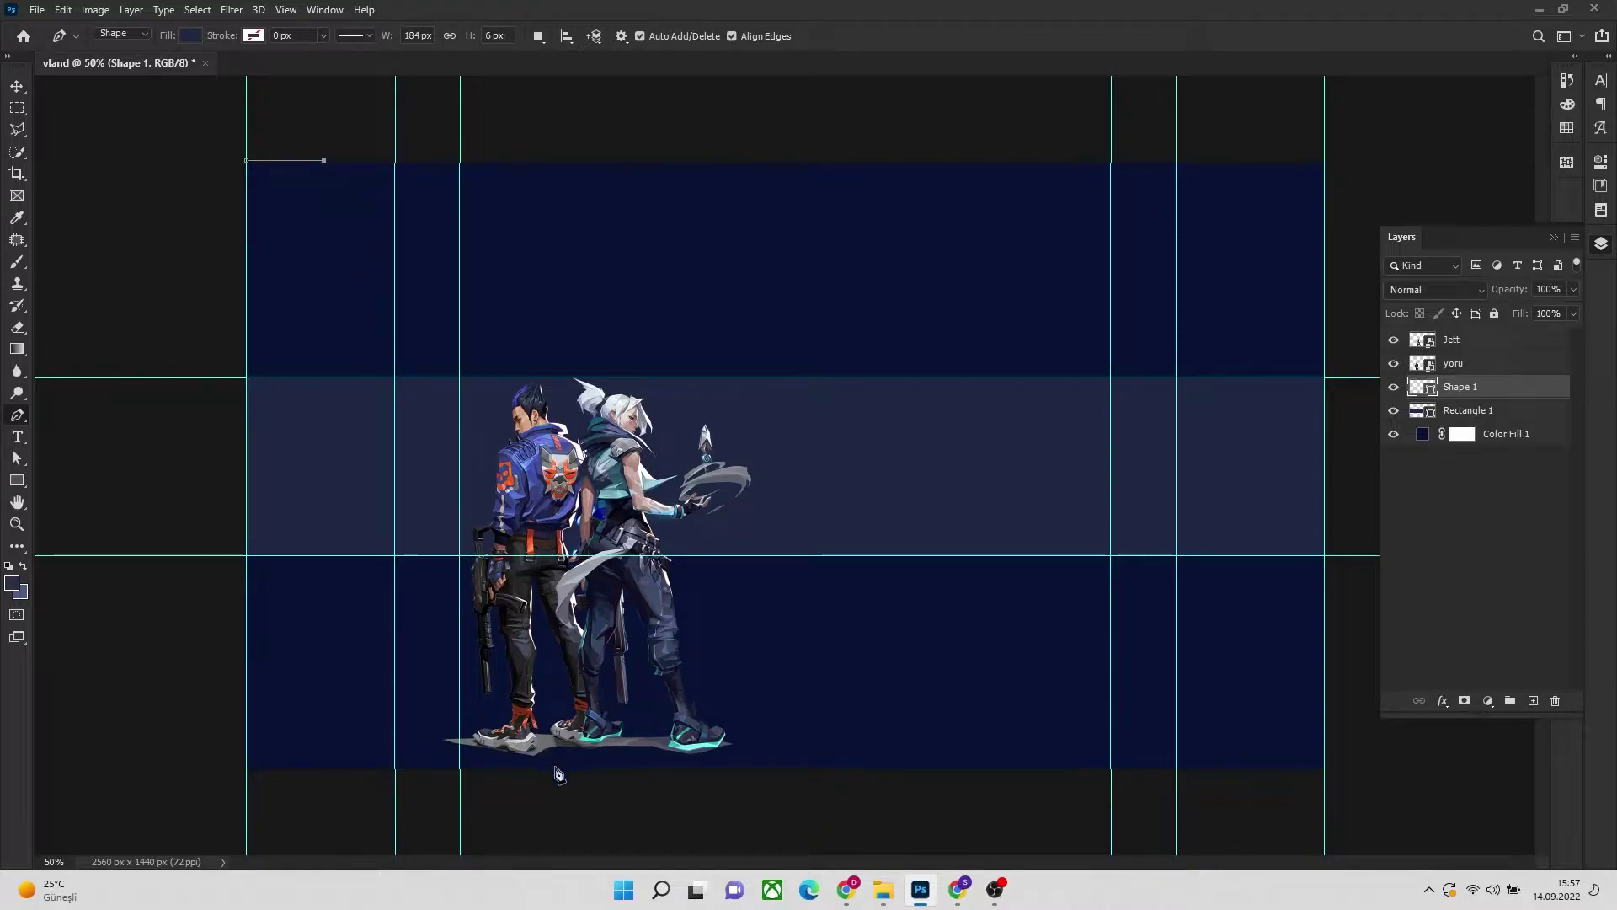
pyautogui.click(572, 775)
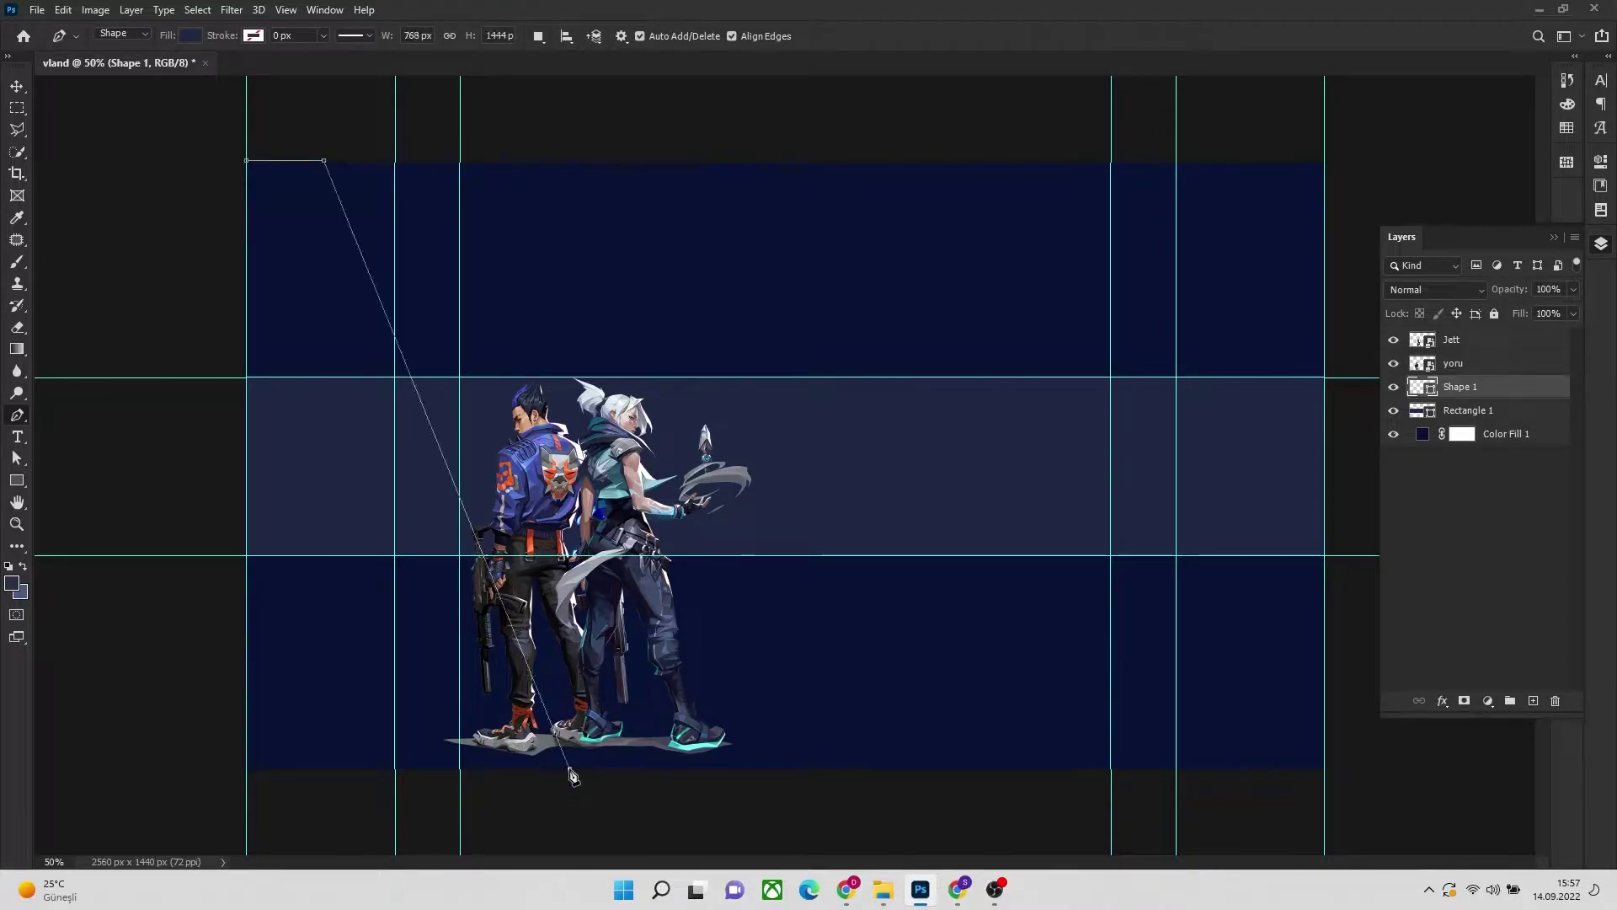
pyautogui.click(246, 768)
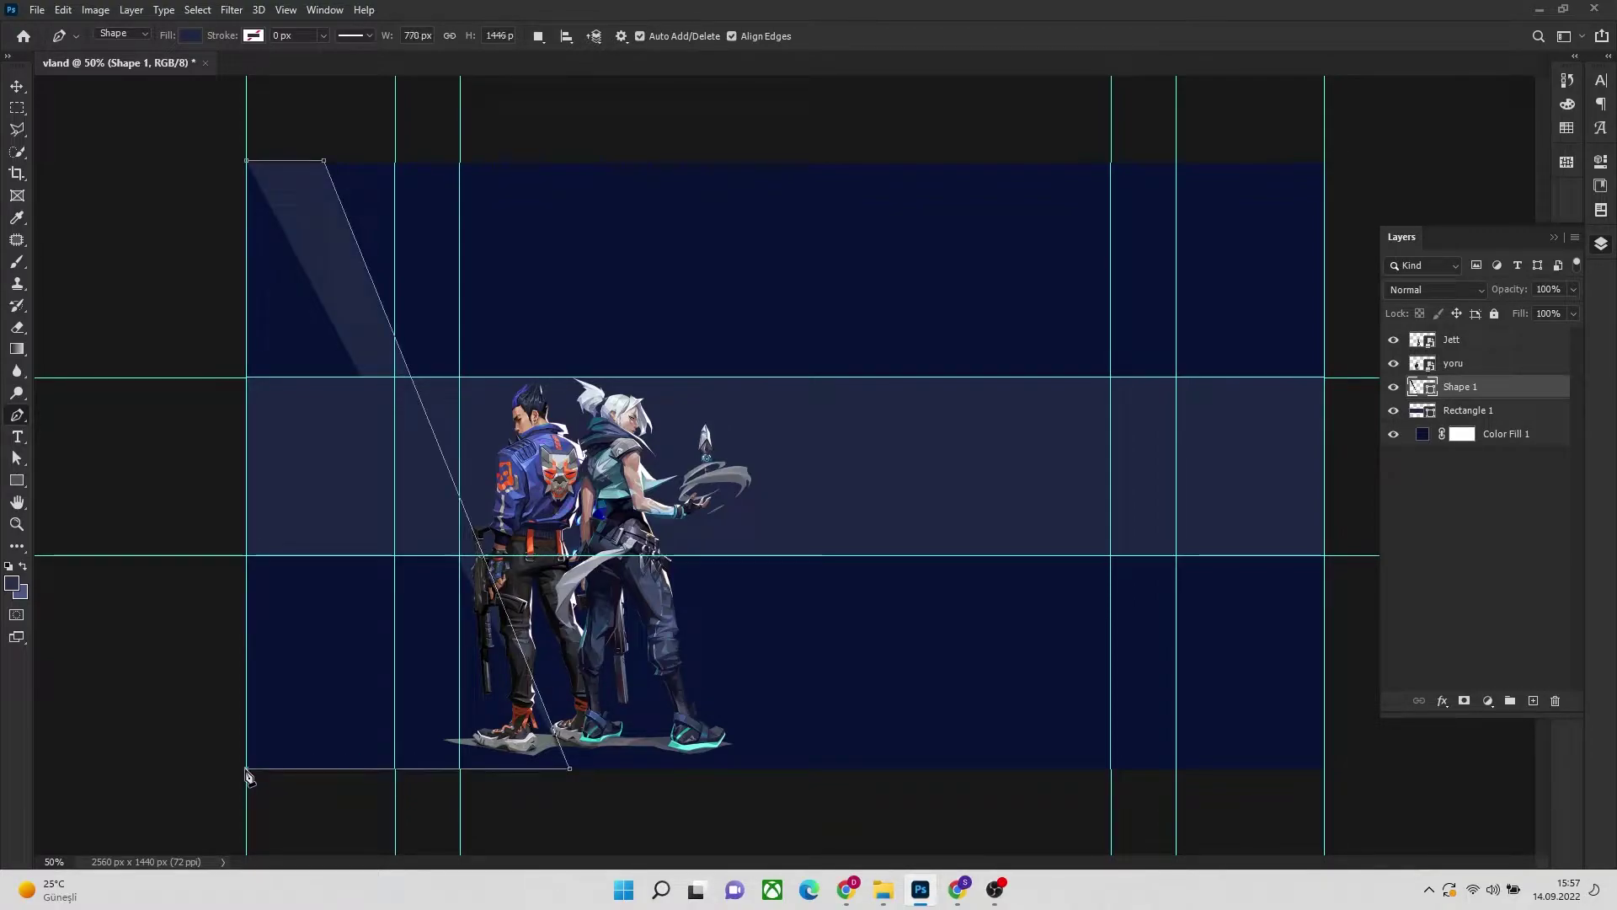
pyautogui.click(246, 161)
# Fill the slanted wedge shape with bright medium blue #3a59b1.
pyautogui.click(18, 87)
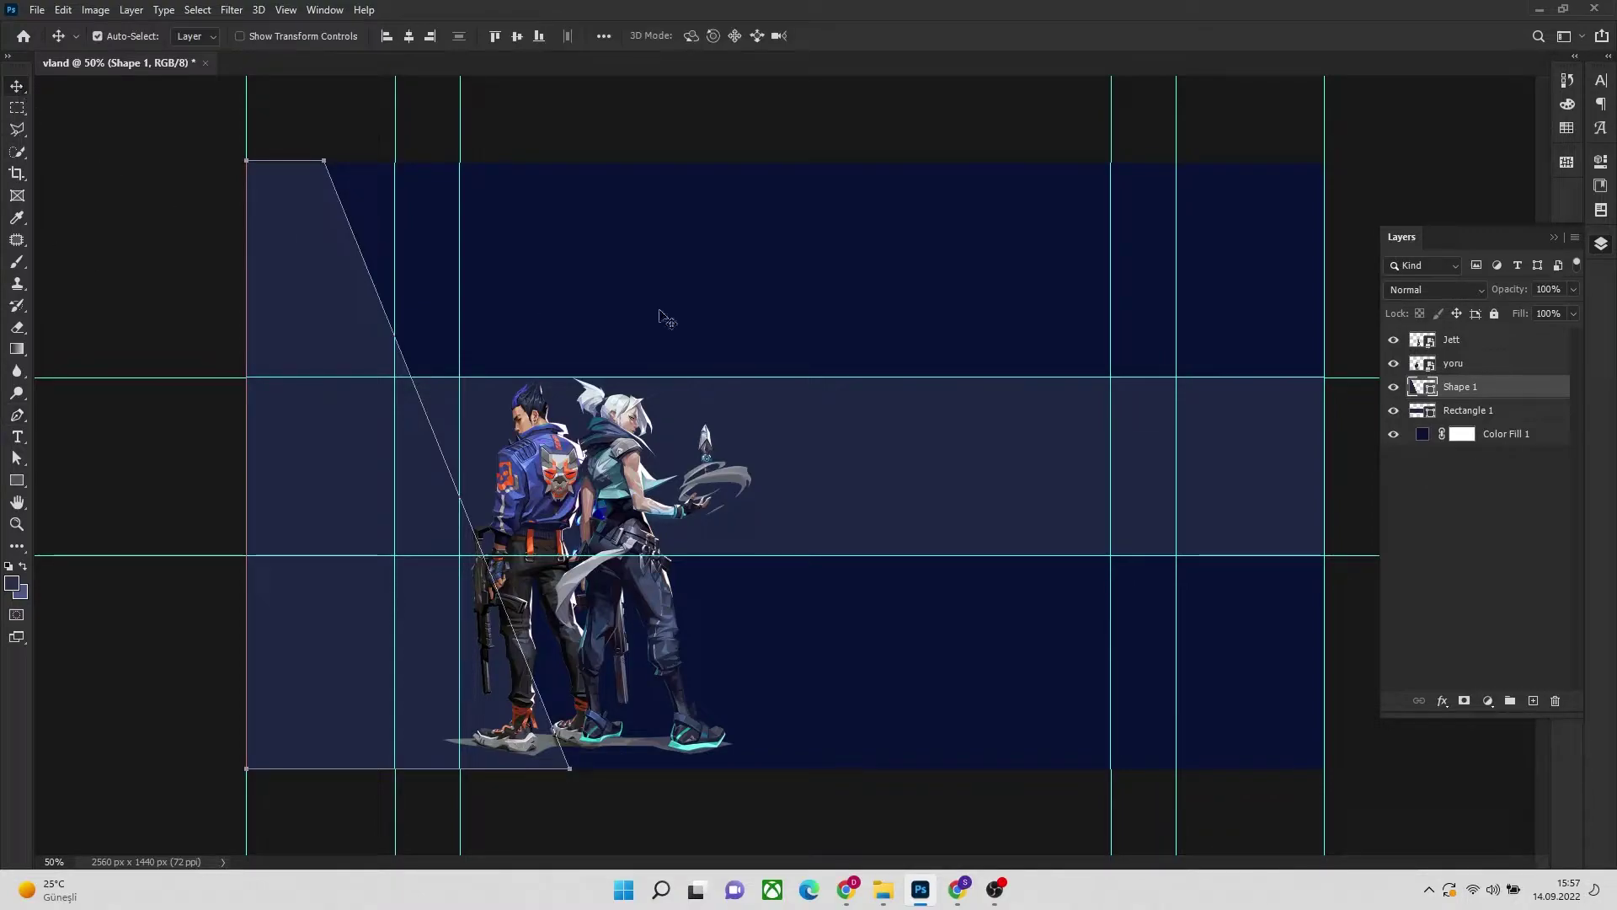
pyautogui.click(12, 582)
pyautogui.click(588, 264)
pyautogui.doubleClick(1422, 386)
pyautogui.moveTo(328, 342); pyautogui.dragTo(351, 326)
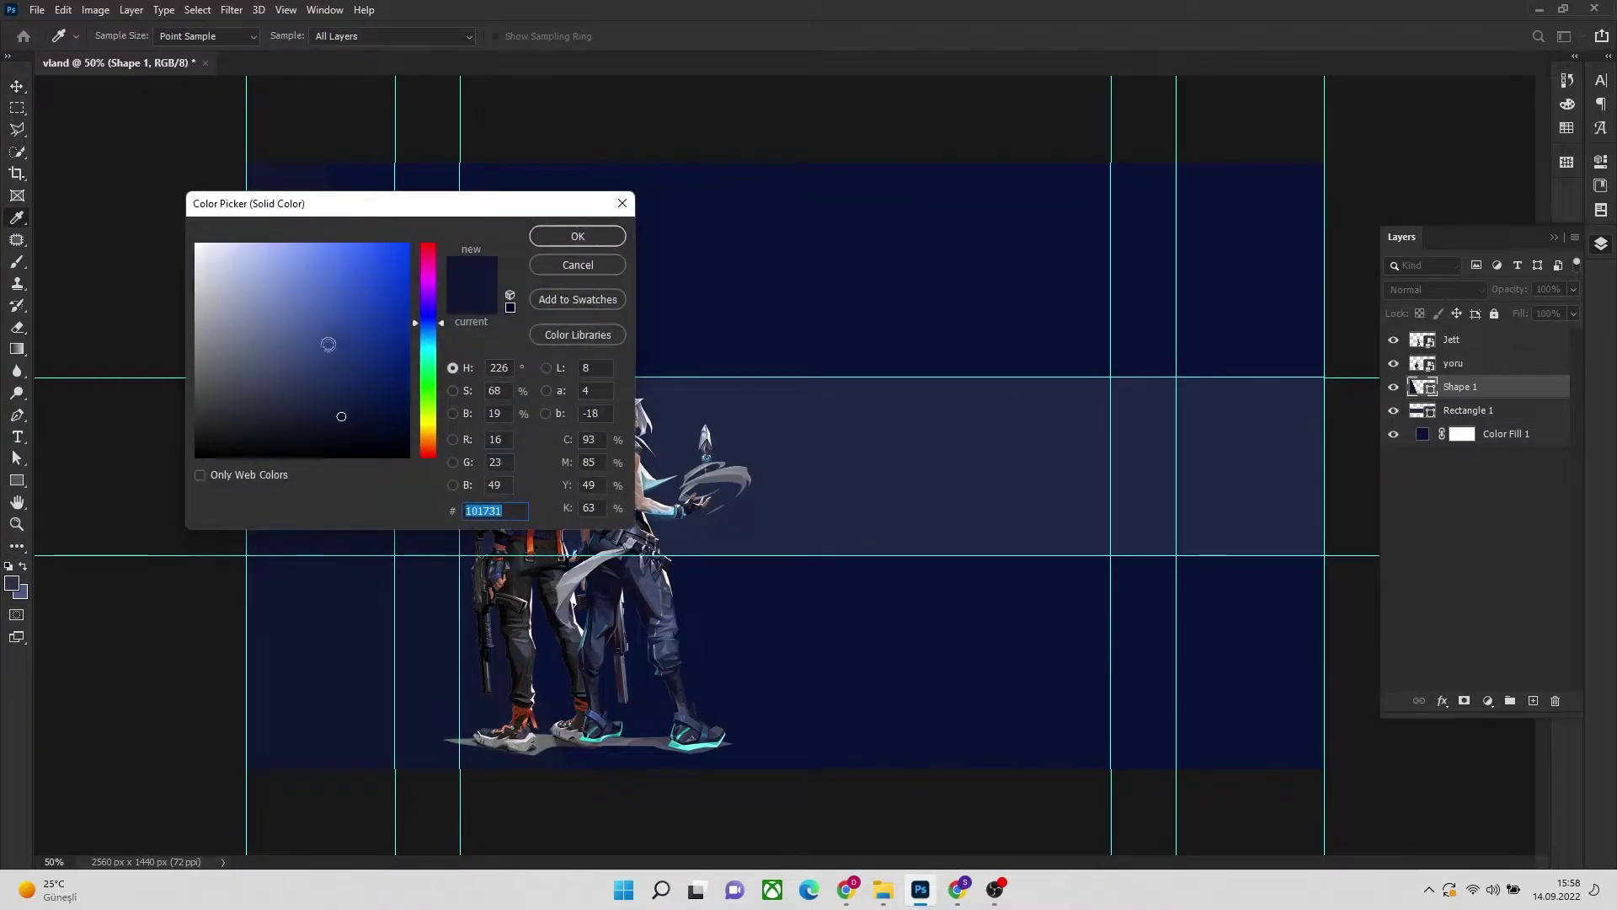
pyautogui.moveTo(429, 210); pyautogui.dragTo(867, 219)
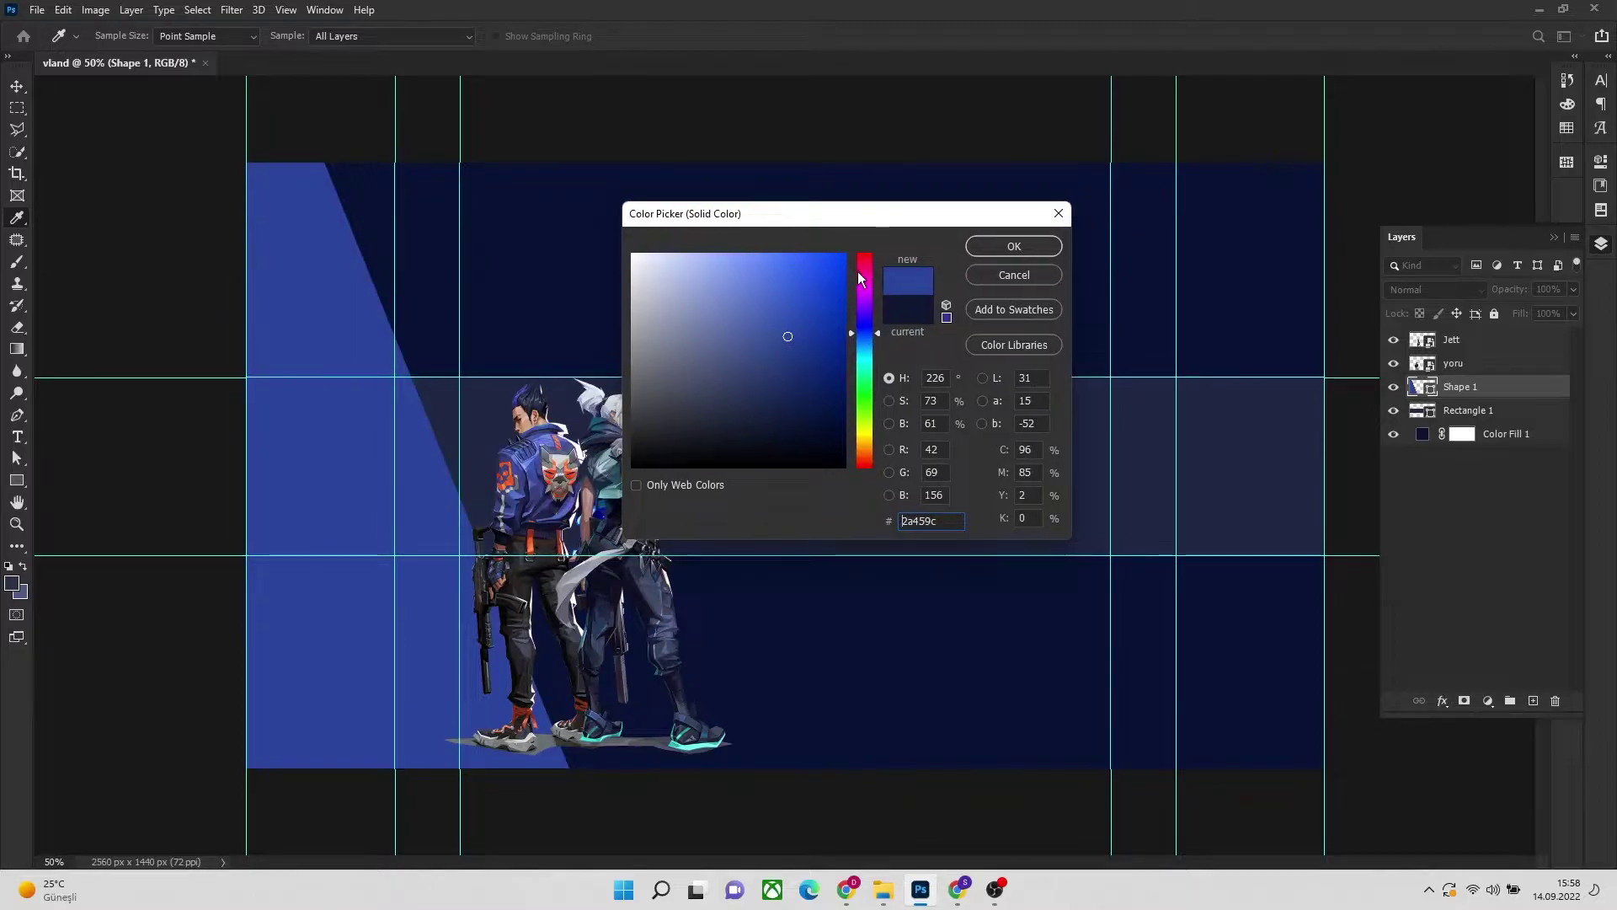
pyautogui.moveTo(804, 320); pyautogui.dragTo(783, 317)
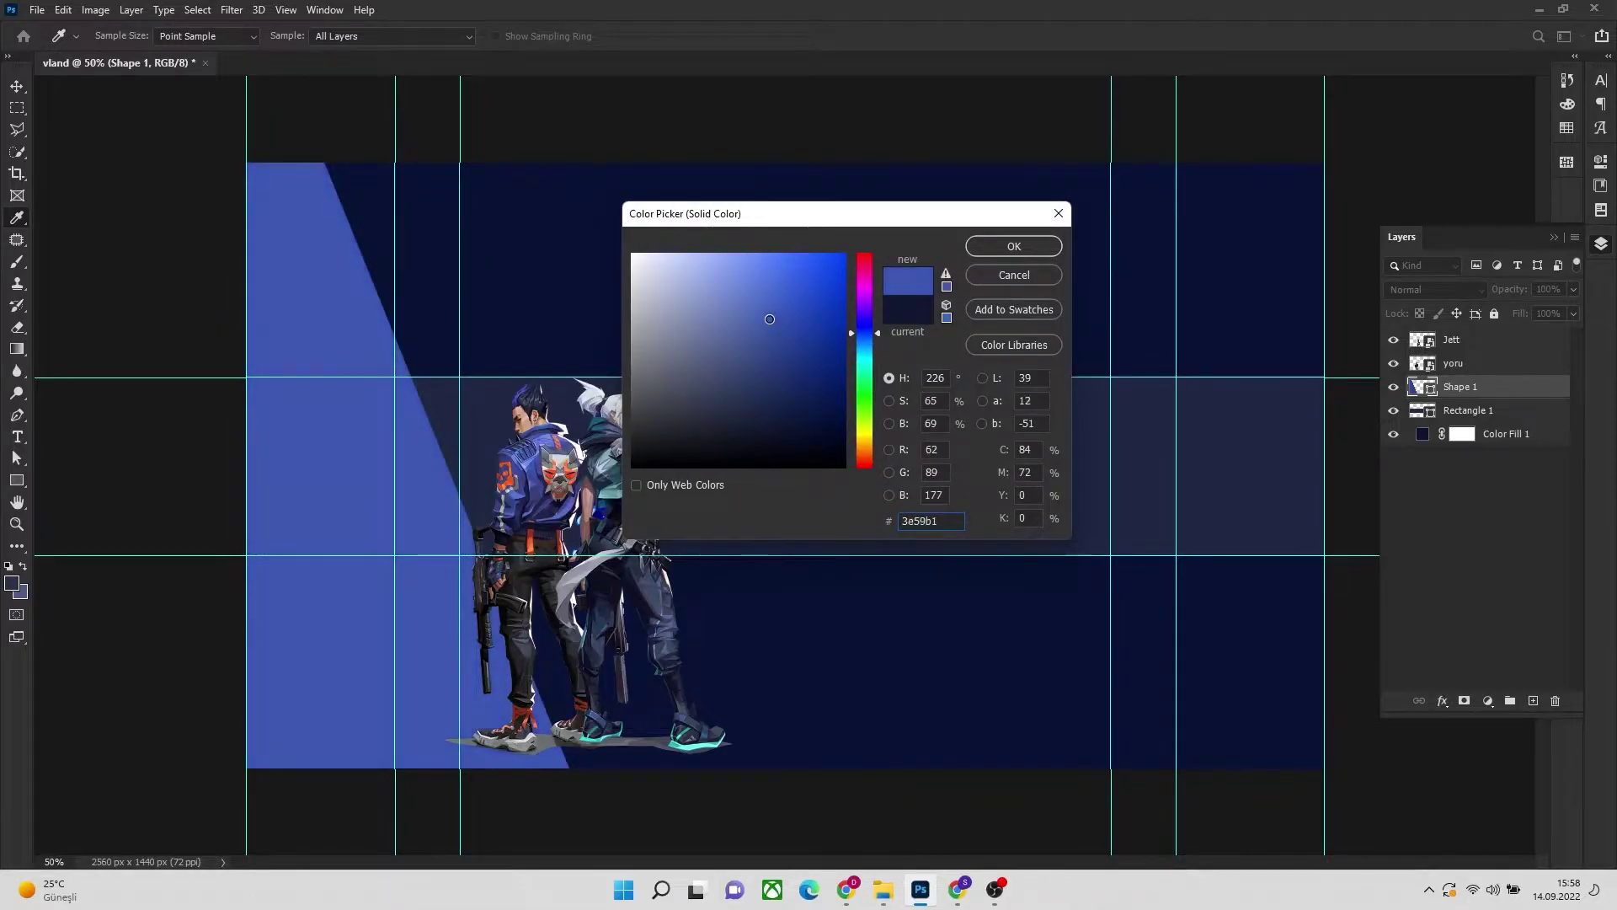
pyautogui.click(1009, 247)
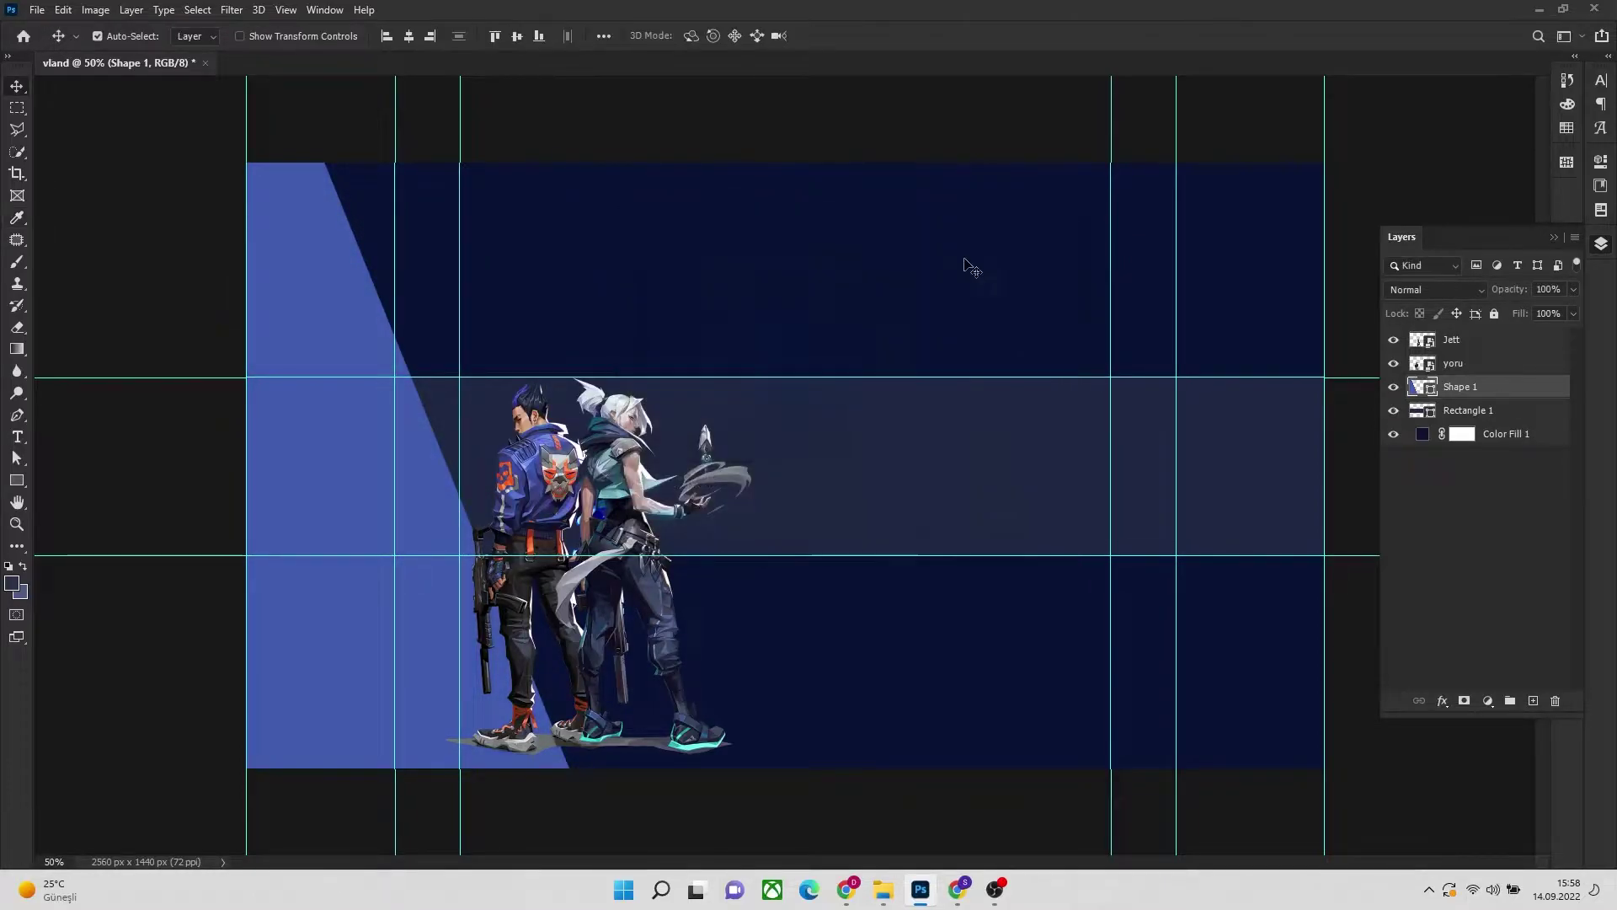
# Duplicate the Shape 1 layer and shift the copy about 100 px left.
pyautogui.rightClick(1471, 392)
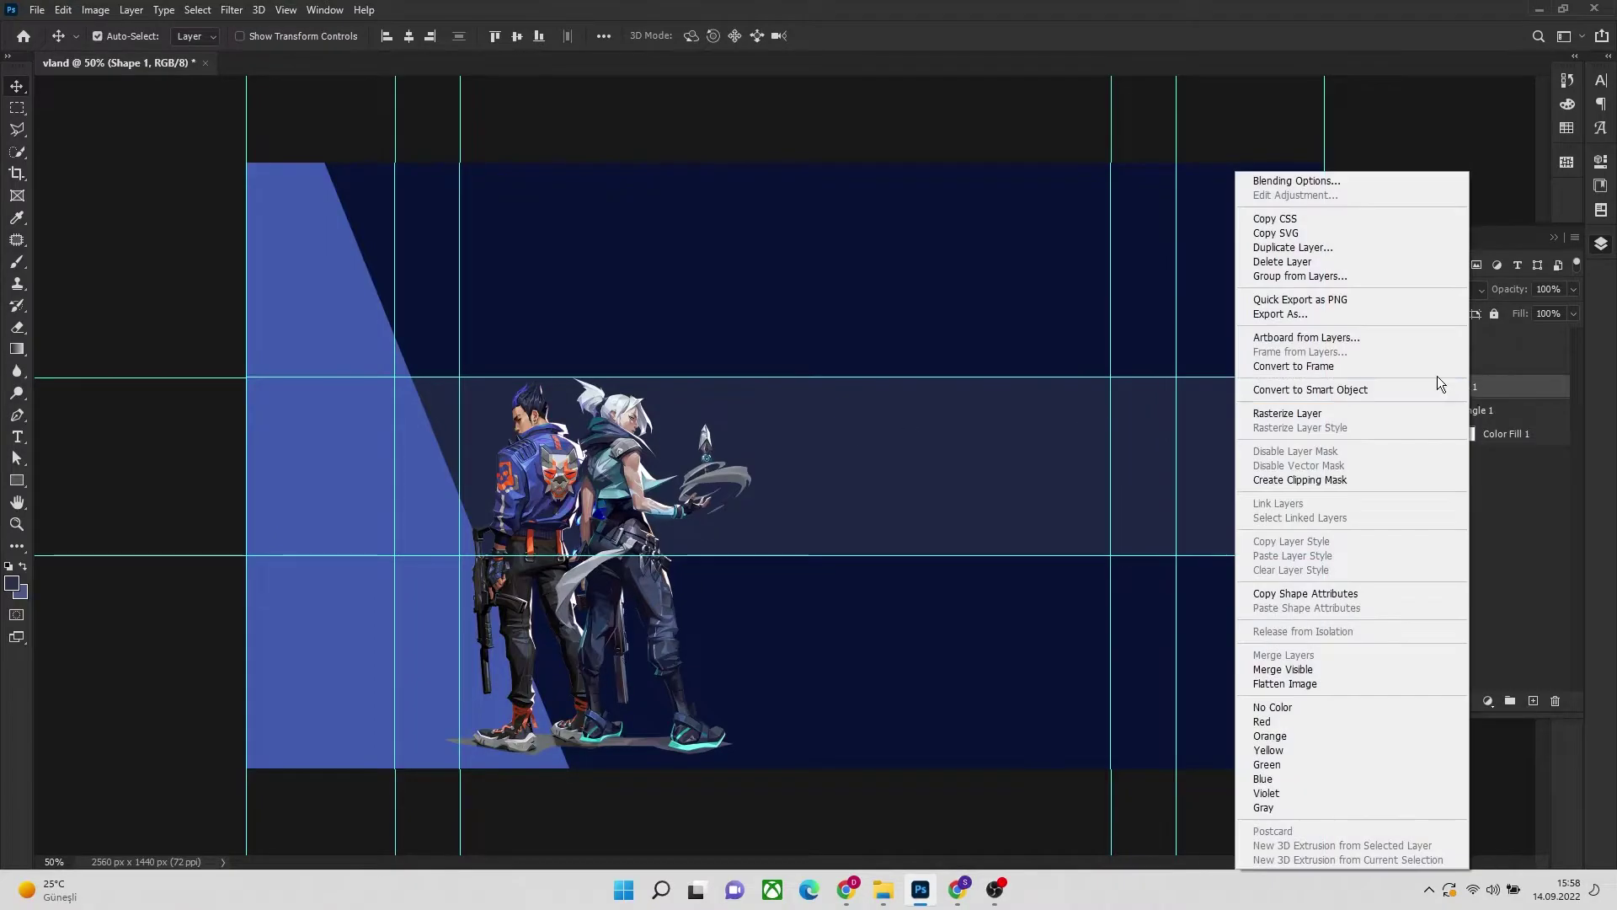
pyautogui.click(1335, 246)
pyautogui.click(948, 246)
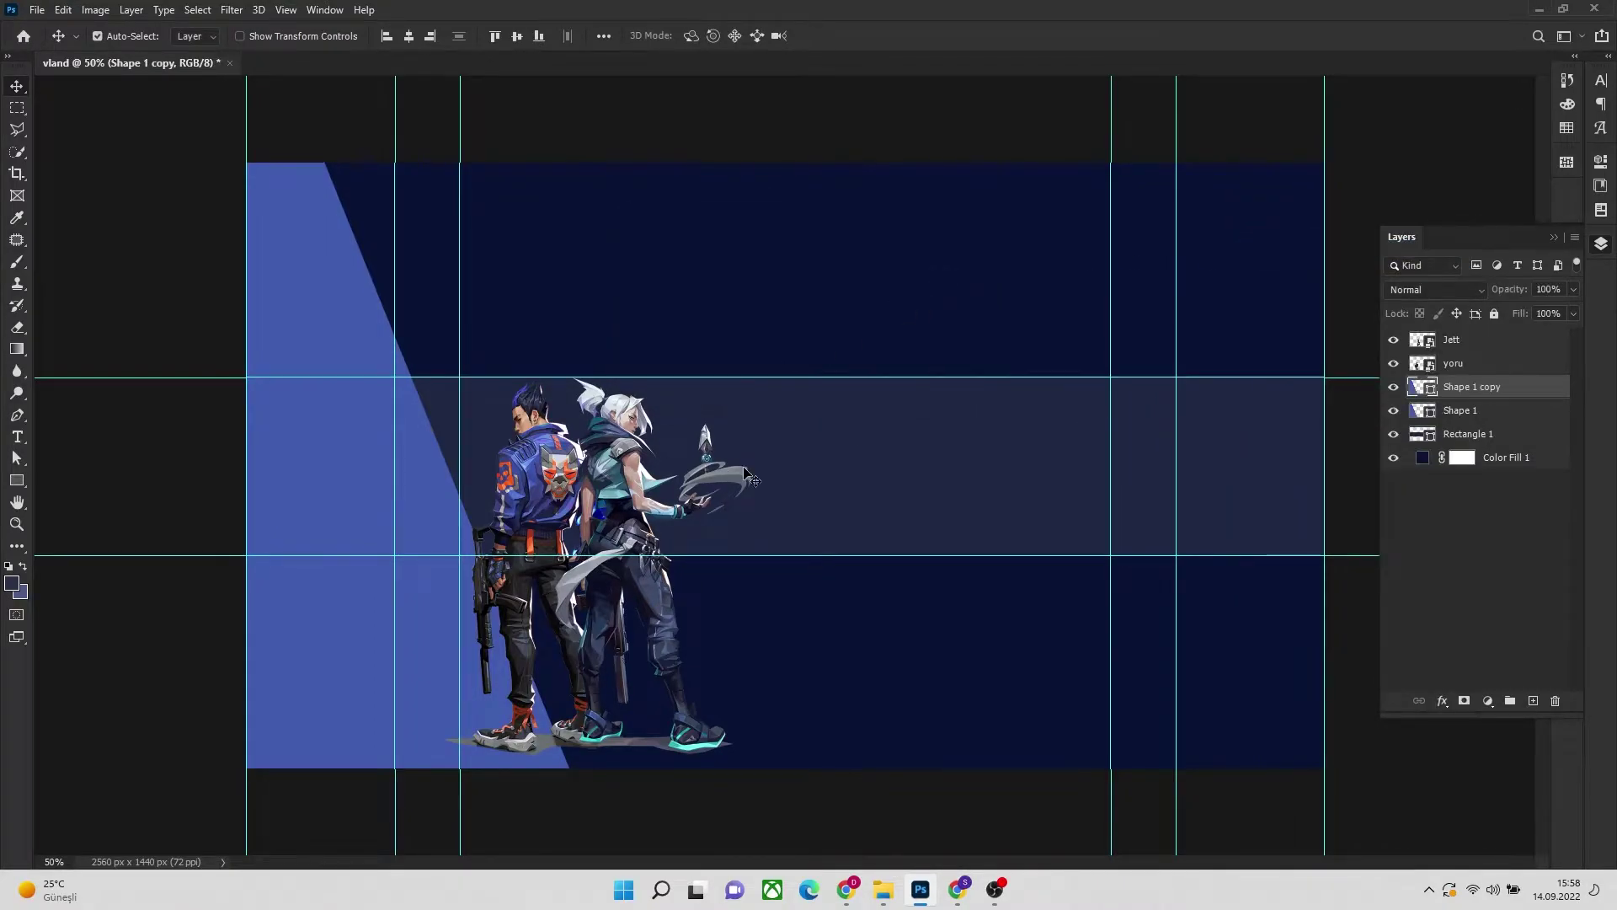
pyautogui.hotkey('ctrl', 't')
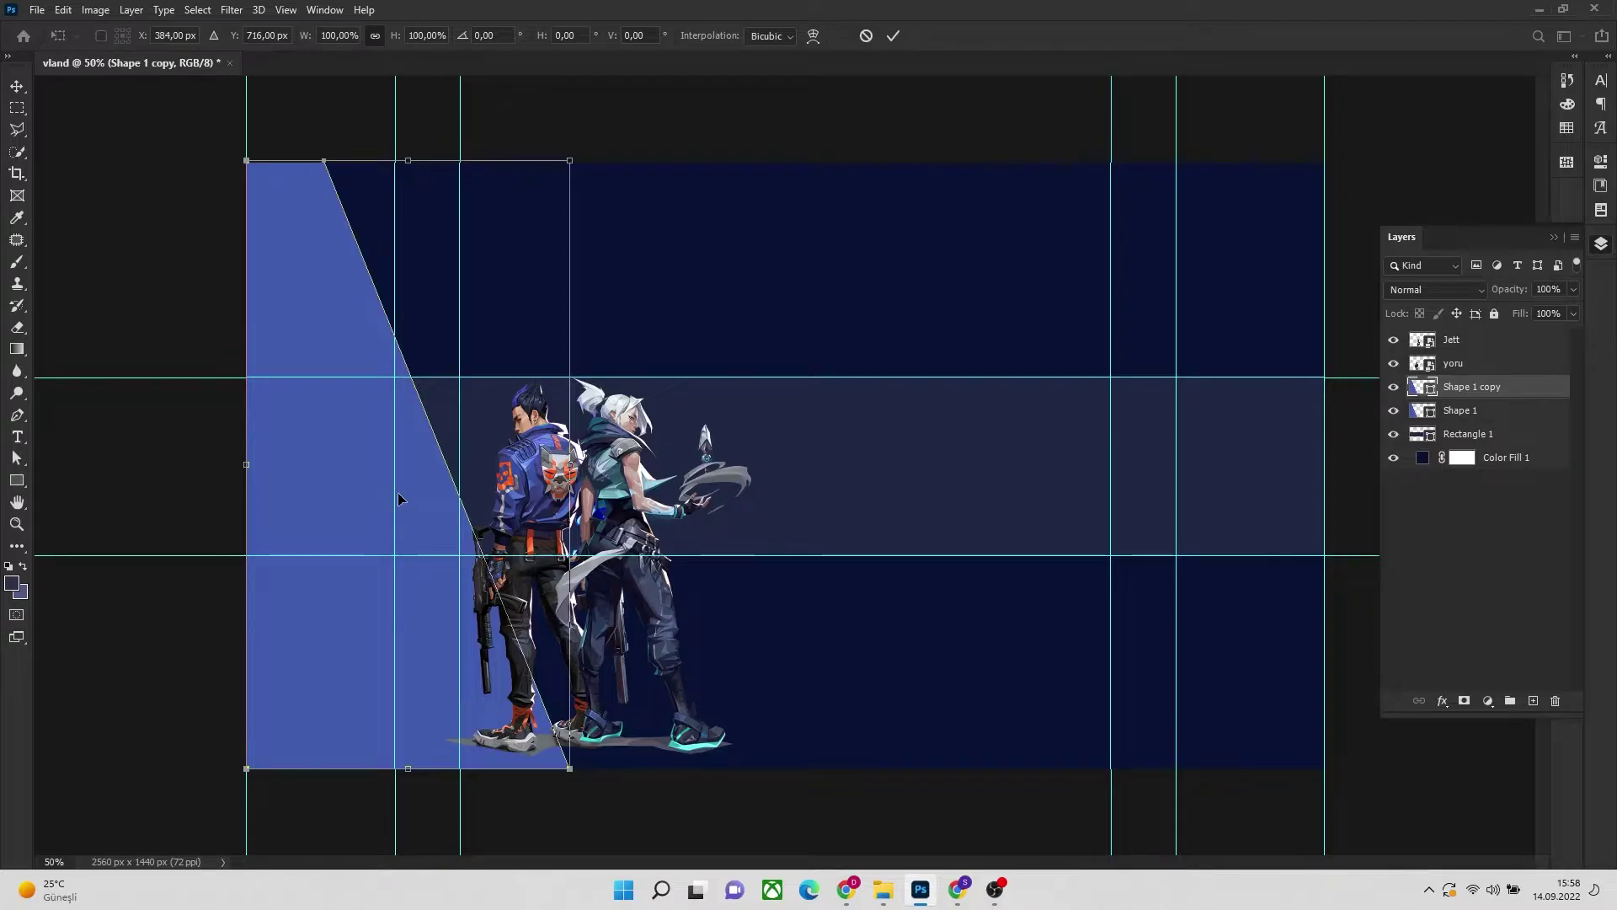
pyautogui.moveTo(398, 498); pyautogui.dragTo(363, 500)
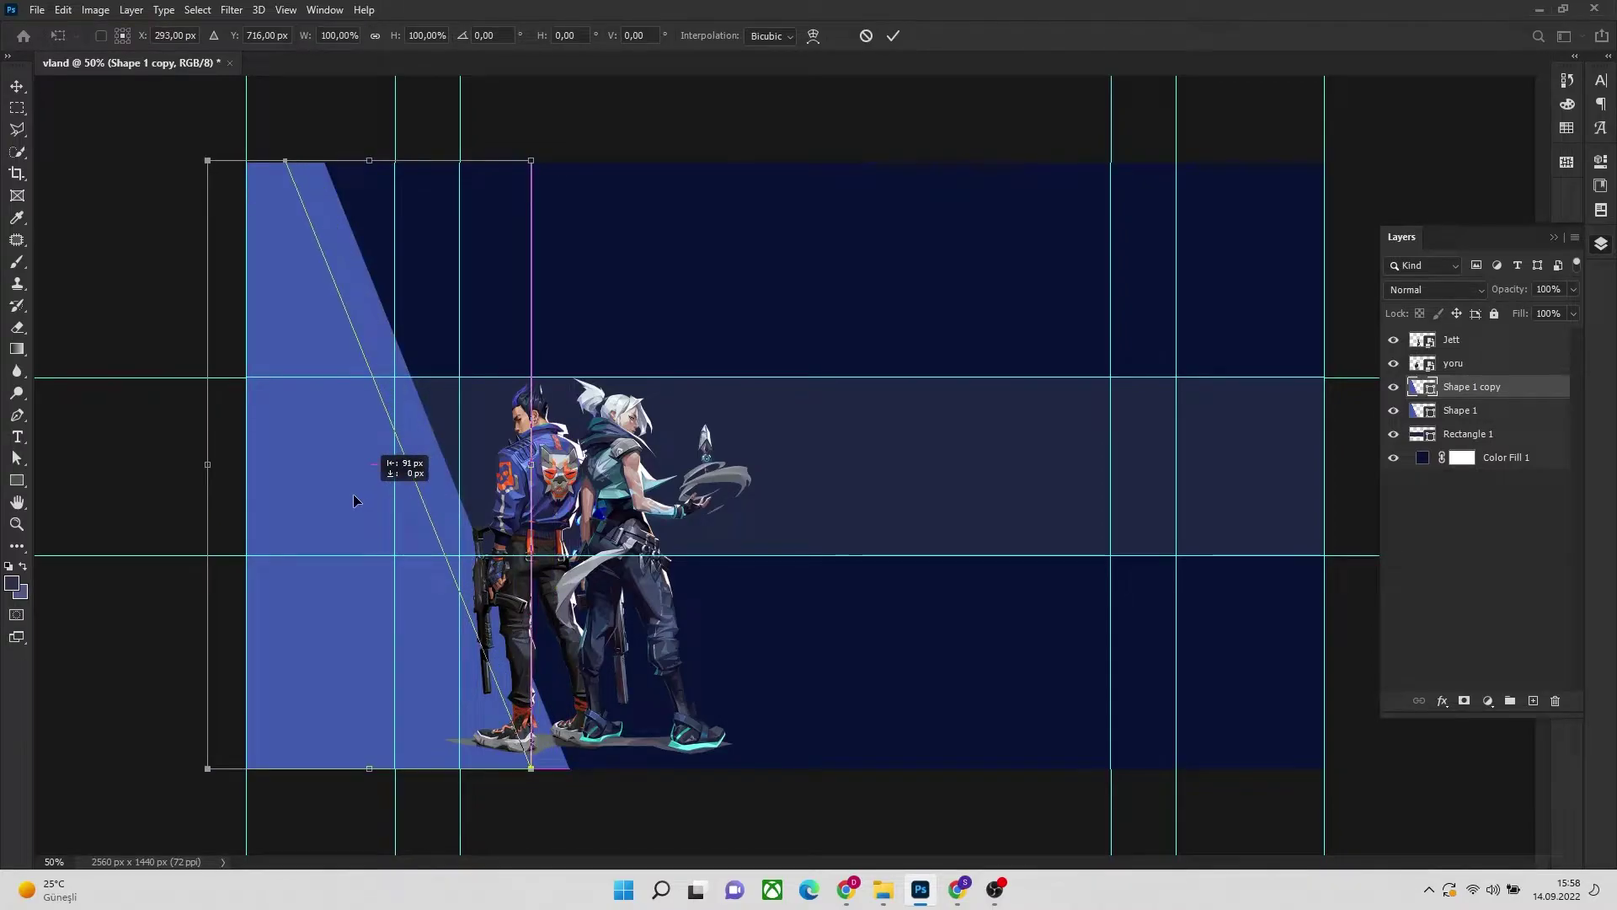
pyautogui.click(419, 505)
pyautogui.moveTo(418, 506); pyautogui.dragTo(440, 466)
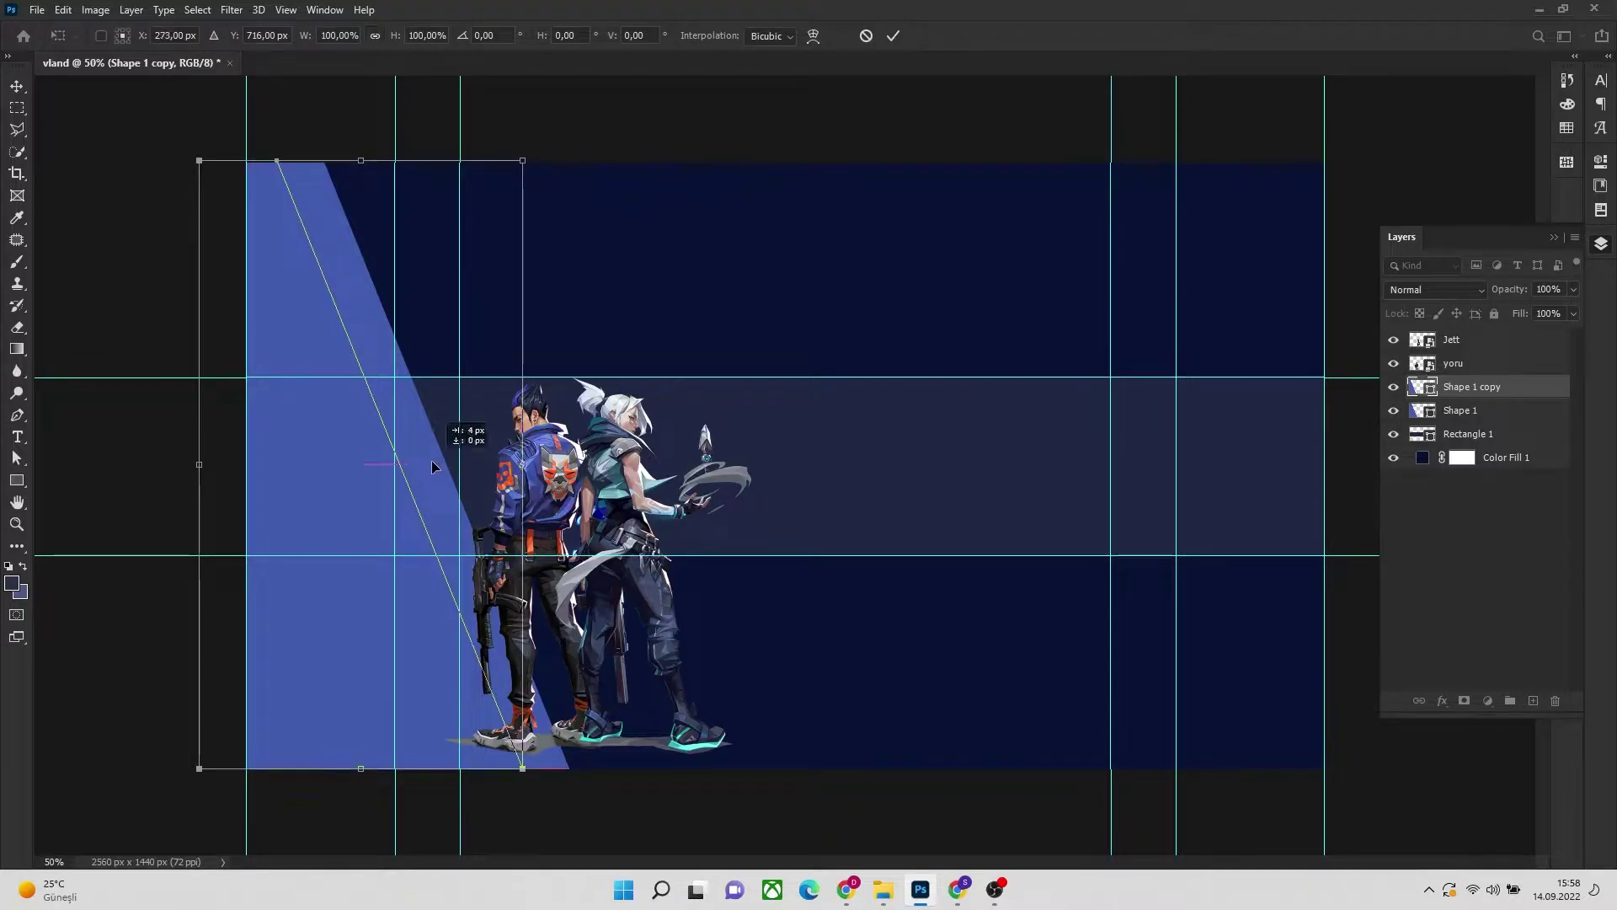
# Fill Shape 1 copy with dark navy #060e2a, leaving a thin blue diagonal stripe.
pyautogui.click(893, 38)
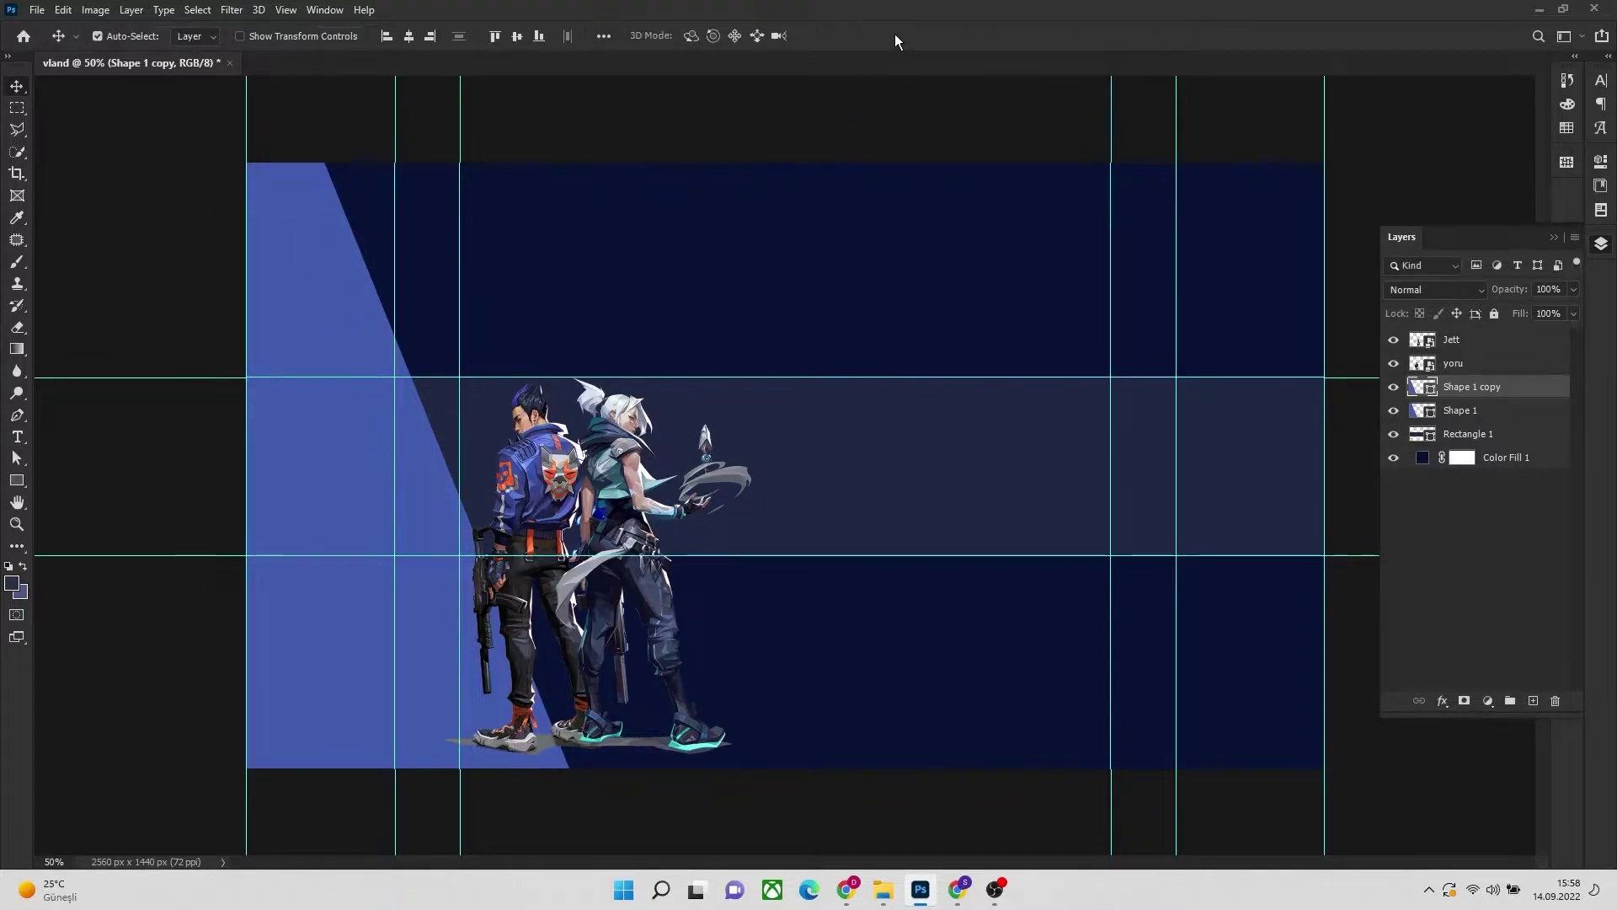
pyautogui.doubleClick(1429, 392)
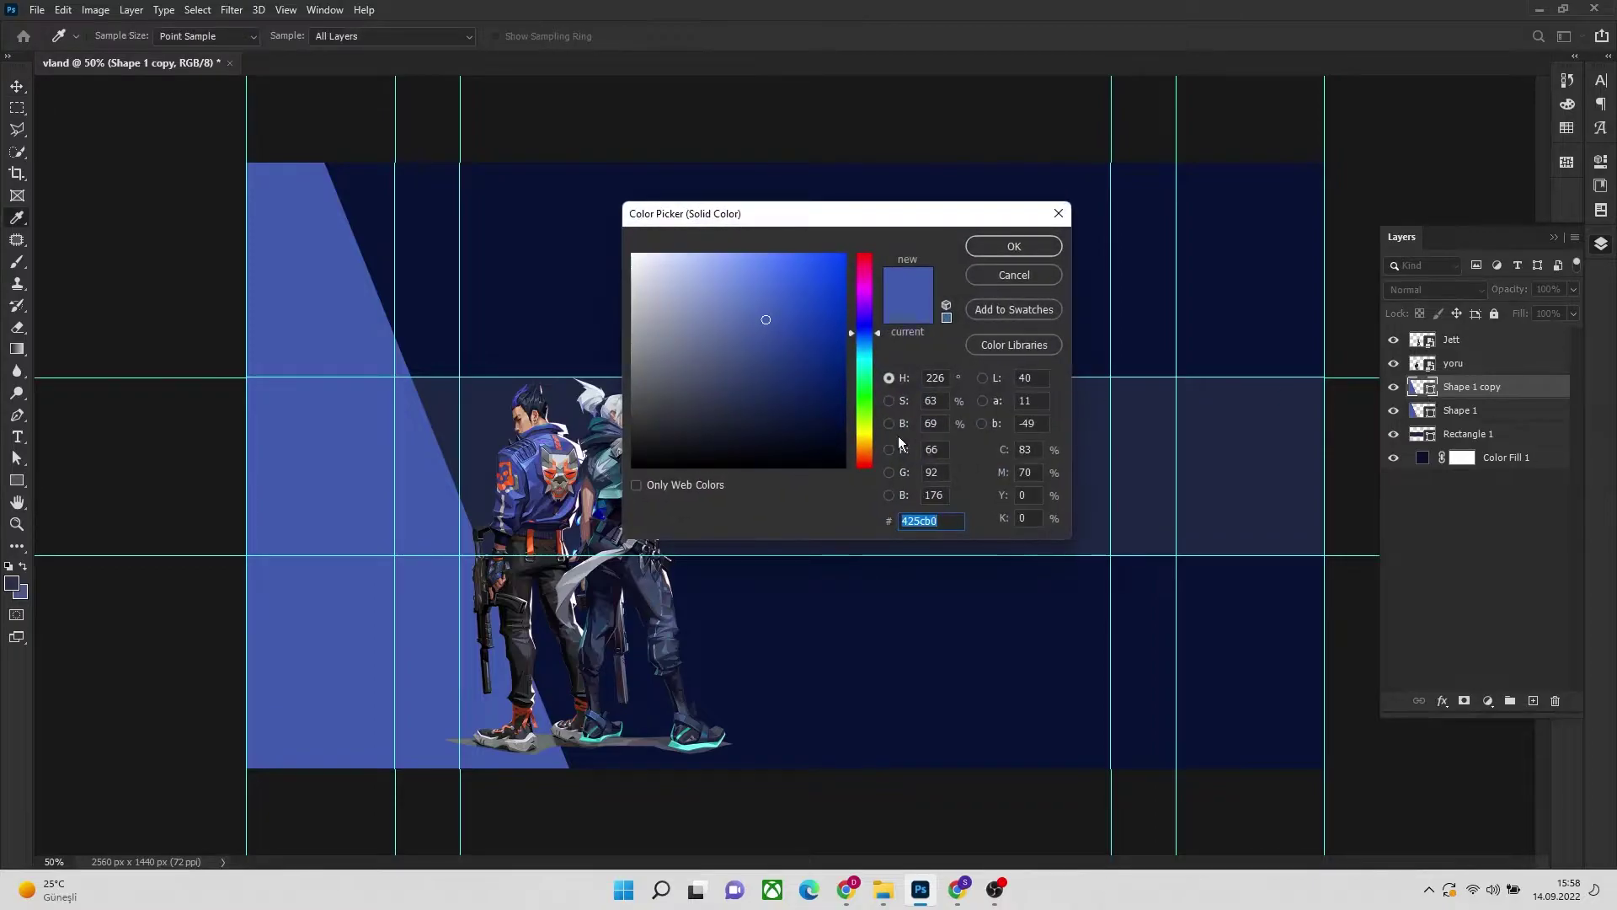
pyautogui.click(801, 408)
pyautogui.click(814, 421)
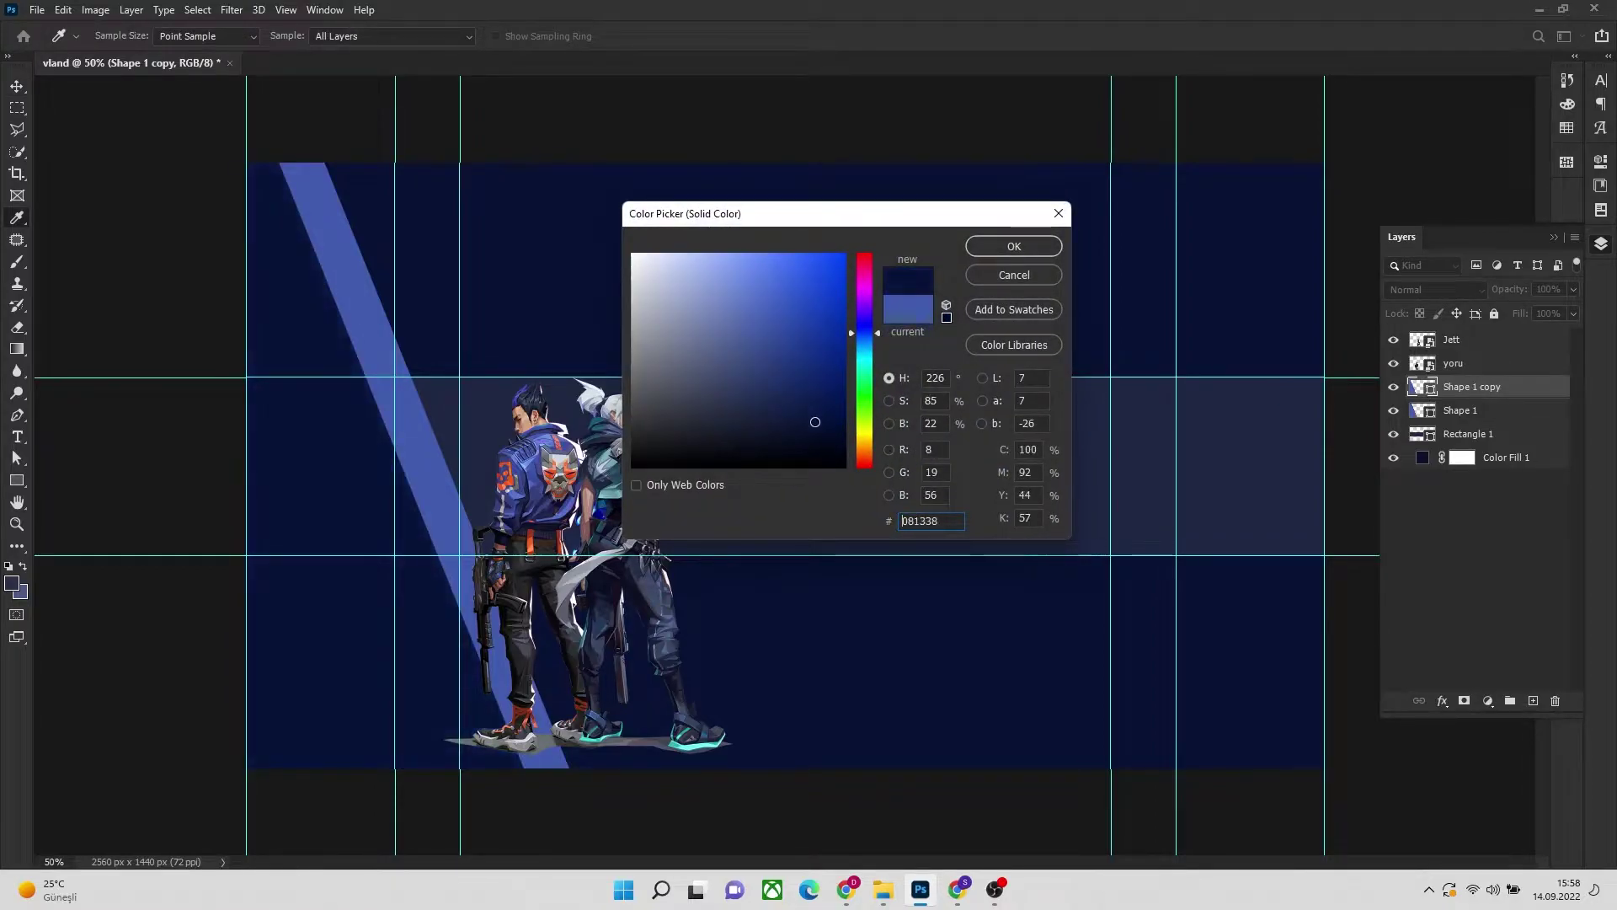
pyautogui.moveTo(817, 429); pyautogui.dragTo(815, 433)
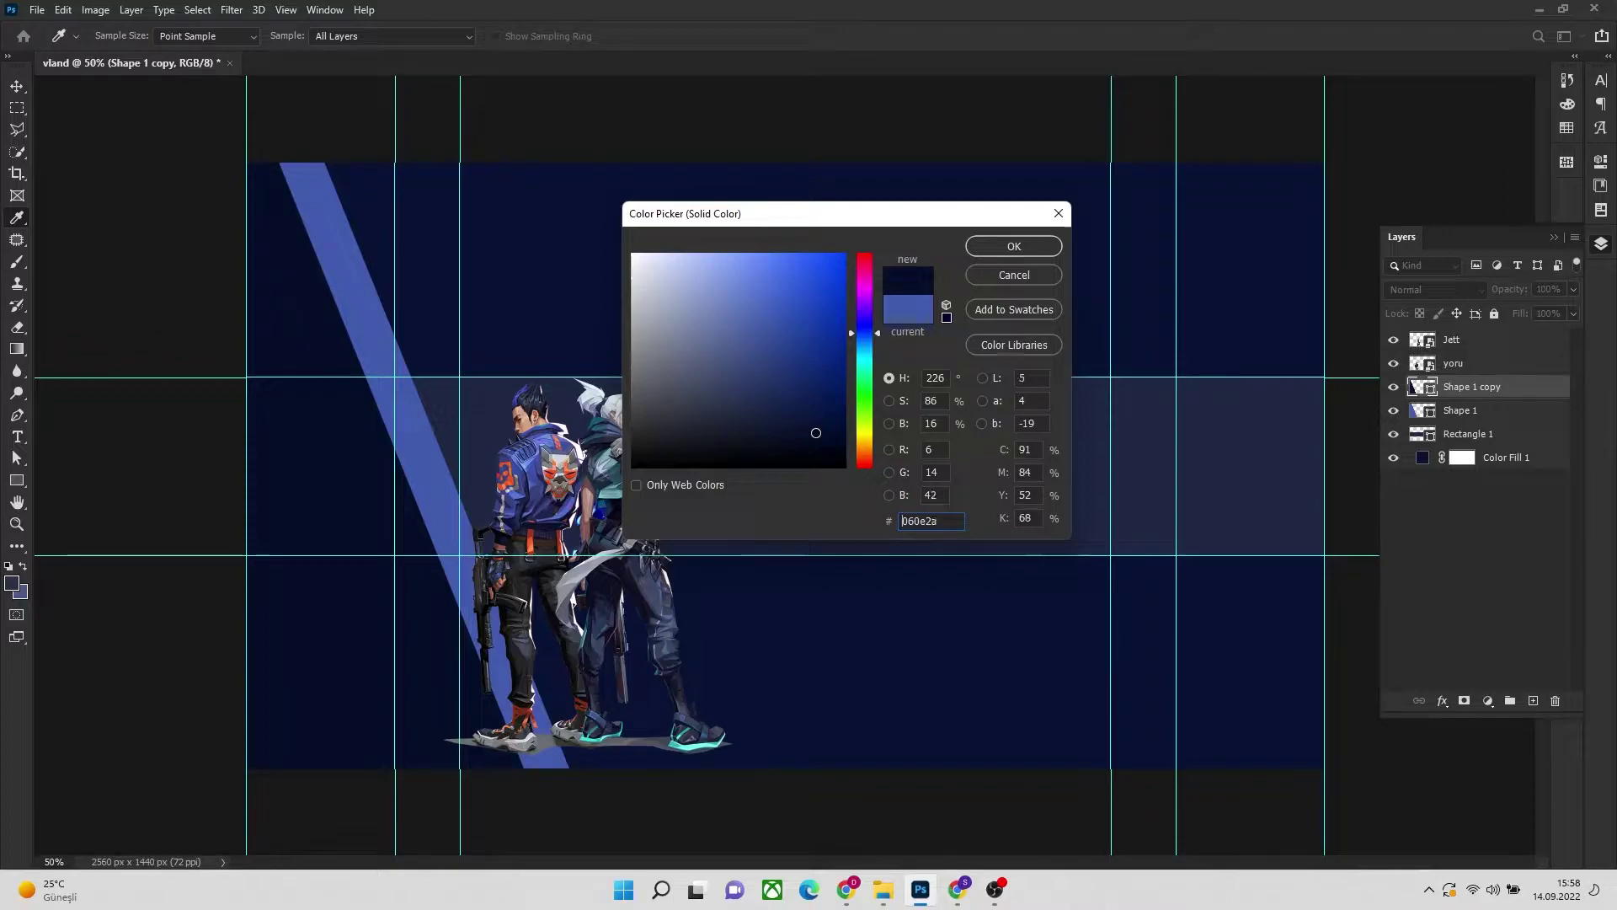
pyautogui.click(1028, 246)
pyautogui.click(949, 402)
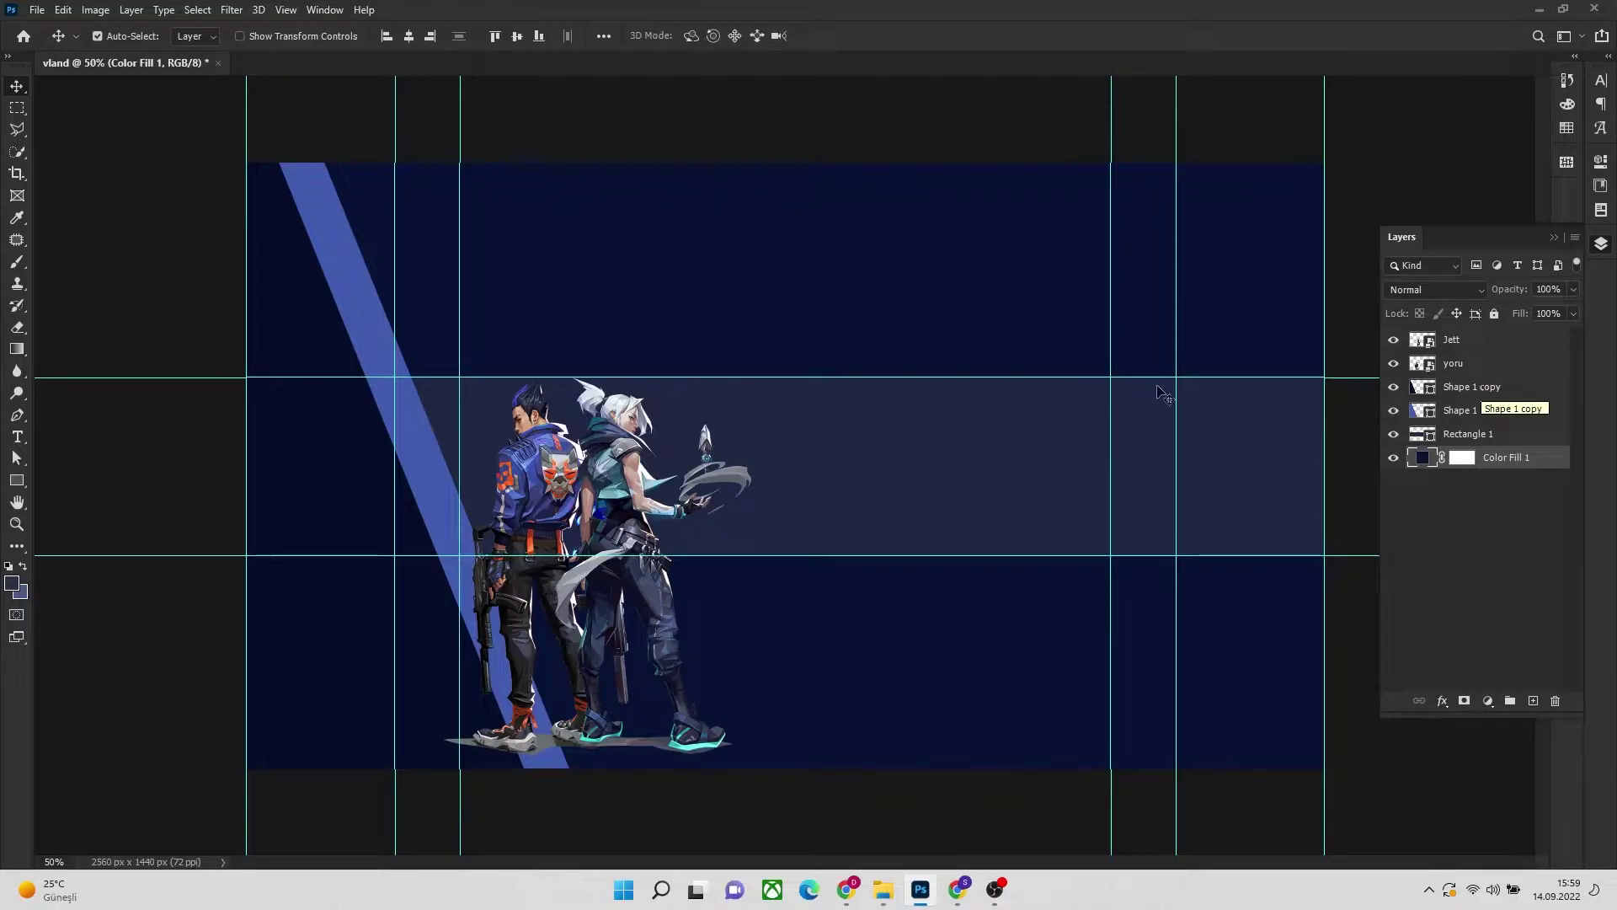
# Add a new empty layer above the background and choose the standard Brush tool.
pyautogui.click(18, 262)
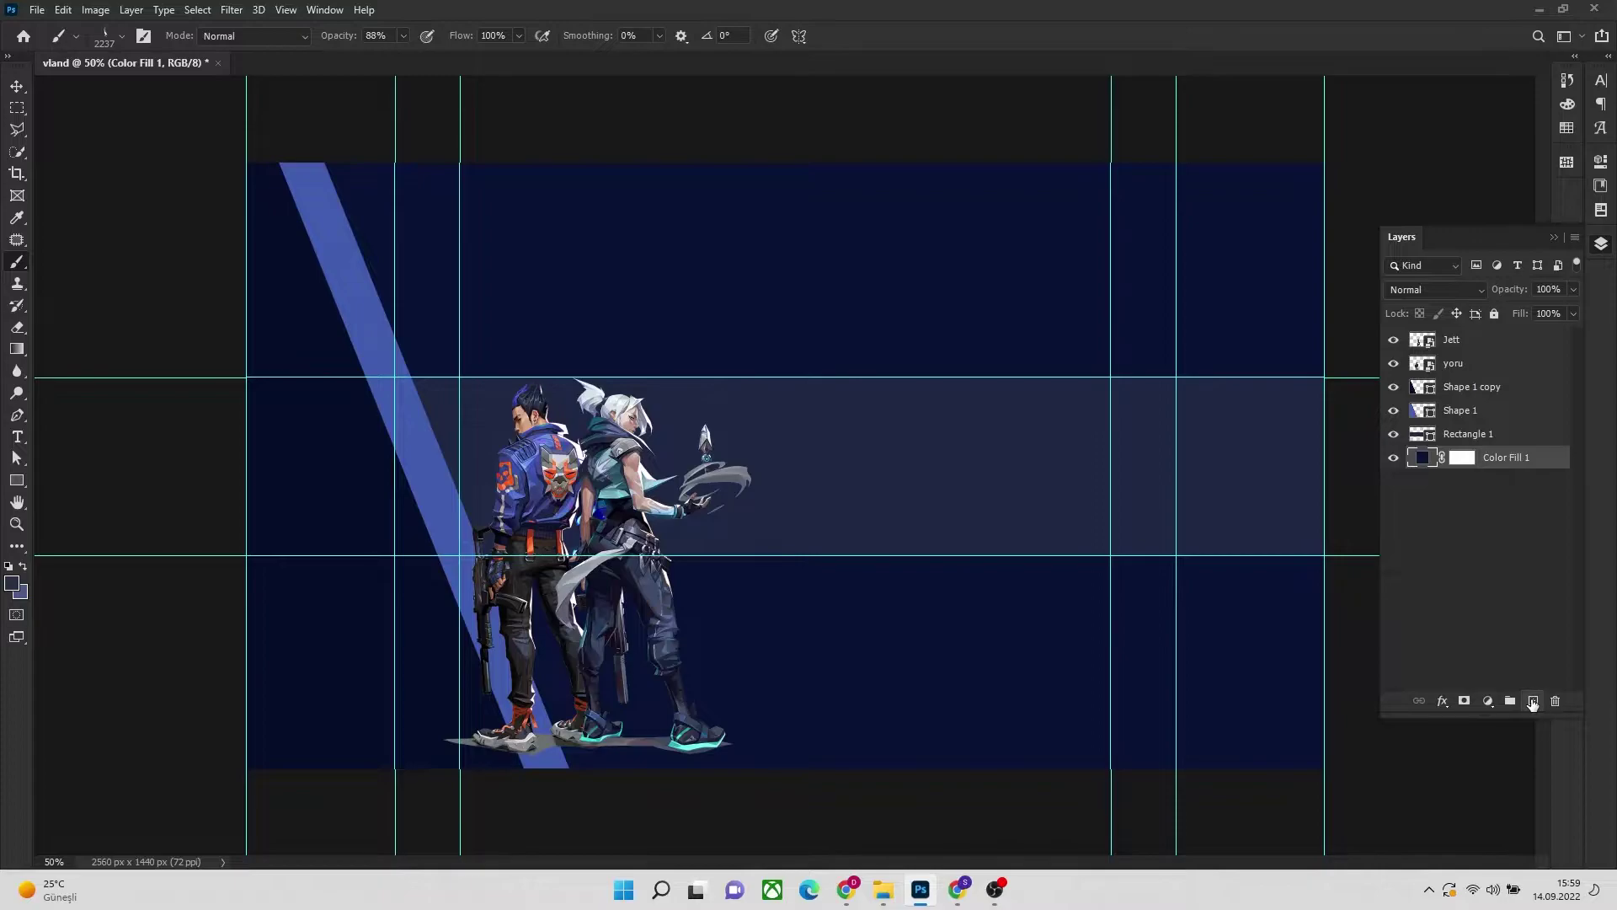
pyautogui.click(1531, 703)
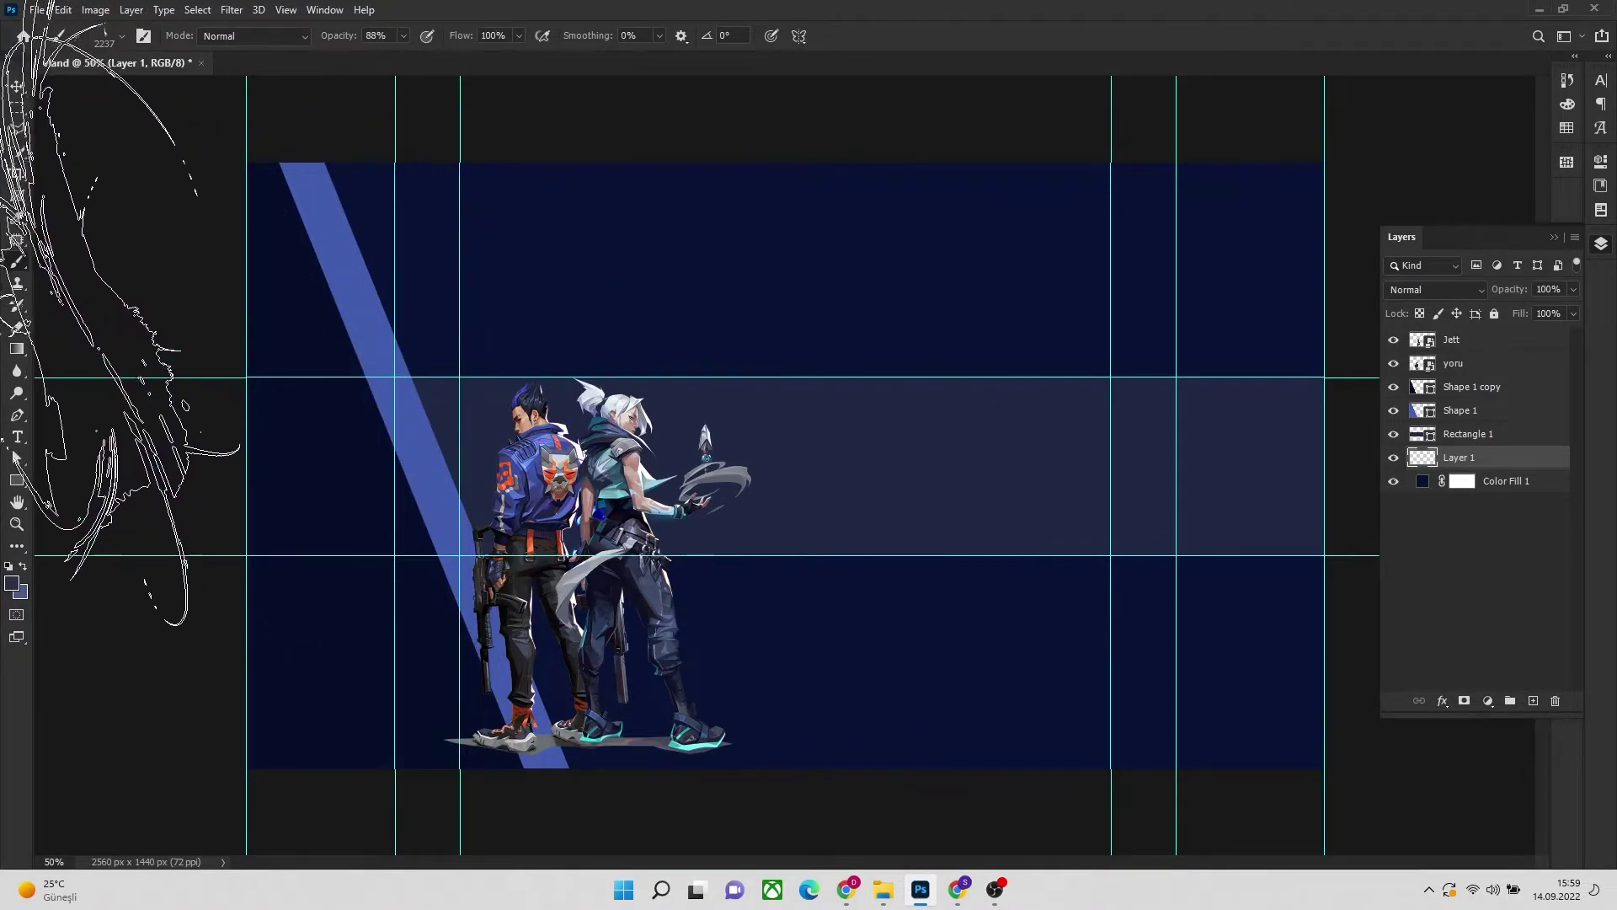
pyautogui.rightClick(18, 261)
pyautogui.click(101, 263)
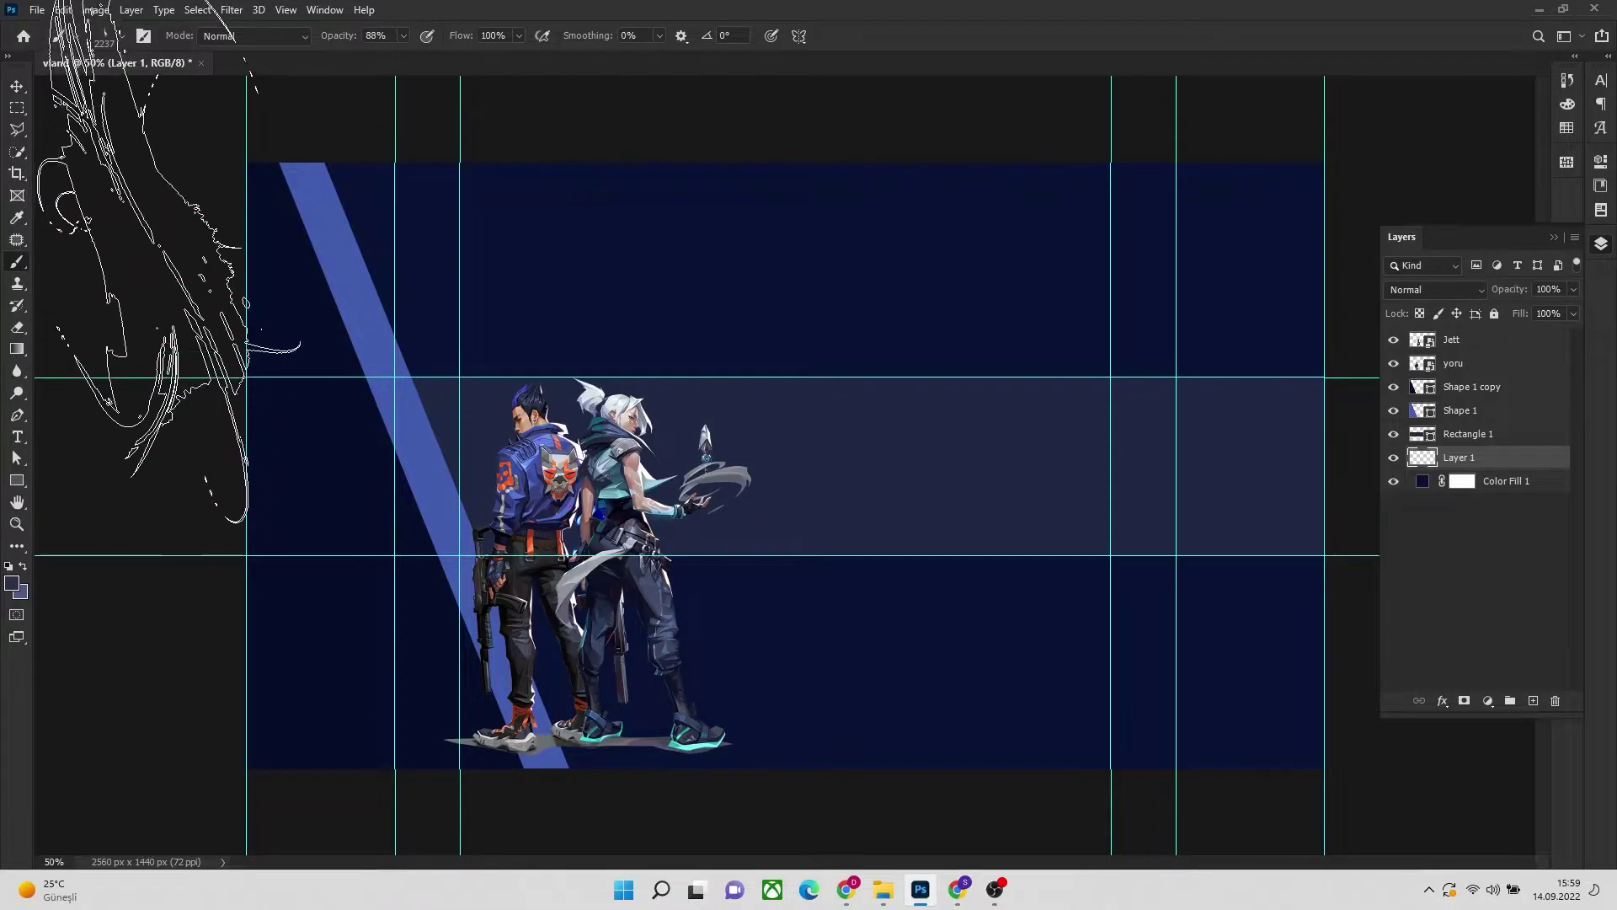
# Choose the General Brushes Soft Round brush at 480 px.
pyautogui.click(122, 36)
pyautogui.scroll(1, 66, 214)
pyautogui.scroll(5, 66, 214)
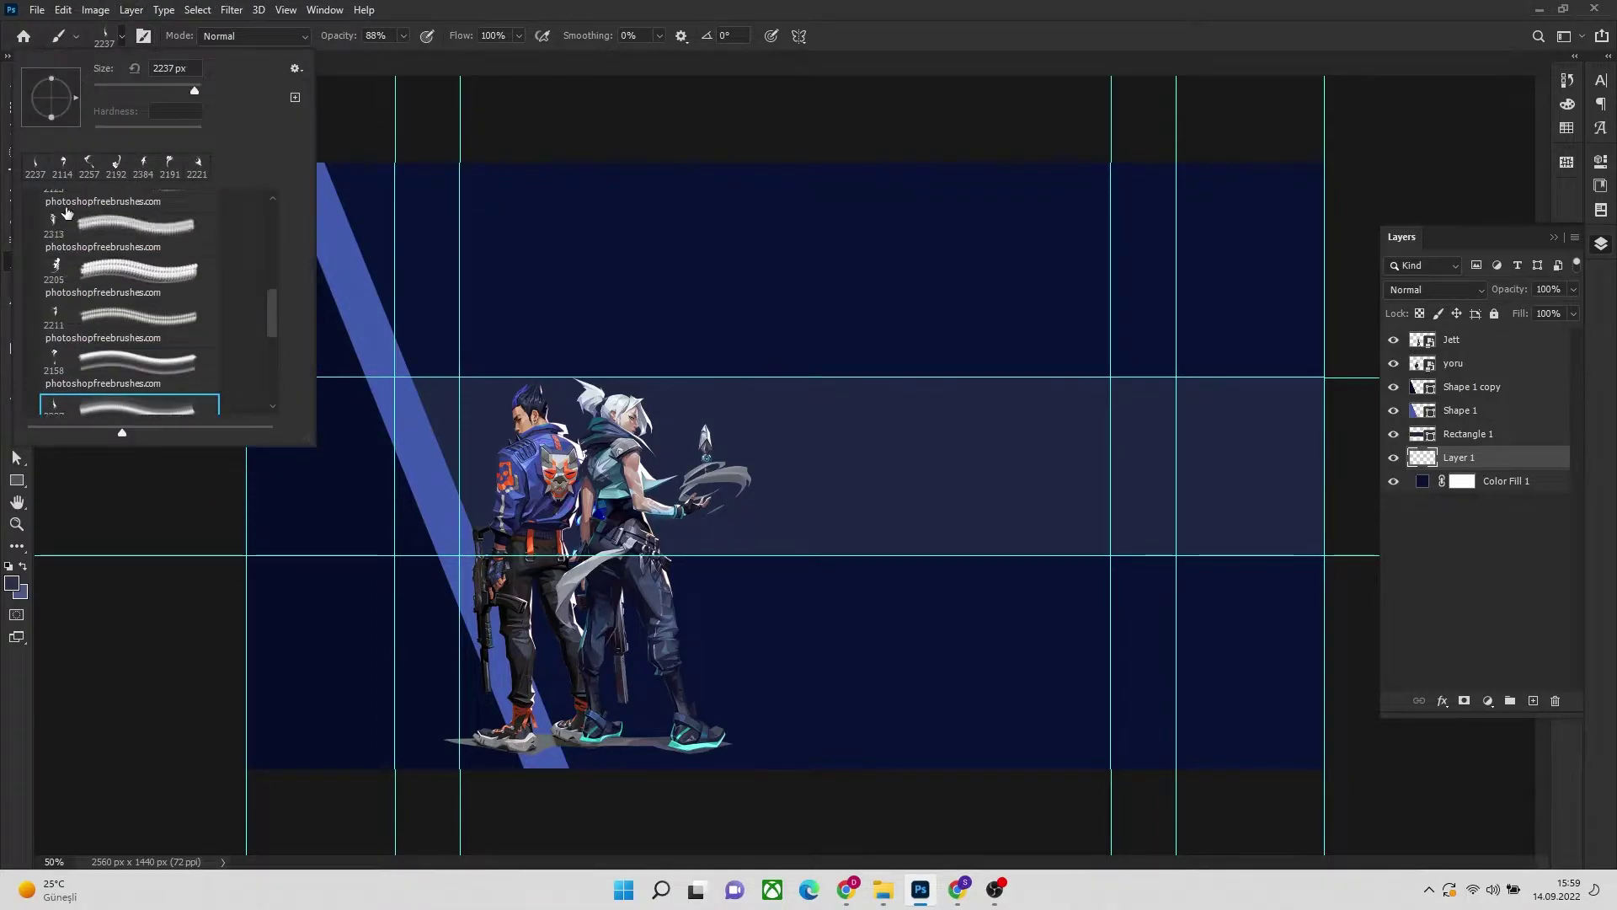
pyautogui.moveTo(271, 278); pyautogui.dragTo(275, 214)
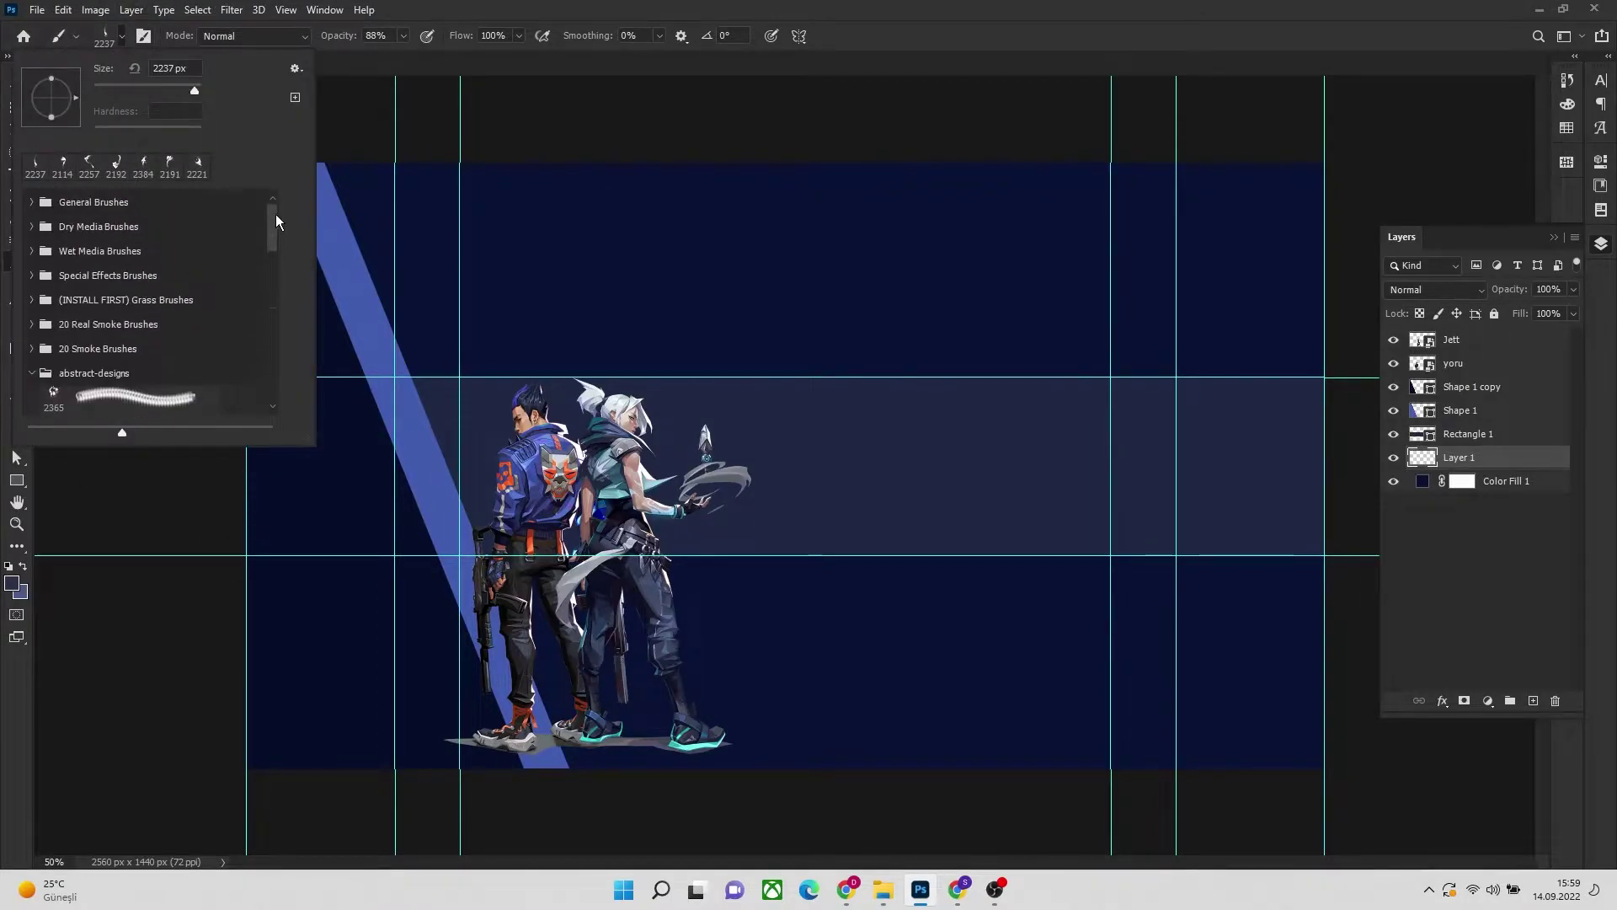
pyautogui.click(32, 373)
pyautogui.click(31, 203)
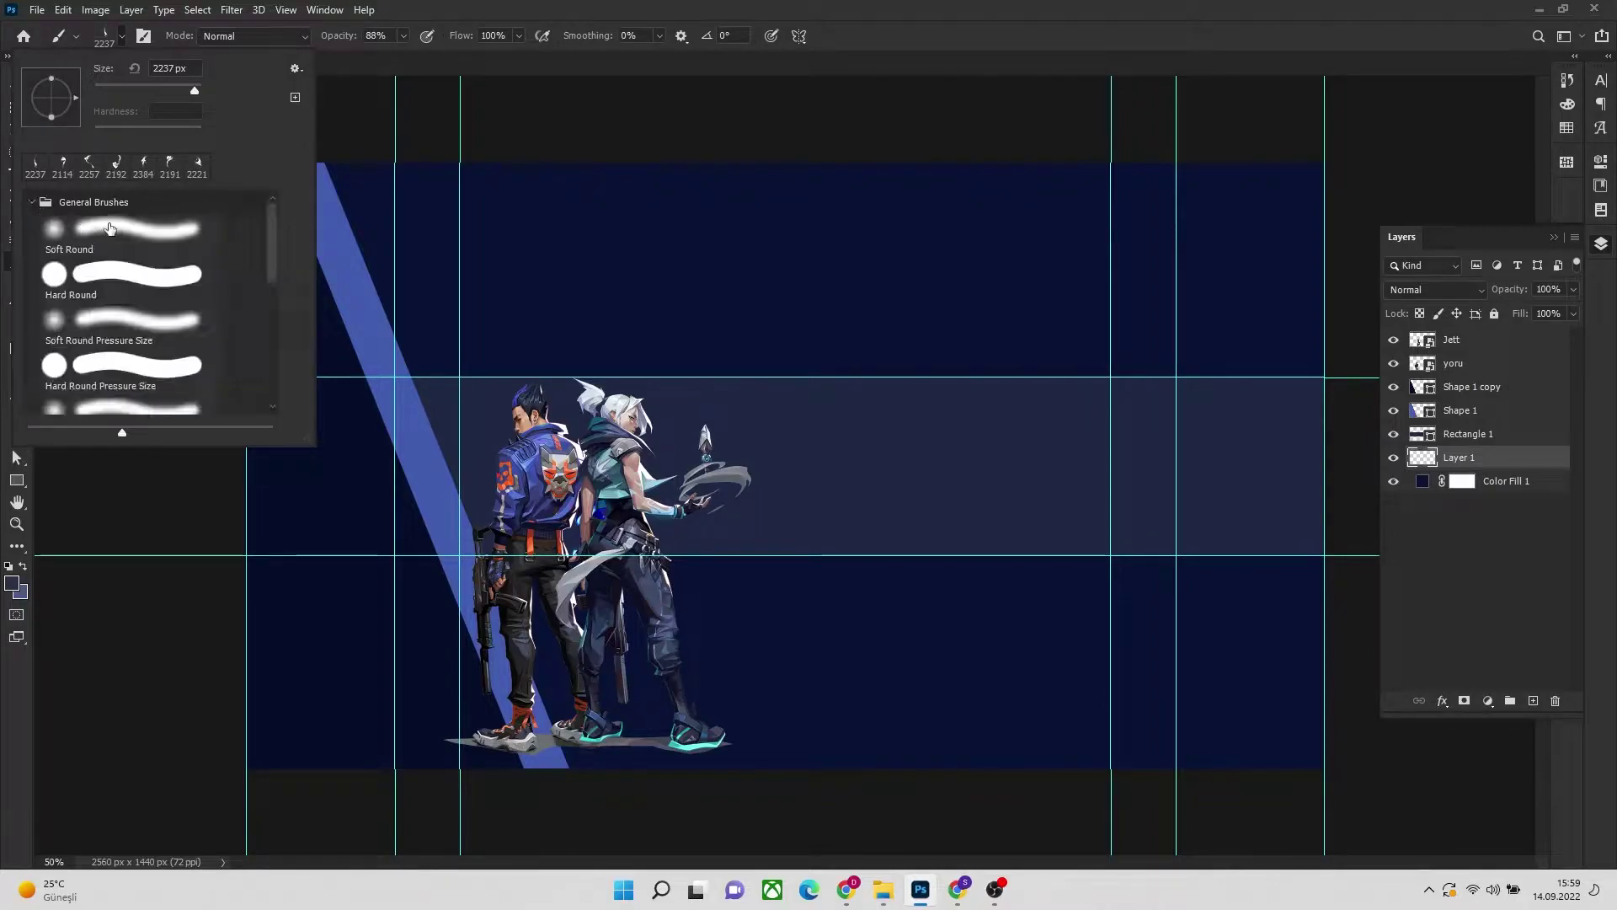
pyautogui.click(126, 236)
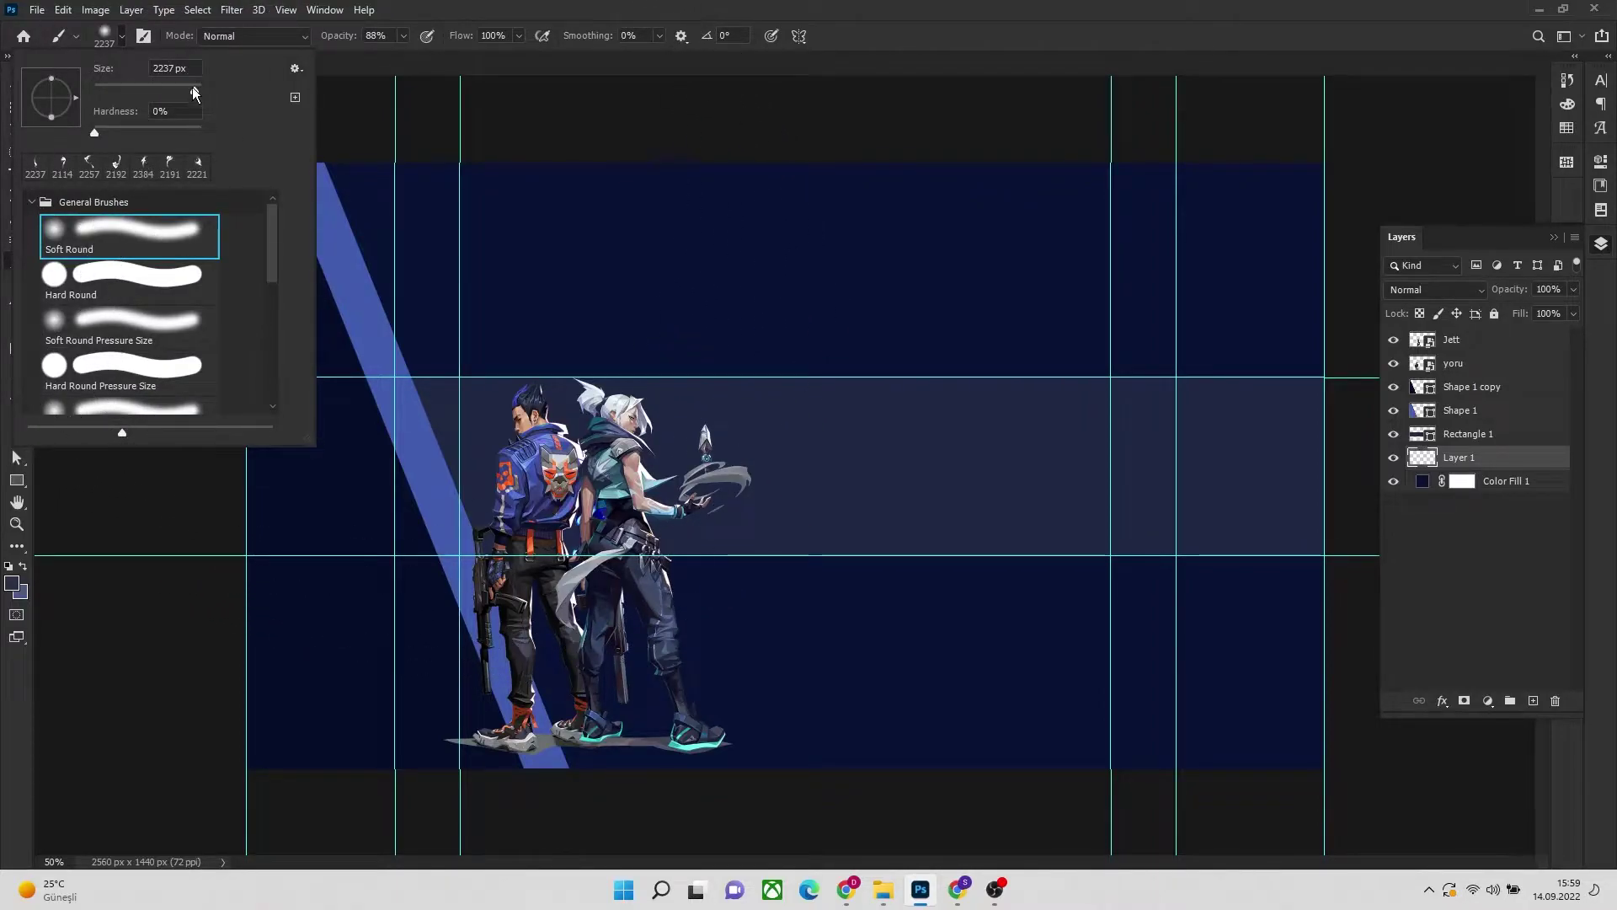
pyautogui.moveTo(194, 93); pyautogui.dragTo(189, 90)
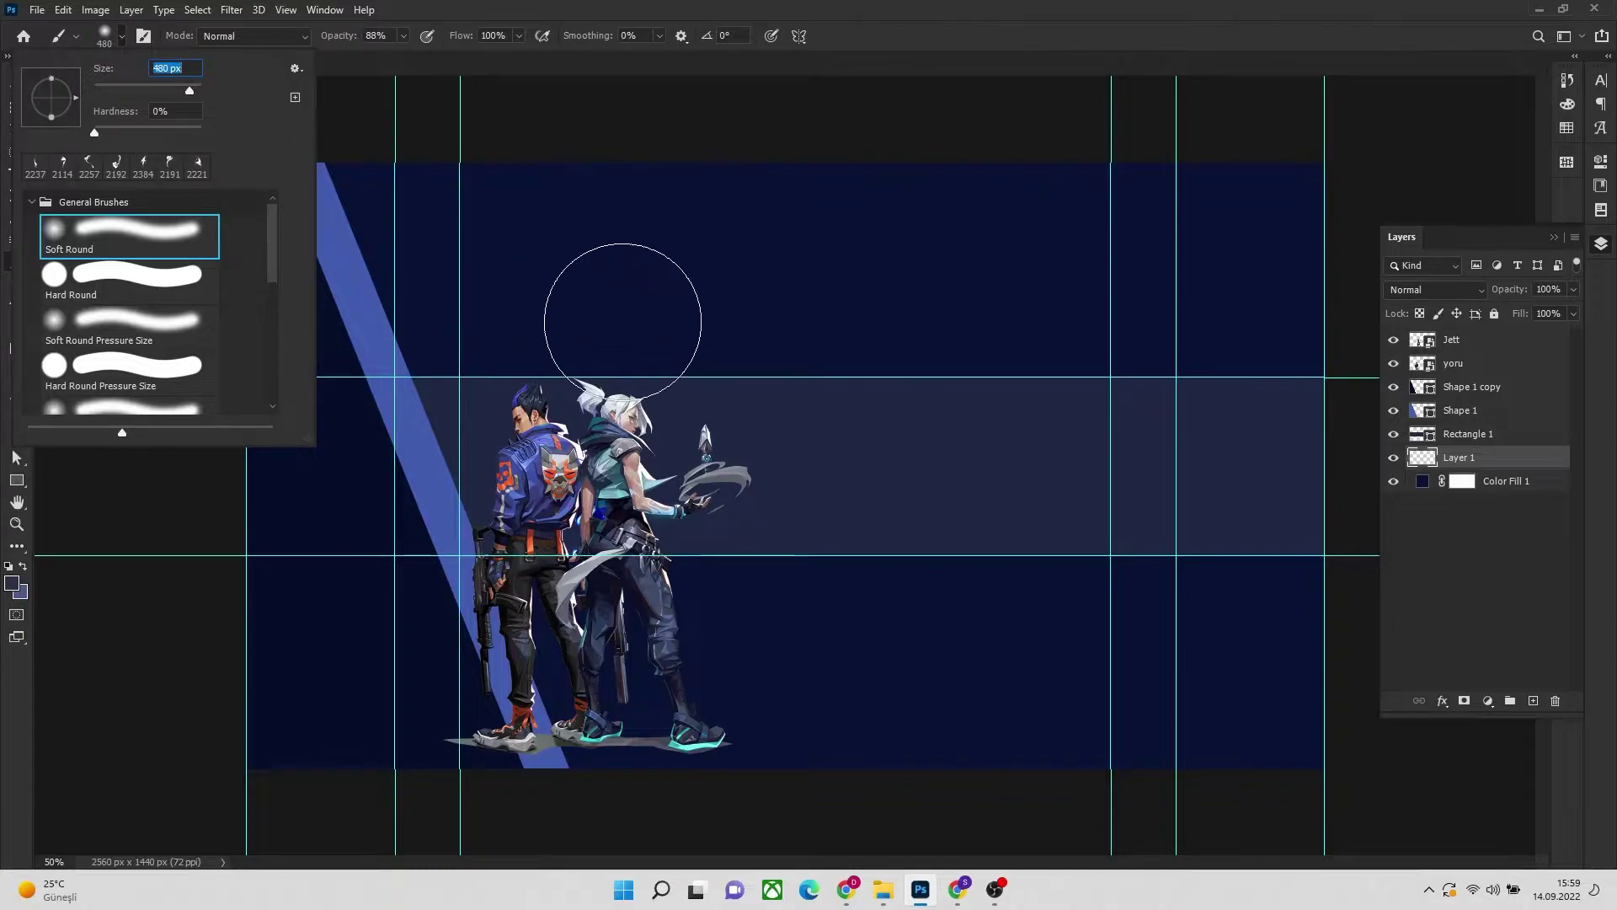
pyautogui.press('Return')
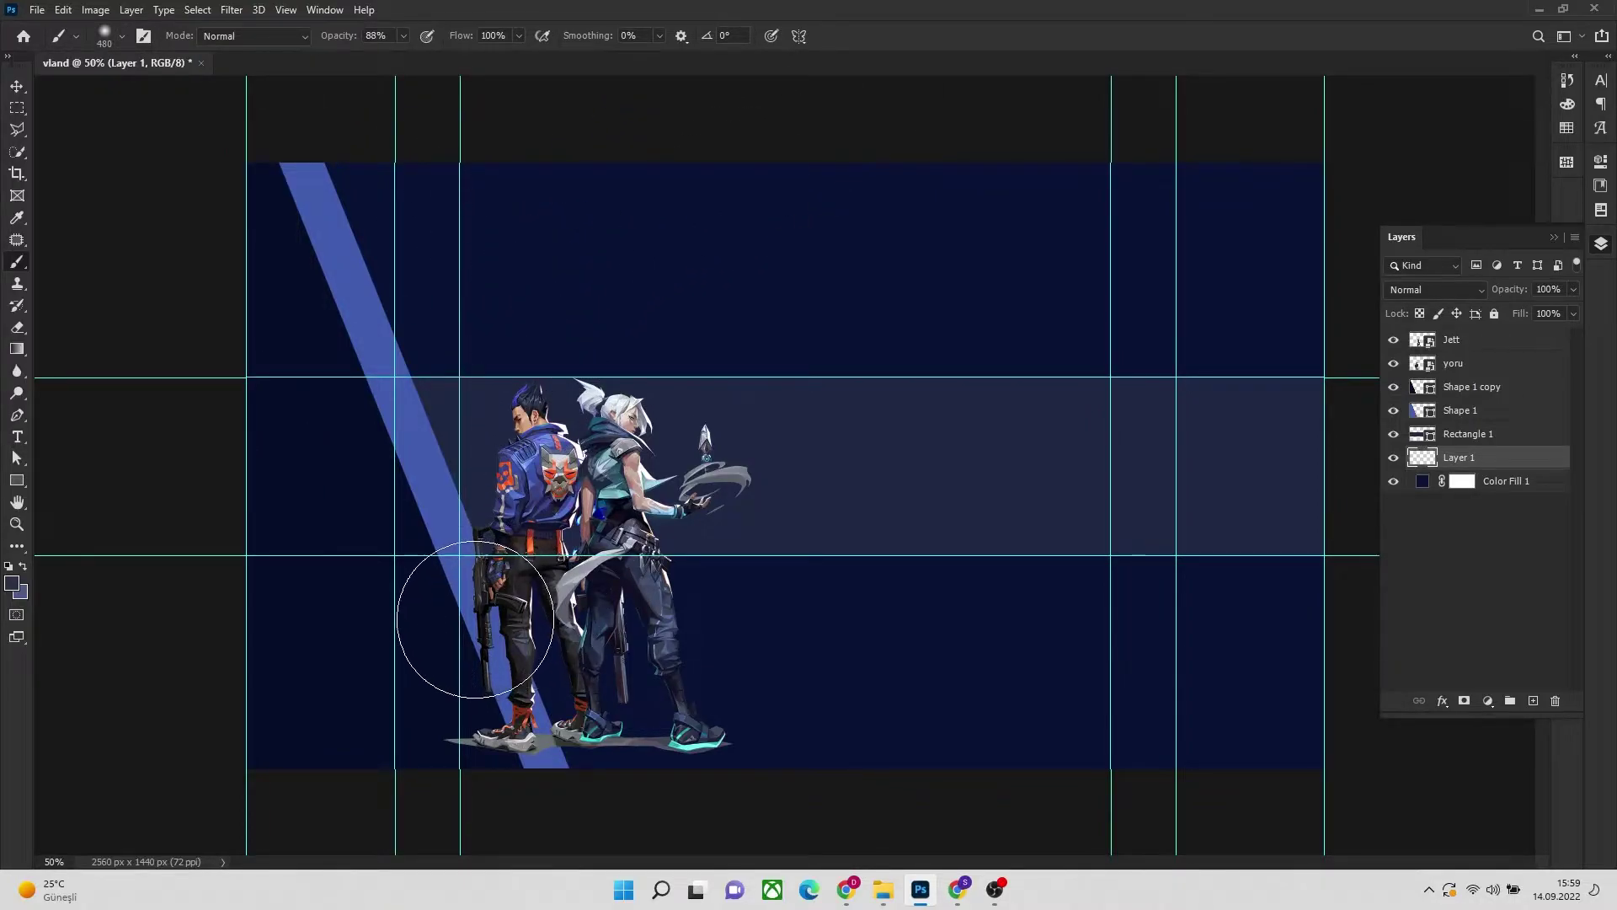
# Try a glow stroke, undo it, and set brush opacity to 100%.
pyautogui.moveTo(548, 615); pyautogui.dragTo(821, 617)
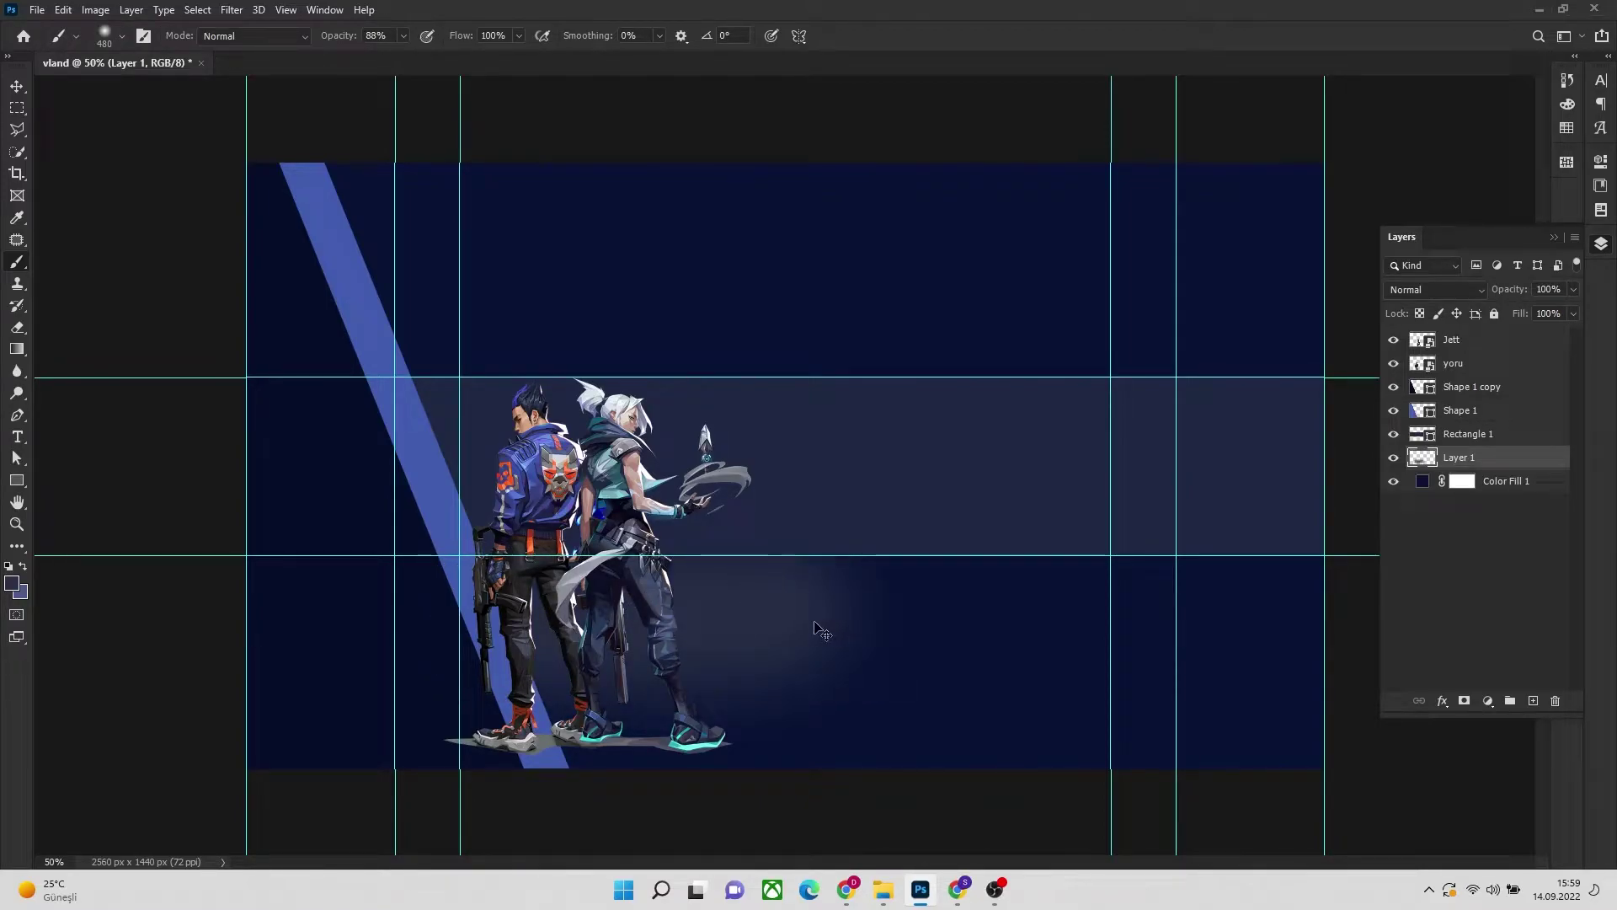
pyautogui.hotkey('ctrl', 'z')
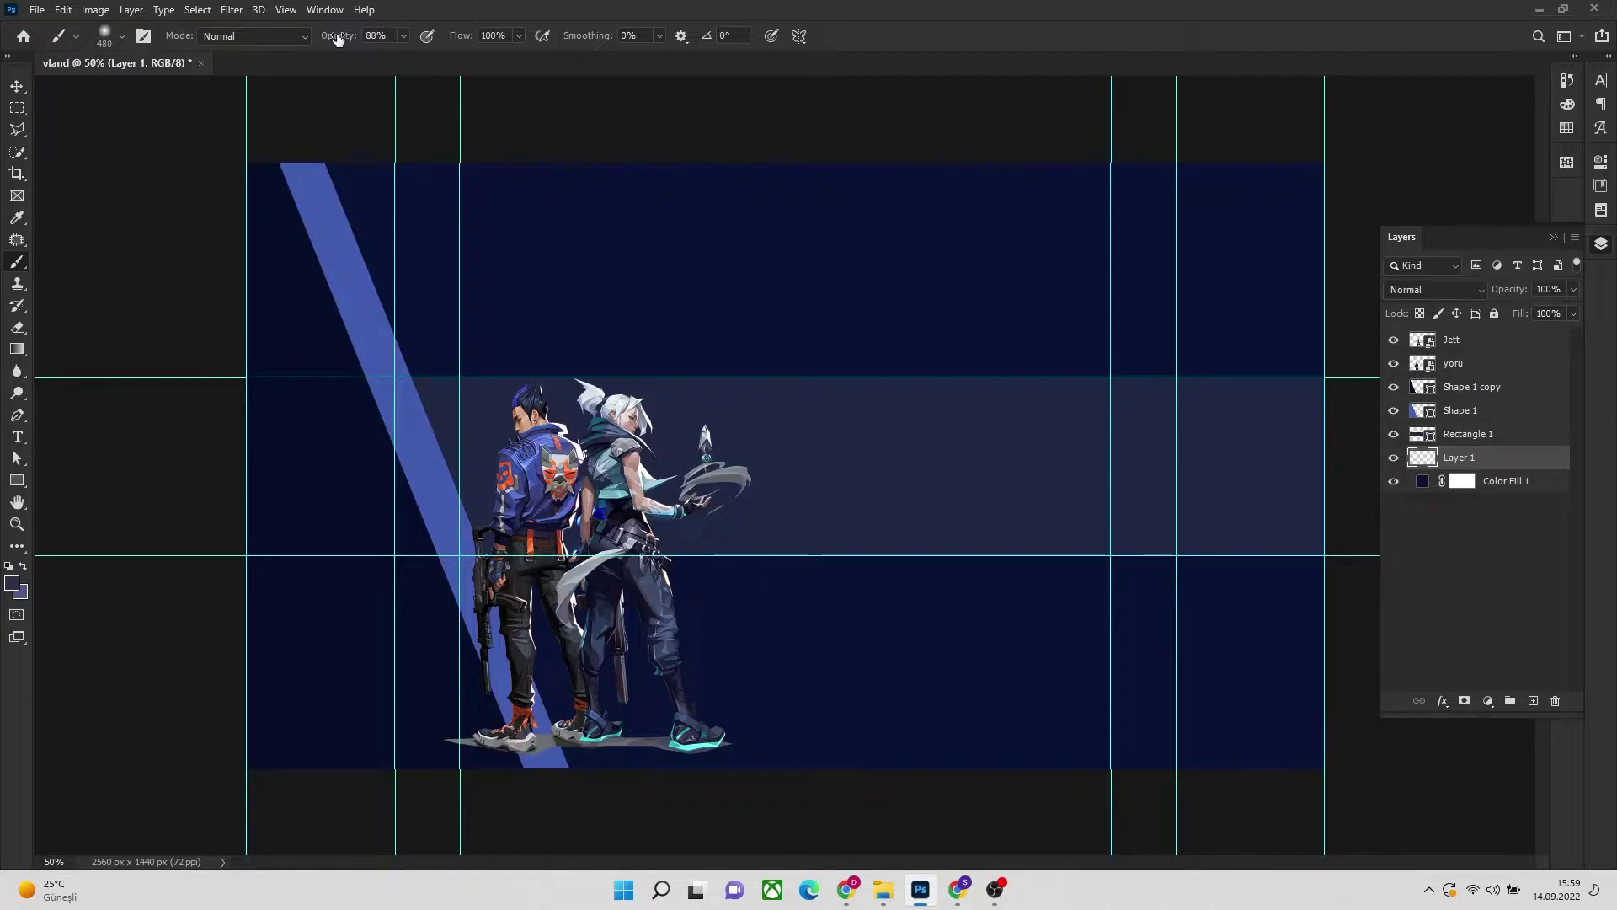
pyautogui.moveTo(344, 37); pyautogui.dragTo(497, 46)
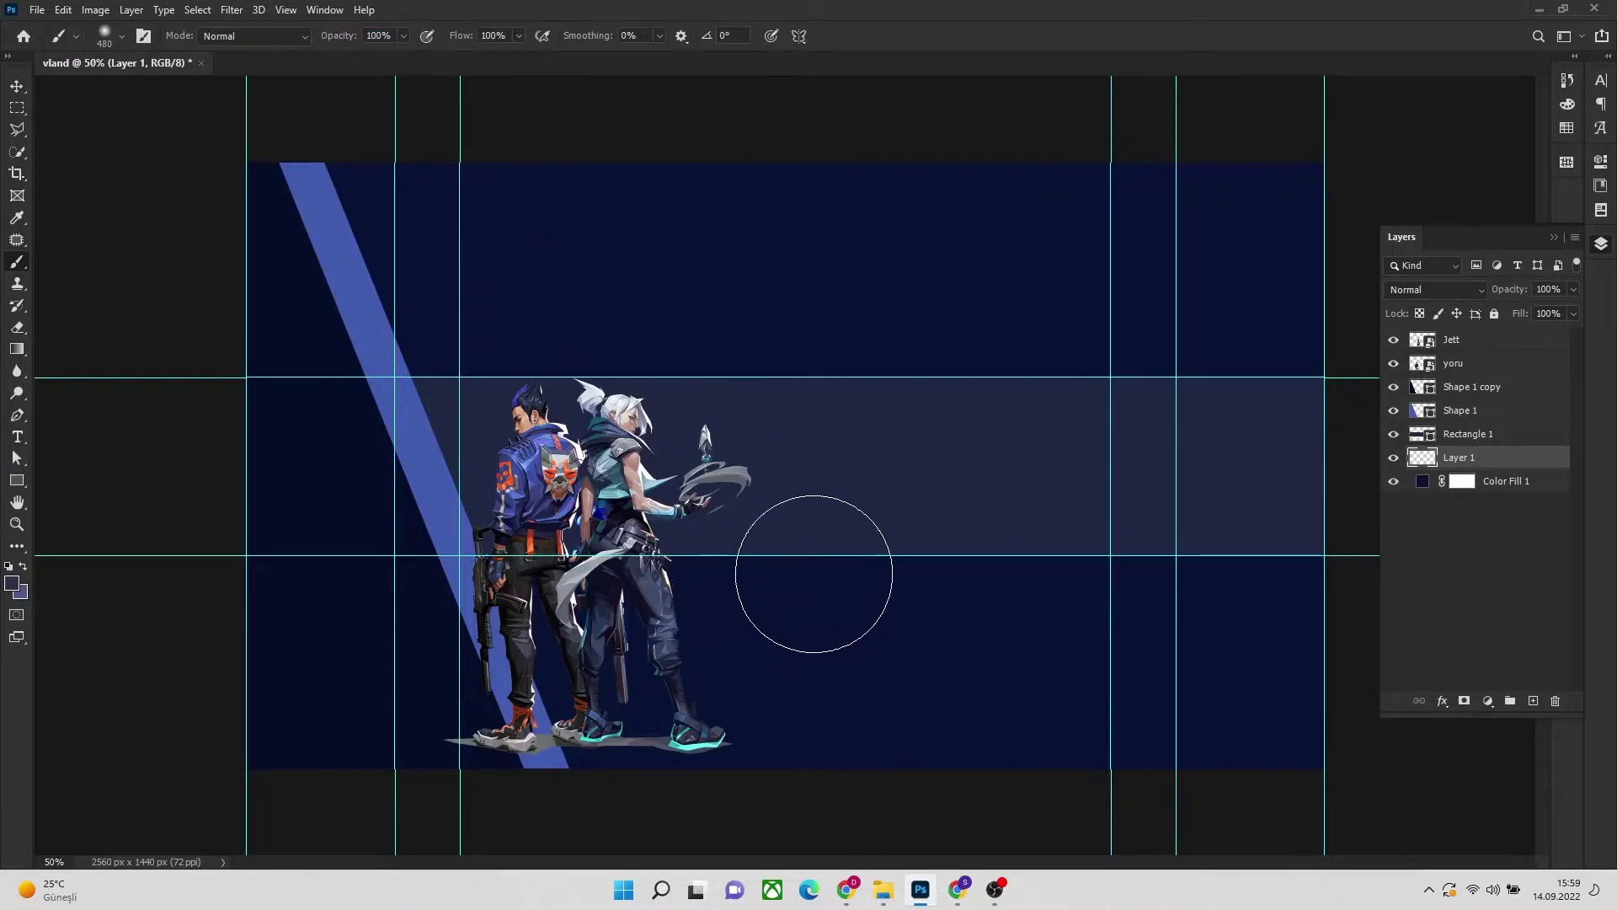
# Paint soft medium-blue #3954ac glows across the upper and lower banner on Layer 1.
pyautogui.click(17, 581)
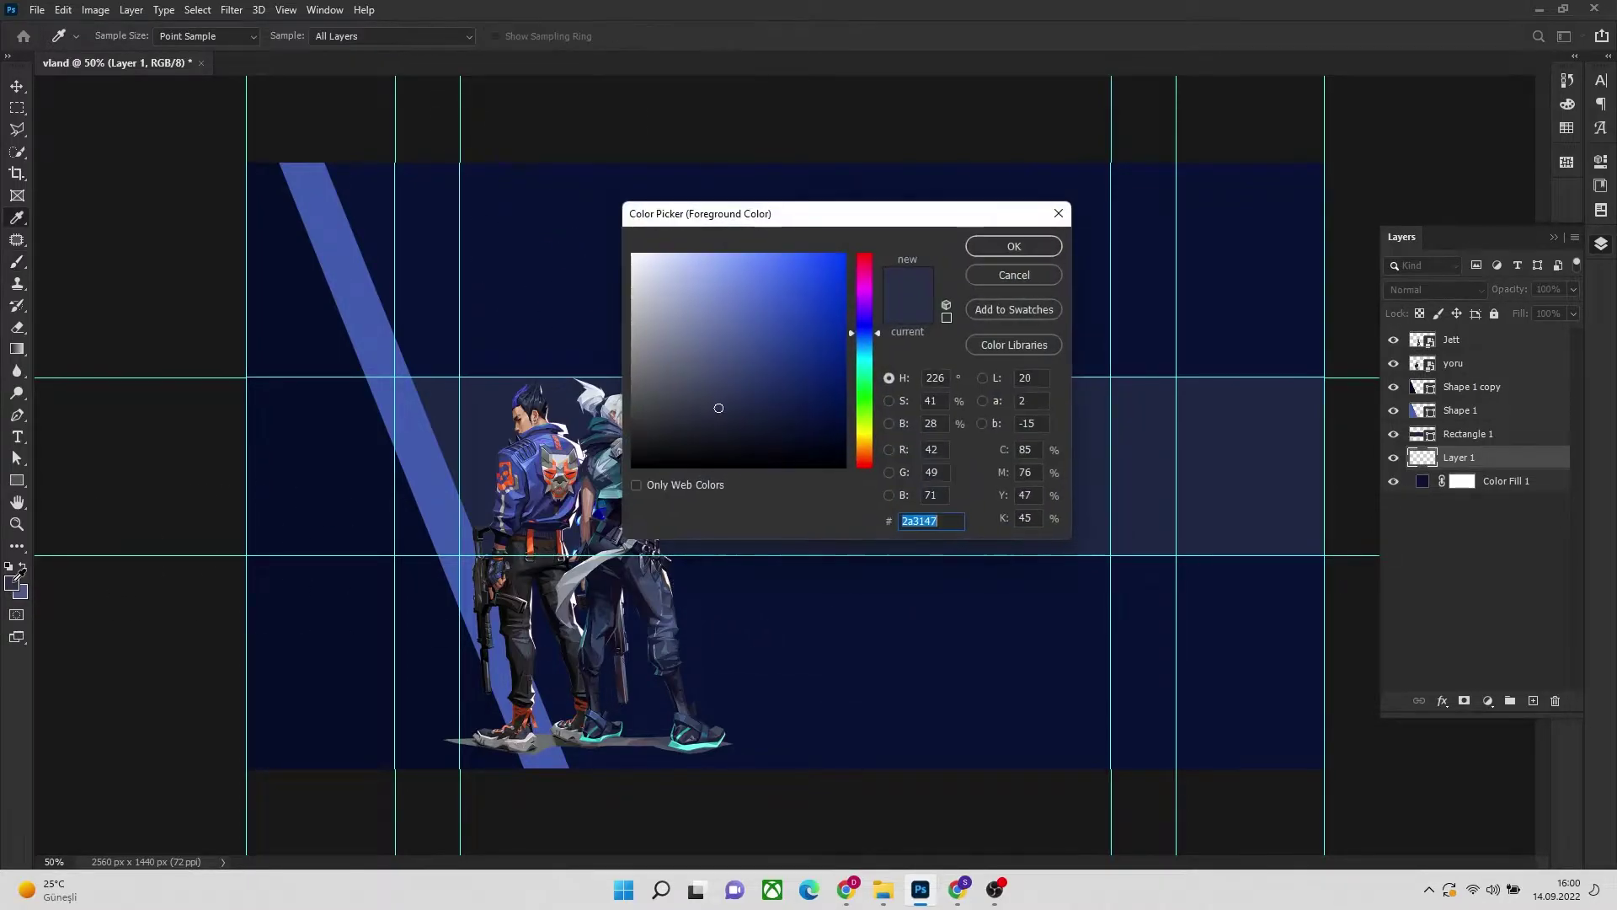
pyautogui.moveTo(759, 352); pyautogui.dragTo(770, 325)
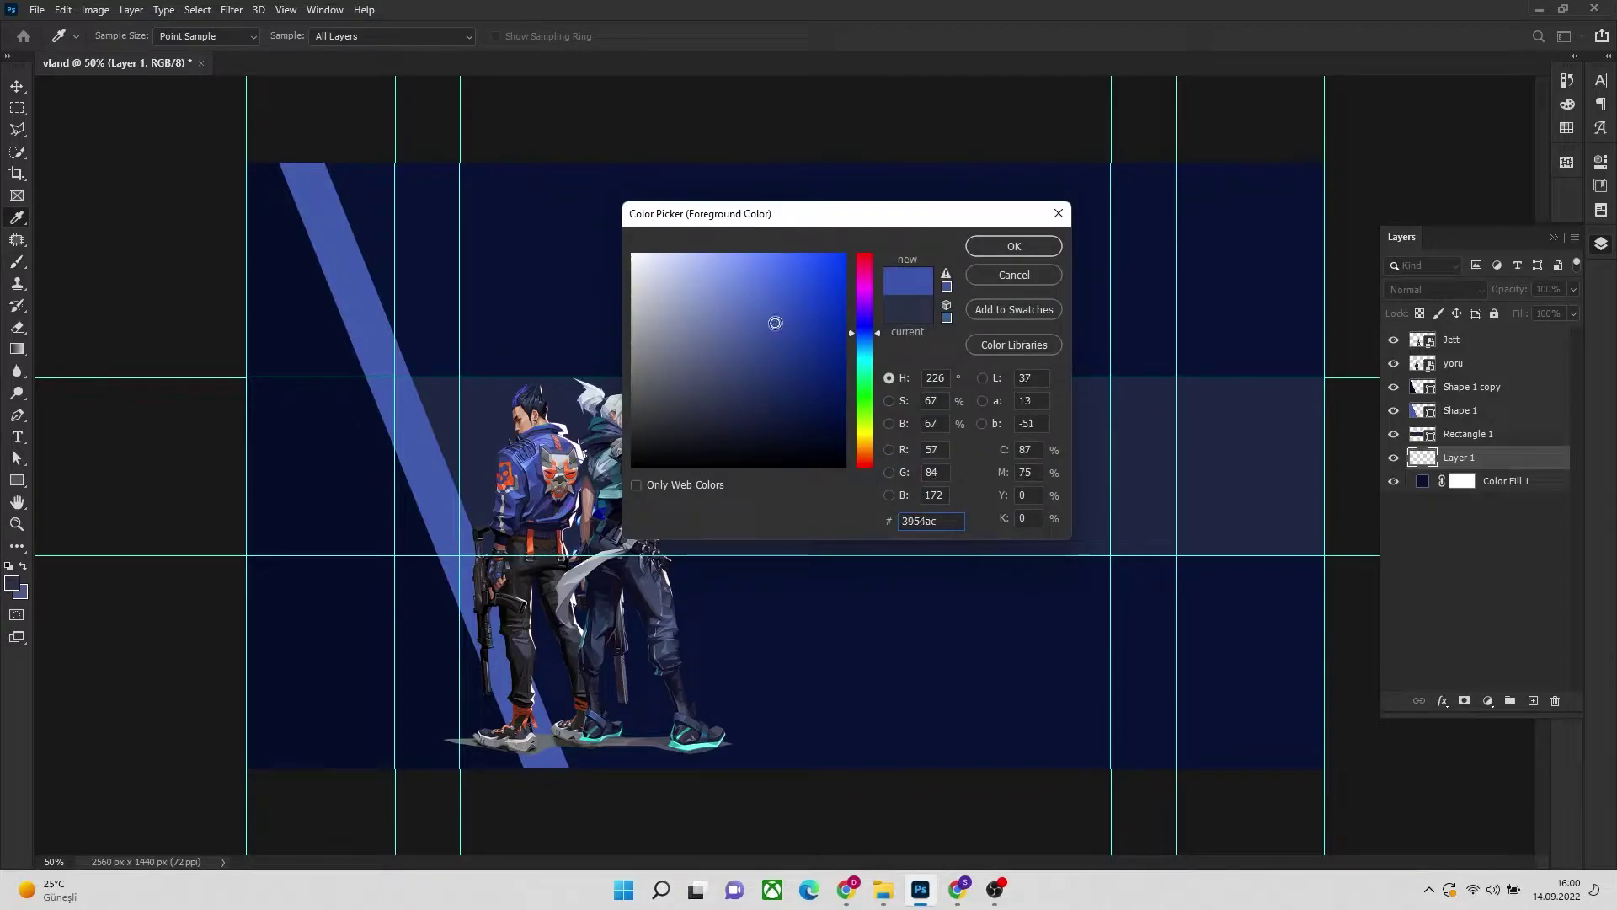
pyautogui.click(1014, 246)
pyautogui.moveTo(737, 590); pyautogui.dragTo(1093, 603)
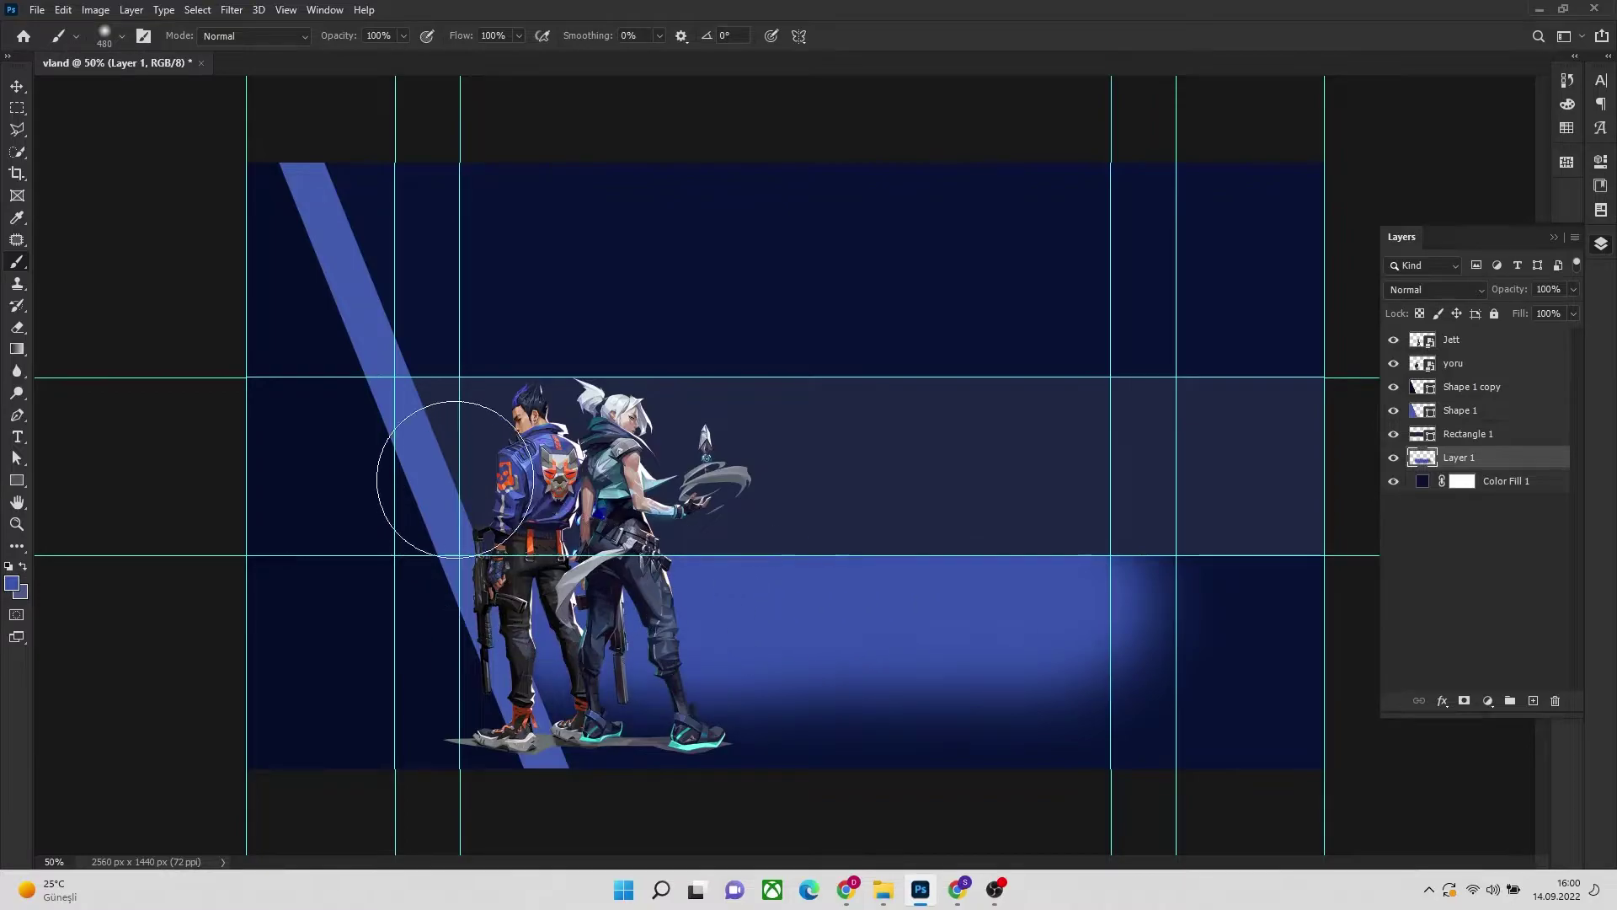
pyautogui.moveTo(412, 362)
pyautogui.mouseDown()
pyautogui.moveTo(711, 330)
pyautogui.moveTo(578, 289)
pyautogui.moveTo(982, 418)
pyautogui.mouseUp()
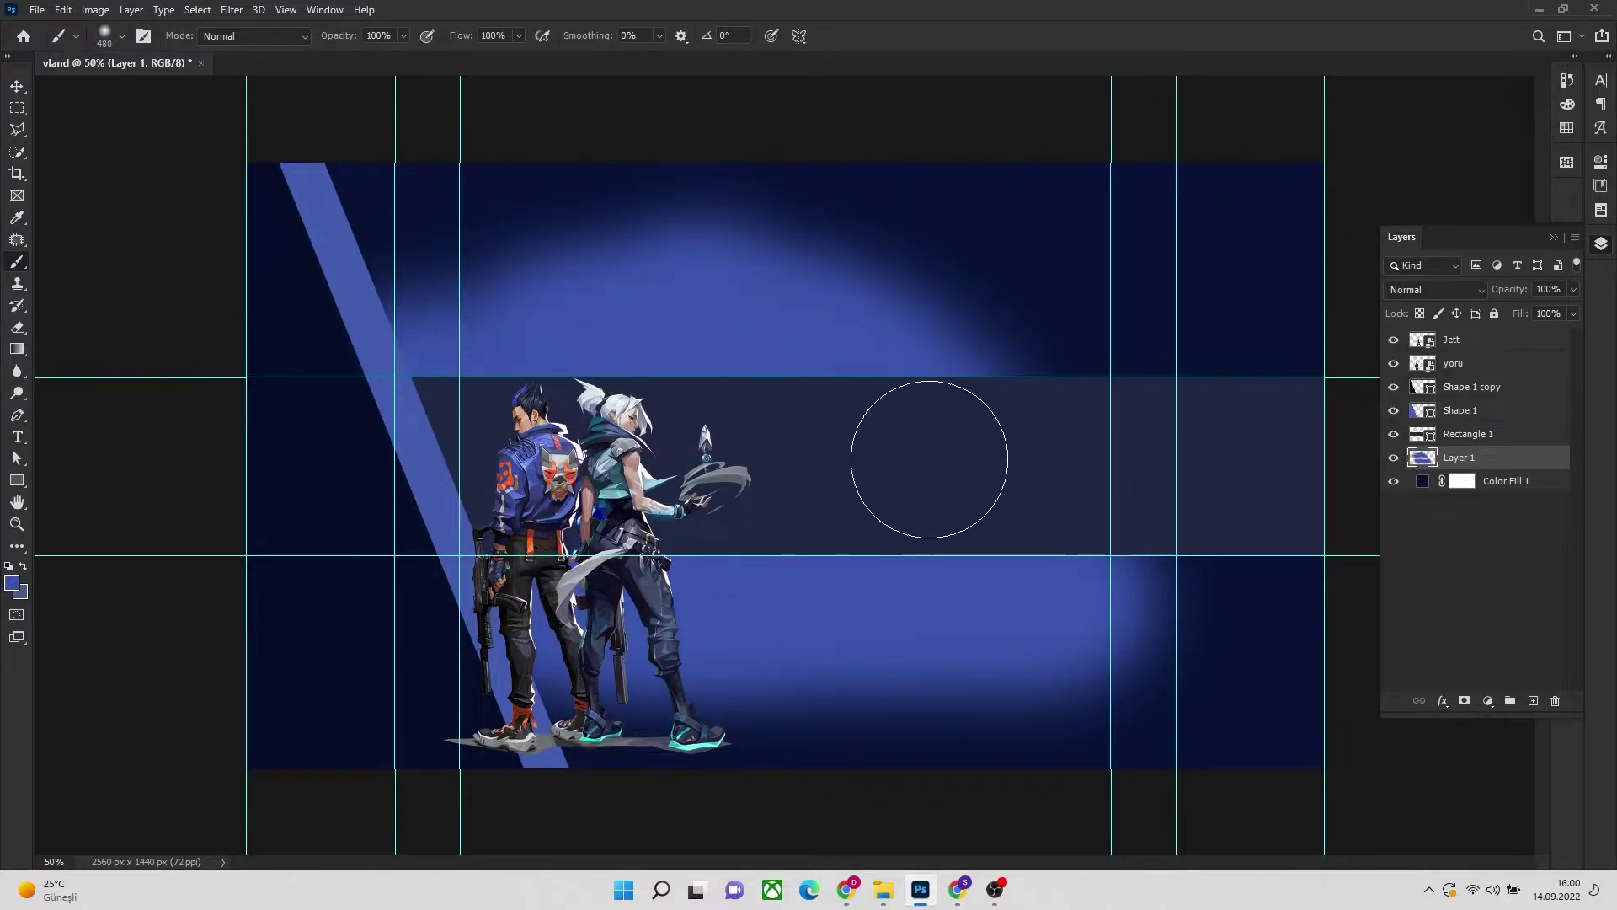
pyautogui.moveTo(1108, 387); pyautogui.dragTo(960, 396)
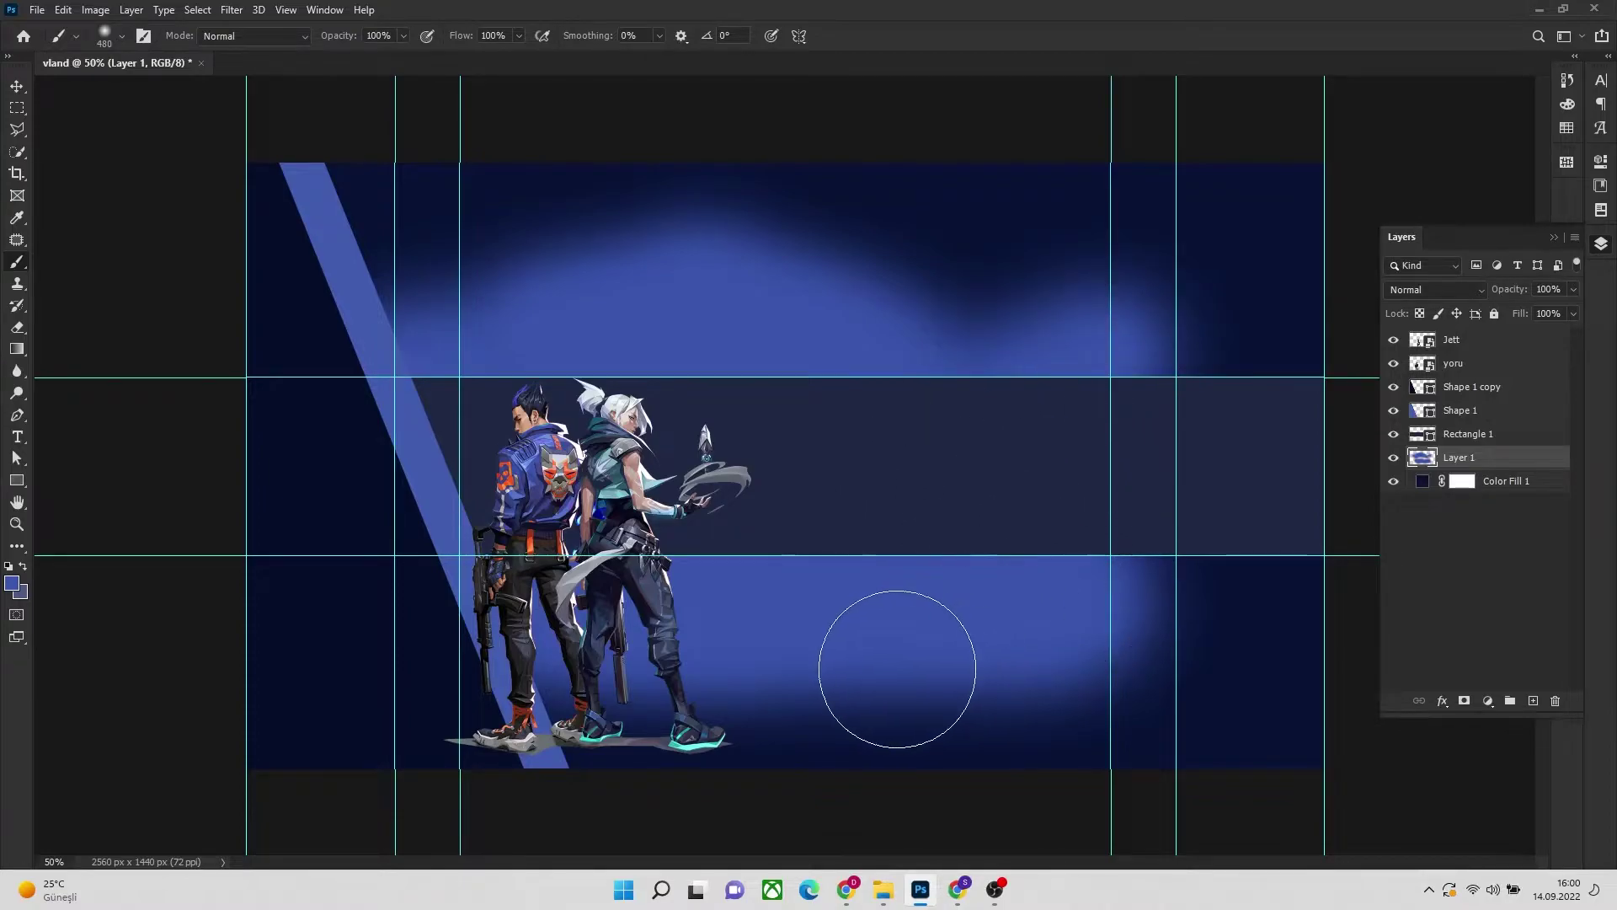
pyautogui.click(17, 86)
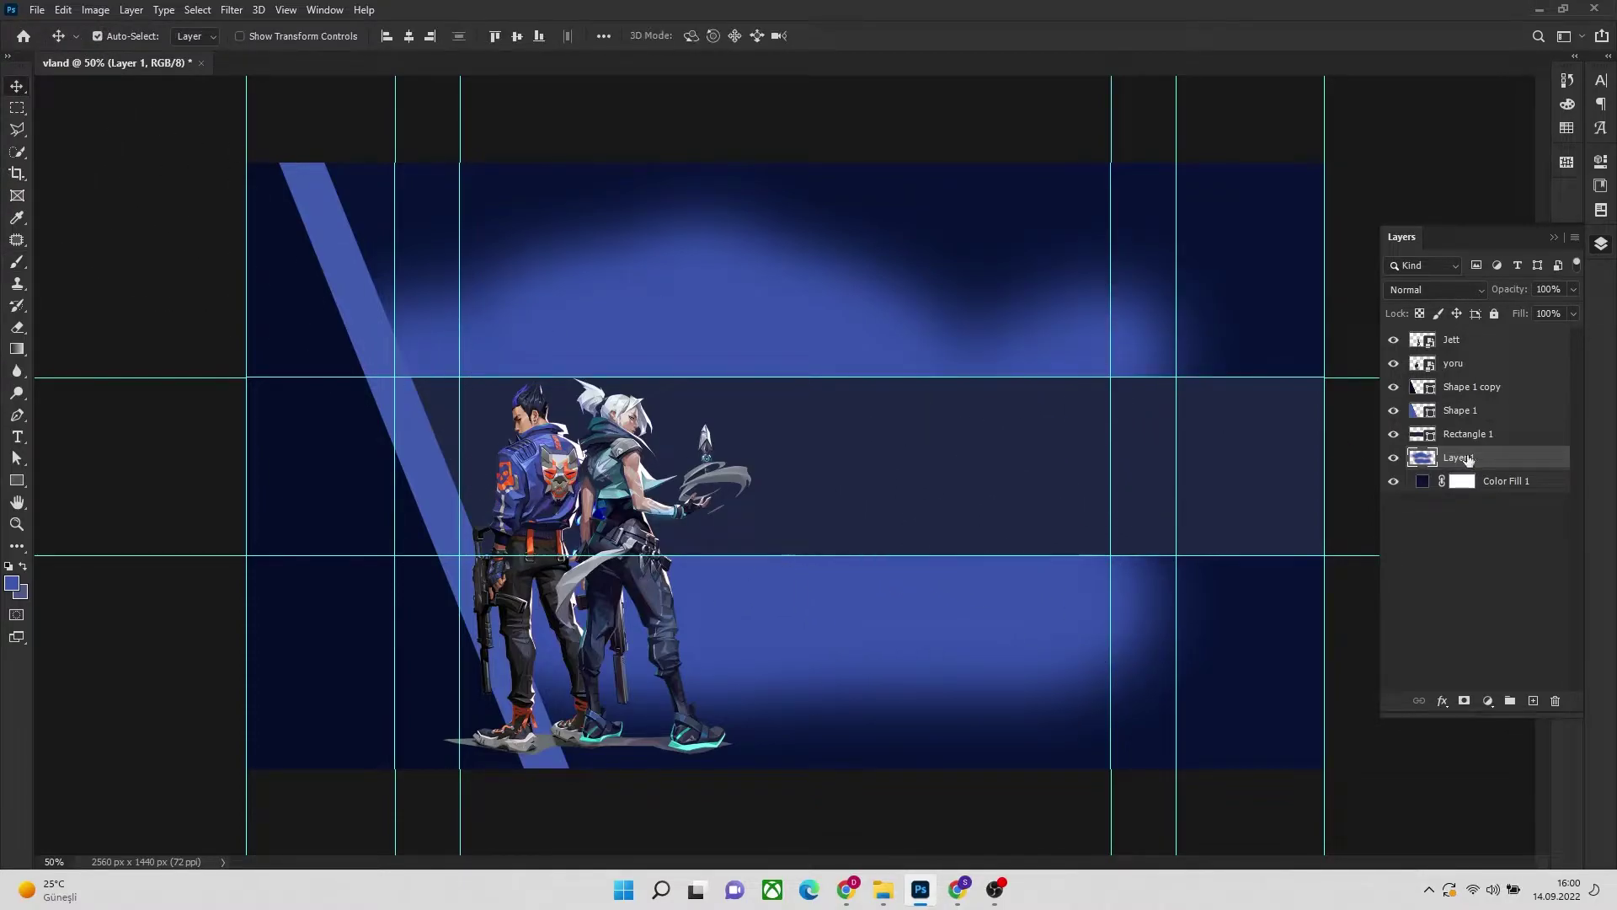
# Scale the glow layer to about 81%, stretch it taller, and stack it just below yoru.
pyautogui.hotkey('ctrl', 't')
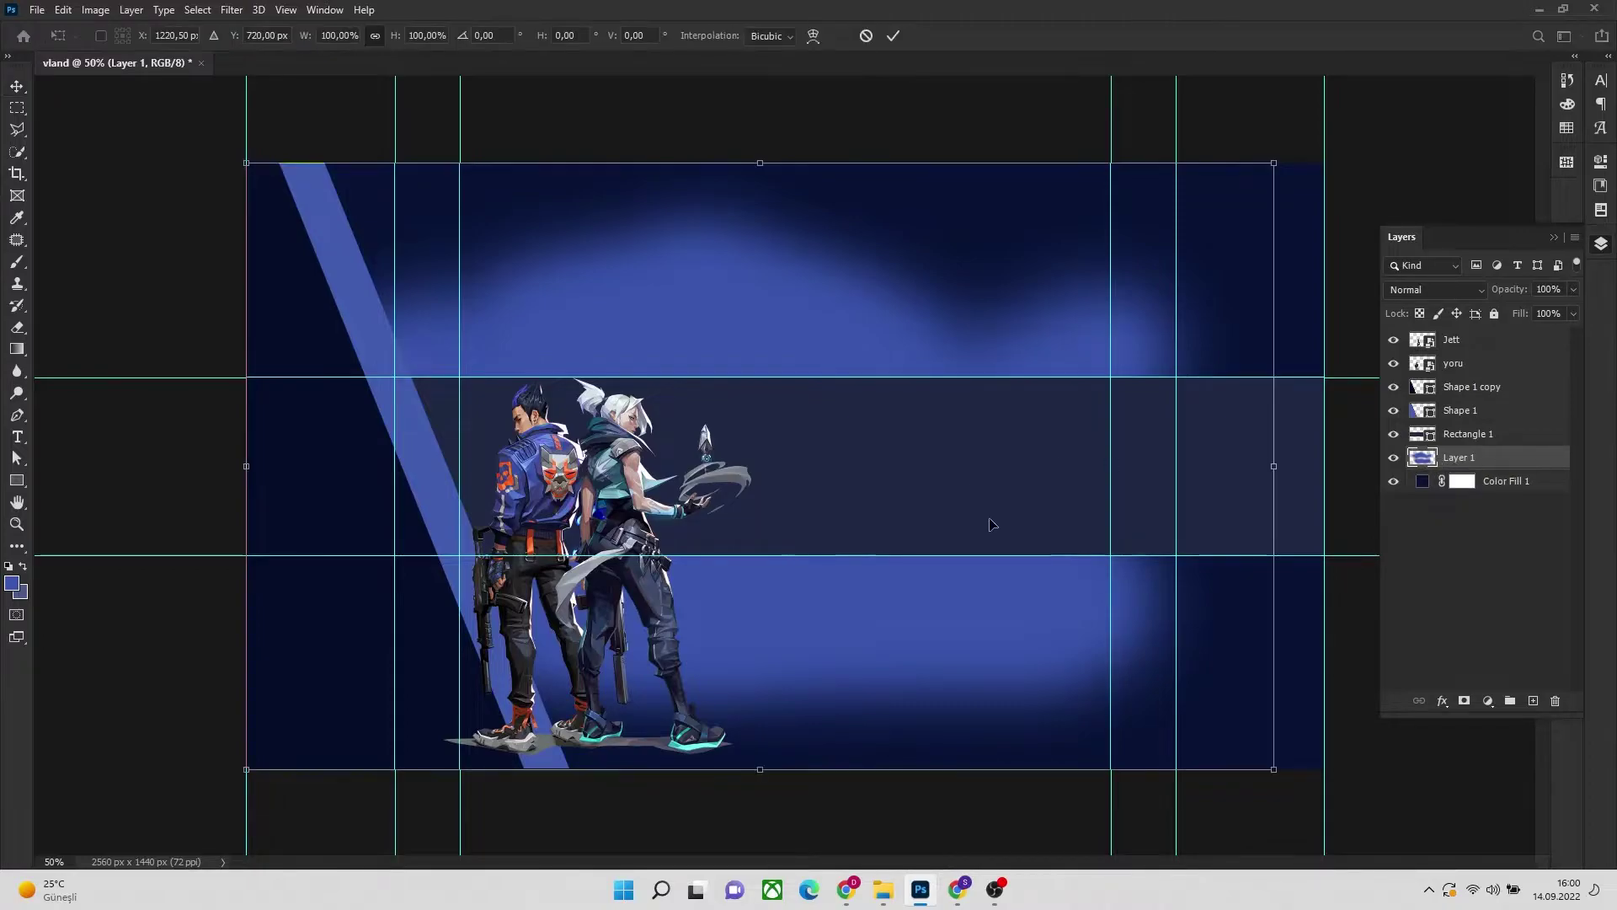
pyautogui.moveTo(1273, 769); pyautogui.dragTo(1082, 641)
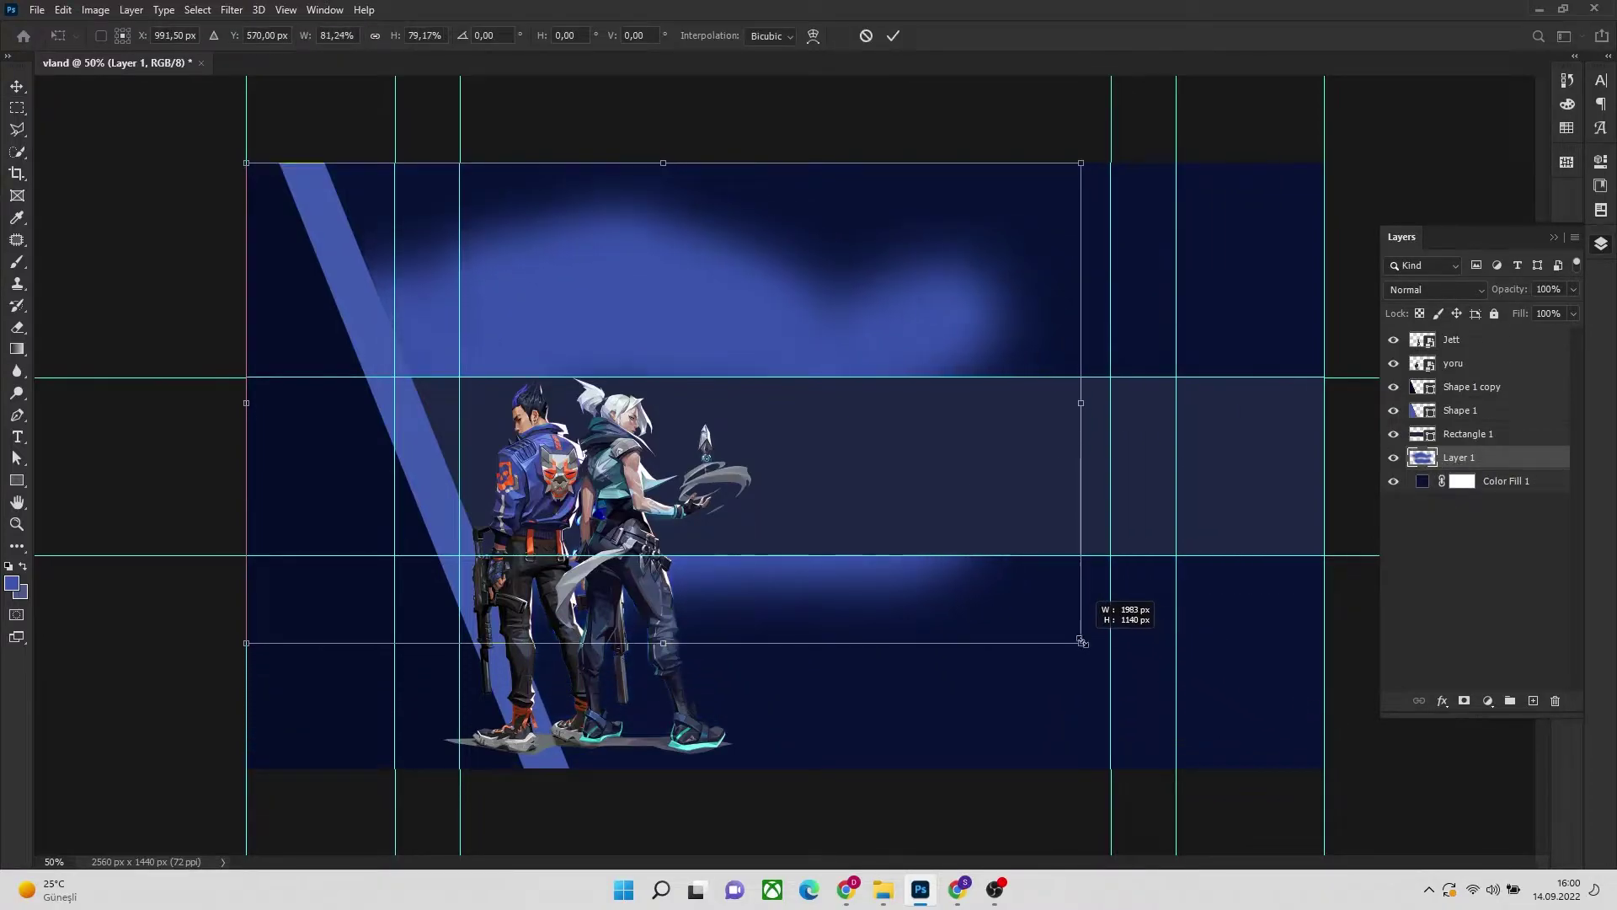
pyautogui.moveTo(753, 293); pyautogui.dragTo(847, 354)
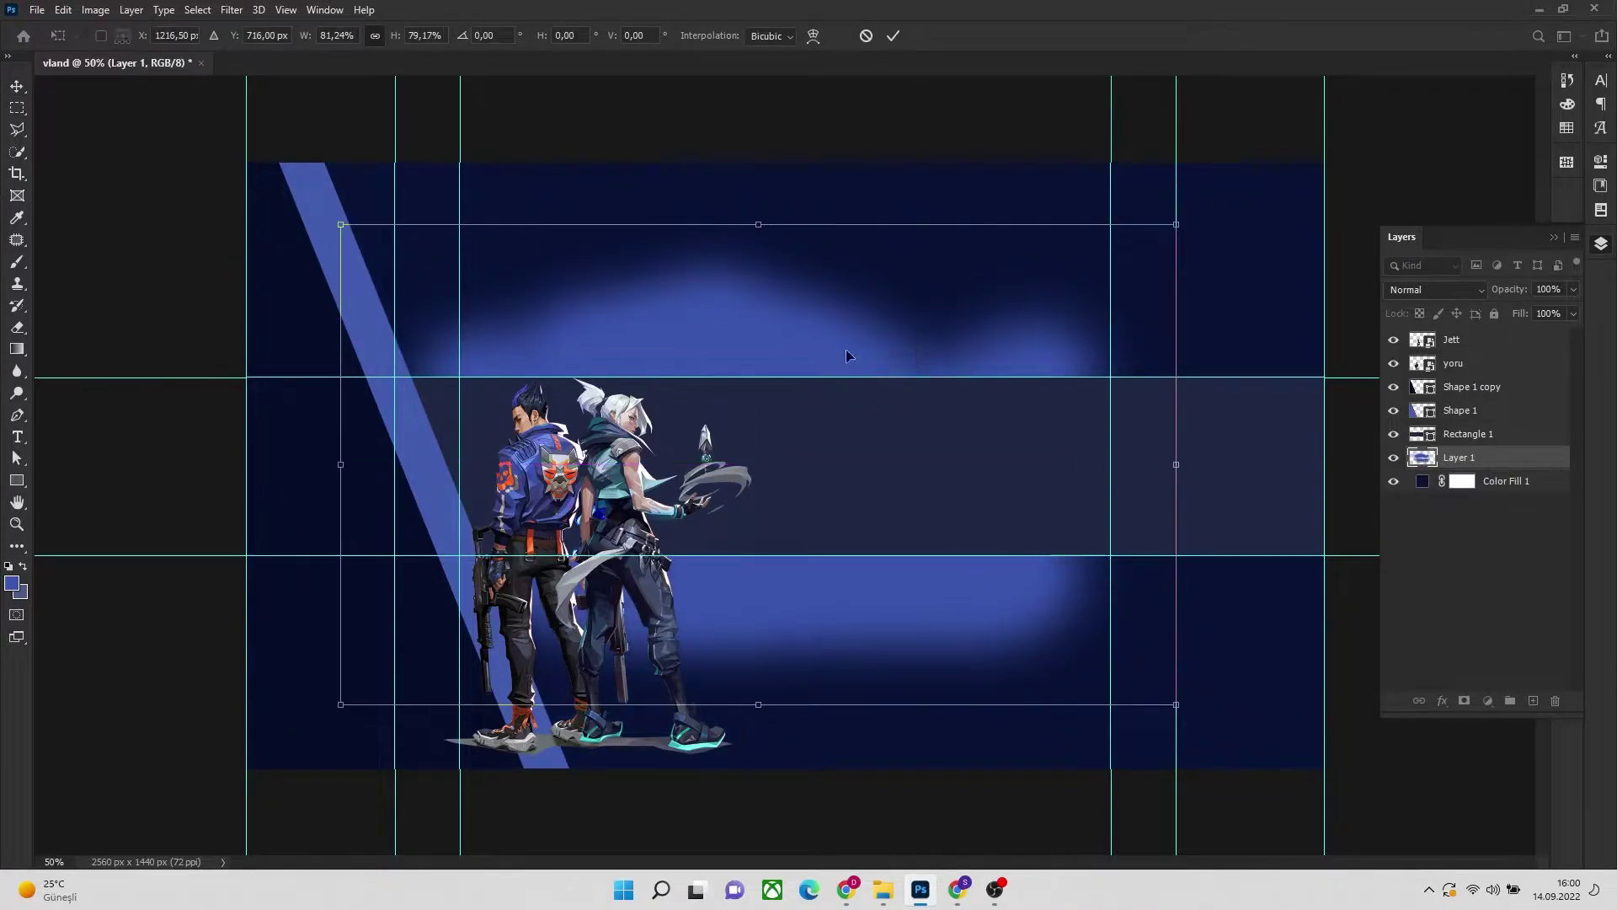
pyautogui.moveTo(757, 224); pyautogui.dragTo(758, 172)
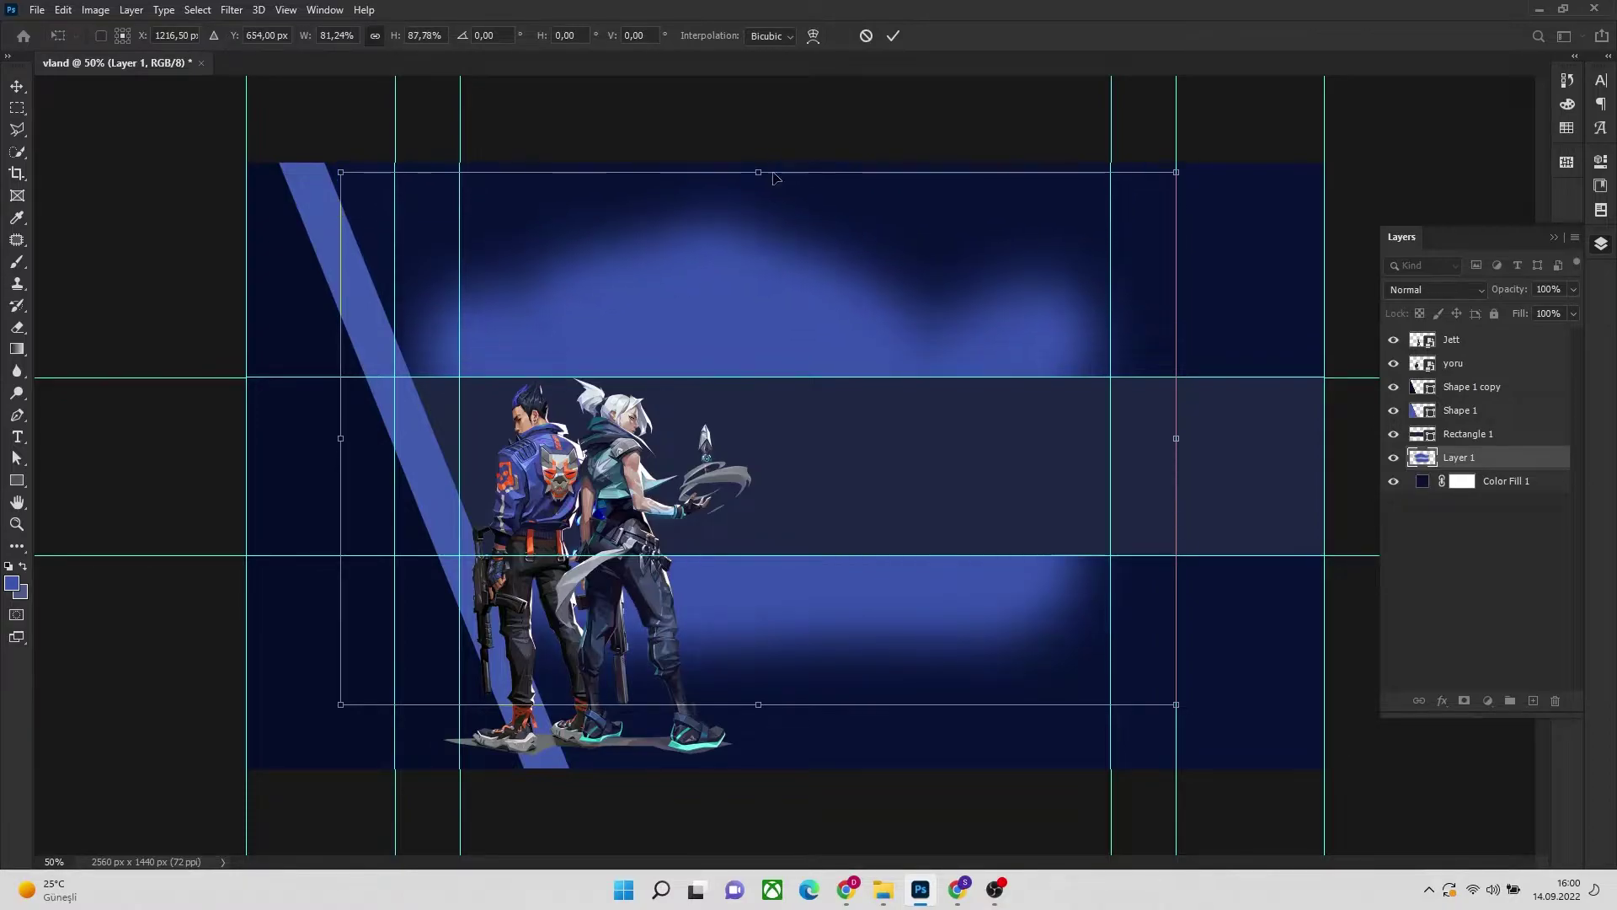
pyautogui.moveTo(759, 704); pyautogui.dragTo(761, 724)
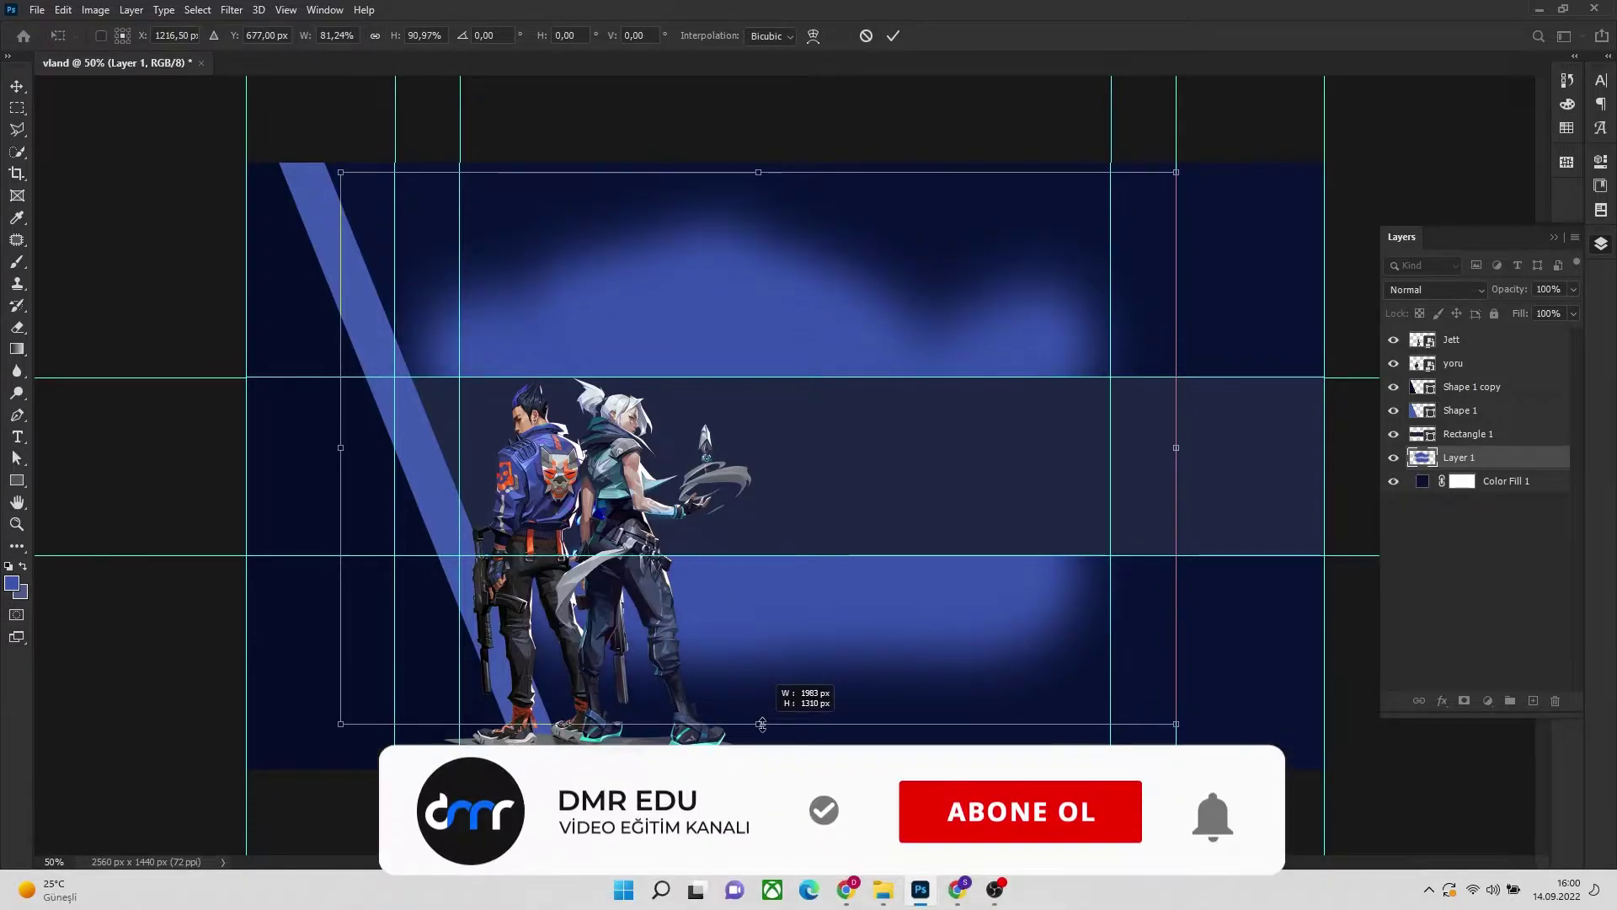
pyautogui.press('Return')
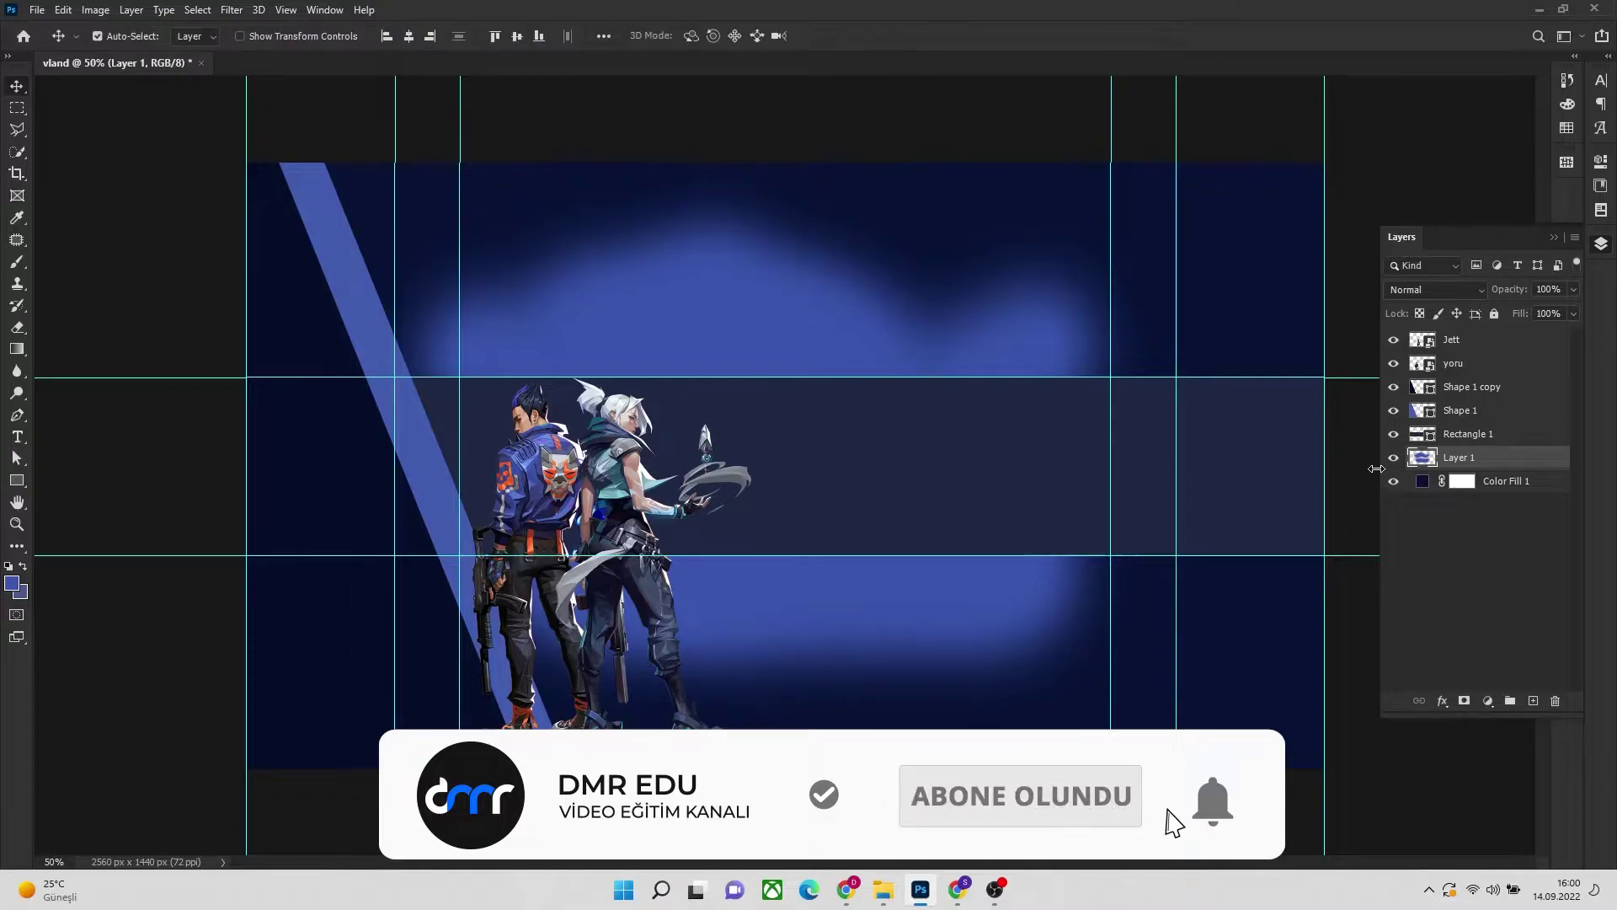
pyautogui.moveTo(1450, 458); pyautogui.dragTo(1458, 377)
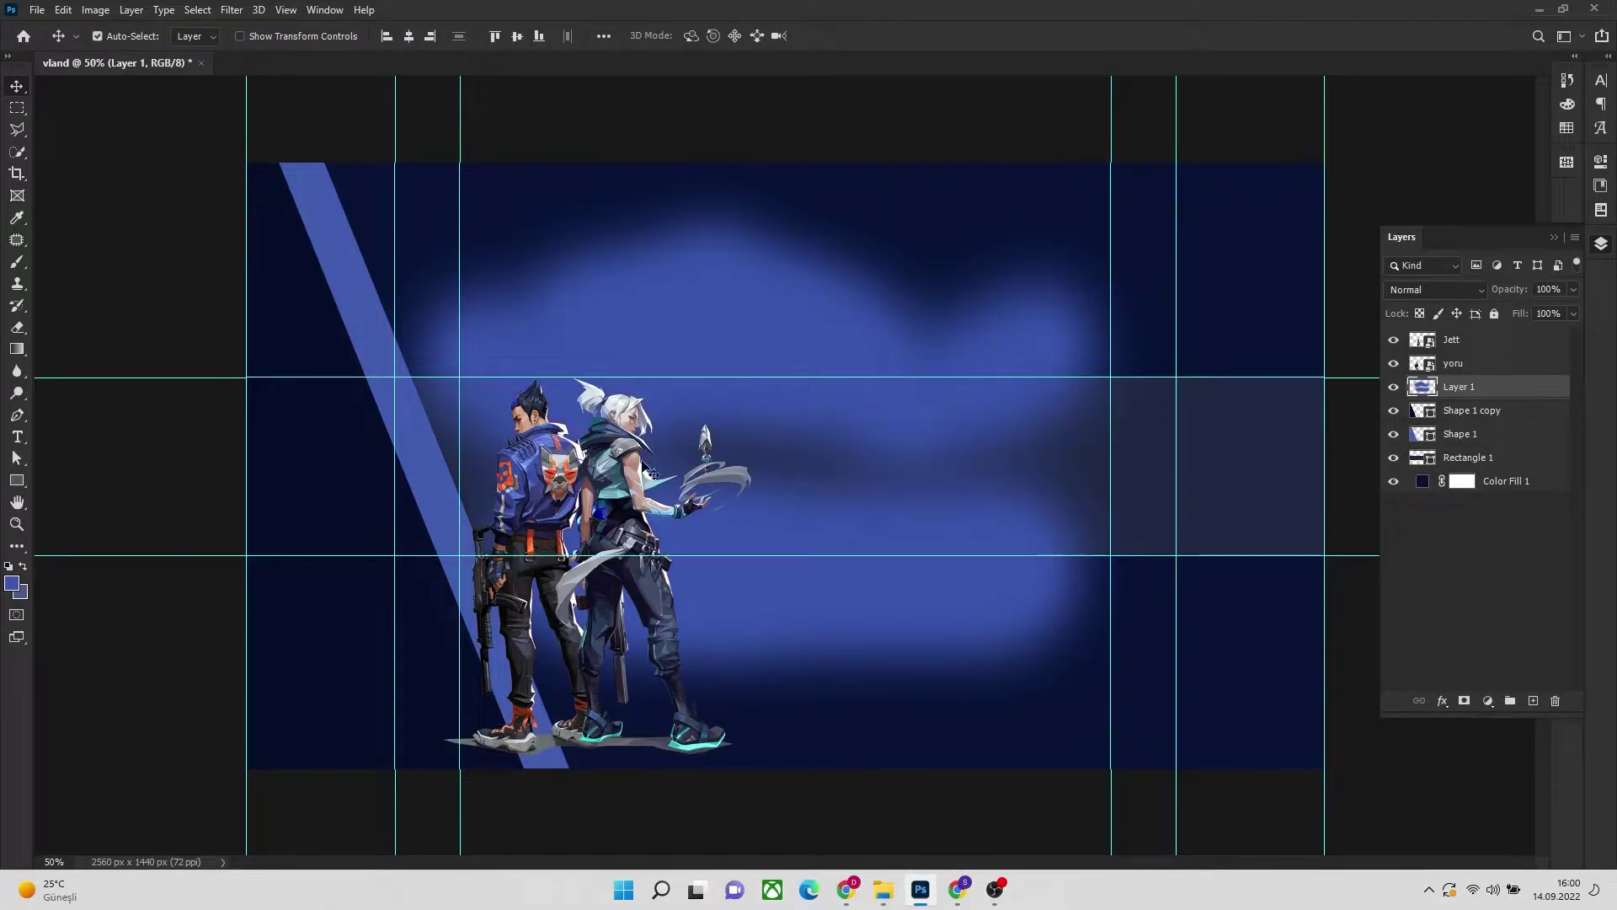
# Give the Layer 1 glow an 89.9 px Gaussian Blur and lower its opacity to 44%.
pyautogui.click(231, 10)
pyautogui.moveTo(243, 200)
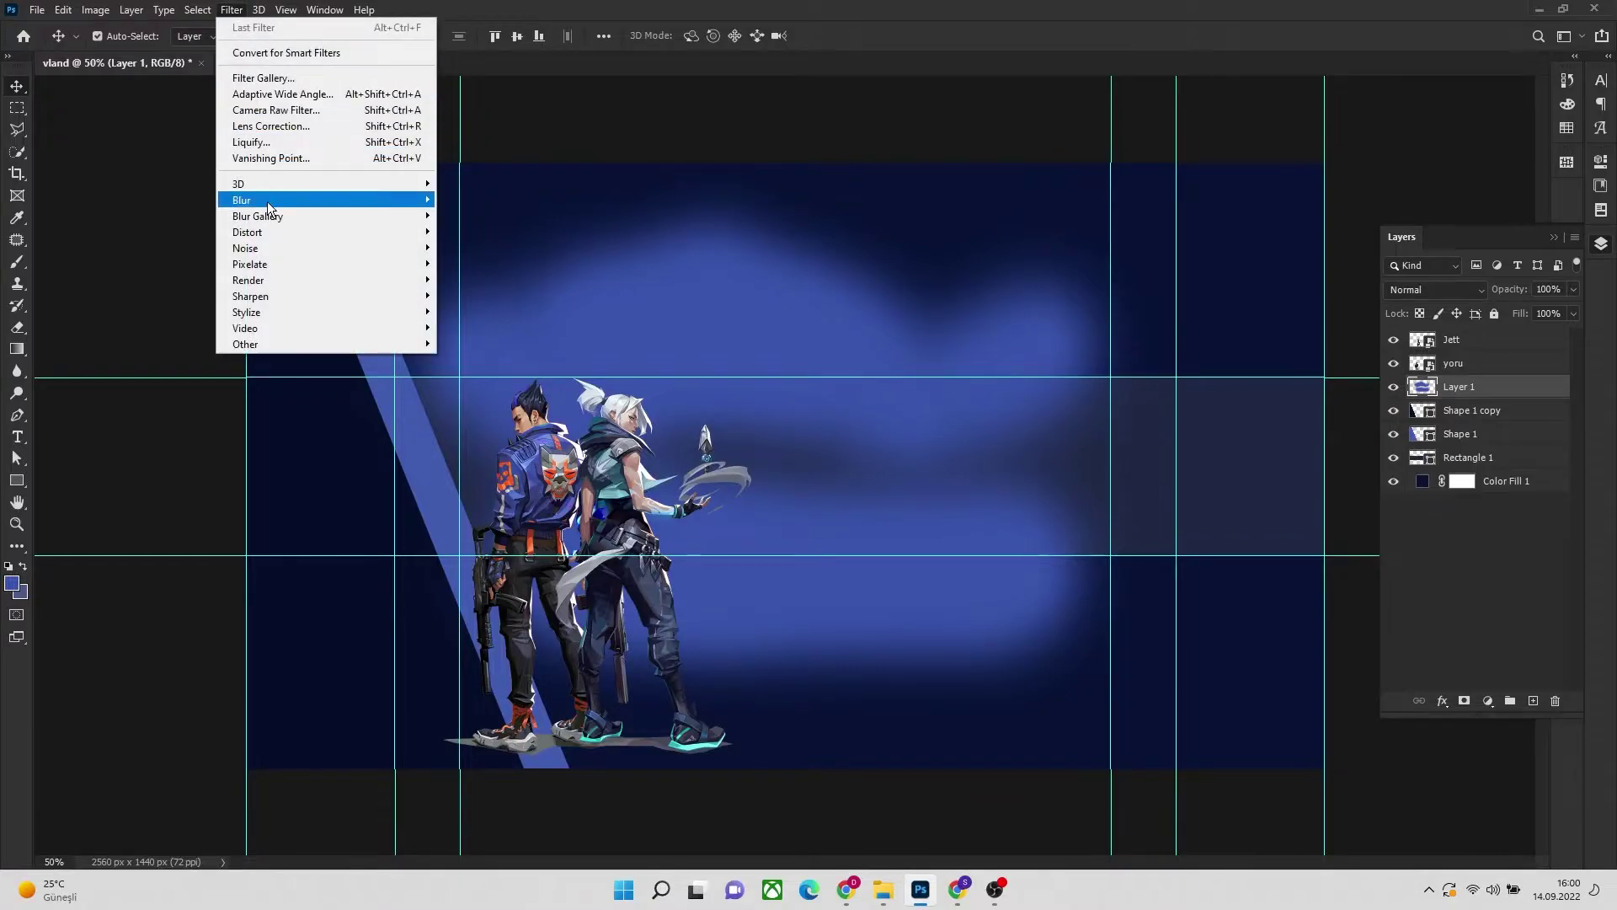
pyautogui.click(501, 264)
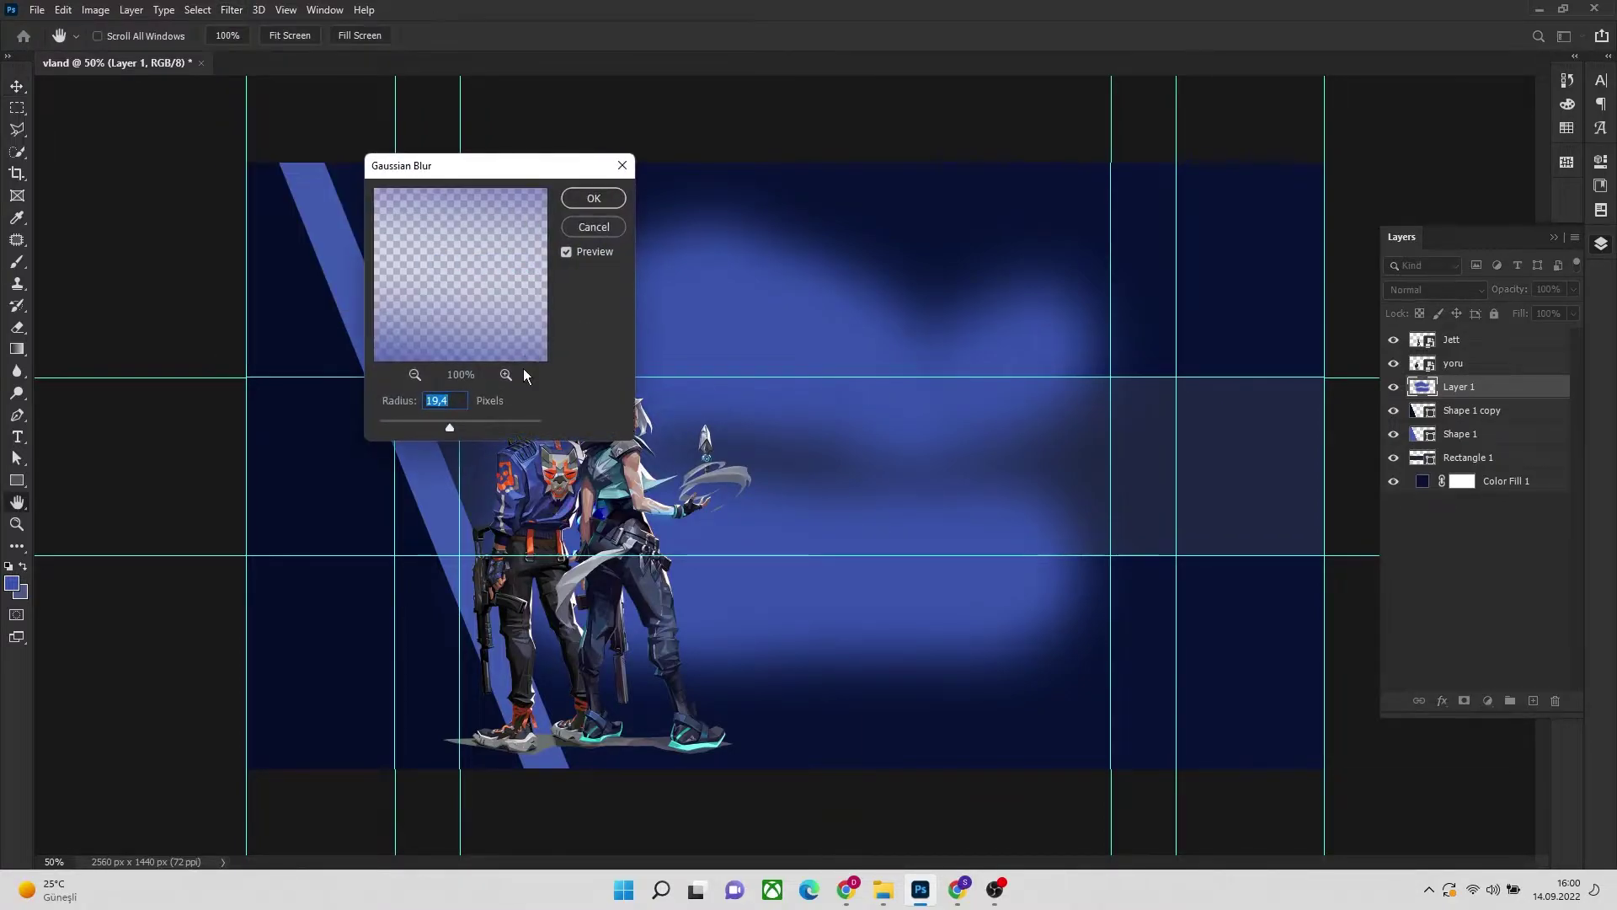
pyautogui.moveTo(449, 427); pyautogui.dragTo(479, 427)
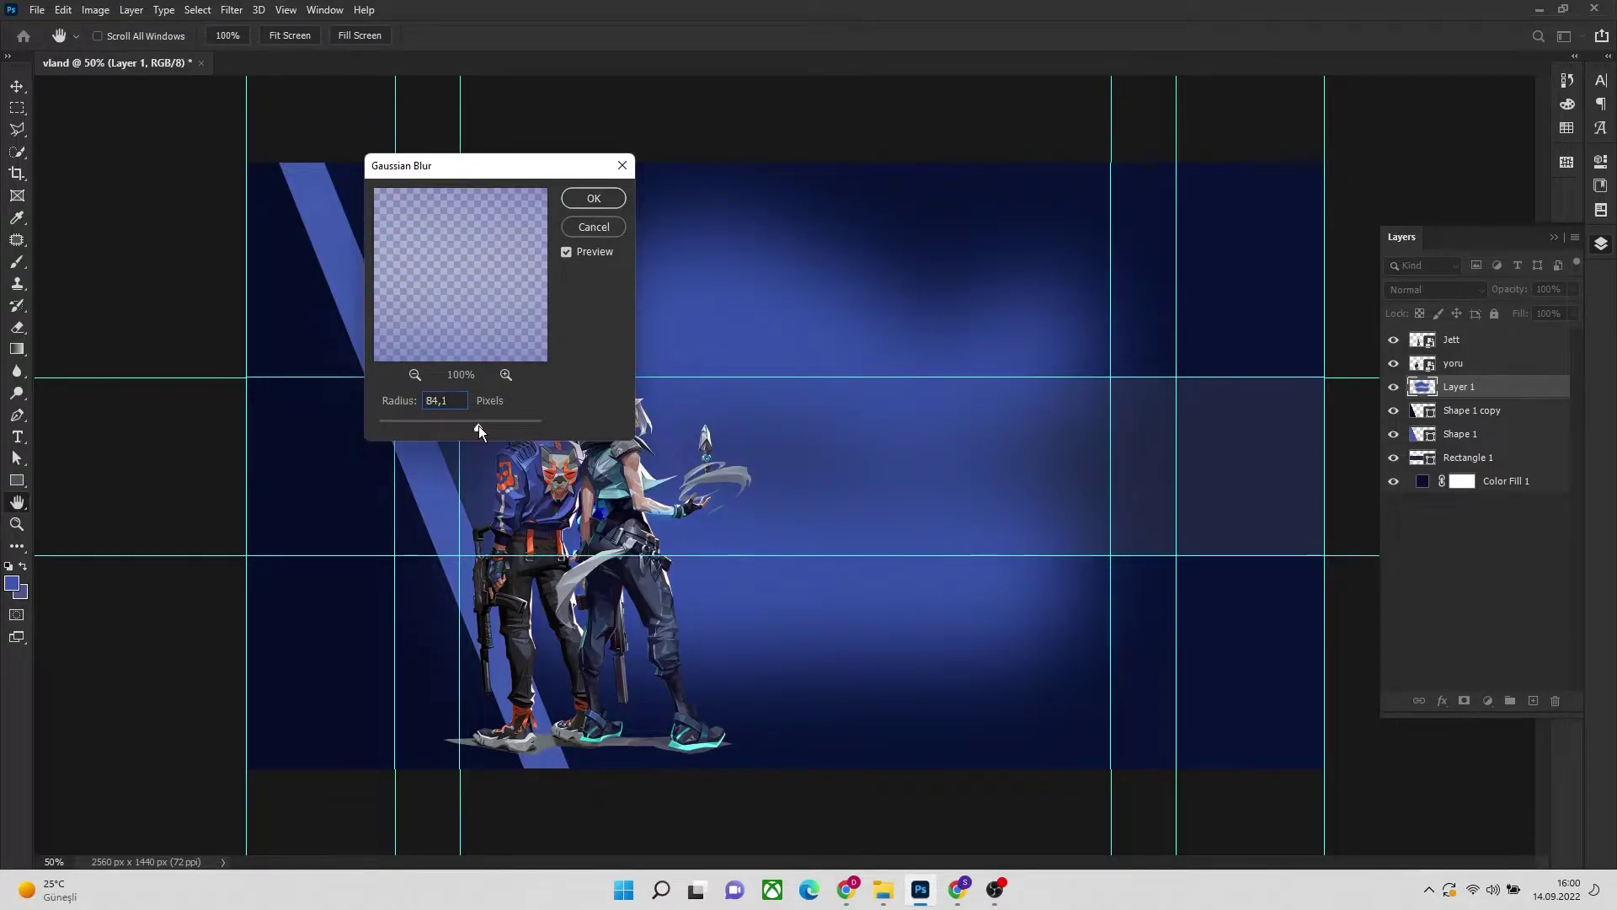
pyautogui.click(593, 198)
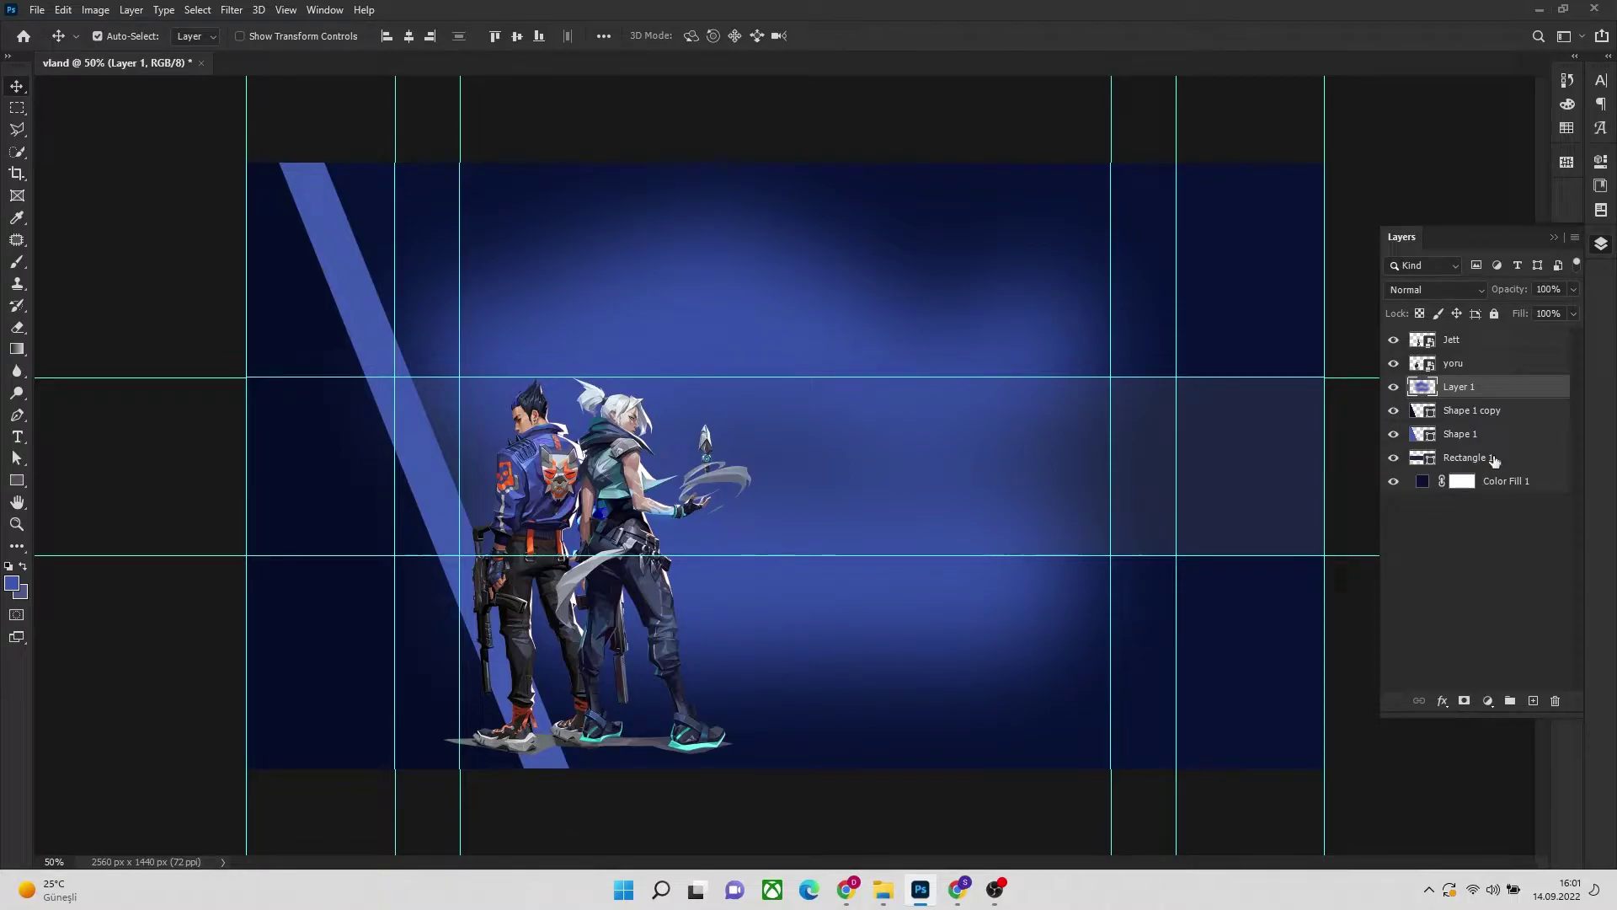
pyautogui.moveTo(1518, 290); pyautogui.dragTo(1475, 292)
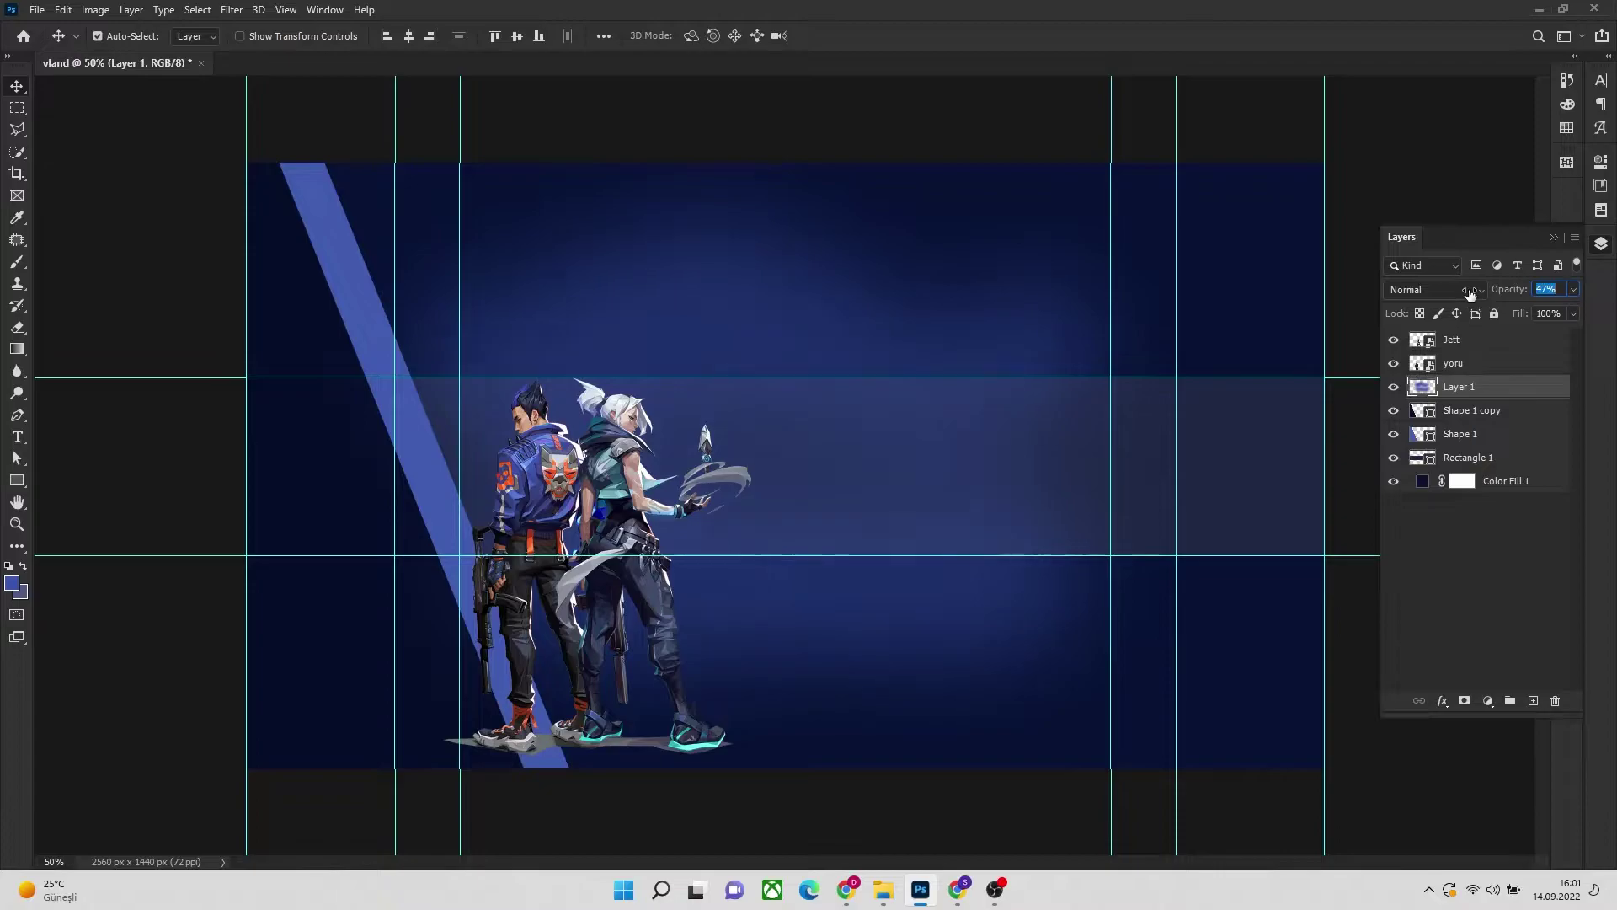
pyautogui.moveTo(1464, 291); pyautogui.dragTo(1469, 292)
# Group the Shape 1 and Shape 1 copy streak layers into a group named yan.
pyautogui.keyDown('shift'); pyautogui.click(1487, 459); pyautogui.keyUp('shift')
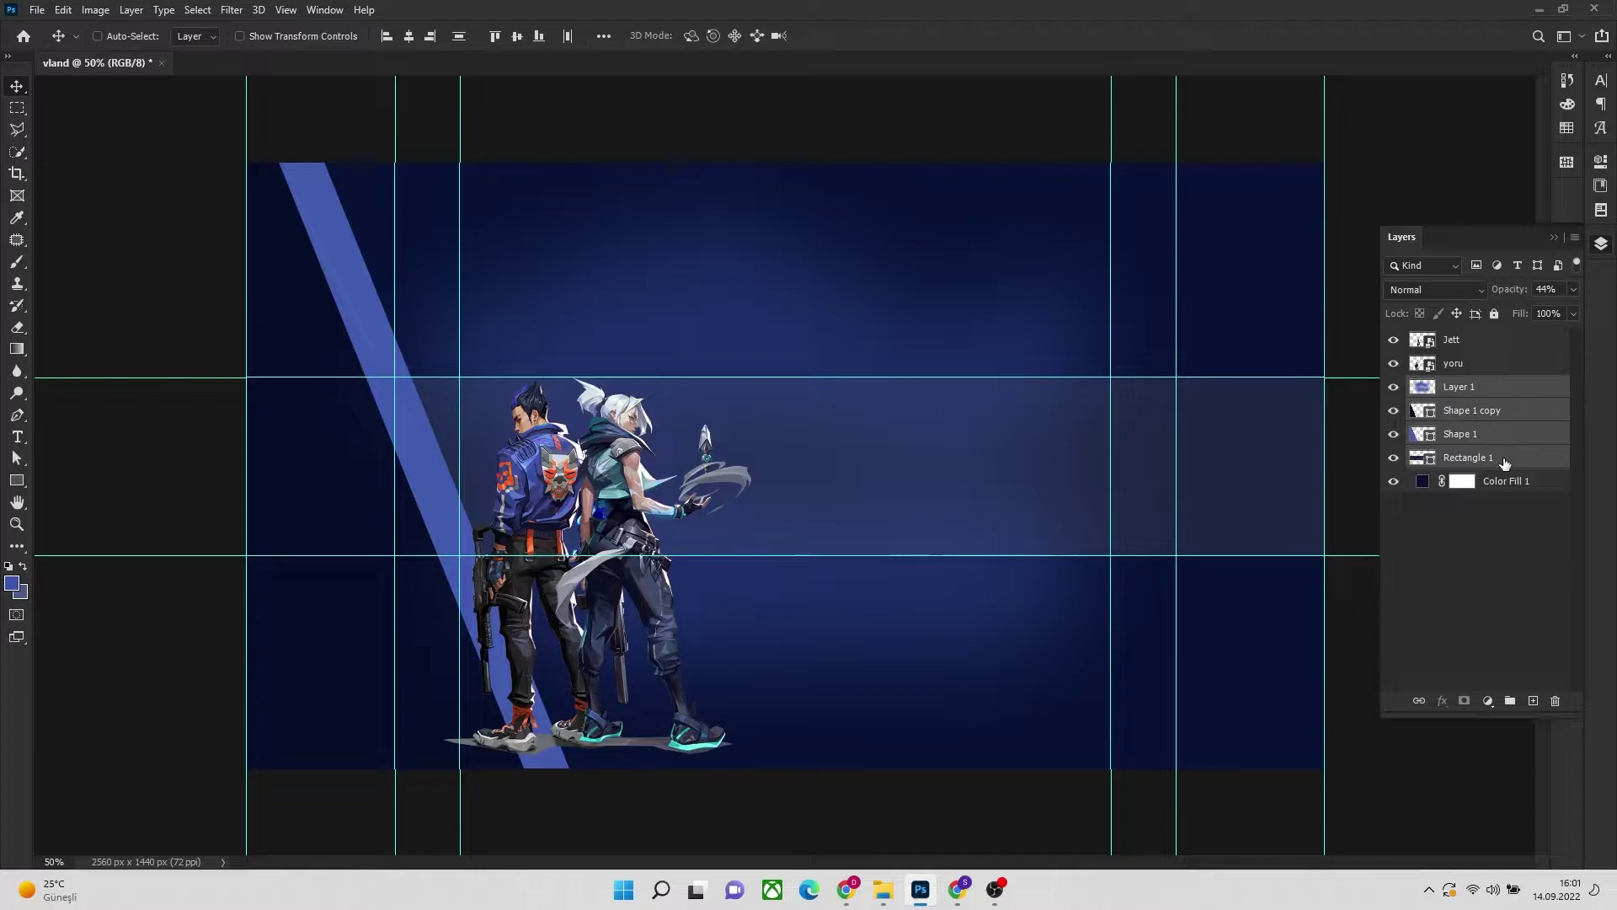
pyautogui.click(1513, 482)
pyautogui.keyDown('shift'); pyautogui.click(1492, 388); pyautogui.keyUp('shift')
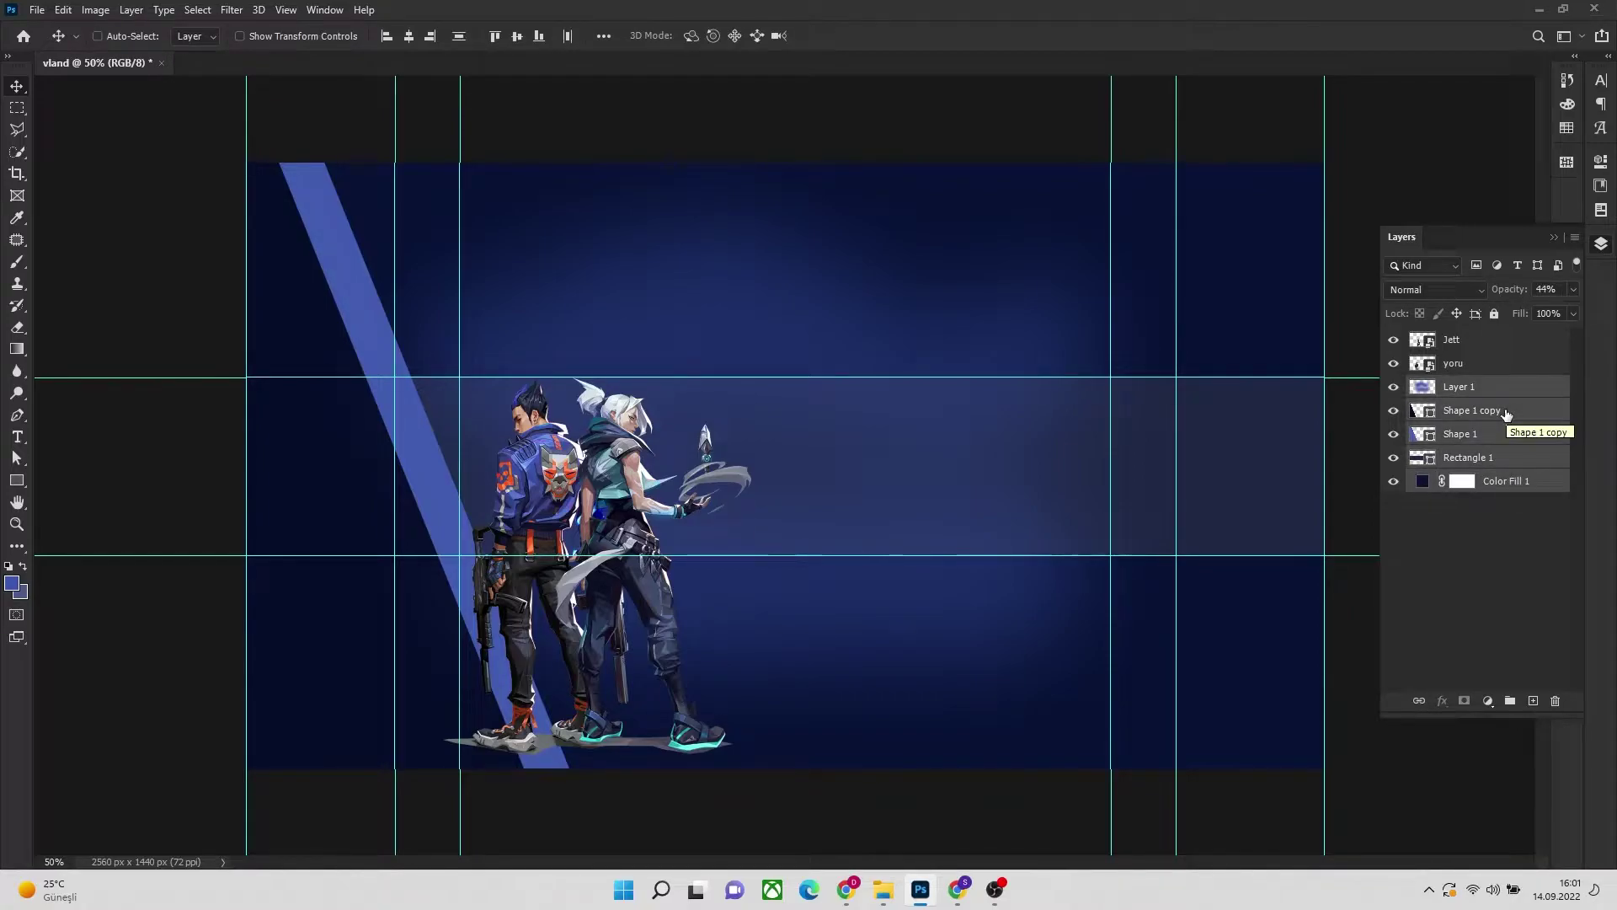
pyautogui.press('ctrl')
pyautogui.click(1471, 414)
pyautogui.keyDown('shift'); pyautogui.click(1470, 434); pyautogui.keyUp('shift')
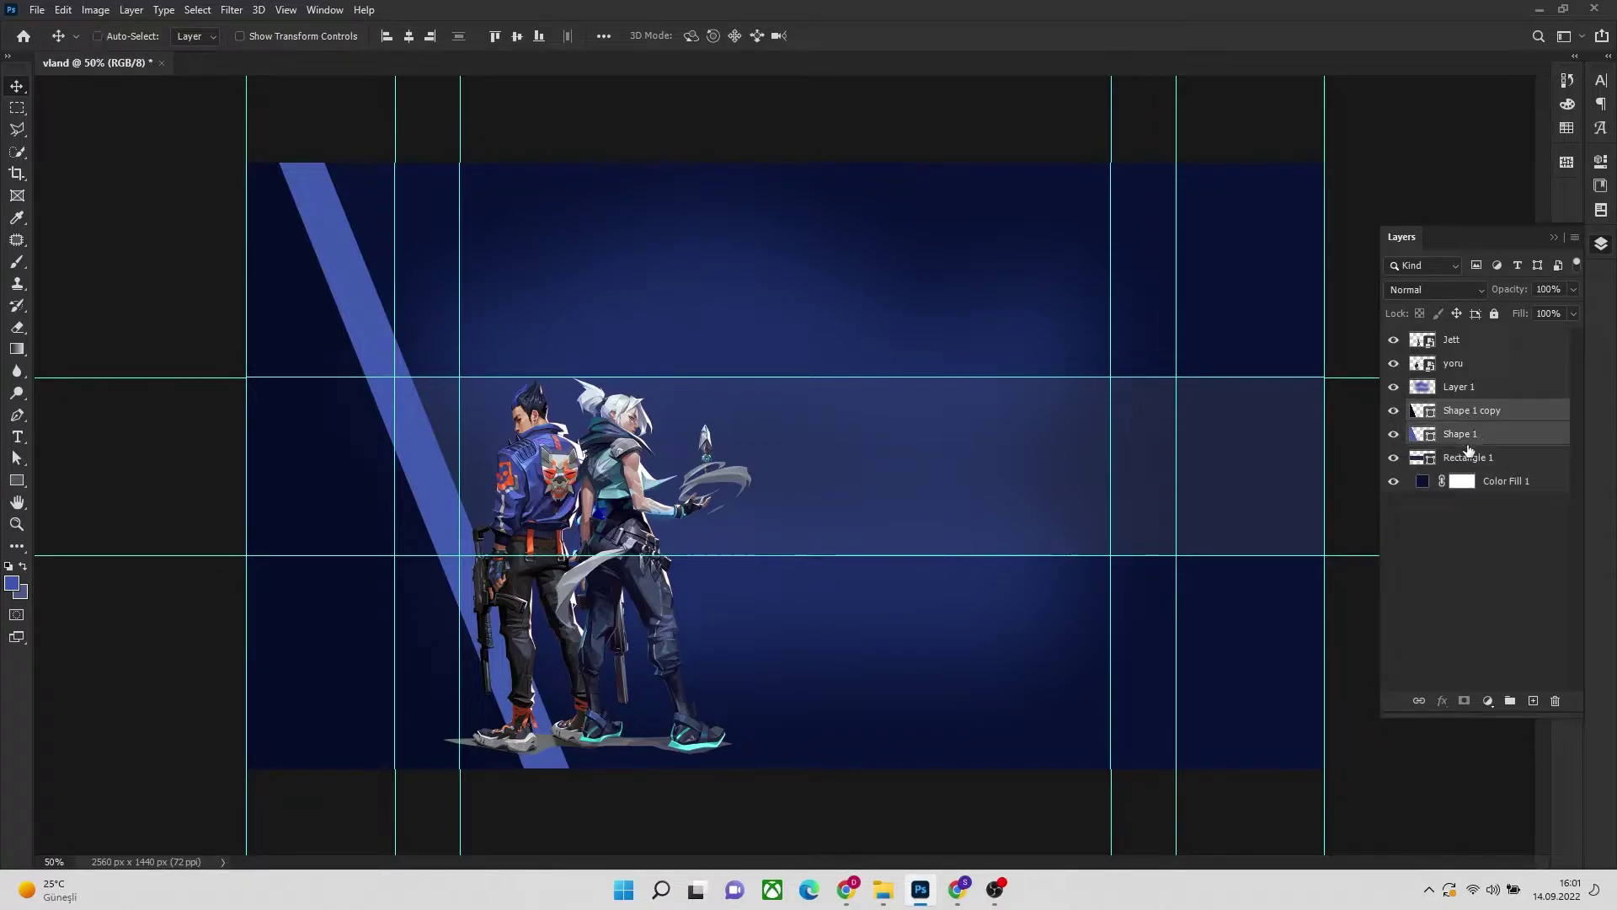
pyautogui.hotkey('ctrl', 'g')
pyautogui.doubleClick(1458, 409)
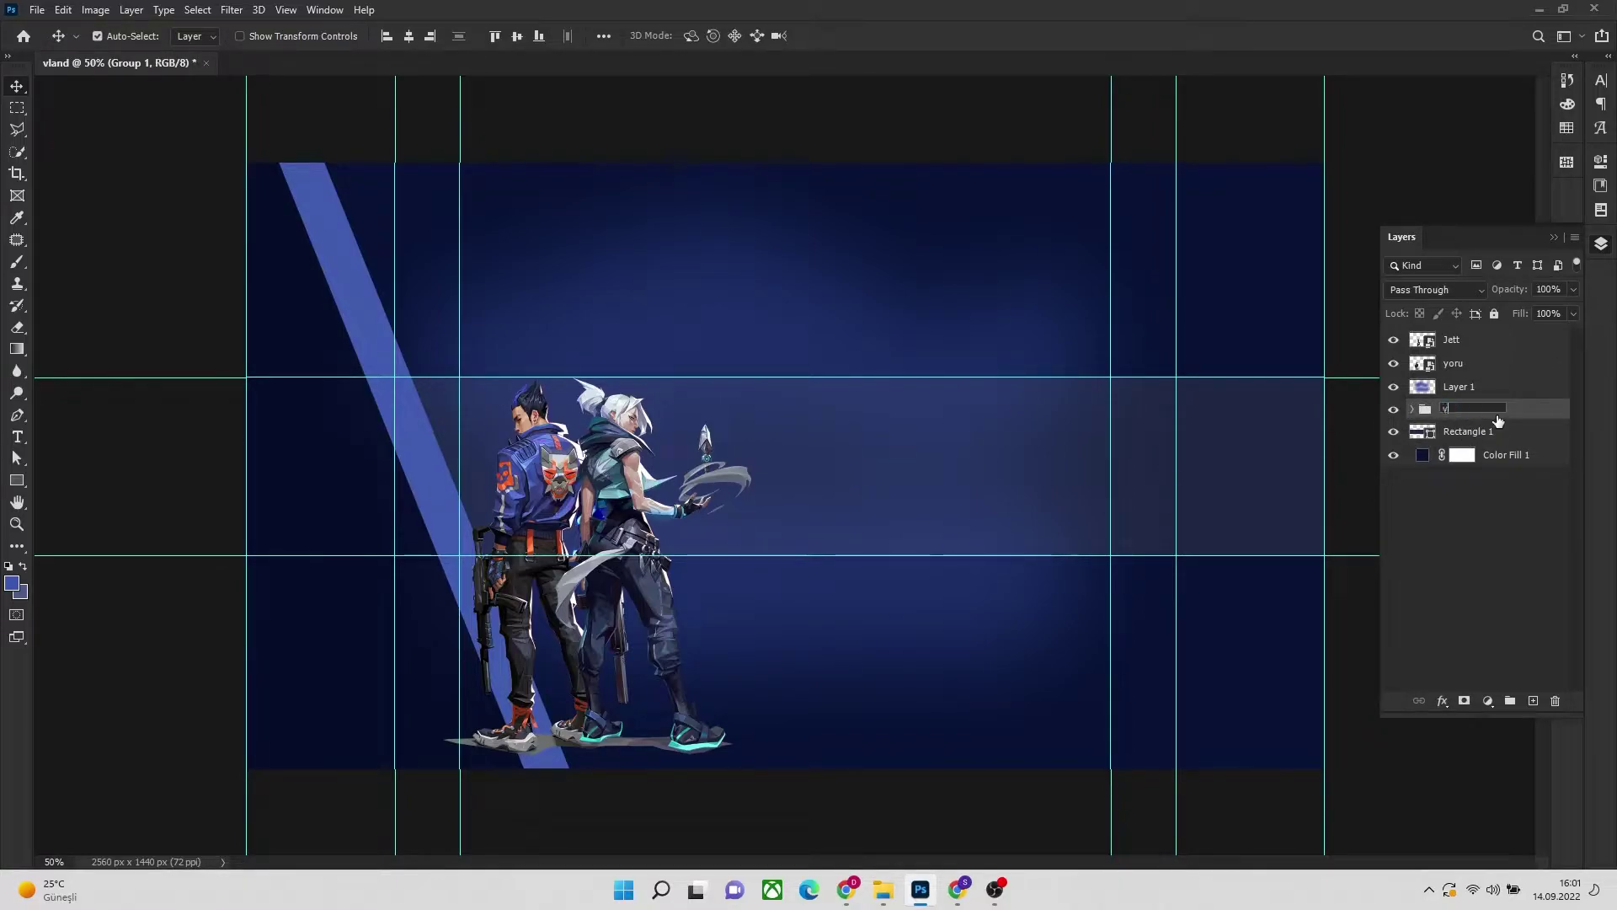
pyautogui.write('an')
pyautogui.press('Return')
# Group the glow layer, Rectangle 1 and yan into a group named bg.
pyautogui.click(1476, 433)
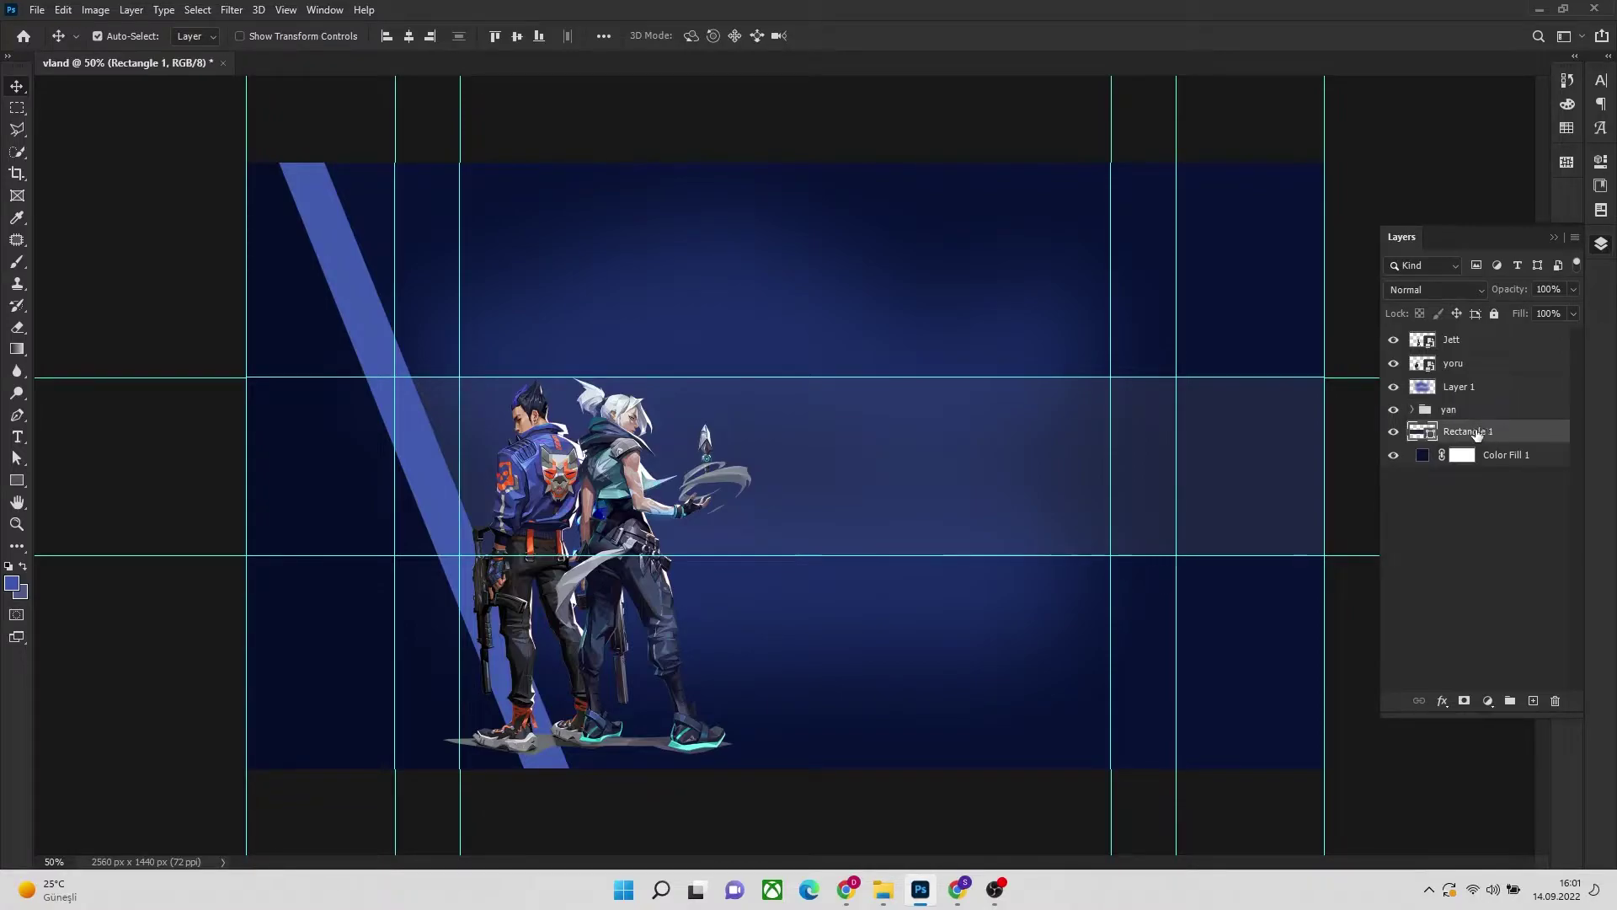
pyautogui.moveTo(1462, 389); pyautogui.dragTo(1464, 401)
pyautogui.keyDown('ctrl'); pyautogui.click(1469, 367); pyautogui.keyUp('ctrl')
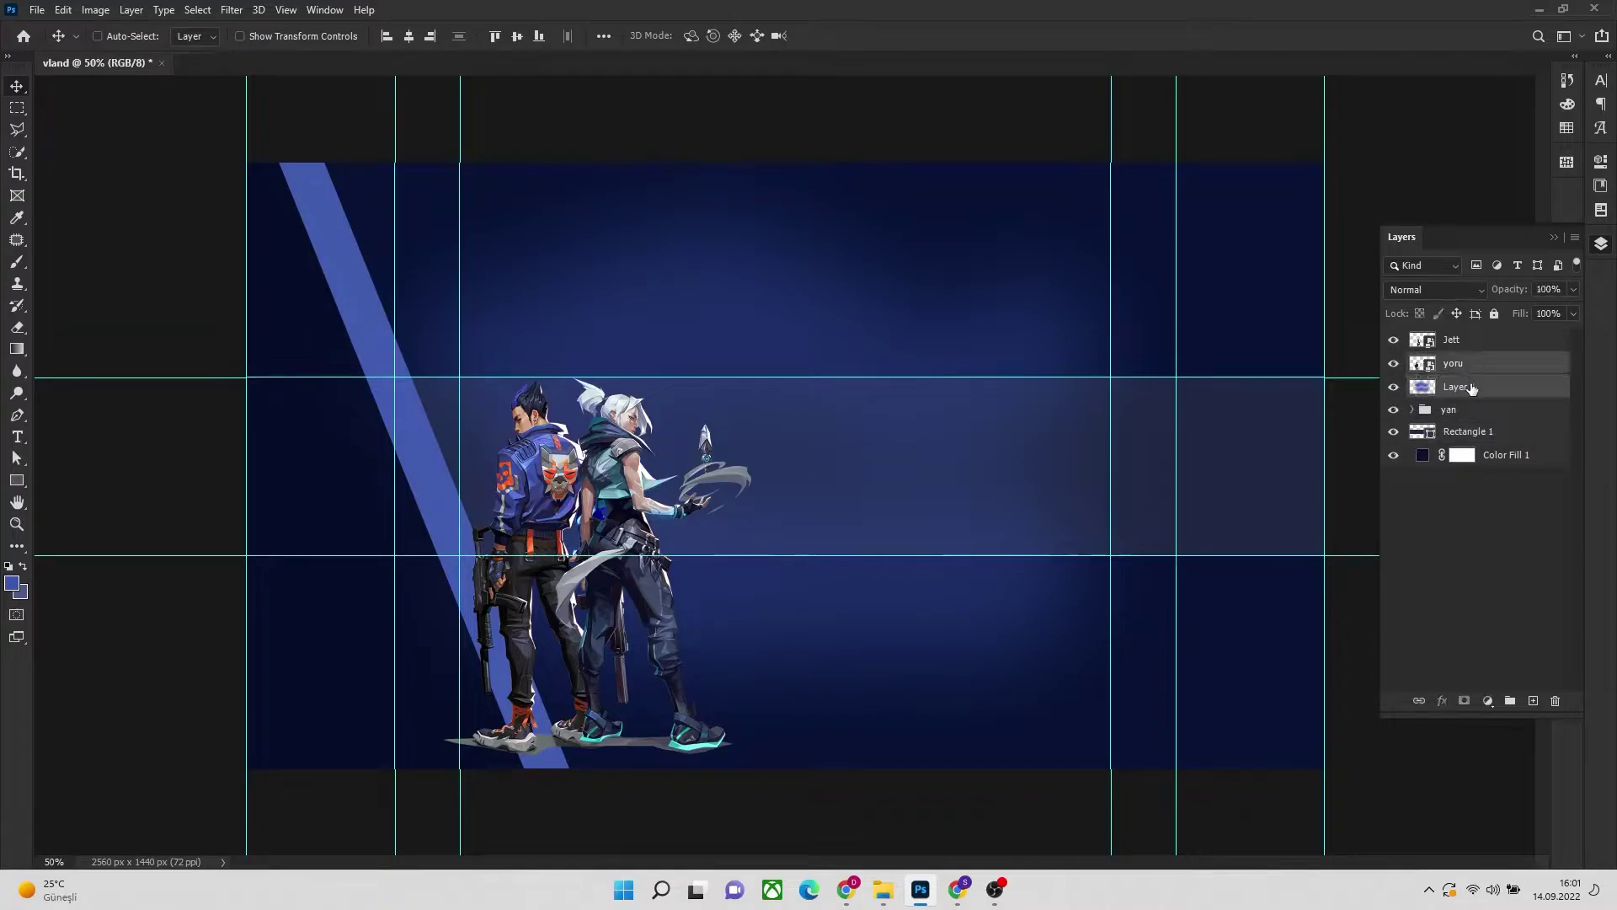
pyautogui.keyDown('ctrl'); pyautogui.click(1474, 433); pyautogui.keyUp('ctrl')
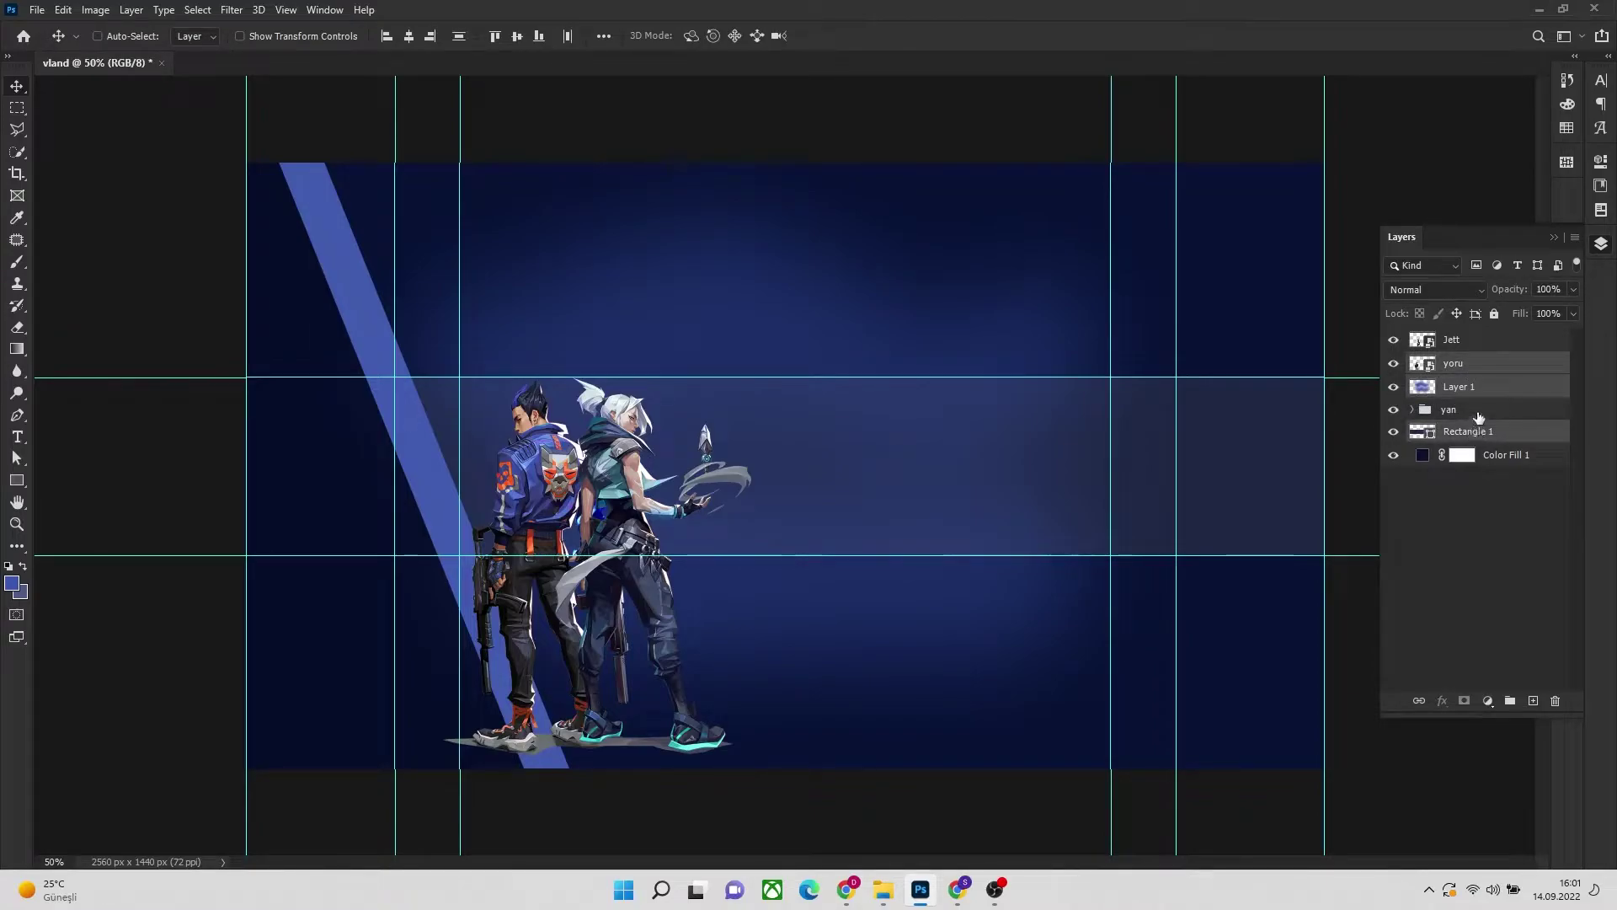
pyautogui.keyDown('ctrl'); pyautogui.click(1489, 411); pyautogui.keyUp('ctrl')
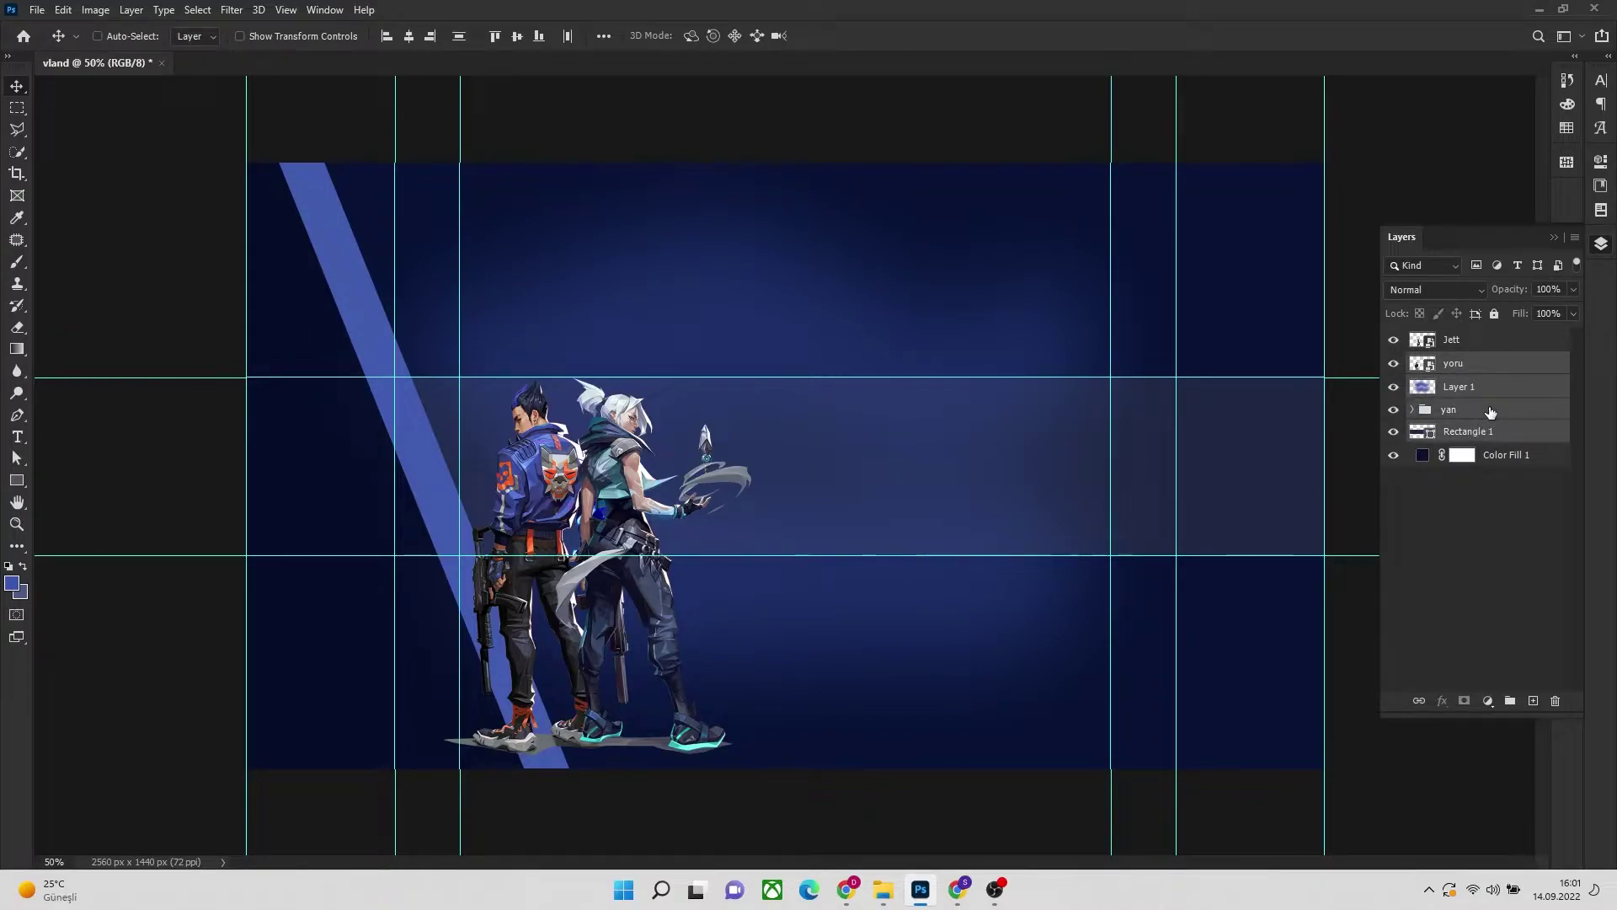
pyautogui.hotkey('ctrl', 'g')
pyautogui.doubleClick(1459, 361)
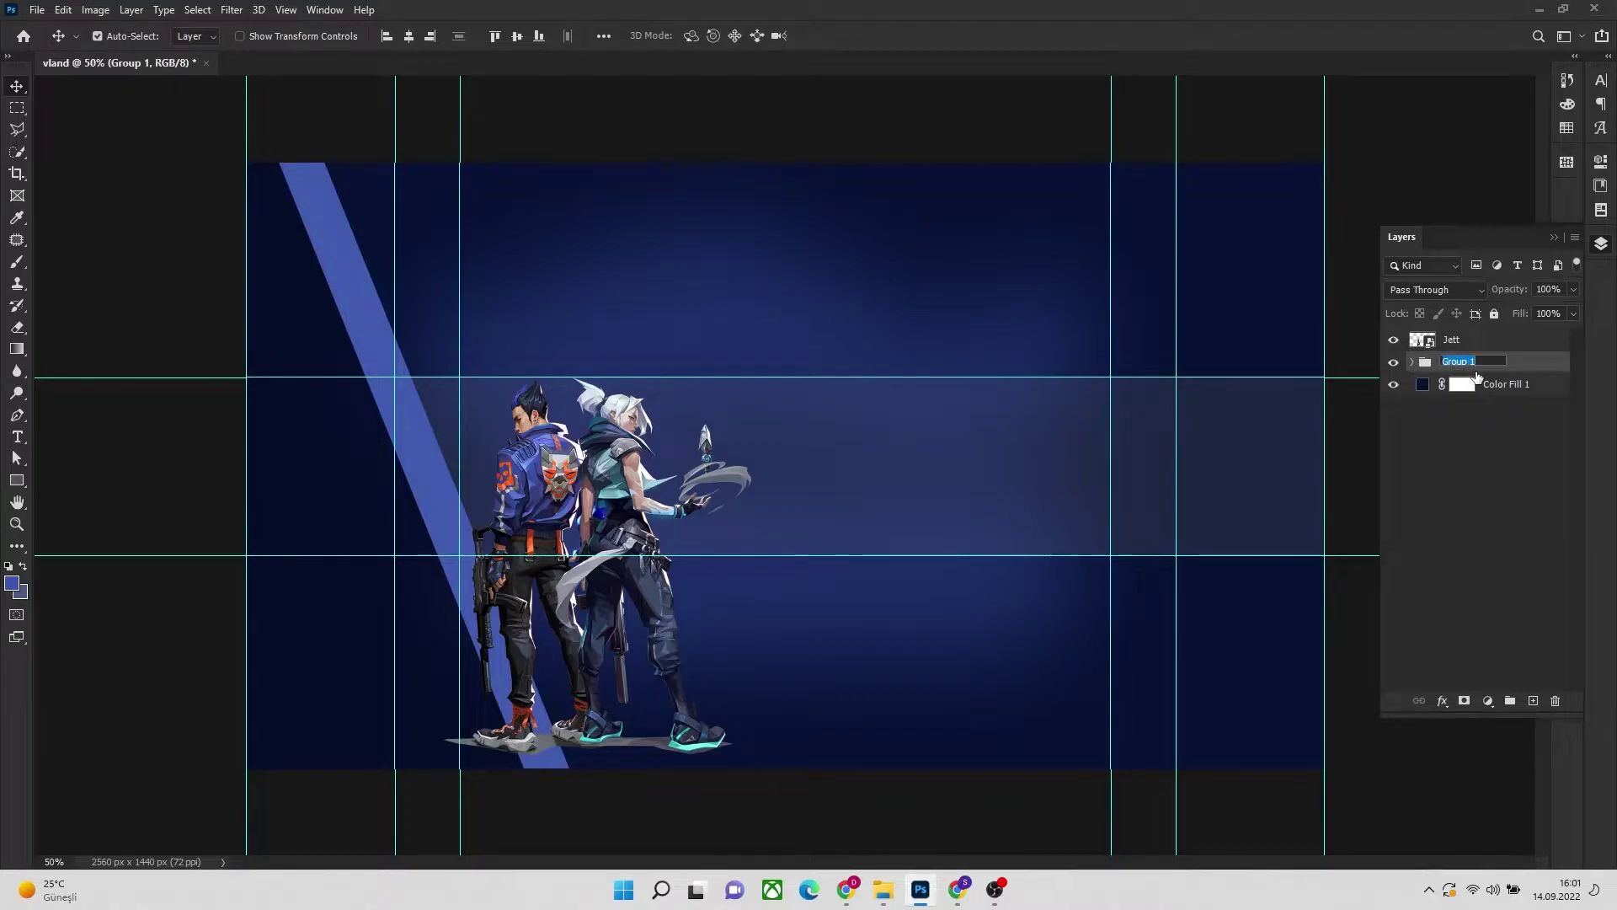
pyautogui.write('bg')
pyautogui.click(1411, 363)
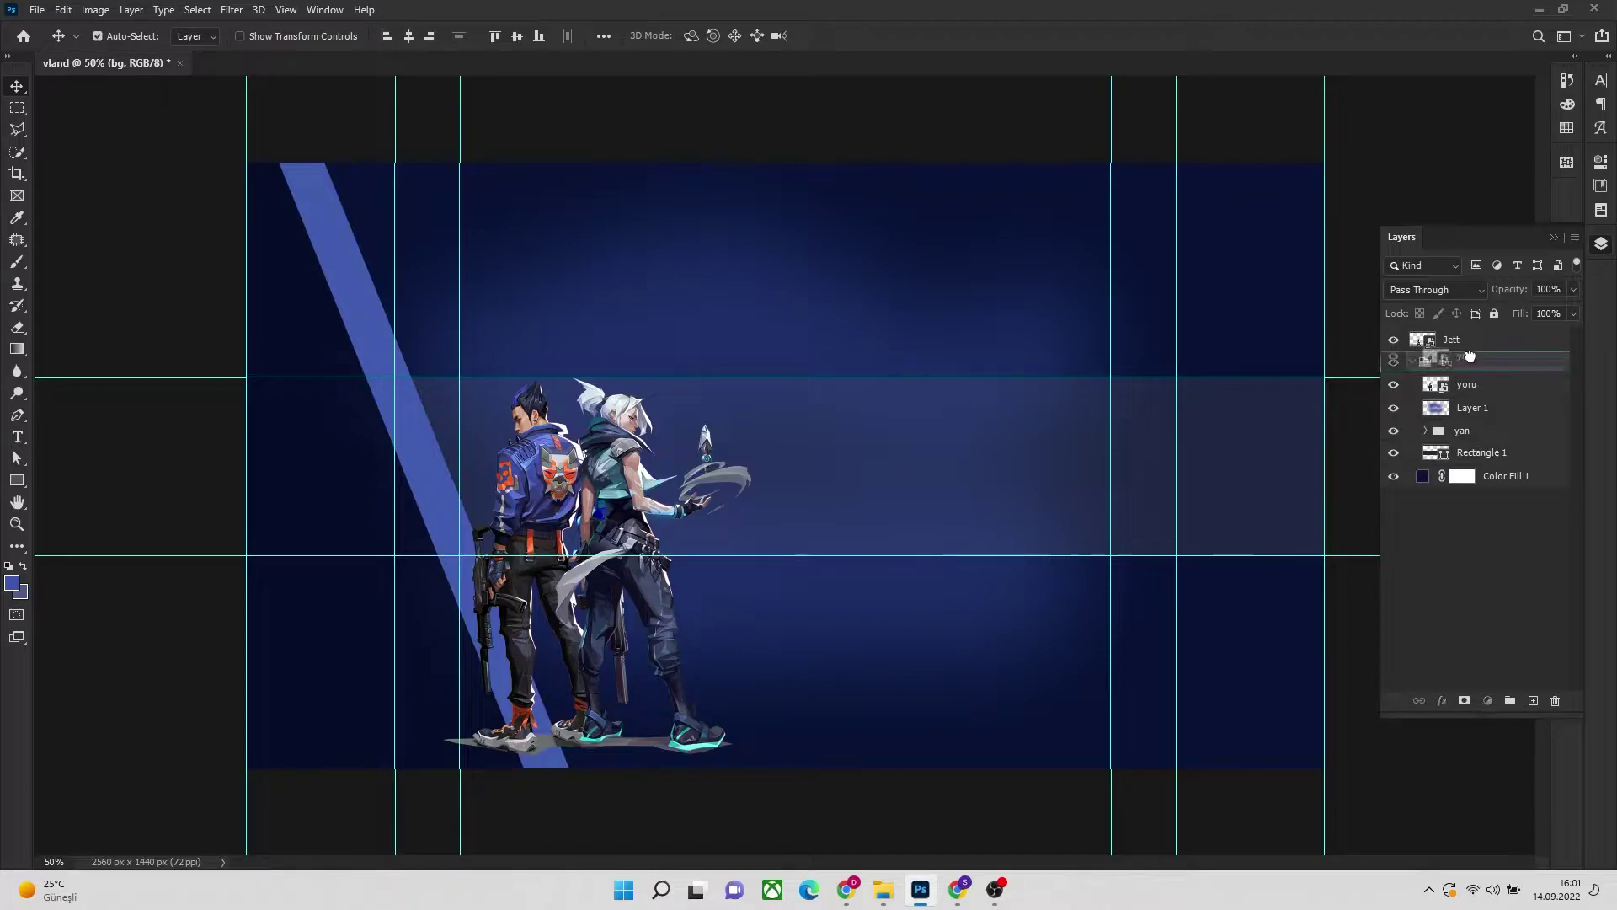
# Move yoru above bg, put Color Fill 1 at the bottom of bg, and lock bg.
pyautogui.moveTo(1478, 390)
pyautogui.mouseDown()
pyautogui.moveTo(1464, 358)
pyautogui.moveTo(1491, 396)
pyautogui.mouseUp()
pyautogui.click(1412, 385)
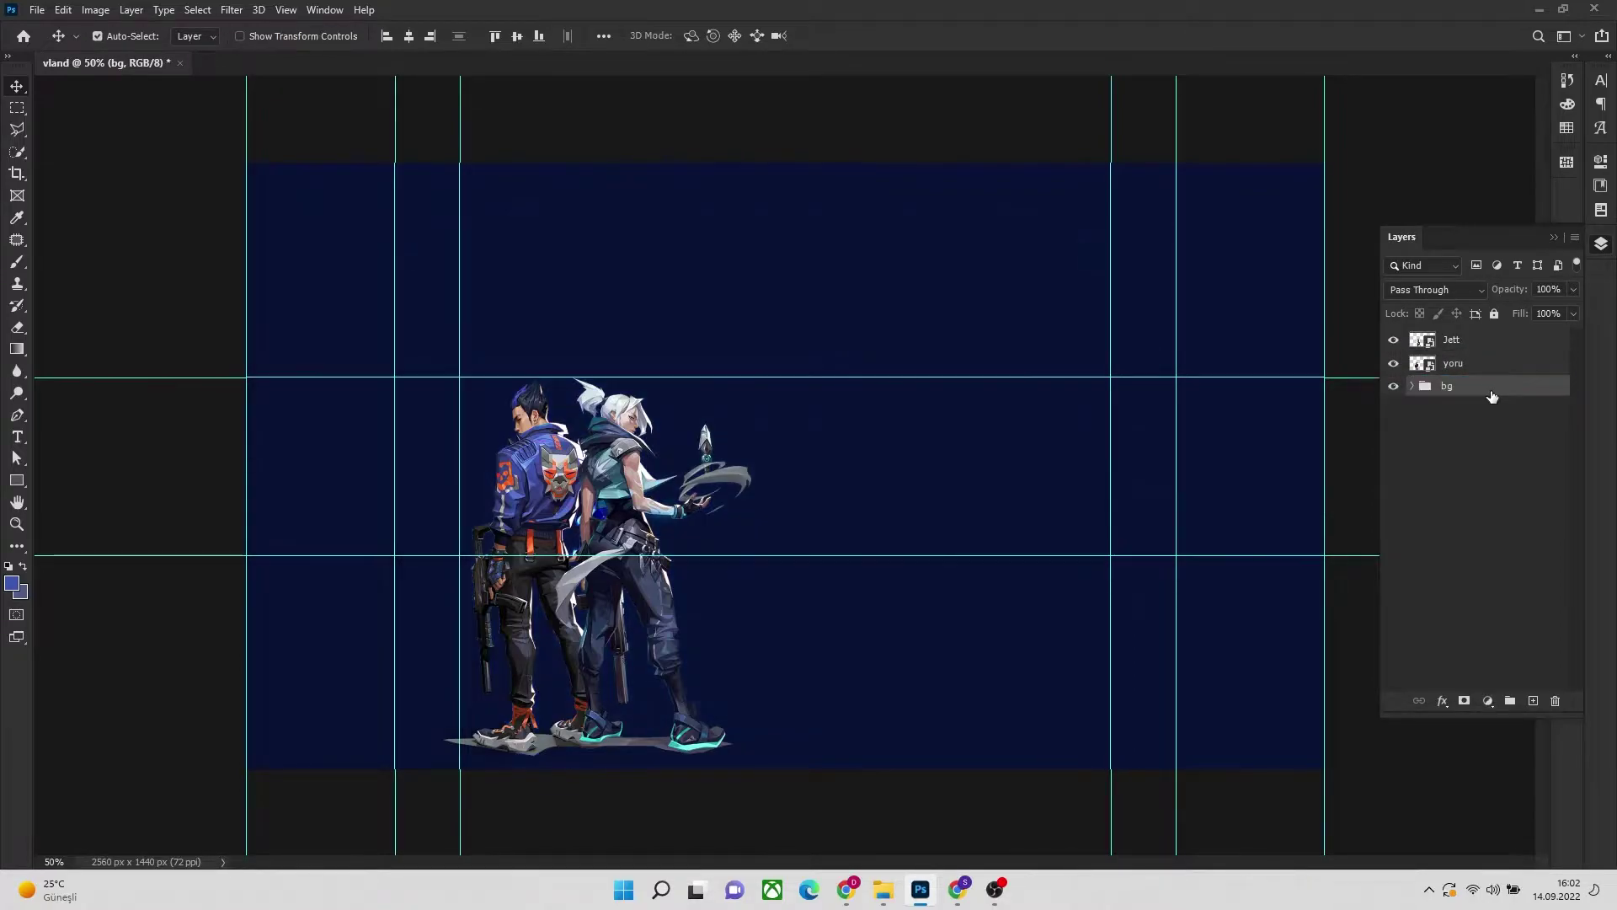
pyautogui.click(1411, 388)
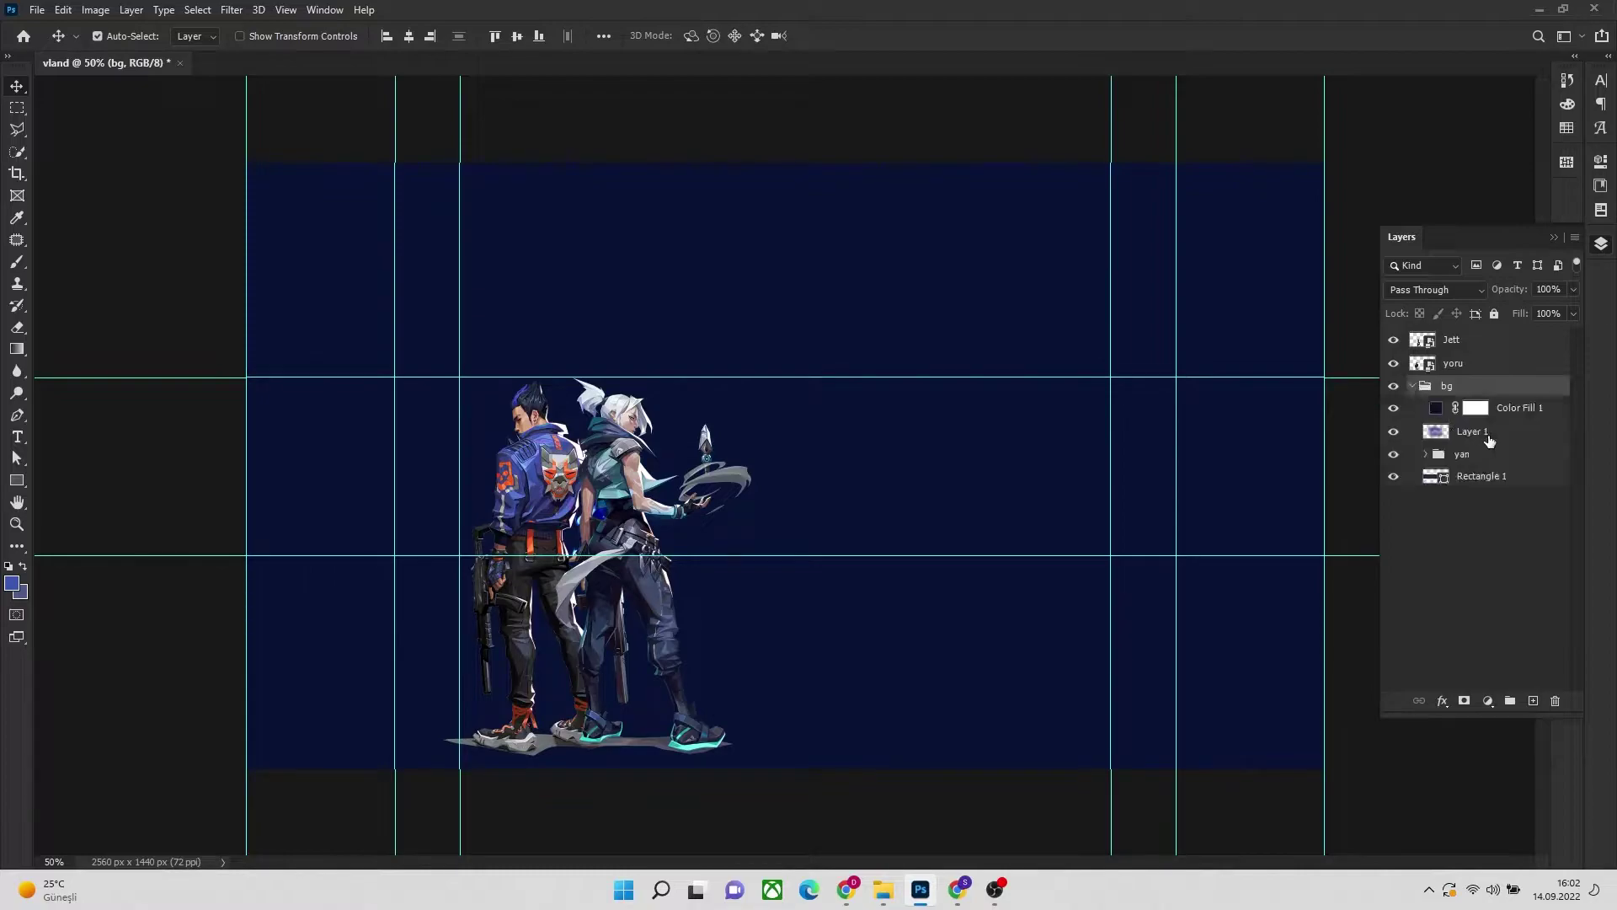
pyautogui.moveTo(1507, 411); pyautogui.dragTo(1503, 486)
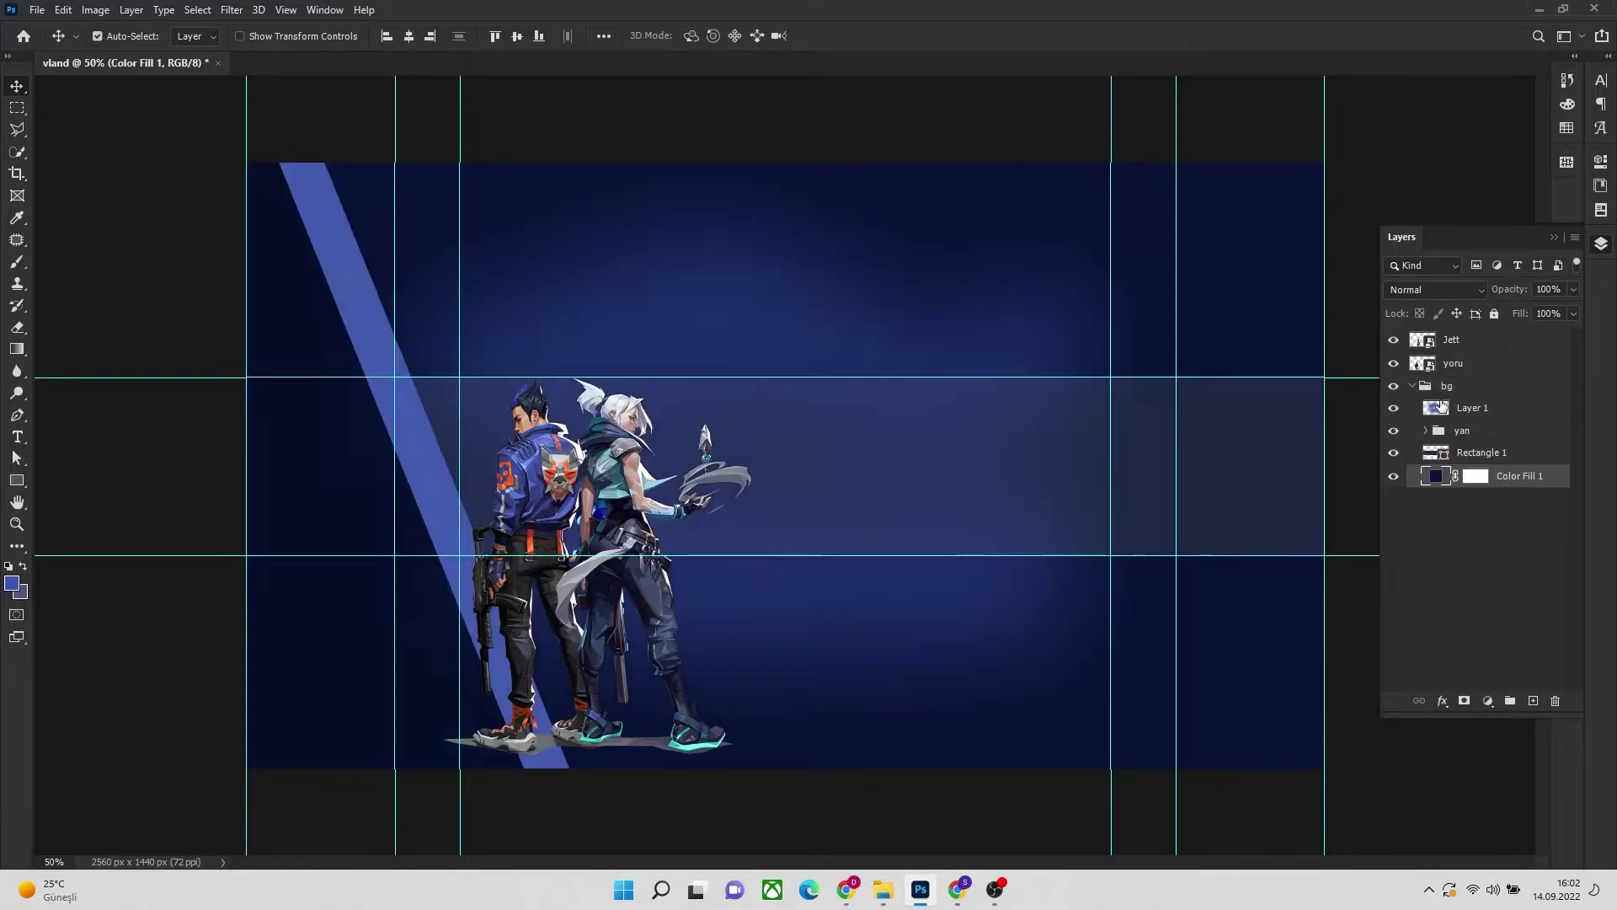
pyautogui.click(1412, 386)
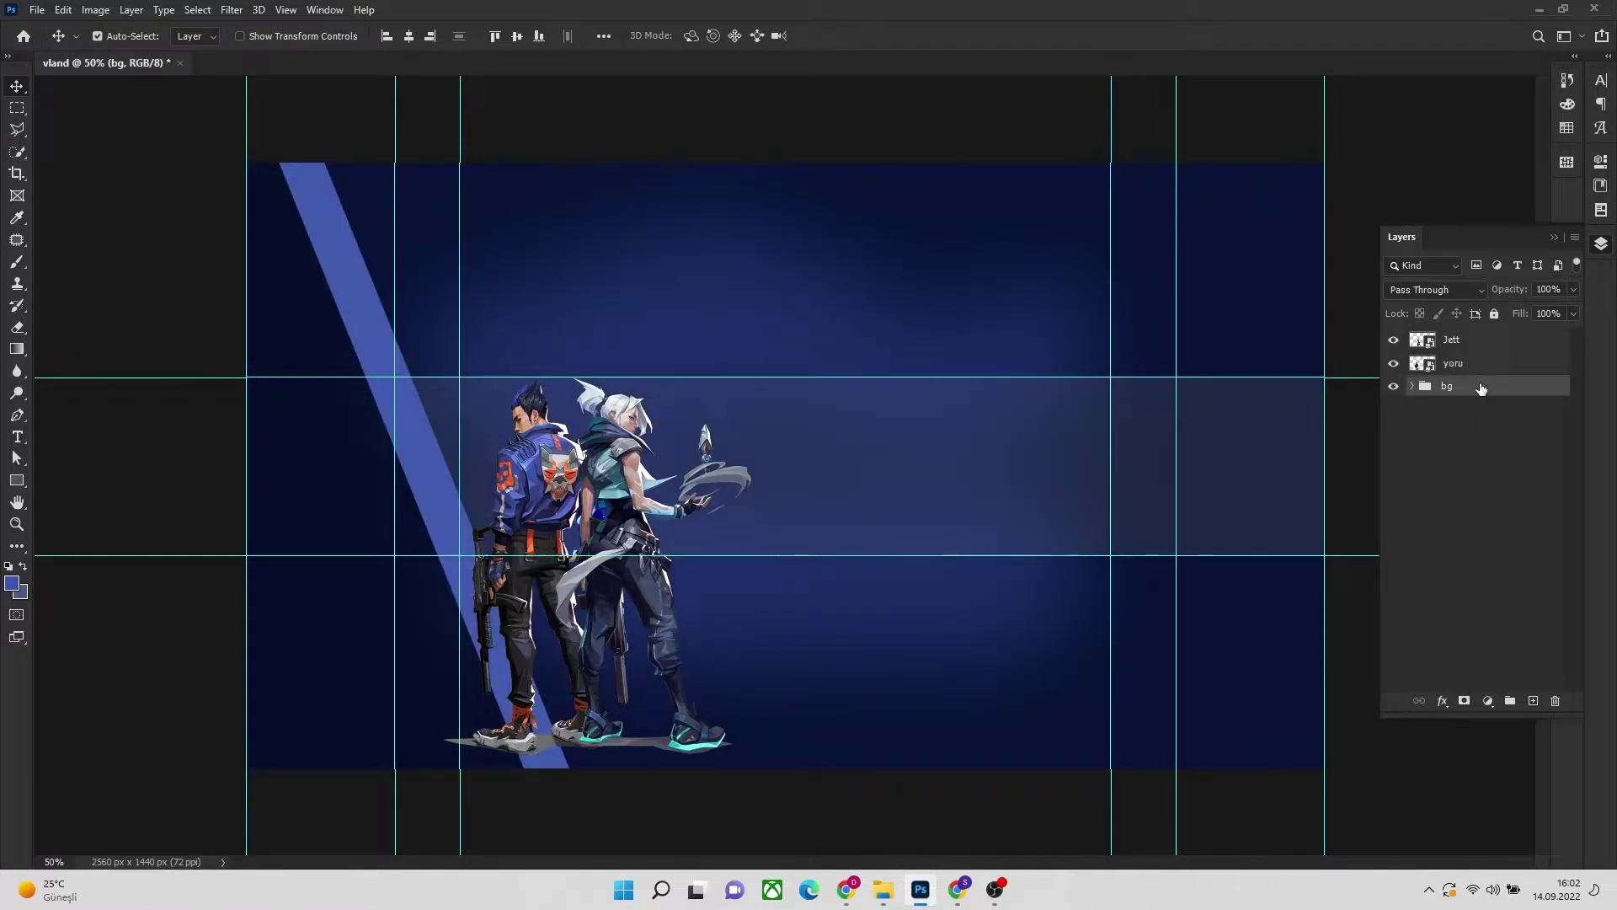
pyautogui.click(1494, 314)
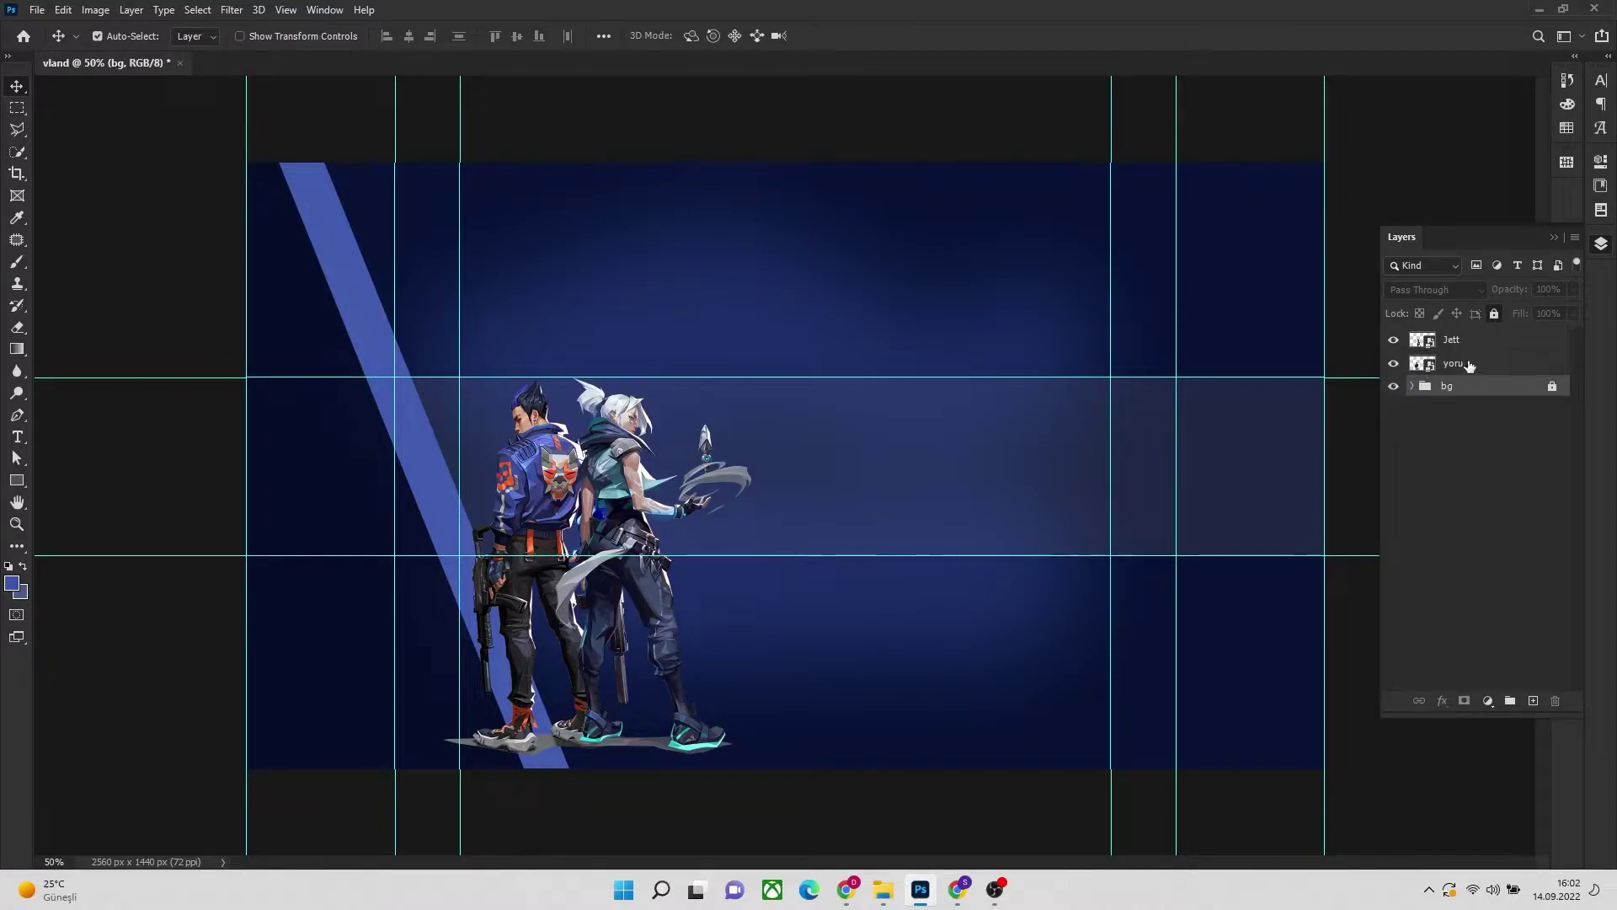
pyautogui.click(1153, 455)
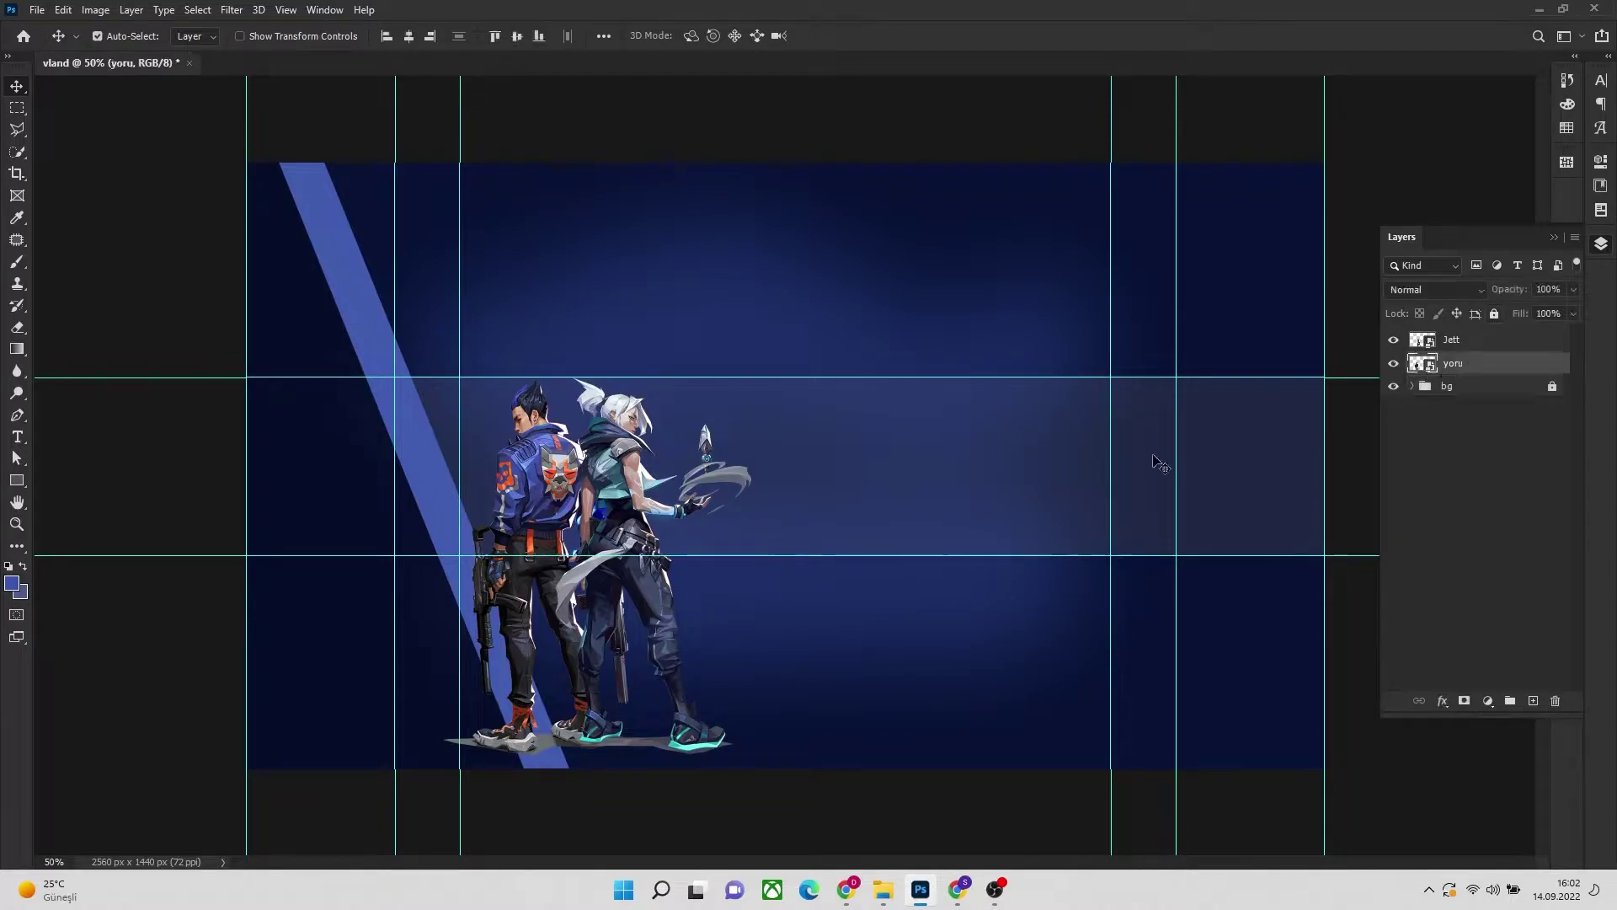
# Add a layer mask to yoru and toggle Jett and Yoru visibility to compare them.
pyautogui.click(1464, 701)
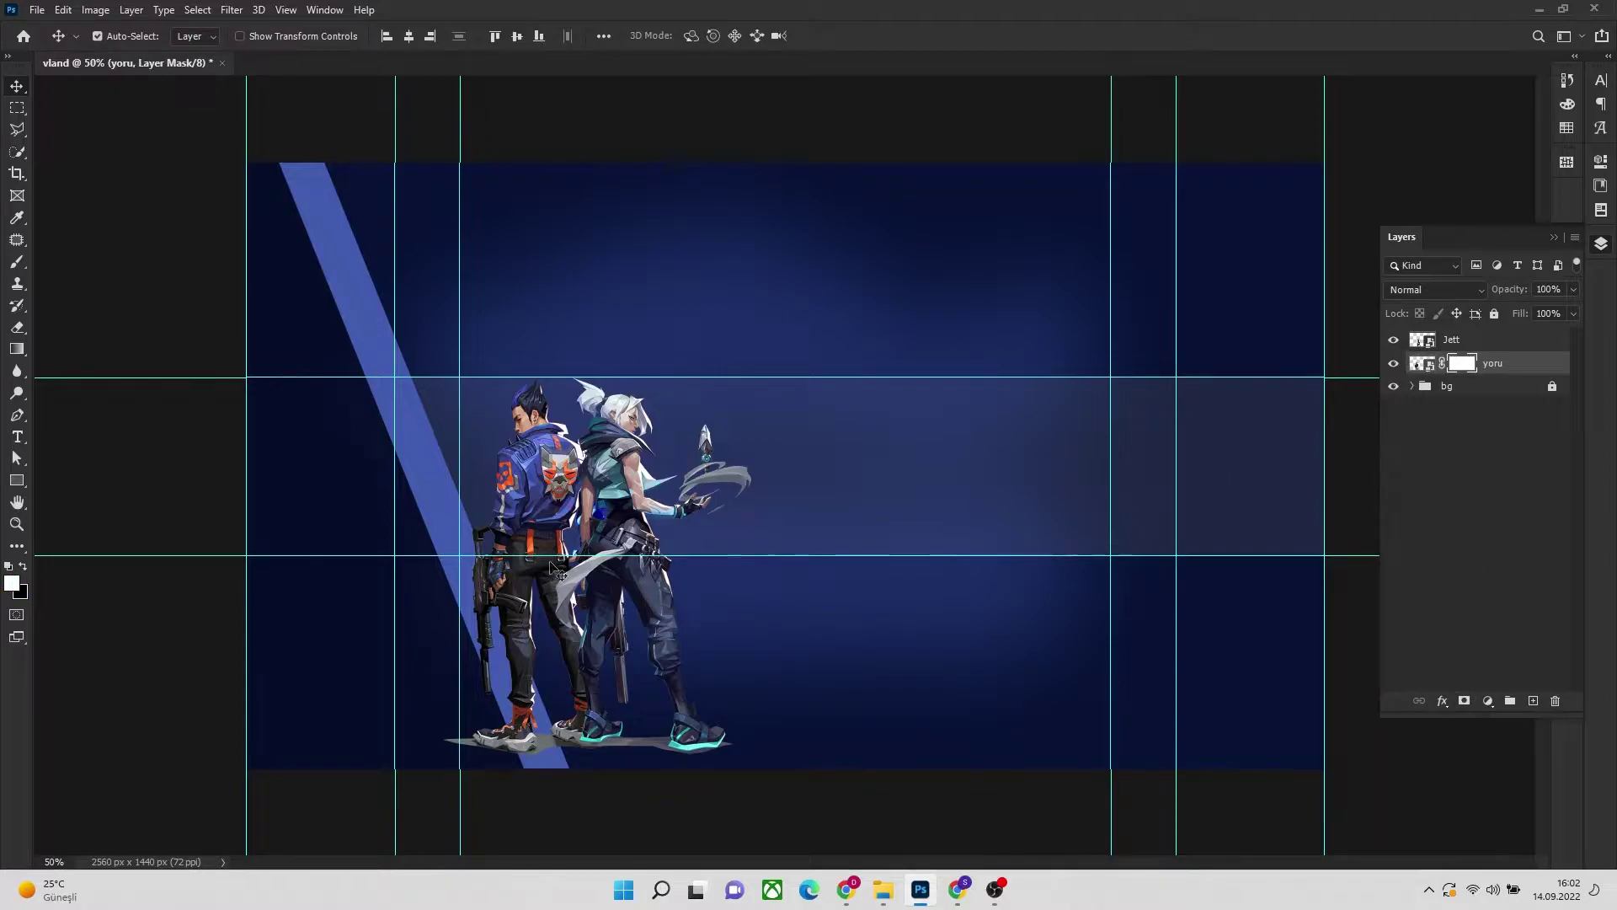
pyautogui.scroll(3, 655, 606)
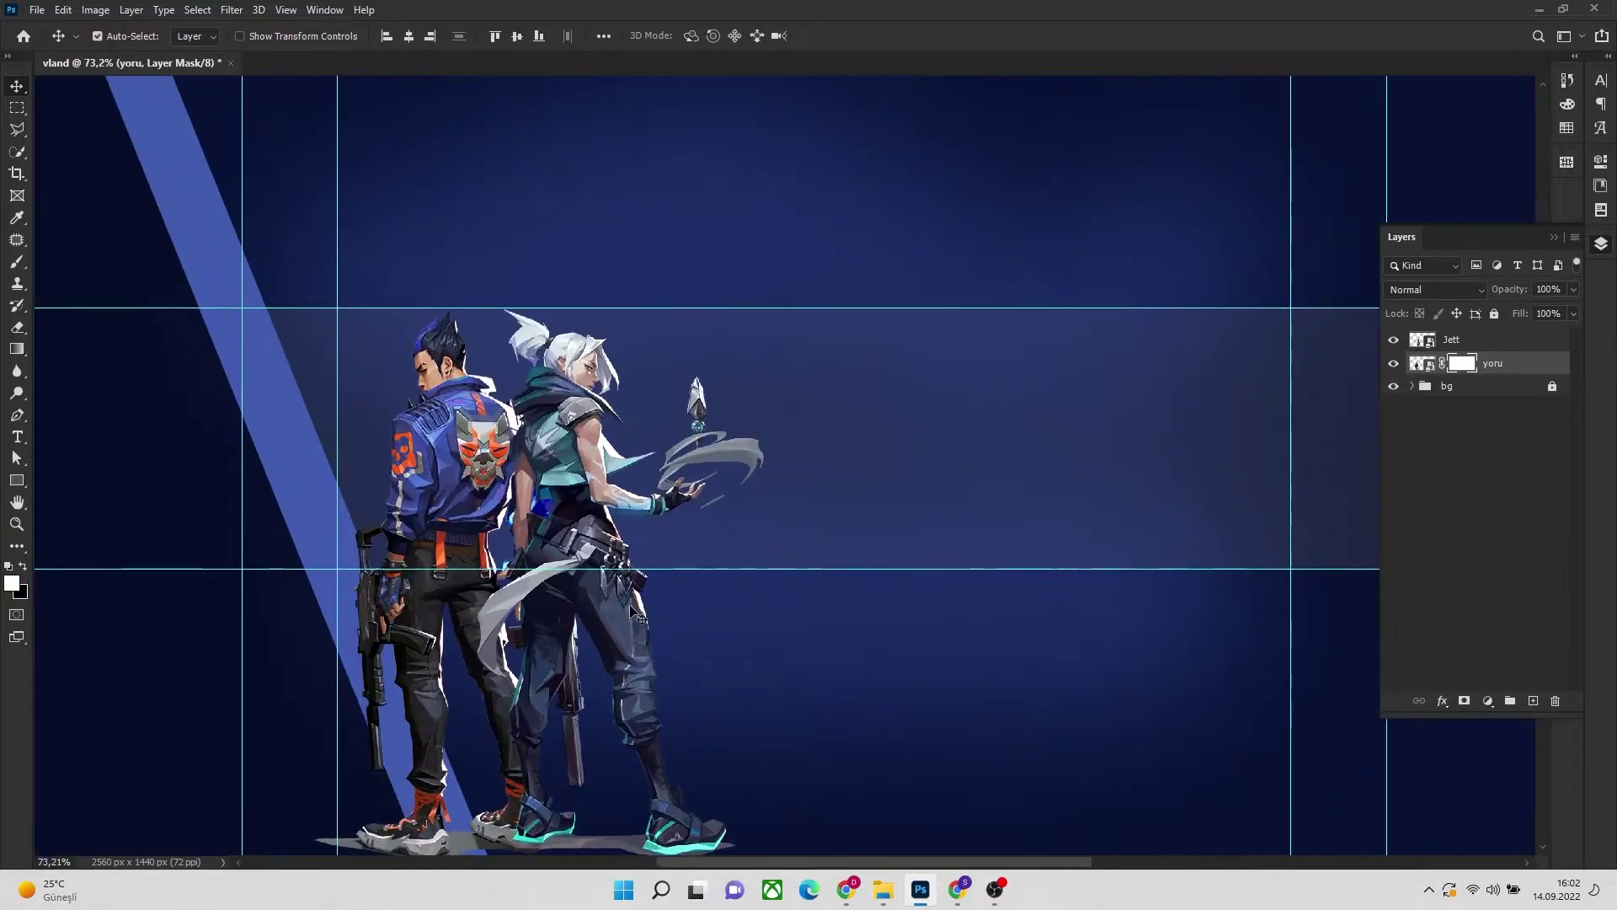
pyautogui.moveTo(655, 606); pyautogui.dragTo(659, 379)
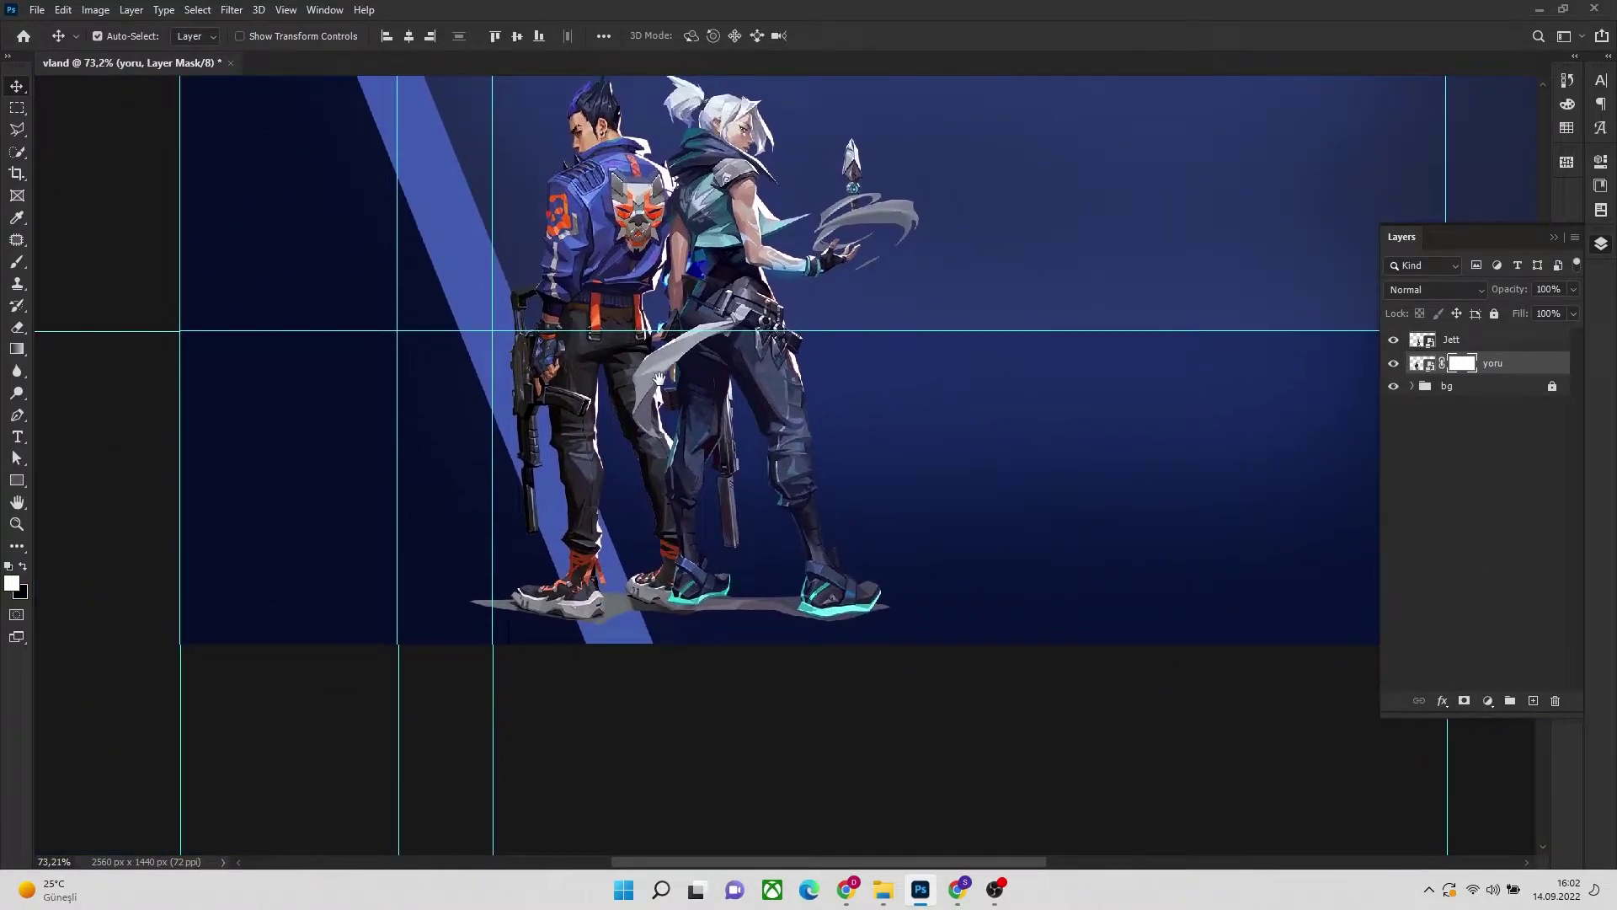
pyautogui.click(1393, 339)
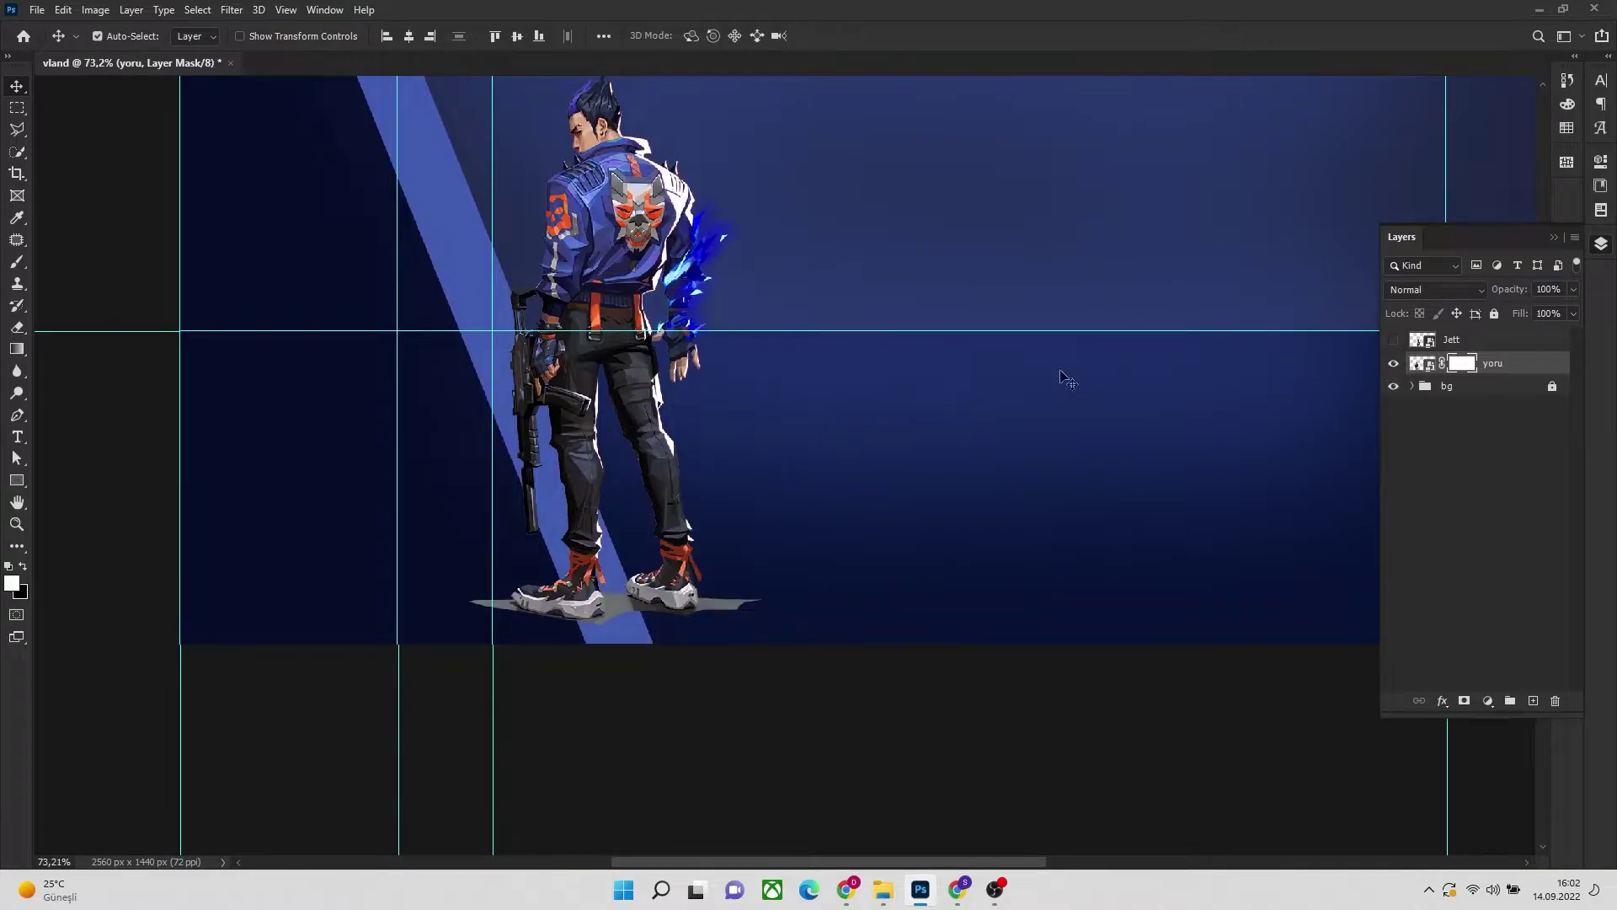
pyautogui.click(1395, 343)
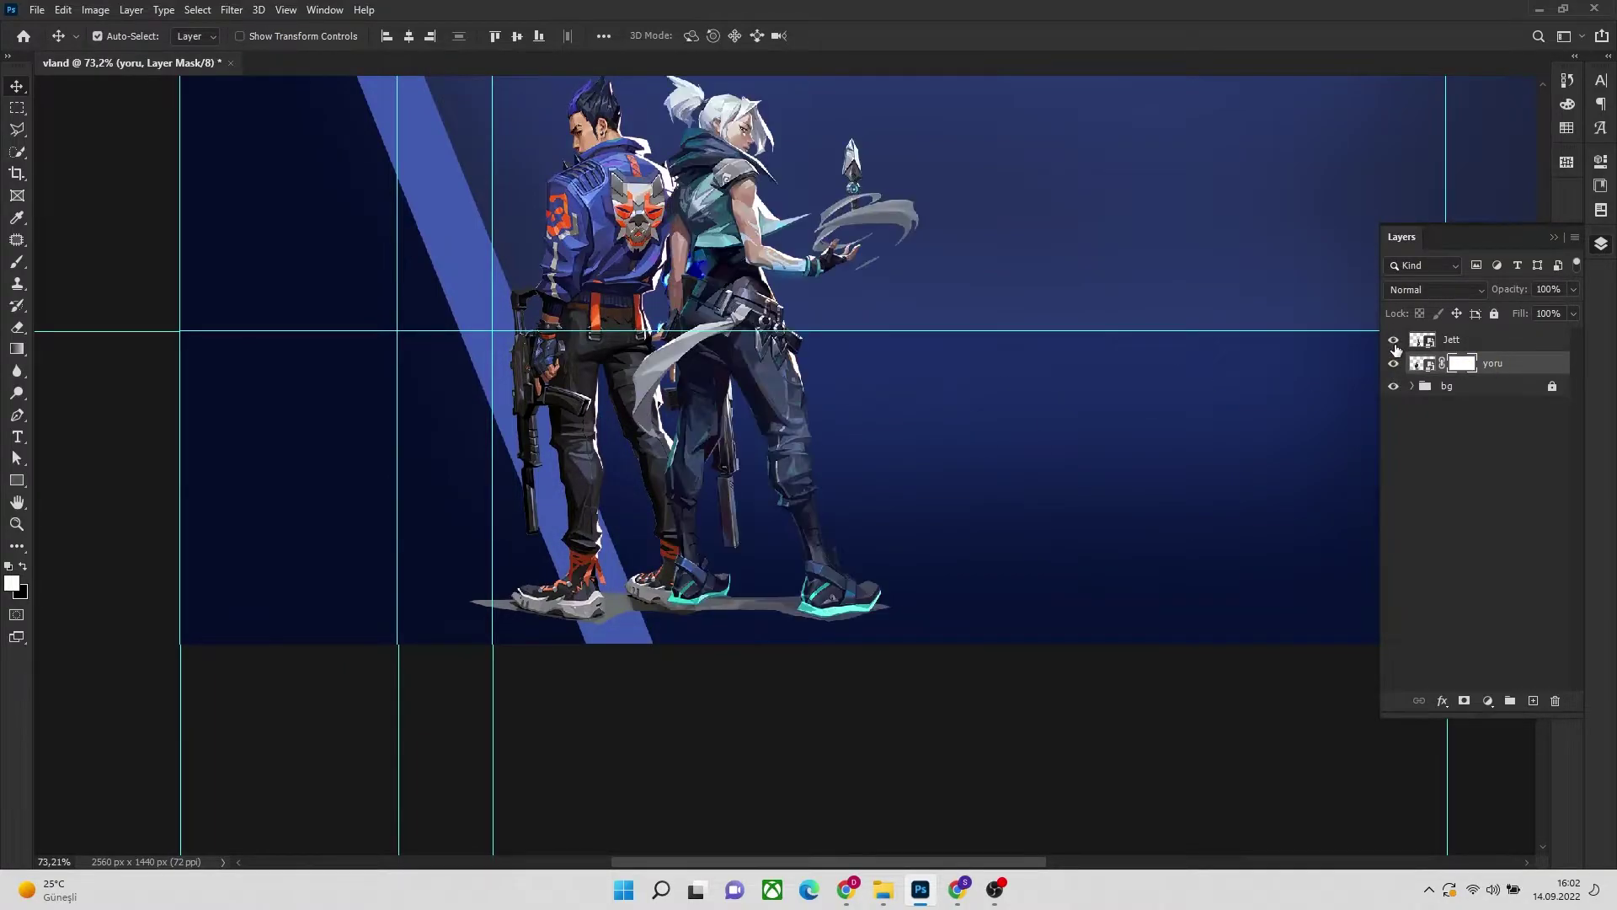
pyautogui.click(1395, 363)
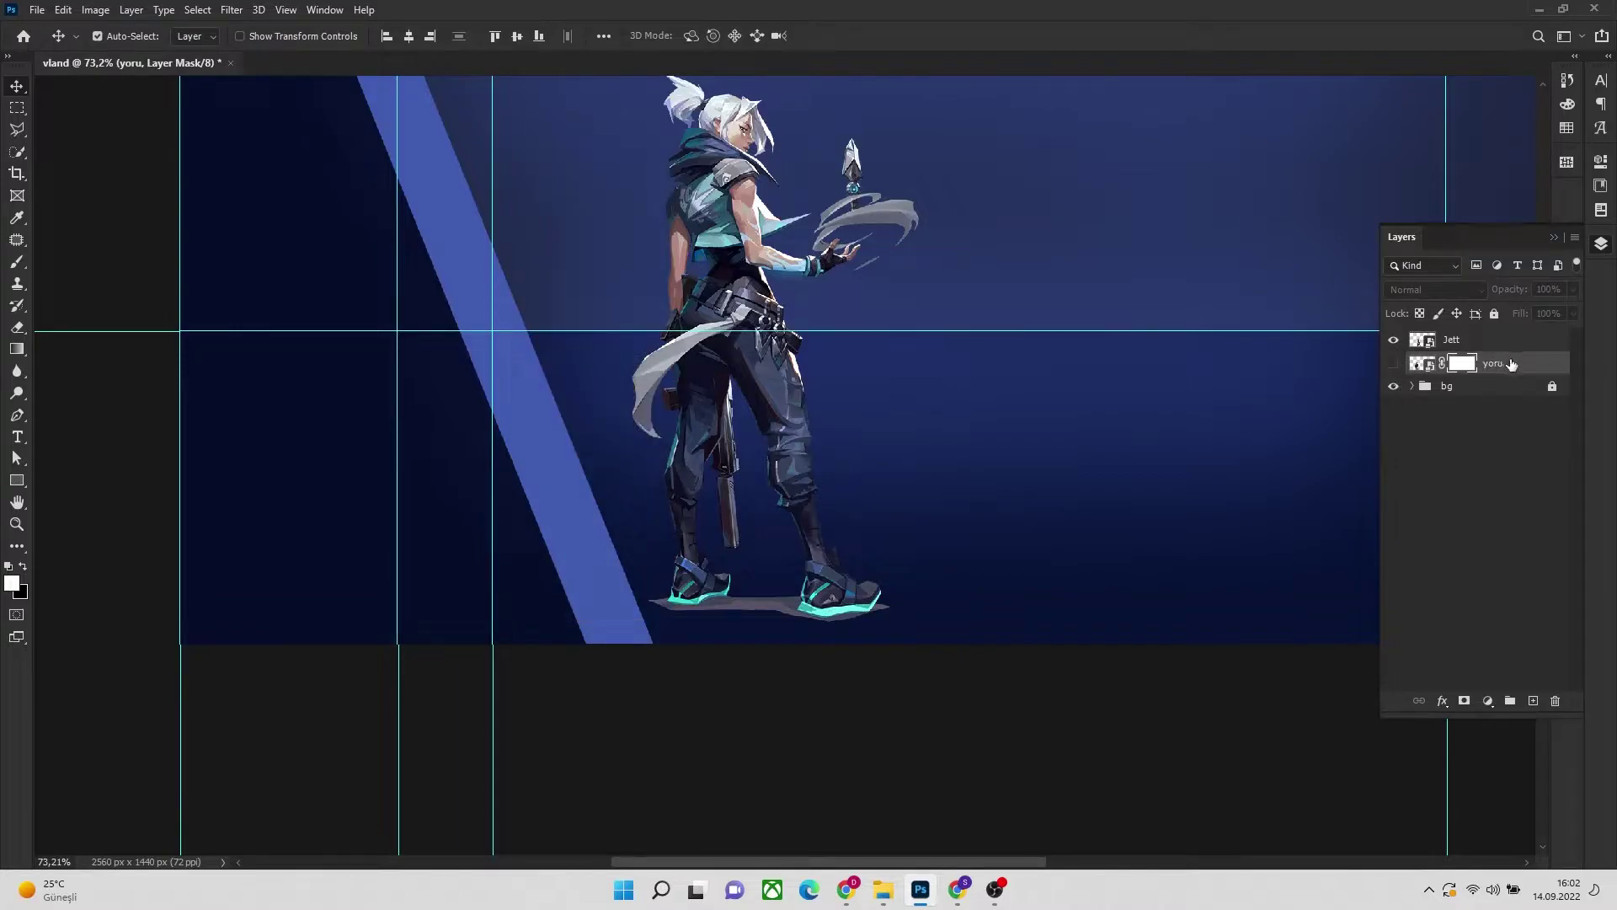
pyautogui.click(1484, 344)
pyautogui.click(1394, 340)
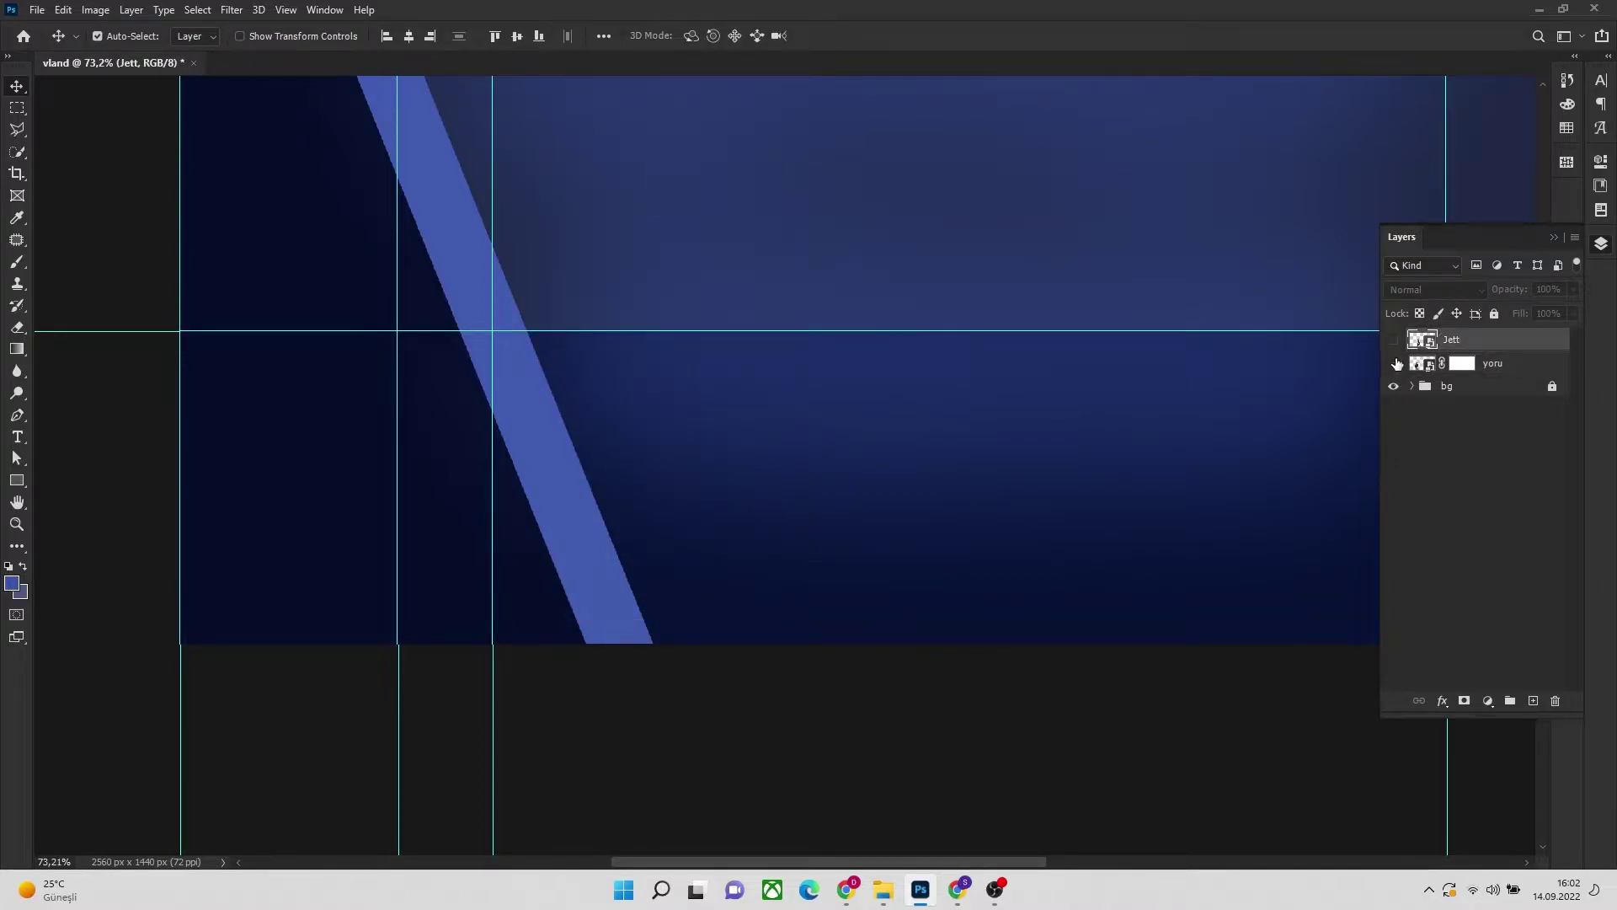
pyautogui.click(1393, 363)
pyautogui.click(1503, 366)
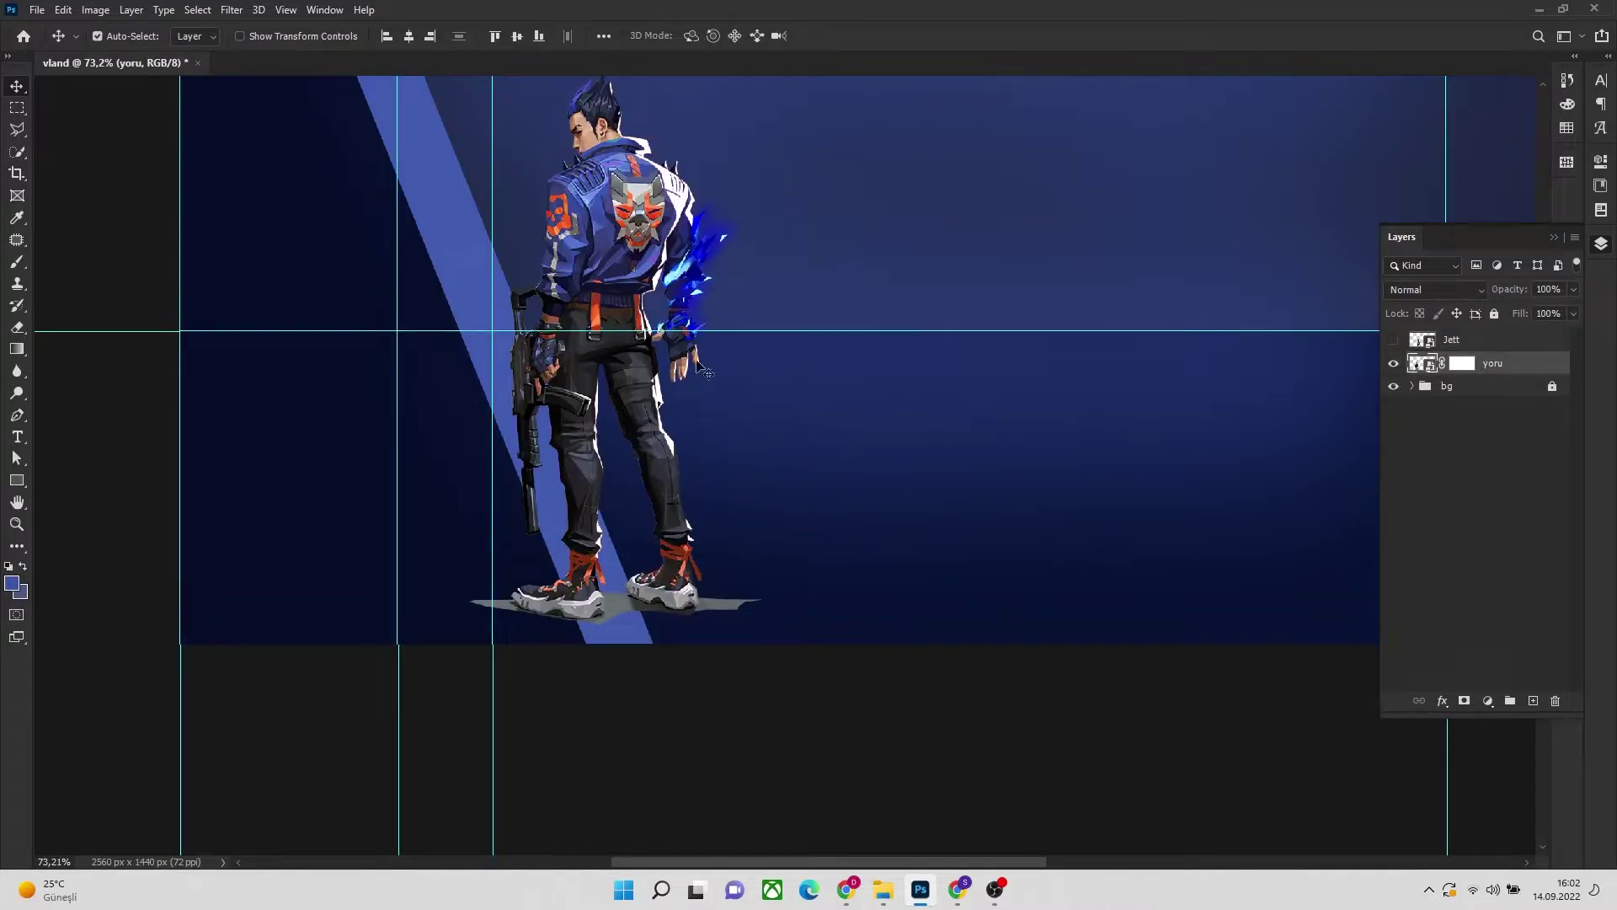
# Set up a hard-edged 67 px brush on yoru's layer mask.
pyautogui.click(18, 262)
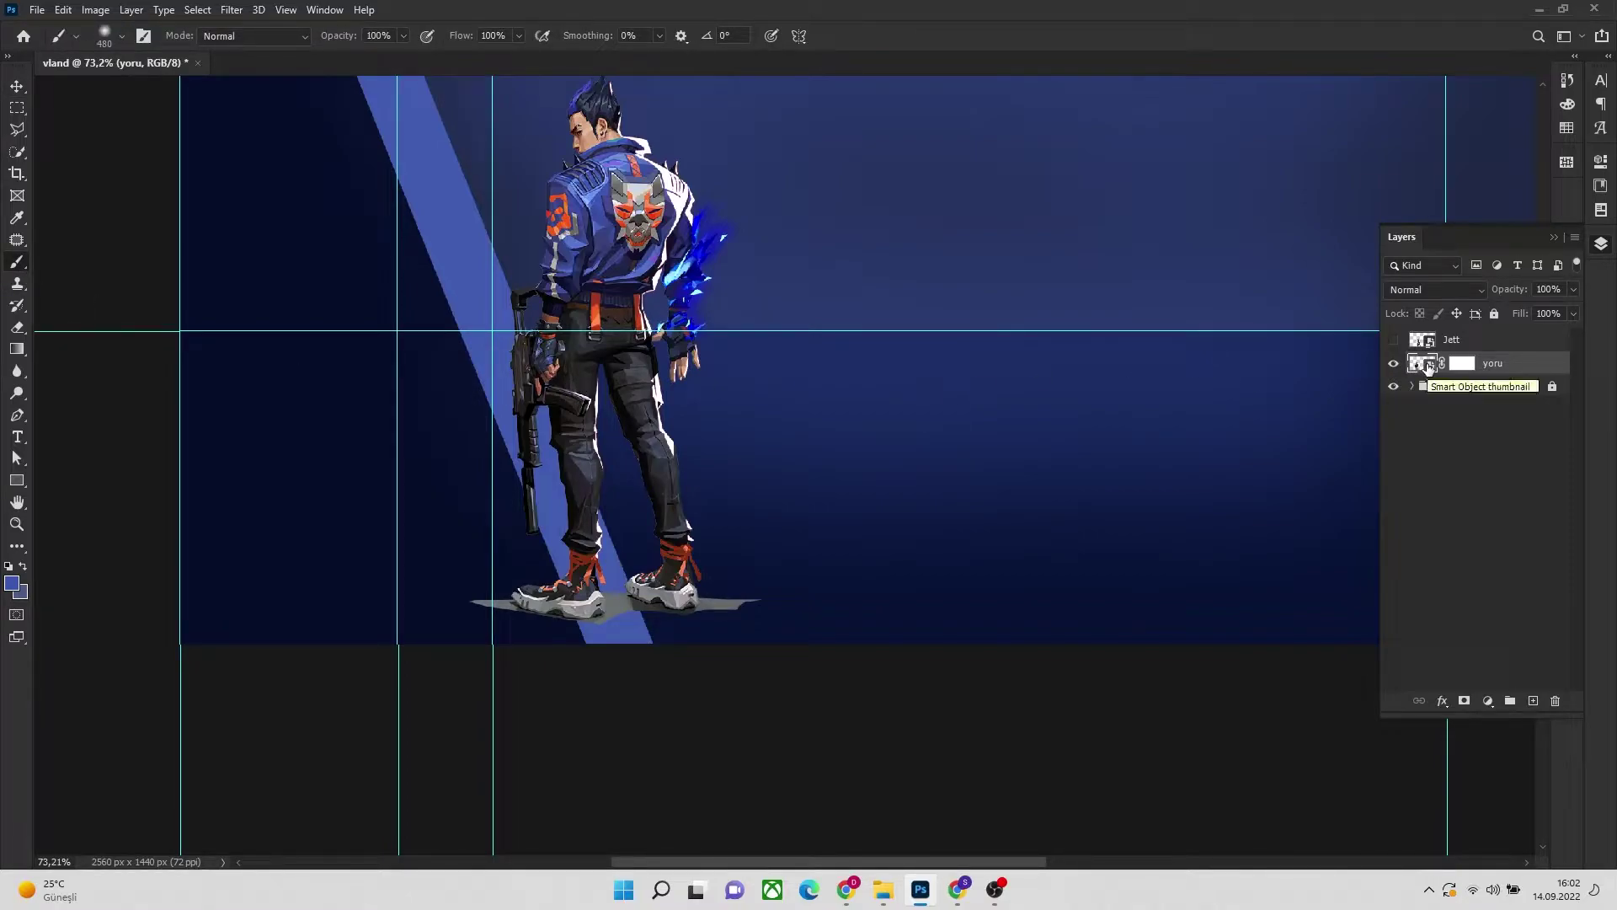
pyautogui.click(1462, 363)
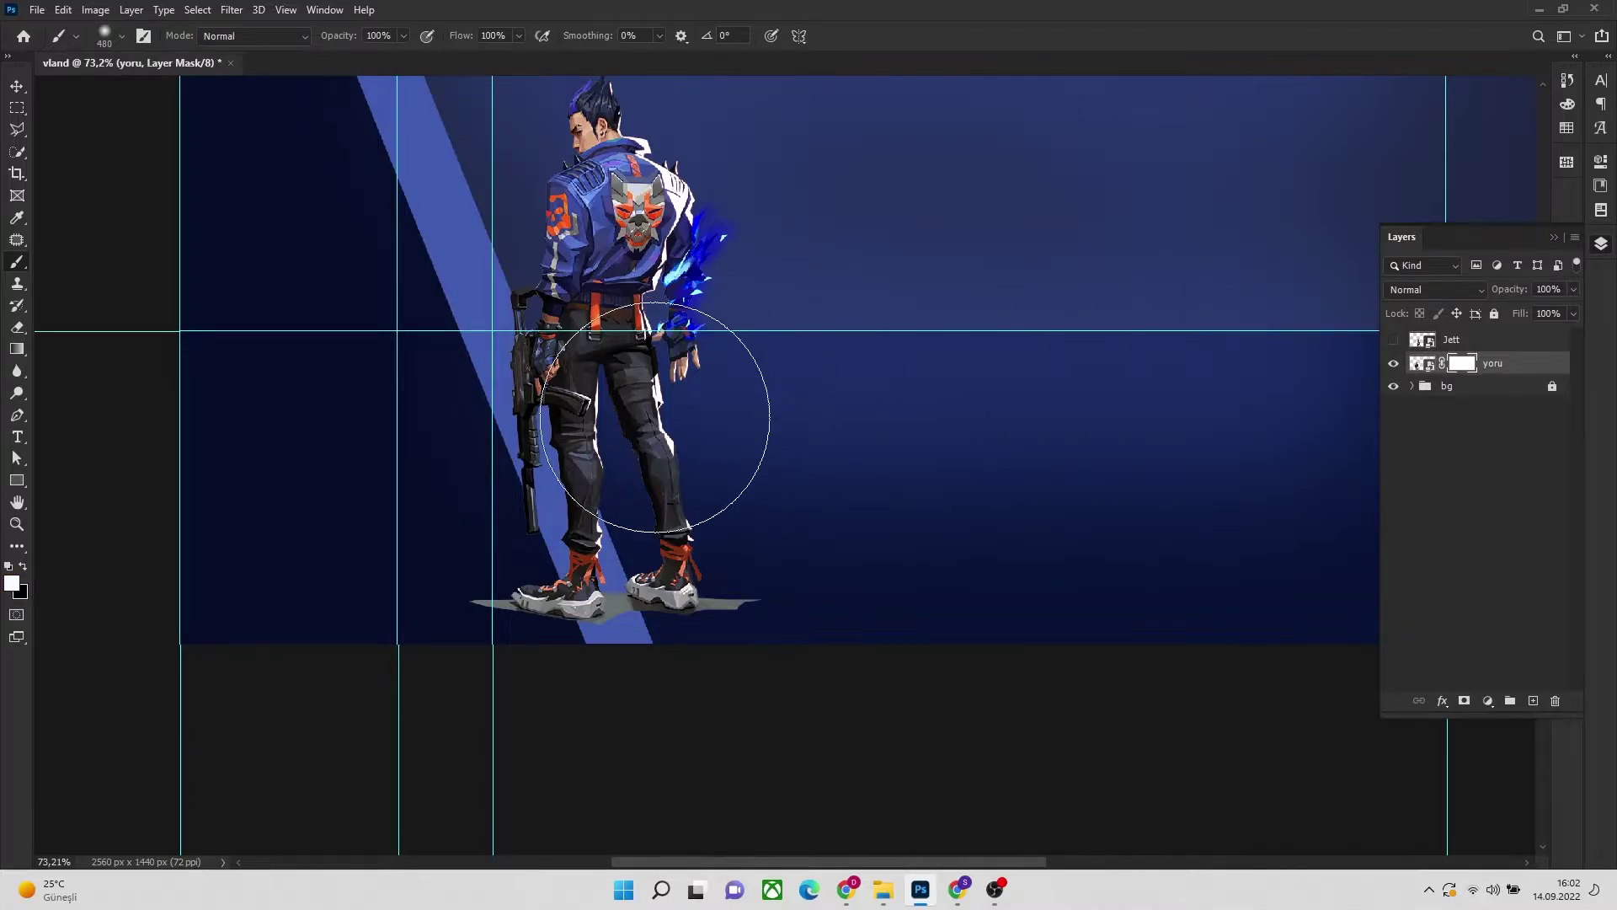
pyautogui.rightClick(670, 465)
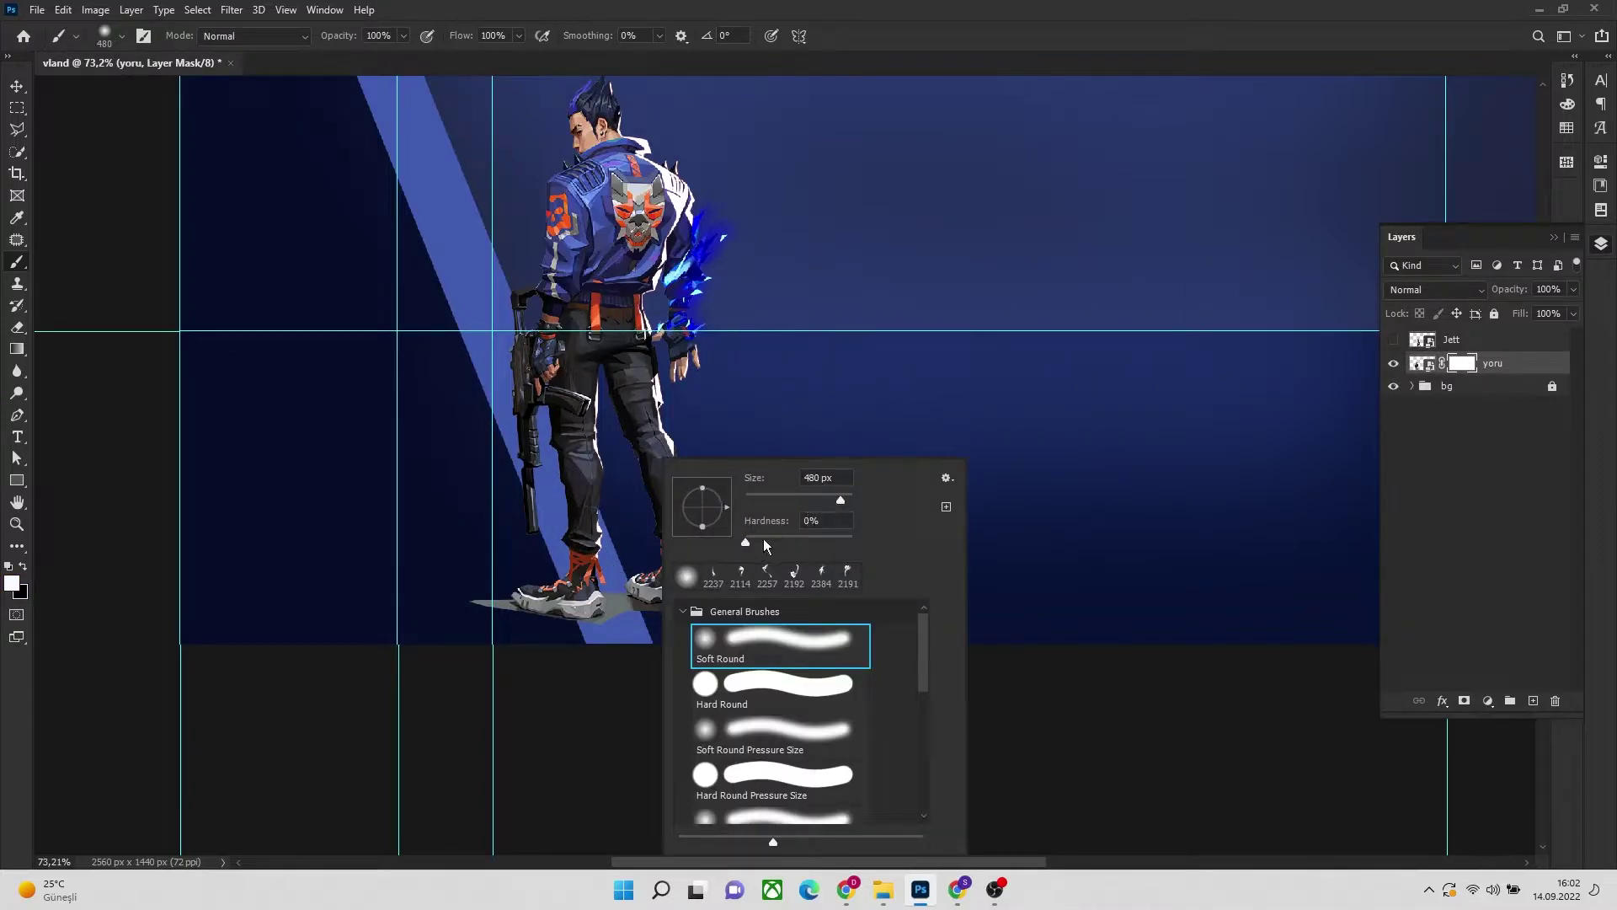
pyautogui.moveTo(745, 543); pyautogui.dragTo(800, 543)
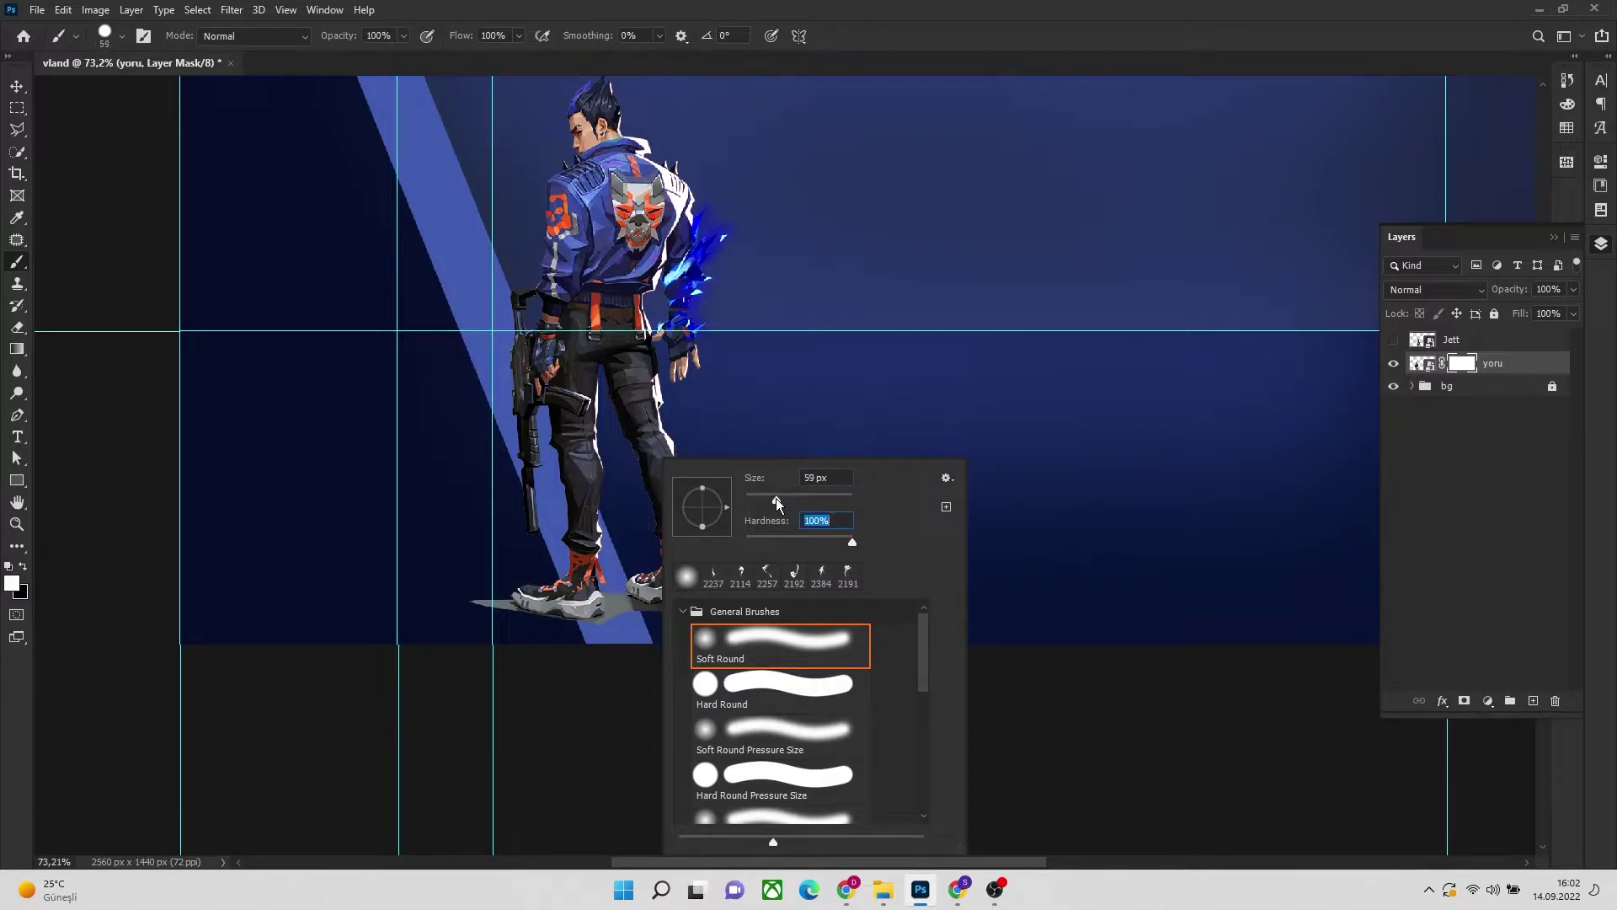
pyautogui.moveTo(772, 497); pyautogui.dragTo(783, 498)
pyautogui.click(500, 351)
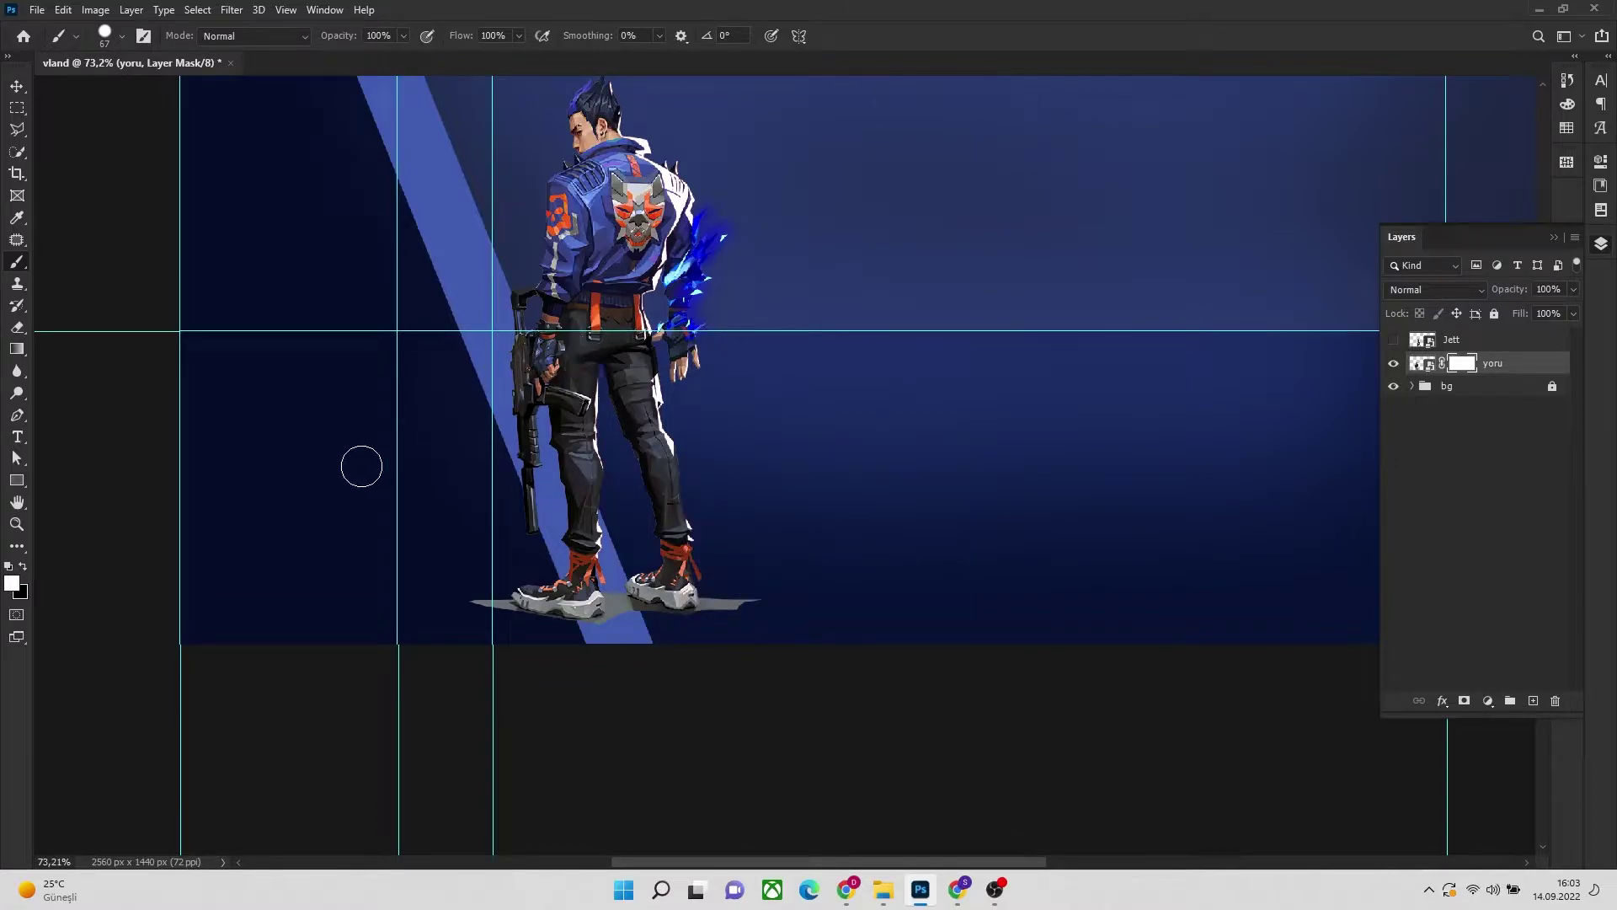
# Paint black on yoru's mask to hide his waist and legs below the guide.
pyautogui.click(23, 566)
pyautogui.moveTo(528, 349)
pyautogui.mouseDown()
pyautogui.moveTo(742, 348)
pyautogui.moveTo(732, 366)
pyautogui.mouseUp()
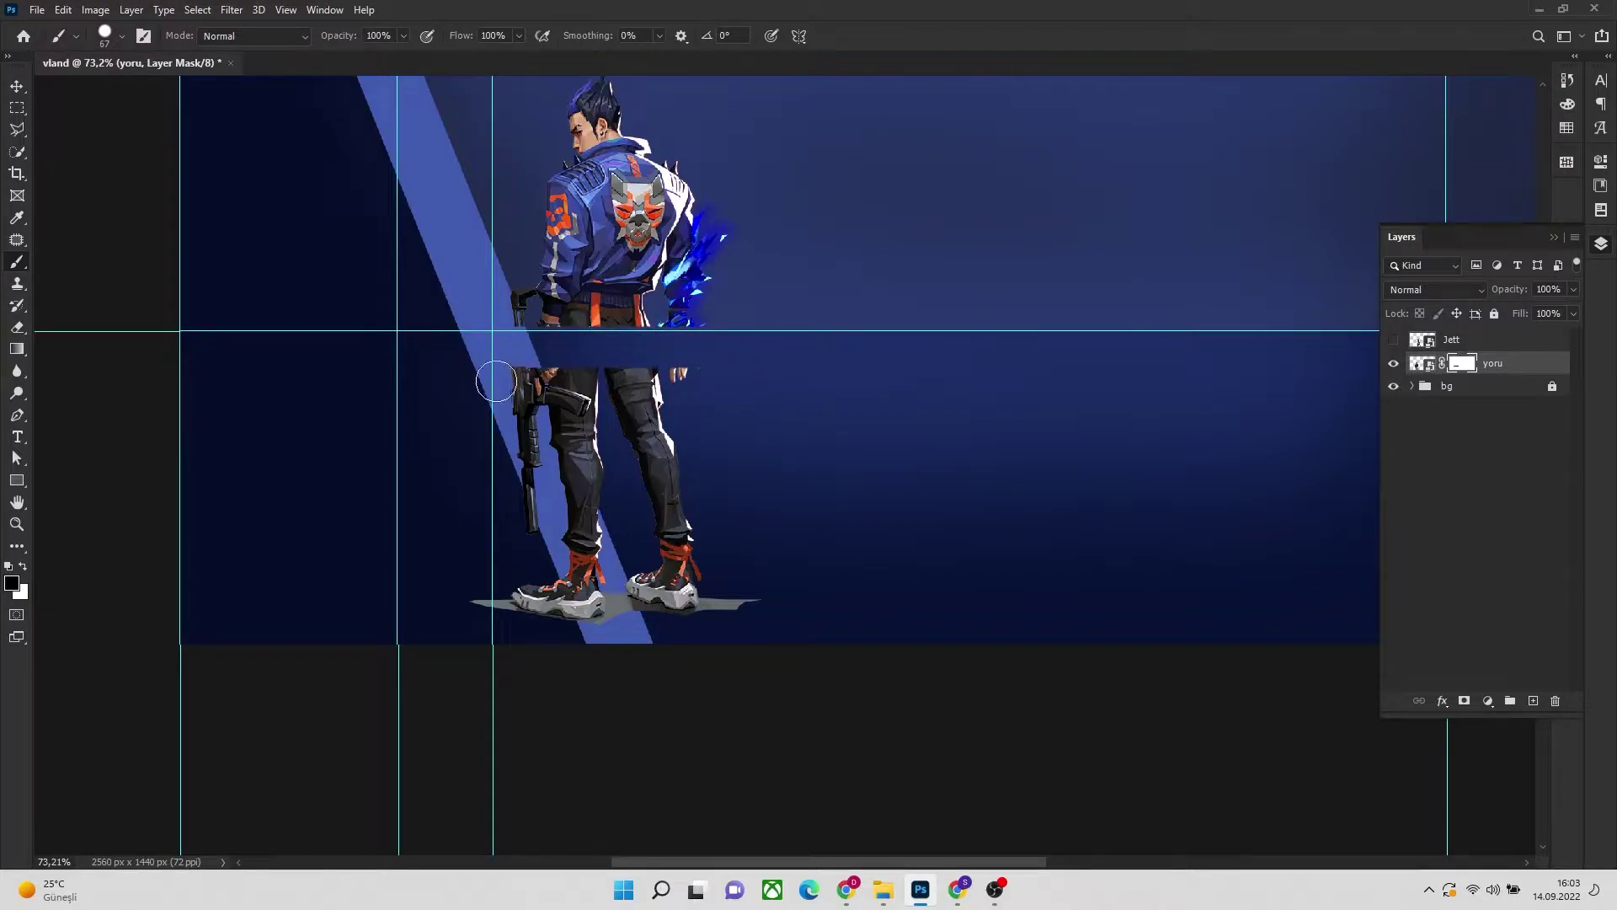
pyautogui.moveTo(496, 382)
pyautogui.mouseDown()
pyautogui.moveTo(729, 375)
pyautogui.moveTo(722, 409)
pyautogui.moveTo(485, 475)
pyautogui.moveTo(632, 480)
pyautogui.moveTo(665, 539)
pyautogui.moveTo(531, 588)
pyautogui.moveTo(600, 610)
pyautogui.moveTo(726, 577)
pyautogui.mouseUp()
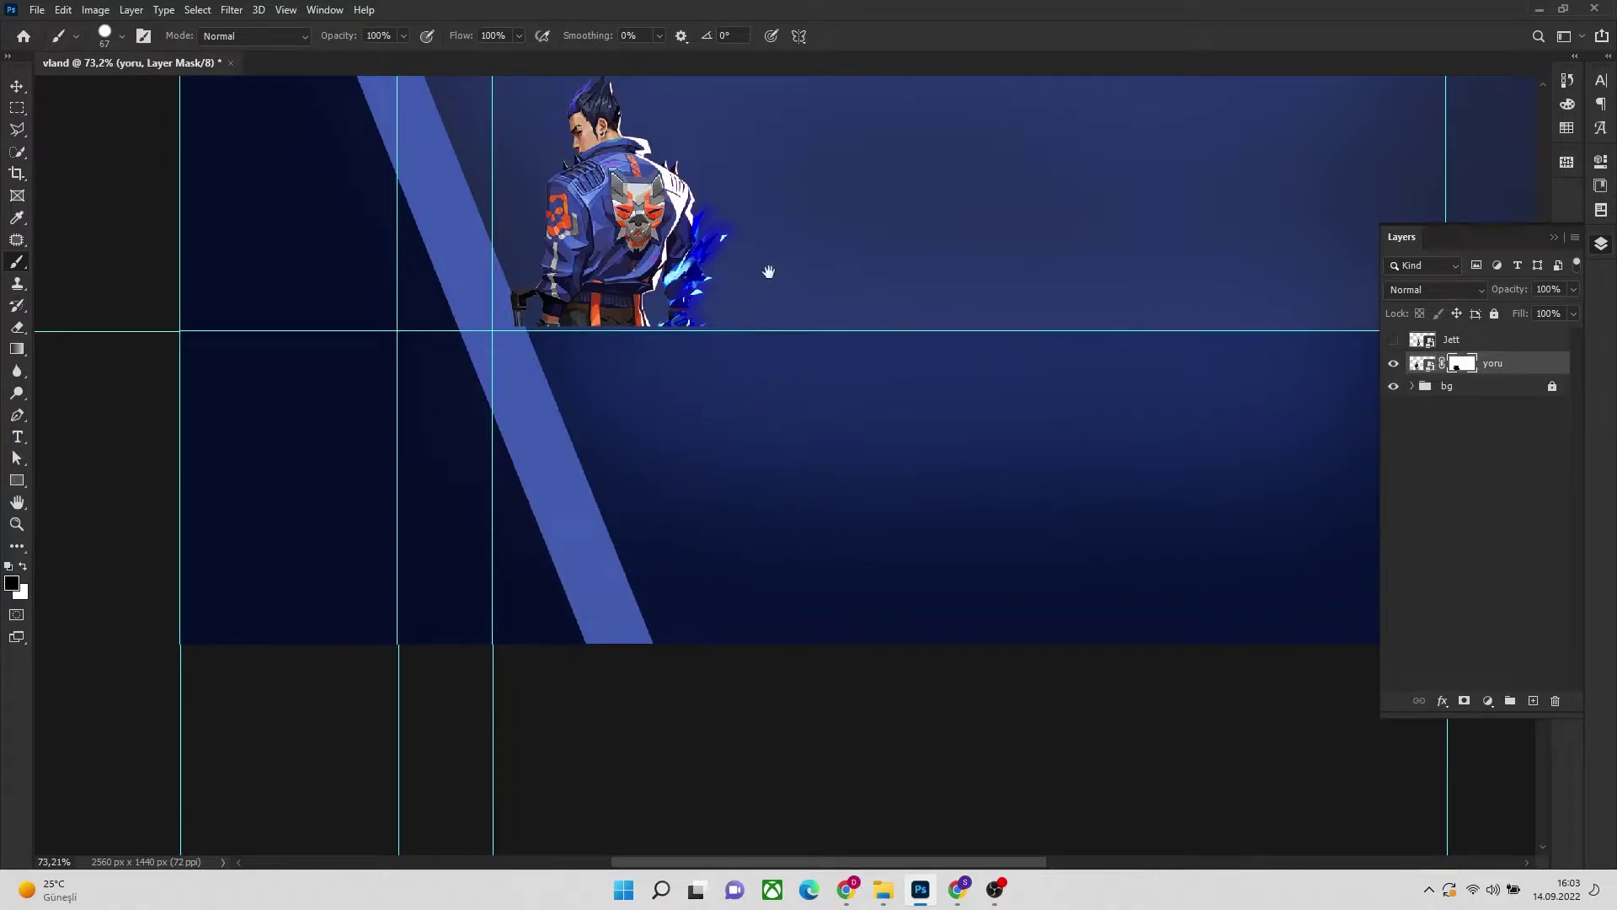
pyautogui.moveTo(768, 271); pyautogui.dragTo(746, 332)
pyautogui.scroll(1, 655, 373)
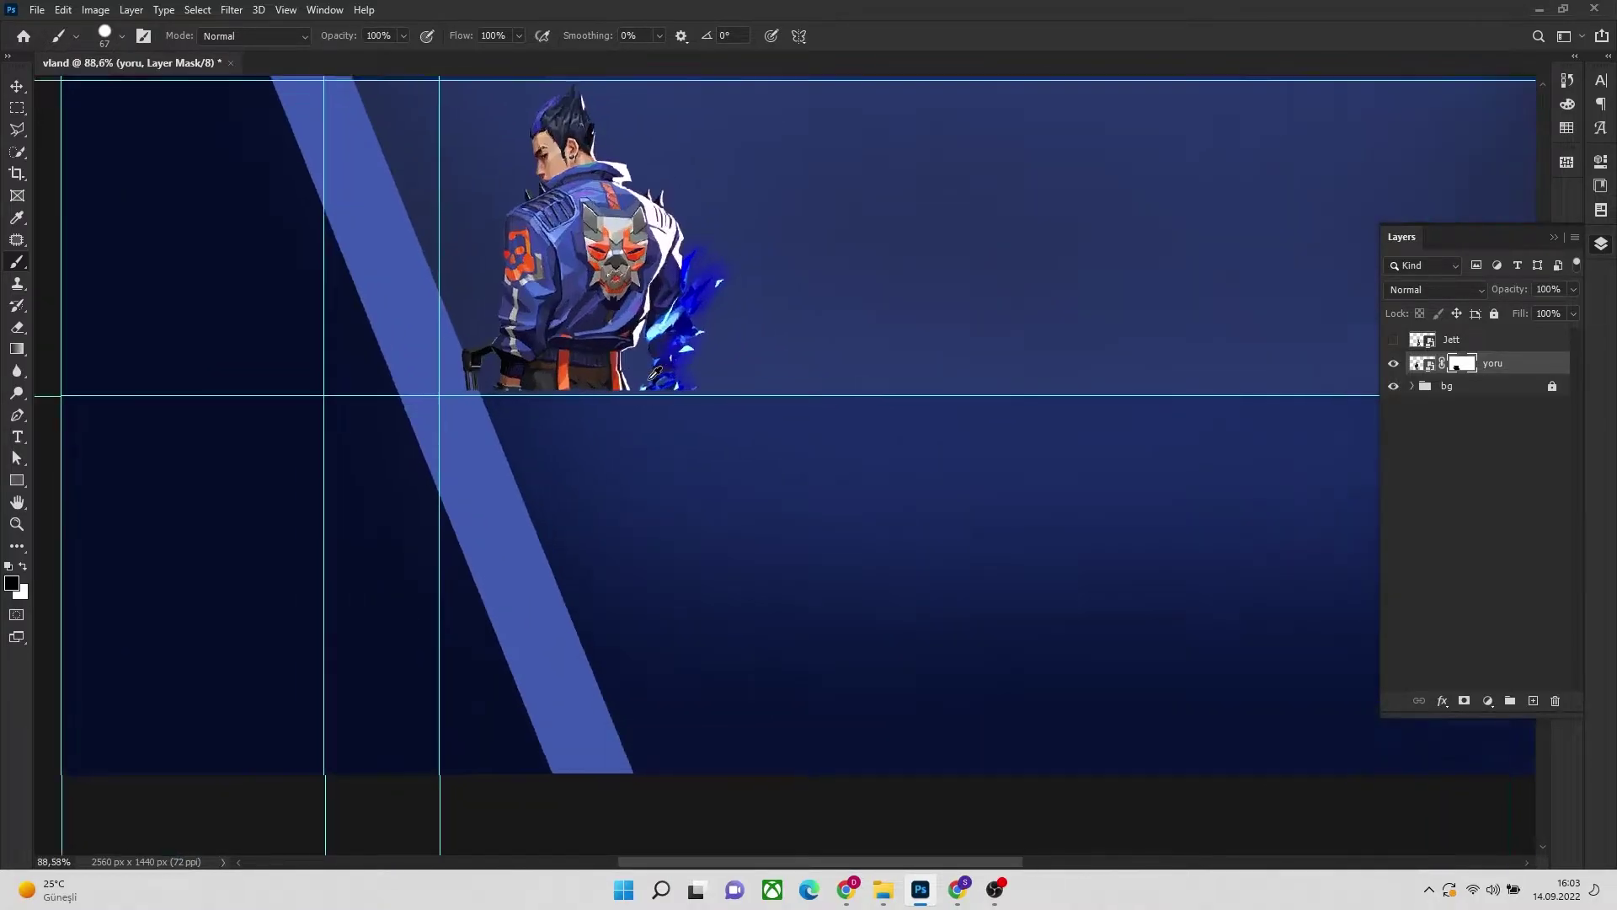
pyautogui.scroll(2, 655, 373)
pyautogui.scroll(1, 640, 396)
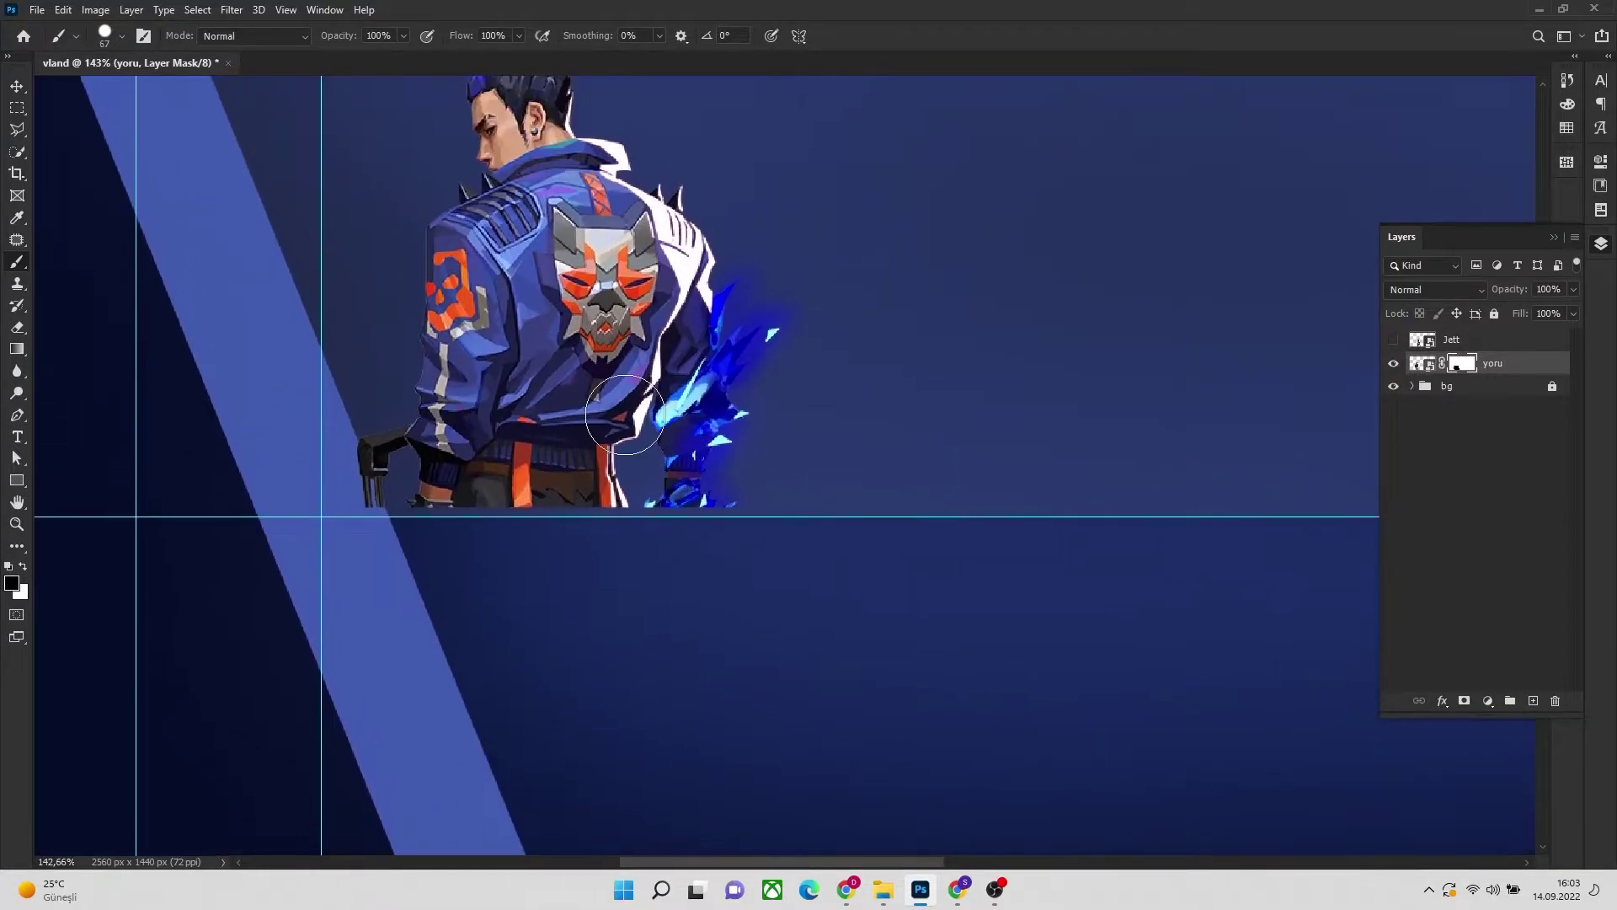
# Free-transform yoru and nudge the waist-up figure slightly right and up above the guide.
pyautogui.hotkey('ctrl', 't')
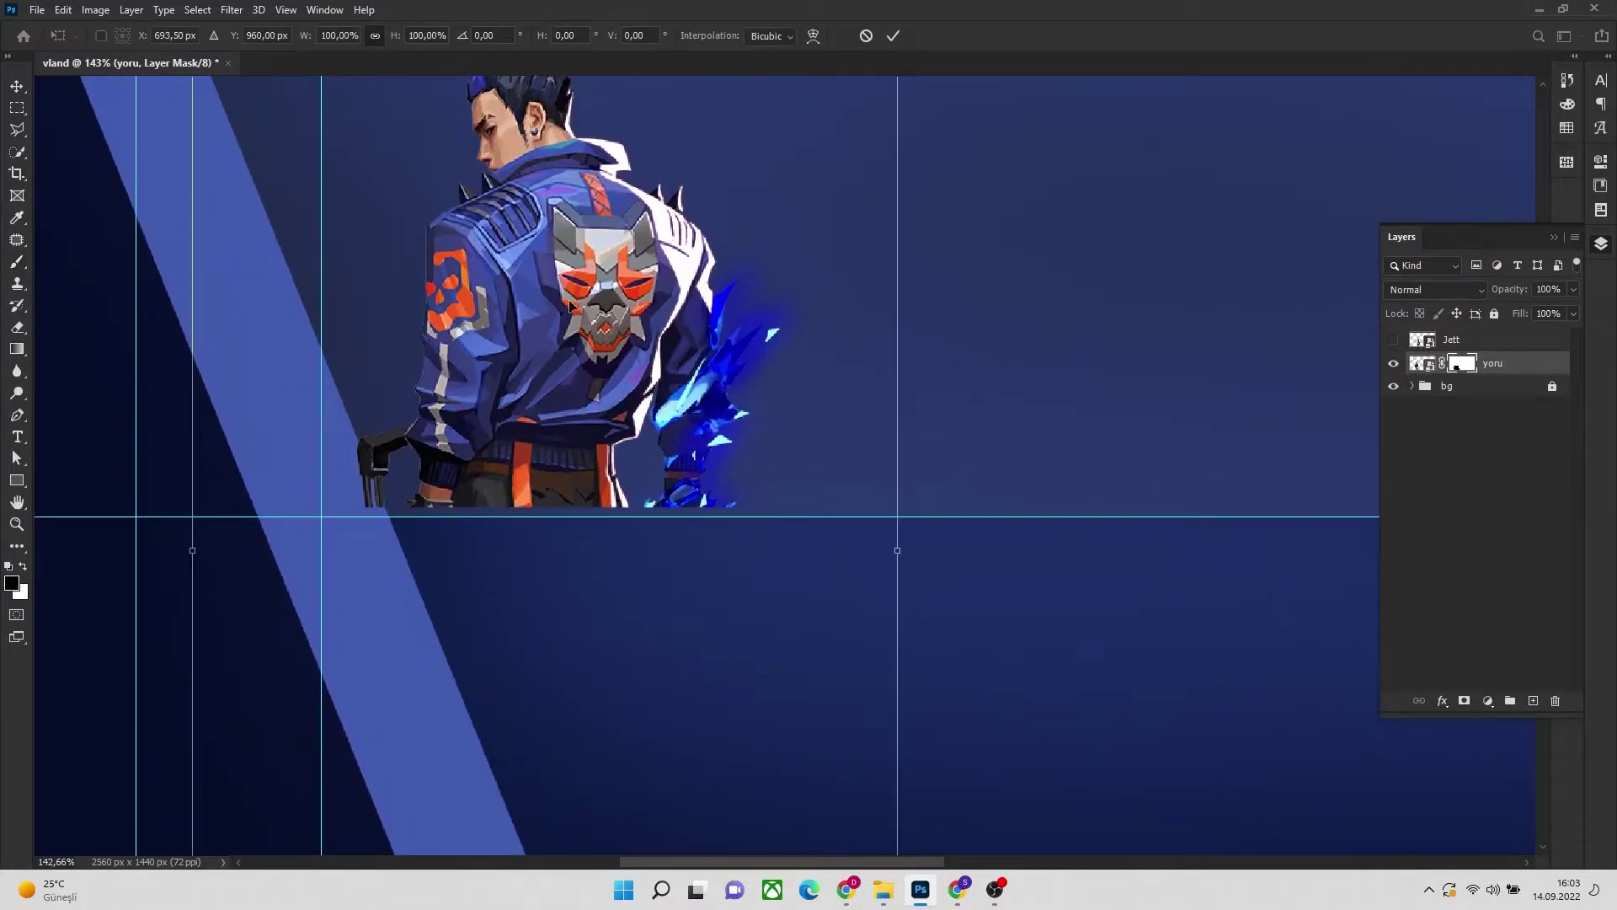
pyautogui.moveTo(571, 305); pyautogui.dragTo(596, 318)
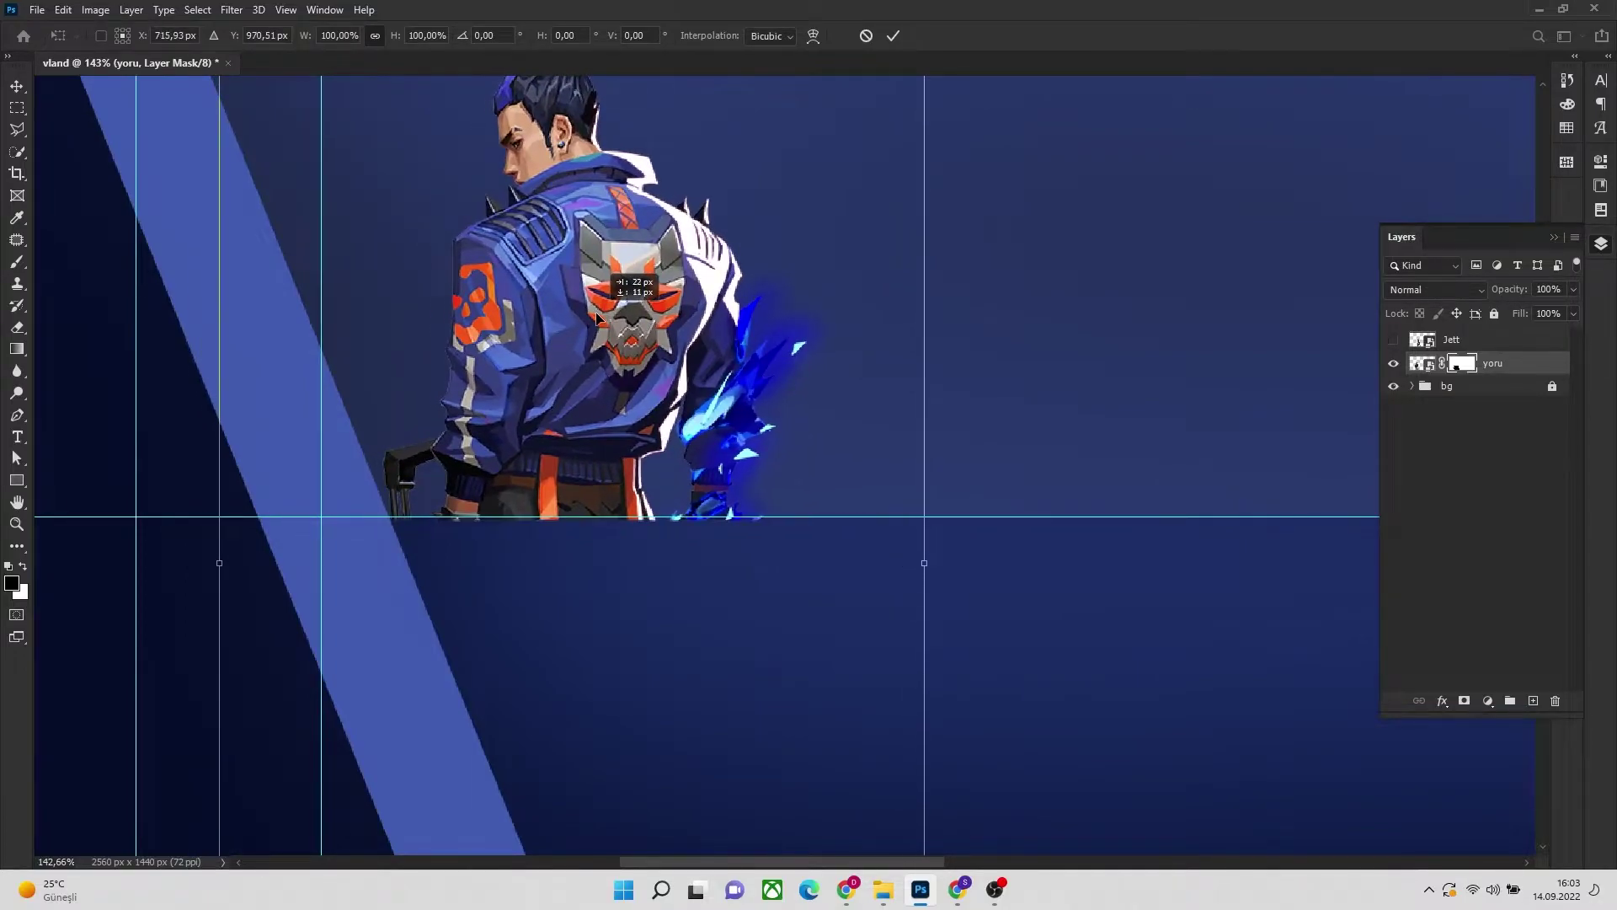
pyautogui.moveTo(682, 434); pyautogui.dragTo(681, 430)
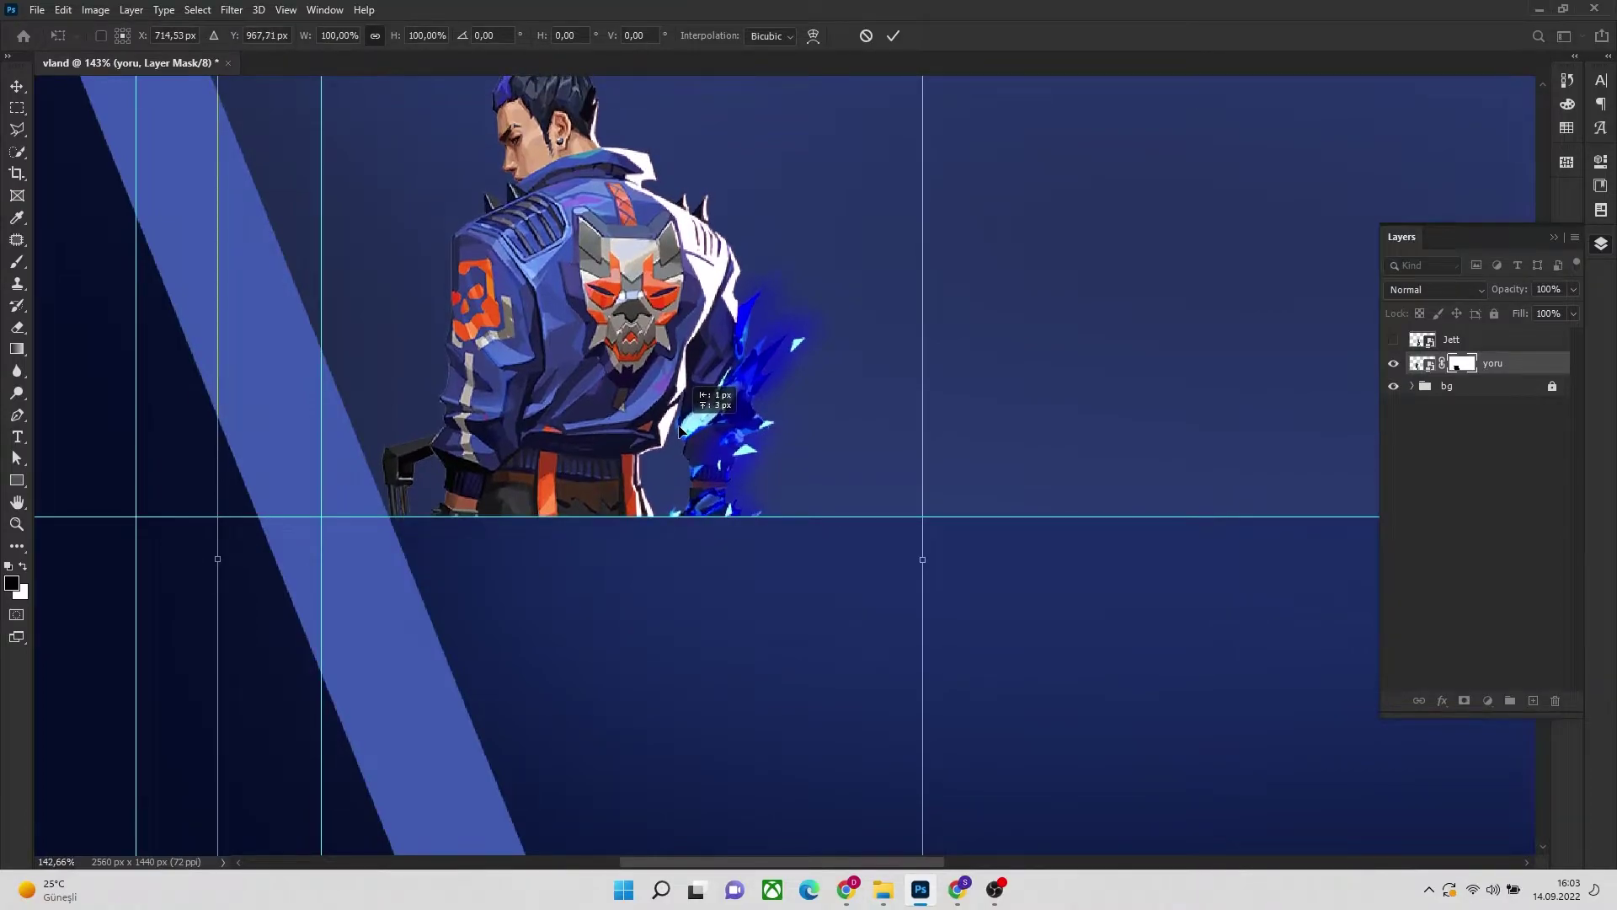
pyautogui.scroll(-3, 838, 421)
pyautogui.scroll(-1, 841, 427)
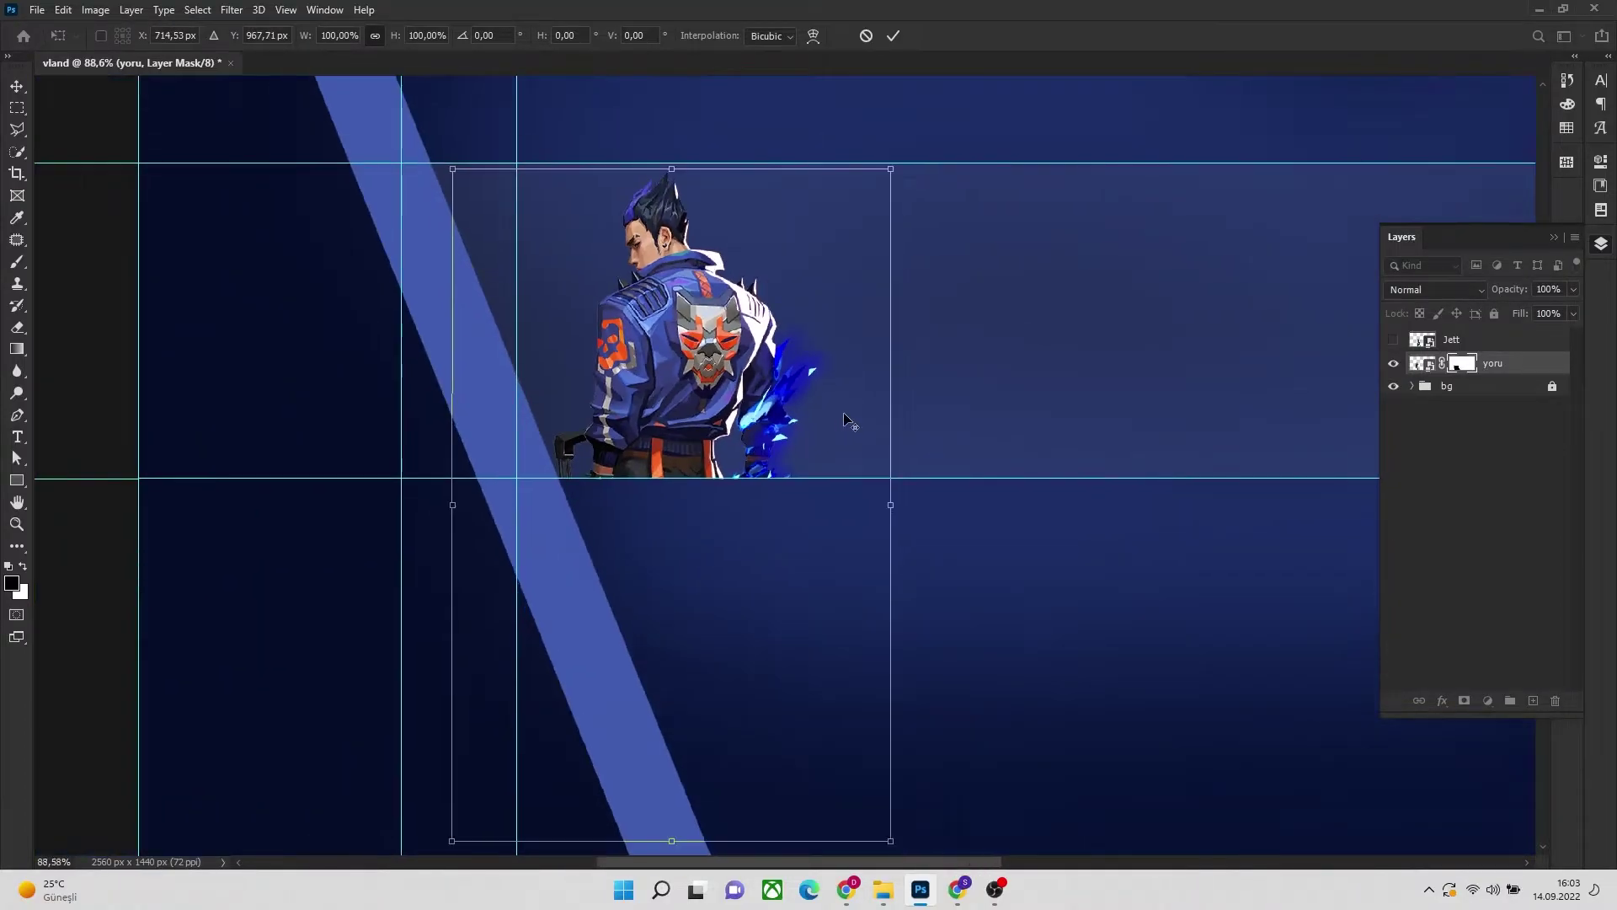
pyautogui.scroll(-1, 848, 426)
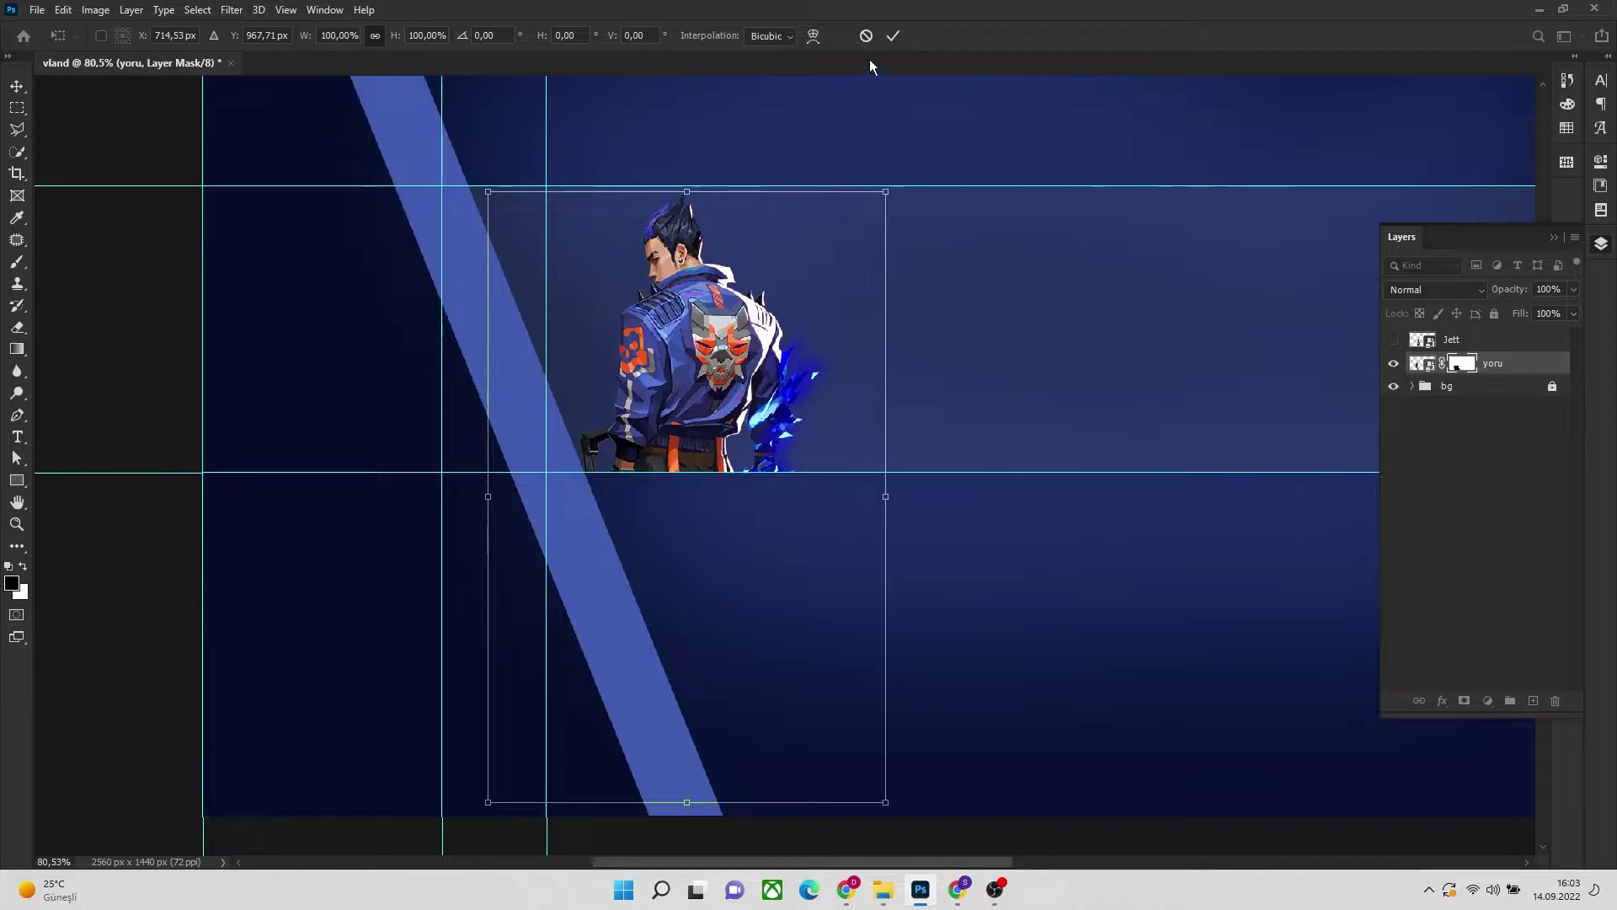
# Apply Yoru's new position, show Jett again and add a layer mask to her.
pyautogui.click(892, 35)
pyautogui.click(1393, 339)
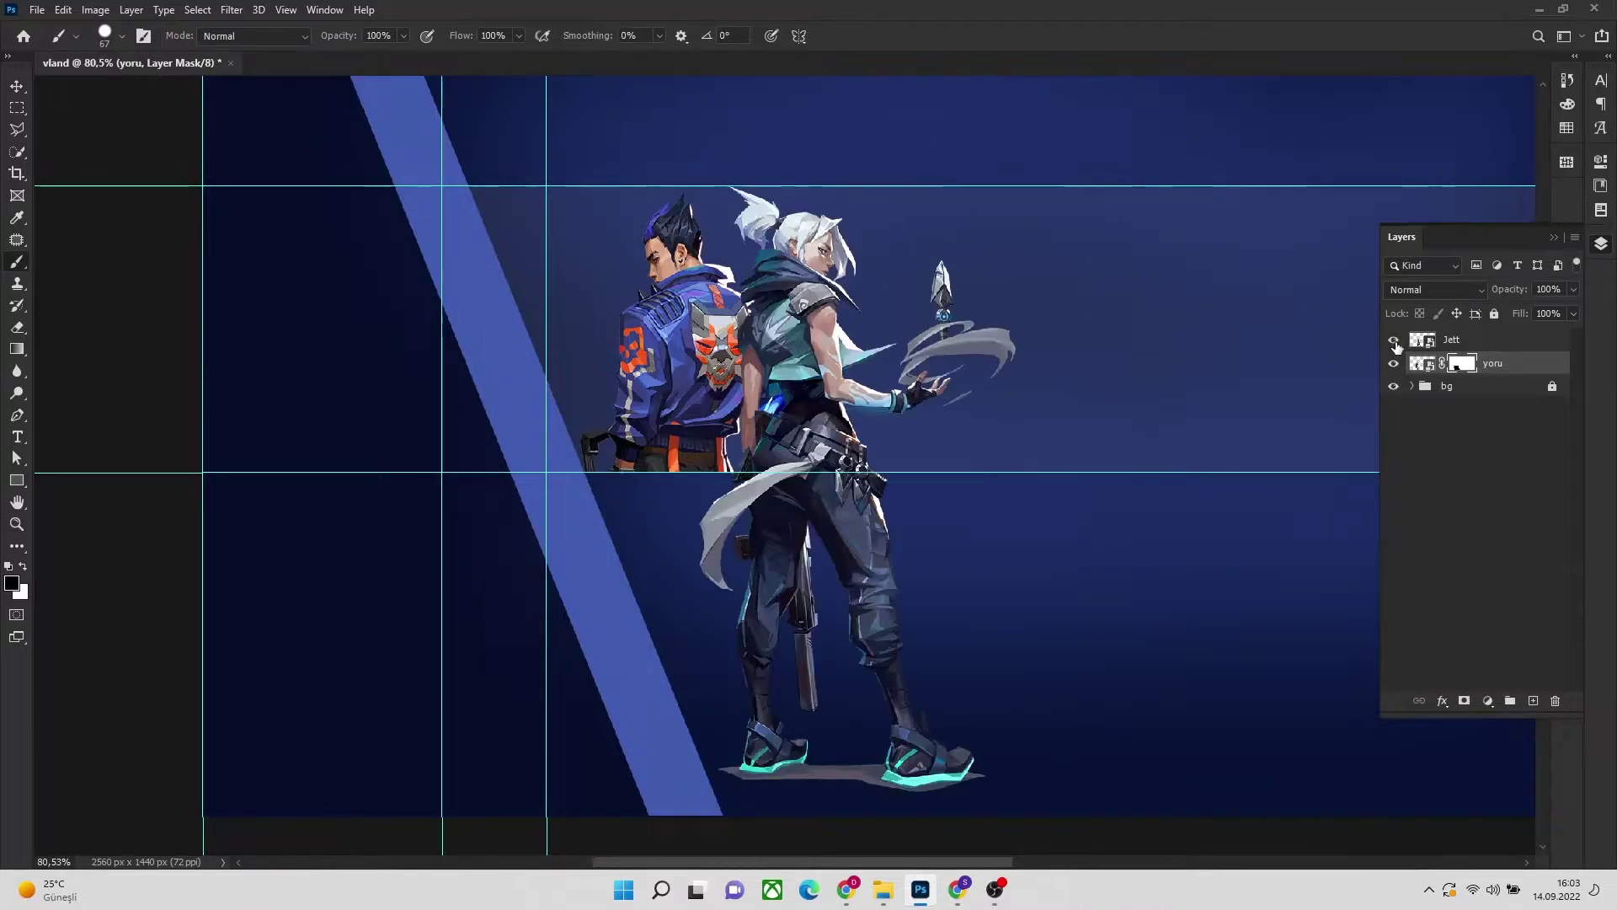
pyautogui.click(1451, 340)
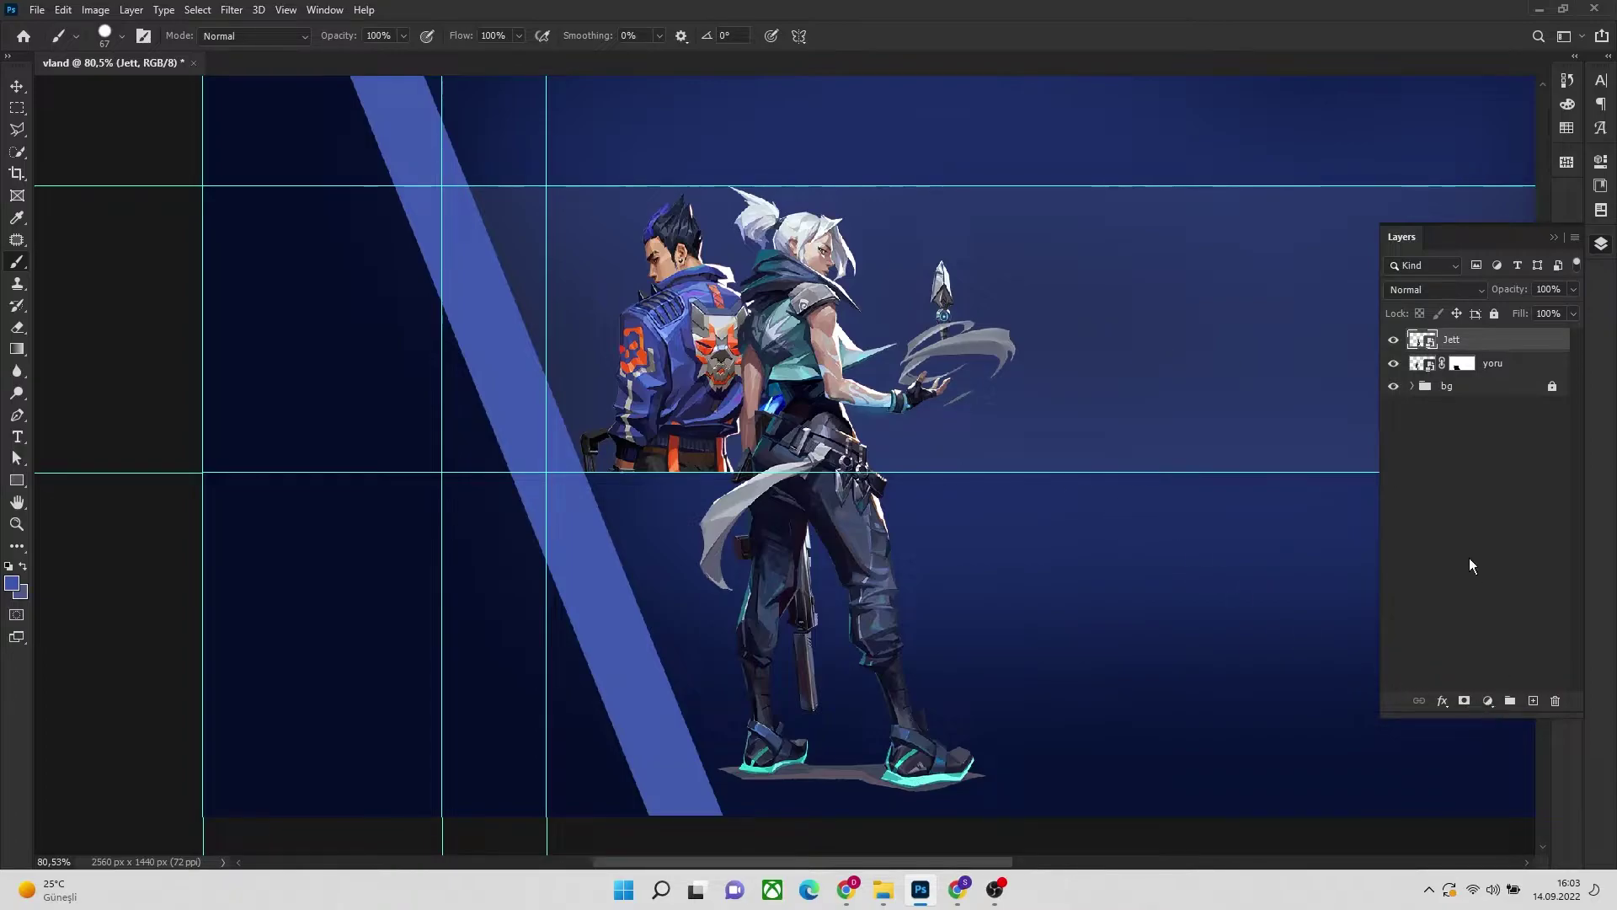
pyautogui.click(1465, 703)
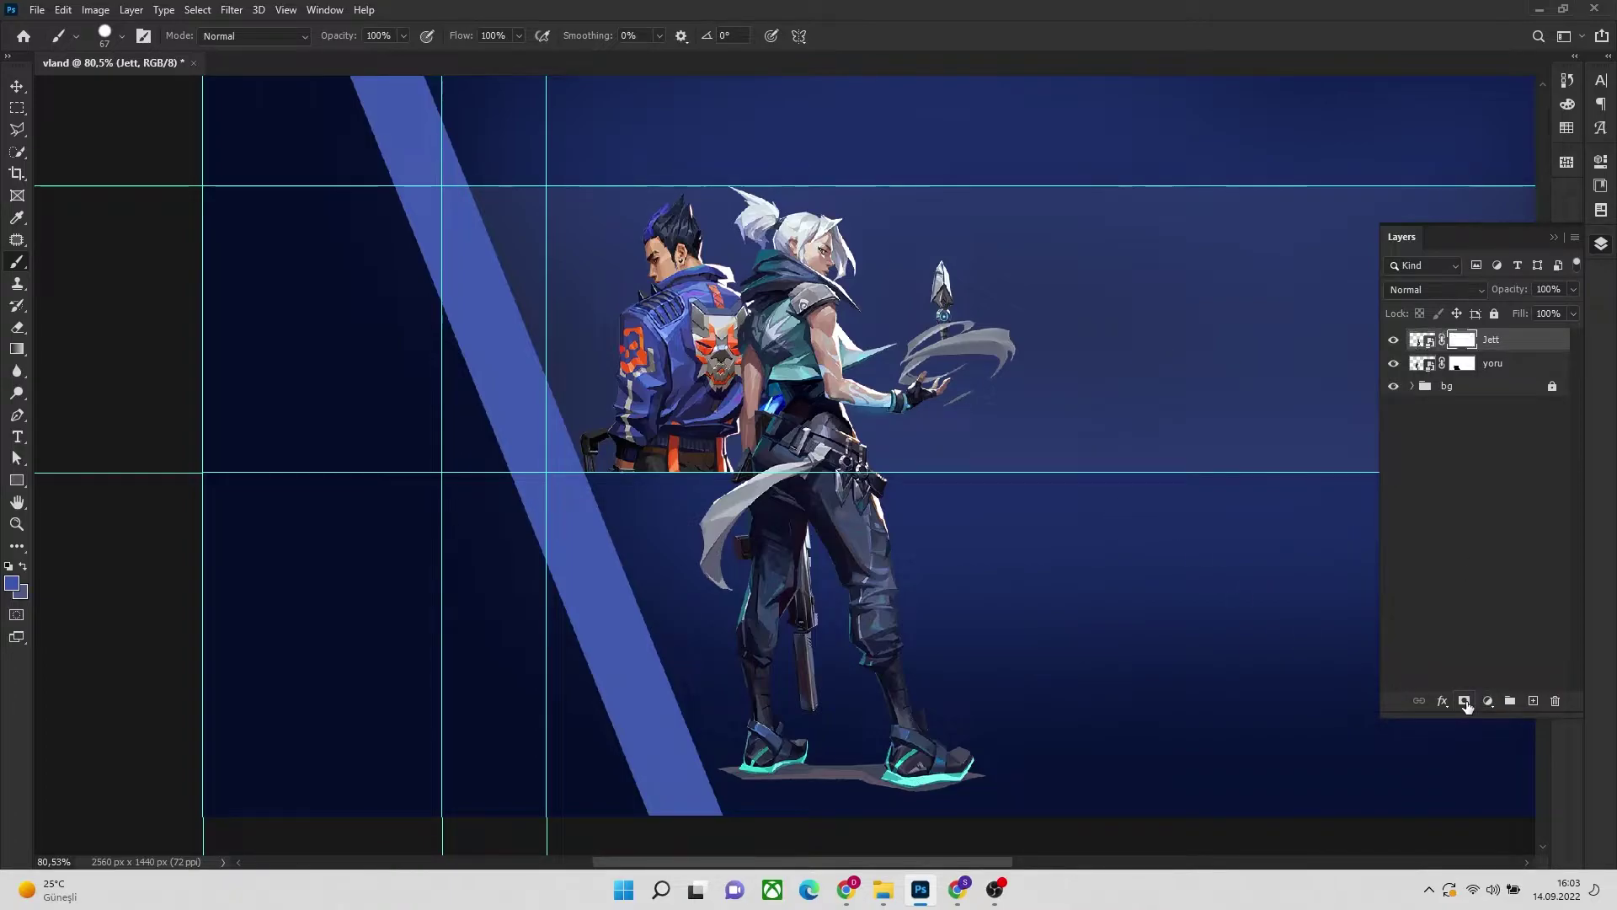
pyautogui.scroll(4, 725, 513)
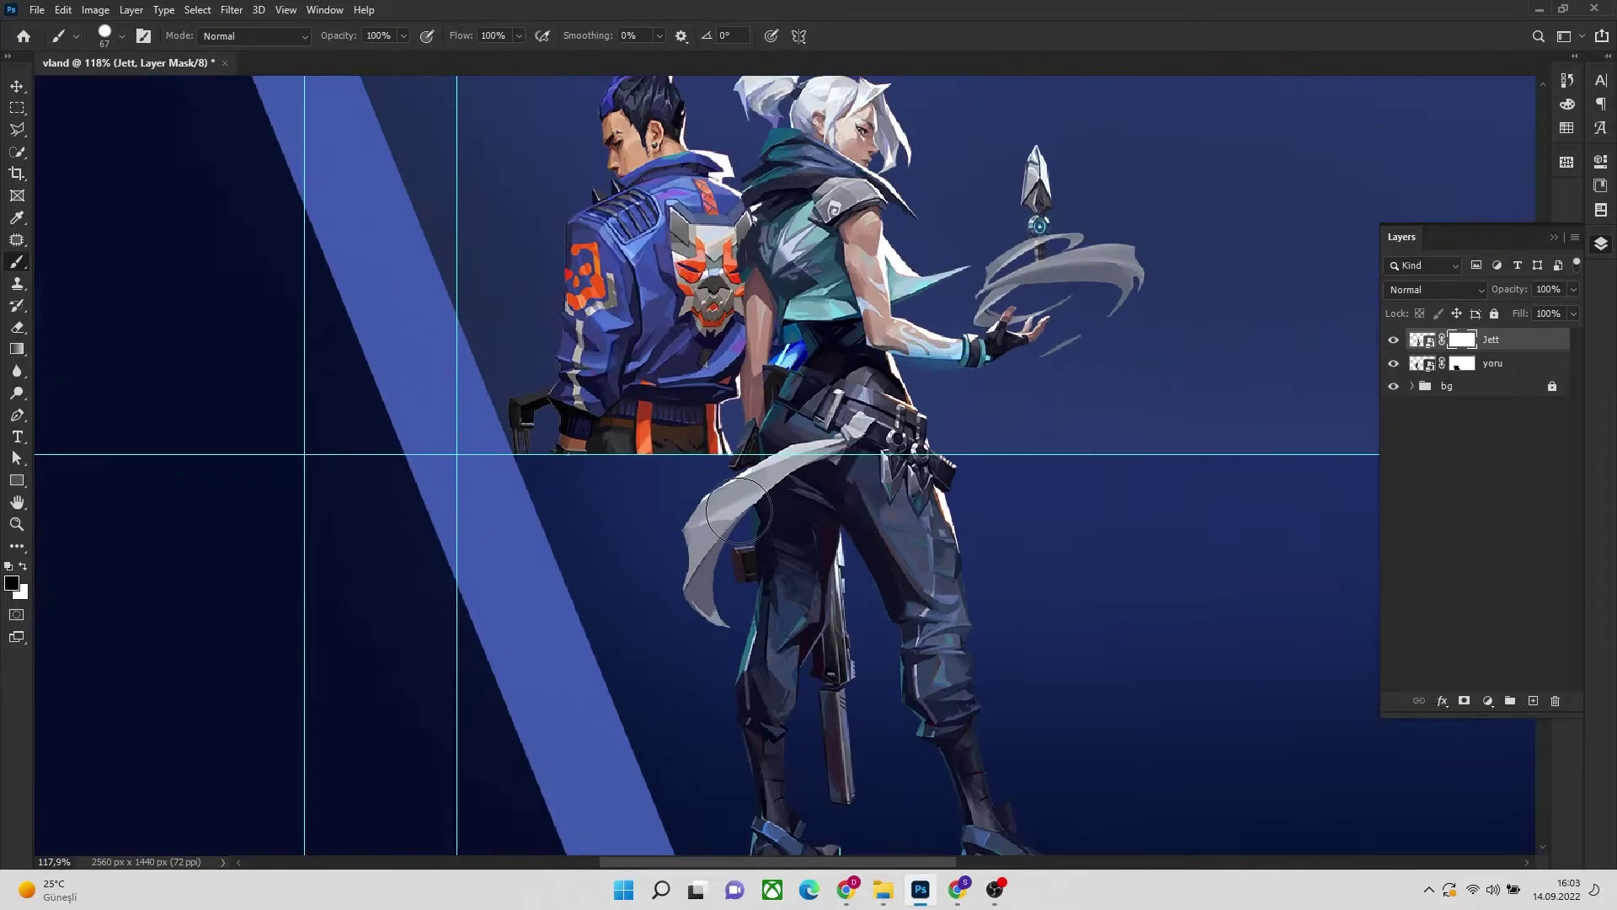
pyautogui.scroll(4, 716, 497)
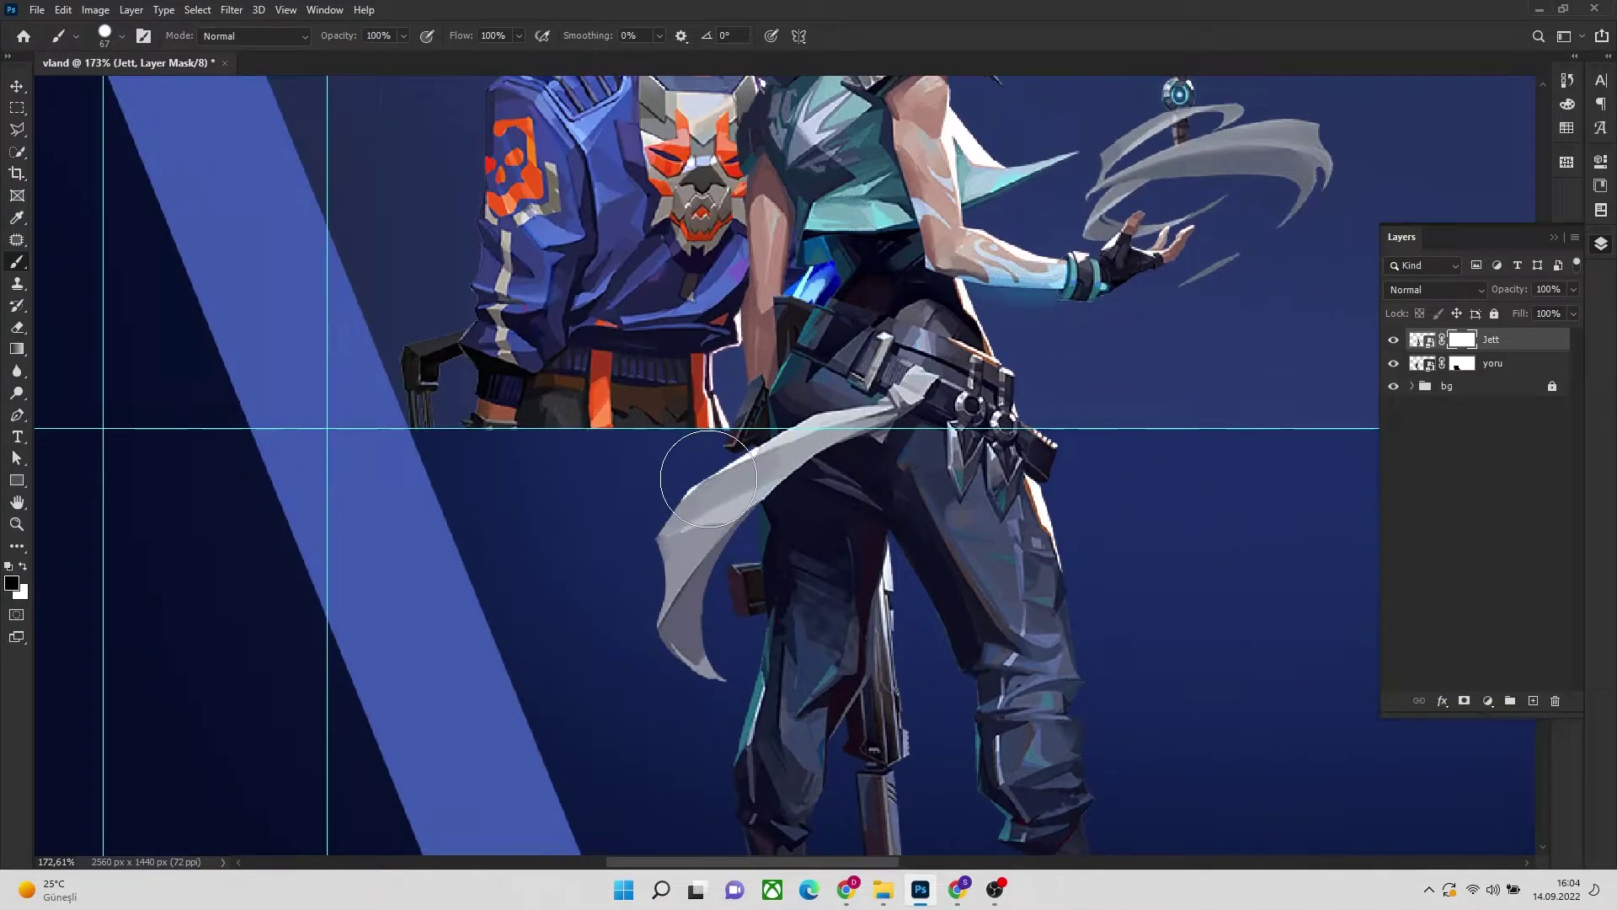
# Mask out Jett's lower legs, gun and white sash below the guide.
pyautogui.moveTo(709, 479); pyautogui.dragTo(1079, 473)
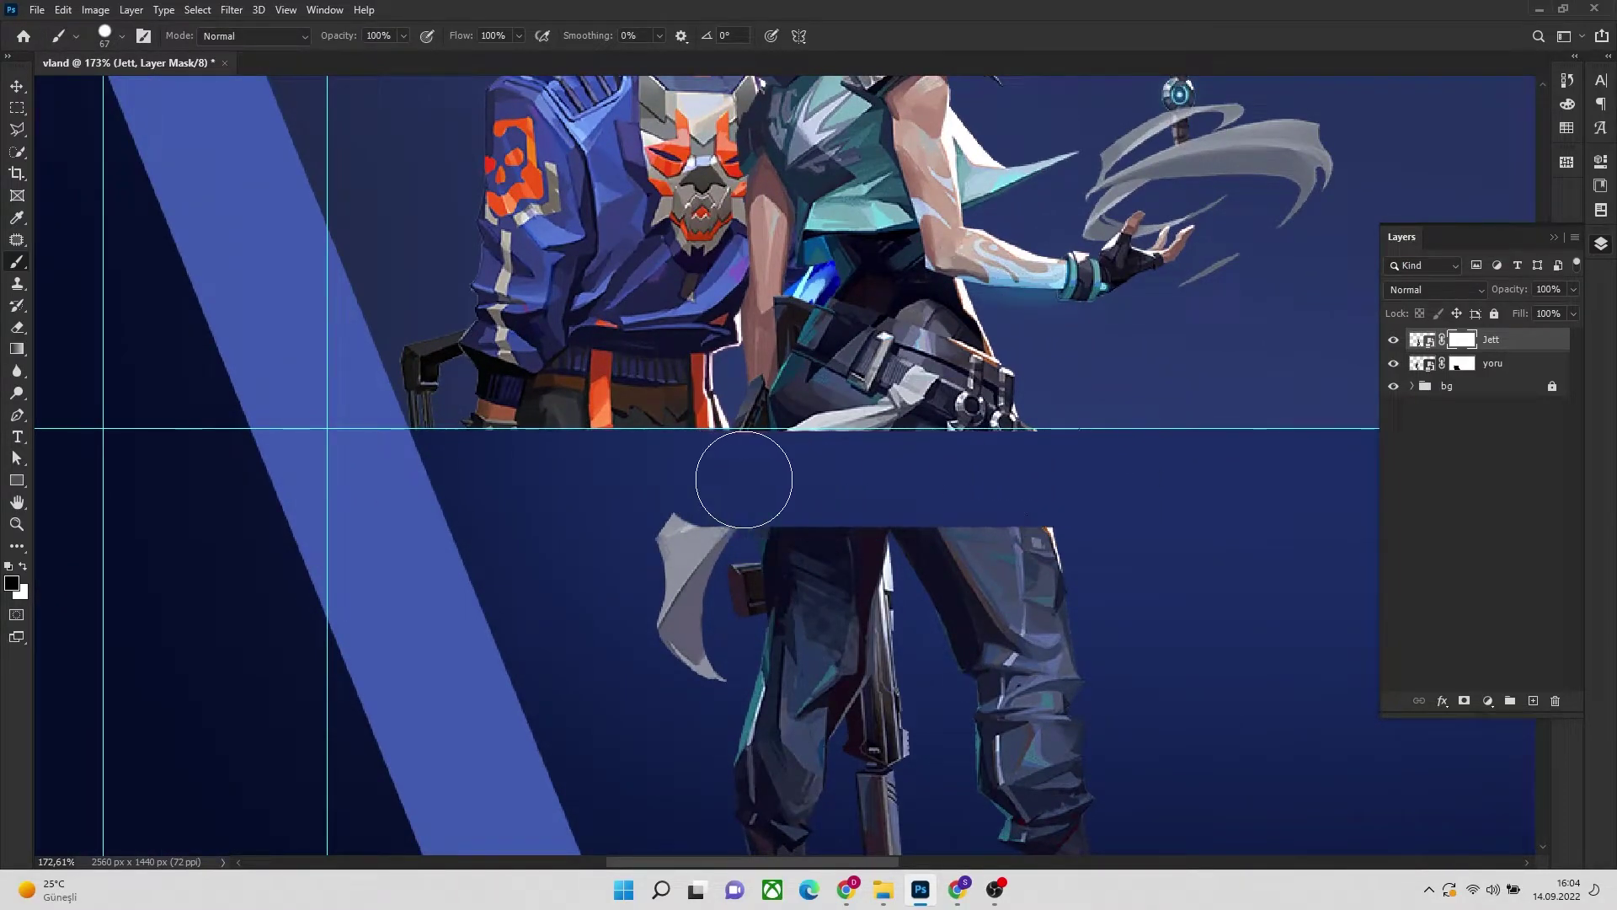
pyautogui.moveTo(740, 559)
pyautogui.mouseDown()
pyautogui.moveTo(685, 541)
pyautogui.moveTo(731, 673)
pyautogui.moveTo(1071, 542)
pyautogui.moveTo(980, 649)
pyautogui.moveTo(1011, 685)
pyautogui.moveTo(1130, 719)
pyautogui.mouseUp()
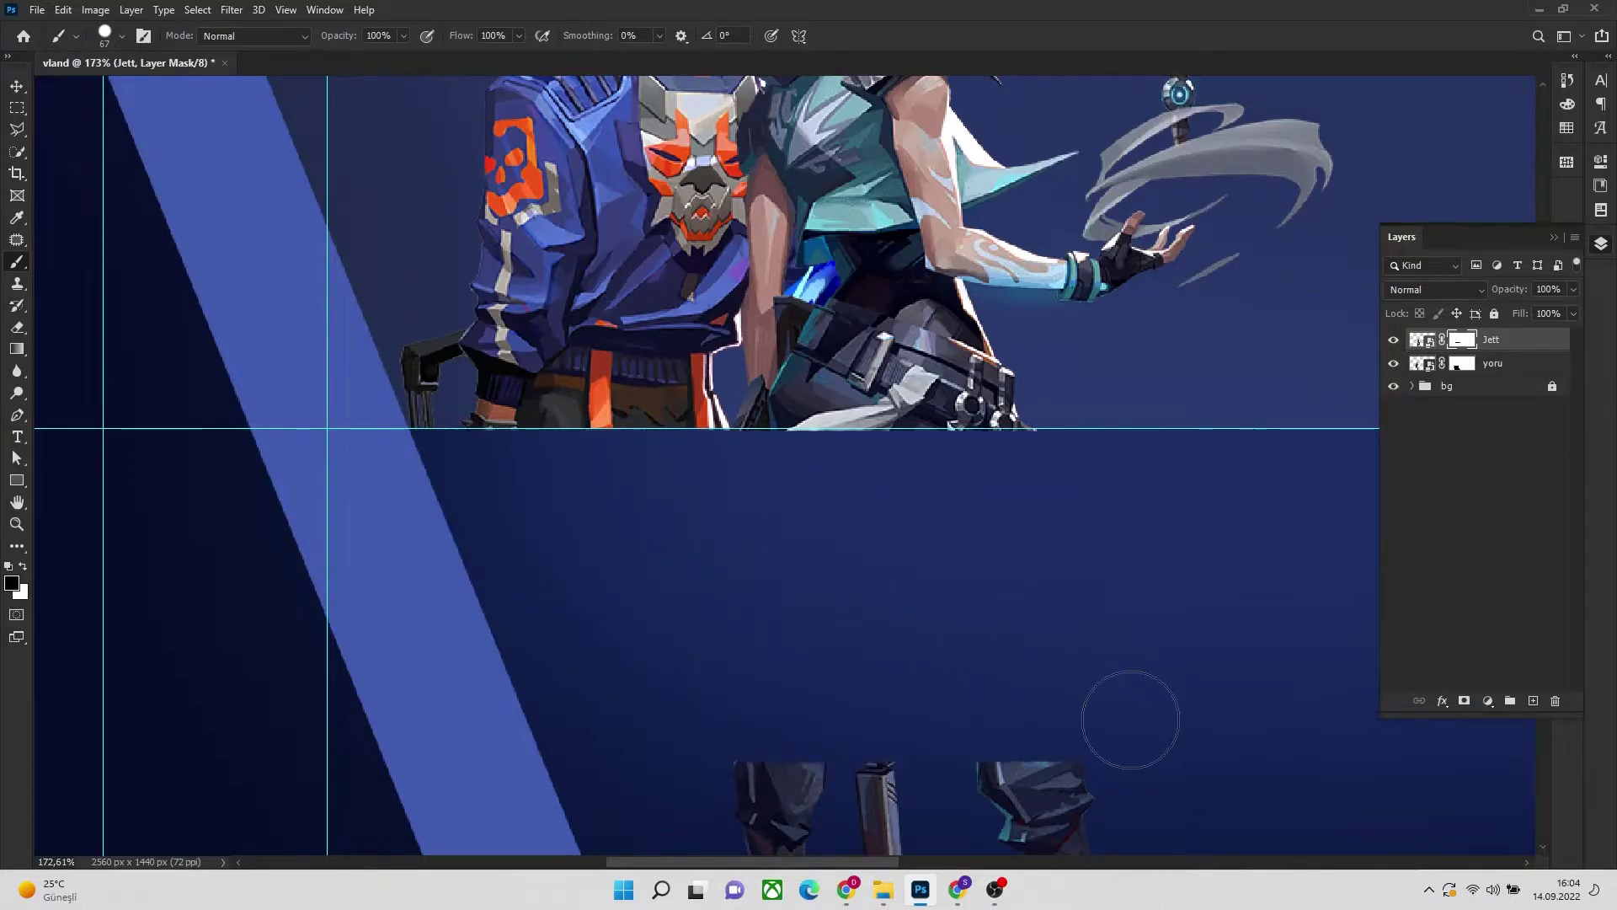
pyautogui.scroll(-1, 989, 657)
pyautogui.scroll(-1, 1011, 652)
pyautogui.moveTo(1047, 643); pyautogui.dragTo(925, 337)
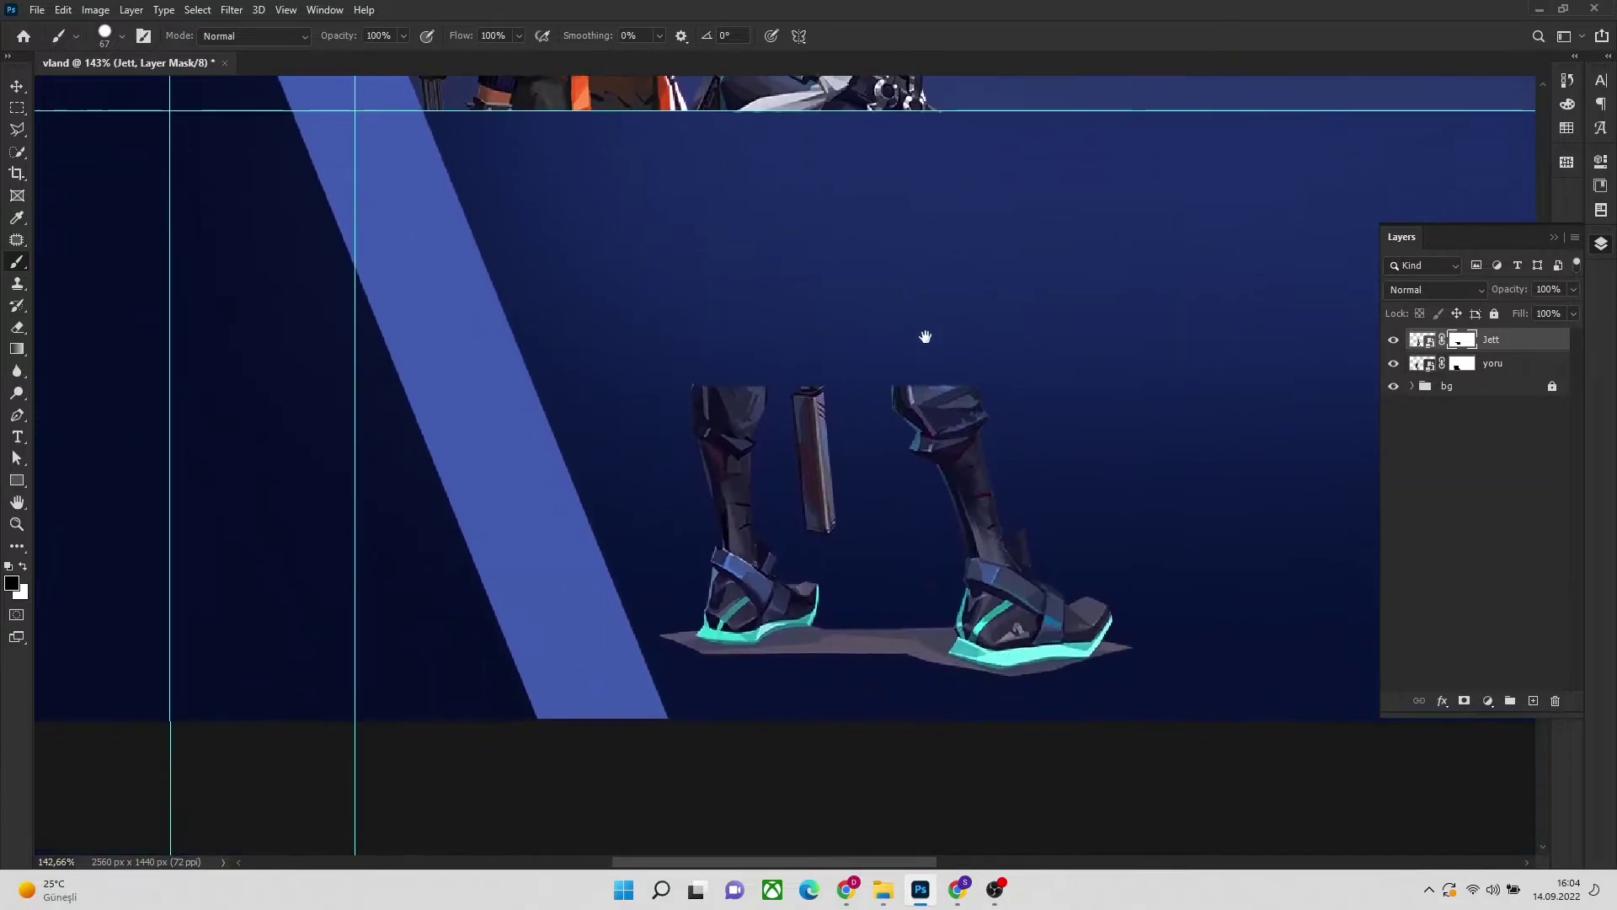
pyautogui.moveTo(710, 372)
pyautogui.mouseDown()
pyautogui.moveTo(715, 469)
pyautogui.moveTo(685, 534)
pyautogui.moveTo(758, 650)
pyautogui.moveTo(808, 619)
pyautogui.moveTo(891, 376)
pyautogui.moveTo(928, 368)
pyautogui.moveTo(1072, 657)
pyautogui.moveTo(993, 614)
pyautogui.mouseUp()
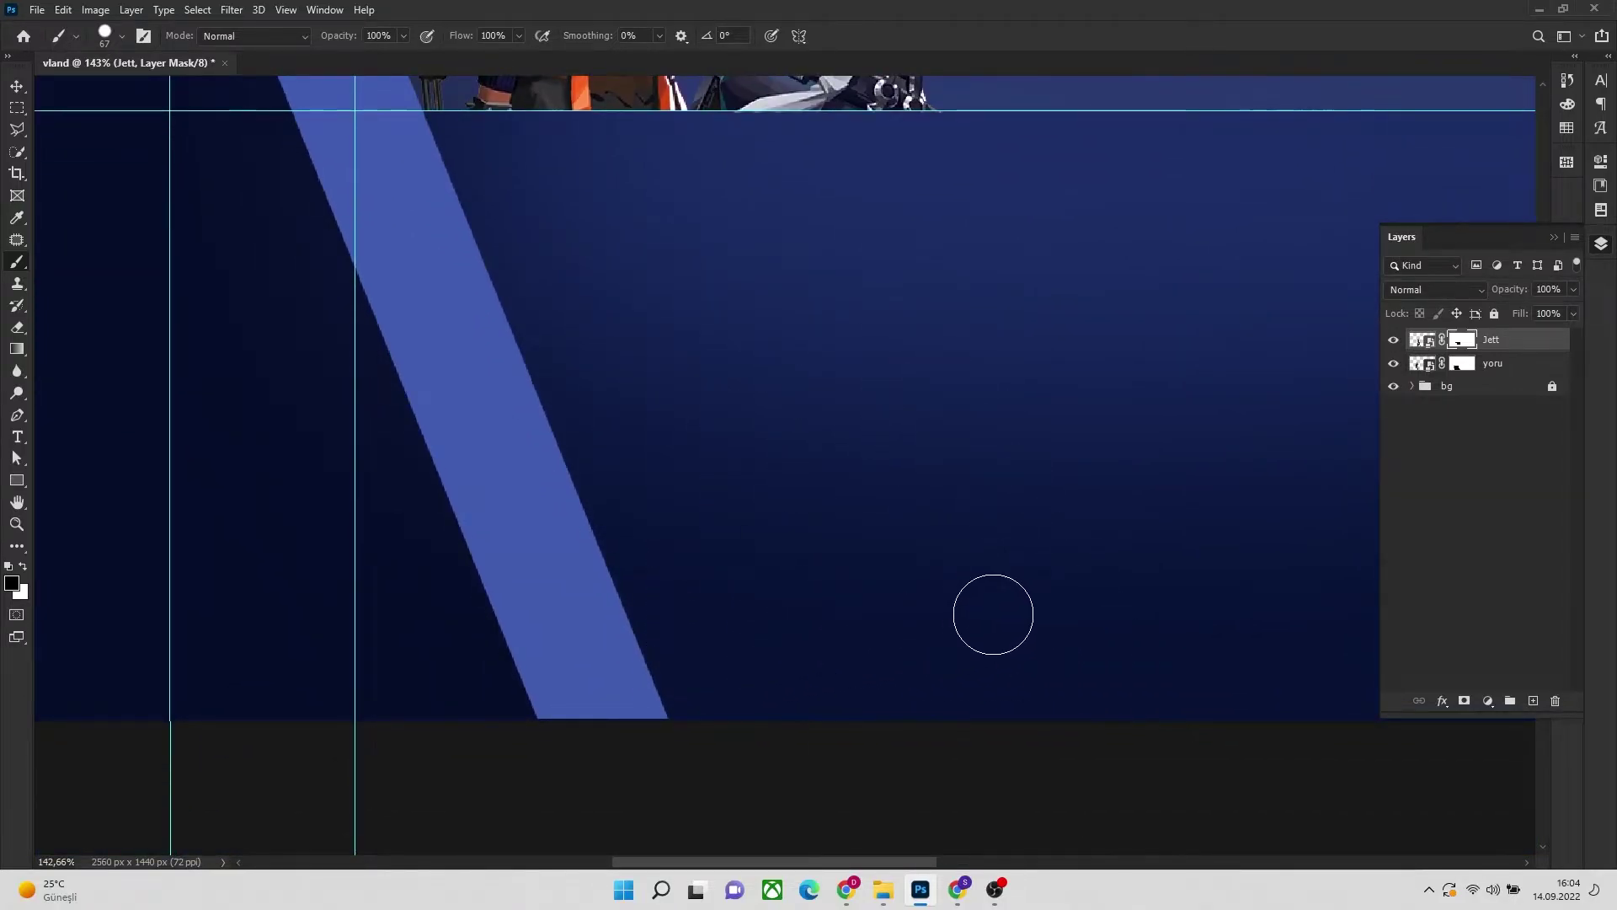
pyautogui.scroll(-1, 906, 393)
pyautogui.moveTo(953, 315)
pyautogui.mouseDown()
pyautogui.moveTo(893, 423)
pyautogui.moveTo(851, 606)
pyautogui.mouseUp()
pyautogui.scroll(2, 779, 406)
pyautogui.scroll(2, 778, 406)
pyautogui.scroll(2, 778, 406)
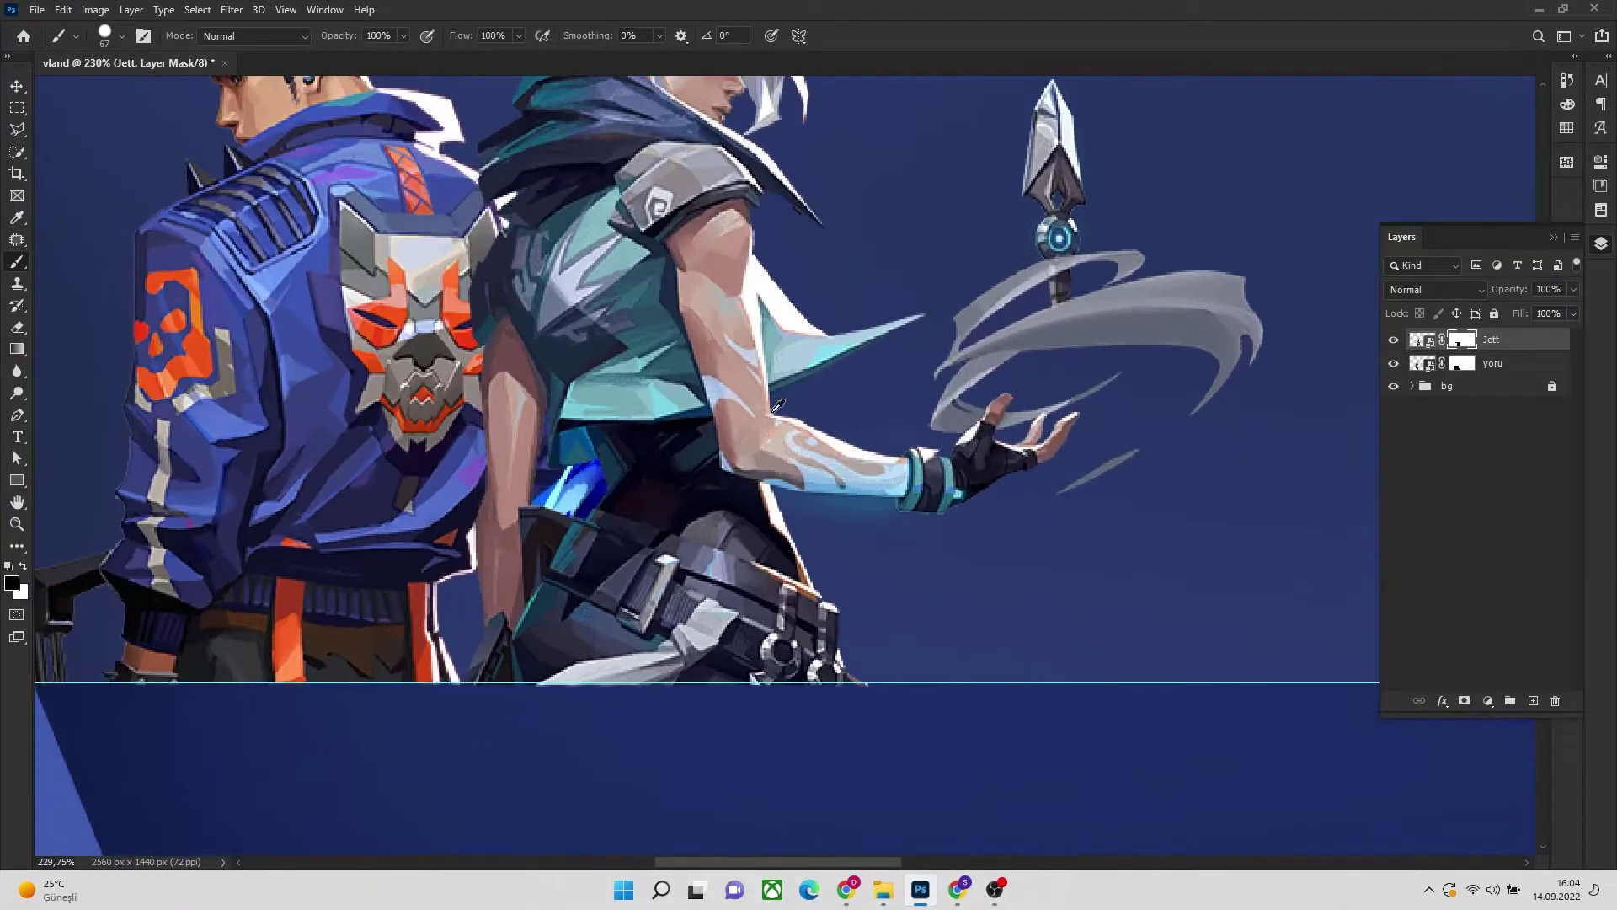
pyautogui.scroll(-2, 778, 406)
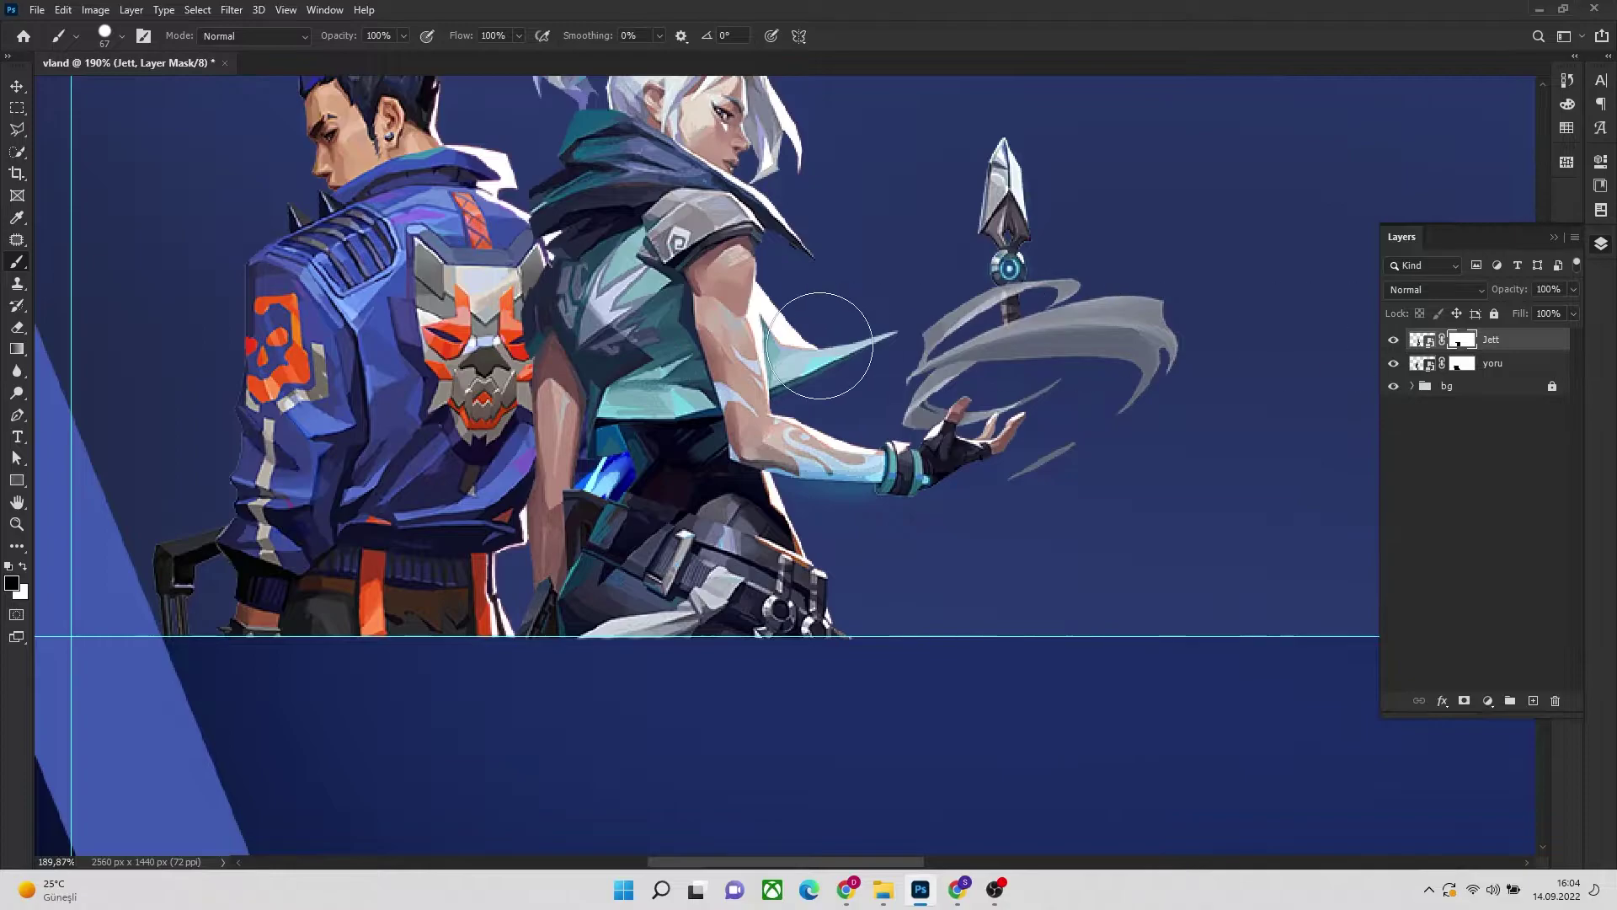
# Free-transform Jett and nudge her slightly down and to the left.
pyautogui.hotkey('ctrl', 't')
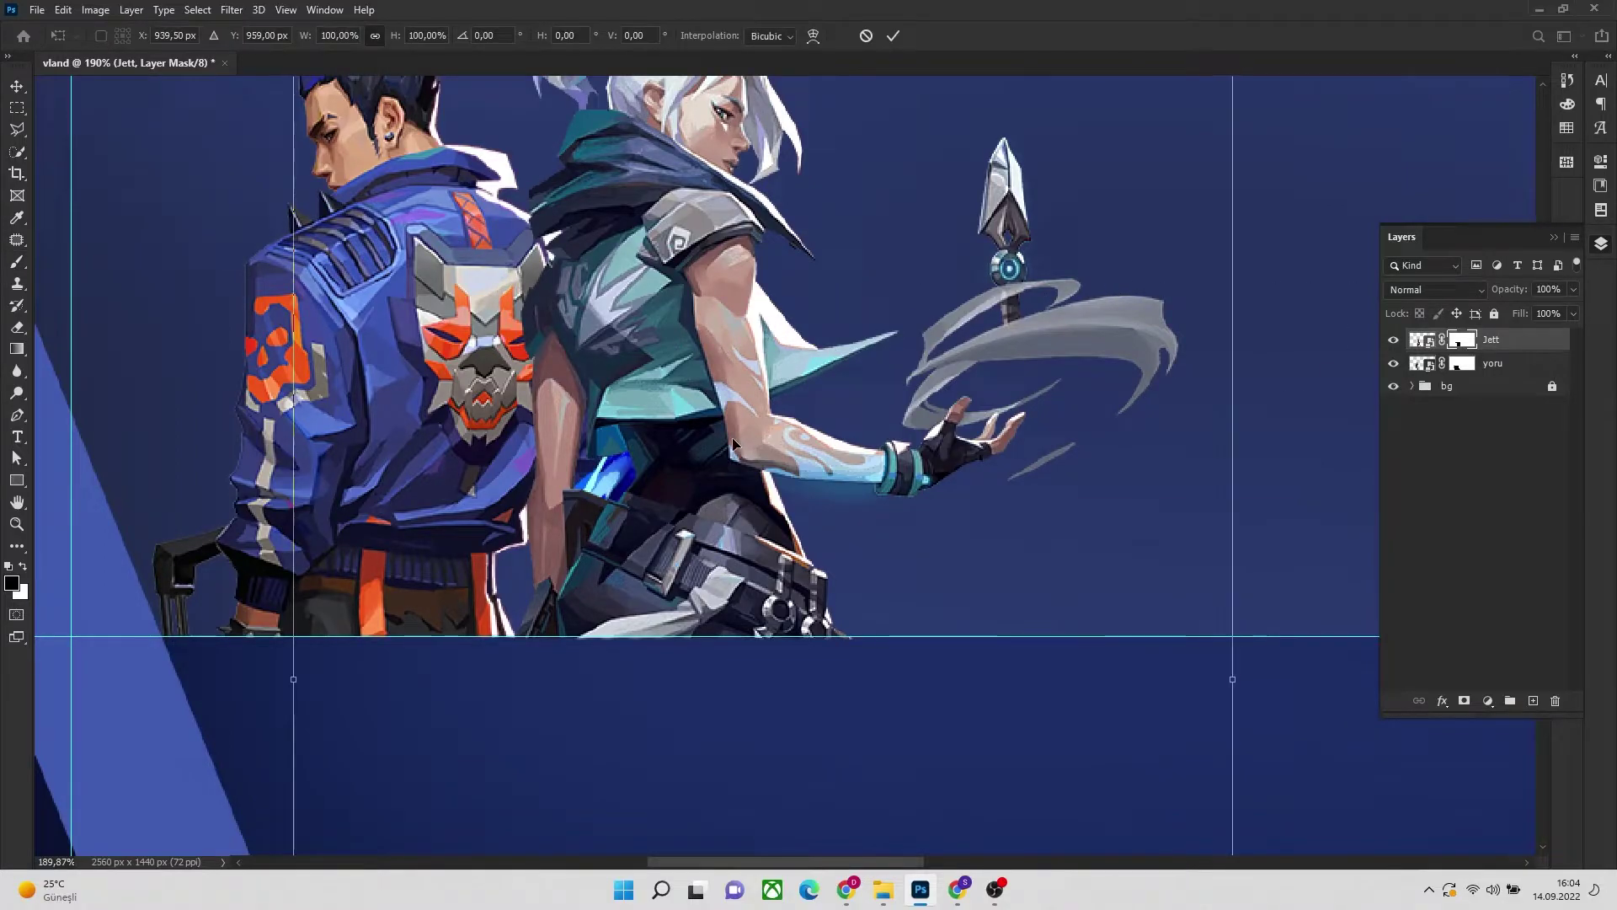
pyautogui.click(733, 440)
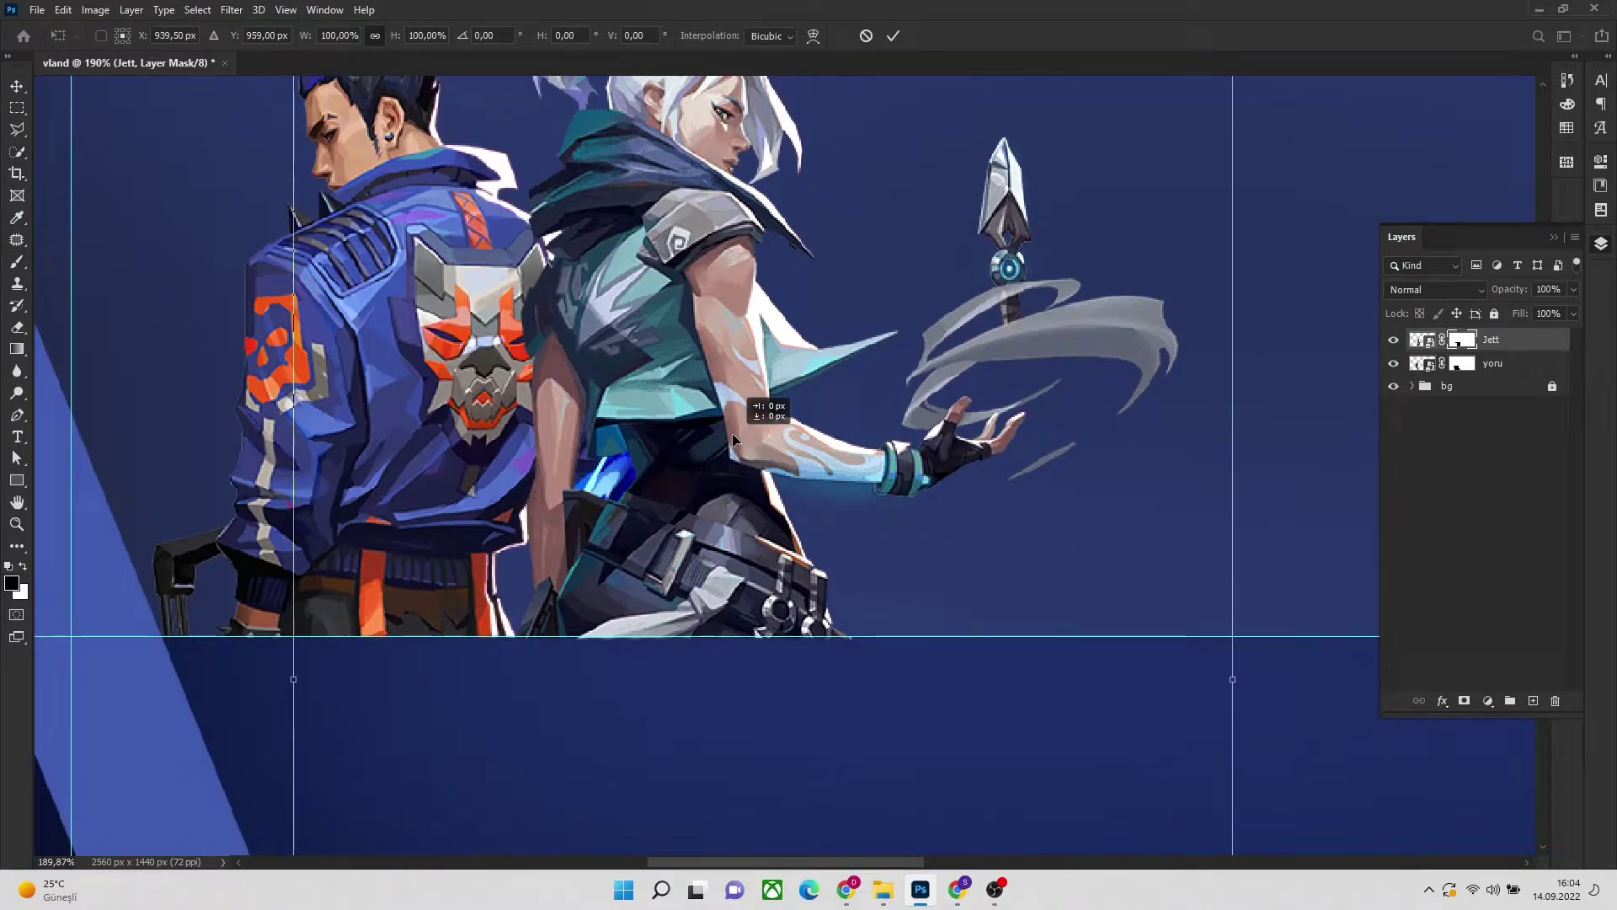
pyautogui.moveTo(733, 437); pyautogui.dragTo(730, 451)
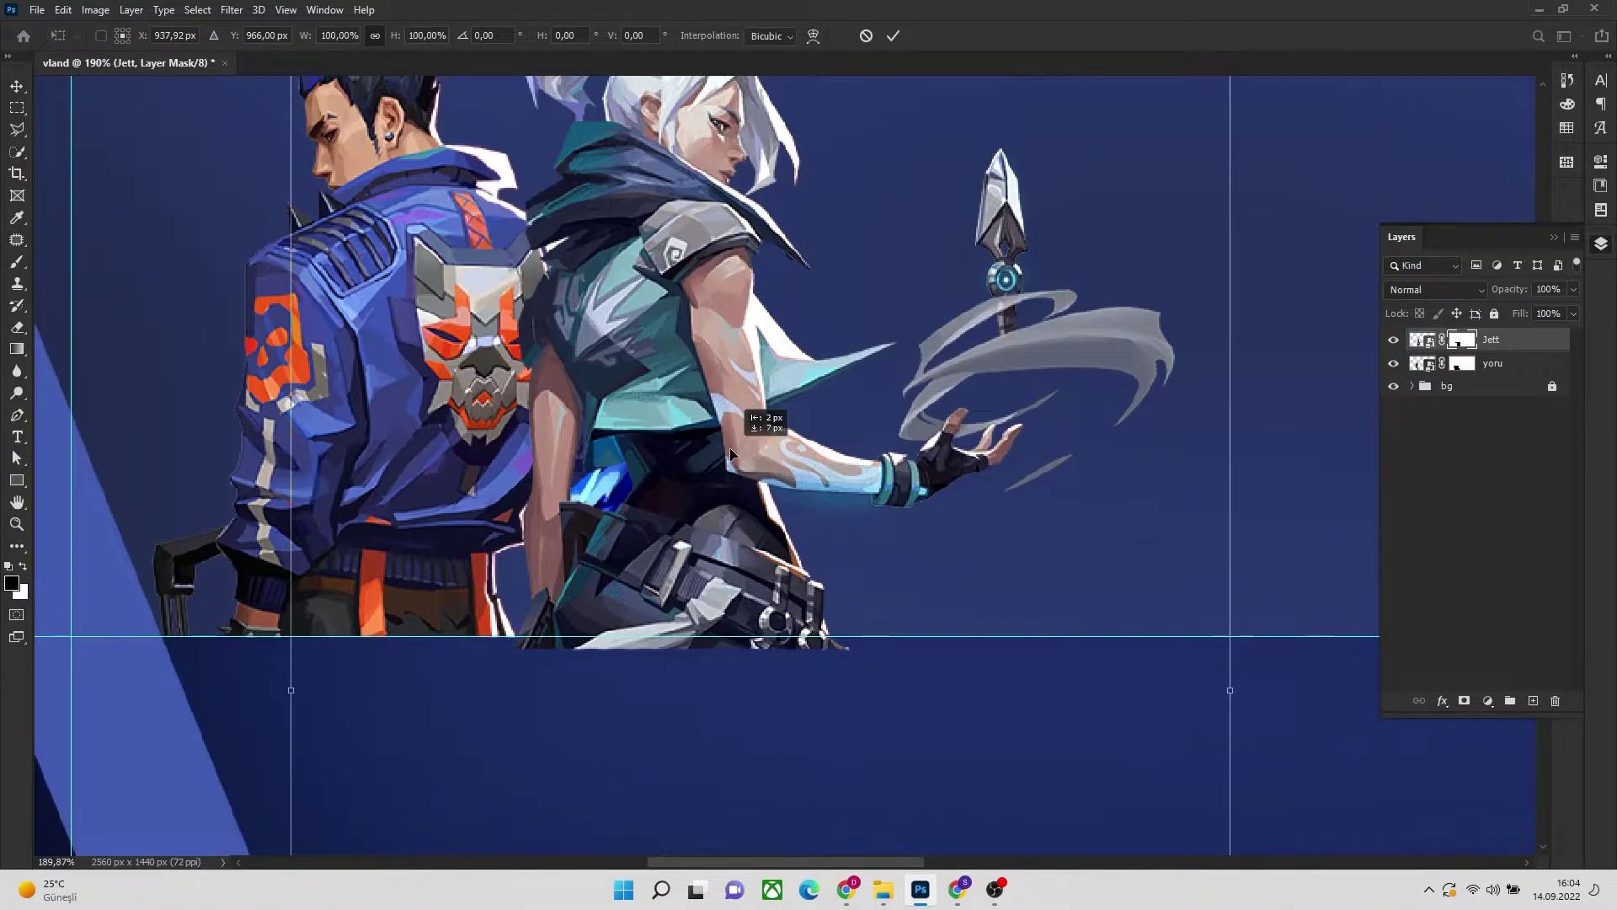
# Erase Jett's mask inside a rectangle below the guide to reveal her belt and sash strip.
pyautogui.click(893, 35)
pyautogui.press('b')
pyautogui.press('m')
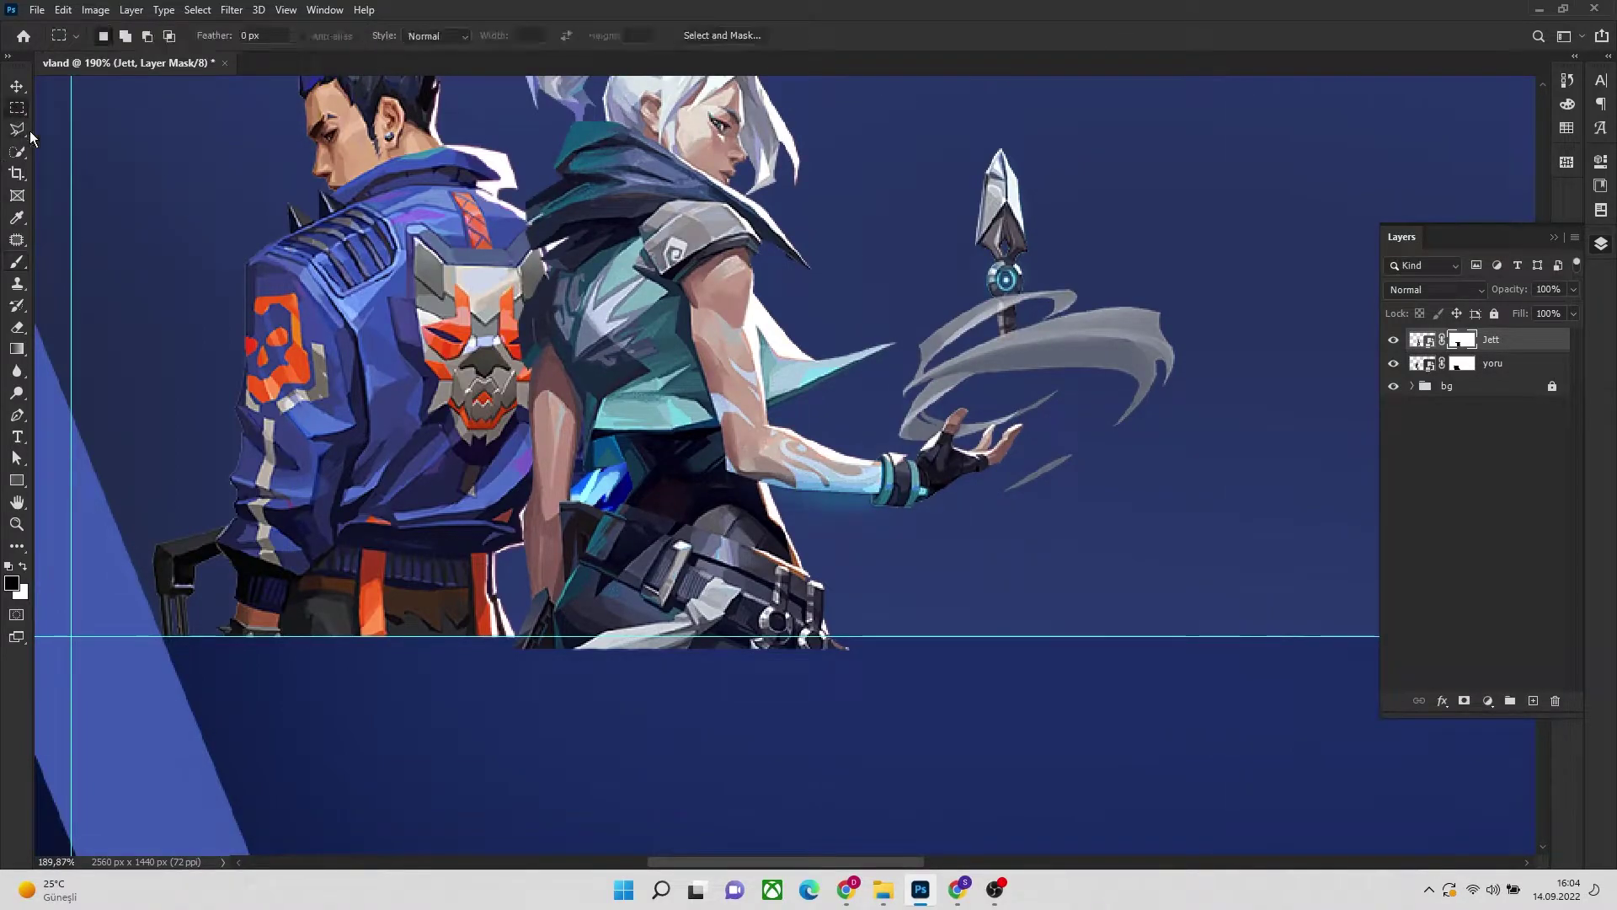
pyautogui.moveTo(917, 692); pyautogui.dragTo(1012, 698)
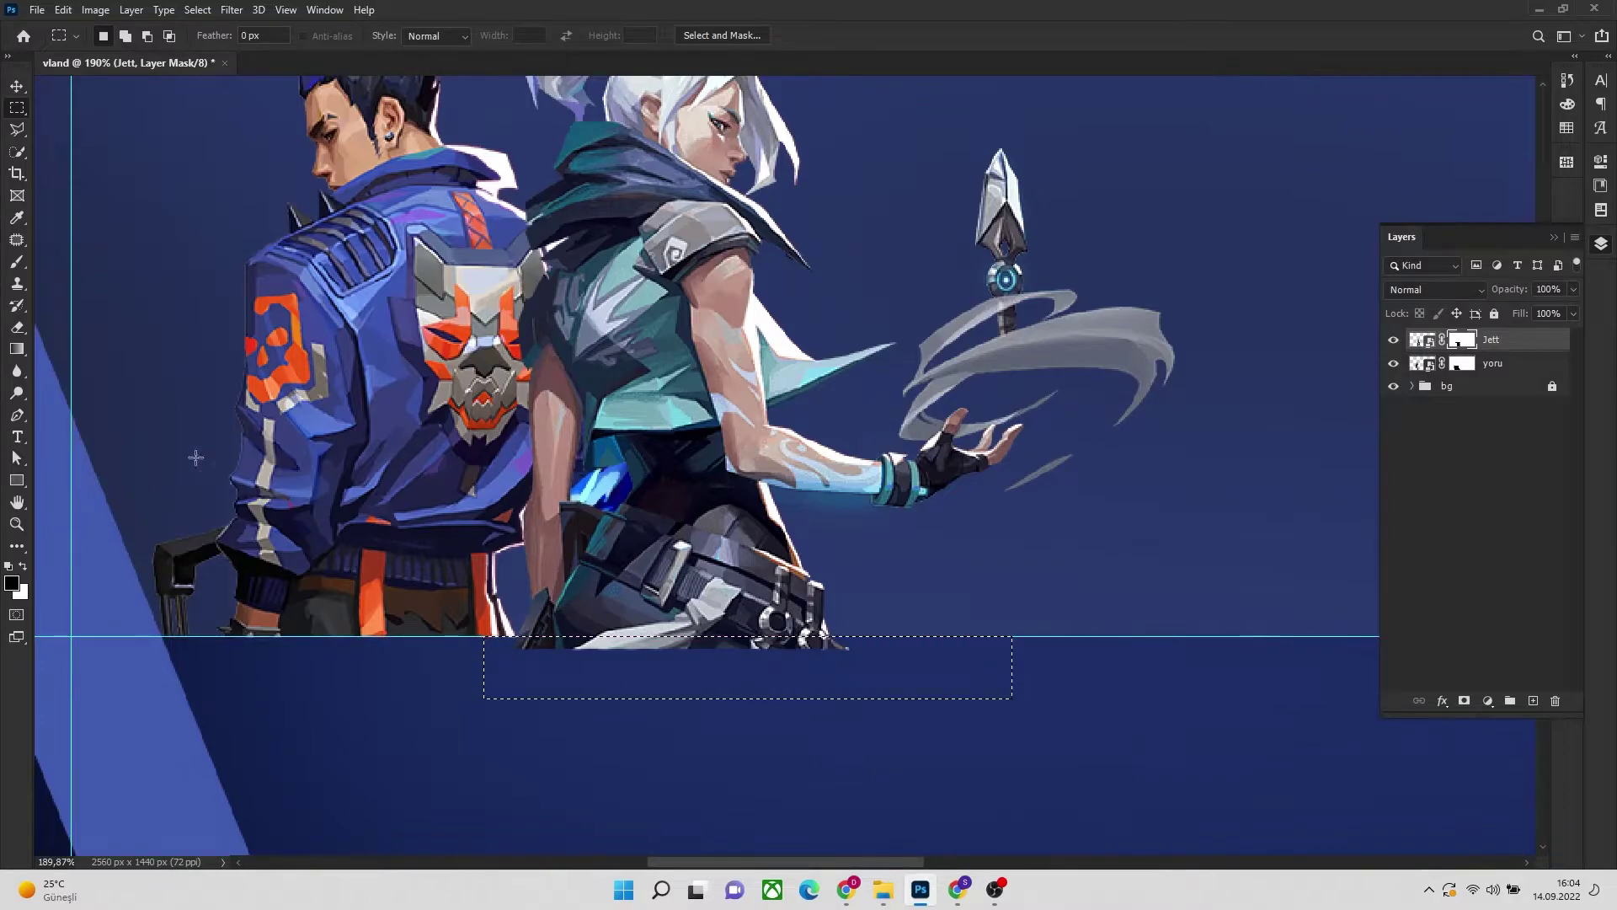
pyautogui.click(17, 327)
pyautogui.moveTo(570, 631)
pyautogui.mouseDown()
pyautogui.moveTo(686, 660)
pyautogui.moveTo(913, 660)
pyautogui.mouseUp()
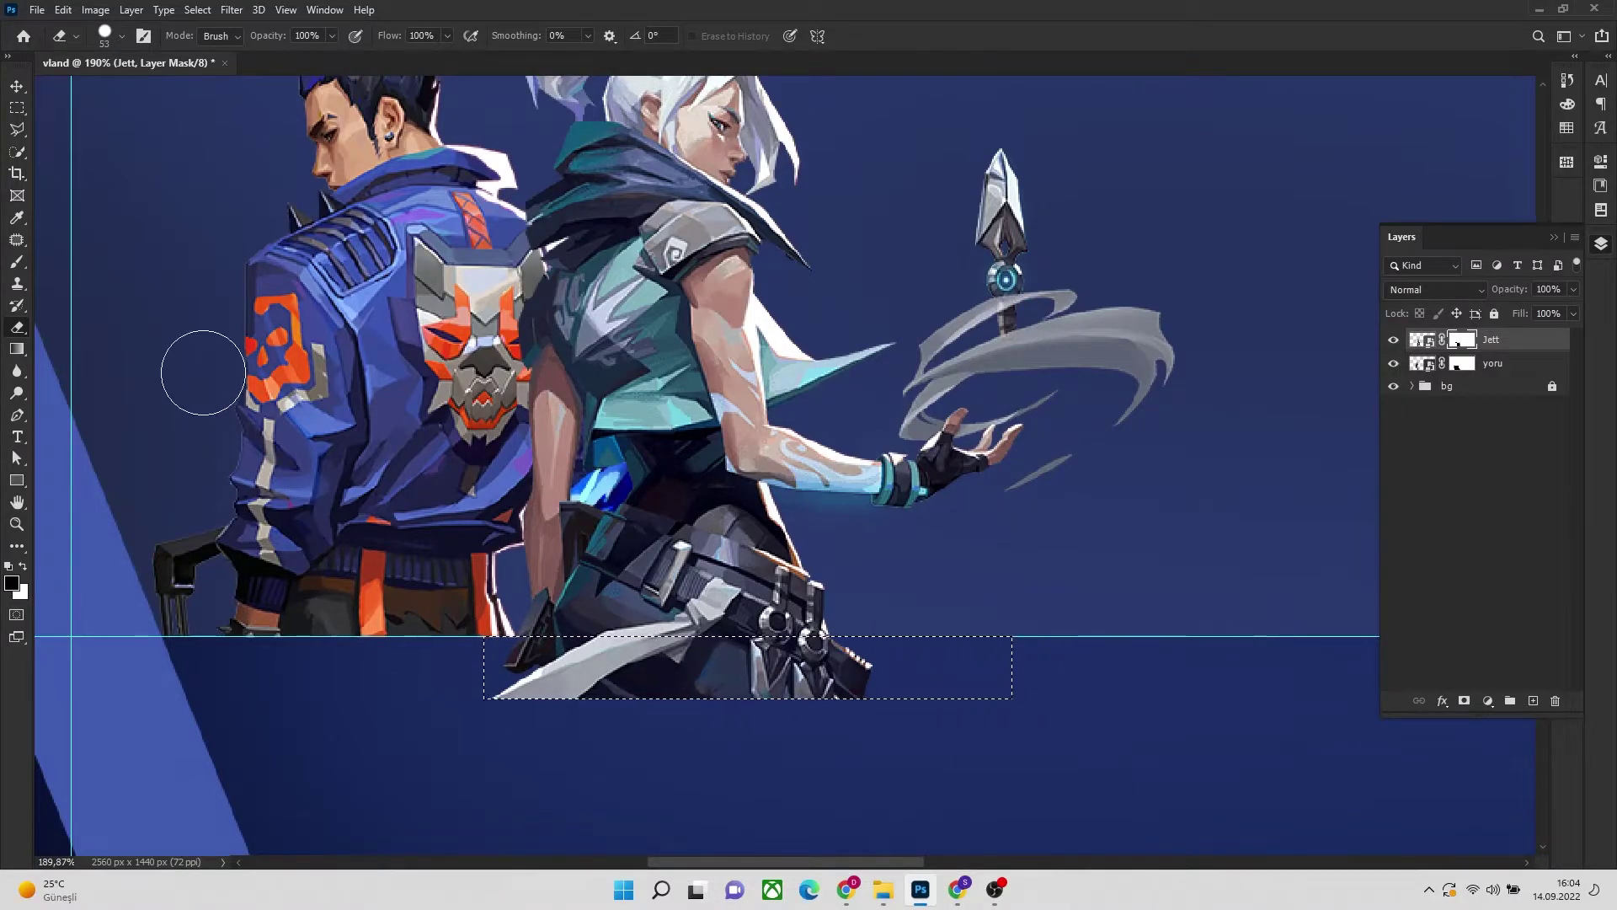
pyautogui.click(17, 86)
pyautogui.hotkey('ctrl', 'd')
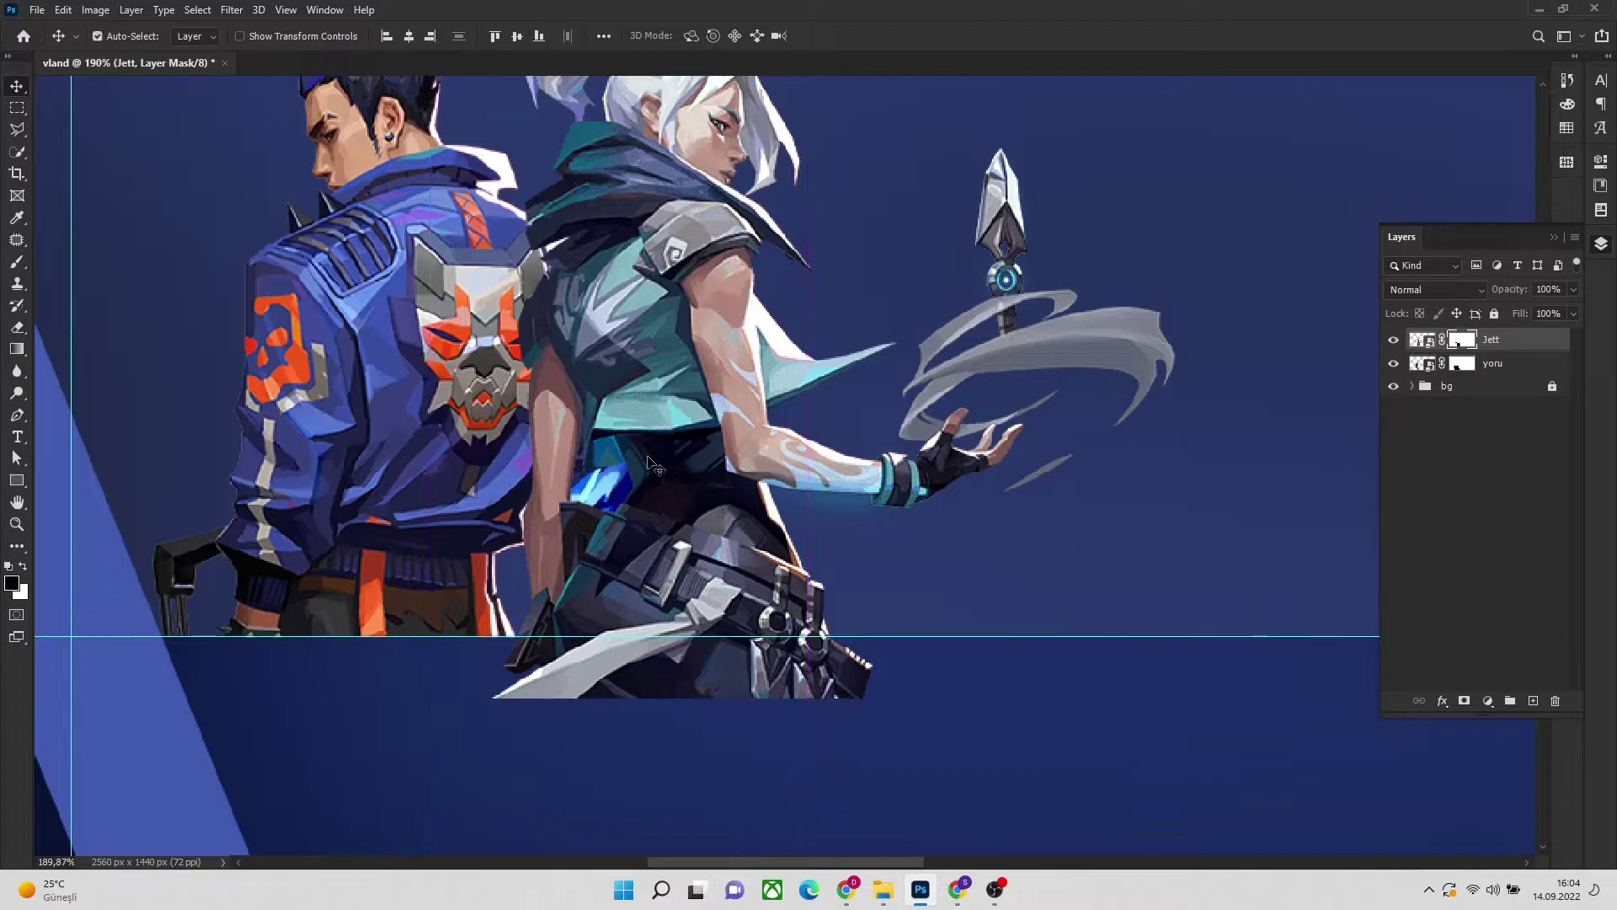
pyautogui.scroll(-2, 649, 463)
pyautogui.scroll(1, 652, 399)
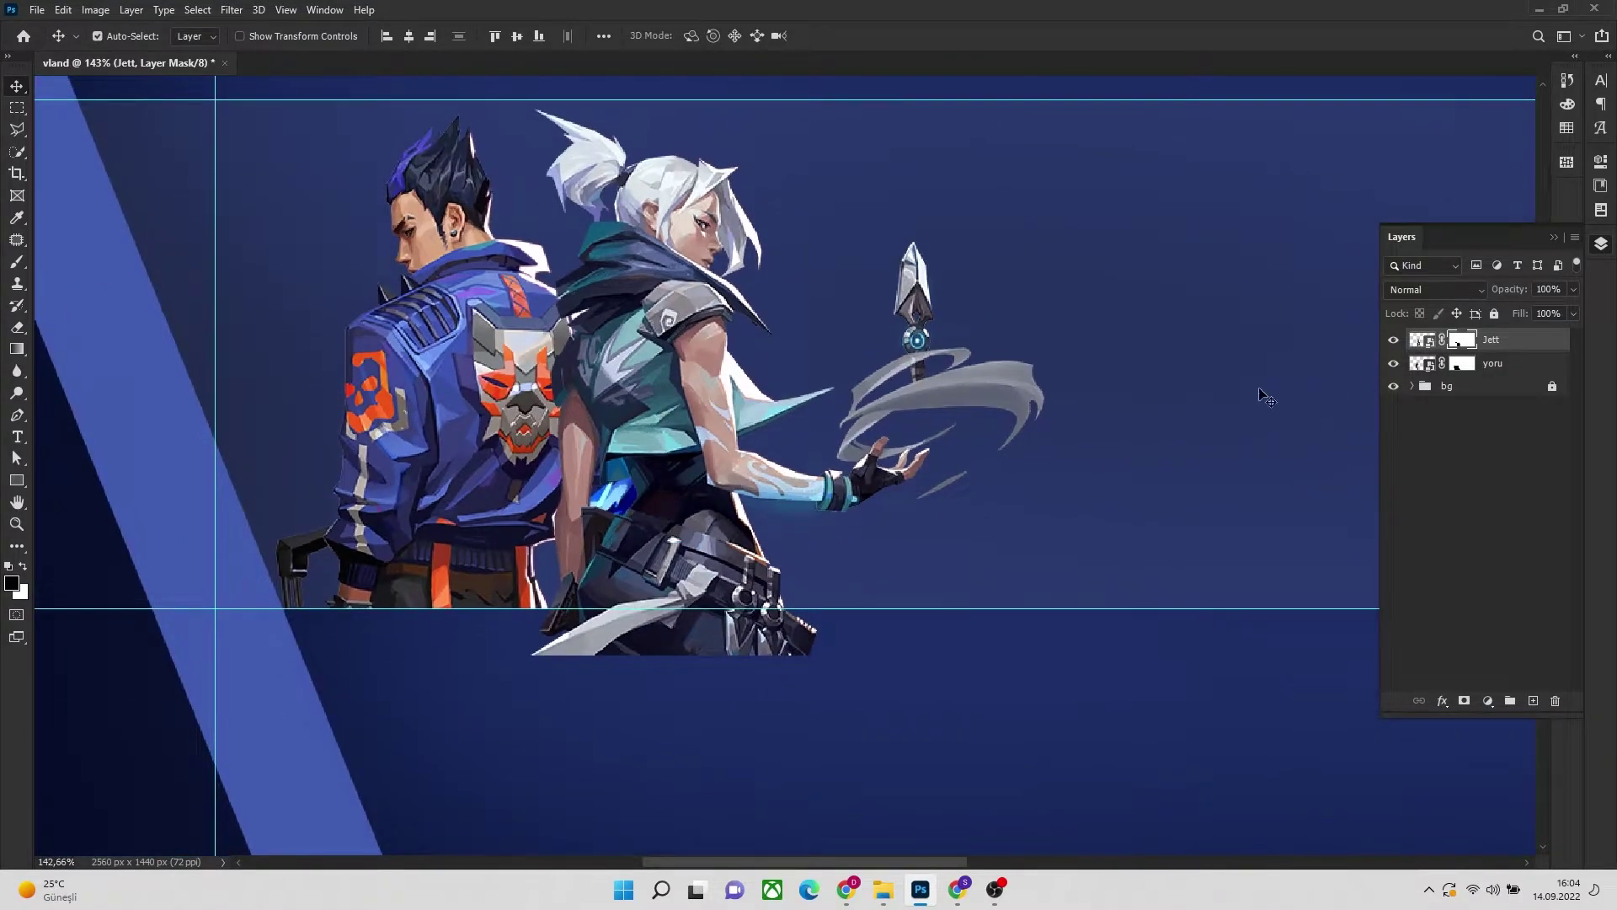
# Scale Jett to 91.5% and nudge her into place beside Yoru.
pyautogui.hotkey('ctrl', 't')
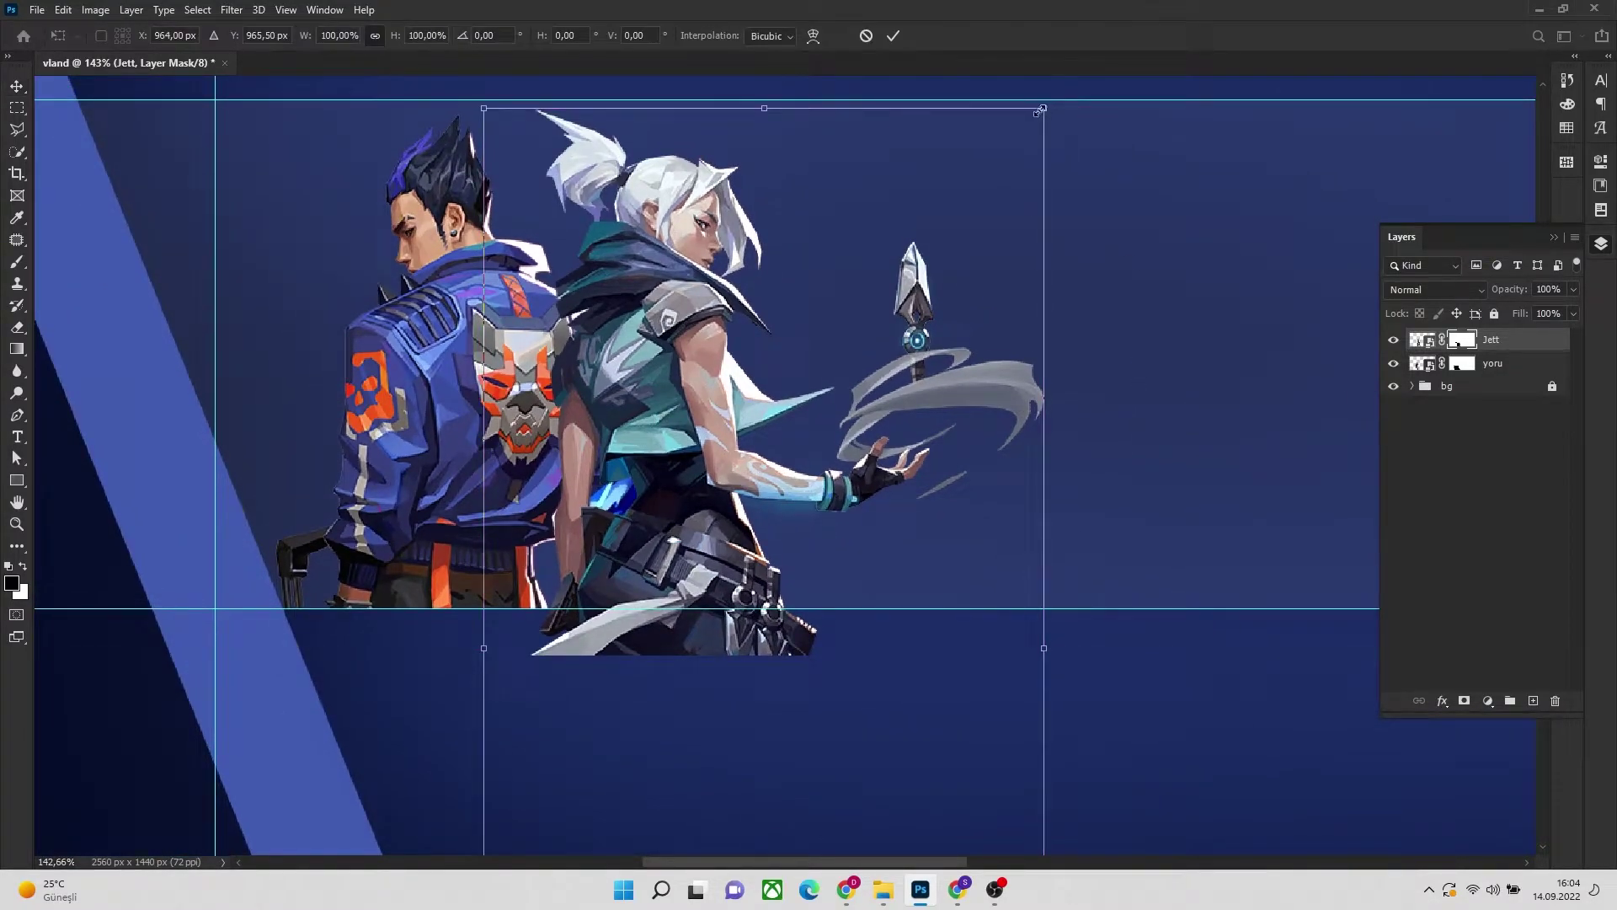
pyautogui.moveTo(766, 107); pyautogui.dragTo(767, 133)
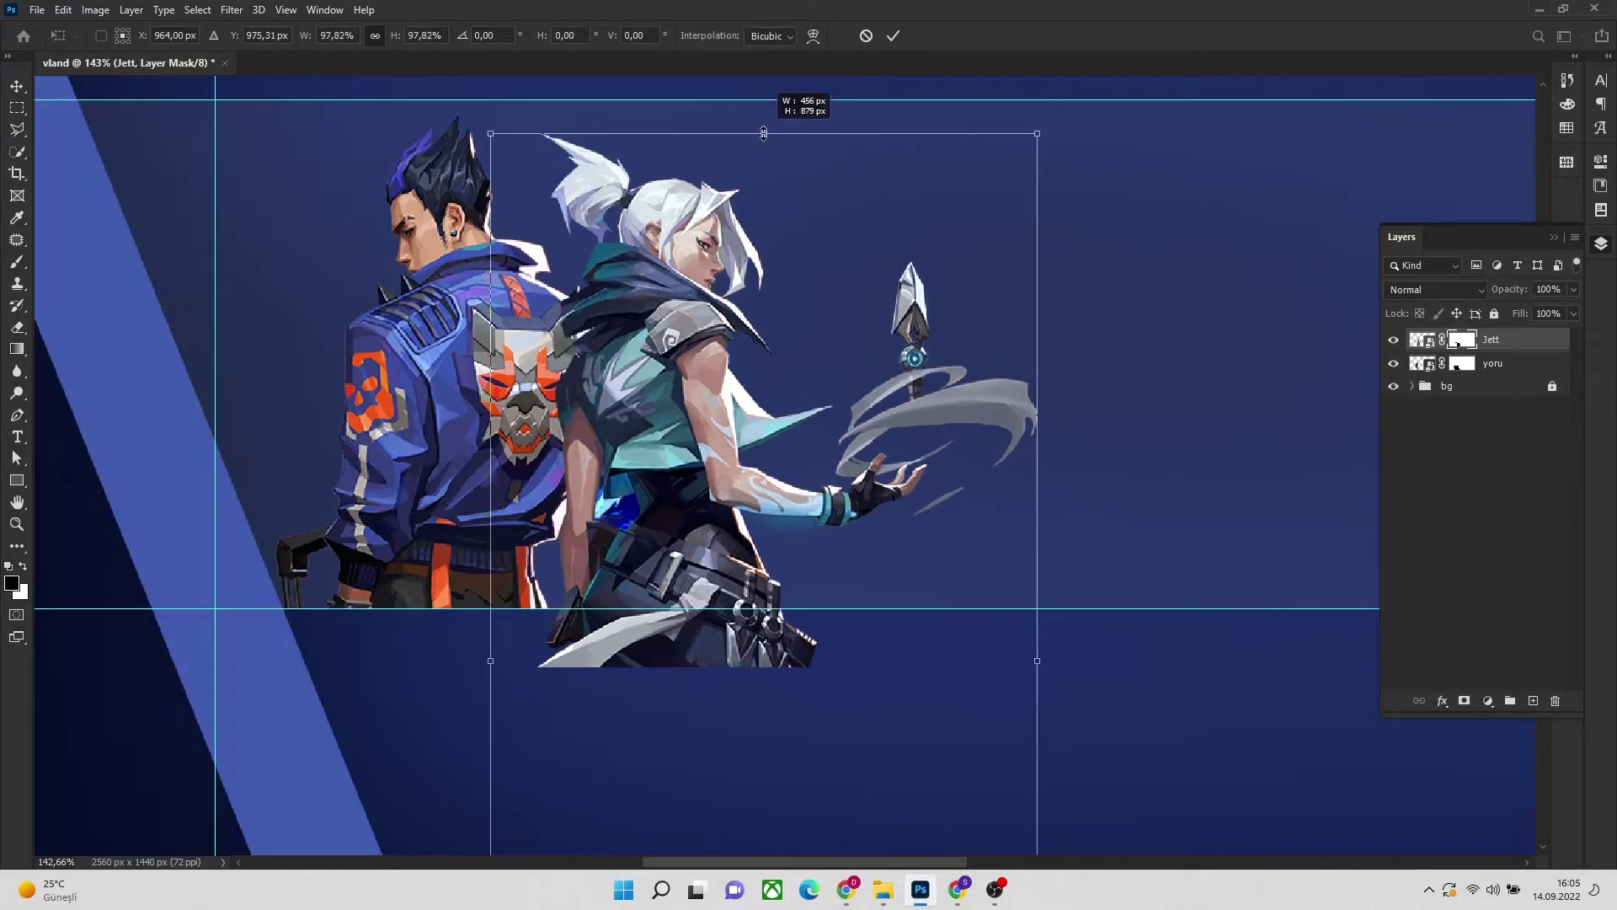
pyautogui.moveTo(683, 266)
pyautogui.mouseDown()
pyautogui.moveTo(685, 285)
pyautogui.moveTo(677, 264)
pyautogui.mouseUp()
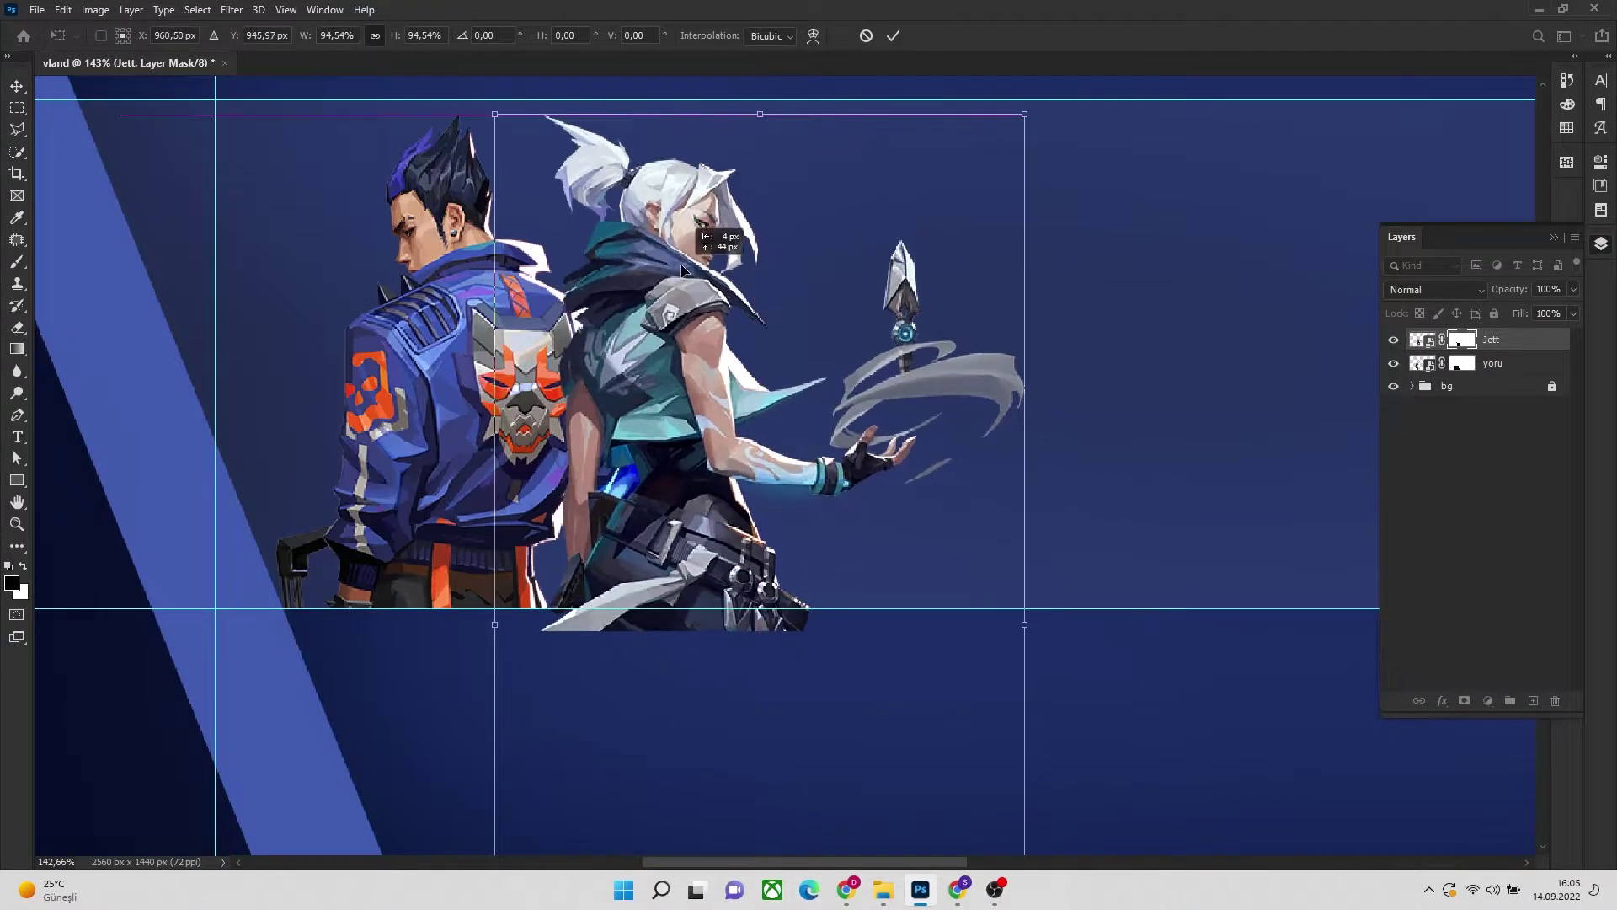
pyautogui.moveTo(759, 113); pyautogui.dragTo(760, 130)
pyautogui.moveTo(681, 260); pyautogui.dragTo(681, 227)
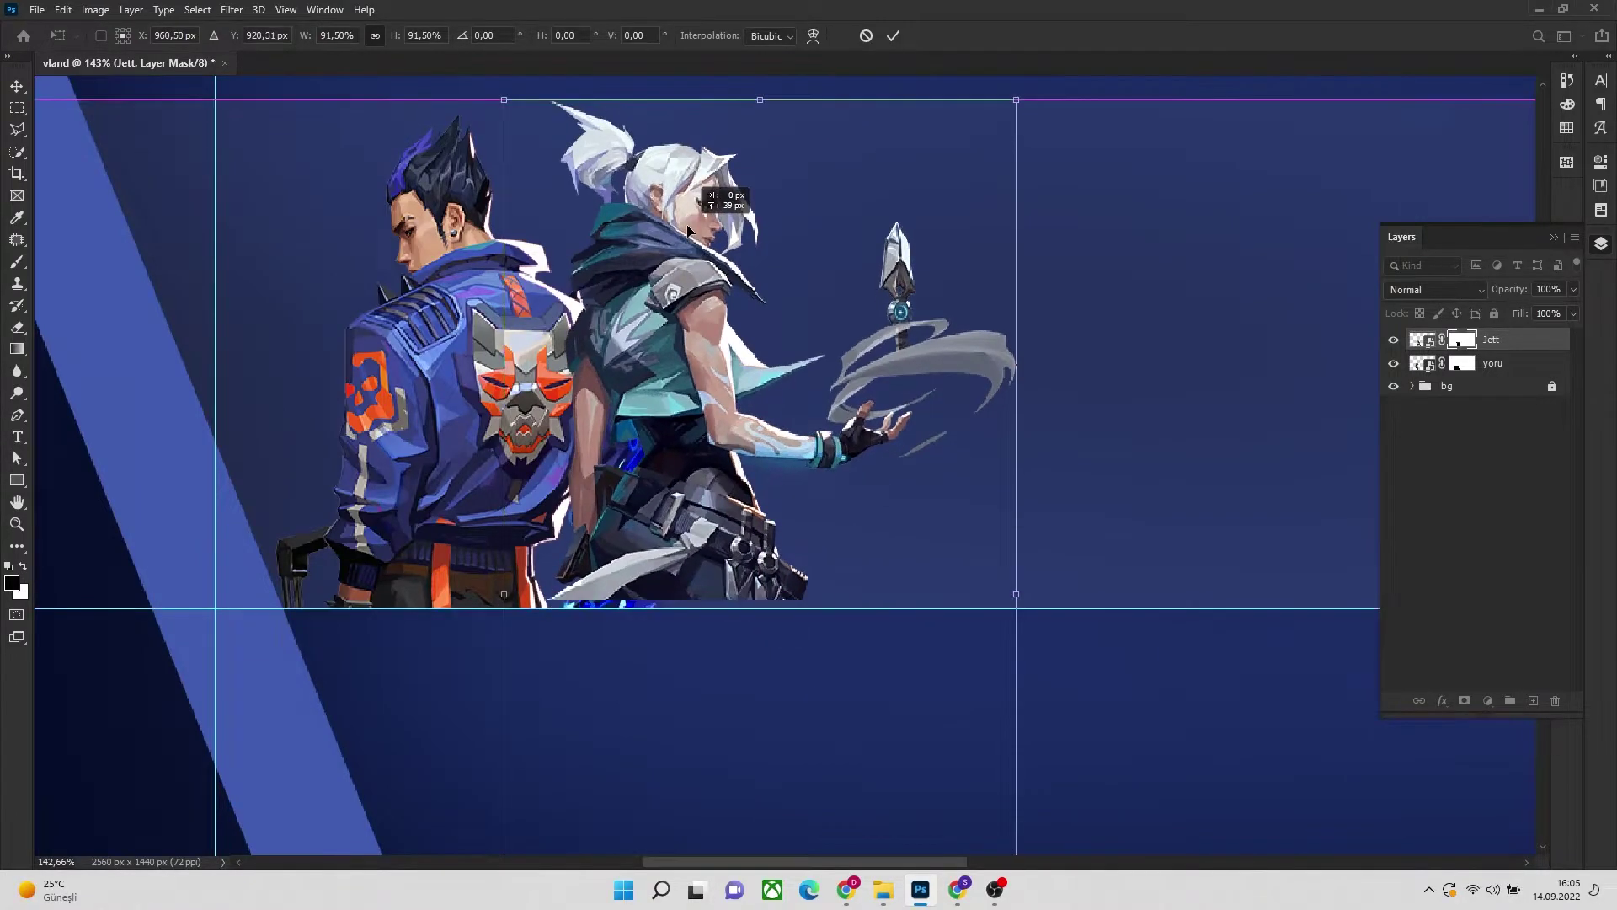
pyautogui.press('Down')
pyautogui.press('Down')
pyautogui.press('Down')
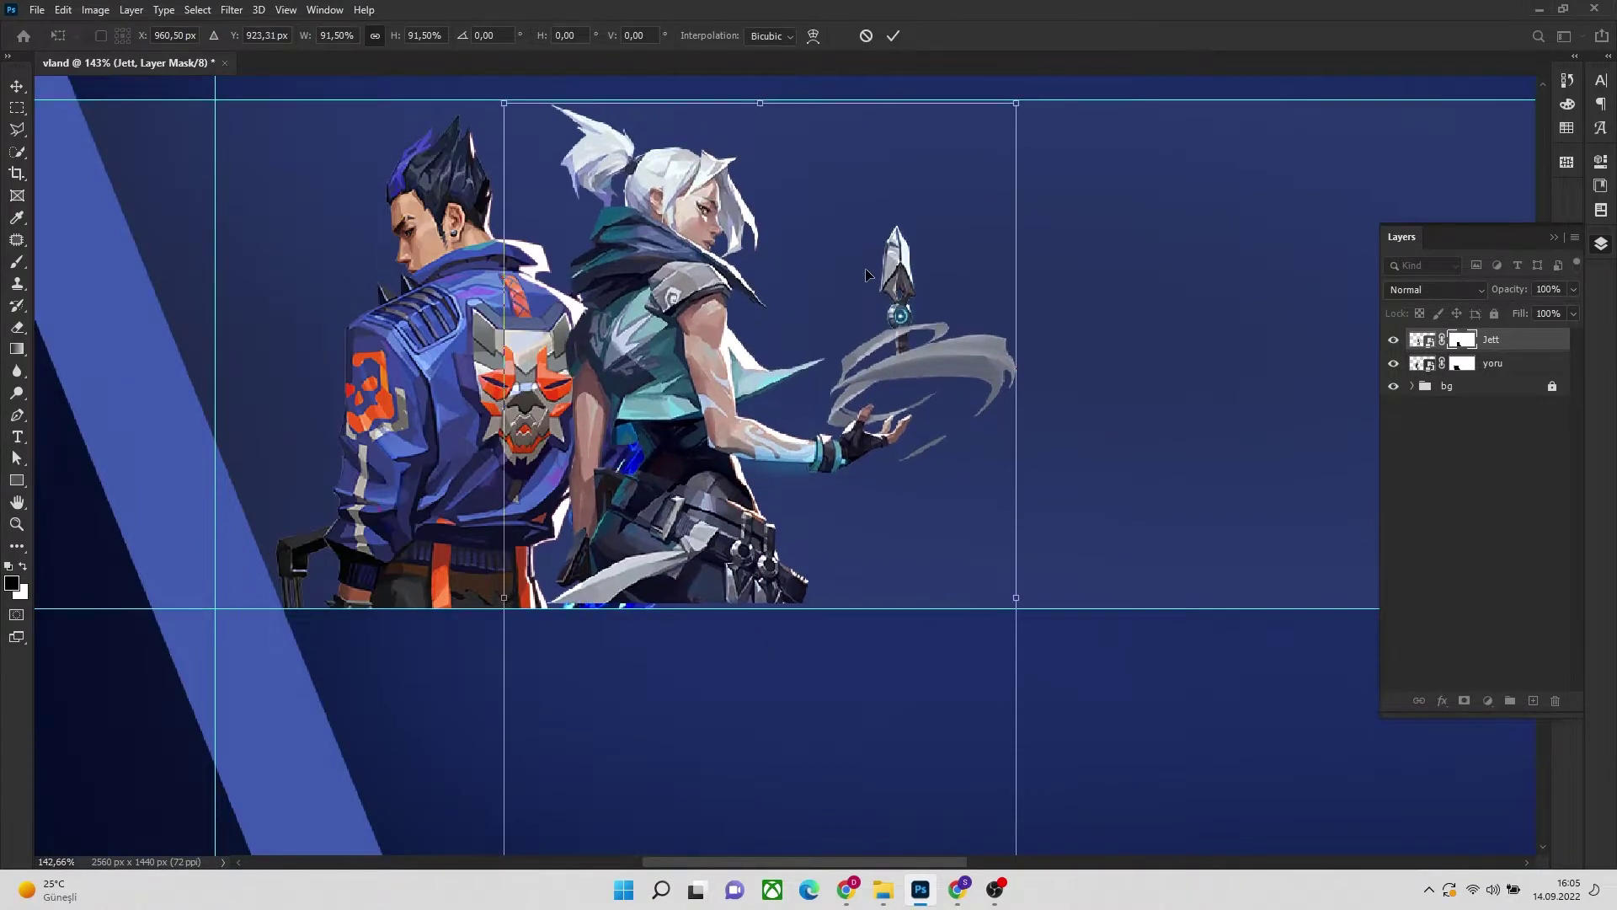
pyautogui.press('Down')
pyautogui.press('Down')
pyautogui.press('Down')
pyautogui.press('Down')
pyautogui.press('Down')
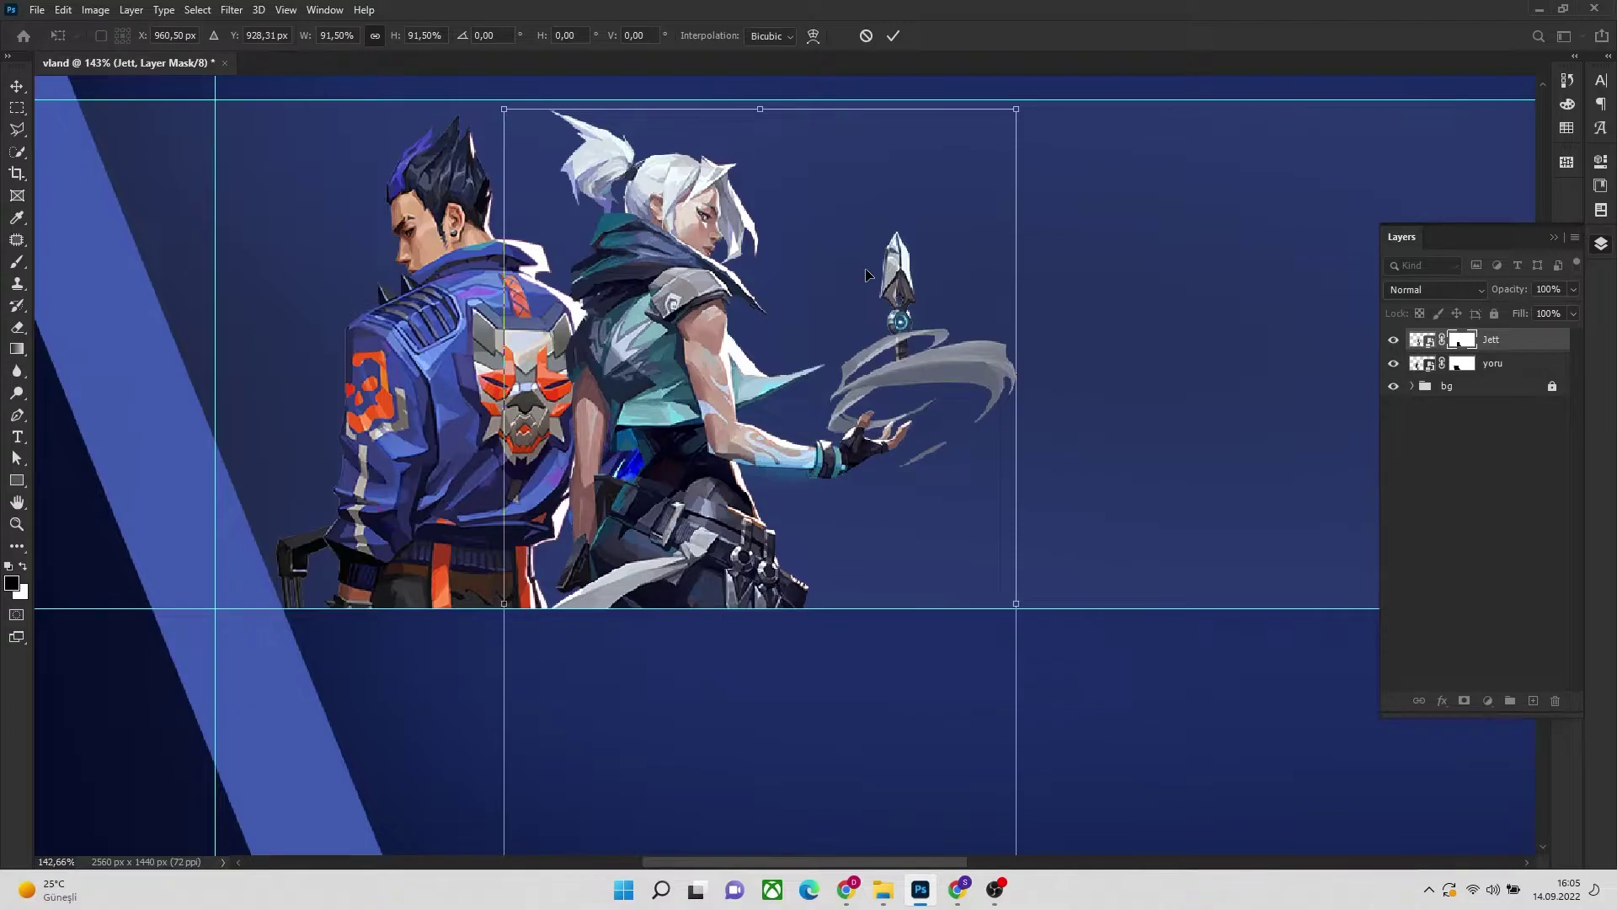
pyautogui.hotkey('shift', 'Left')
pyautogui.hotkey('shift', 'Left')
pyautogui.hotkey('shift', 'Left')
pyautogui.hotkey('shift', 'Left')
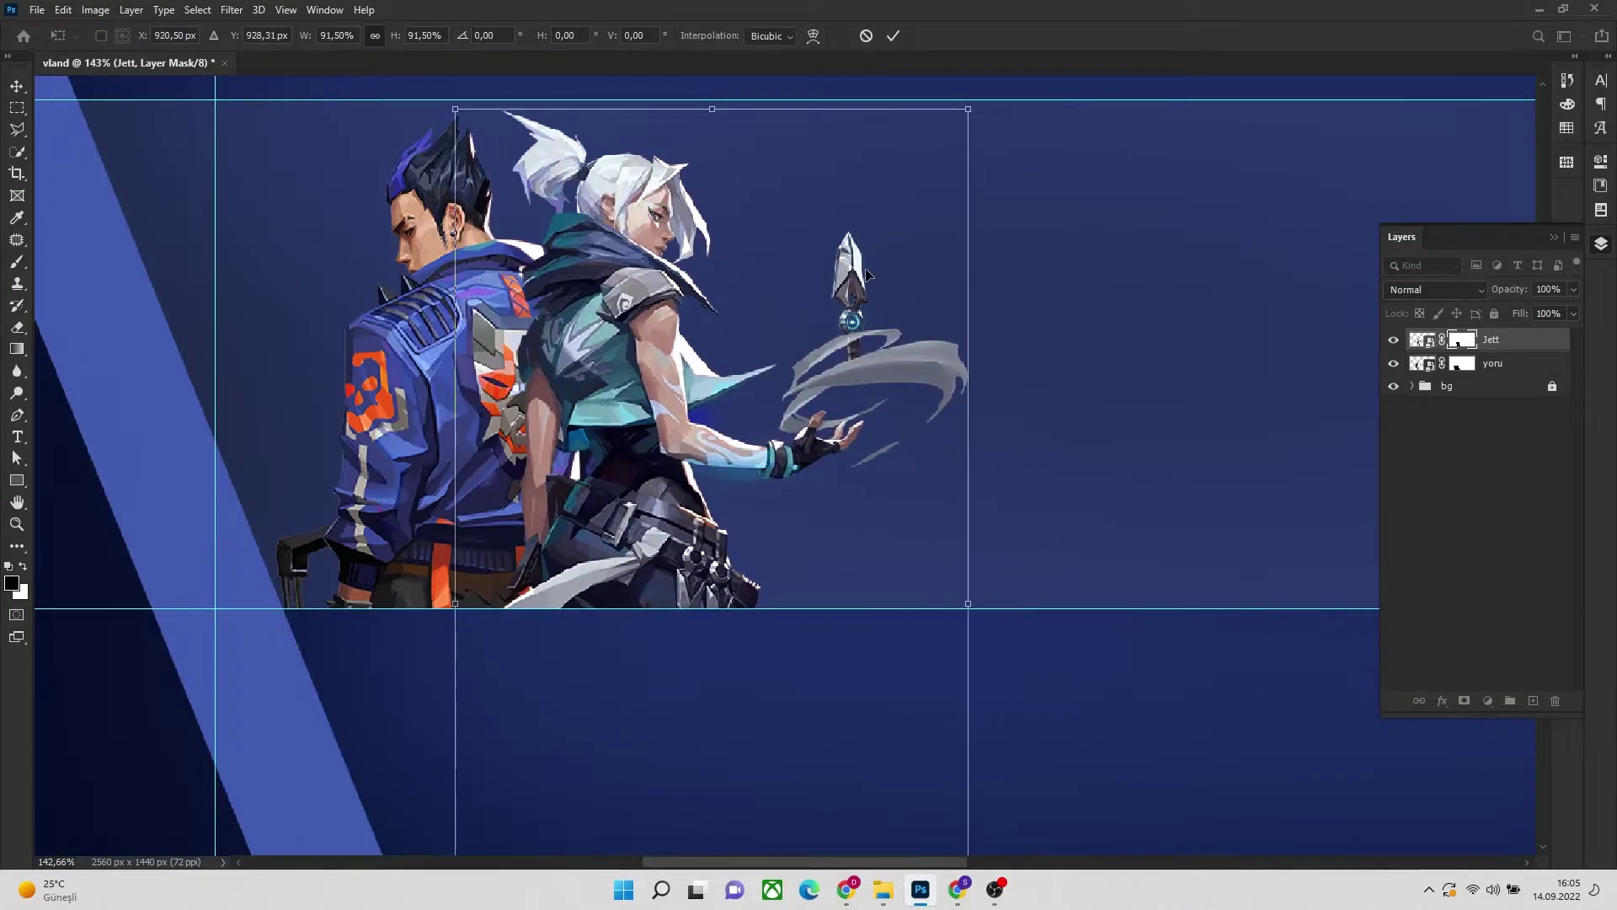
pyautogui.hotkey('shift', 'Right')
pyautogui.hotkey('shift', 'Right')
pyautogui.hotkey('shift', 'Right')
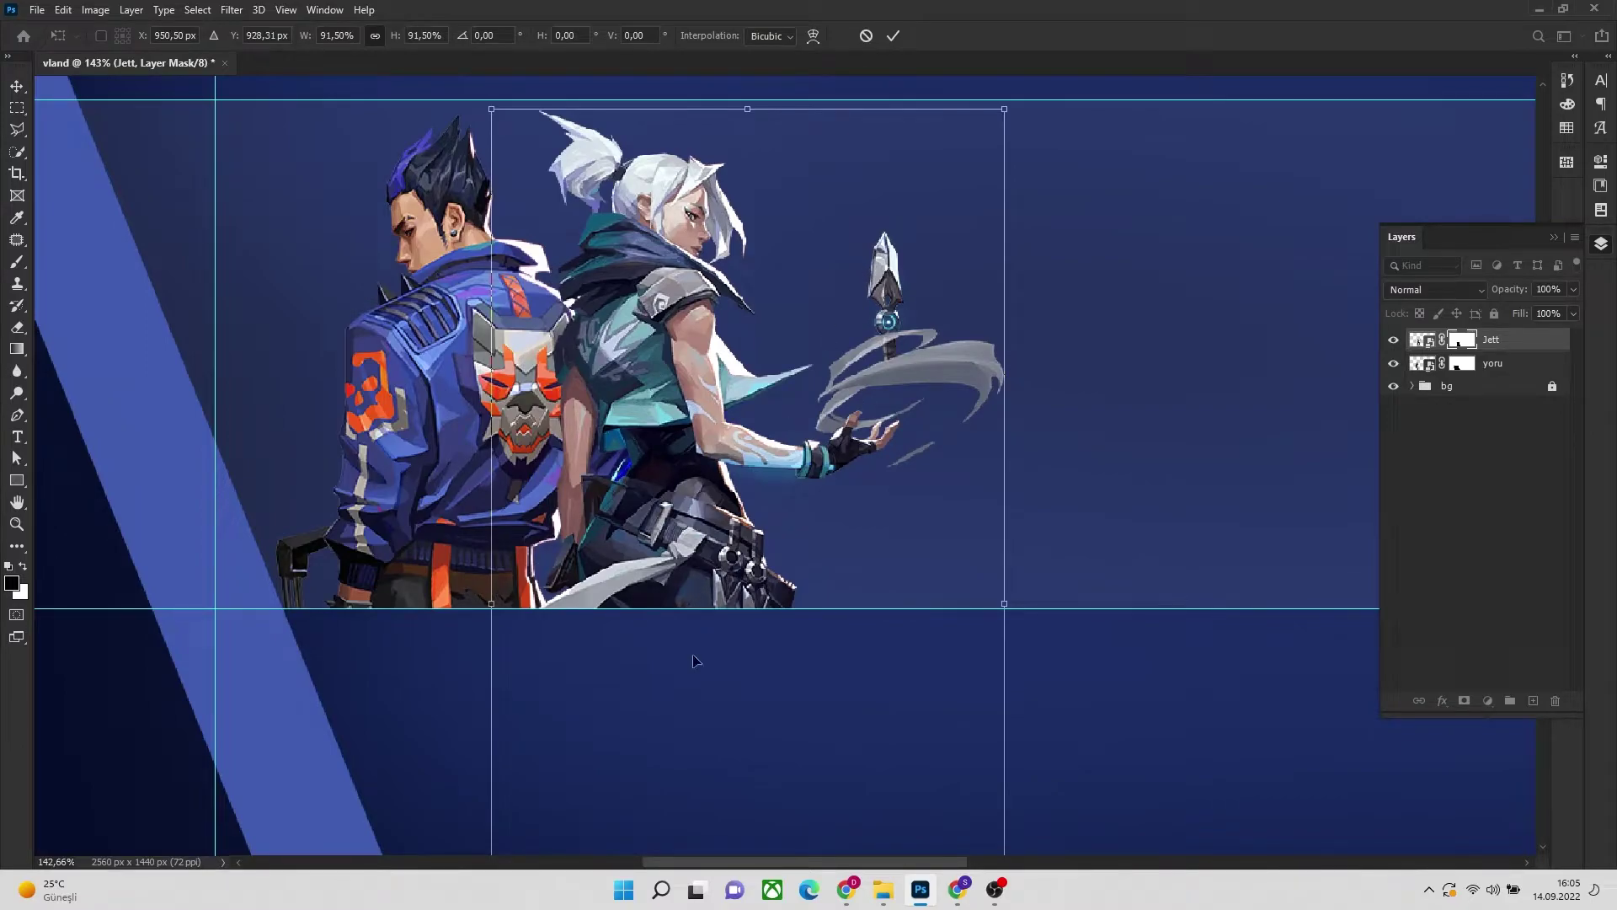
pyautogui.keyDown('alt'); pyautogui.scroll(-3, 765, 520); pyautogui.keyUp('alt')
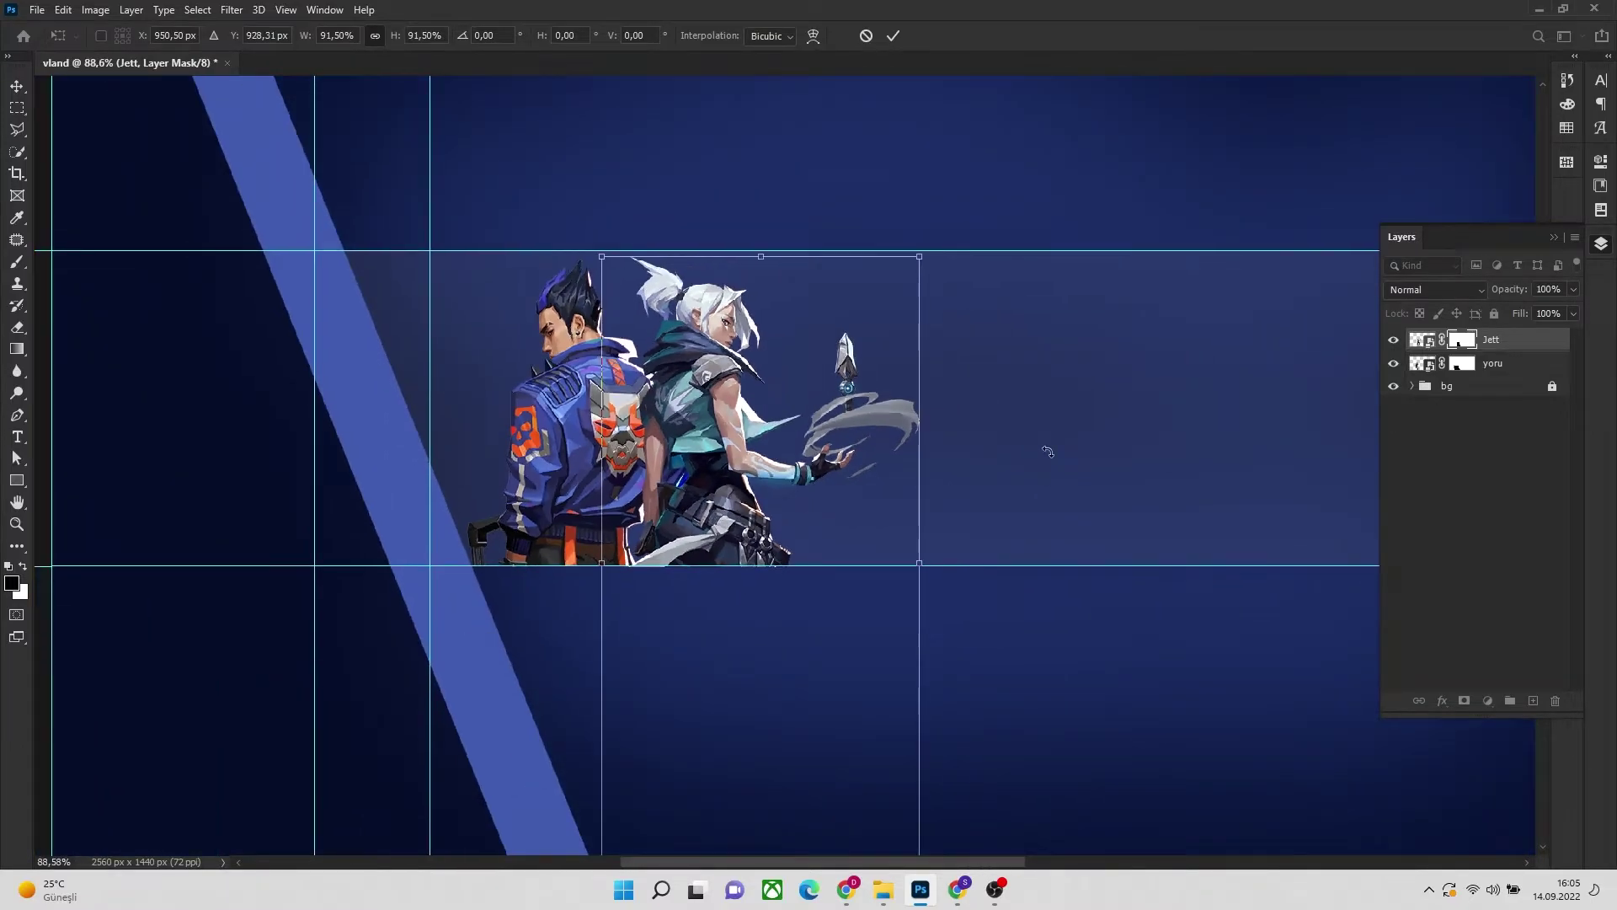
pyautogui.click(893, 35)
# Zoom out to view the whole banner with the Layers panel closed.
pyautogui.click(987, 160)
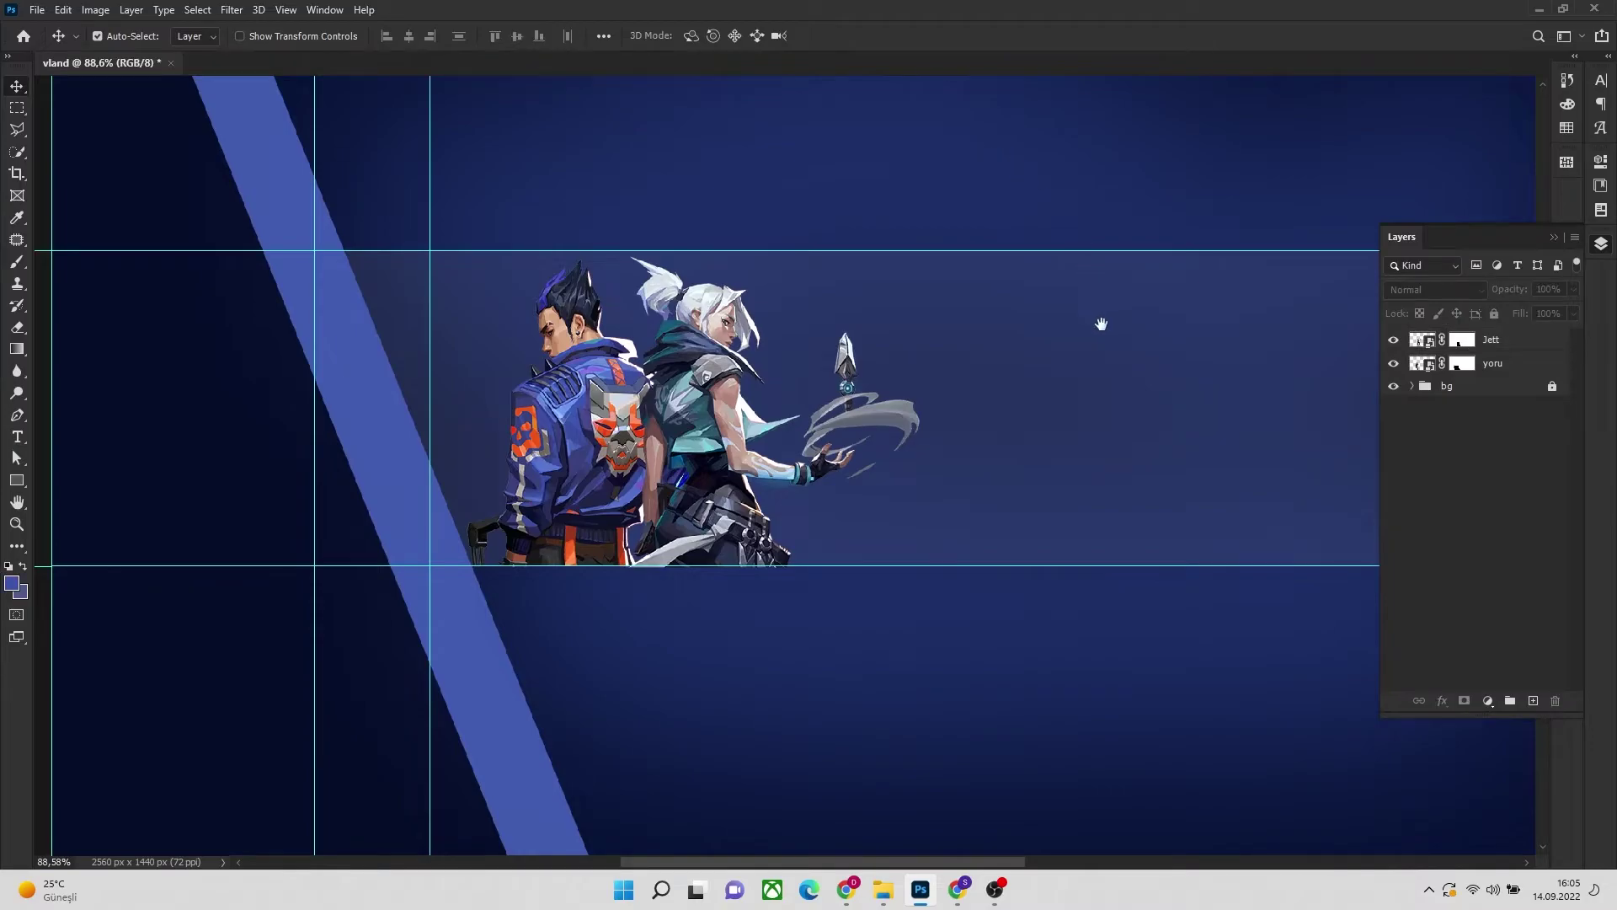
pyautogui.moveTo(1101, 325); pyautogui.dragTo(785, 303)
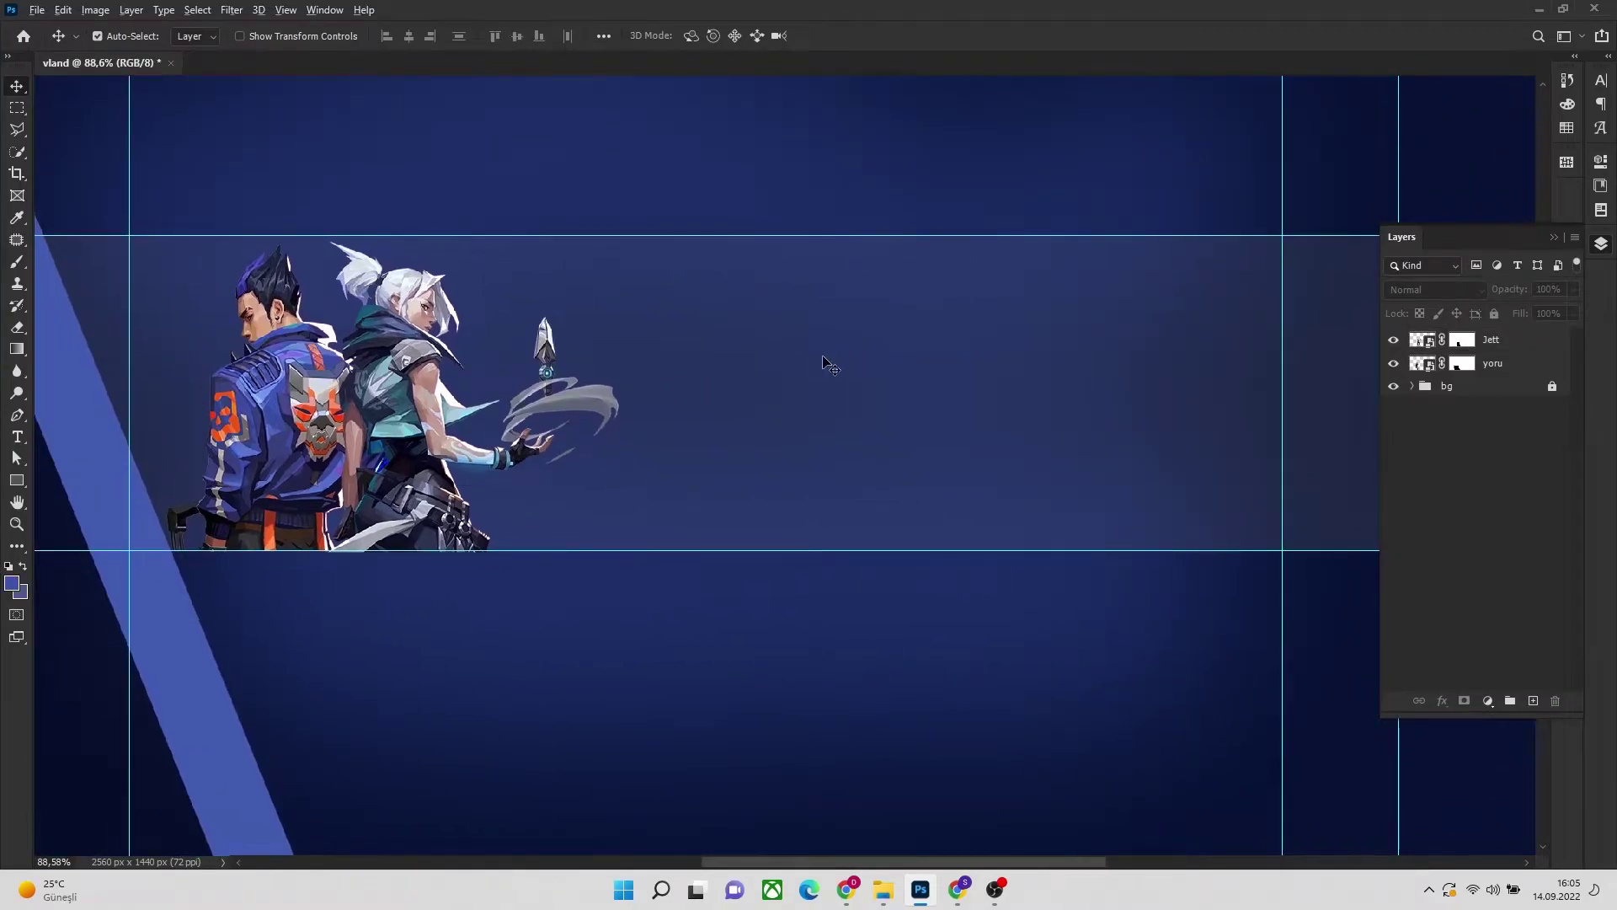
pyautogui.keyDown('alt'); pyautogui.scroll(-2, 831, 361); pyautogui.keyUp('alt')
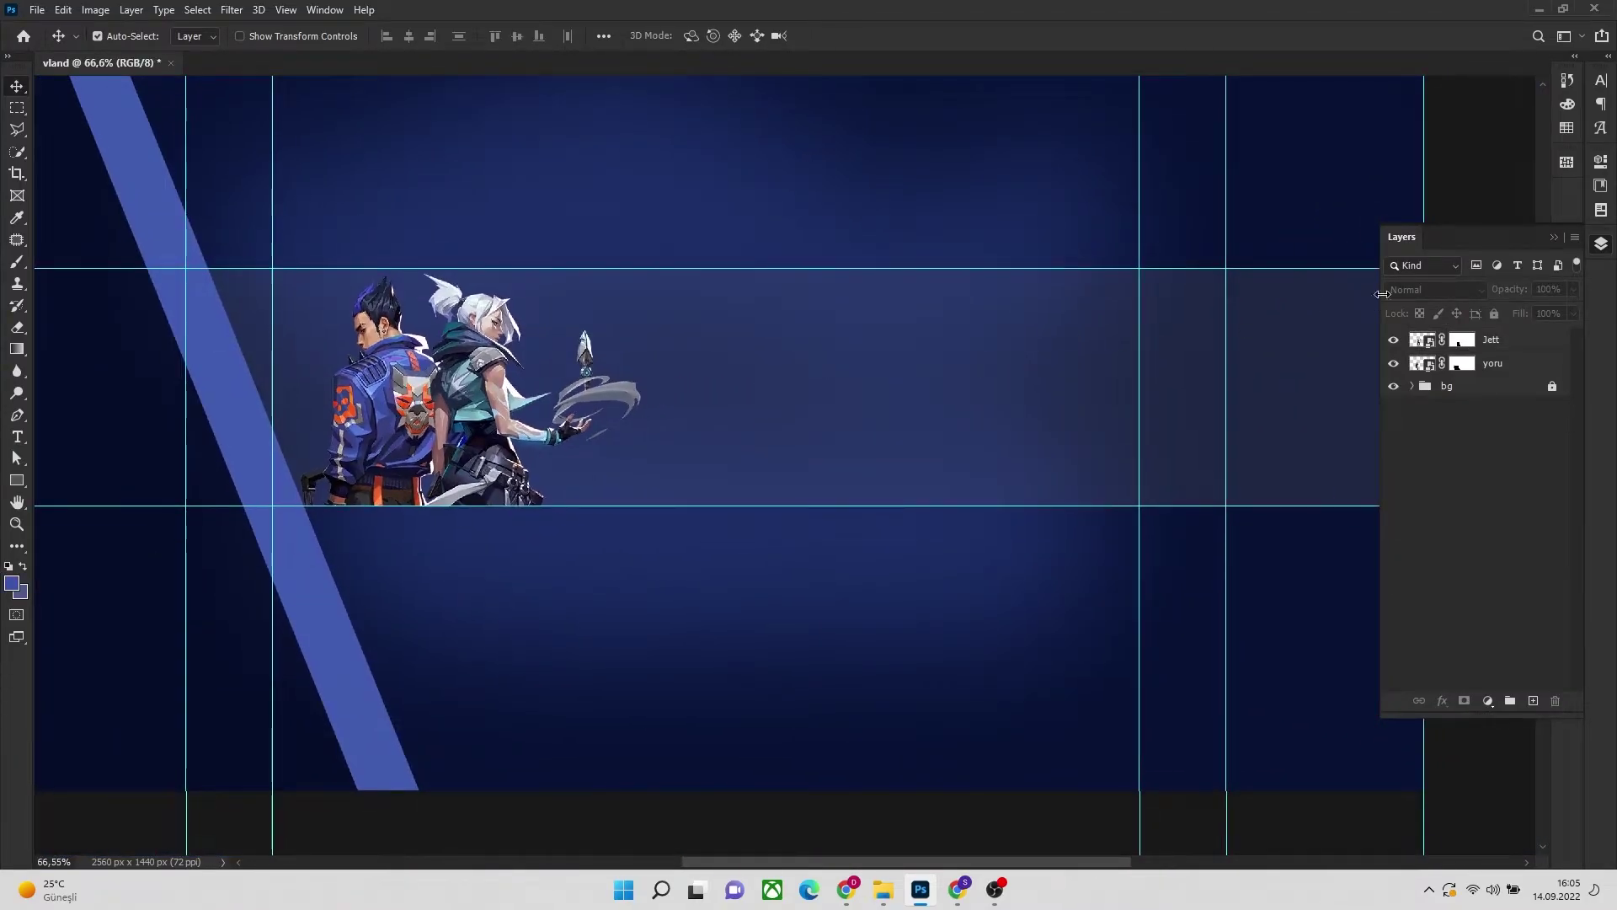
pyautogui.click(1555, 239)
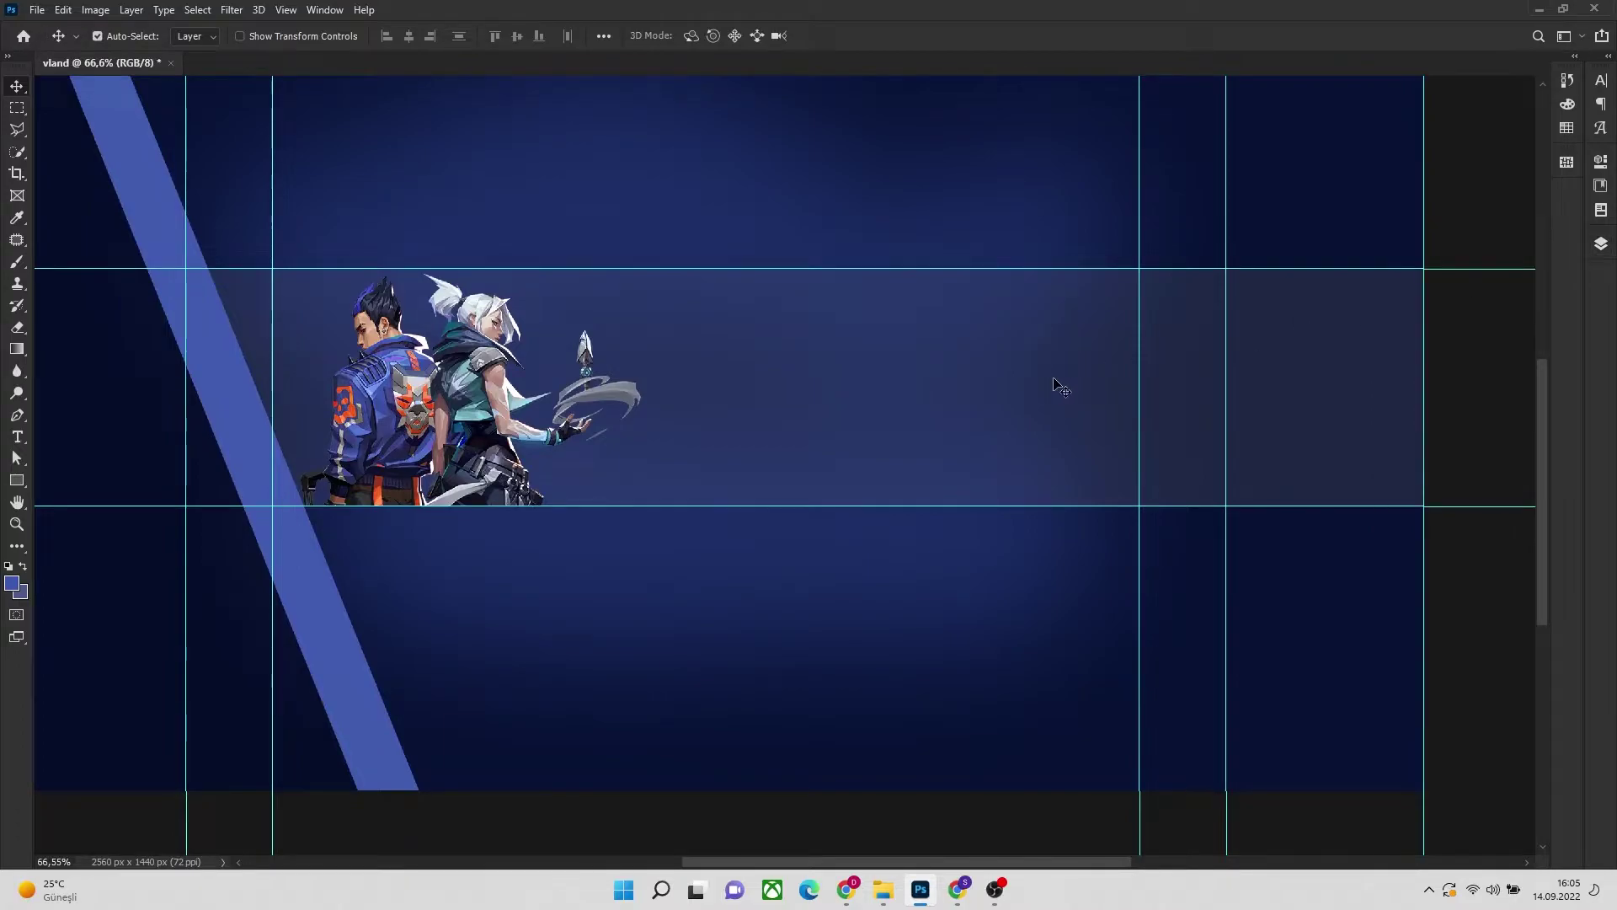
pyautogui.scroll(-1, 801, 383)
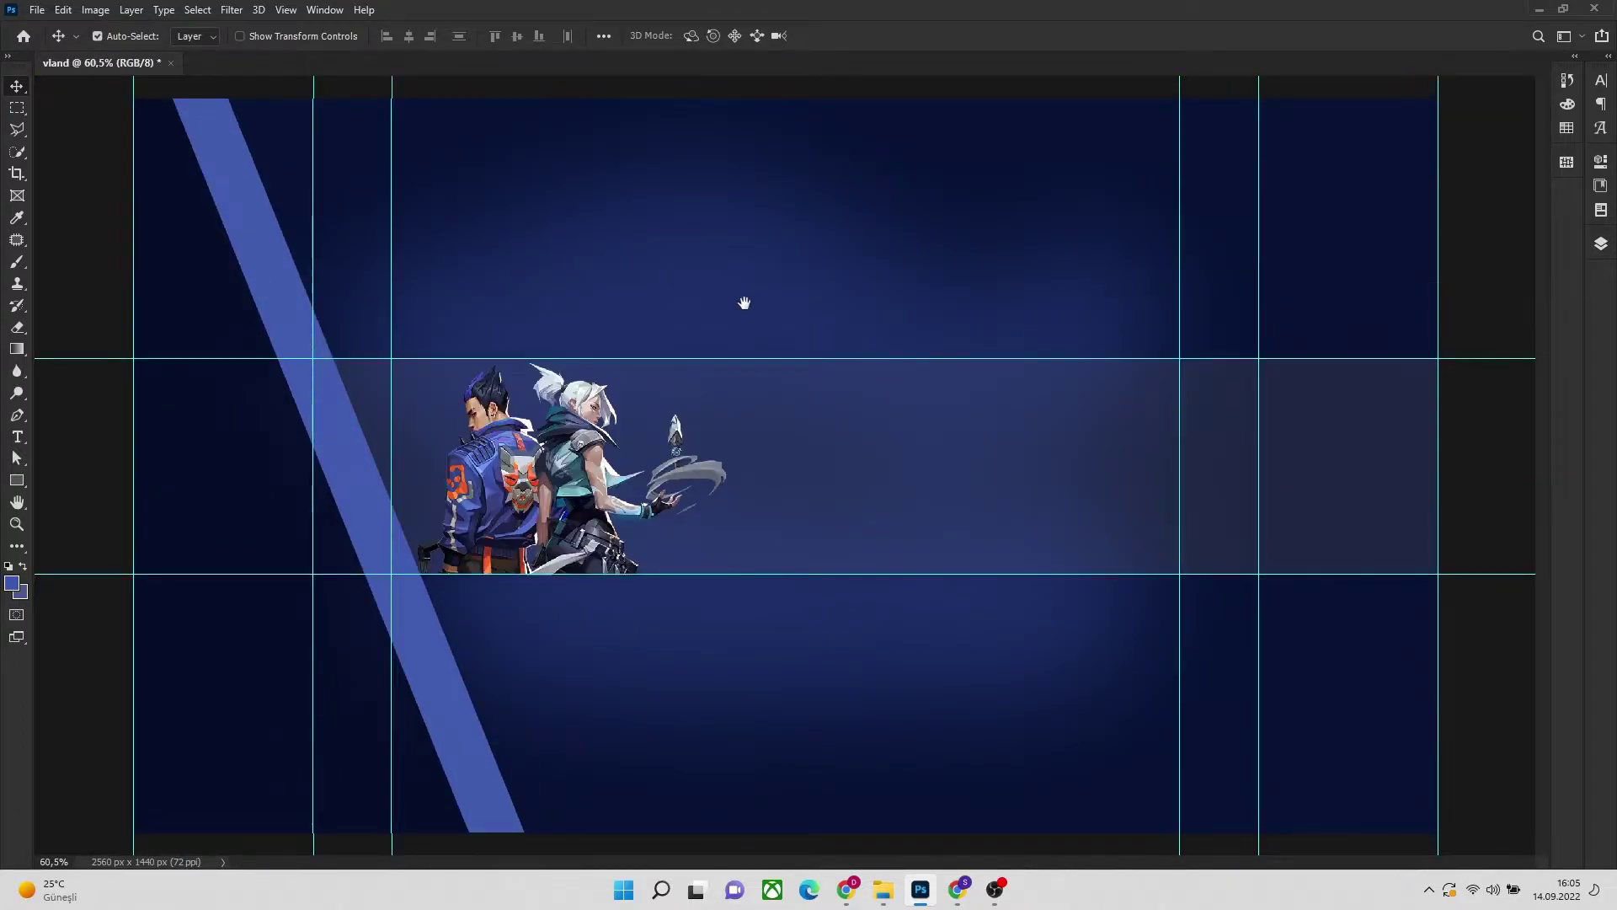
# Place Valorant_logo.png from the desktop into the banner as a new layer.
pyautogui.click(1562, 10)
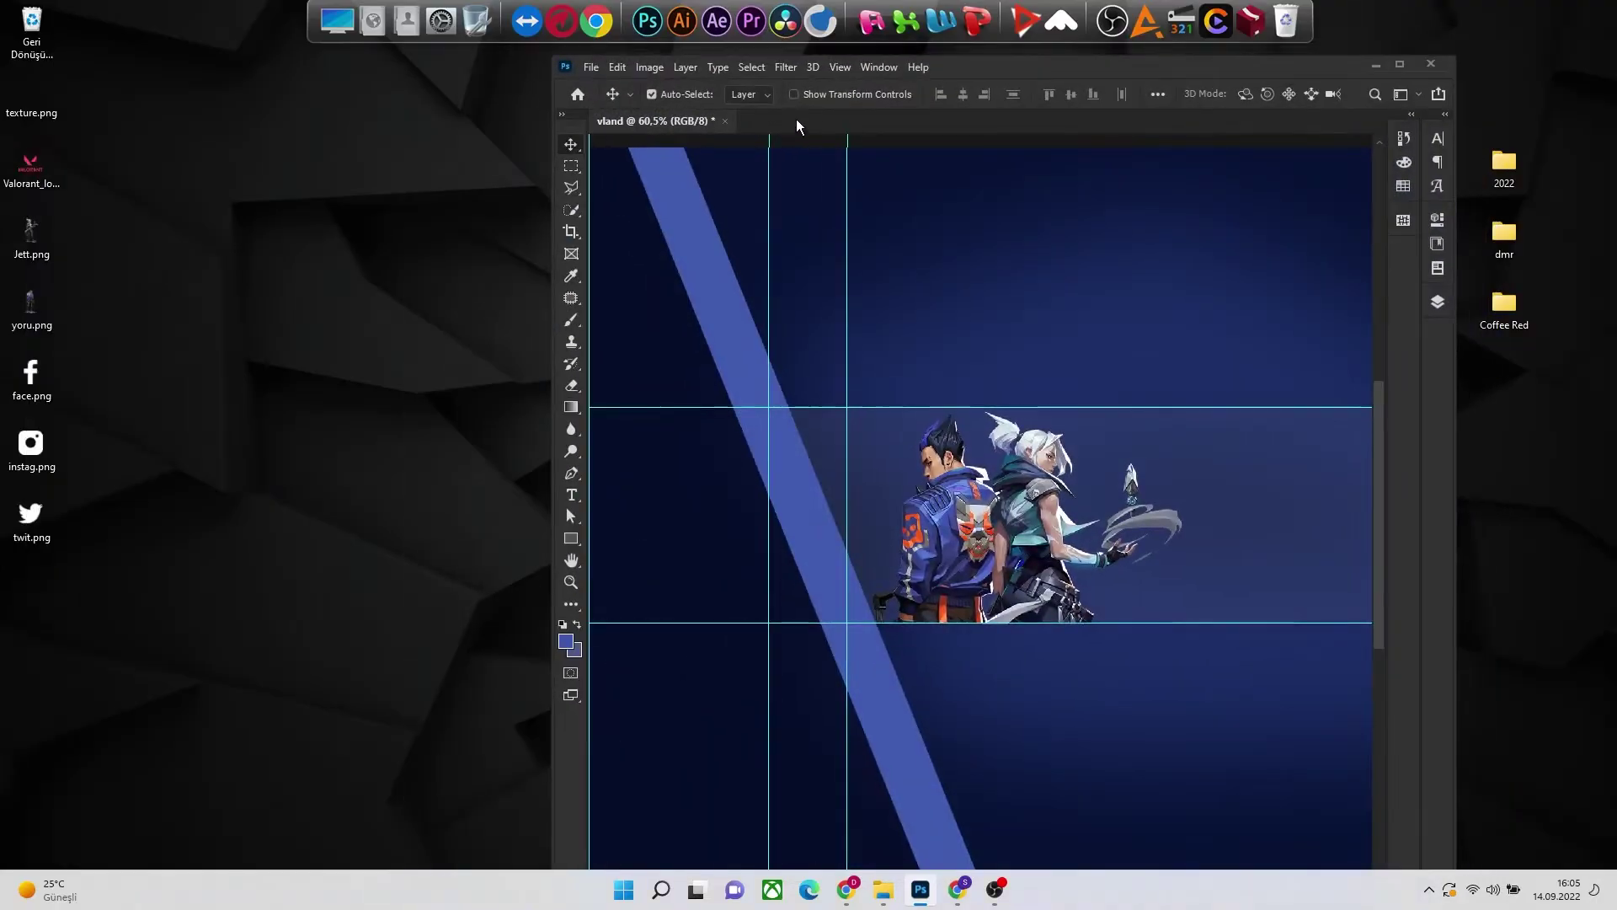
pyautogui.moveTo(30, 169); pyautogui.dragTo(976, 269)
pyautogui.click(1399, 64)
pyautogui.click(840, 36)
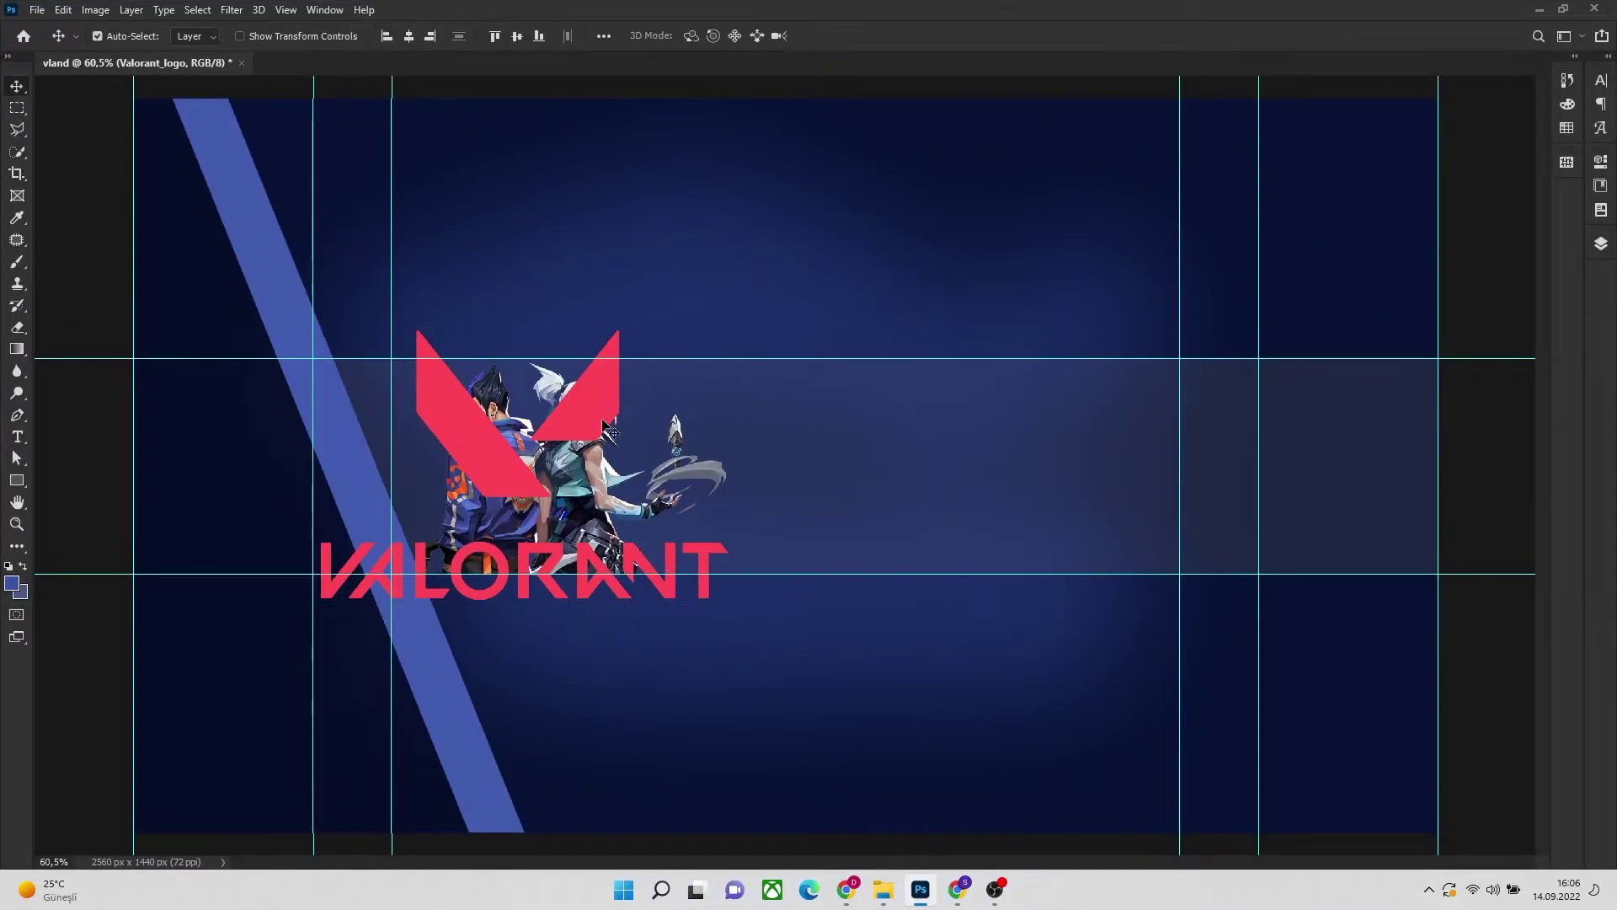
# Move the Valorant logo toward the centre and group Jett and yoru into a group named jett.
pyautogui.moveTo(604, 407)
pyautogui.mouseDown()
pyautogui.moveTo(821, 345)
pyautogui.moveTo(831, 316)
pyautogui.mouseUp()
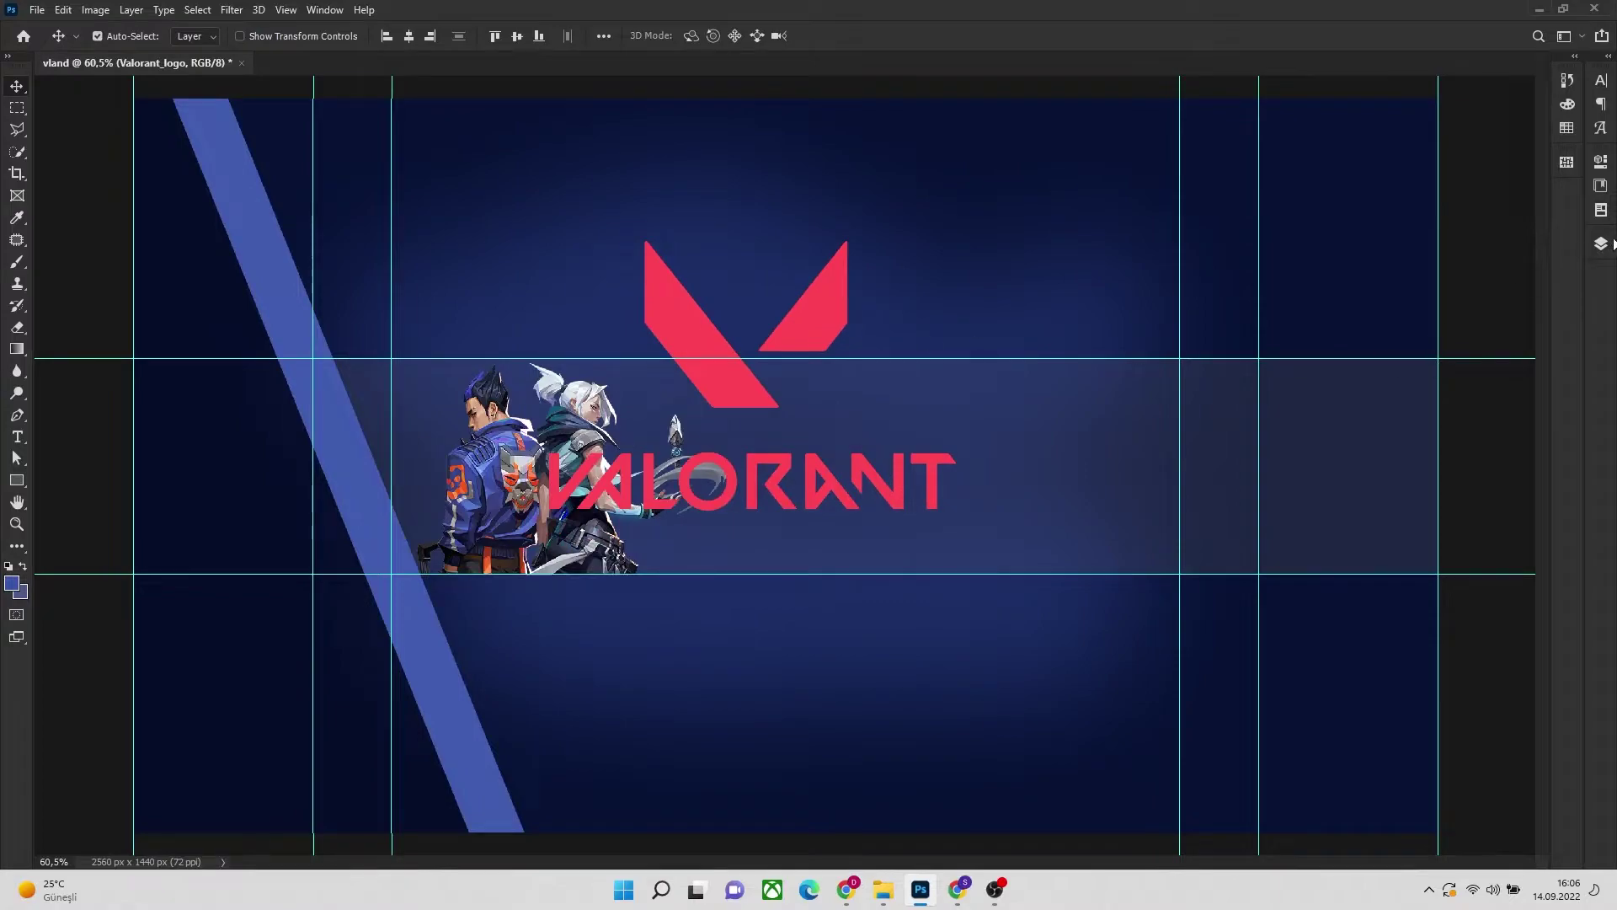
pyautogui.click(1600, 243)
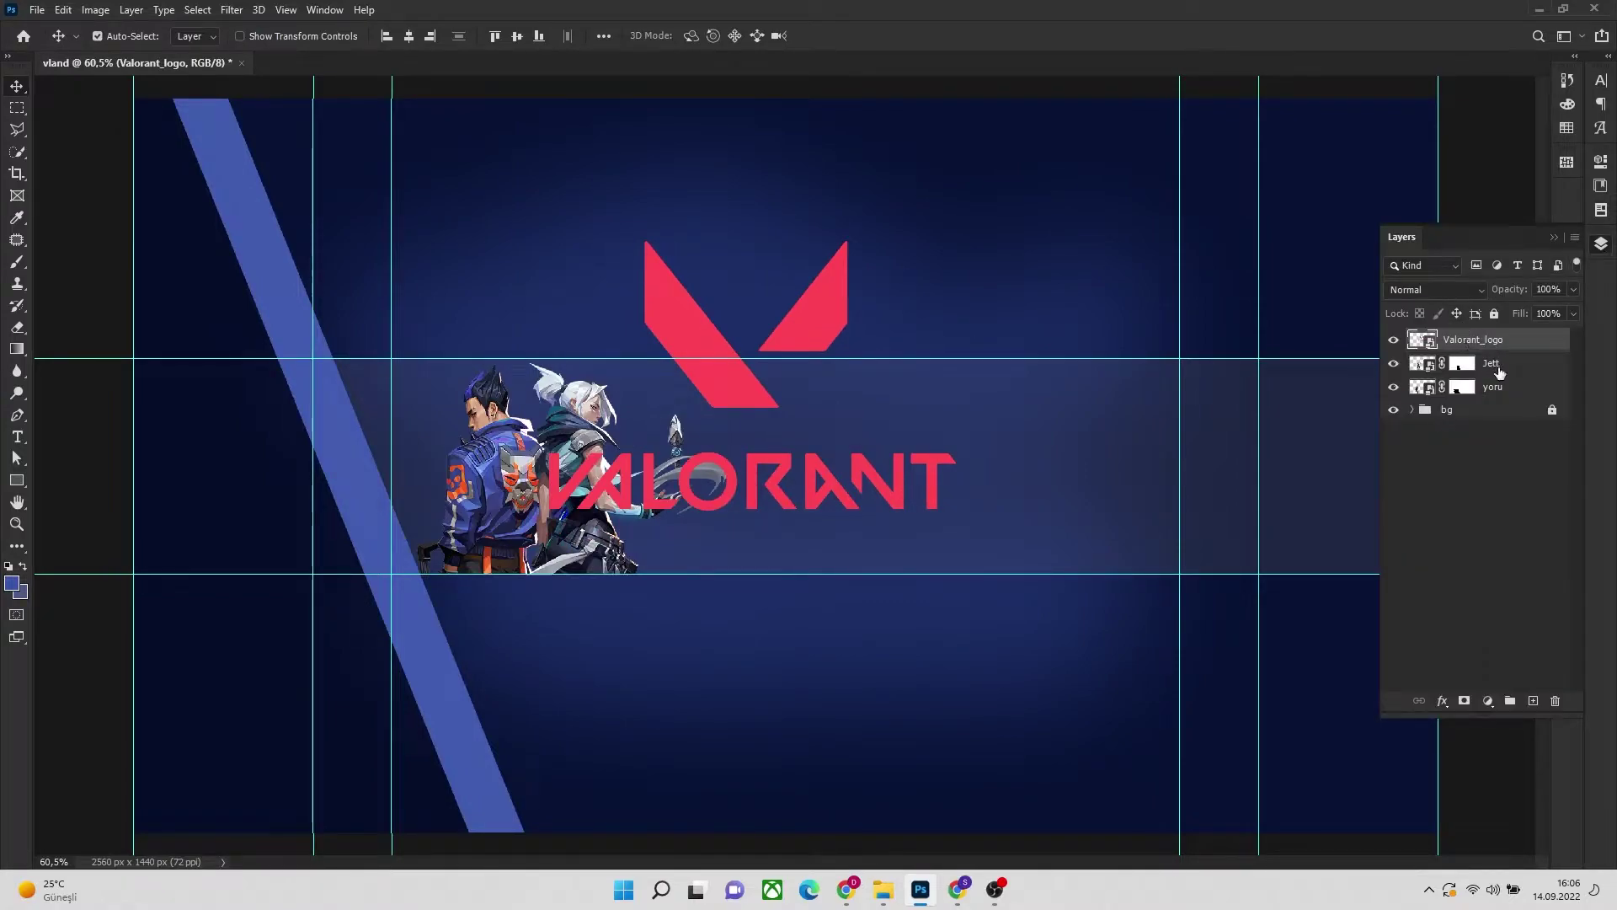
pyautogui.click(1502, 368)
pyautogui.keyDown('shift'); pyautogui.click(1505, 387); pyautogui.keyUp('shift')
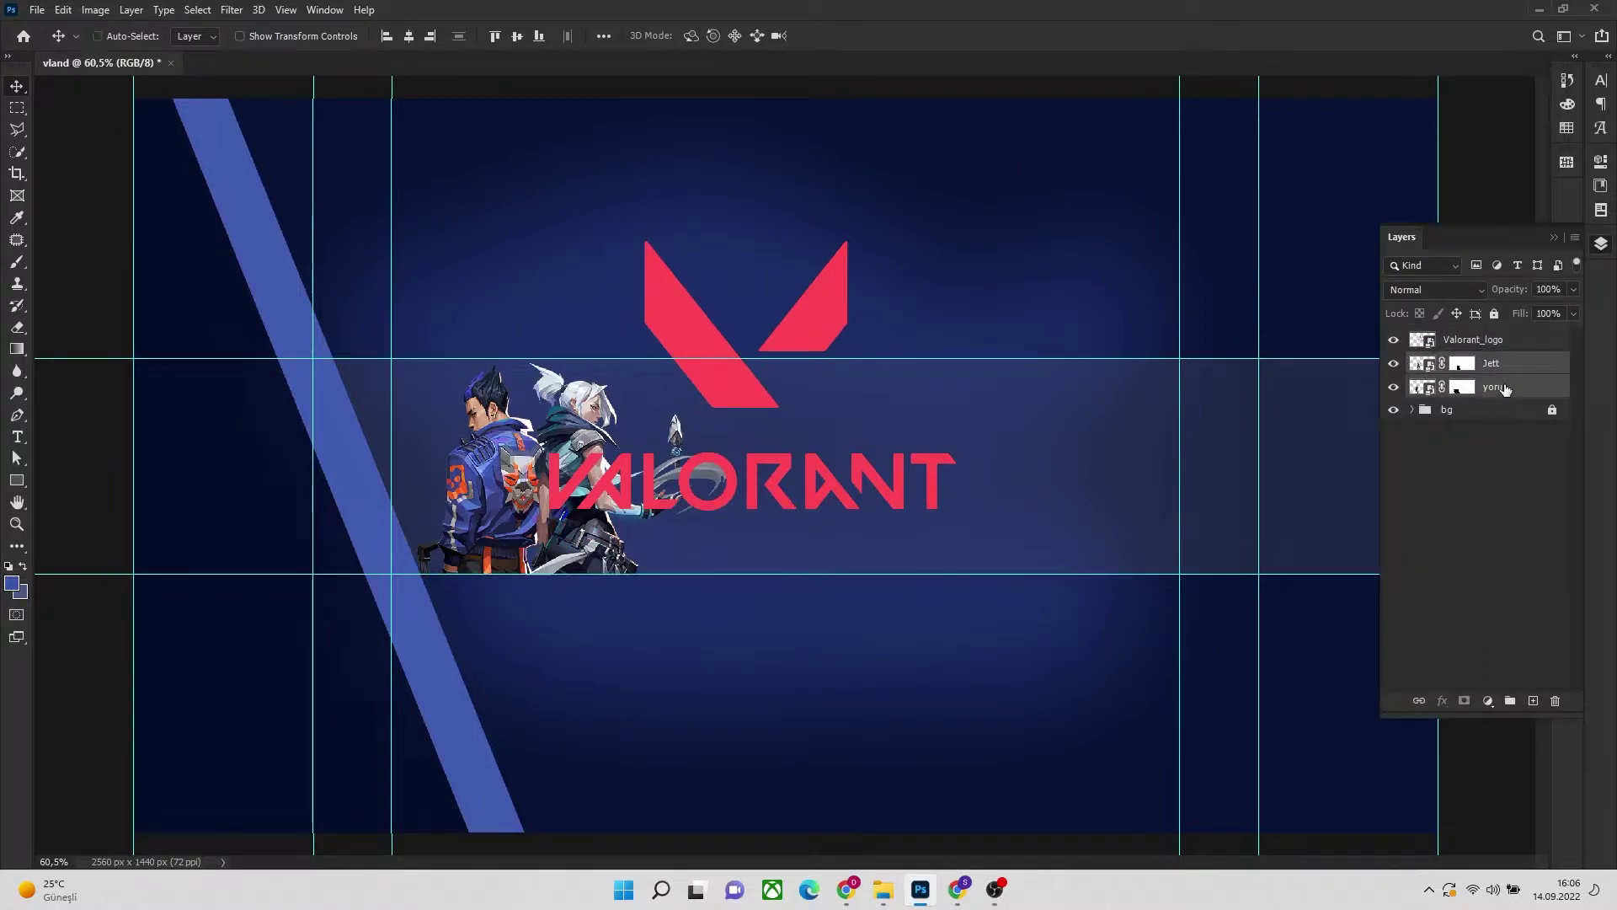
pyautogui.hotkey('ctrl', 'g')
pyautogui.doubleClick(1464, 364)
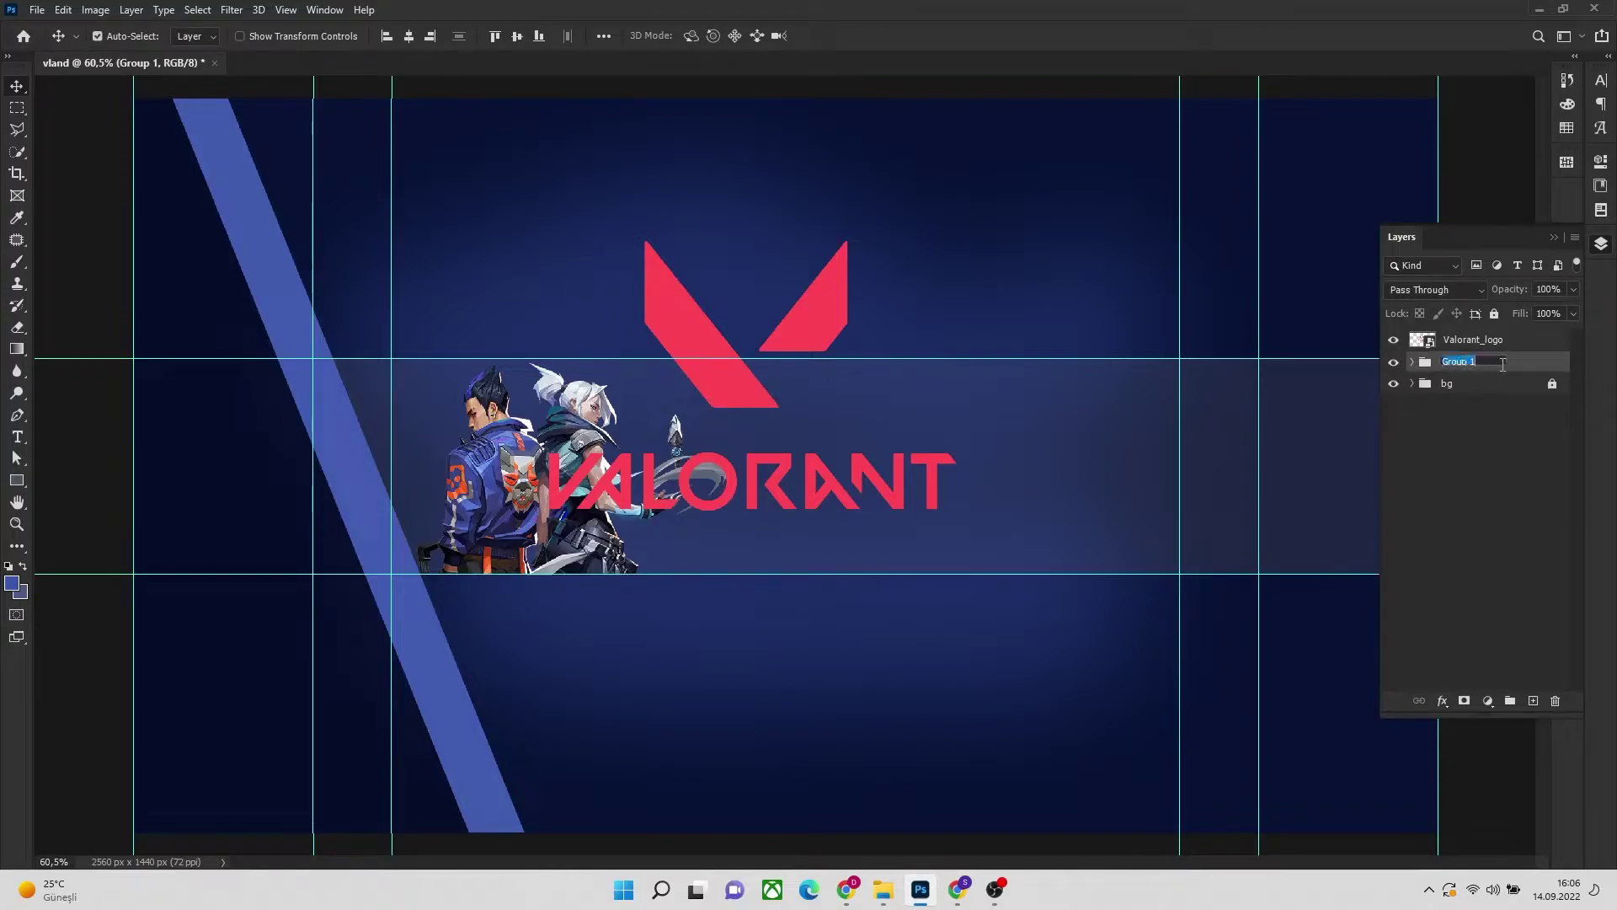
pyautogui.write('jett')
pyautogui.press('Return')
pyautogui.click(1480, 342)
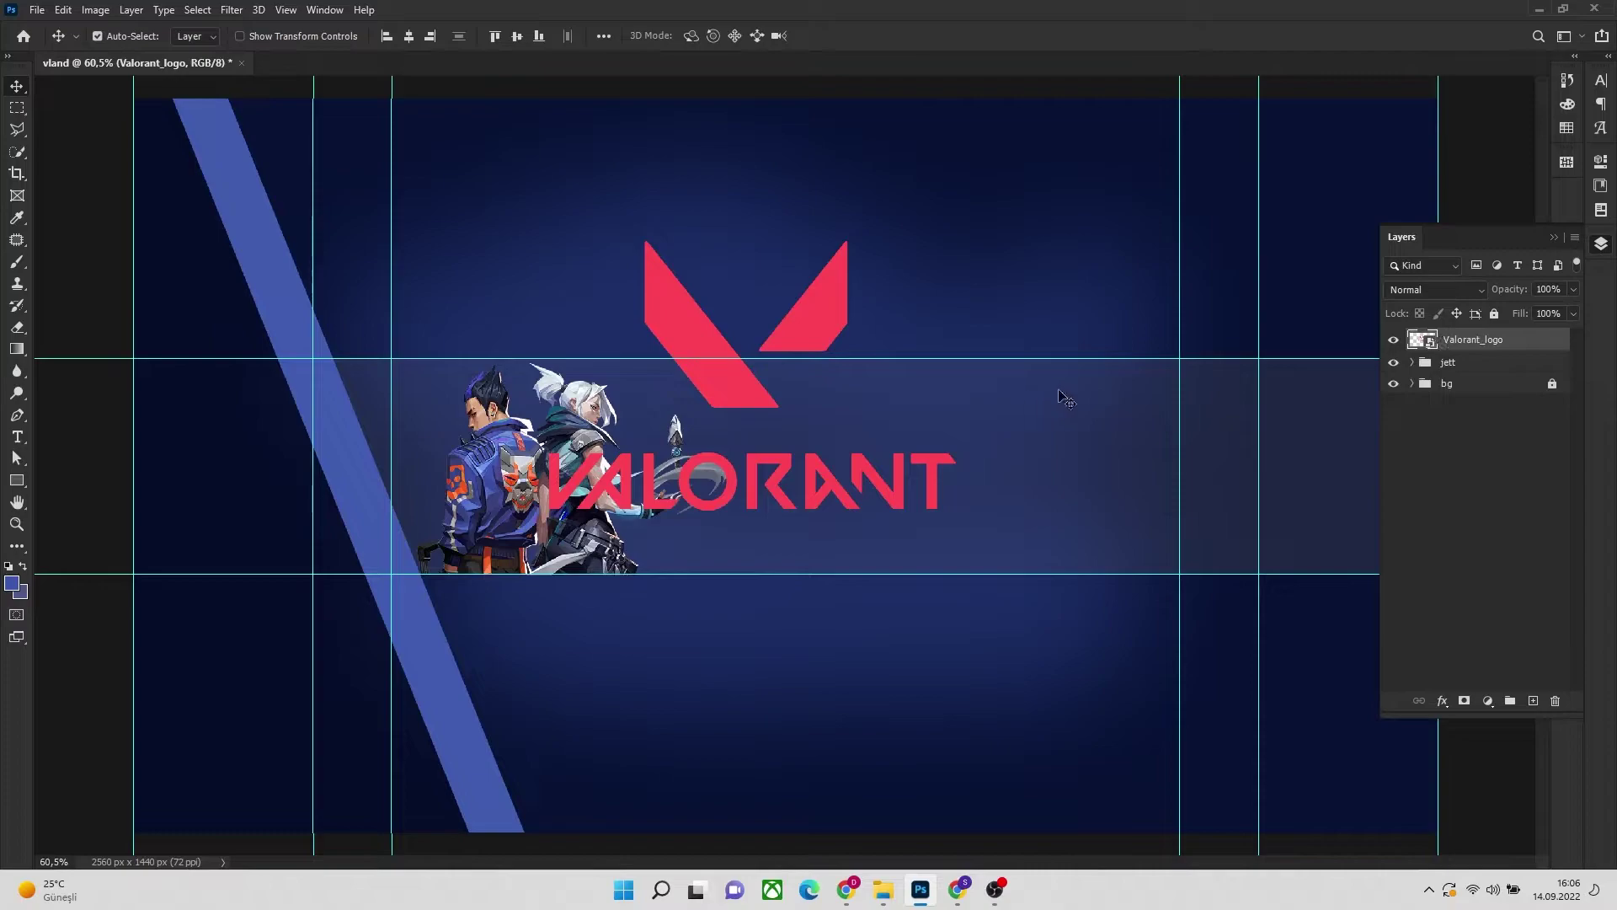
pyautogui.press('ctrl')
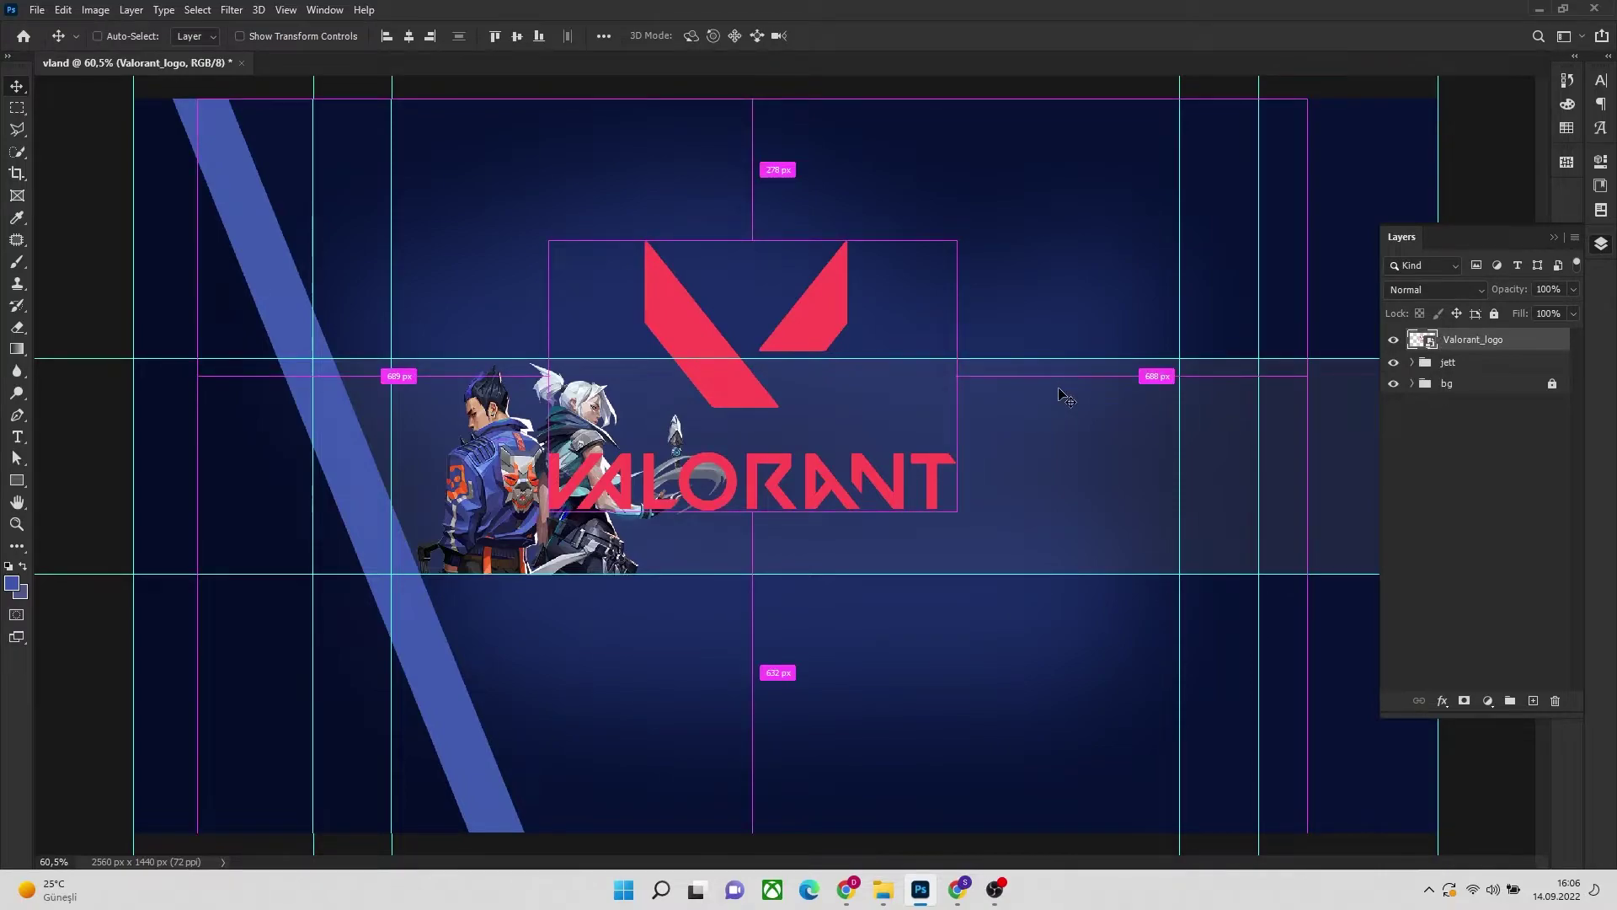
# Duplicate the Valorant logo, hide the copy, and enlarge the original to about 178%.
pyautogui.hotkey('ctrl', 'j')
pyautogui.click(1394, 341)
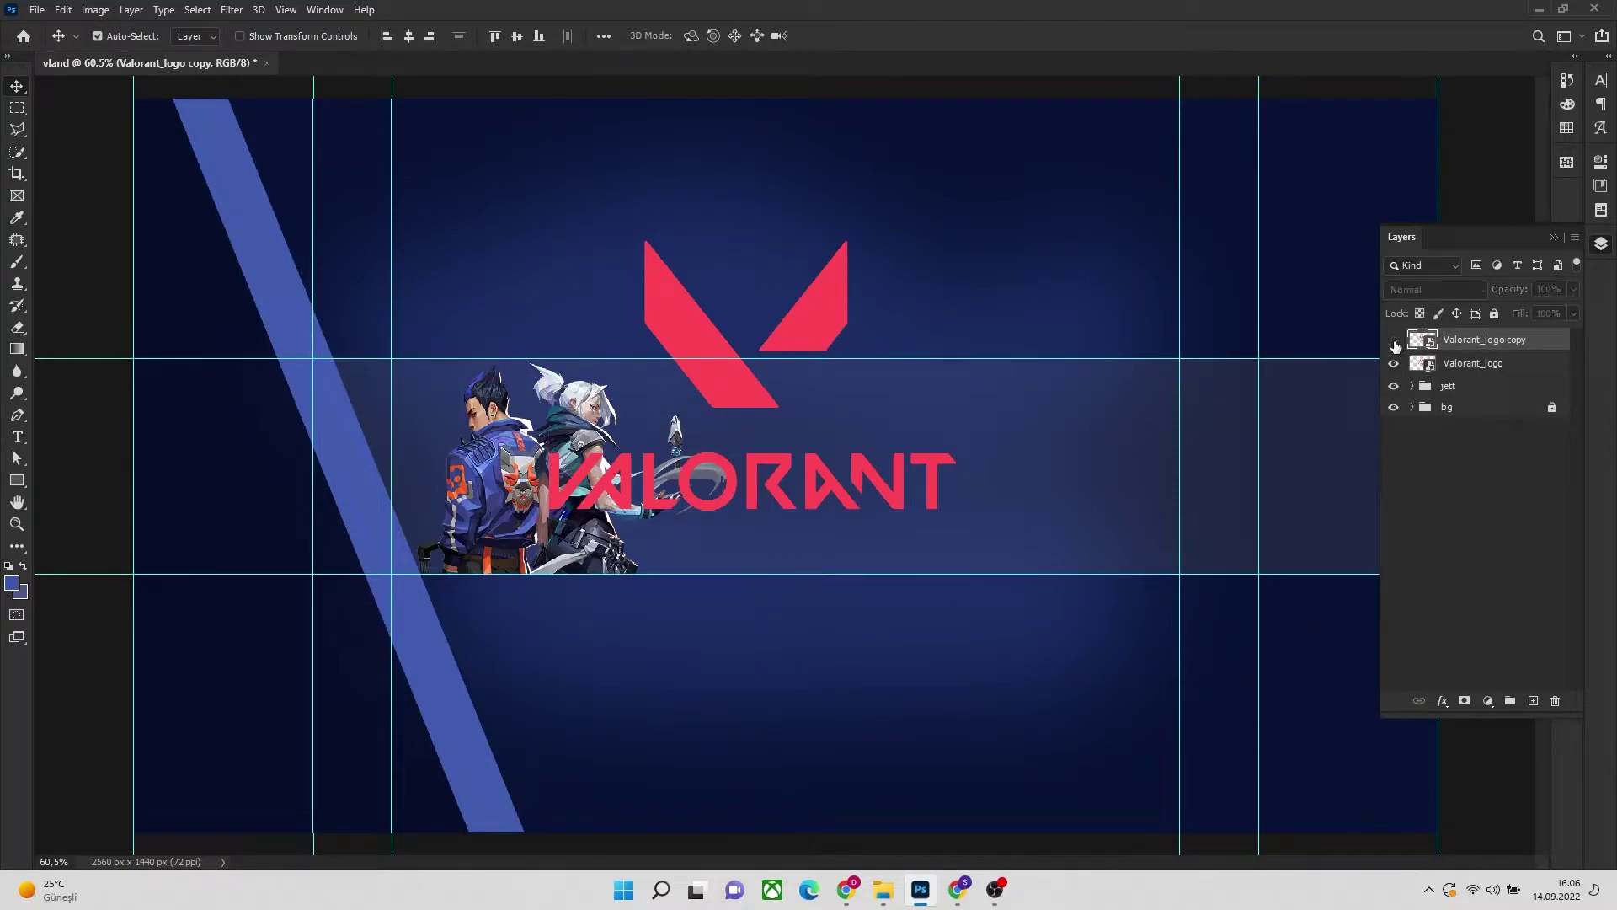
pyautogui.click(1477, 364)
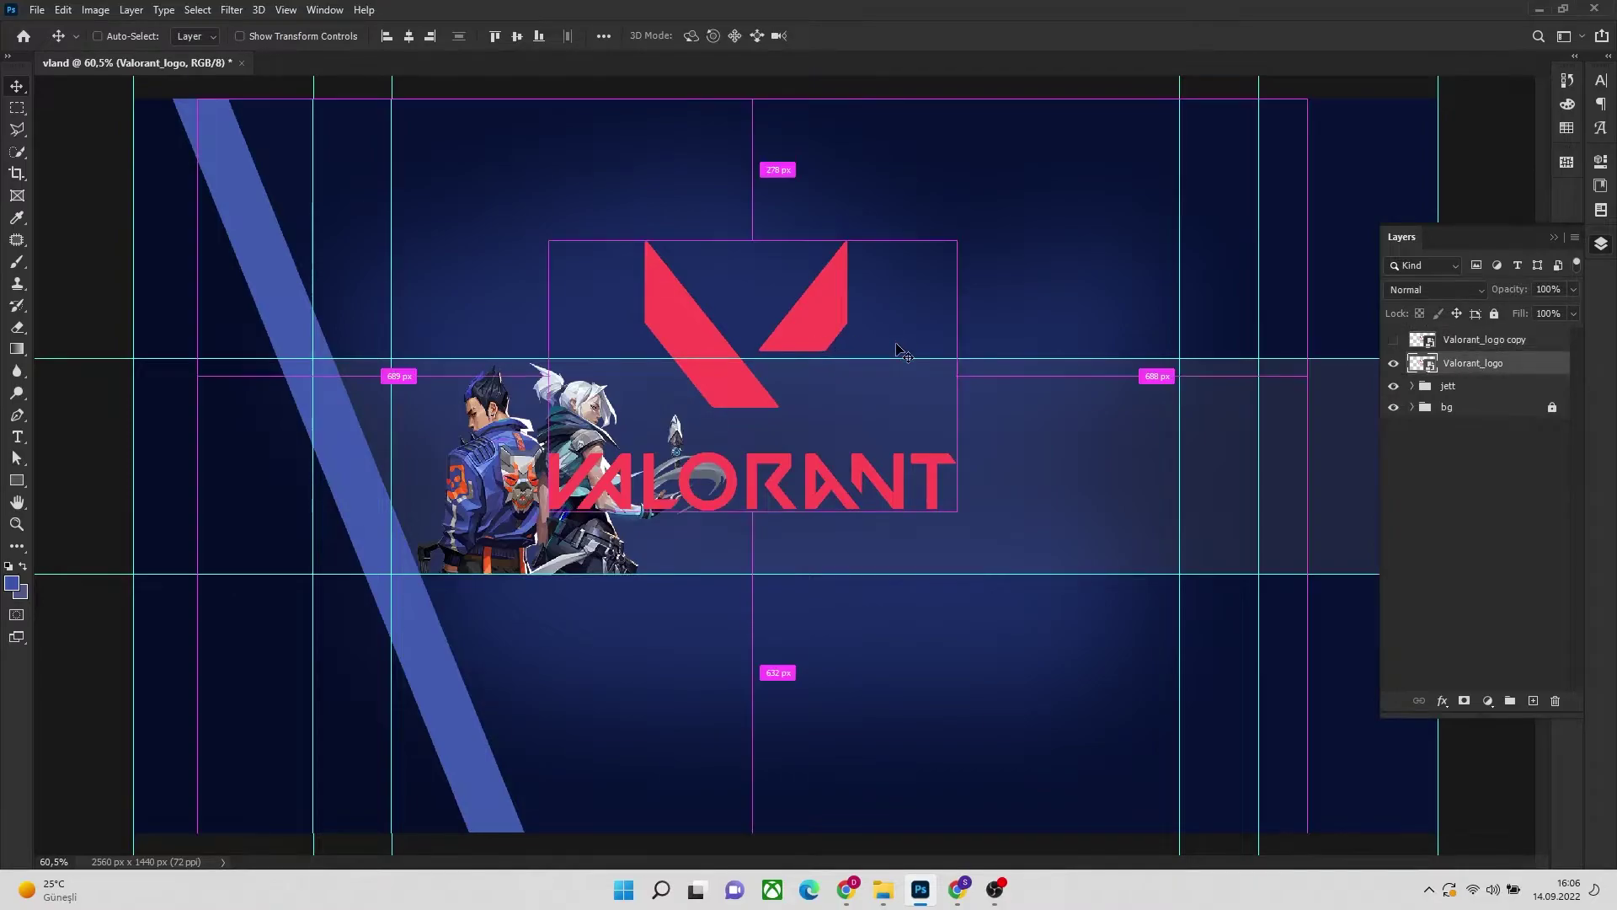
pyautogui.hotkey('ctrl', 't')
pyautogui.moveTo(751, 518); pyautogui.dragTo(755, 734)
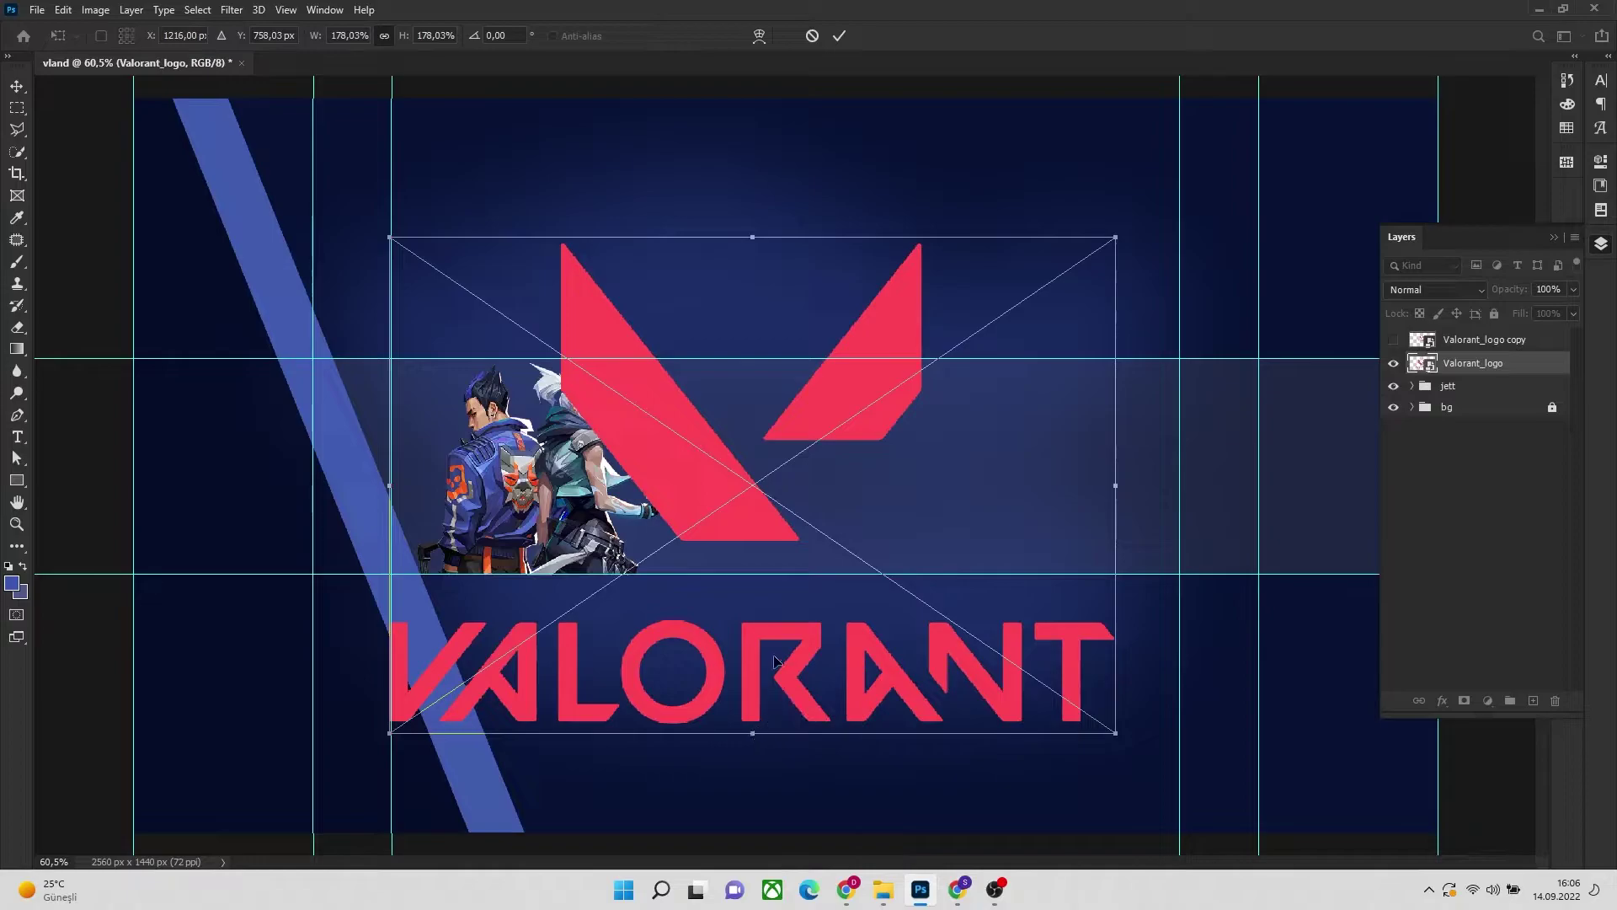
pyautogui.moveTo(746, 519); pyautogui.dragTo(887, 486)
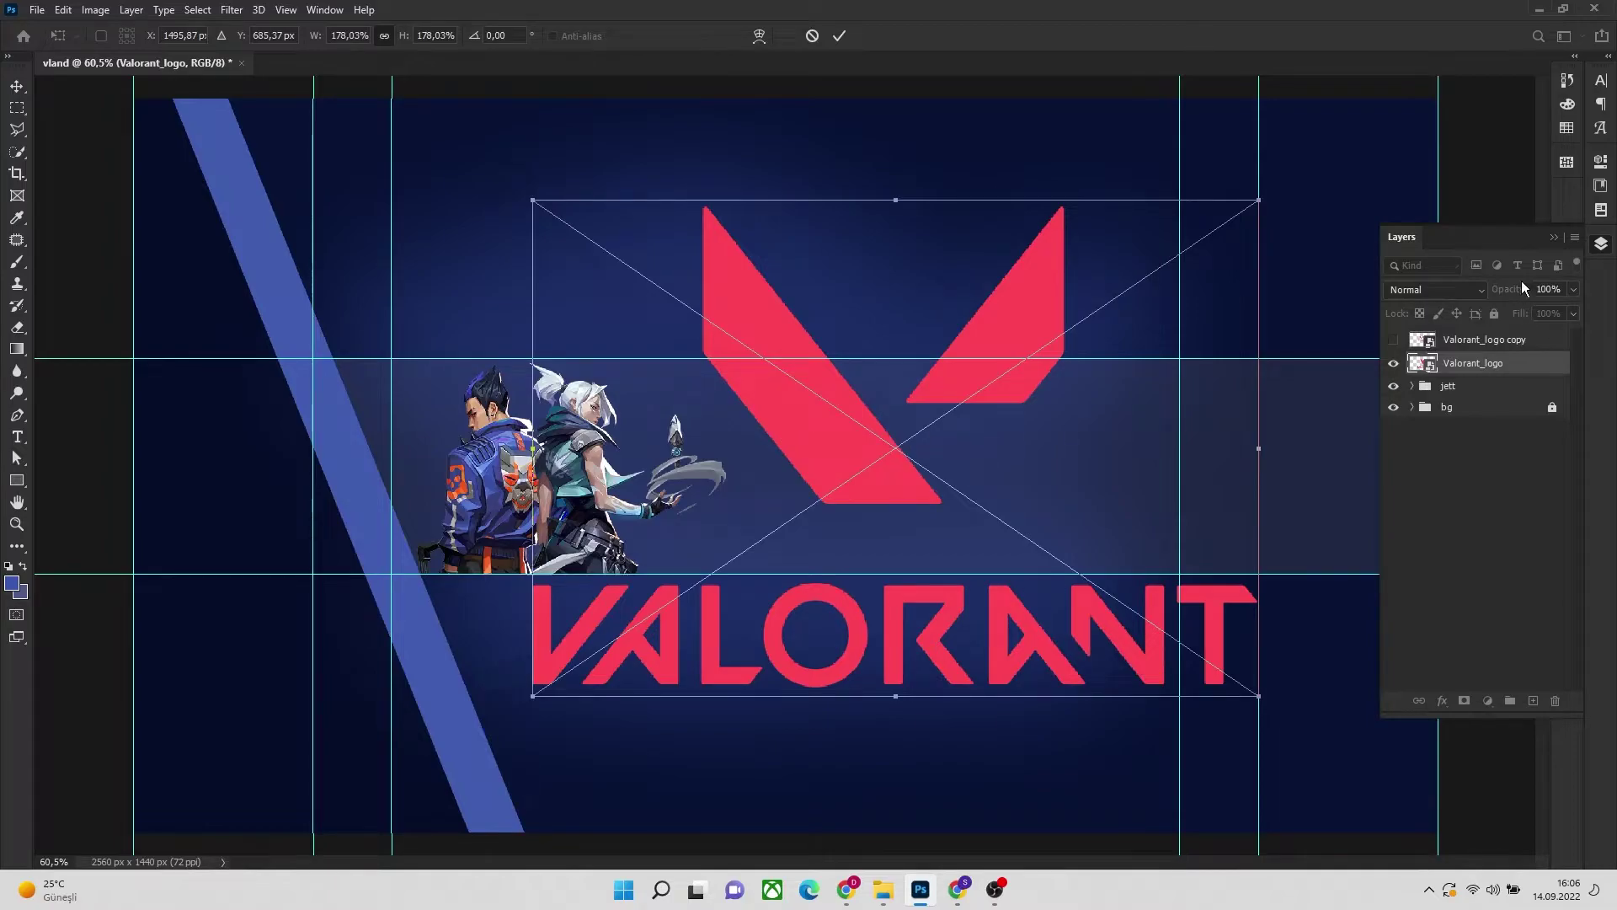
pyautogui.click(1555, 239)
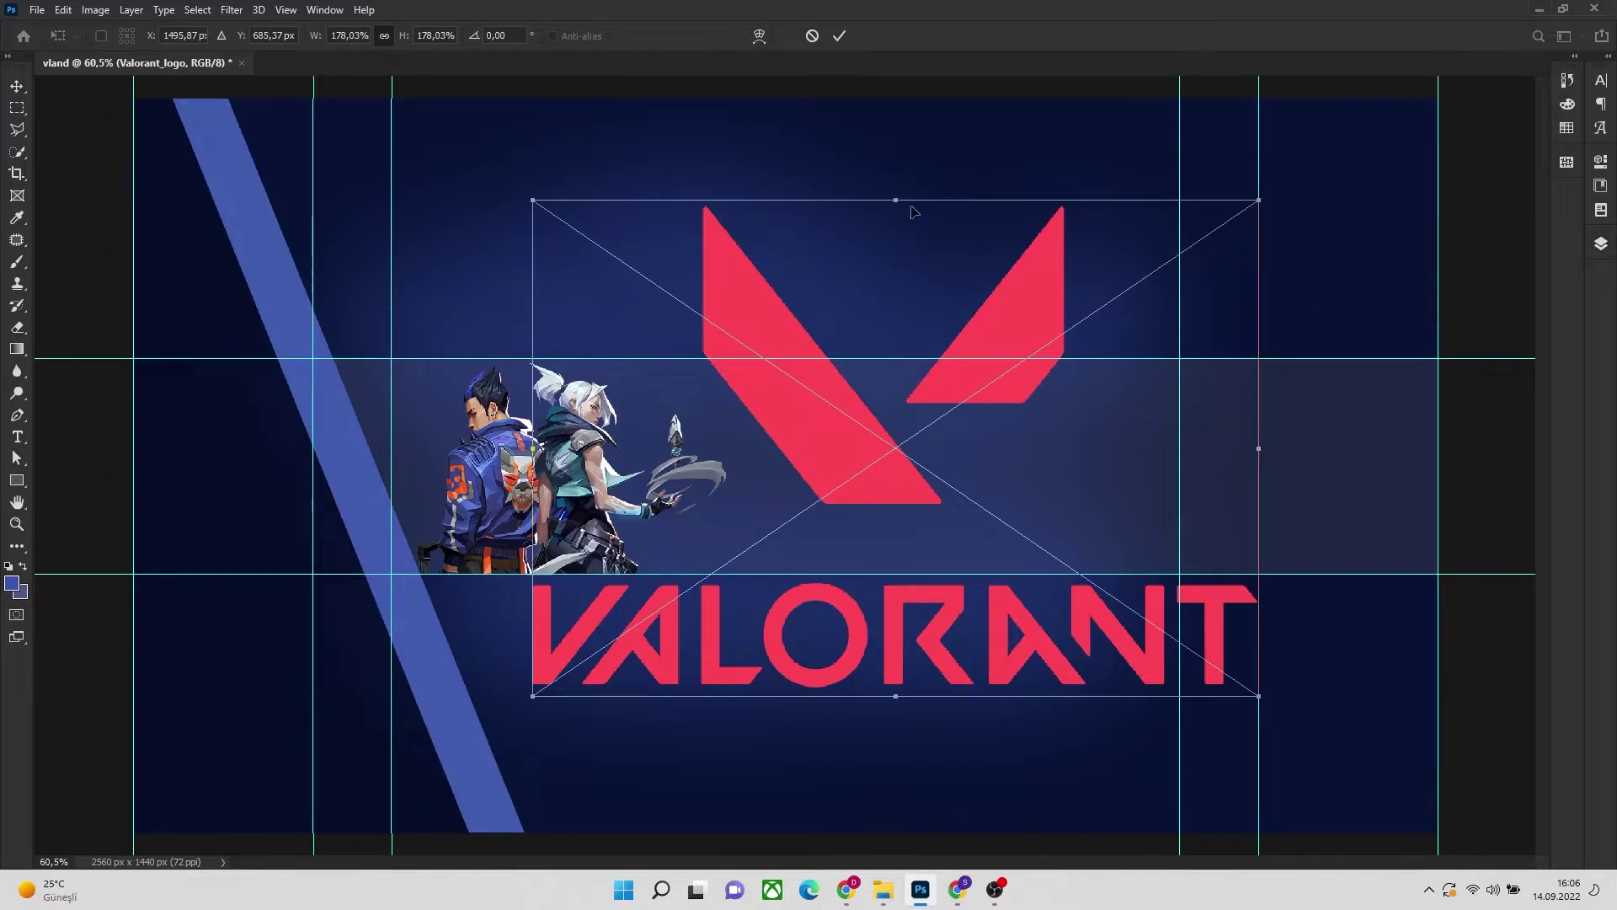
# Scale the logo to about 197.7%, fine-tune its position and commit.
pyautogui.moveTo(898, 203); pyautogui.dragTo(905, 145)
pyautogui.moveTo(1008, 291)
pyautogui.mouseDown()
pyautogui.moveTo(1099, 295)
pyautogui.moveTo(1029, 291)
pyautogui.mouseUp()
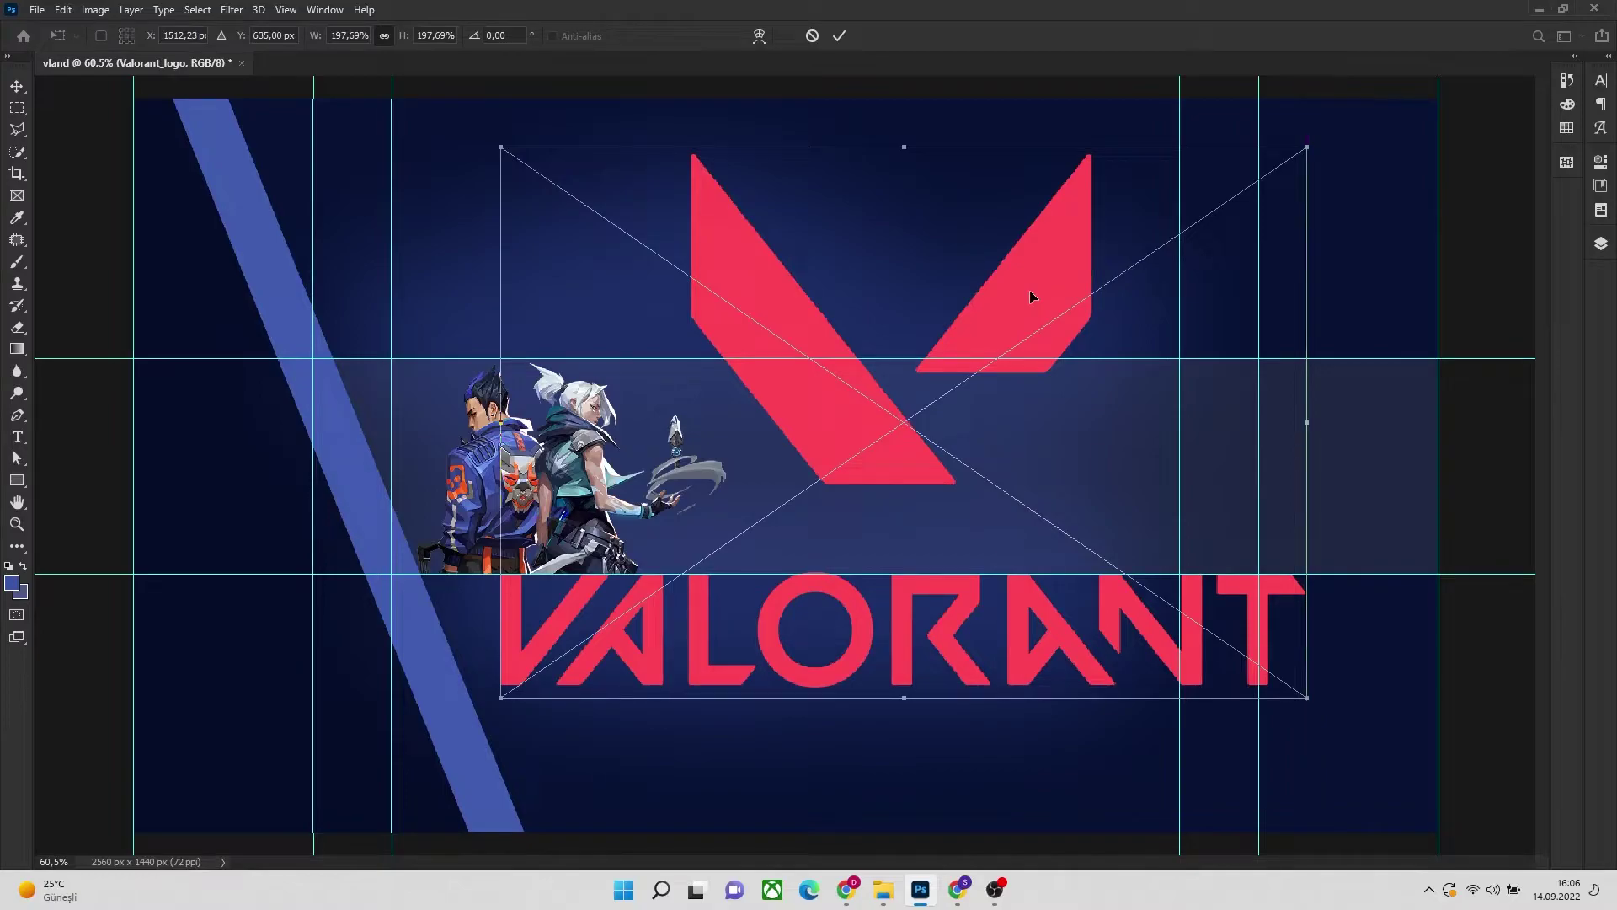
pyautogui.press('Down')
pyautogui.press('Down')
pyautogui.press('Down')
pyautogui.press('Down')
pyautogui.press('Down')
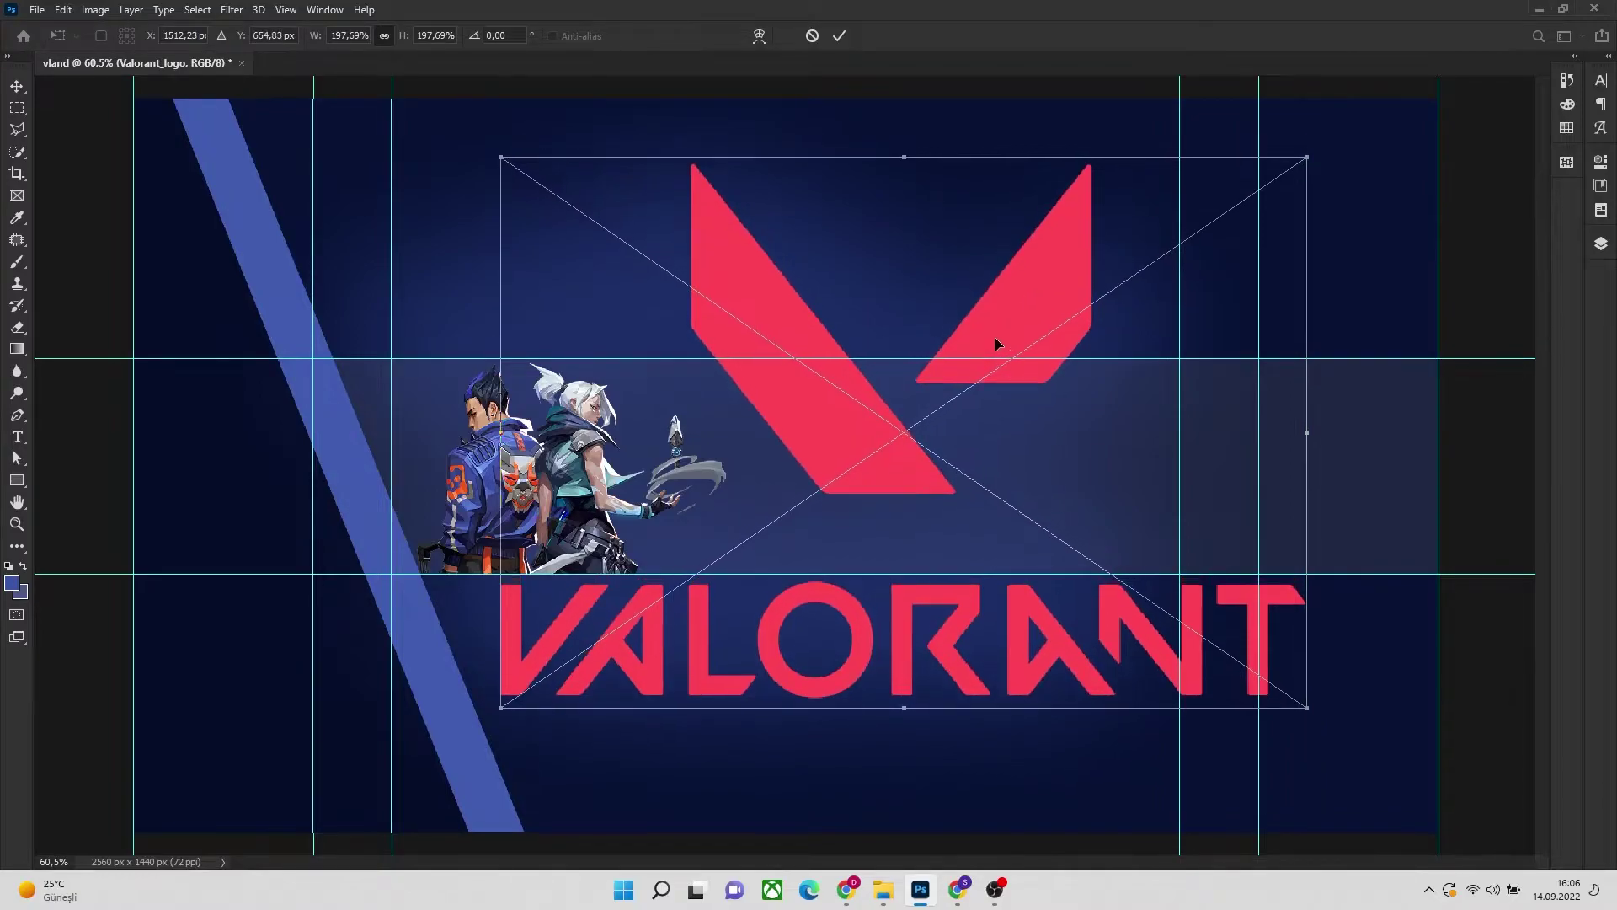
pyautogui.press('Down')
pyautogui.press('Down')
pyautogui.press('Down')
pyautogui.press('Down')
pyautogui.press('Up')
pyautogui.press('Up')
pyautogui.press('Up')
pyautogui.press('Up')
pyautogui.press('Up')
pyautogui.press('Up')
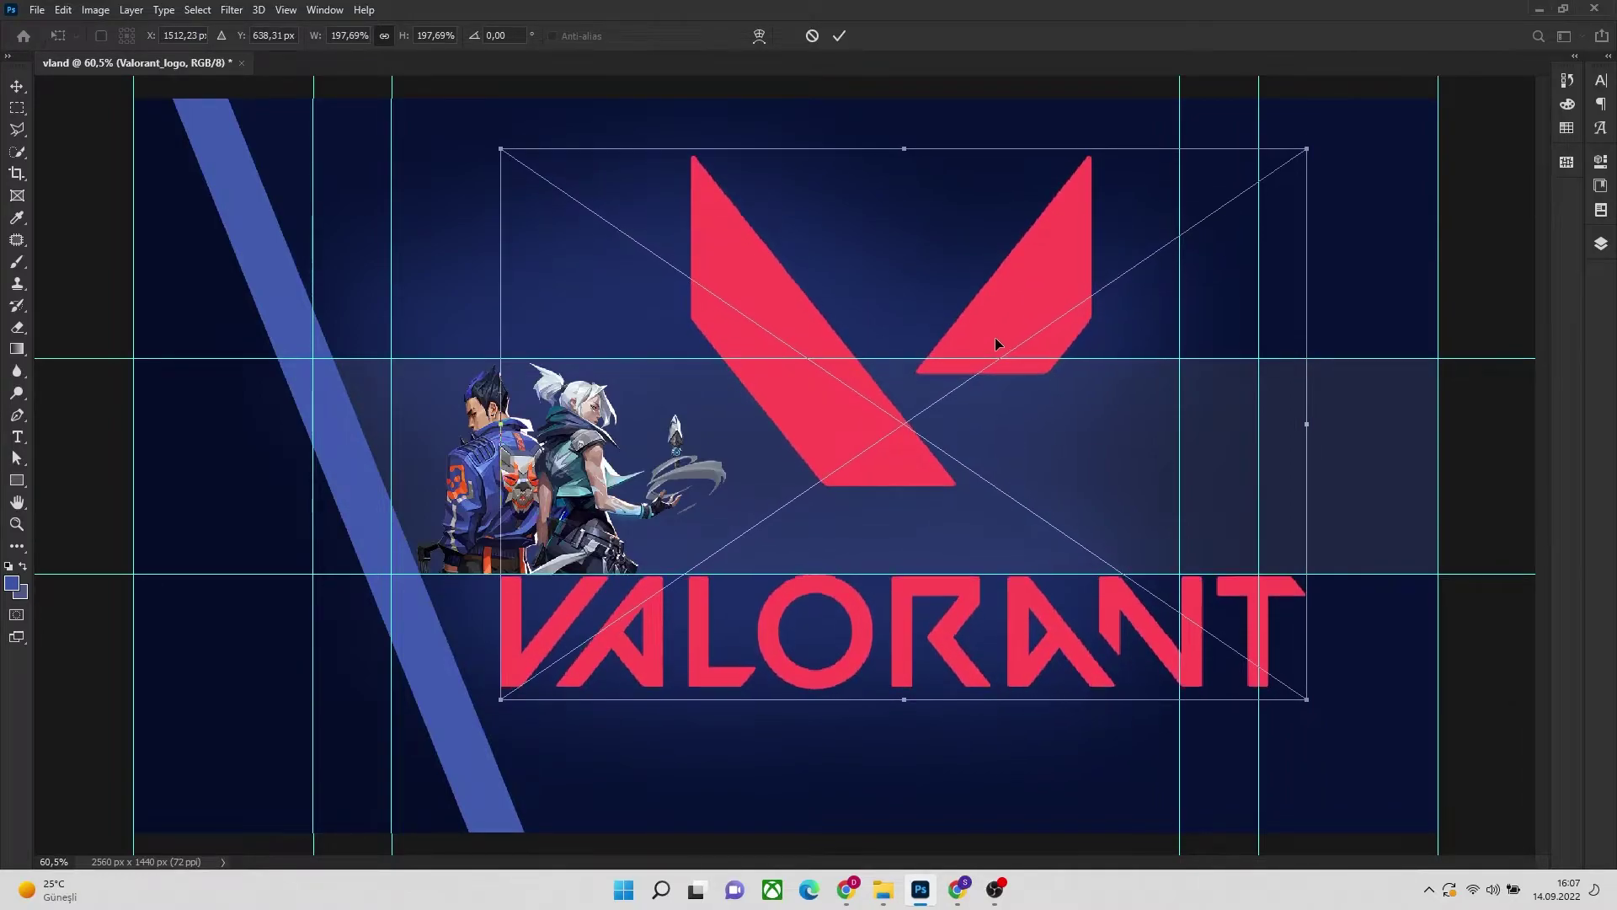
pyautogui.press('Up')
pyautogui.press('Up')
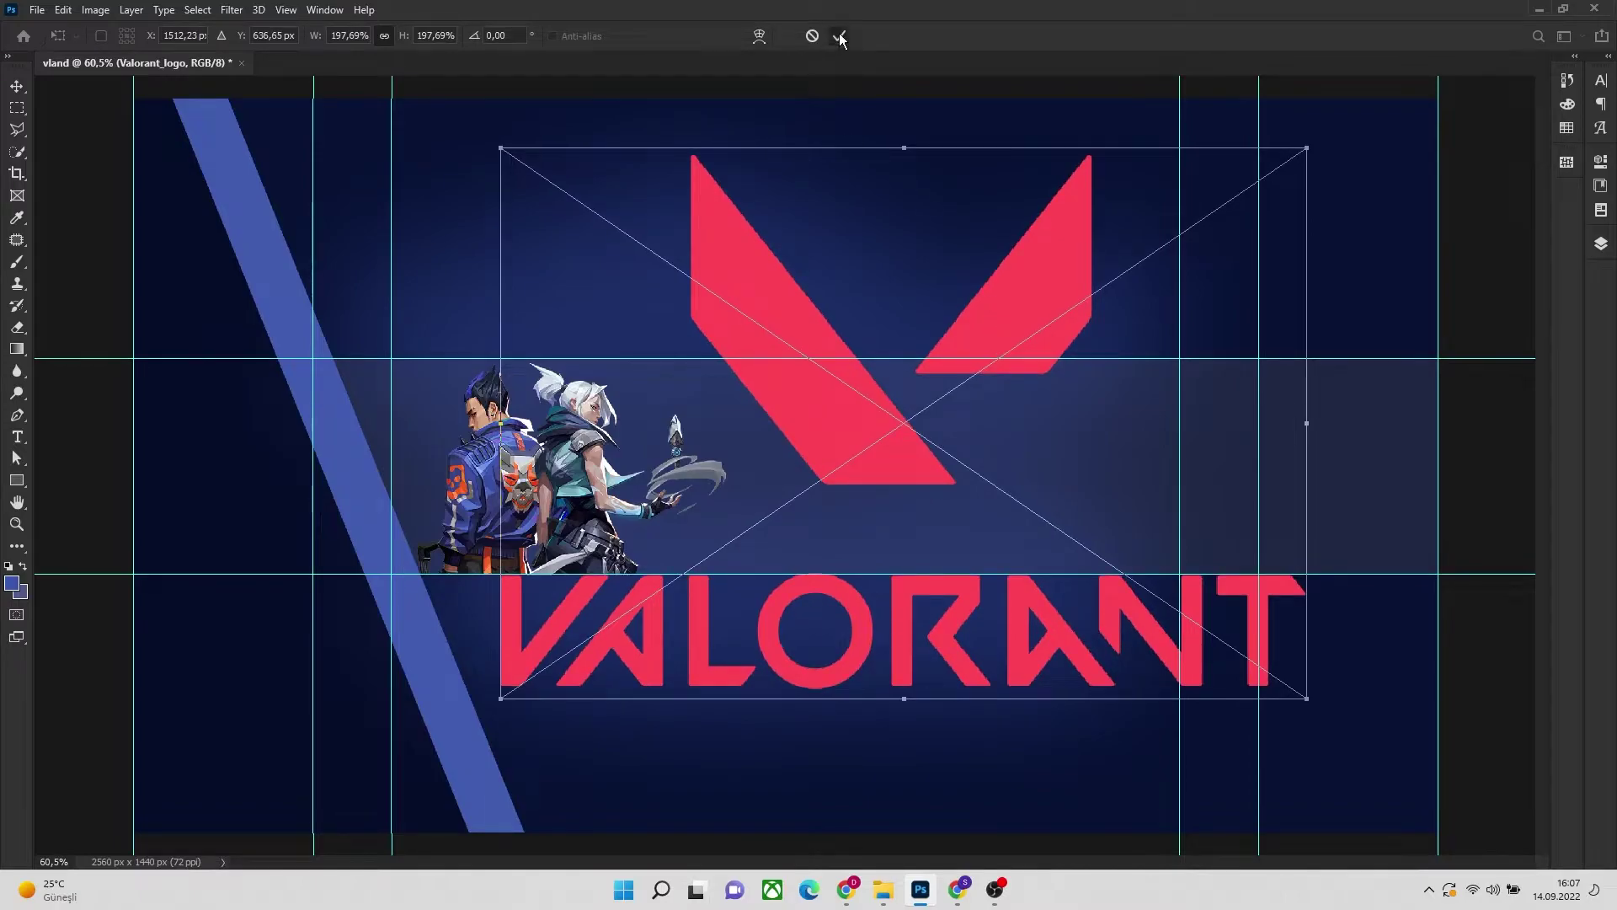
pyautogui.click(840, 36)
# Give the Valorant logo layer a Color Overlay sampled from the stripe's blue 415baf.
pyautogui.click(1600, 243)
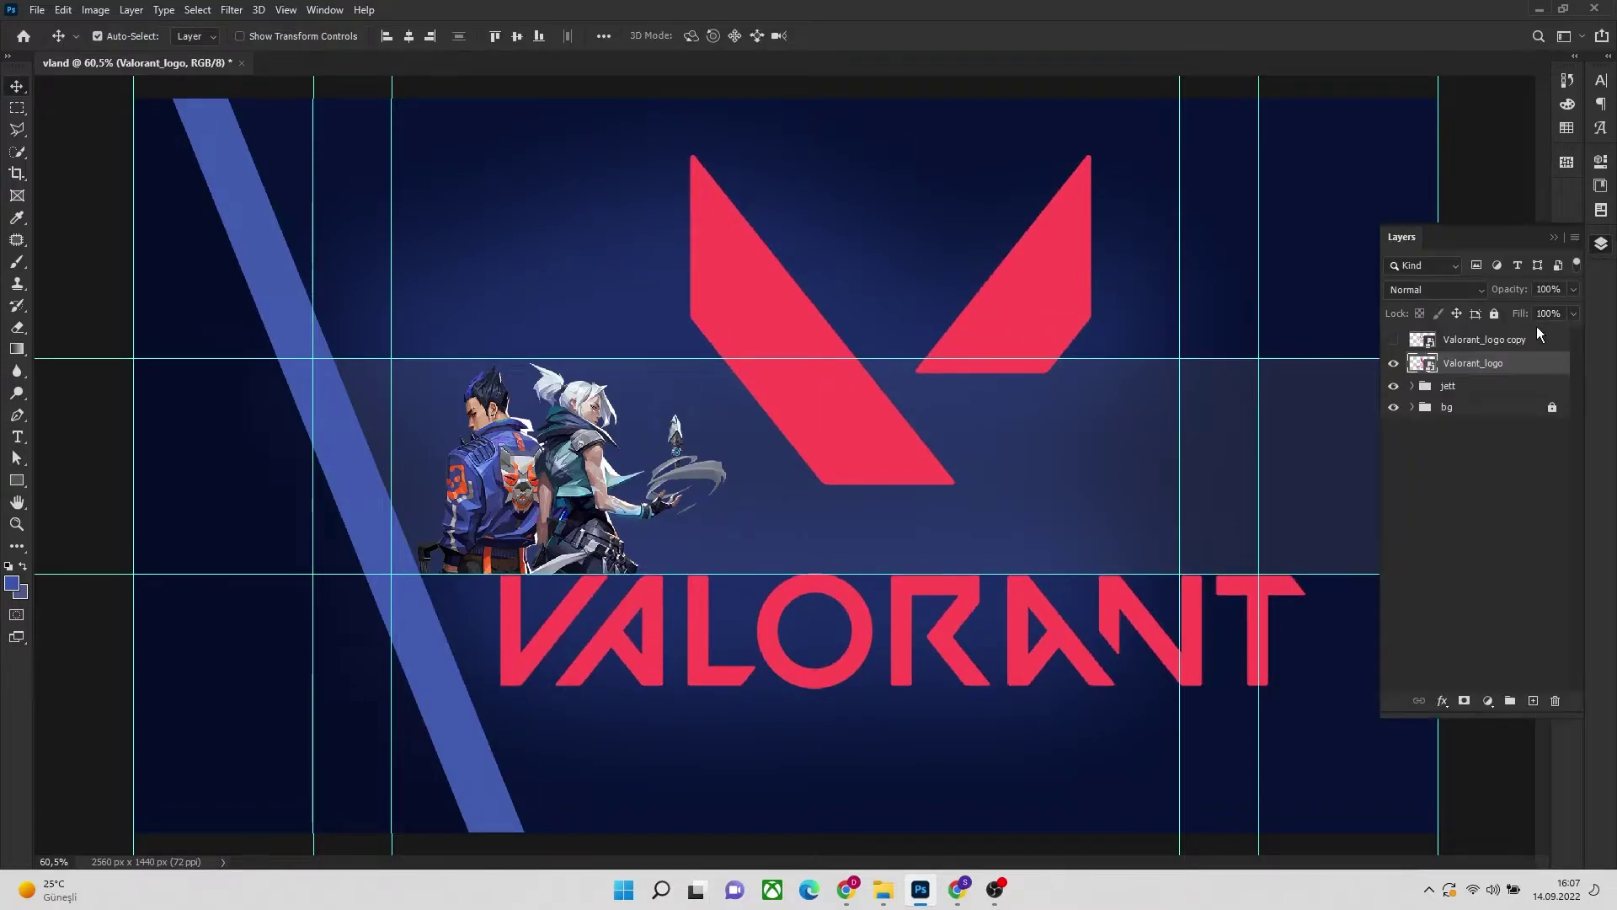
pyautogui.doubleClick(1561, 363)
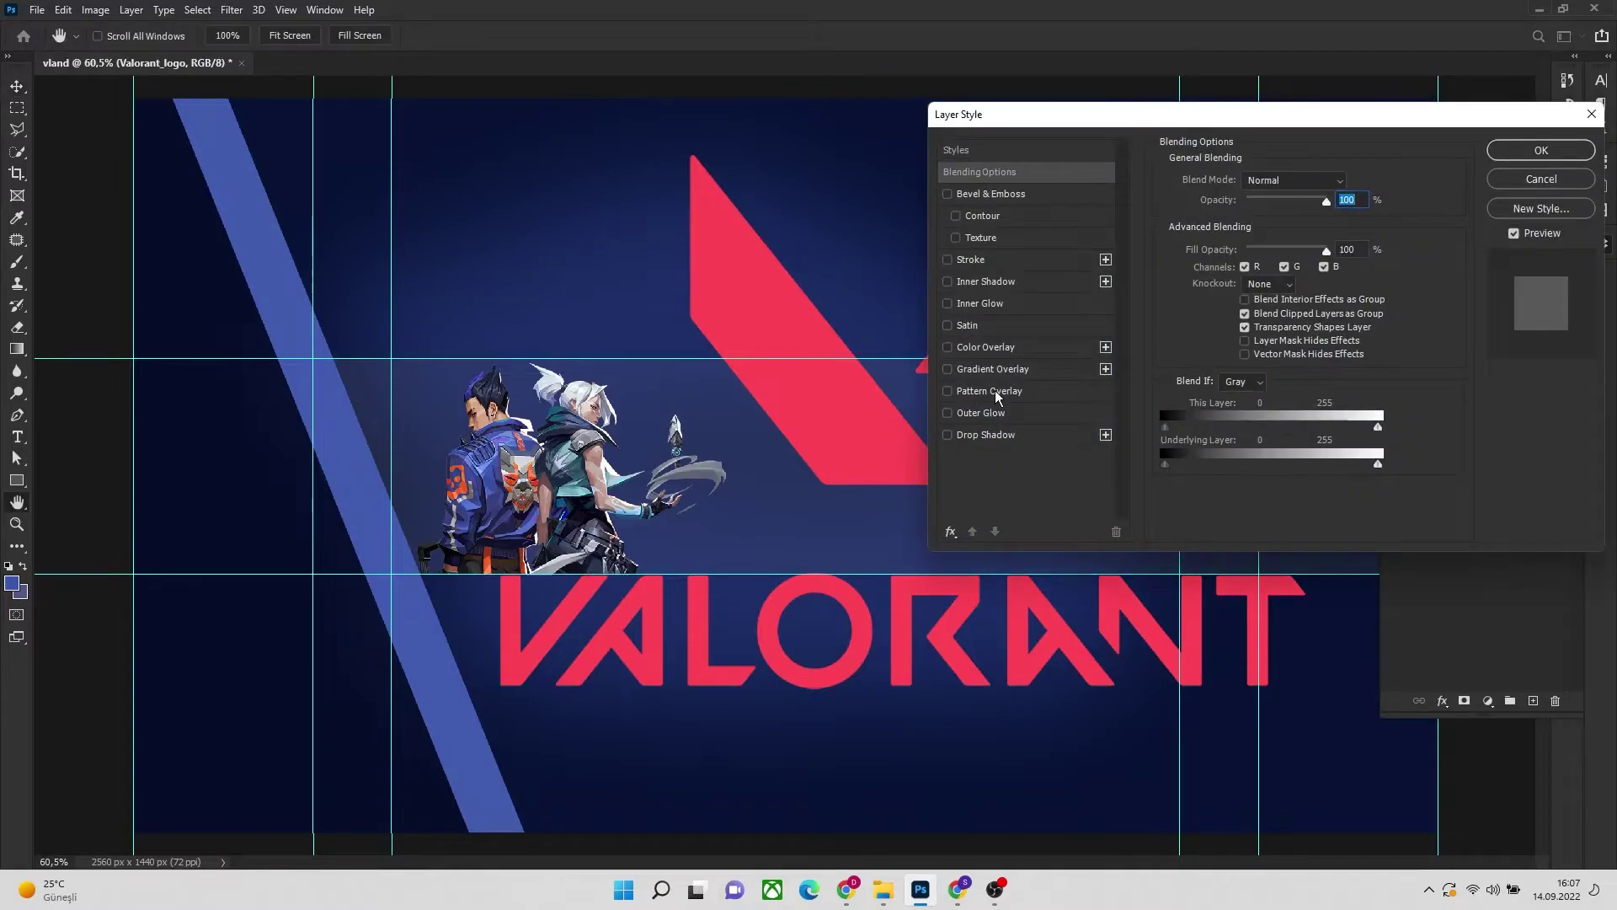
pyautogui.click(983, 347)
pyautogui.click(1348, 182)
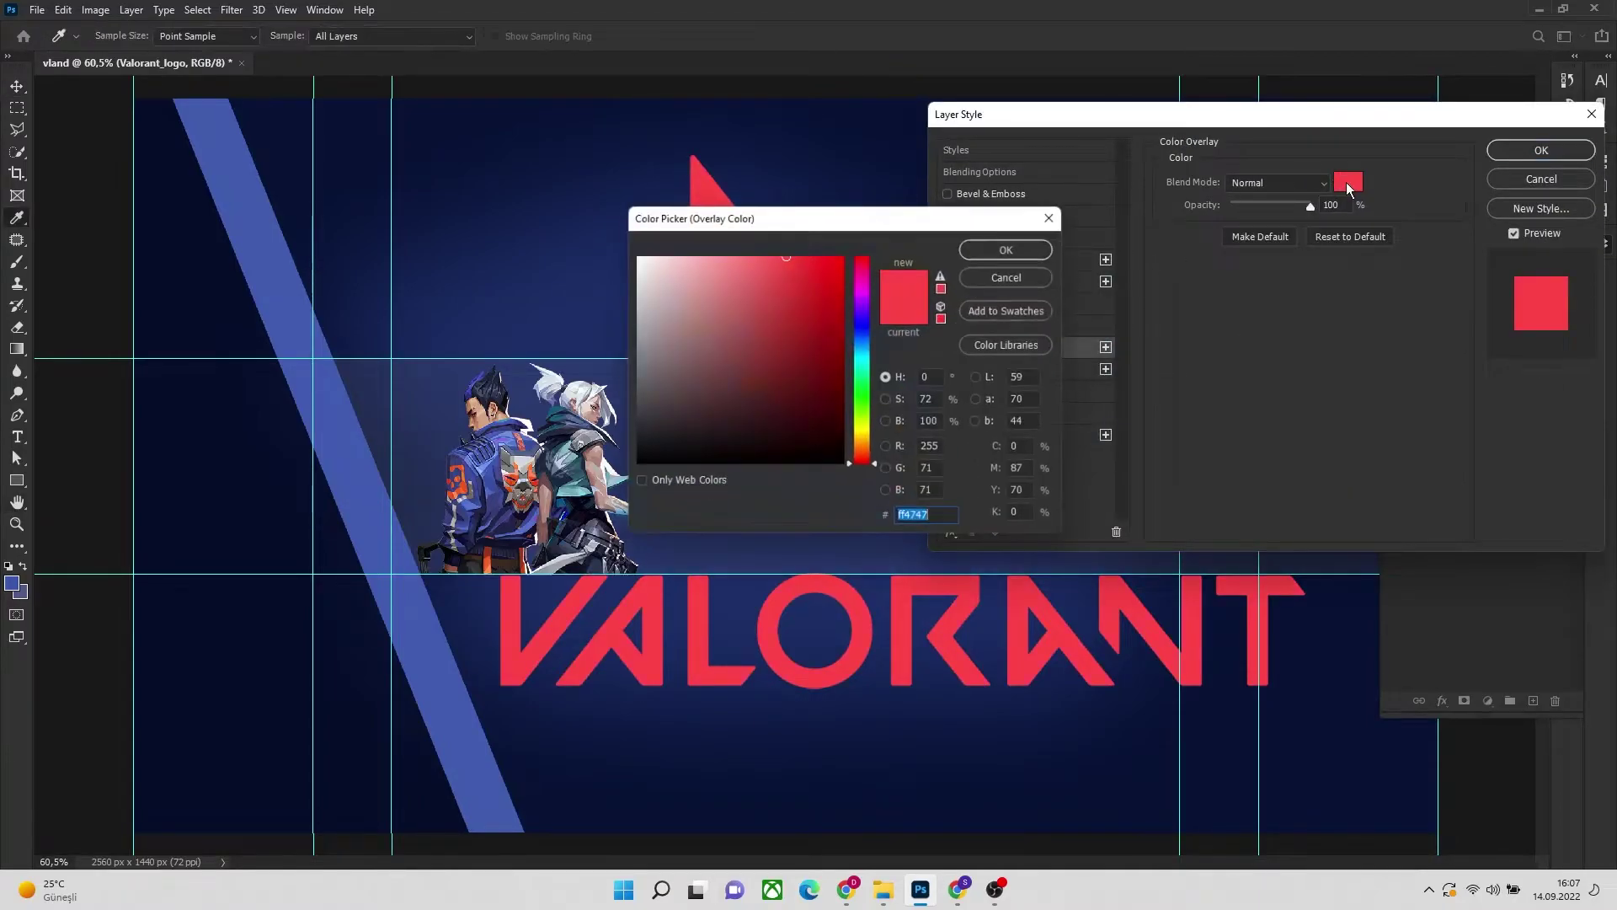
pyautogui.moveTo(716, 215); pyautogui.dragTo(1040, 191)
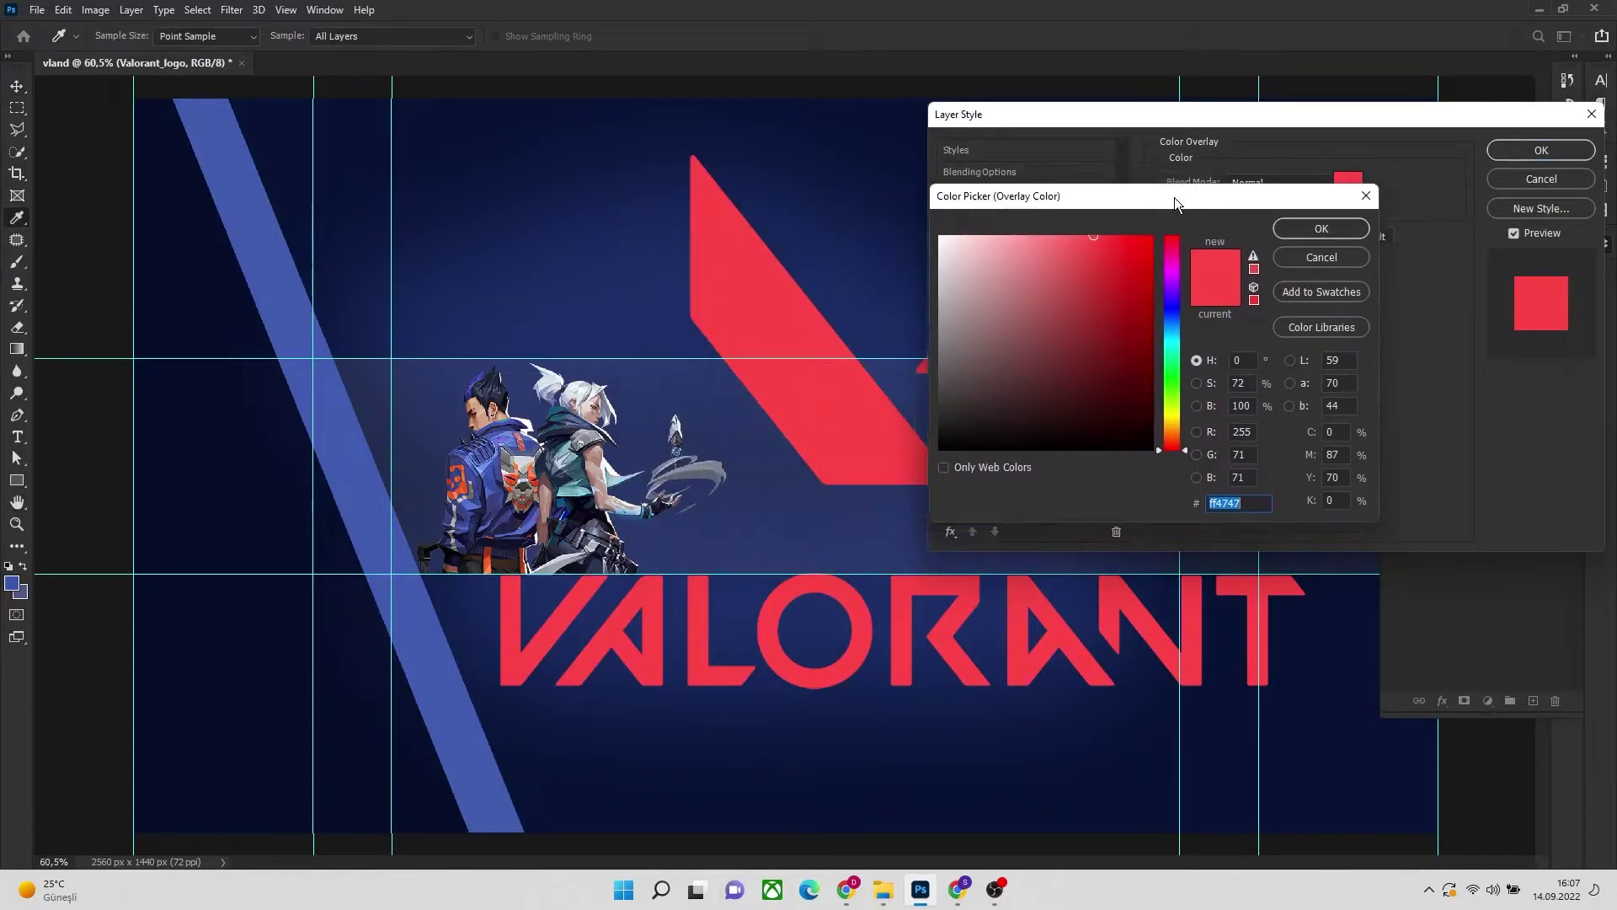
pyautogui.click(362, 417)
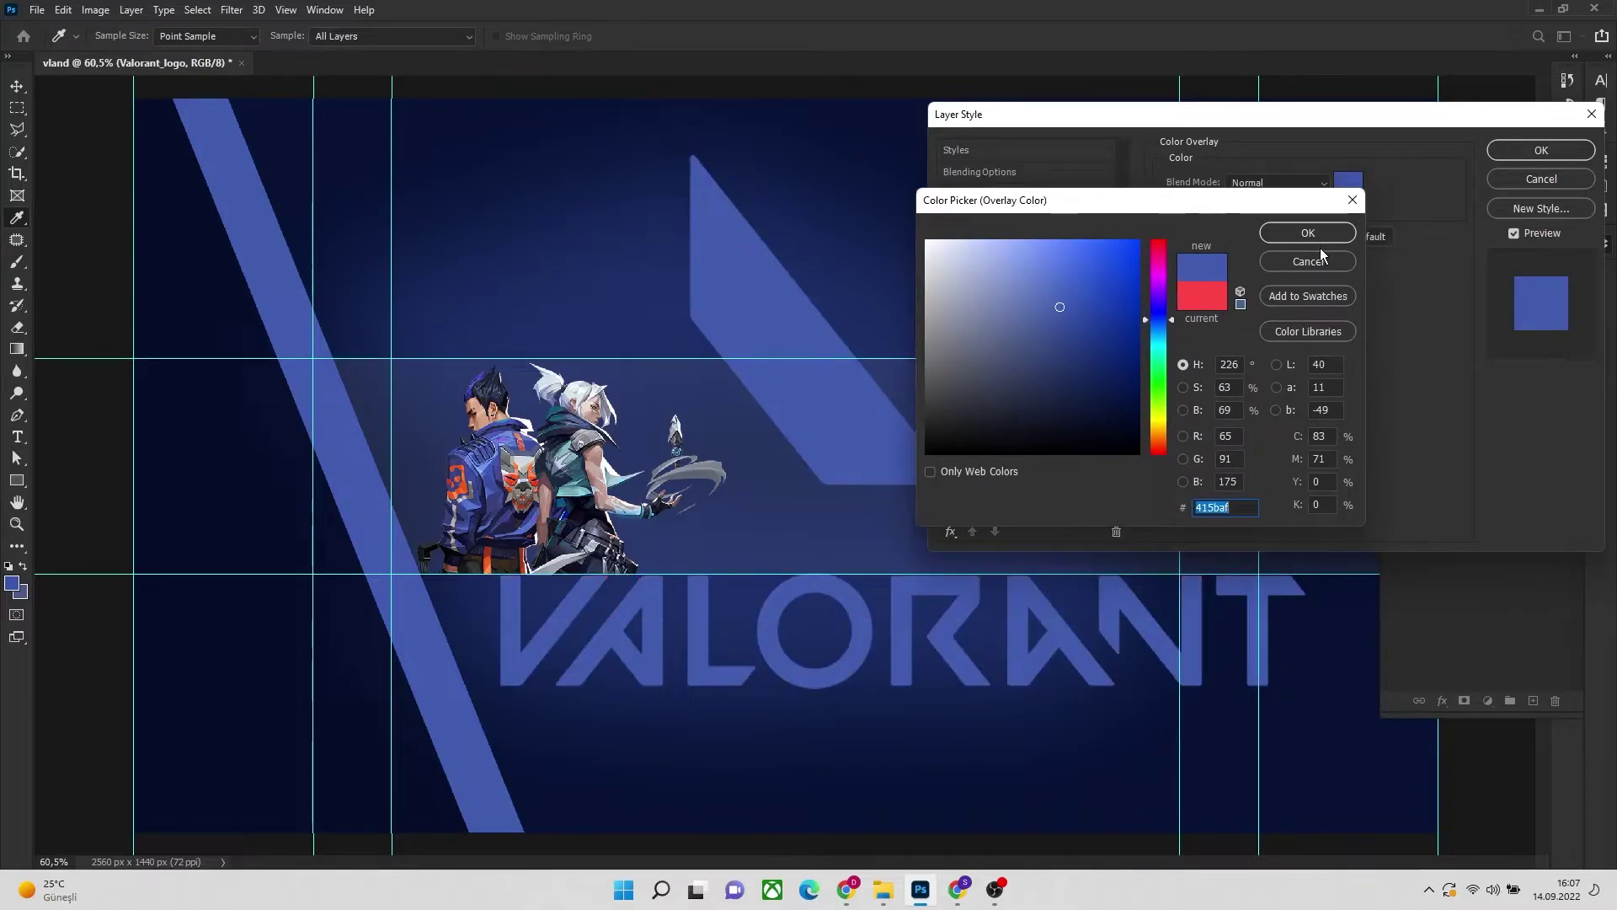
pyautogui.click(1327, 224)
pyautogui.click(1540, 151)
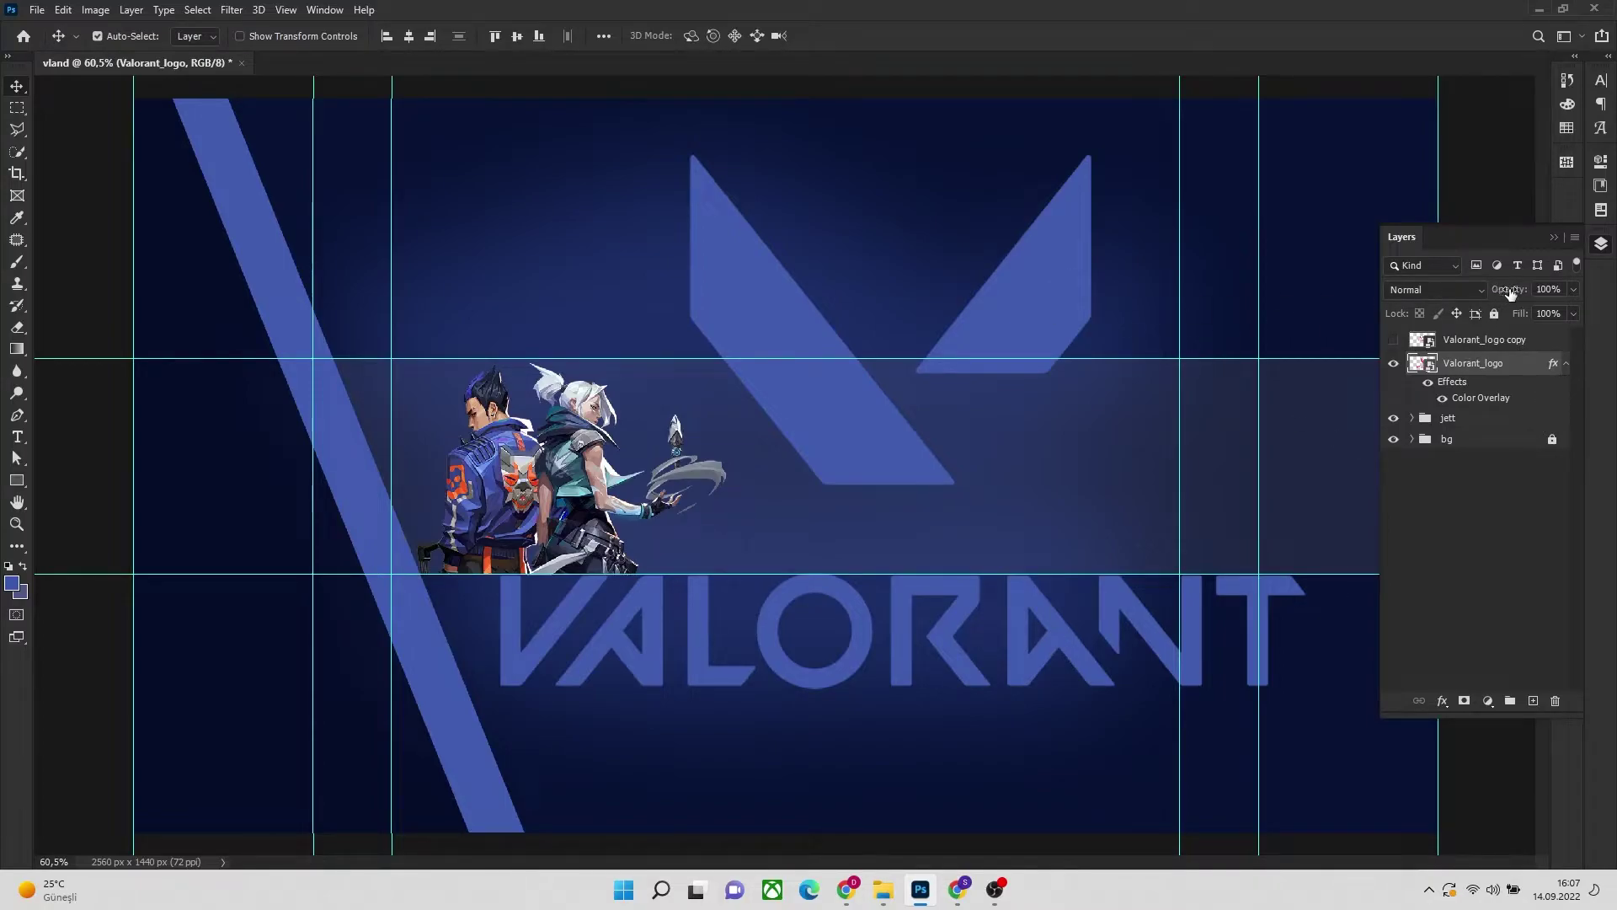
# Lower the logo's opacity to a faint watermark, then restore down the window.
pyautogui.moveTo(1501, 292); pyautogui.dragTo(1446, 293)
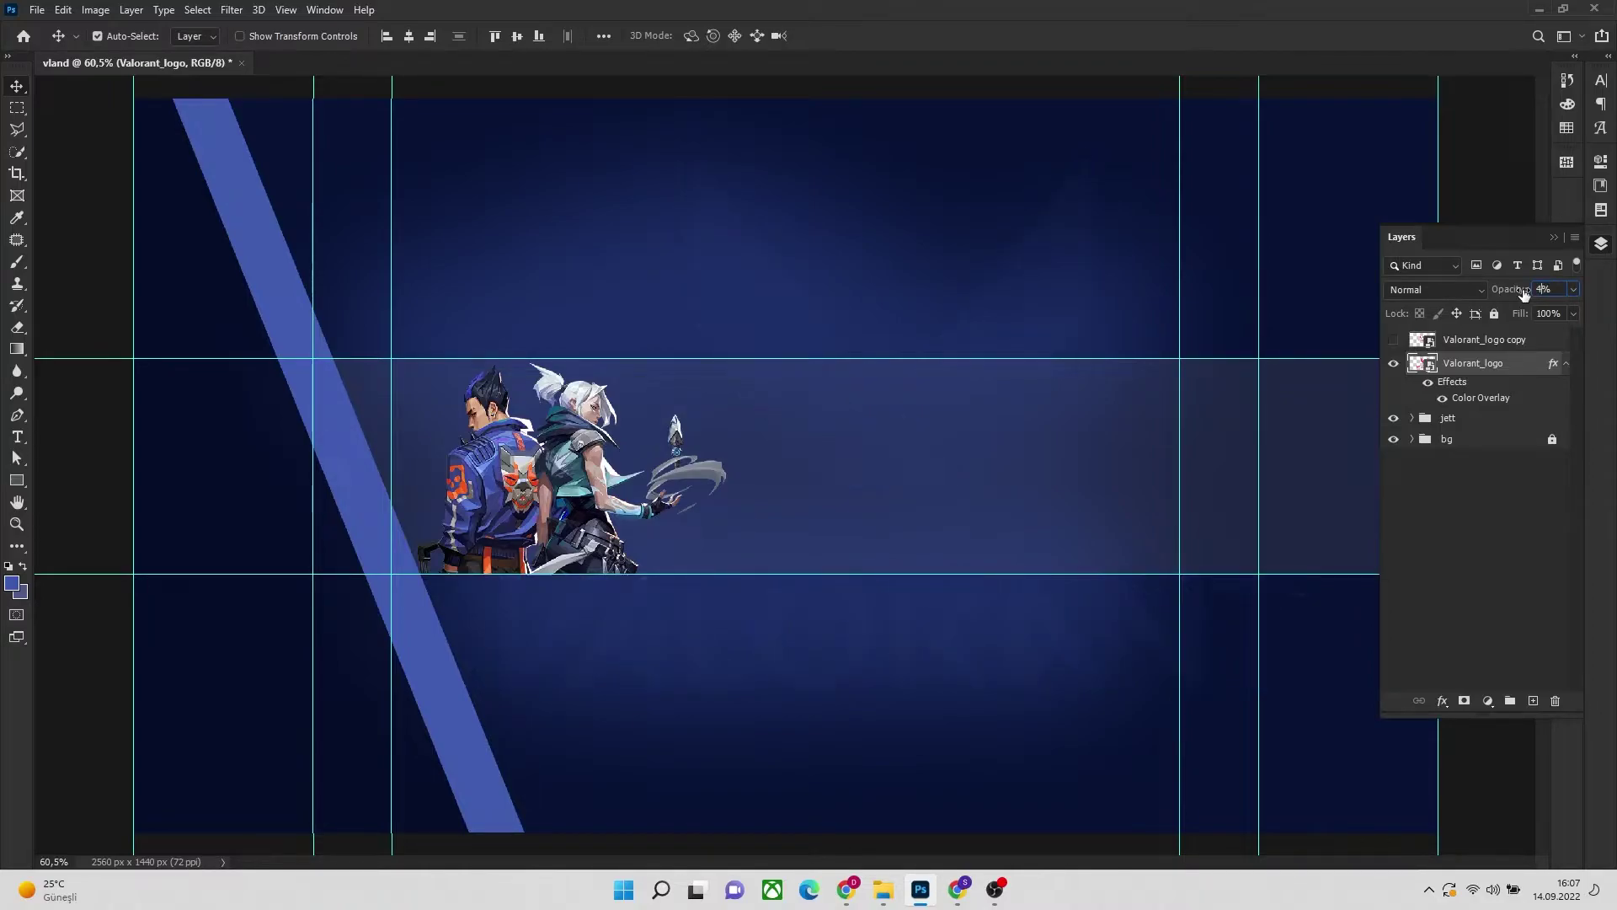
pyautogui.click(1208, 291)
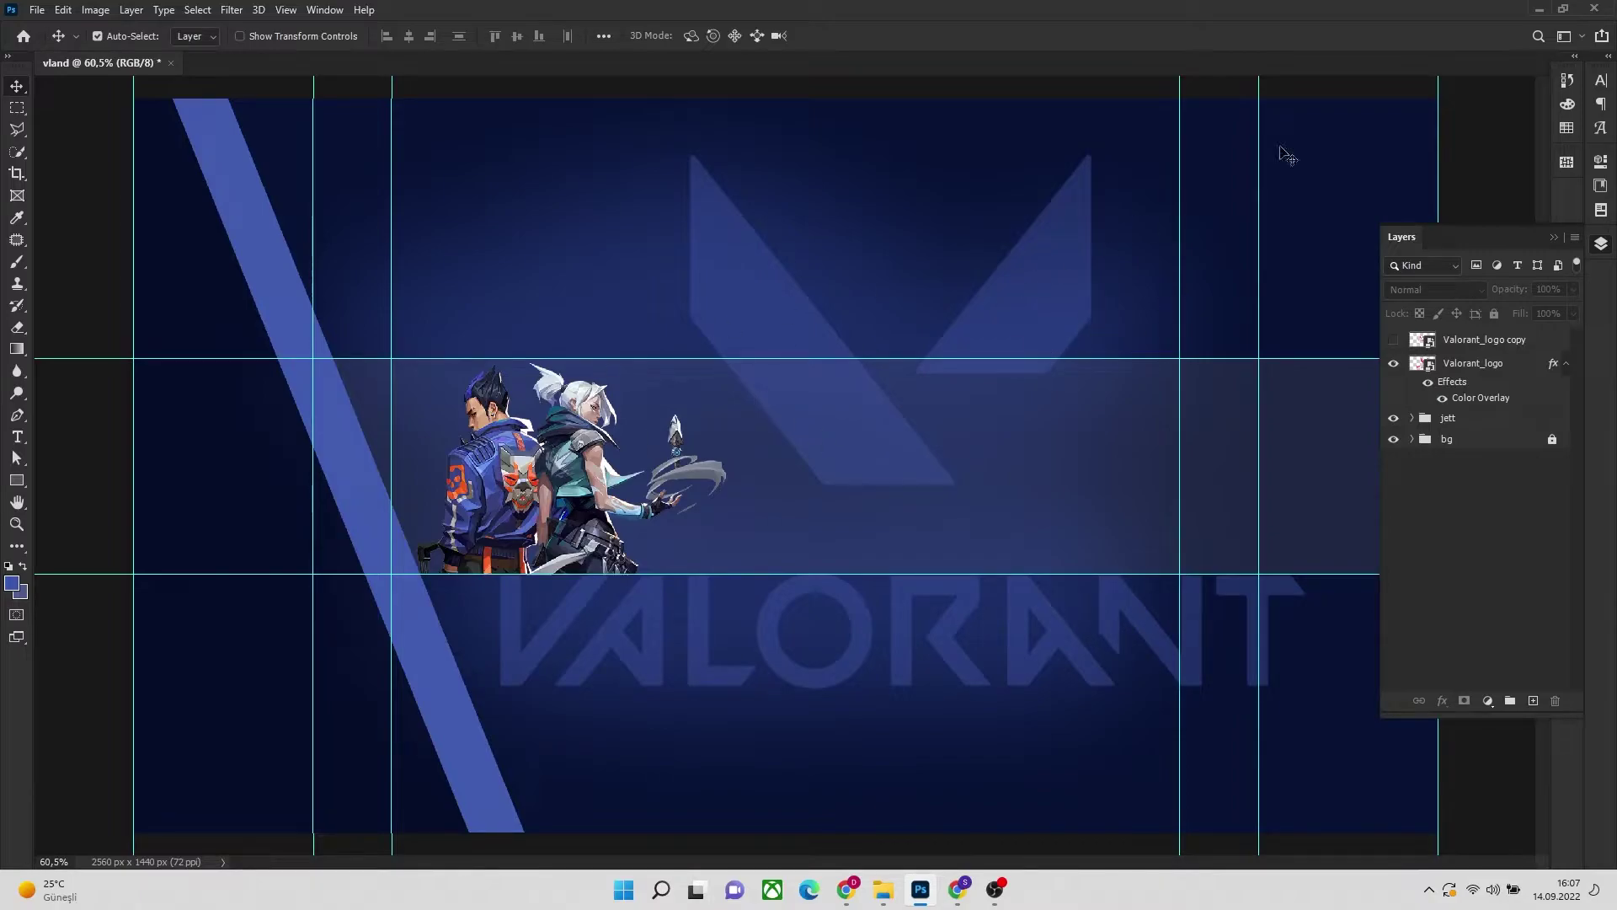
pyautogui.click(1563, 9)
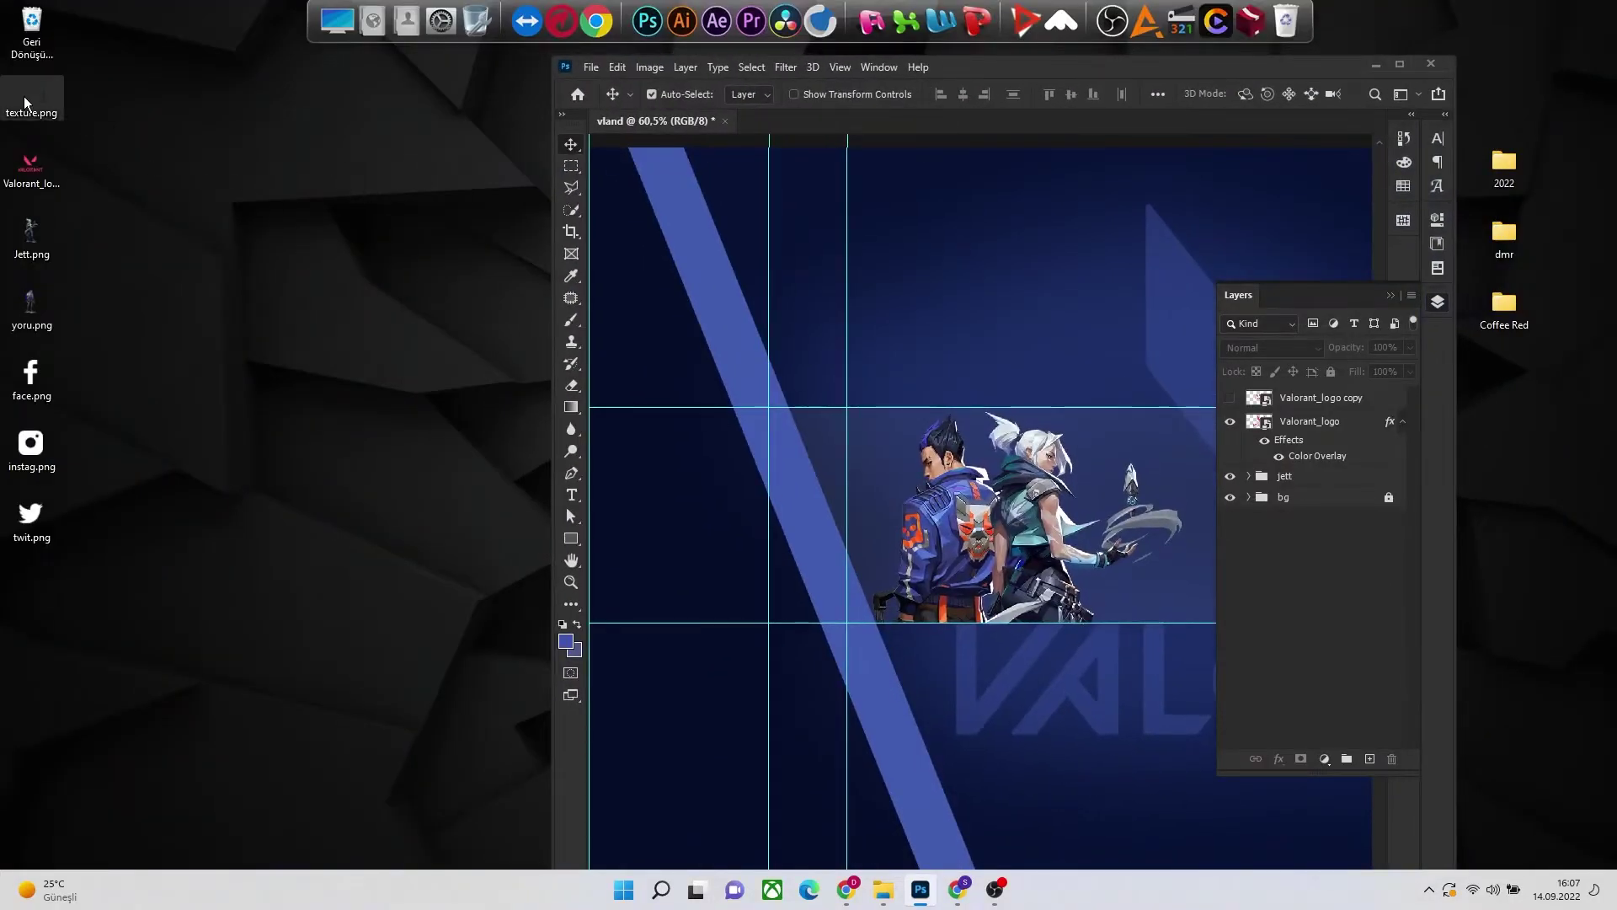
# Drop texture.png onto the banner canvas as a new layer and maximize the window.
pyautogui.moveTo(892, 274); pyautogui.dragTo(930, 281)
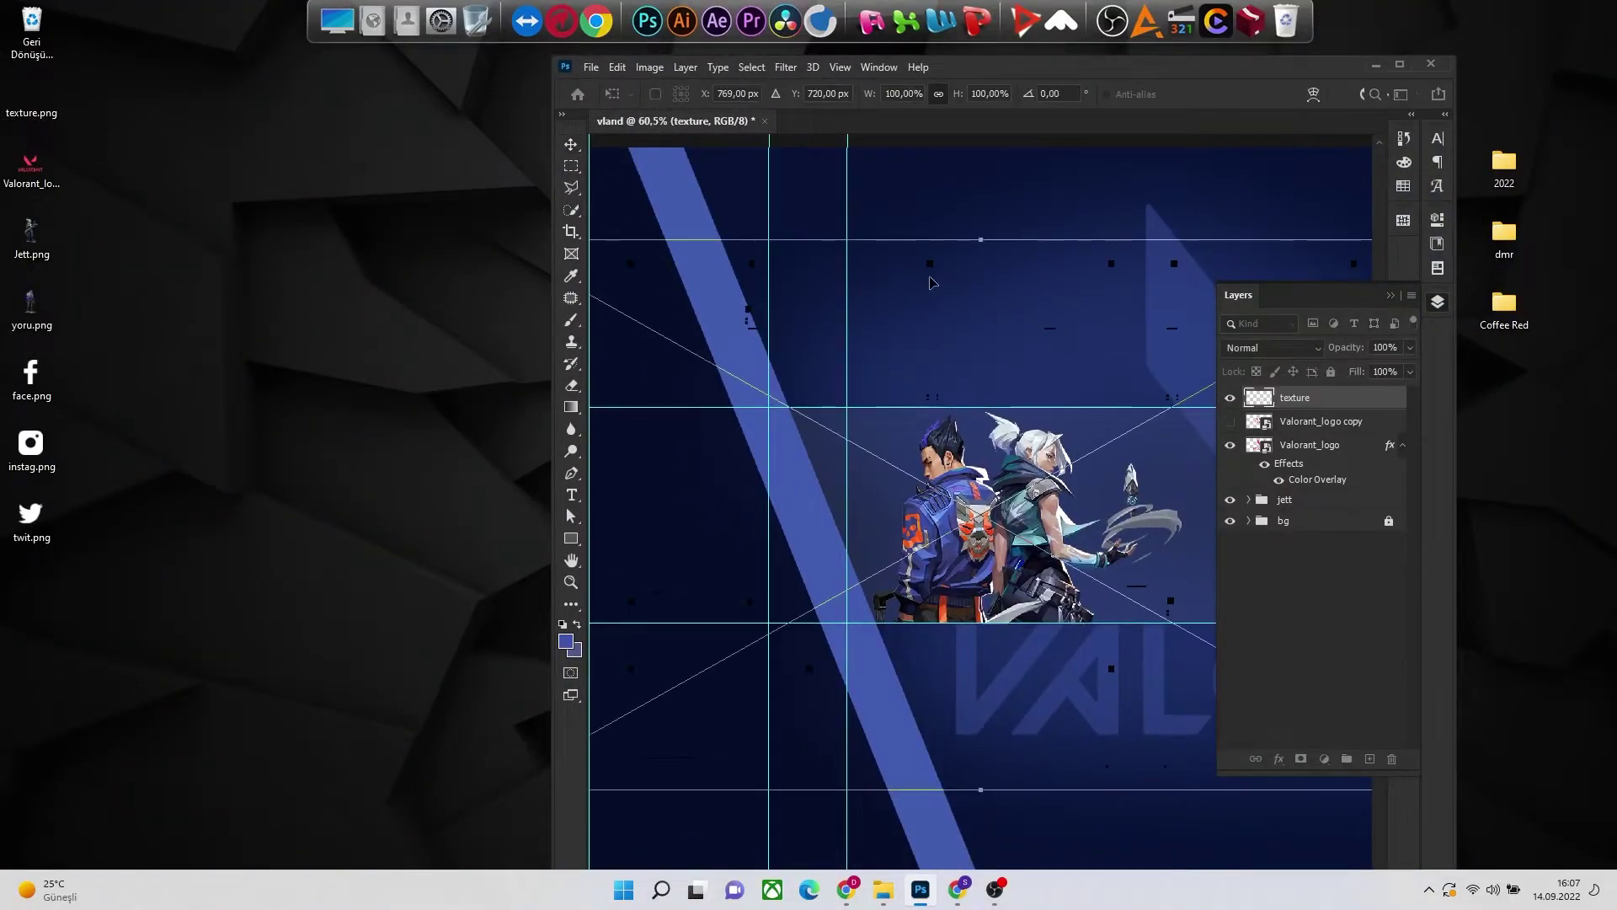
pyautogui.click(1399, 64)
pyautogui.scroll(-4, 845, 383)
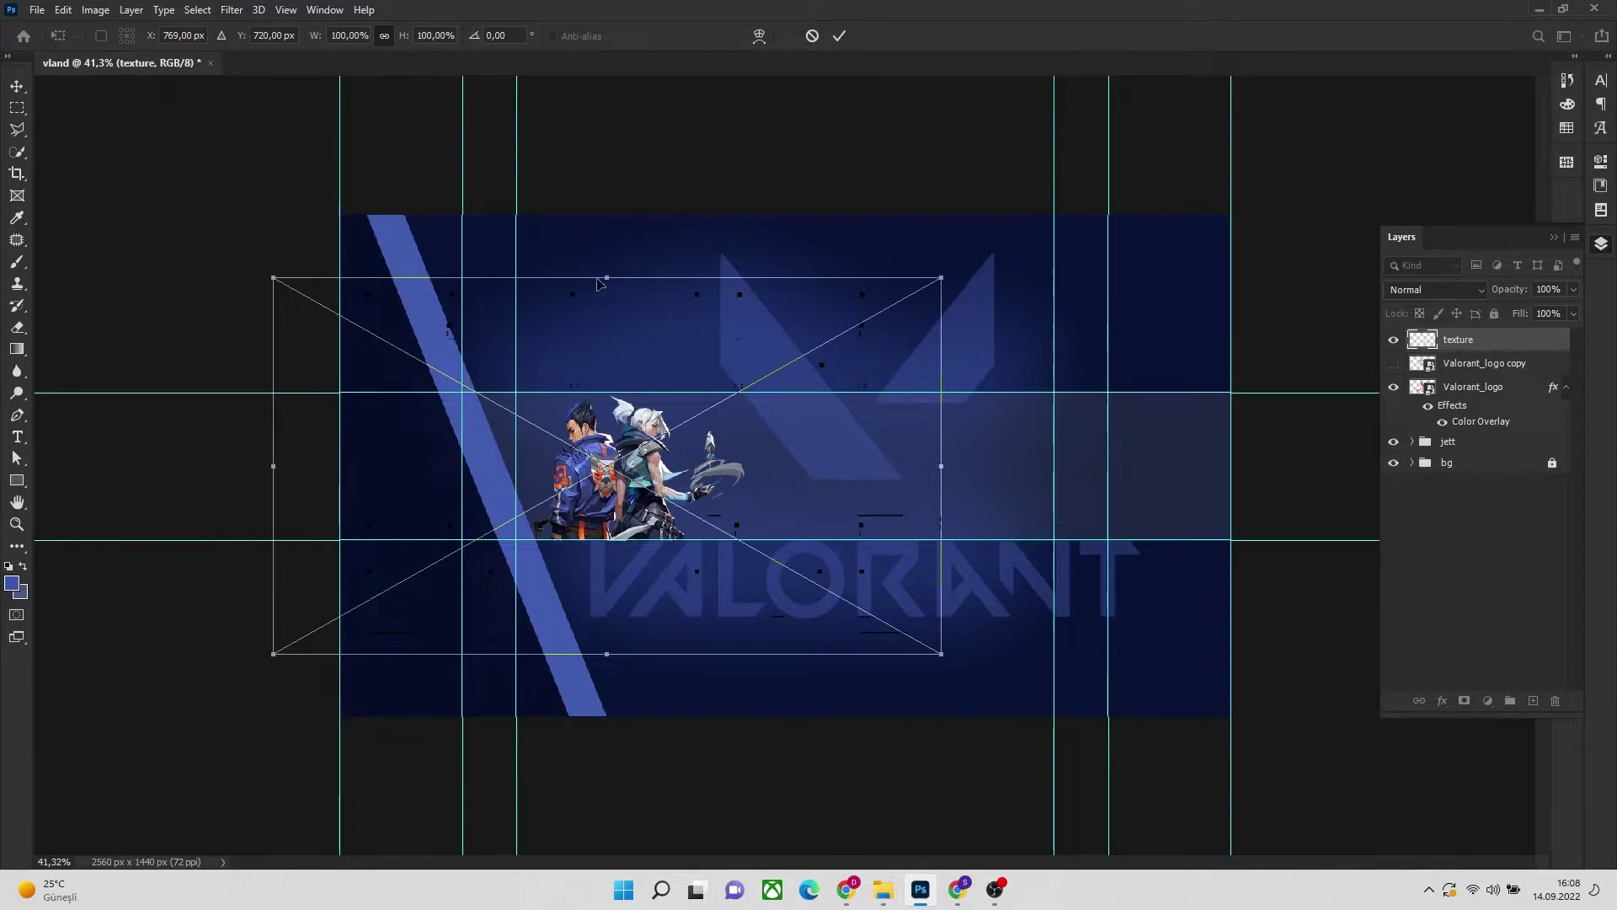
# Scale the texture to 133.33% to cover the whole banner, nudge it up, and commit.
pyautogui.moveTo(614, 277); pyautogui.dragTo(623, 219)
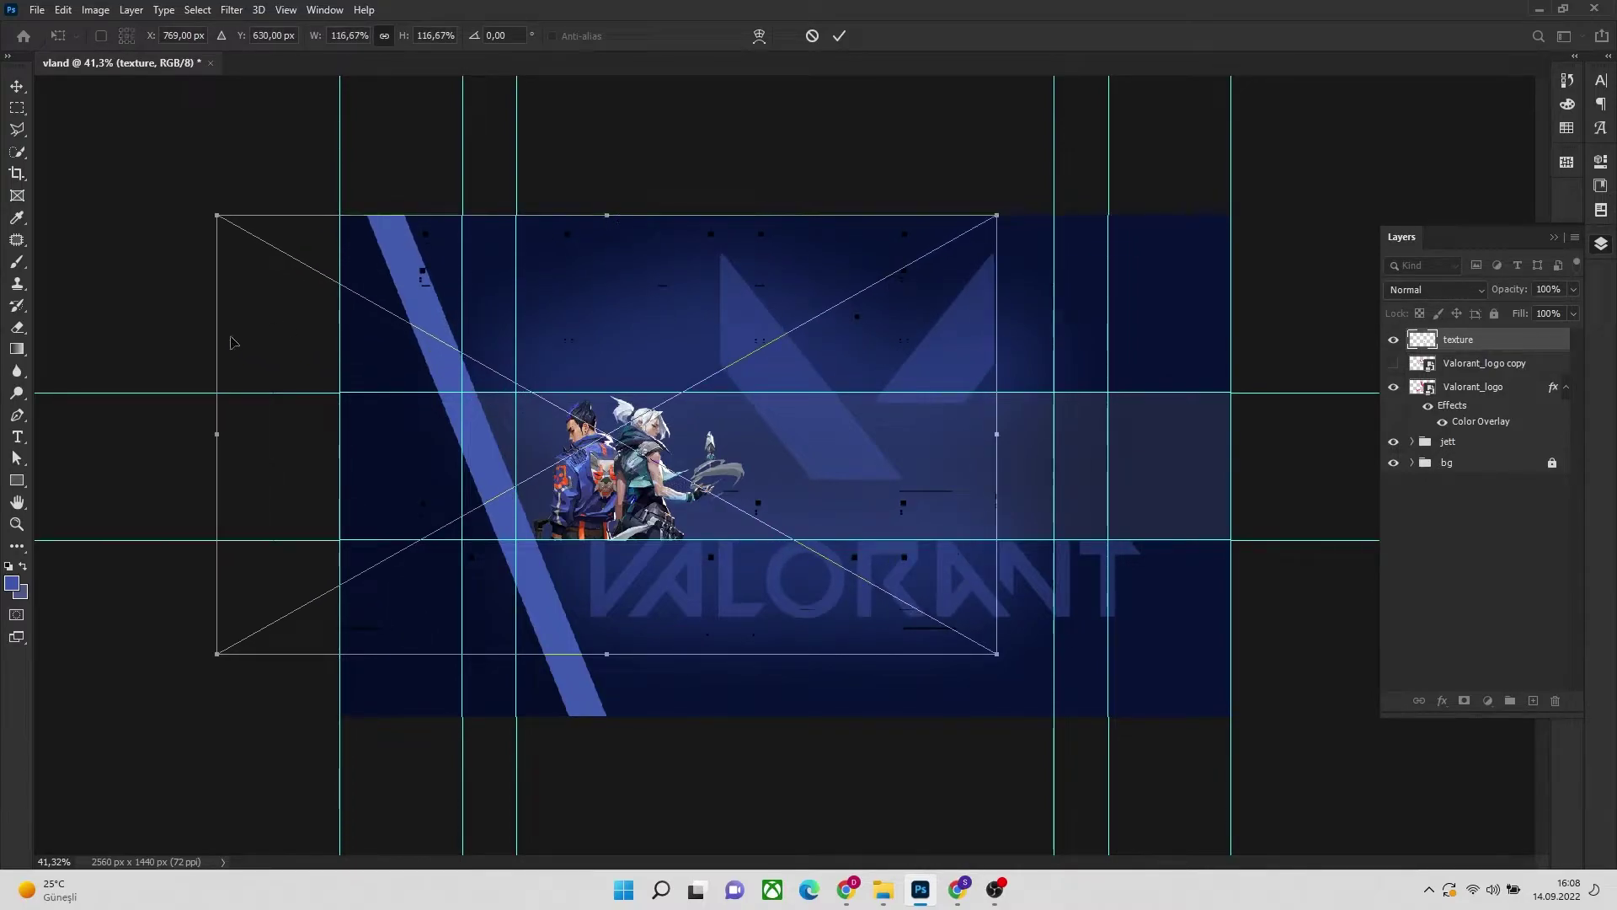
pyautogui.moveTo(216, 341); pyautogui.dragTo(92, 345)
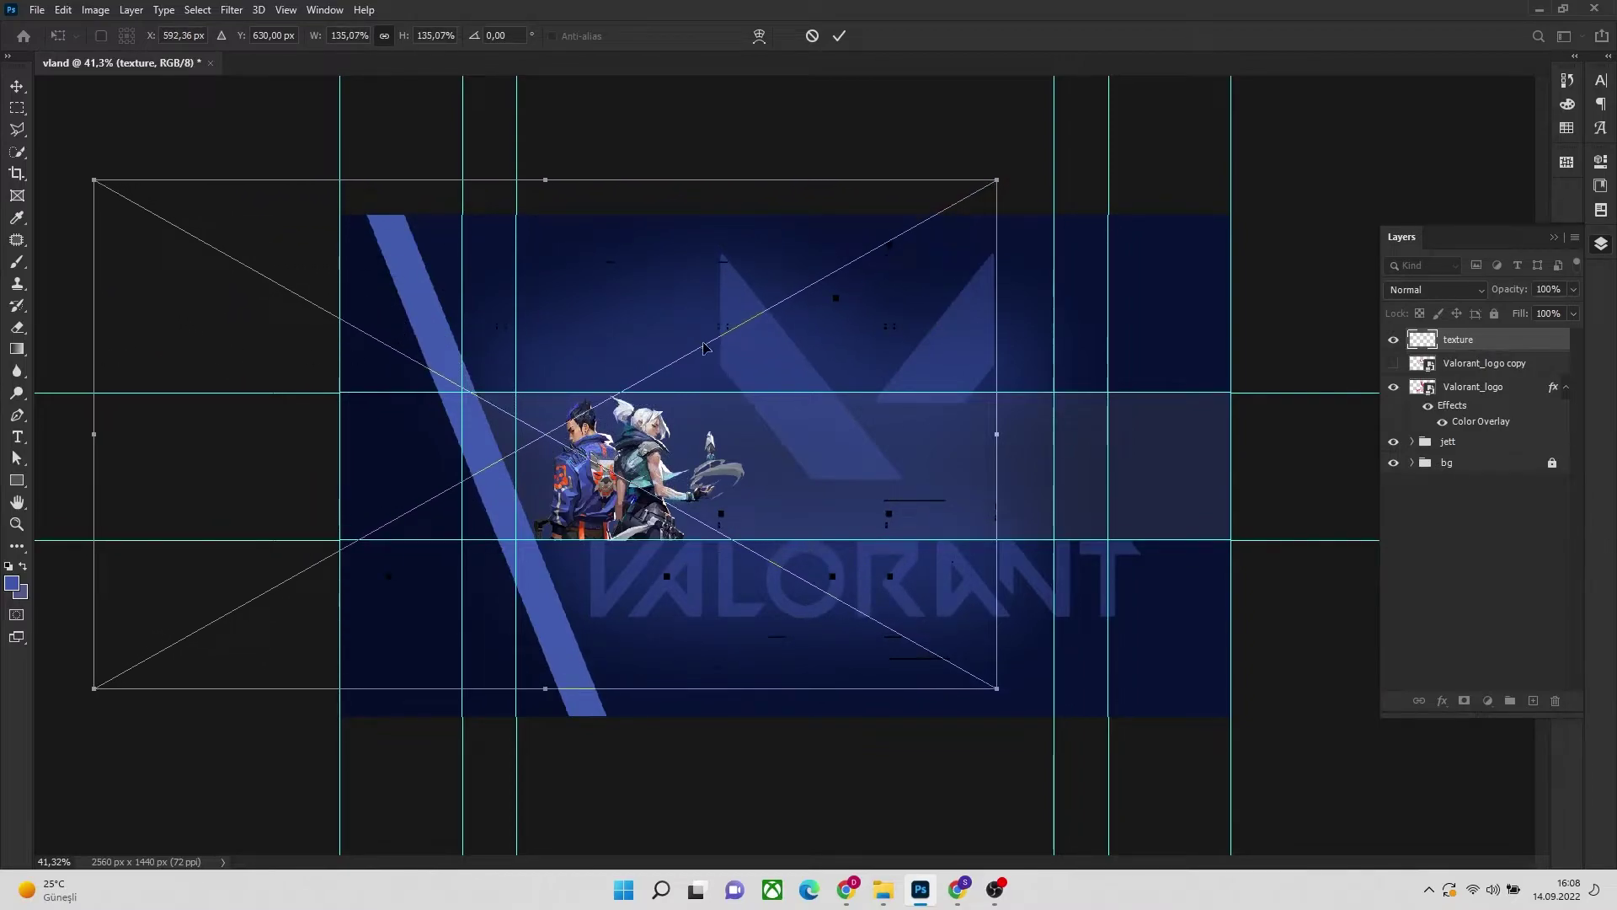
pyautogui.moveTo(706, 347)
pyautogui.mouseDown()
pyautogui.moveTo(921, 350)
pyautogui.moveTo(949, 389)
pyautogui.mouseUp()
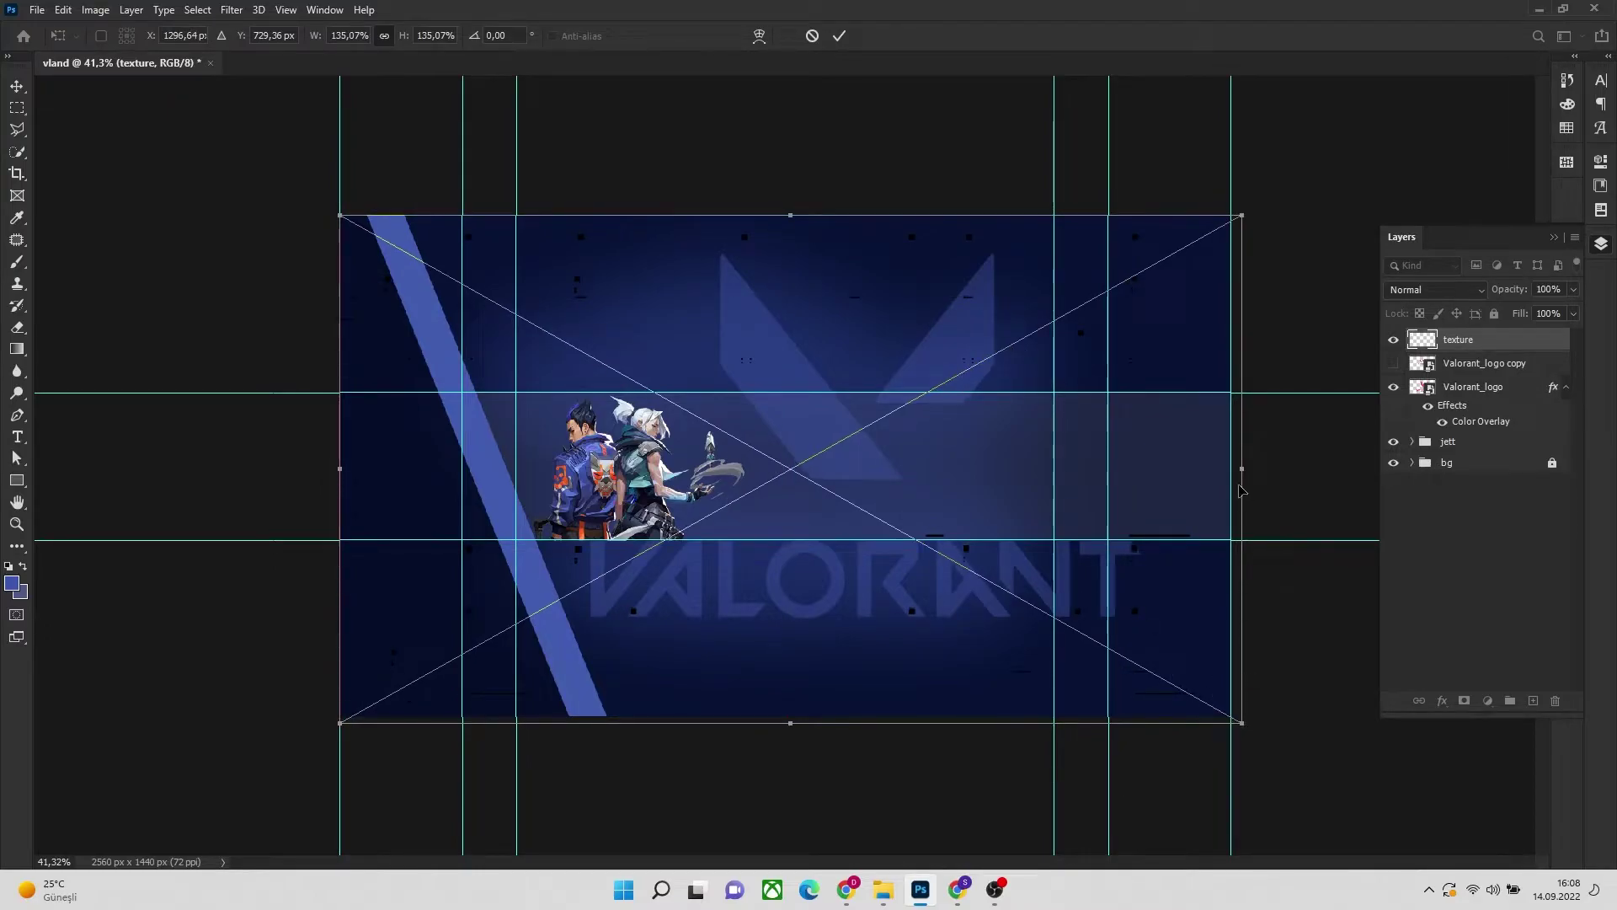
pyautogui.moveTo(1242, 469); pyautogui.dragTo(1233, 466)
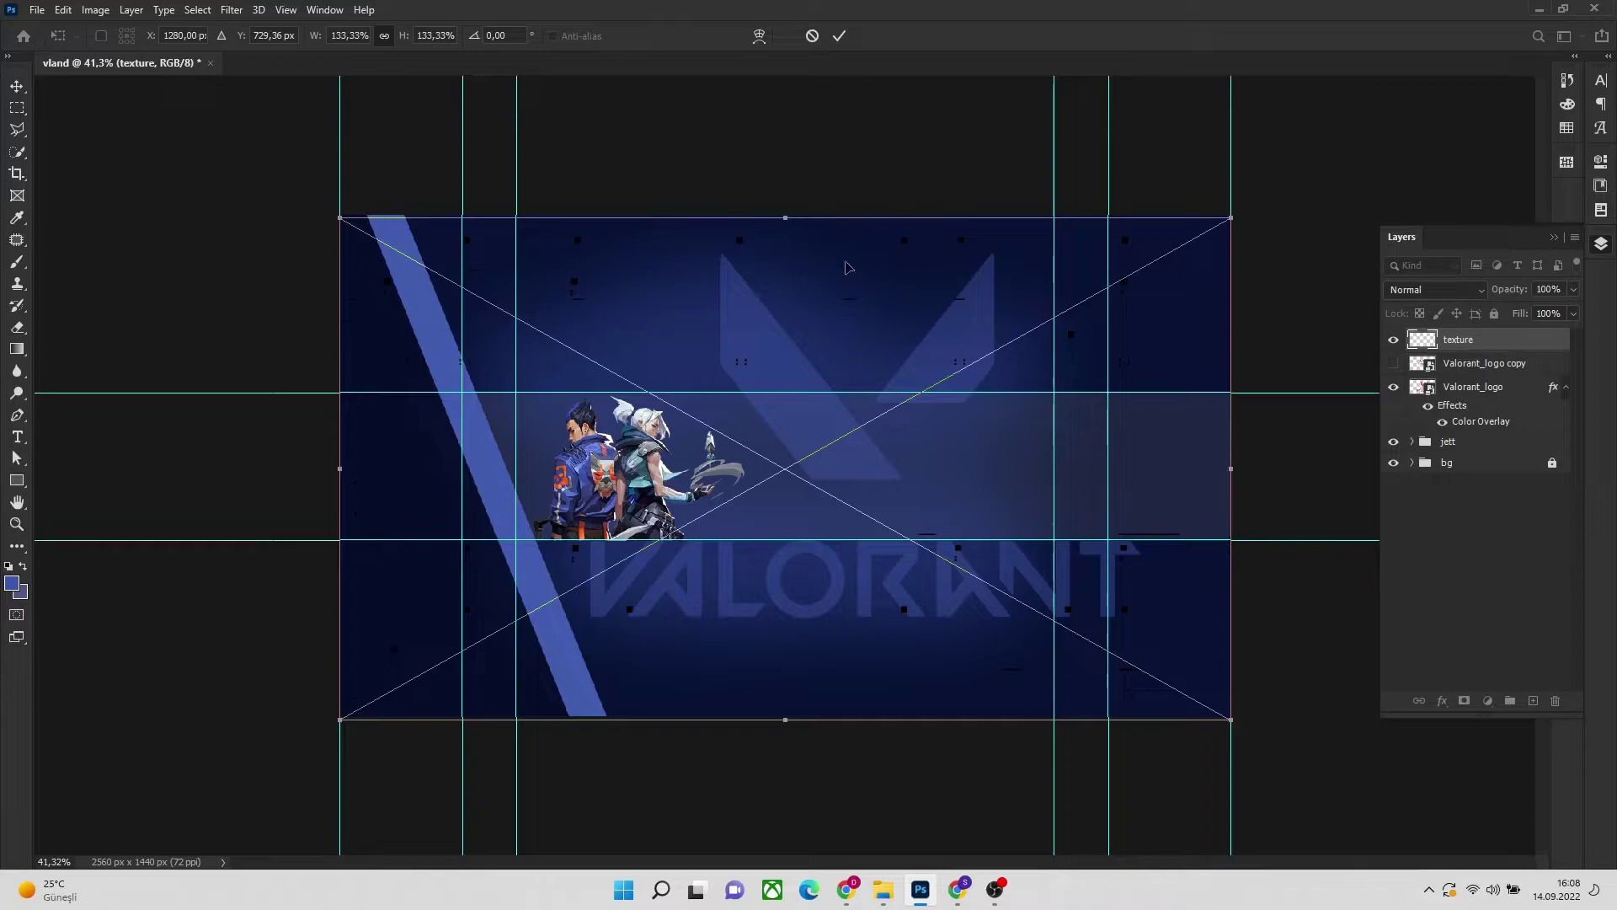
pyautogui.press('Up')
pyautogui.press('Up')
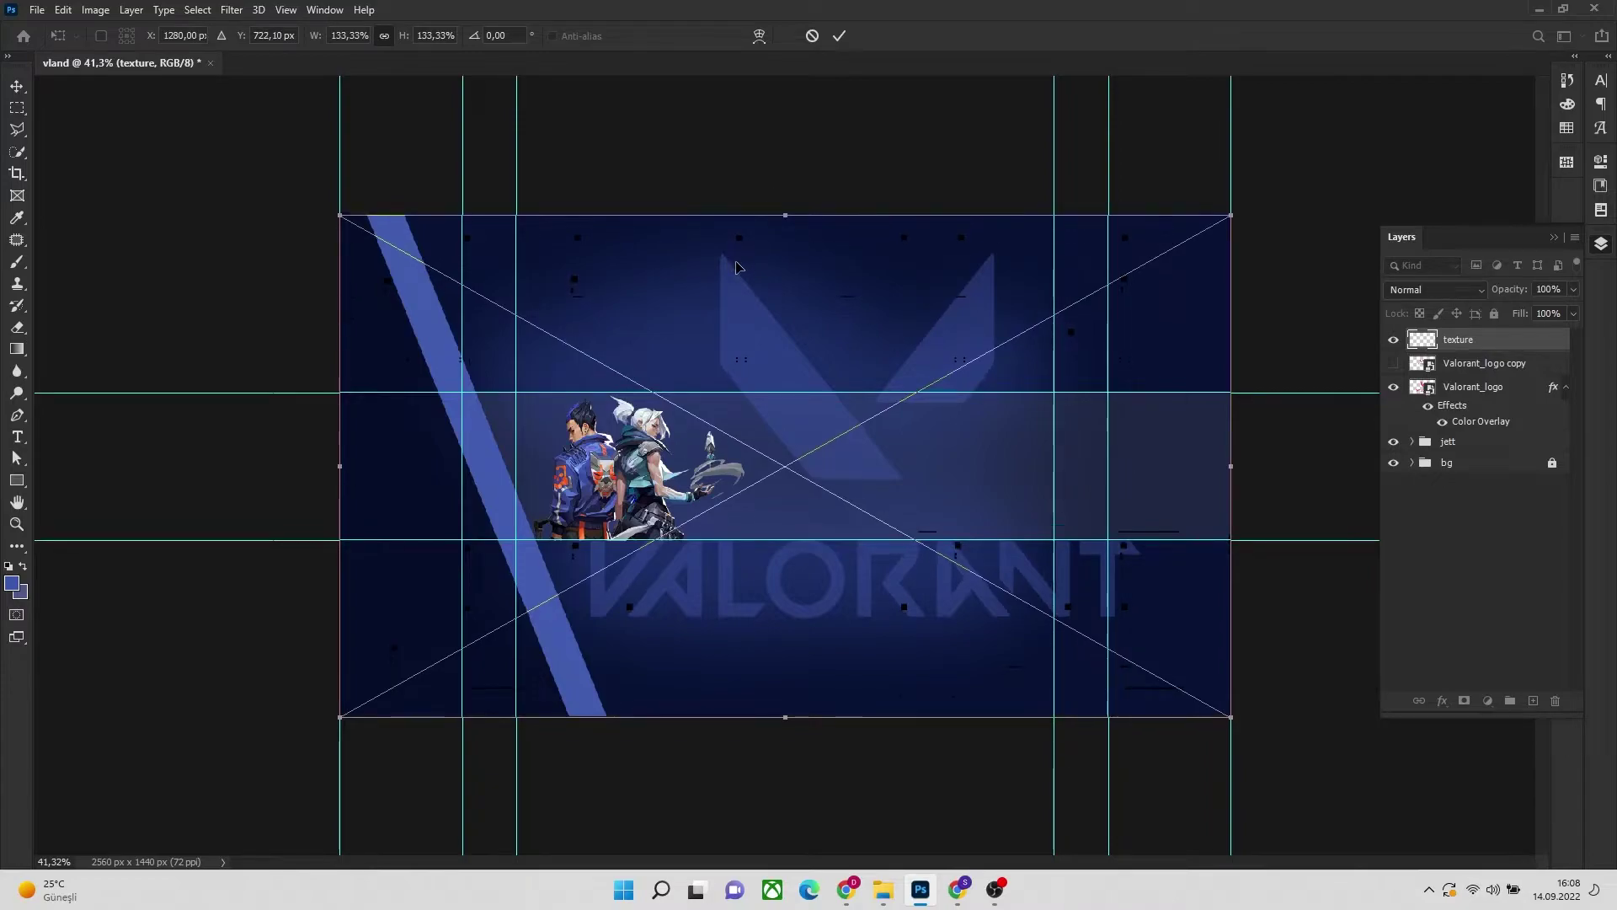
pyautogui.press('Up')
pyautogui.press('Up')
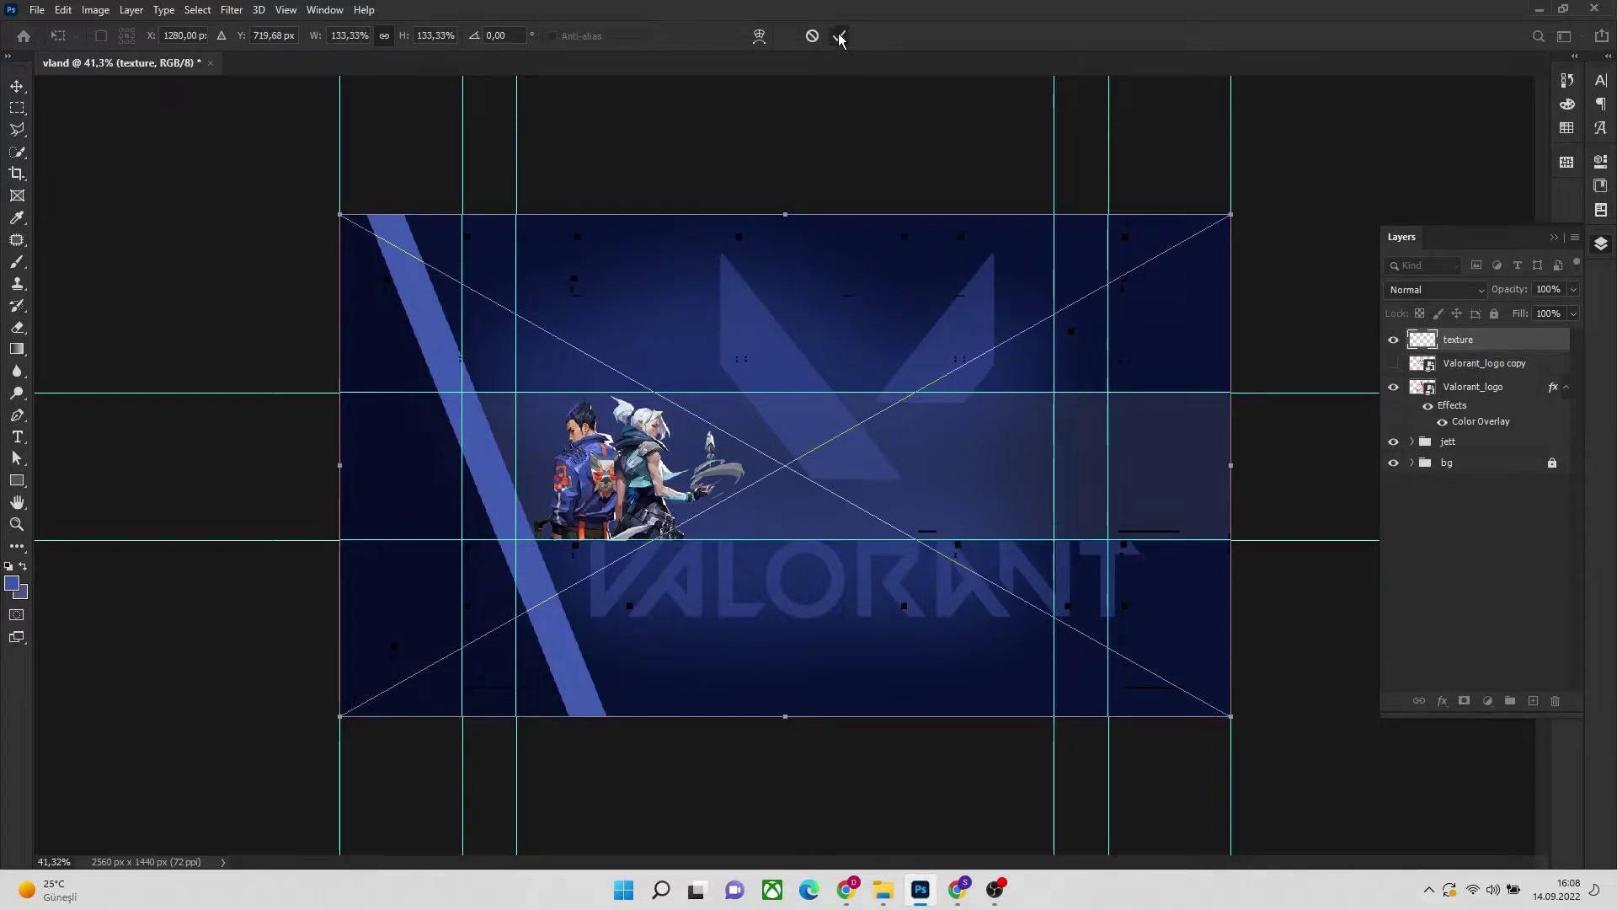
pyautogui.click(839, 35)
pyautogui.scroll(3, 926, 389)
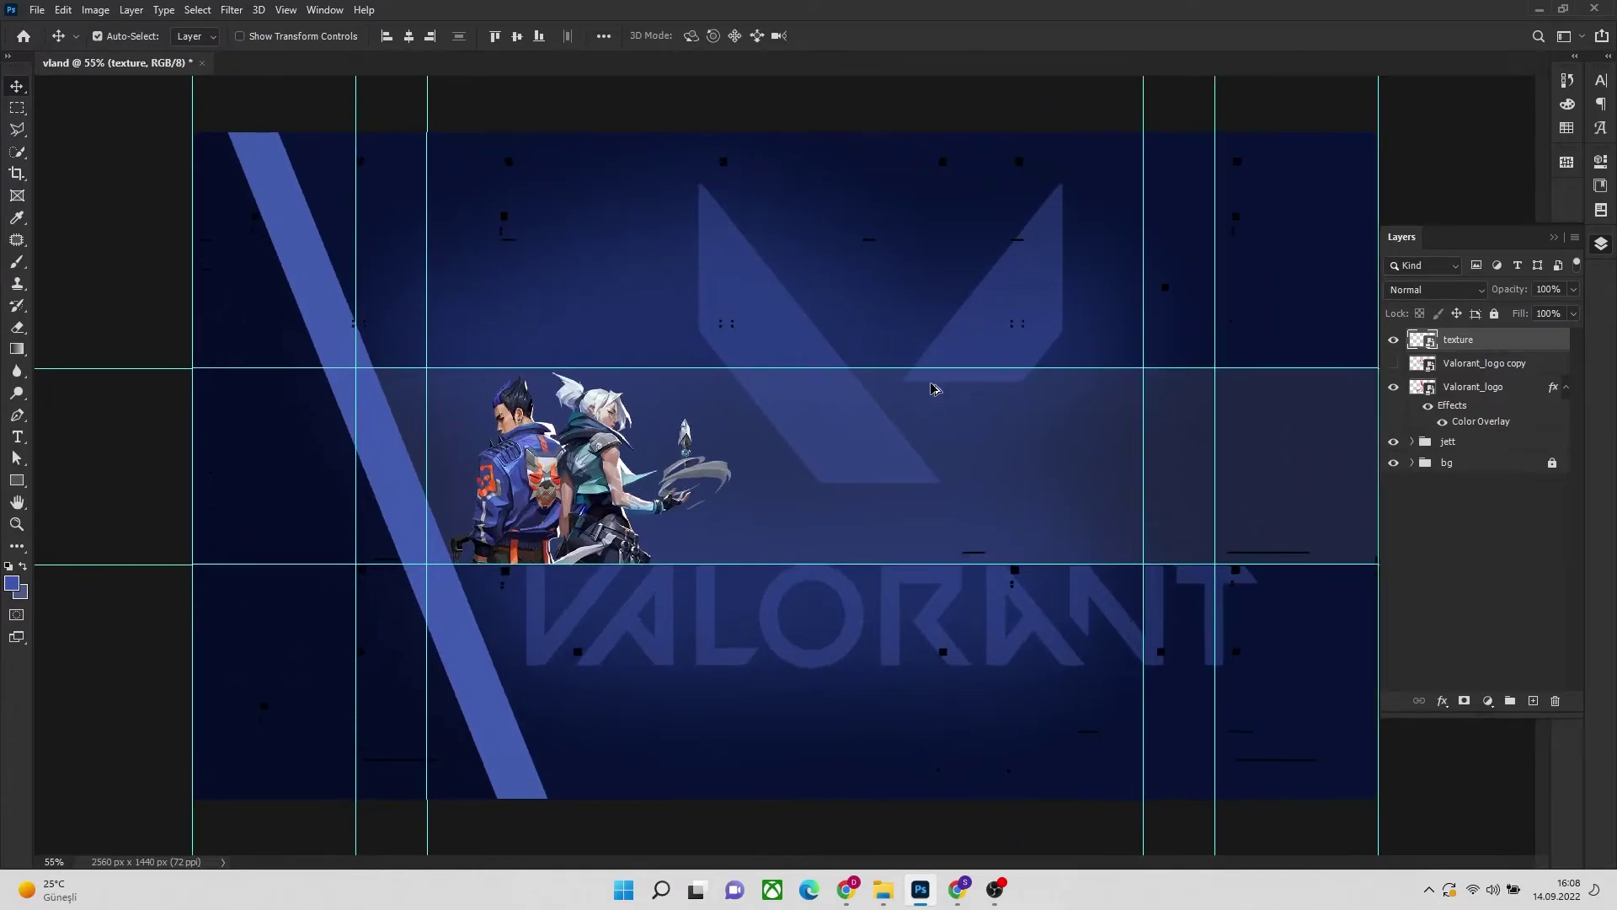
# Add a bright blue 3e63dd Color Overlay to the texture layer.
pyautogui.doubleClick(1549, 344)
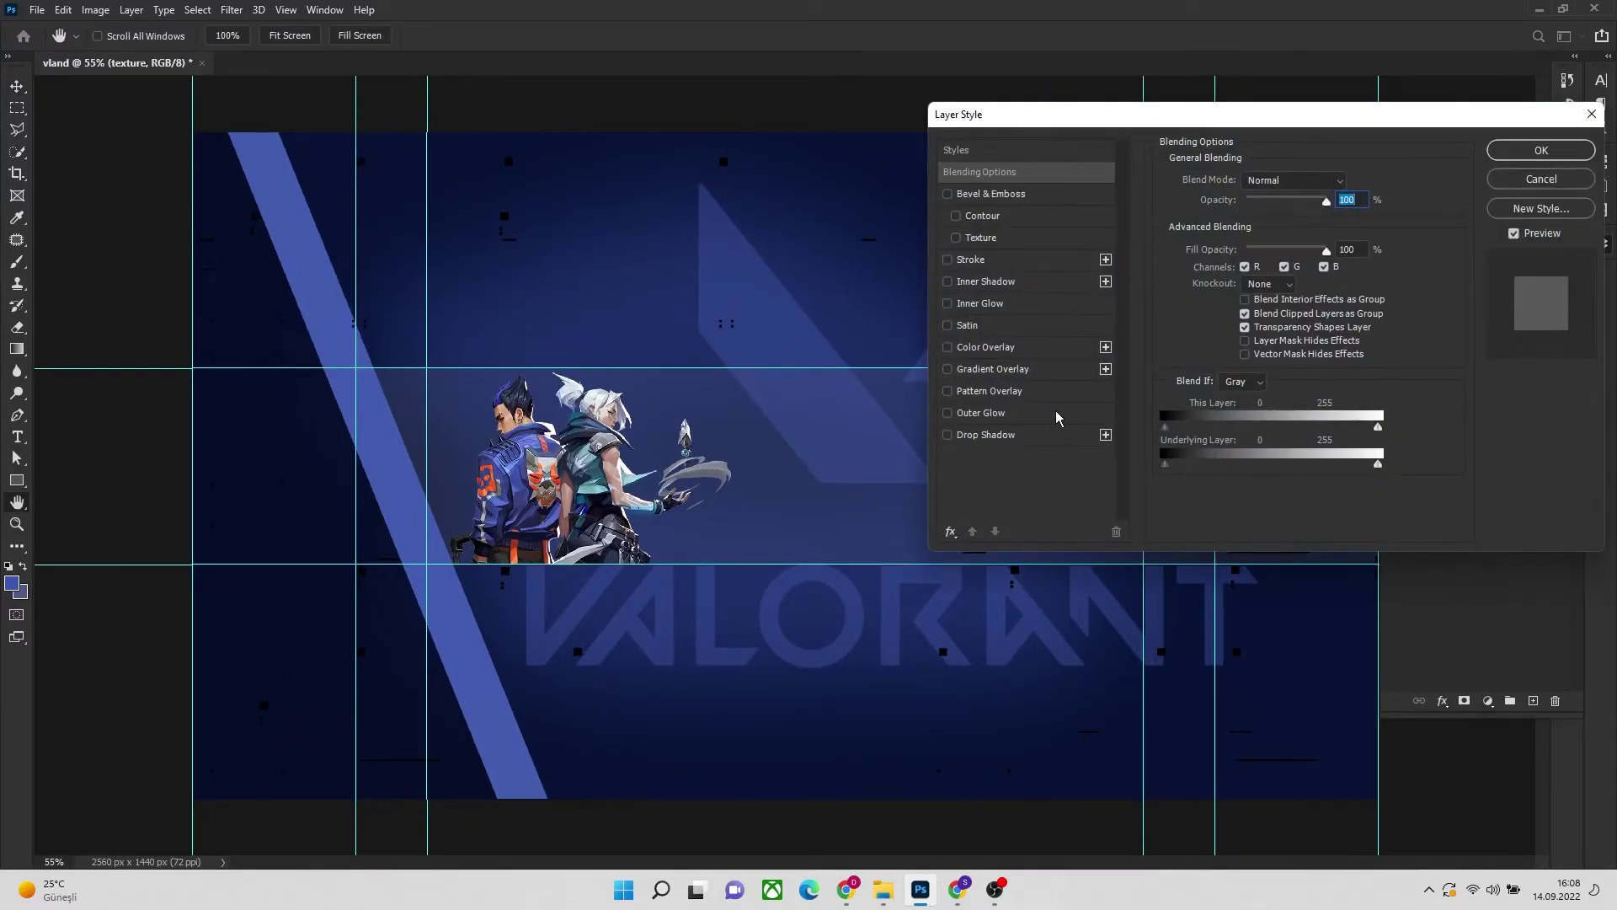
pyautogui.click(987, 347)
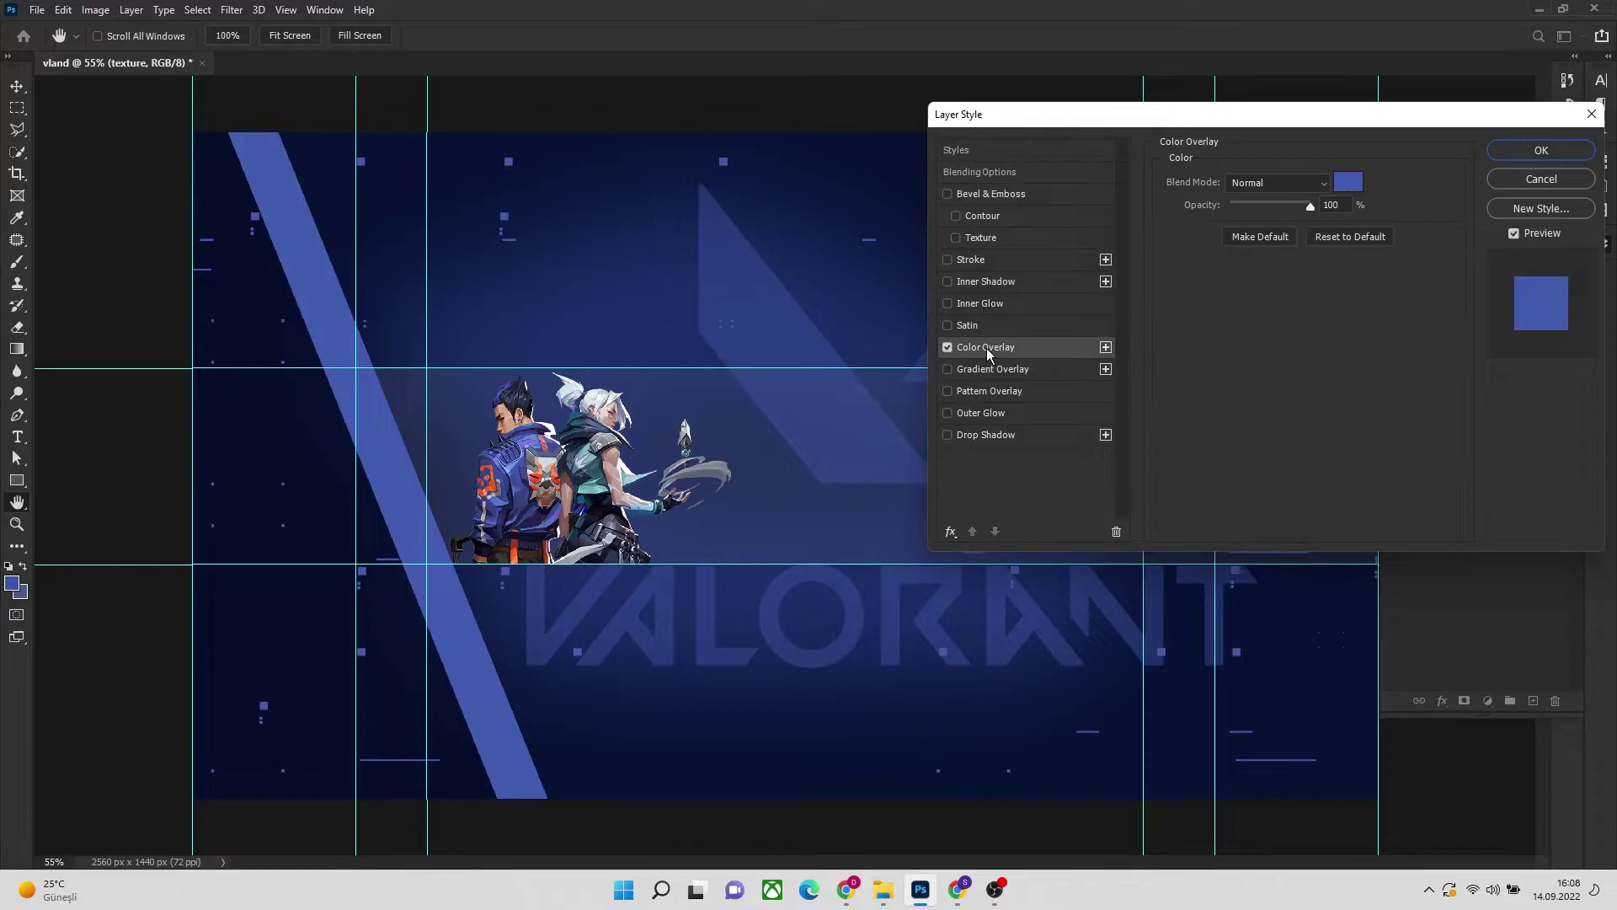
pyautogui.click(1348, 182)
pyautogui.moveTo(1072, 276); pyautogui.dragTo(1081, 268)
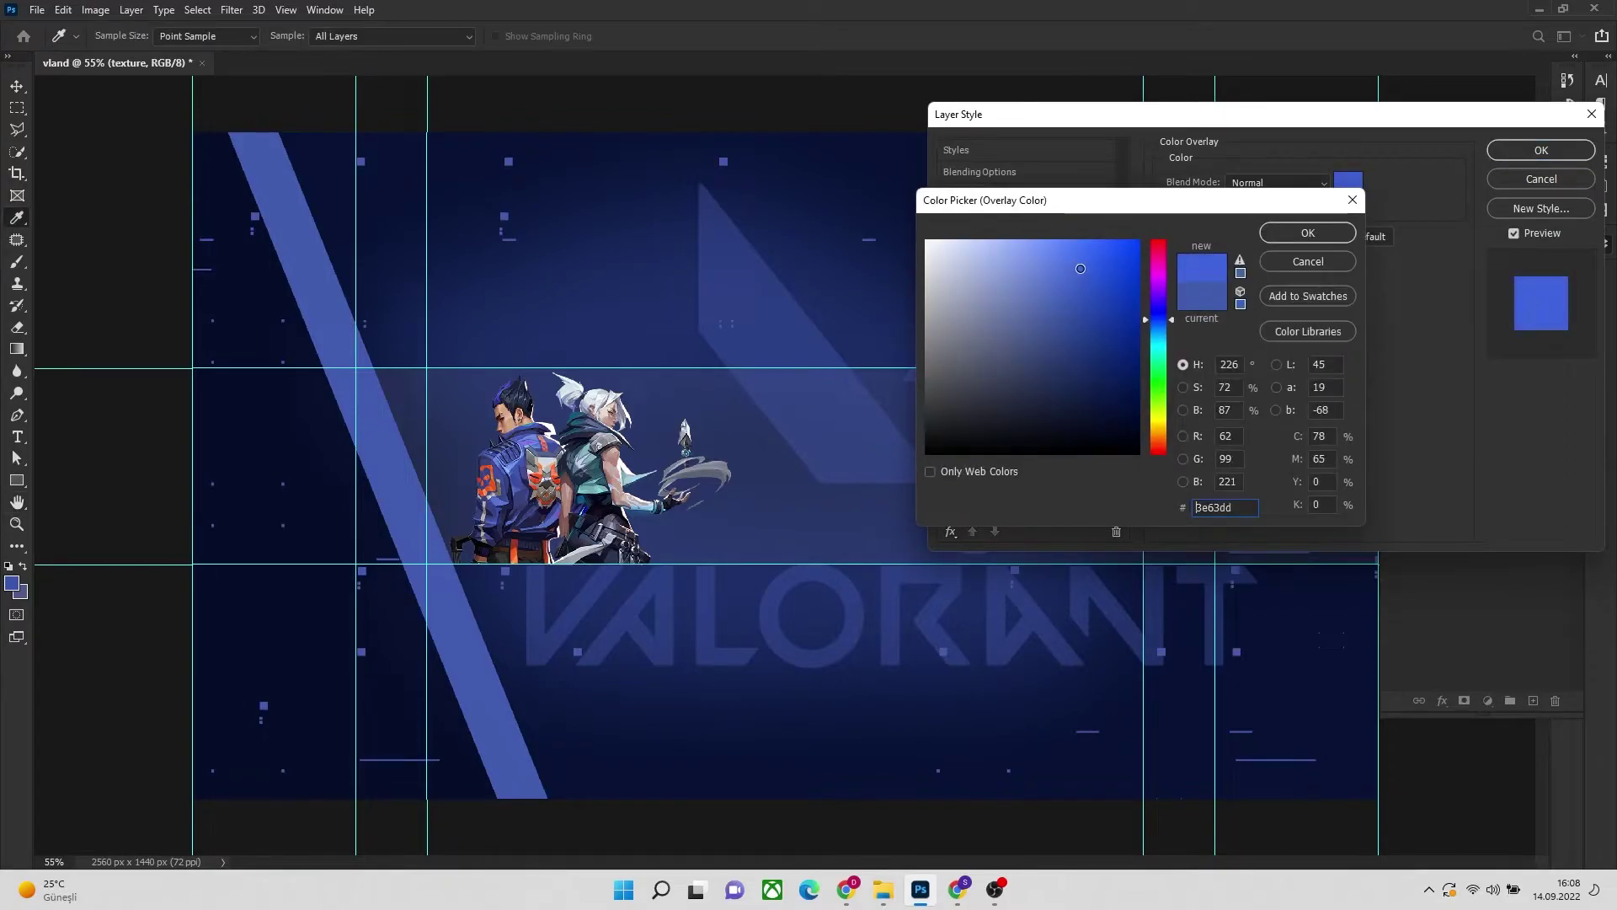
pyautogui.click(1344, 229)
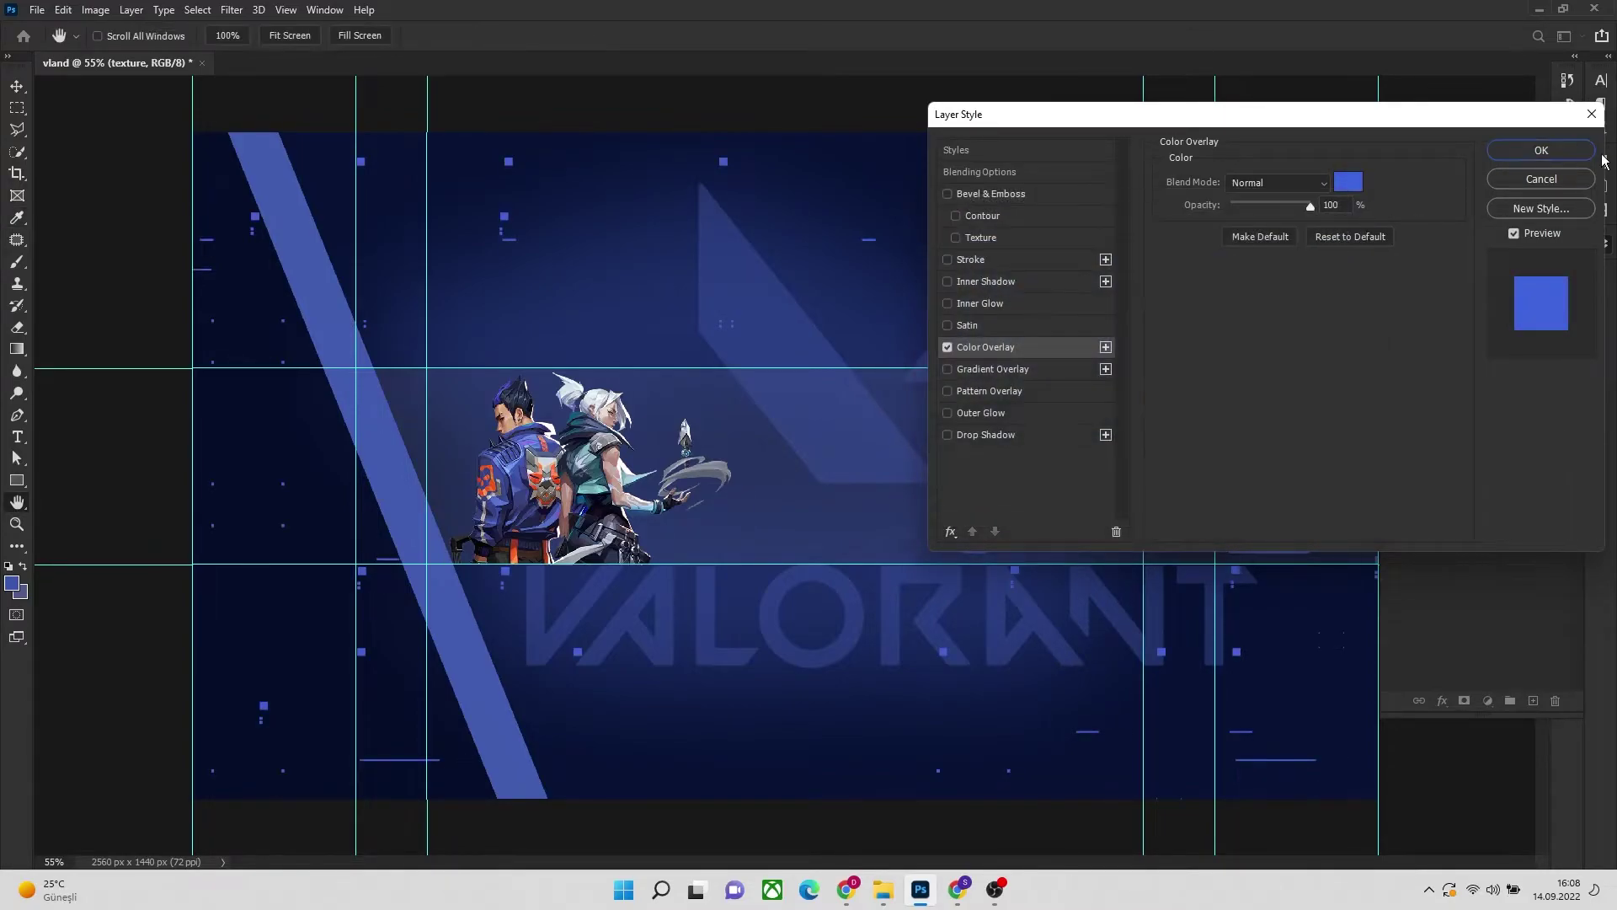
pyautogui.click(1553, 148)
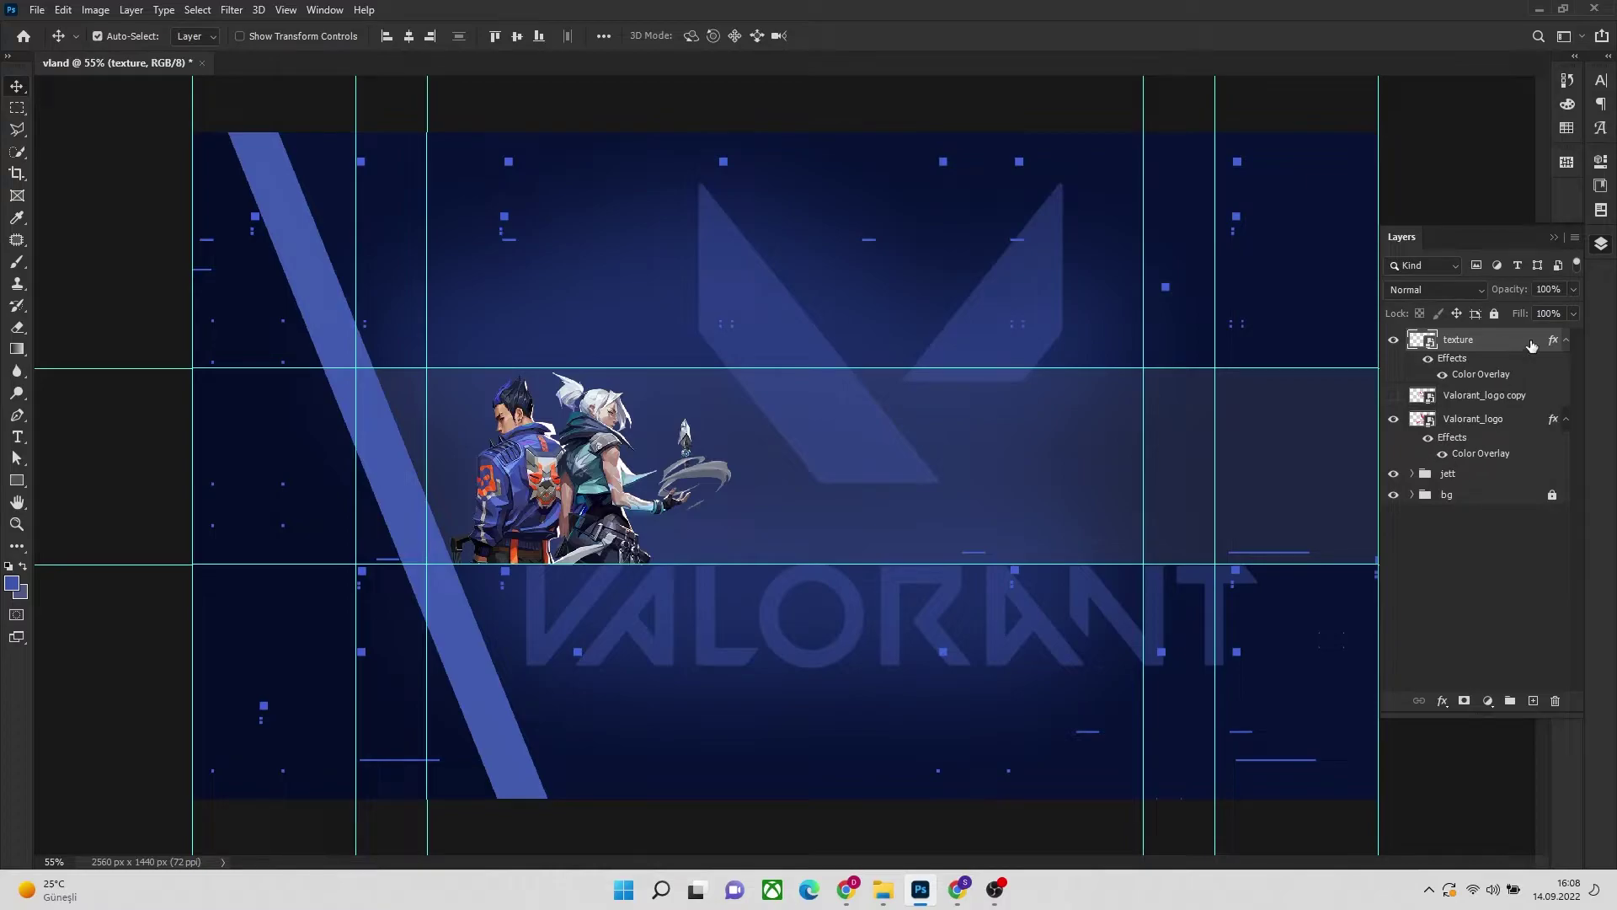
pyautogui.click(1566, 340)
# Lower the texture layer's opacity, then deselect and restore down the window.
pyautogui.moveTo(1509, 295); pyautogui.dragTo(1476, 290)
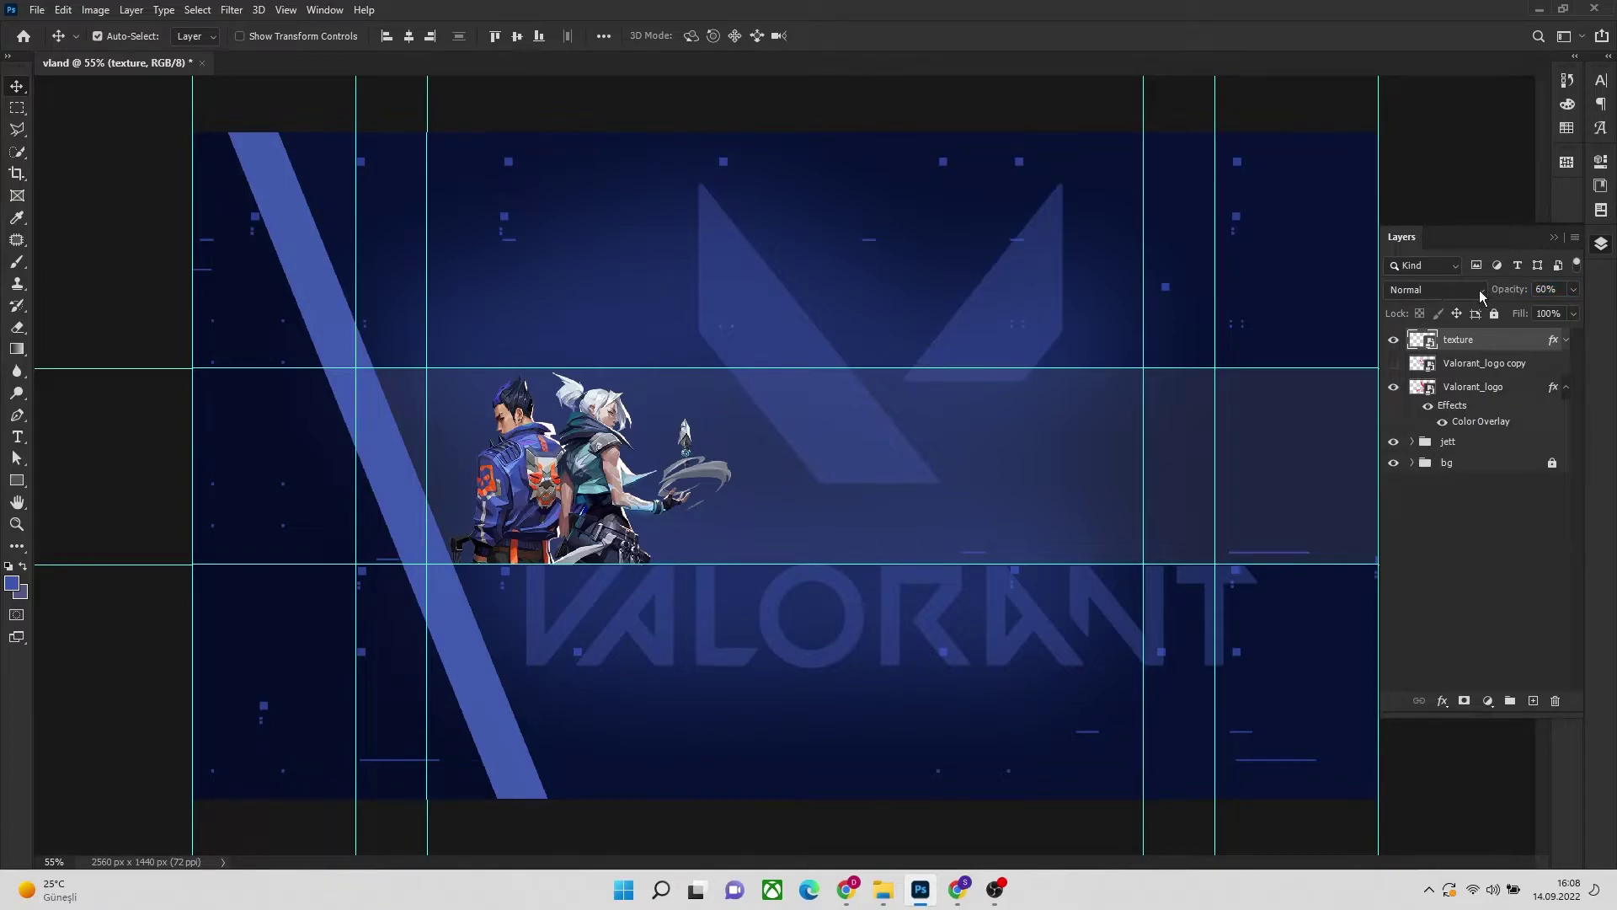
pyautogui.moveTo(1507, 291); pyautogui.dragTo(1510, 292)
pyautogui.click(1011, 322)
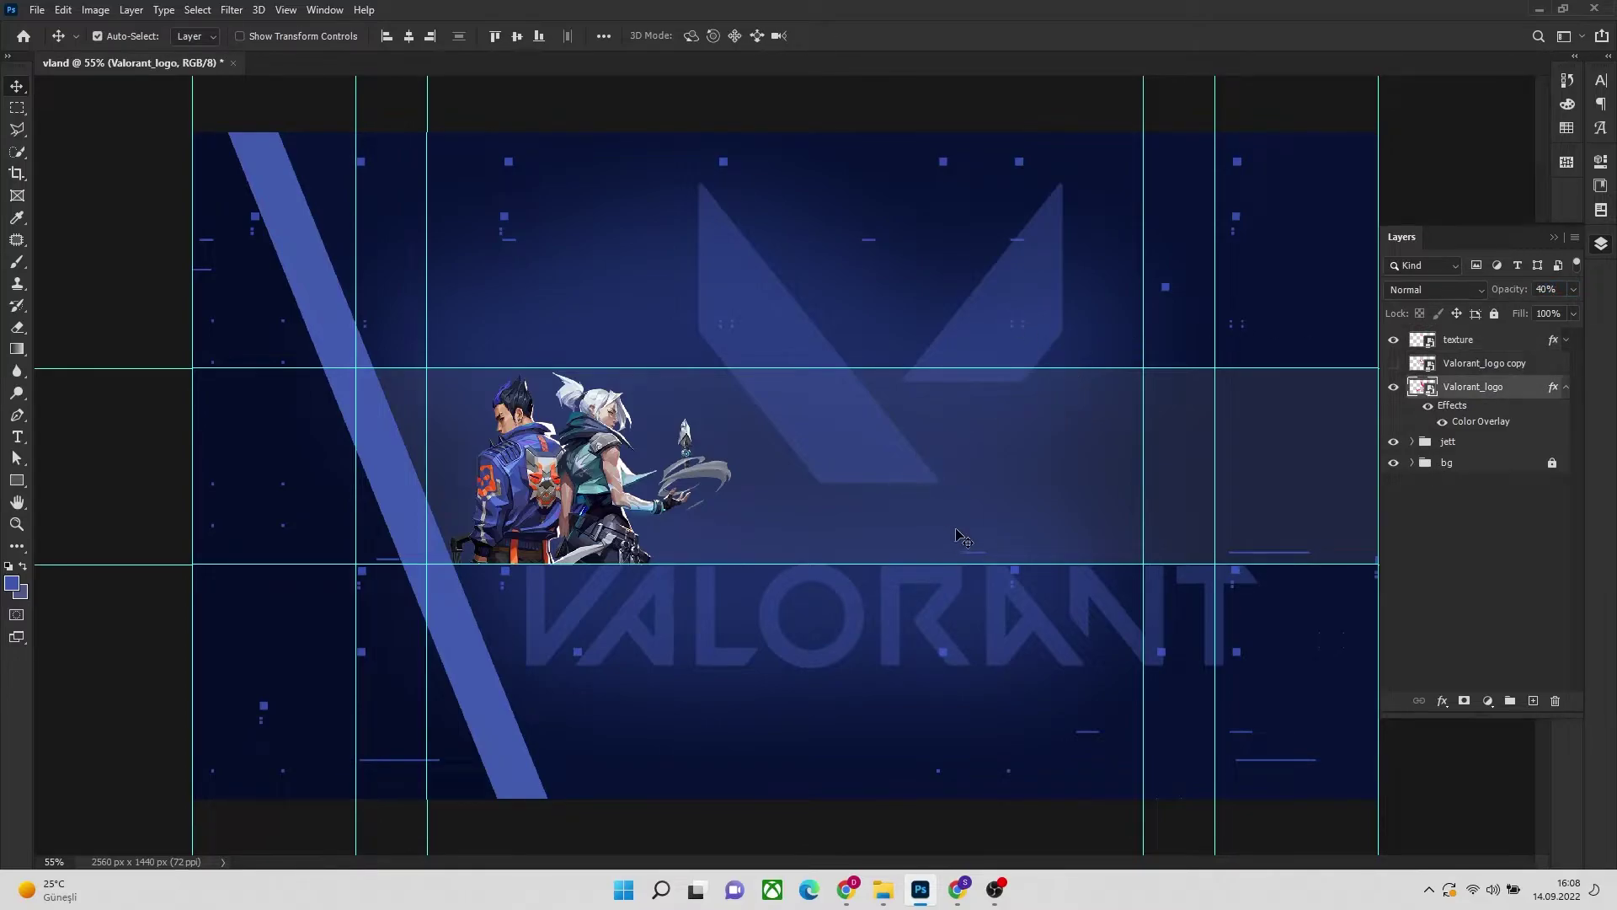
pyautogui.click(876, 581)
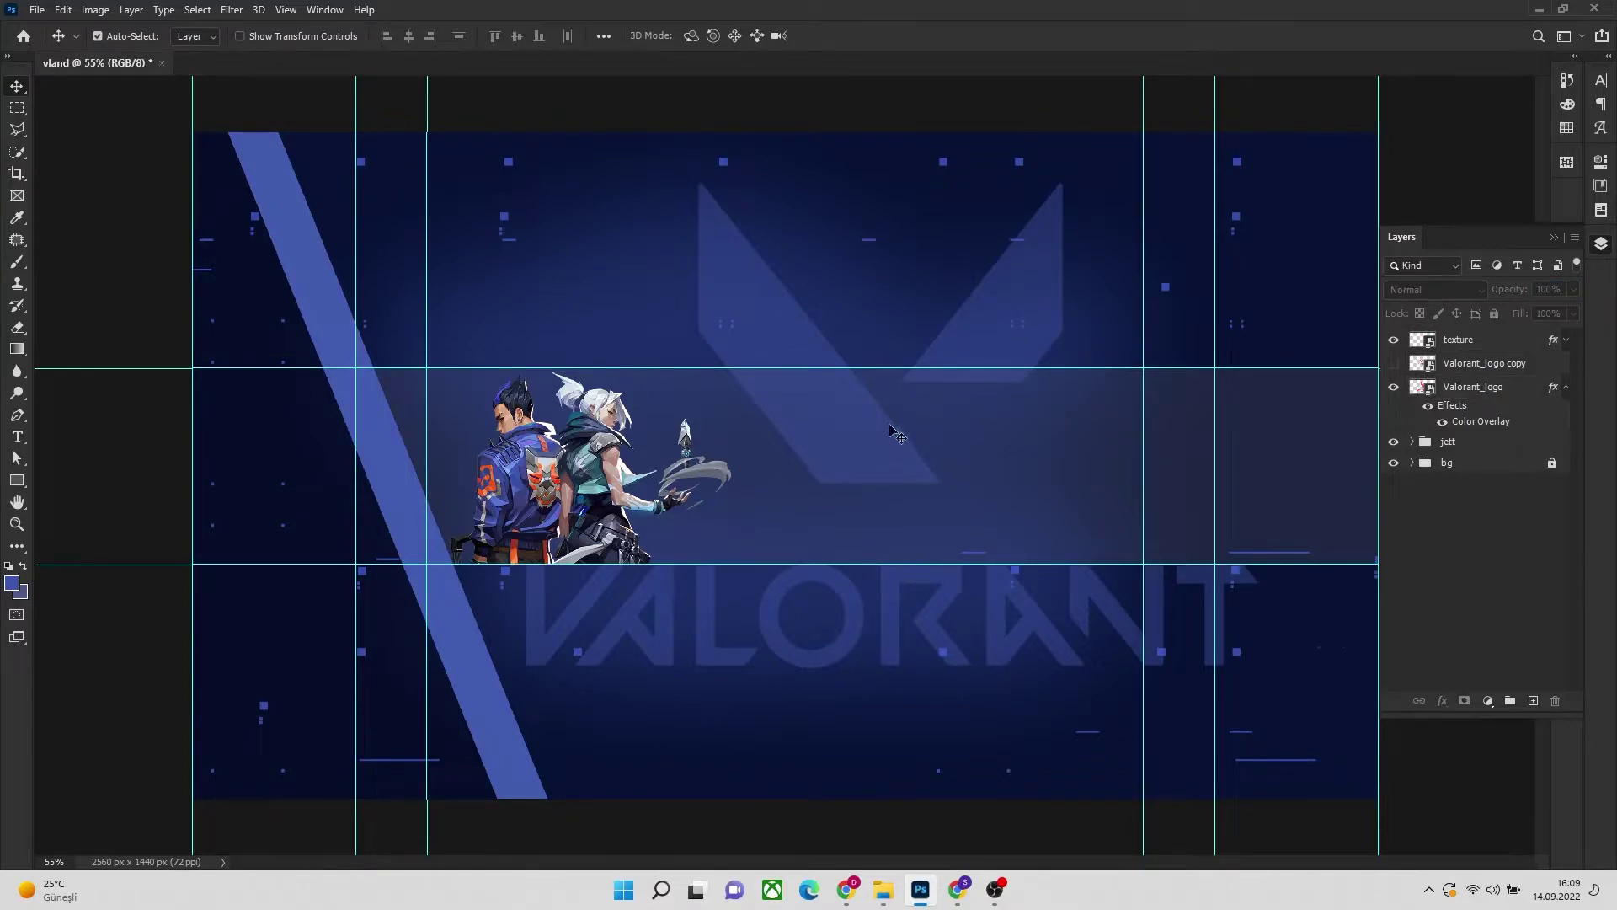
pyautogui.click(1564, 10)
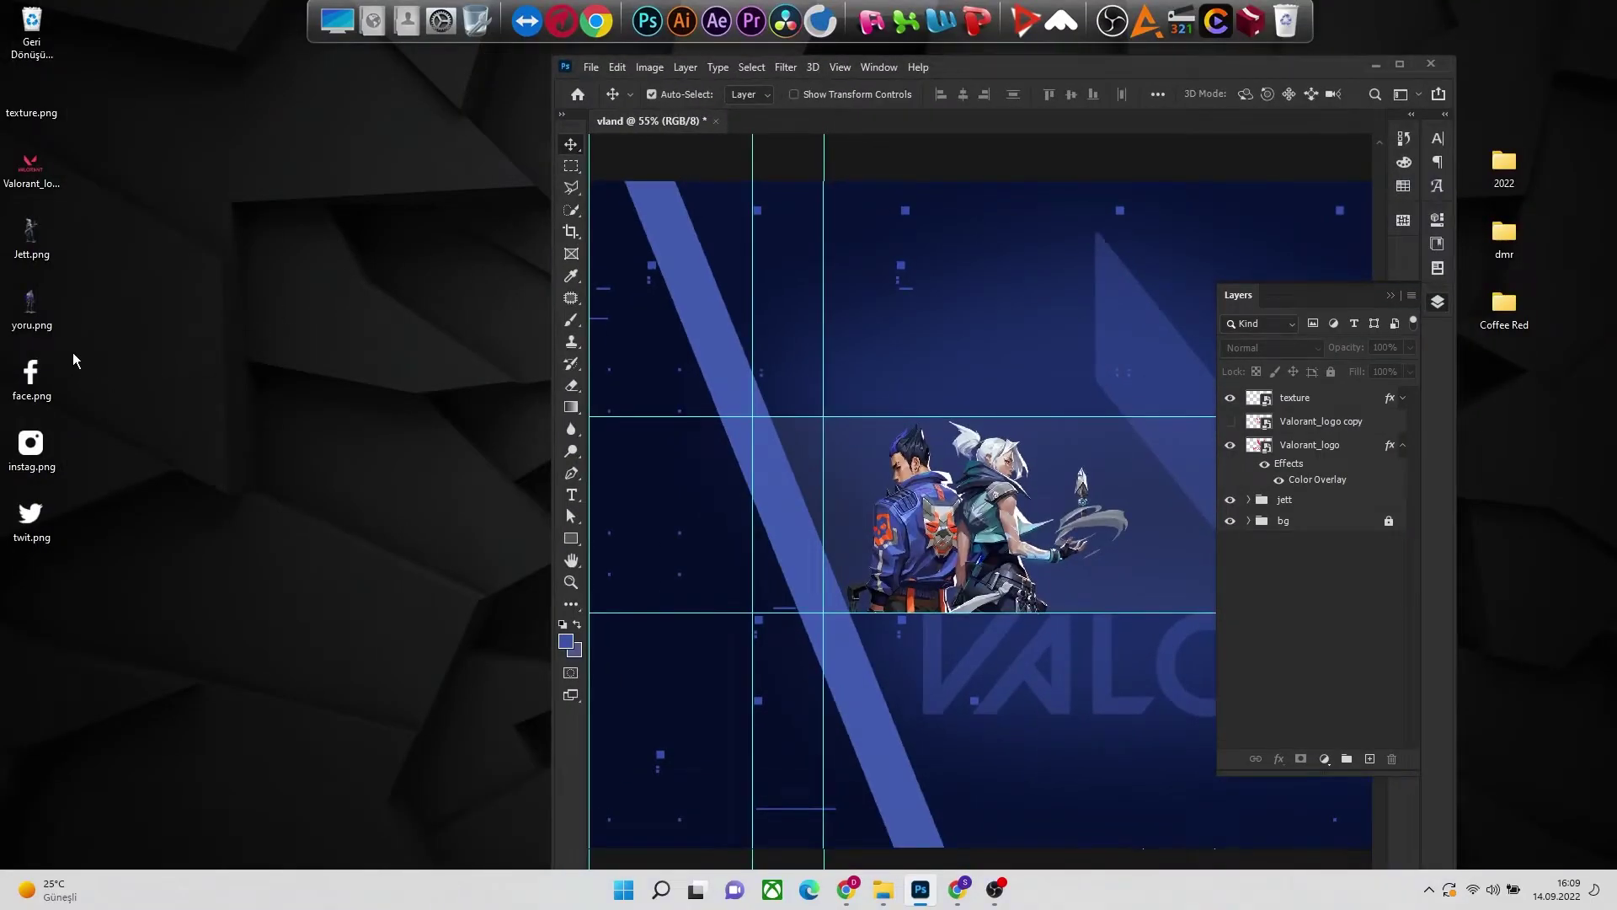
# Place face.png, instag.png and twit.png onto the banner as new layers.
pyautogui.moveTo(72, 352); pyautogui.dragTo(26, 551)
pyautogui.moveTo(30, 446); pyautogui.dragTo(961, 313)
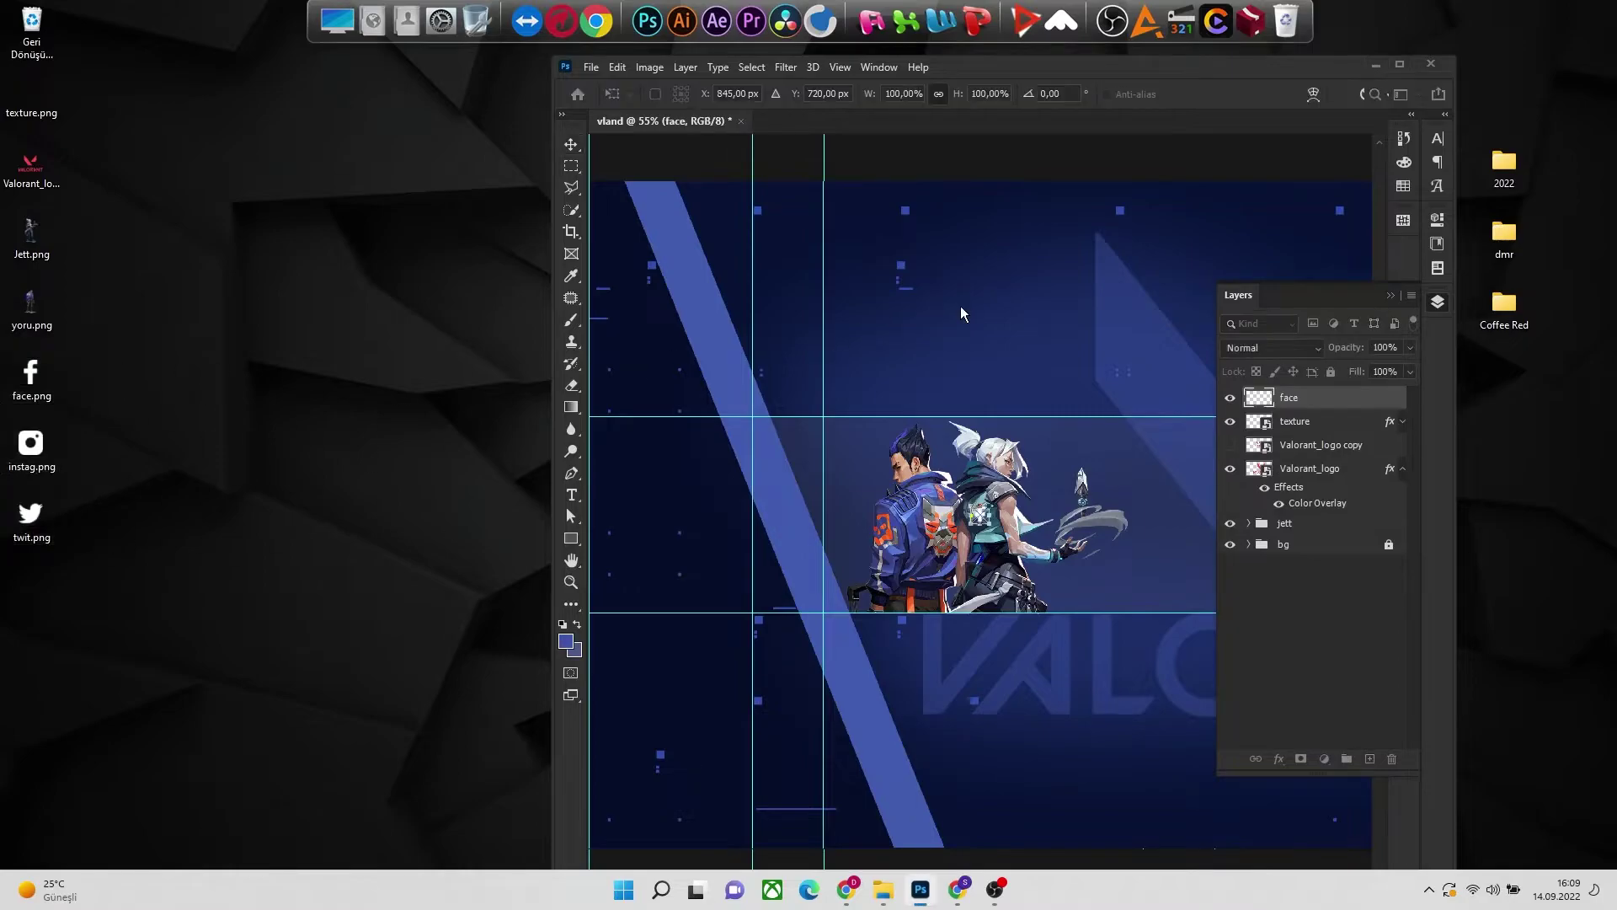
pyautogui.click(1399, 64)
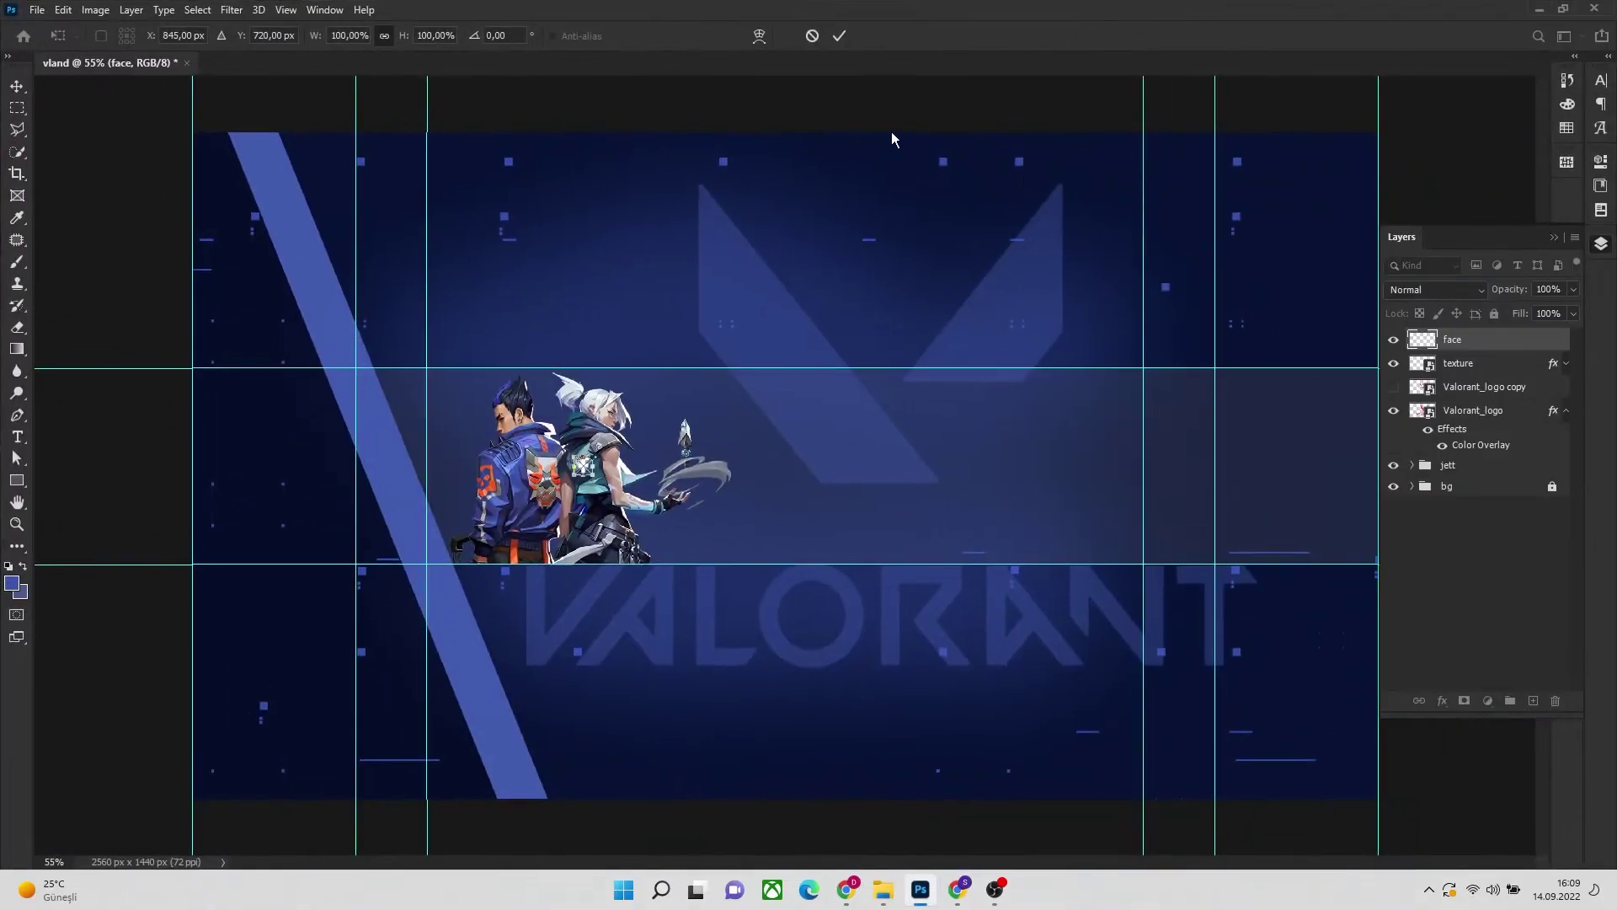
pyautogui.click(840, 36)
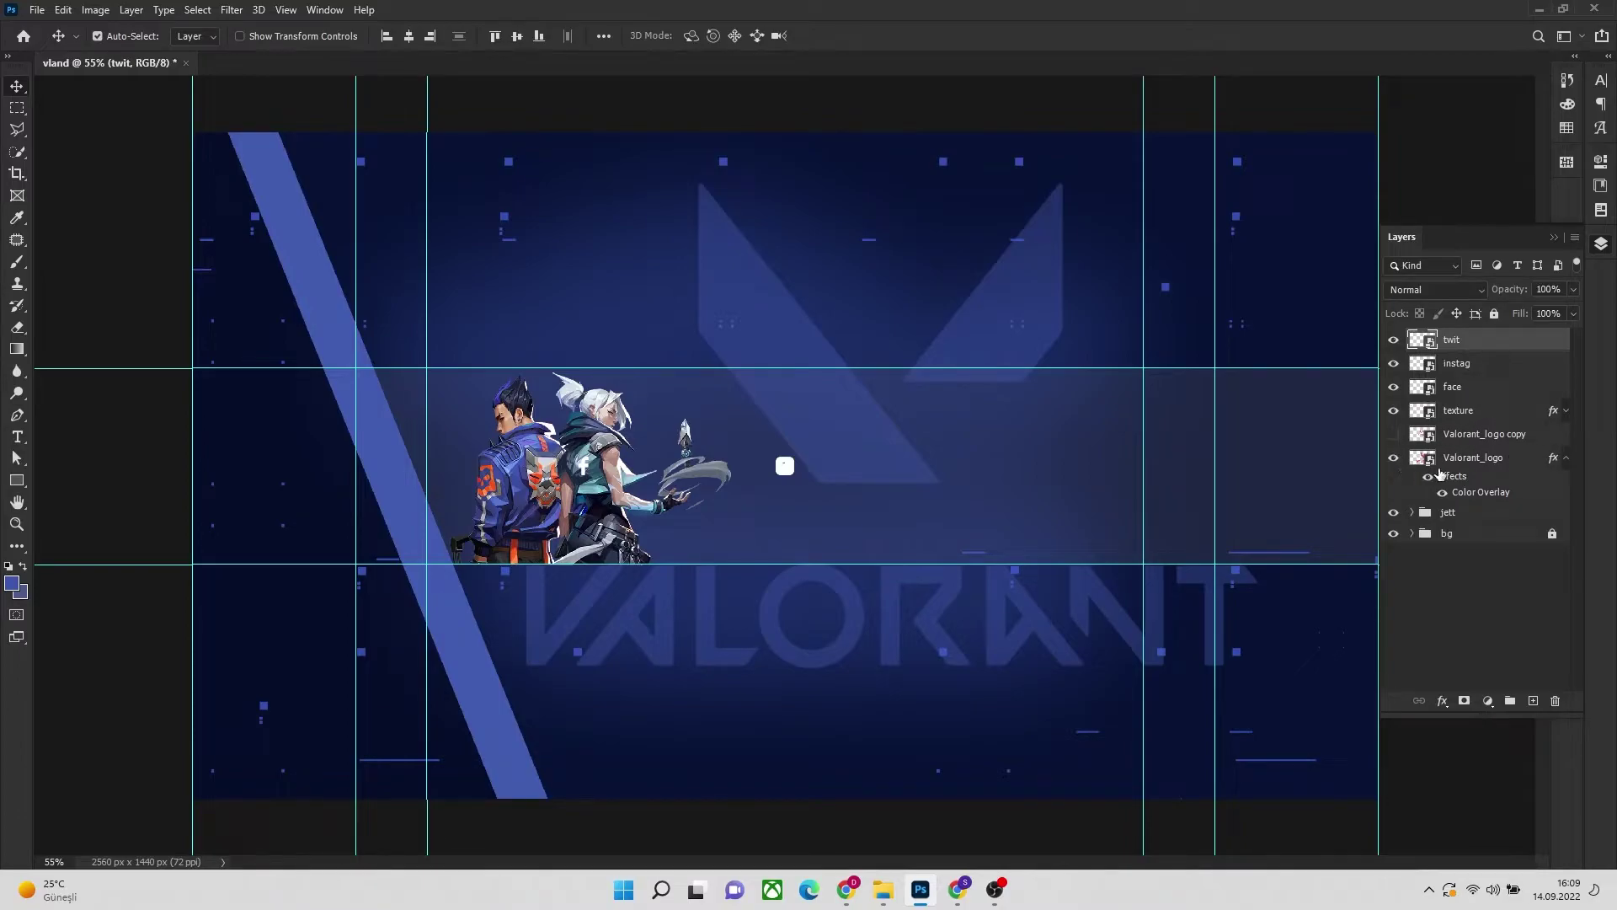
# Collapse the logo's effects list and select the face and instag icon layers.
pyautogui.click(1565, 459)
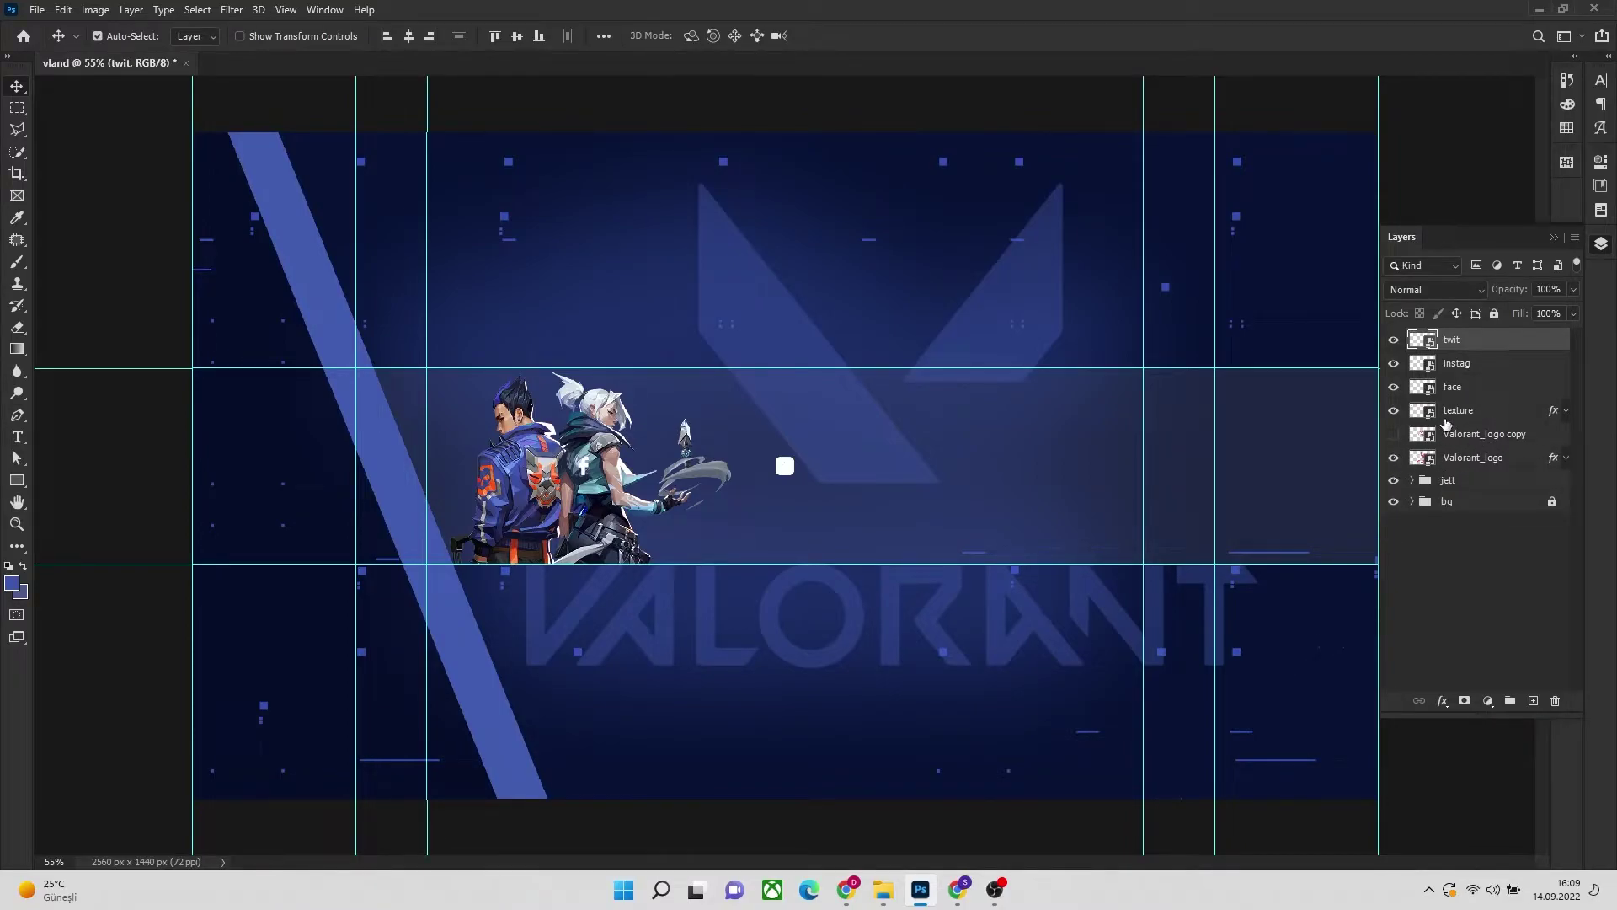
pyautogui.click(1464, 389)
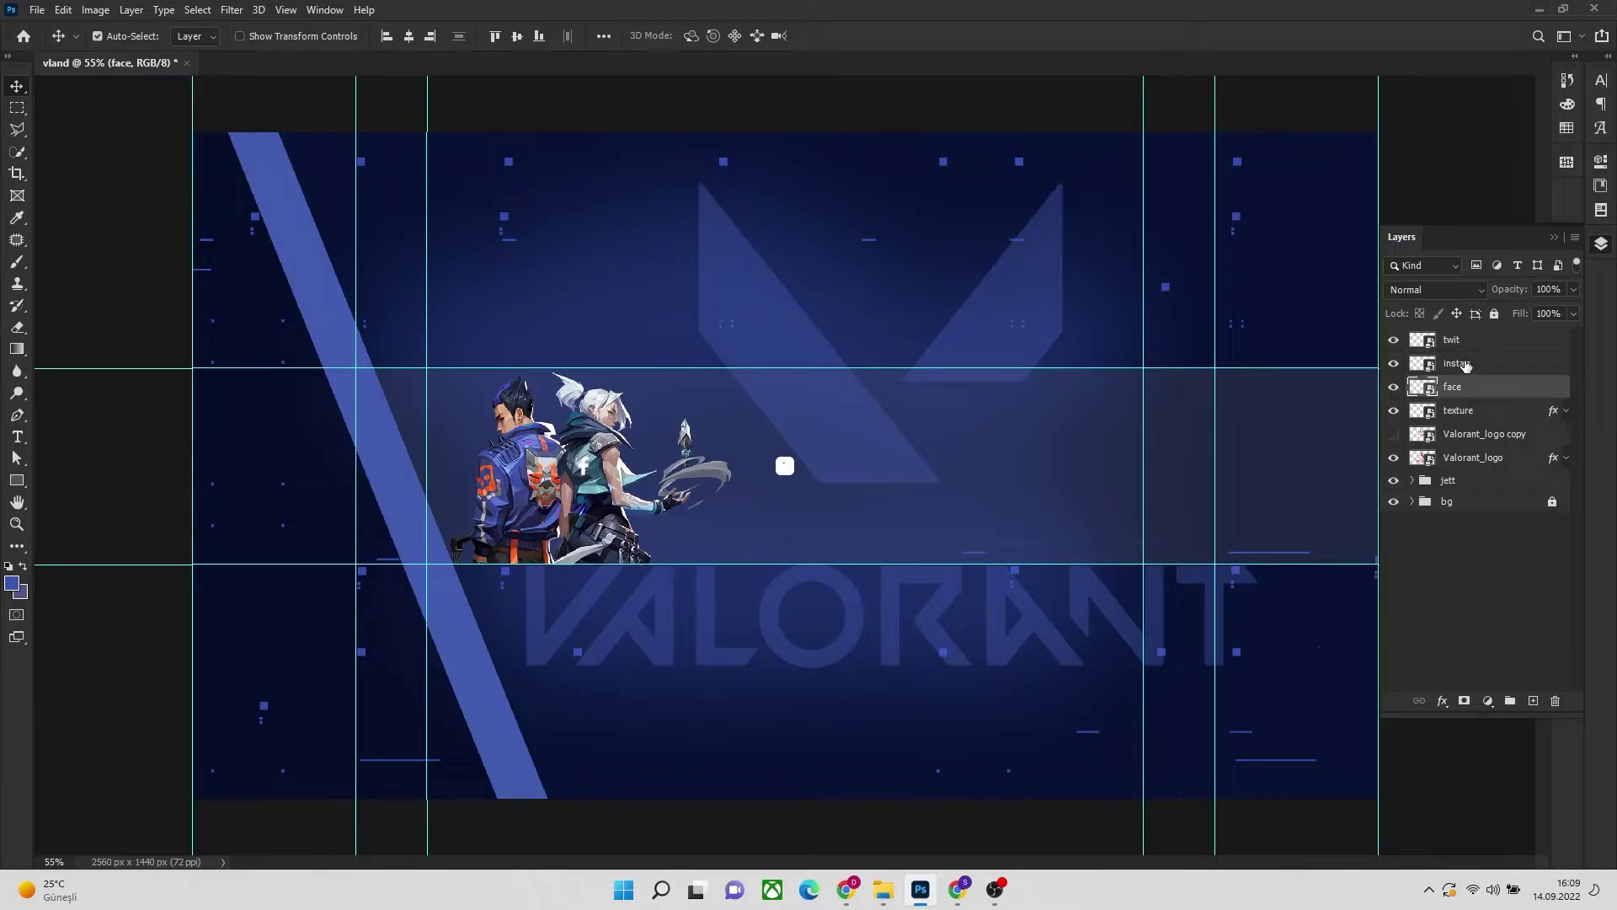
pyautogui.keyDown('shift'); pyautogui.click(1465, 364); pyautogui.keyUp('shift')
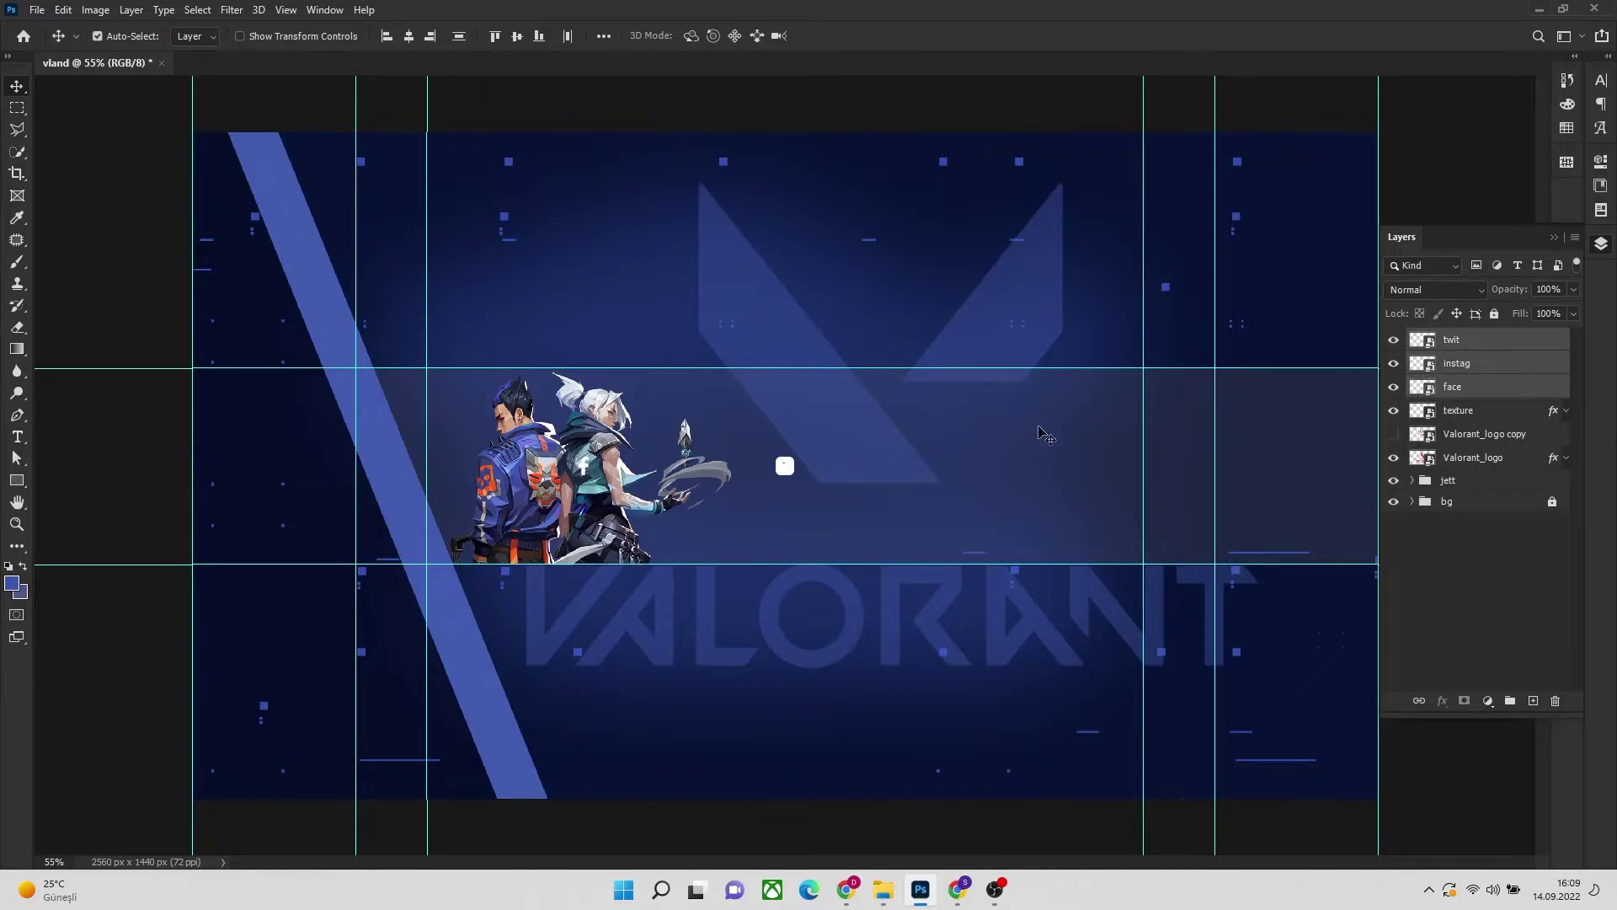
# Move the icons right of the characters, with Facebook above Instagram.
pyautogui.scroll(1, 1046, 435)
pyautogui.scroll(1, 1021, 453)
pyautogui.scroll(1, 925, 528)
pyautogui.moveTo(625, 361); pyautogui.dragTo(1051, 396)
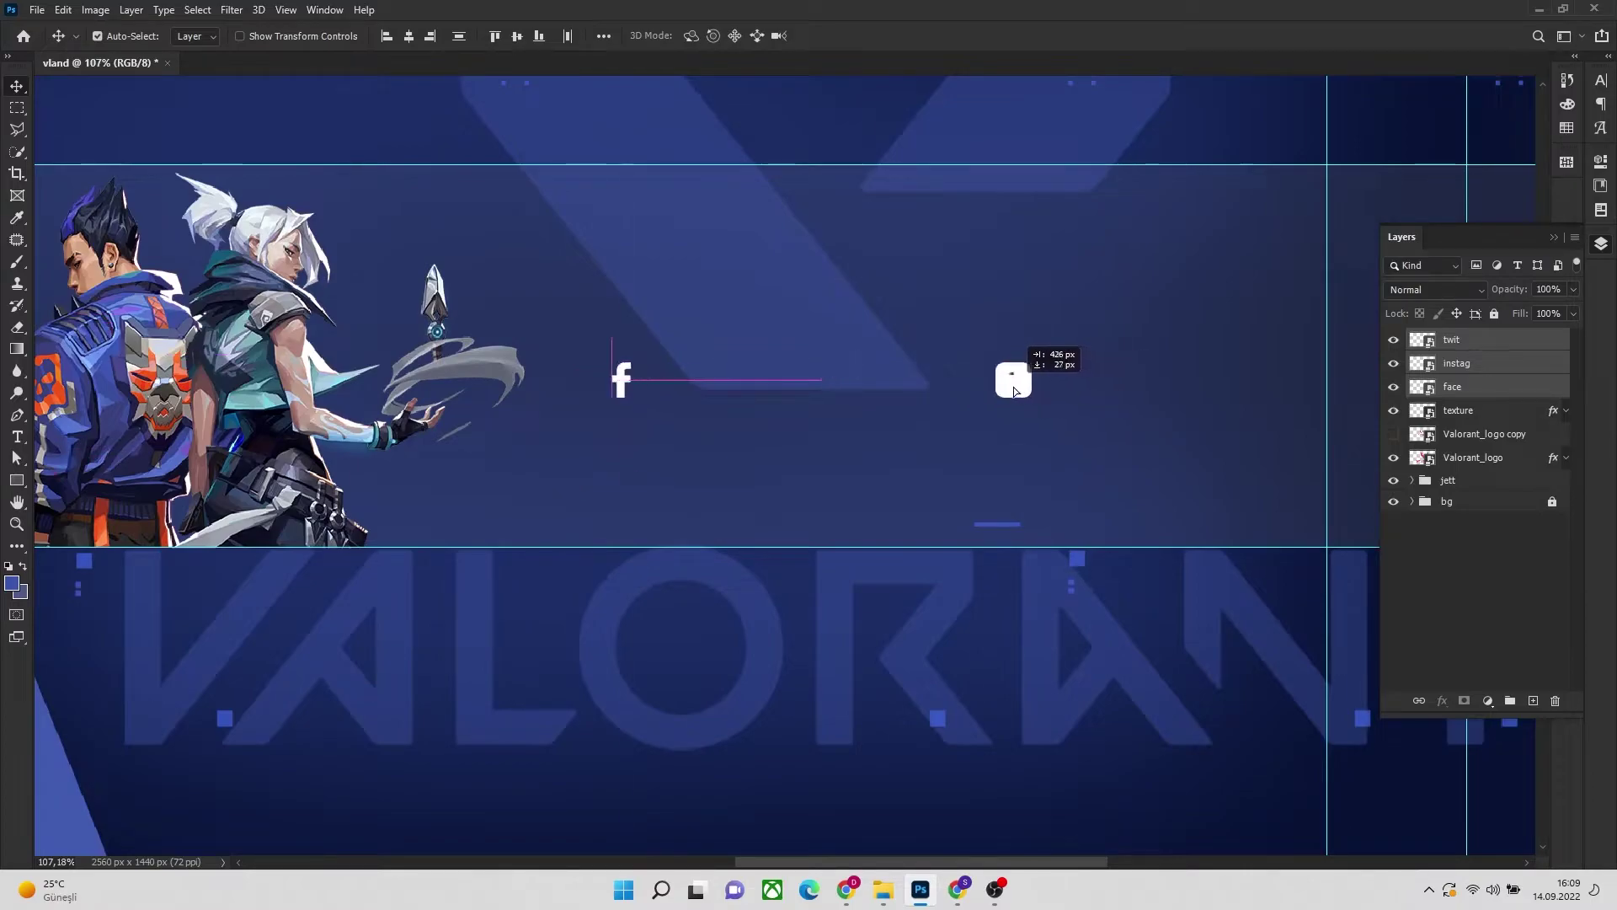
pyautogui.moveTo(1051, 396); pyautogui.dragTo(1008, 386)
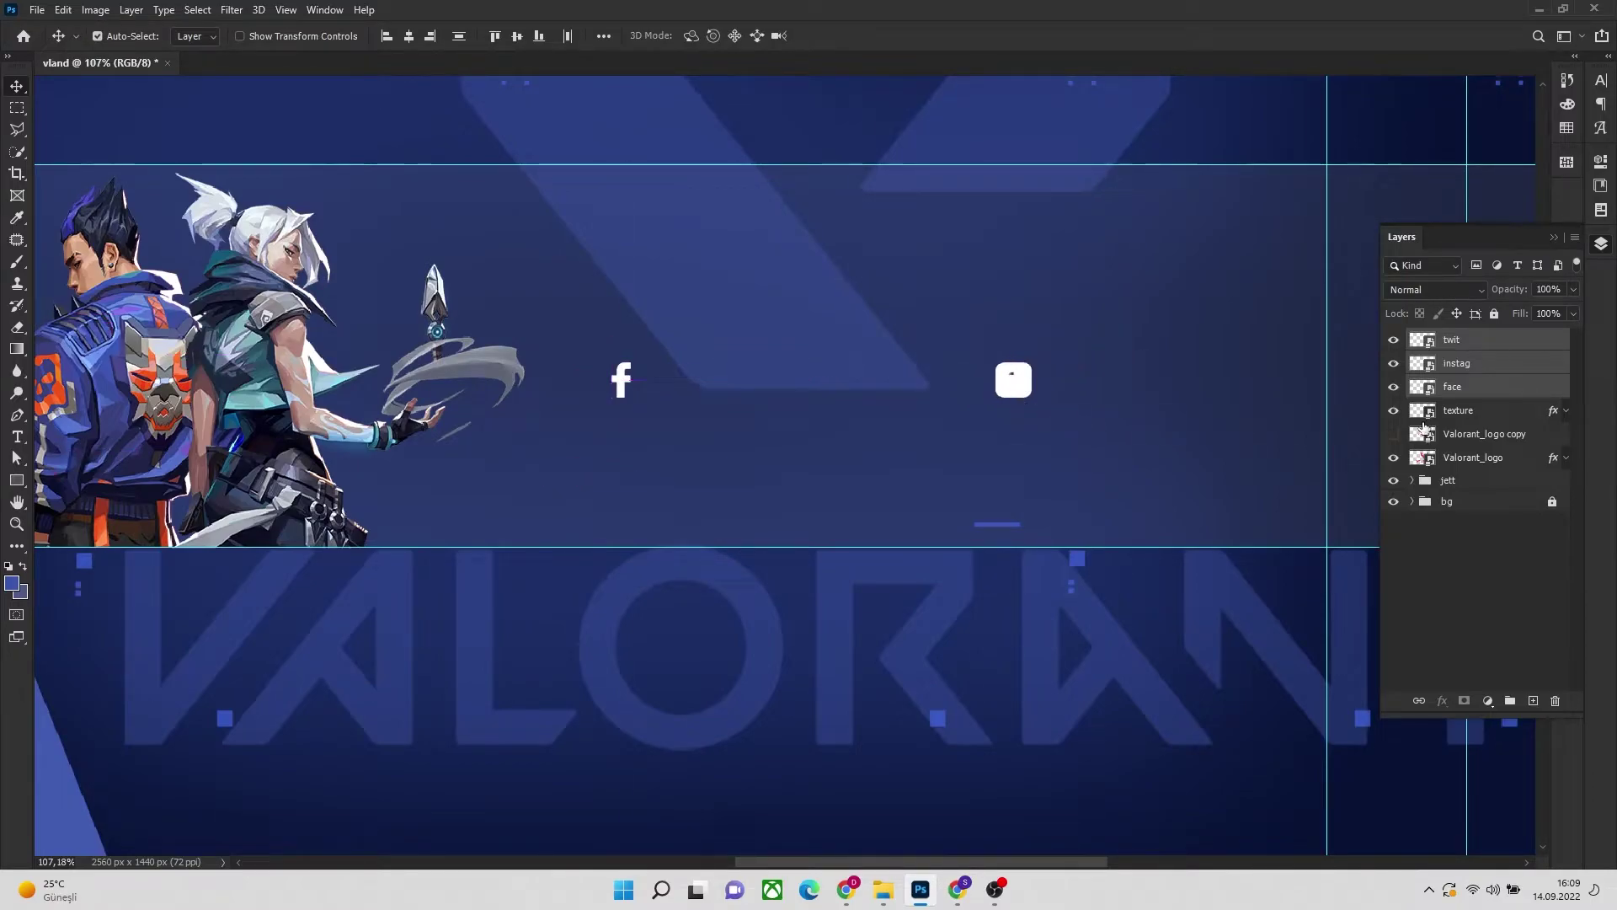
pyautogui.click(1482, 388)
pyautogui.moveTo(631, 389); pyautogui.dragTo(1022, 343)
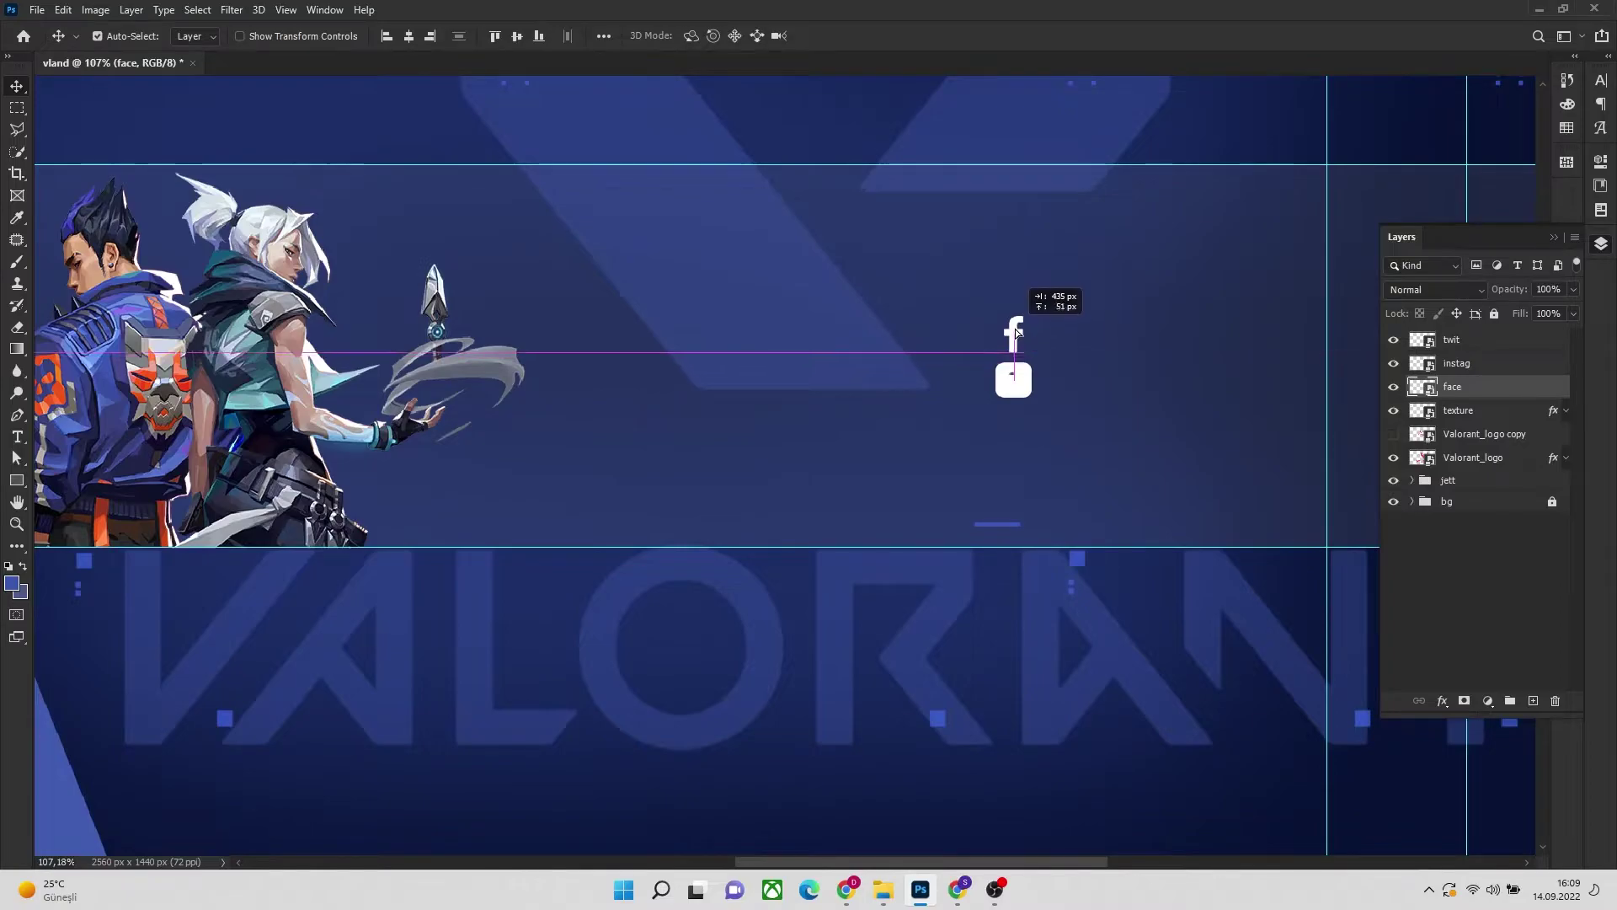
# Put the twit layer below instag and move the Instagram icon below Twitter.
pyautogui.click(1466, 364)
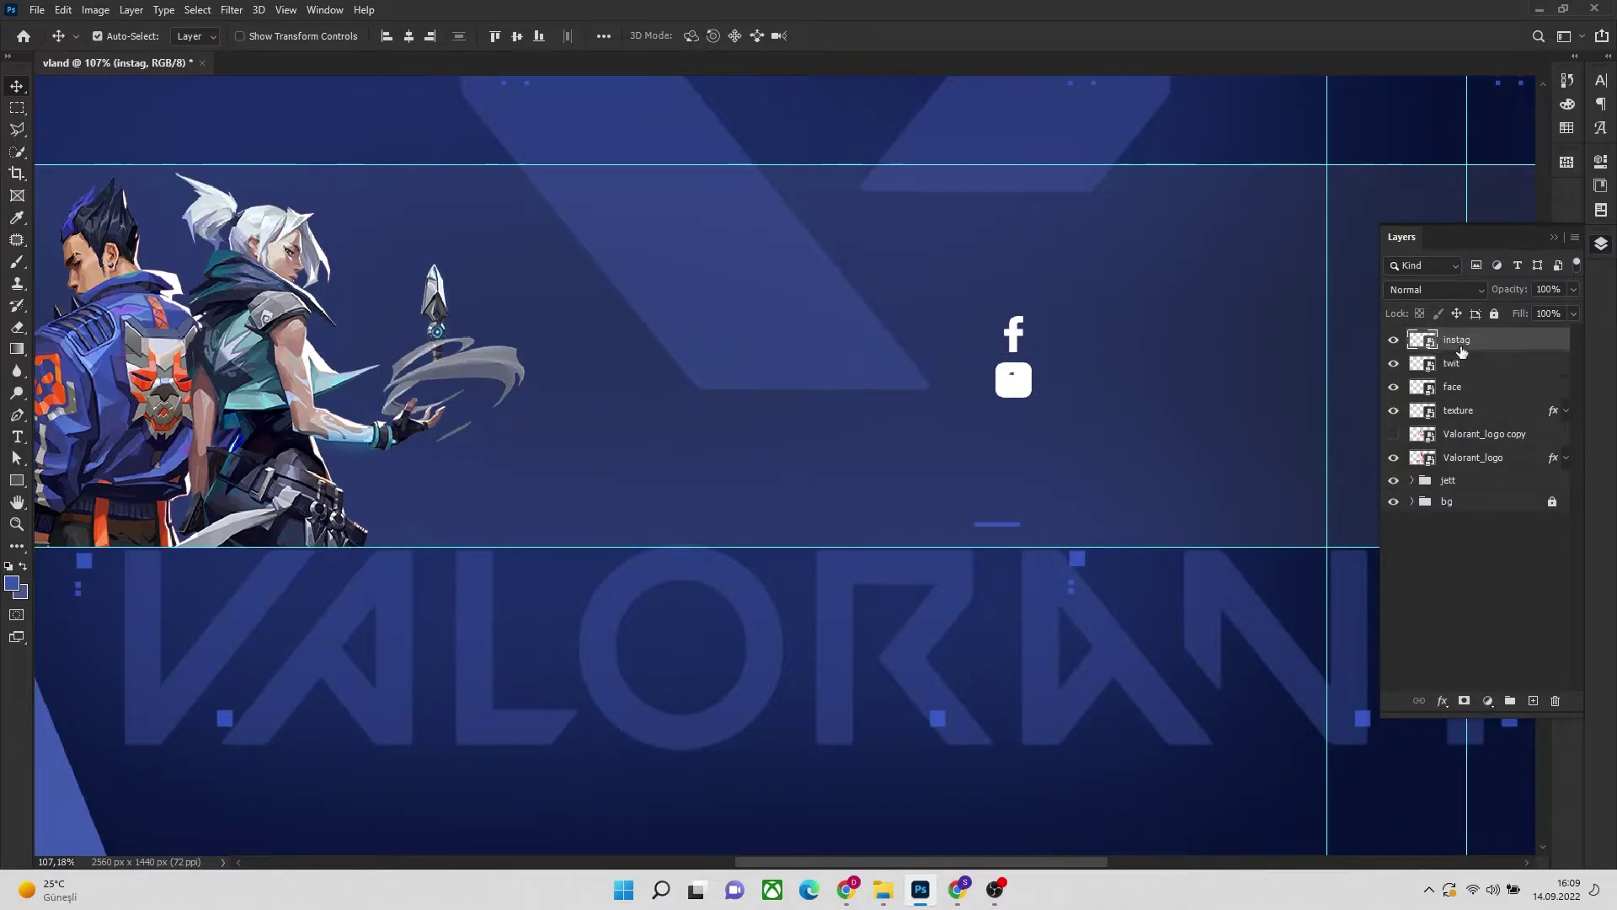
pyautogui.moveTo(1452, 340); pyautogui.dragTo(1452, 371)
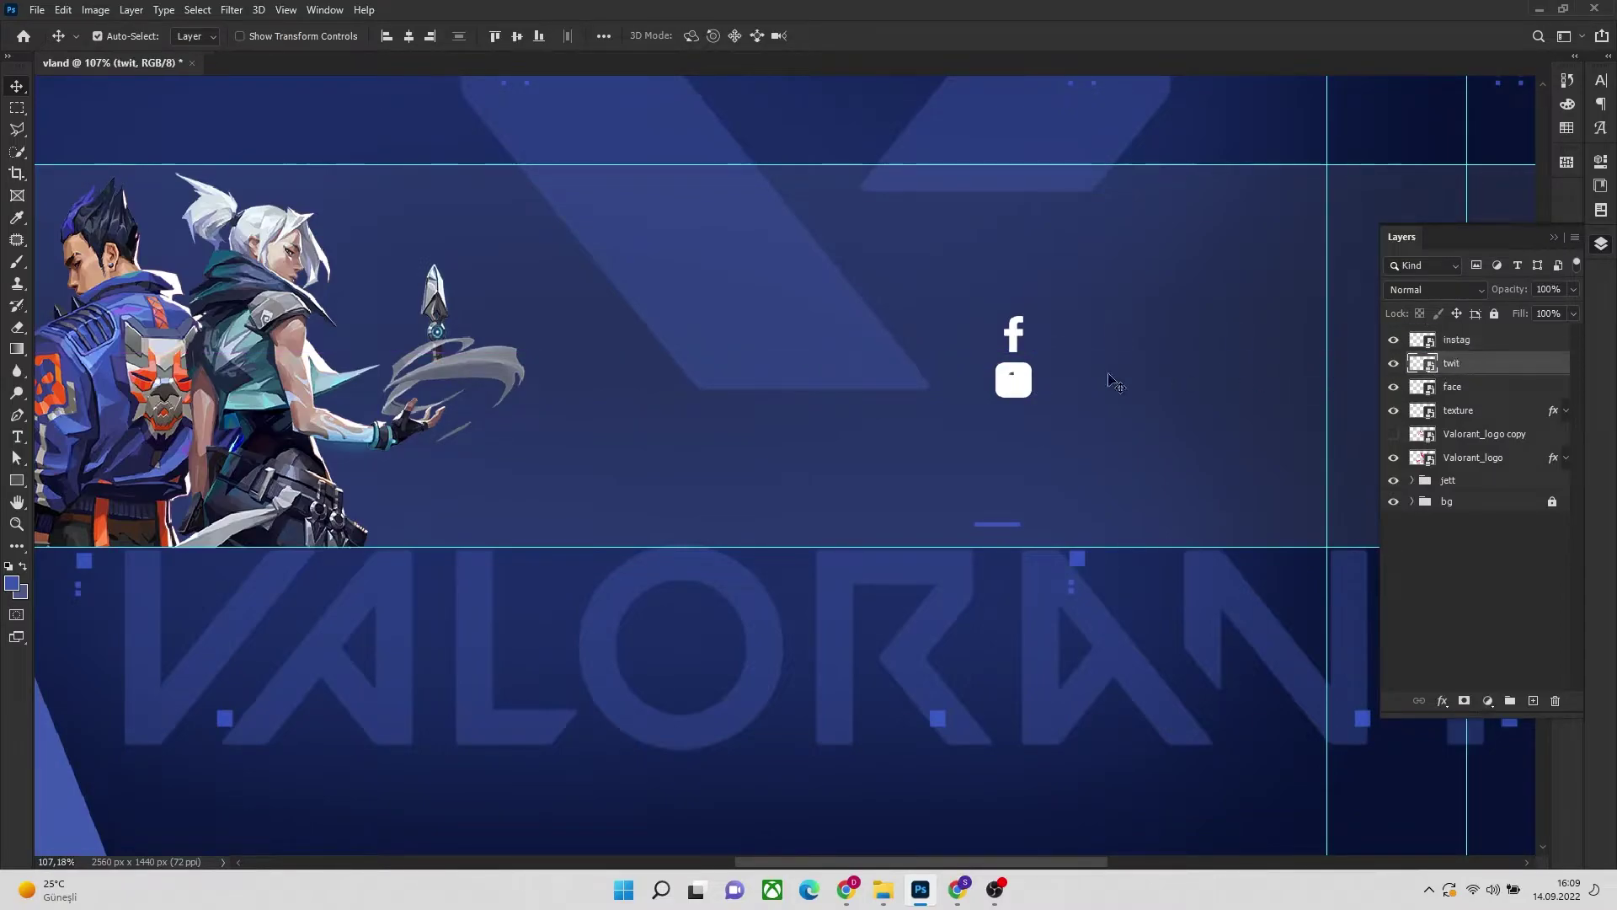
pyautogui.click(1474, 341)
pyautogui.moveTo(1025, 391); pyautogui.dragTo(1025, 437)
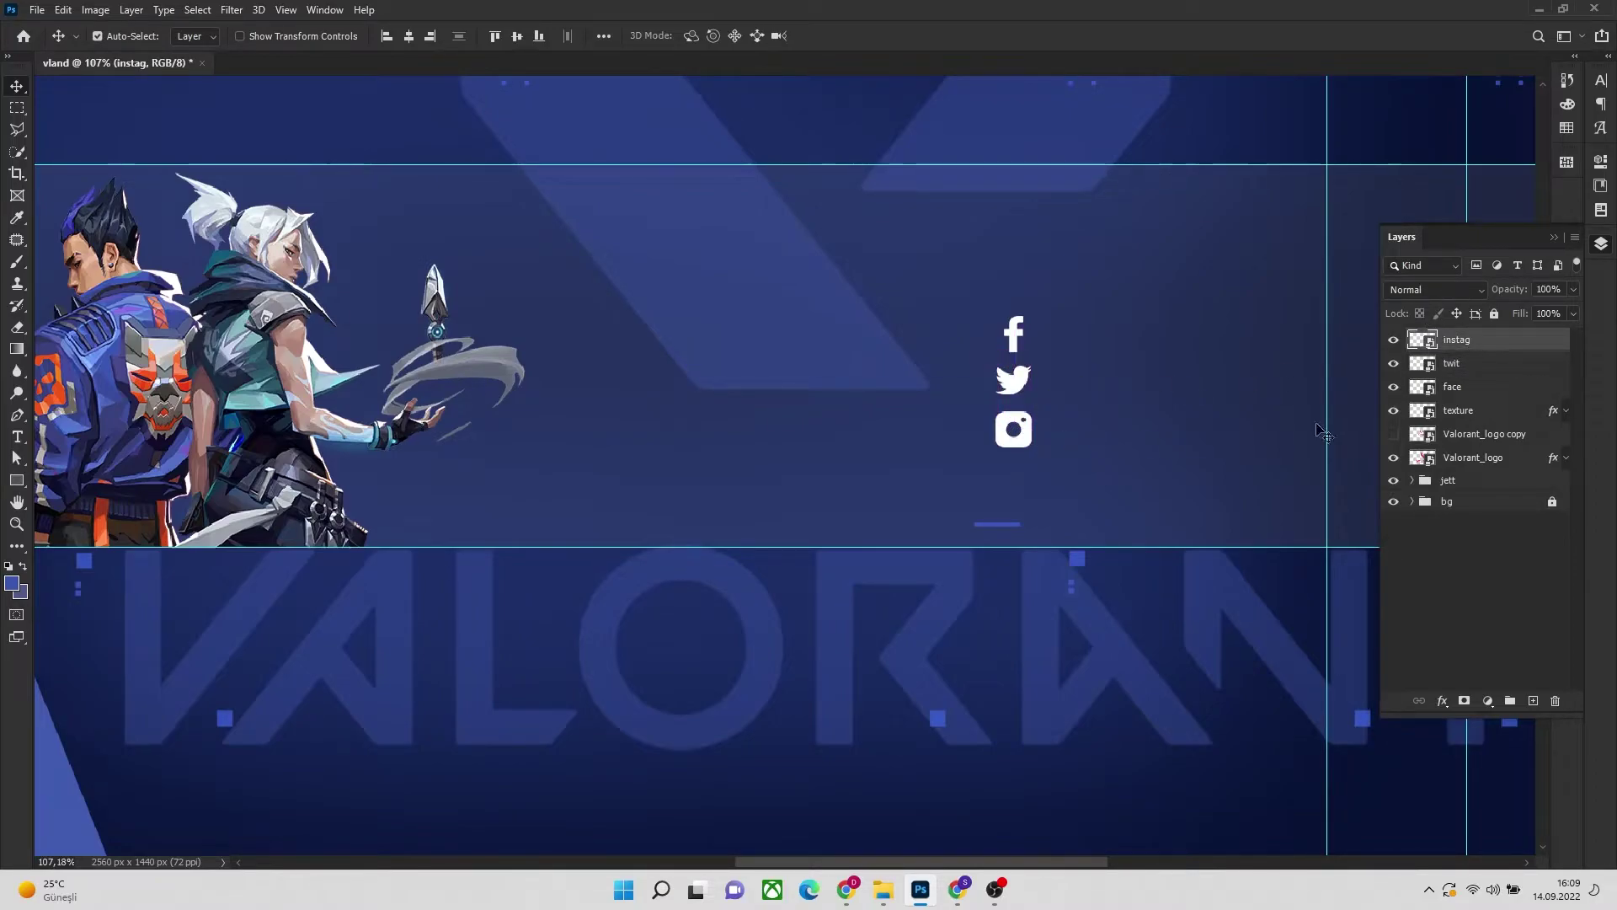
pyautogui.keyDown('ctrl'); pyautogui.click(1475, 363); pyautogui.keyUp('ctrl')
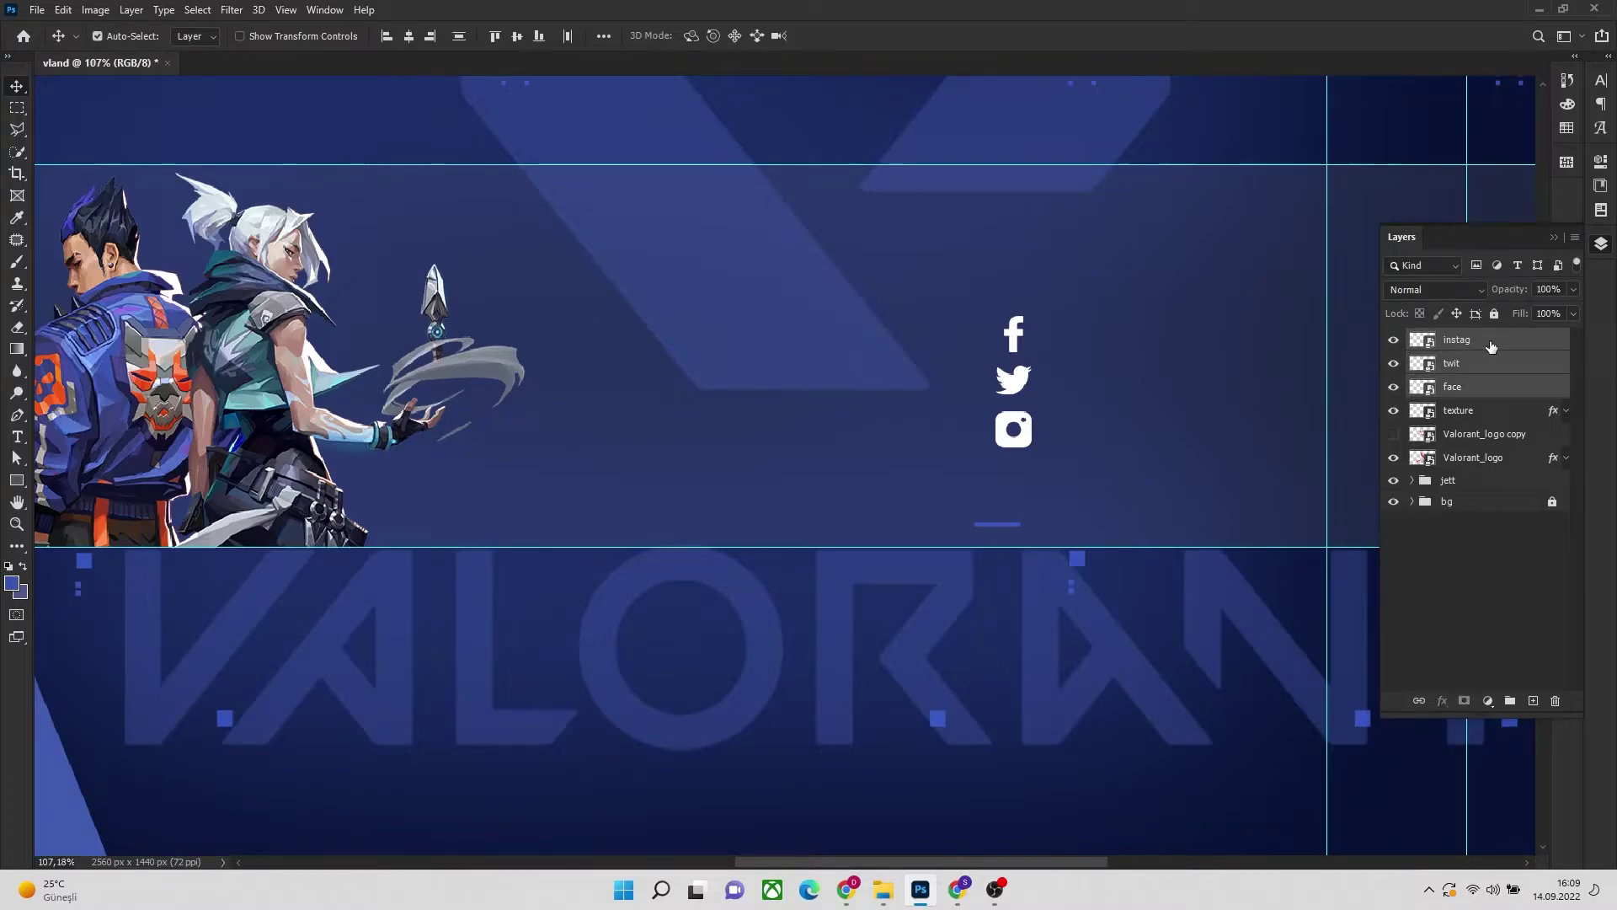
pyautogui.click(1026, 337)
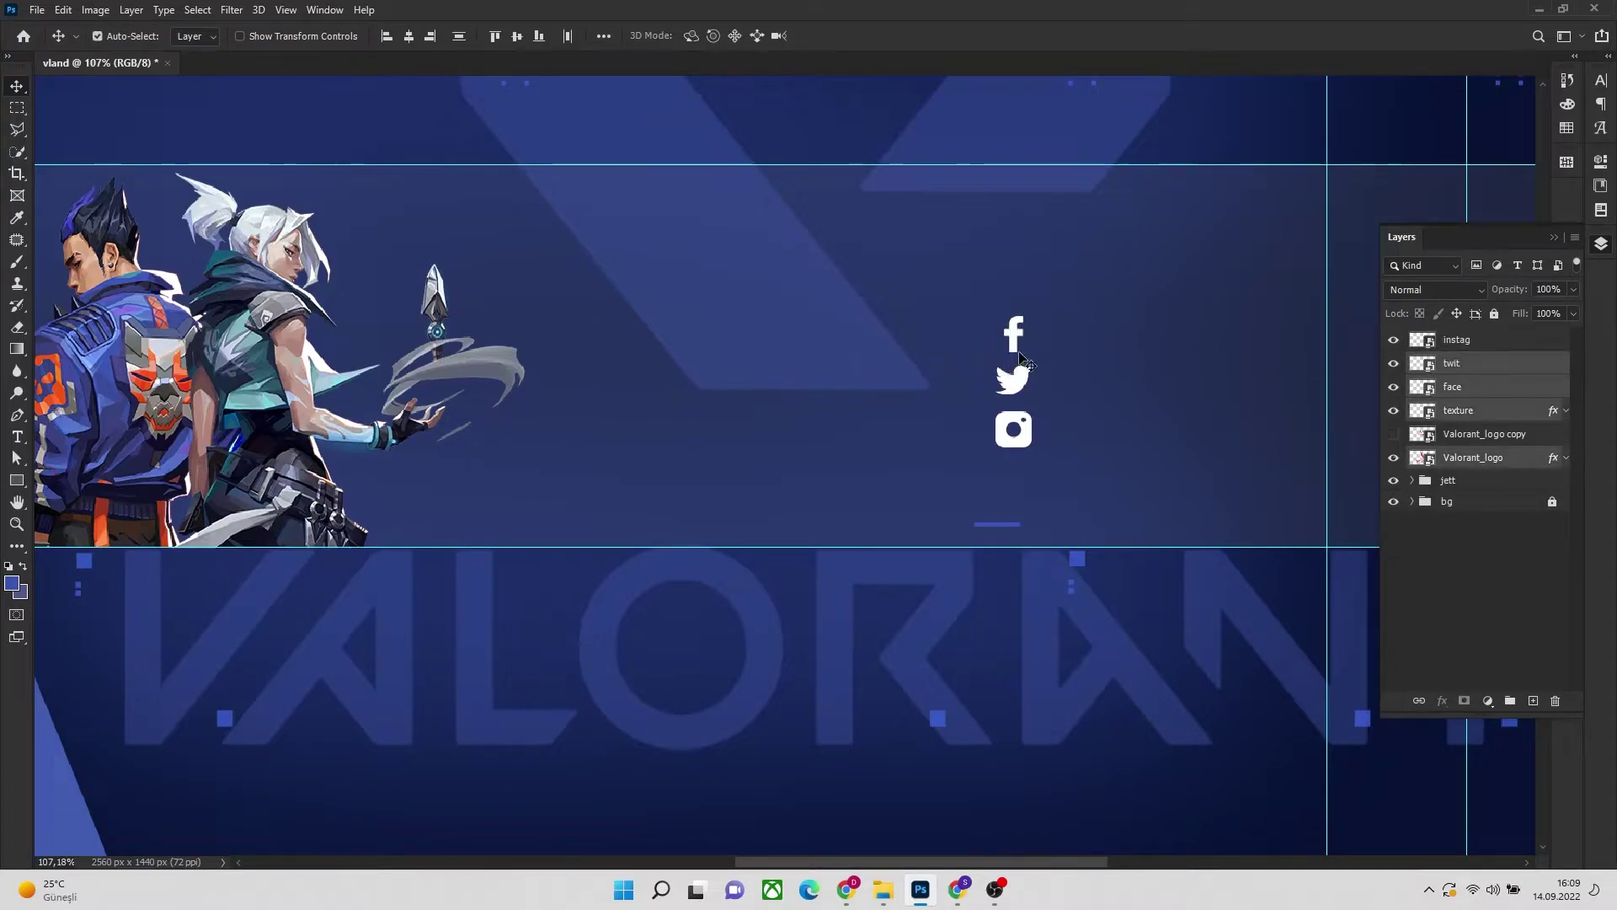
# Shift the three-icon column left and down together with a free transform.
pyautogui.click(1488, 342)
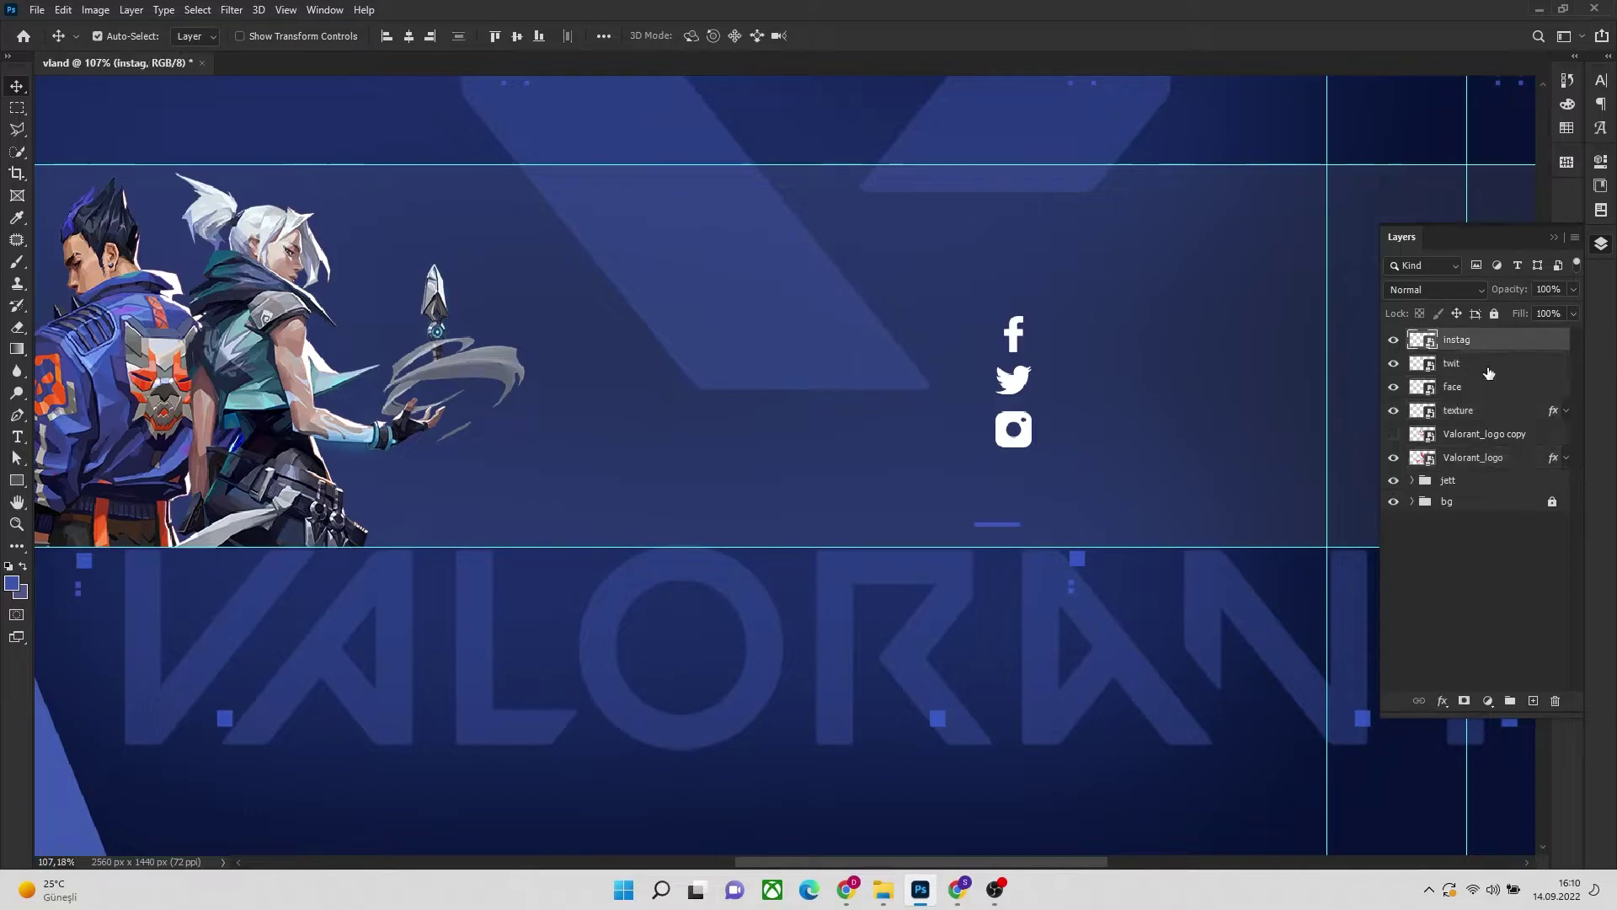
pyautogui.keyDown('ctrl'); pyautogui.click(1488, 386); pyautogui.keyUp('ctrl')
pyautogui.hotkey('ctrl', 't')
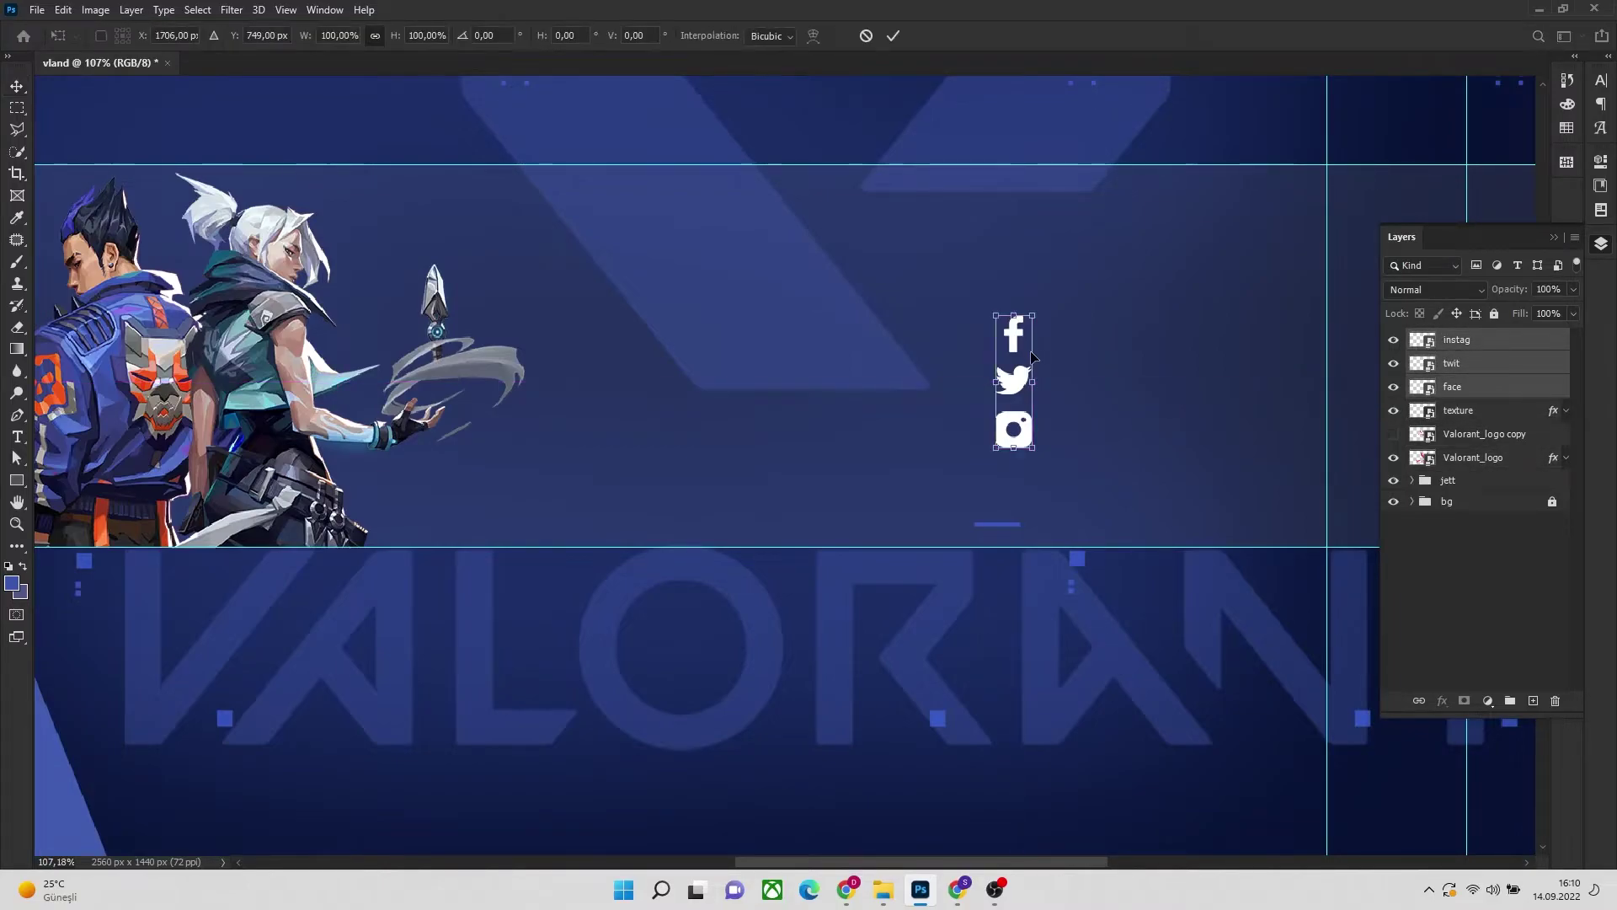
pyautogui.moveTo(1016, 344); pyautogui.dragTo(999, 386)
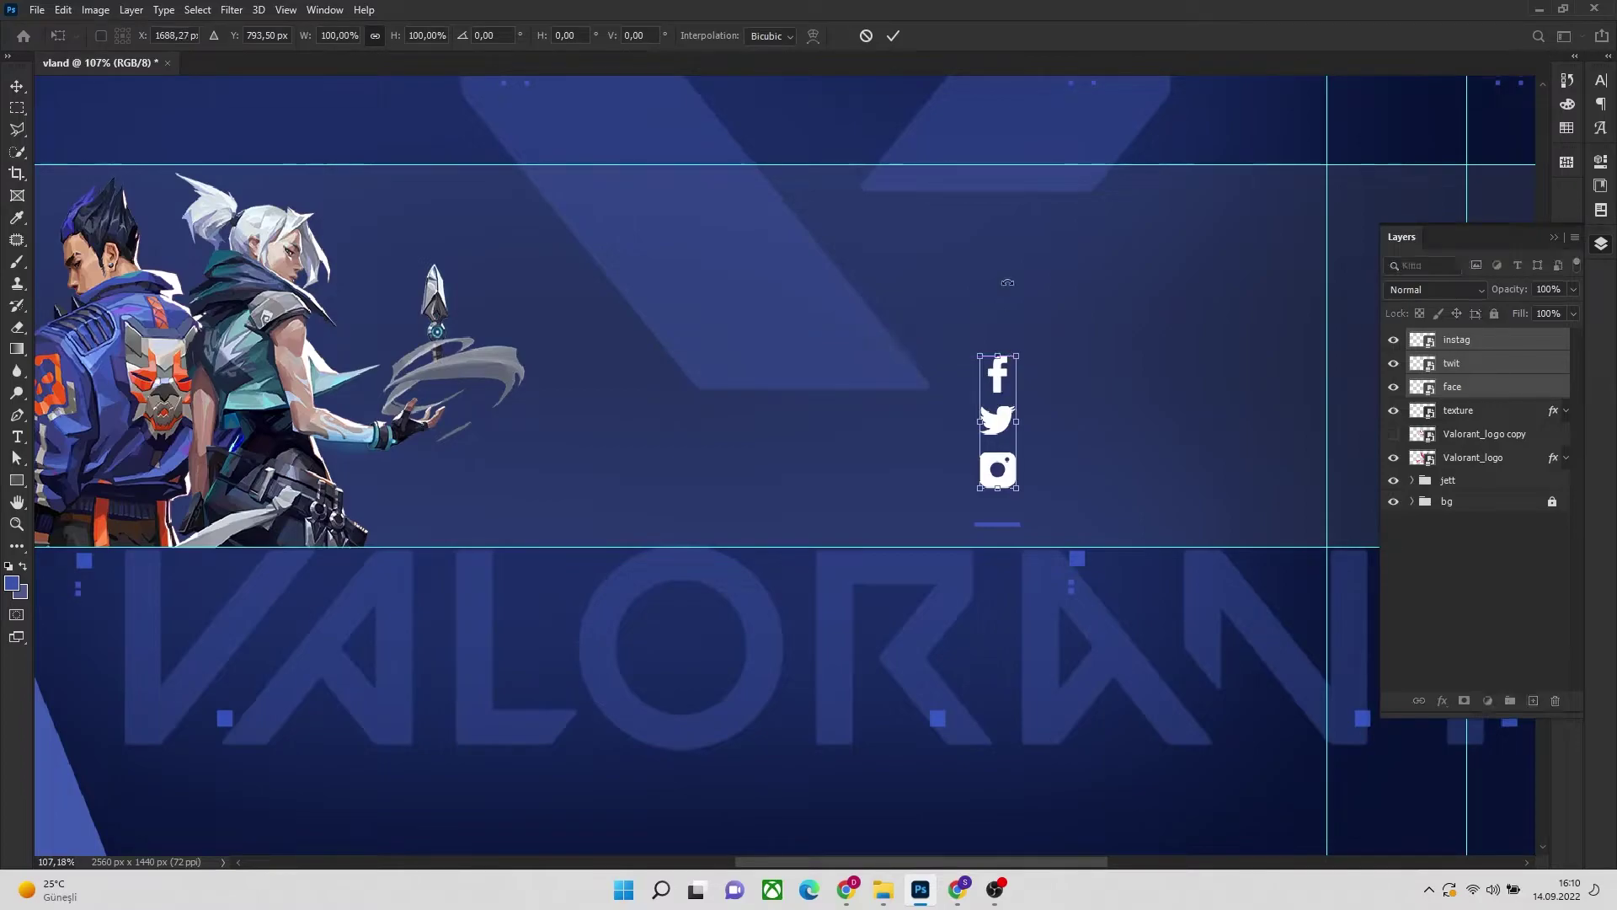
pyautogui.click(893, 36)
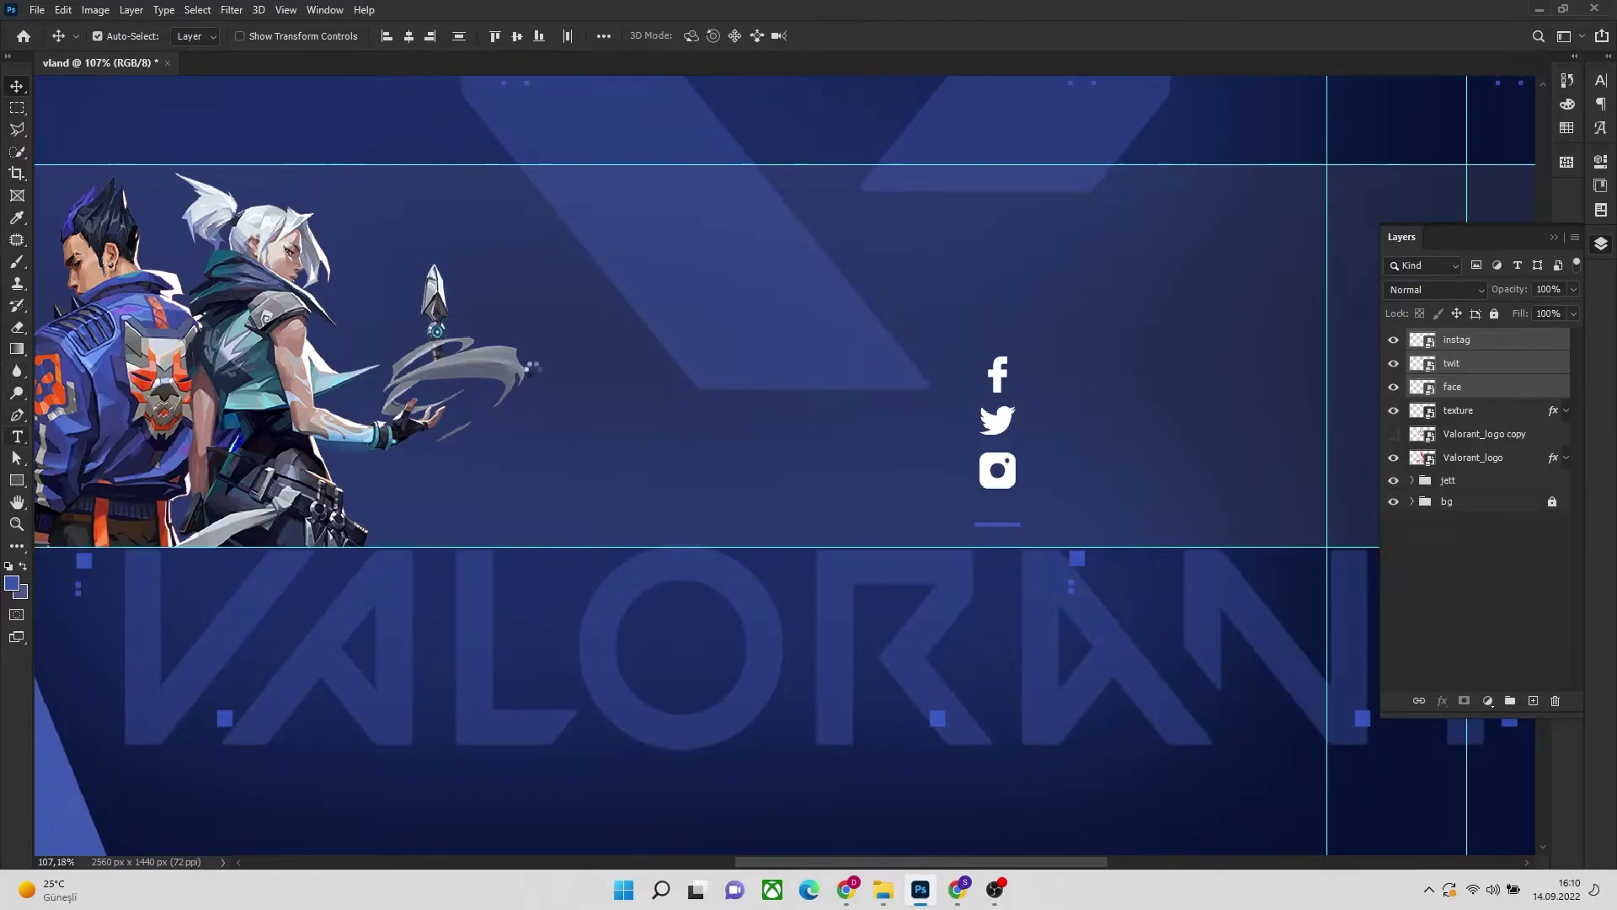
pyautogui.press('t')
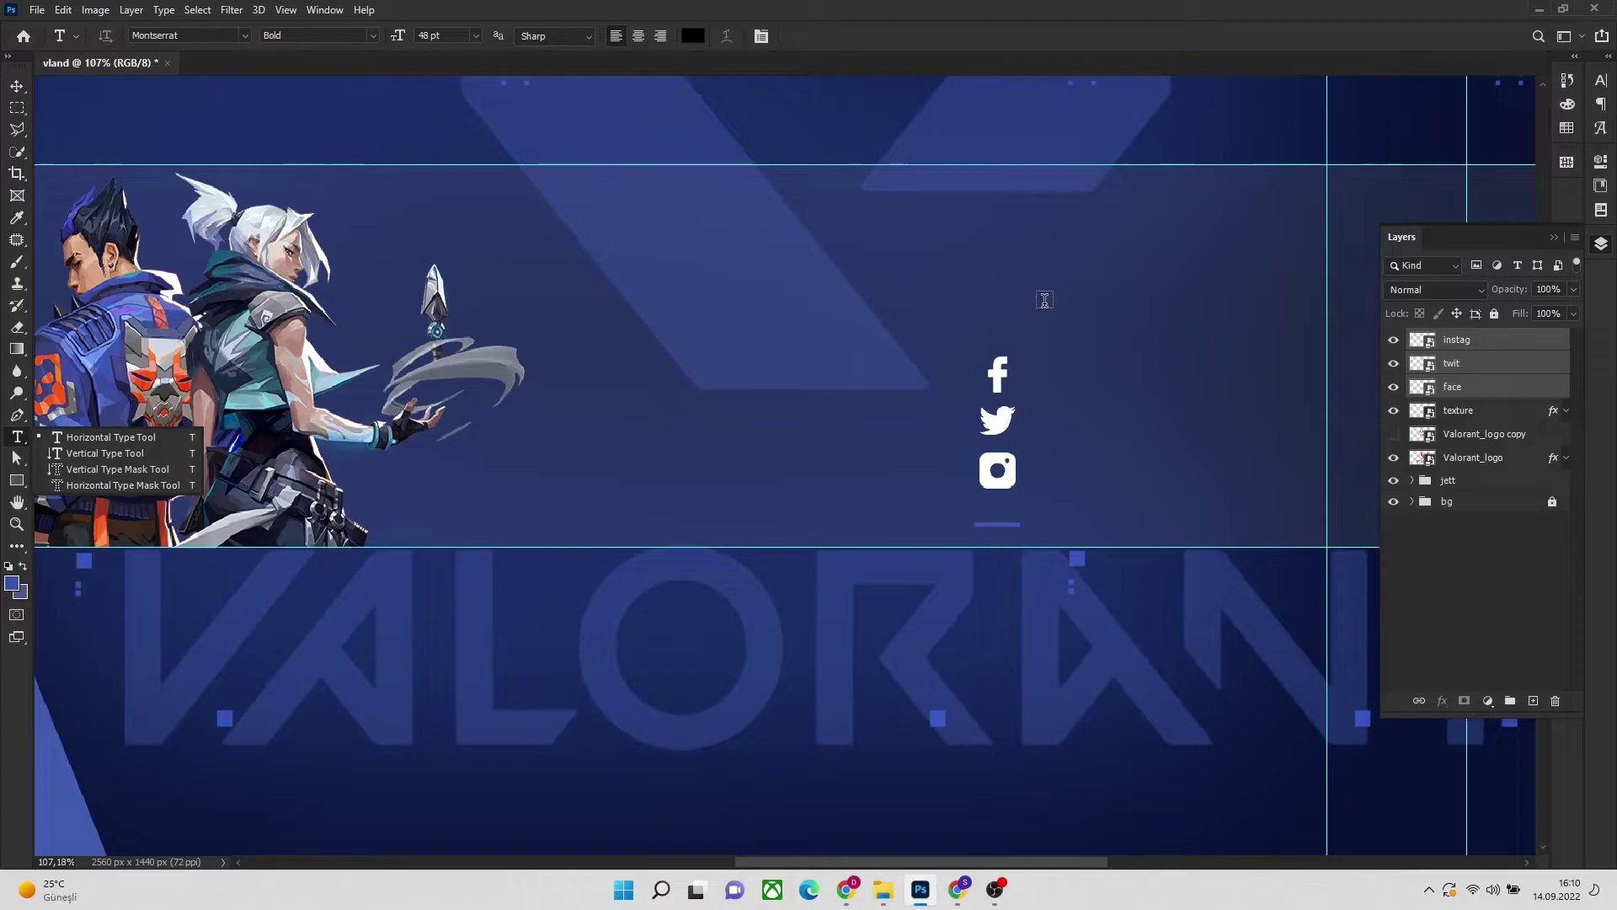
pyautogui.click(1044, 299)
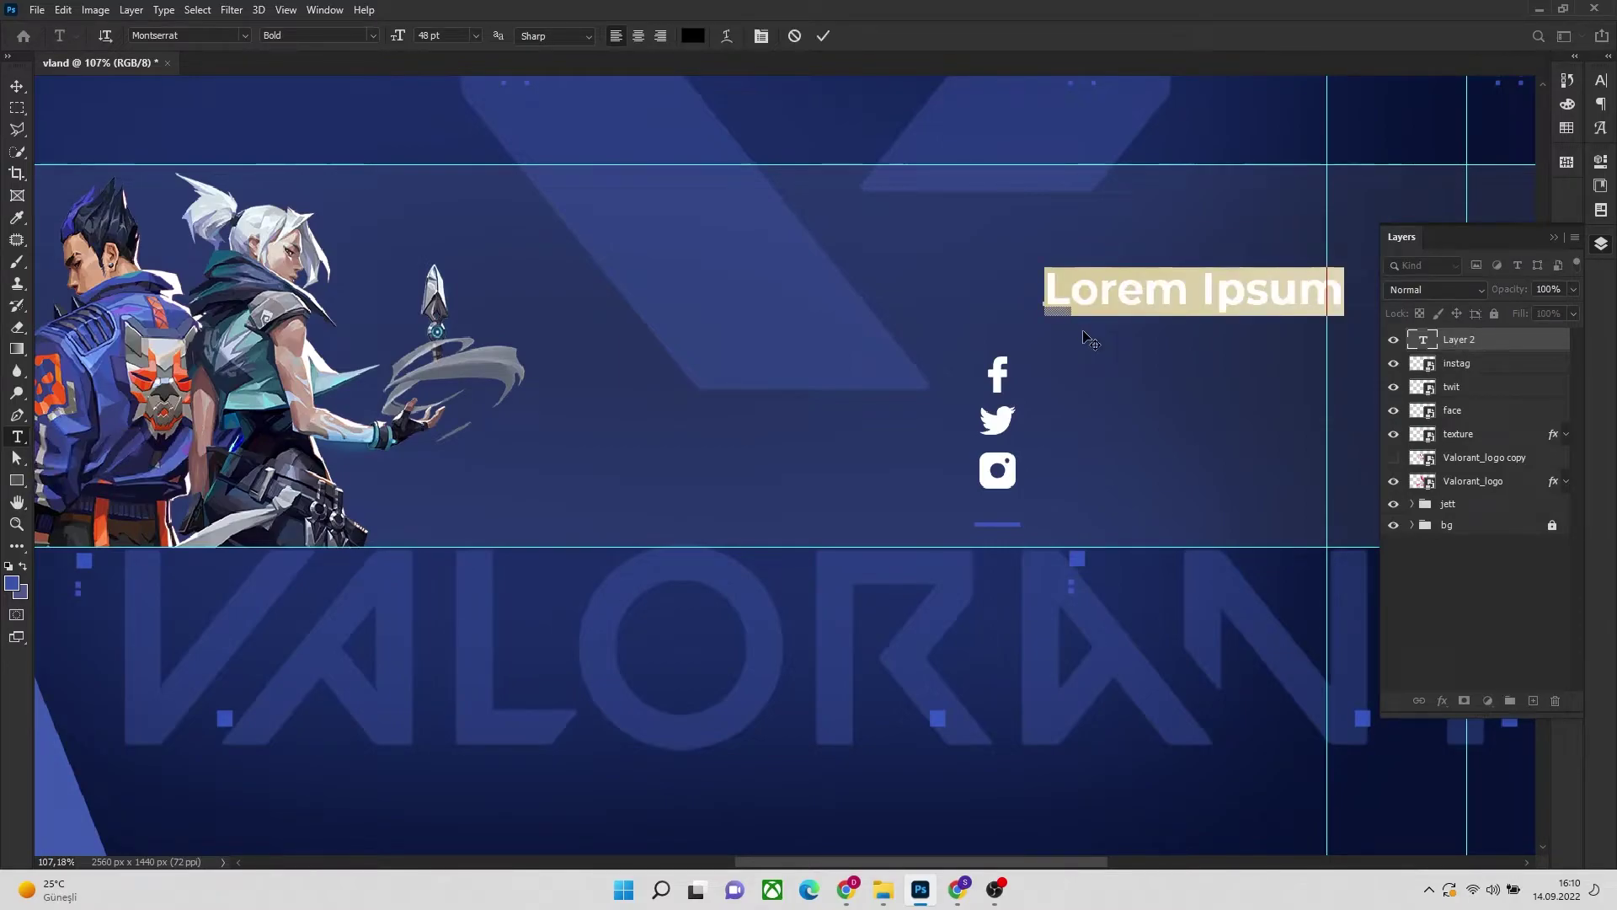
pyautogui.write('@')
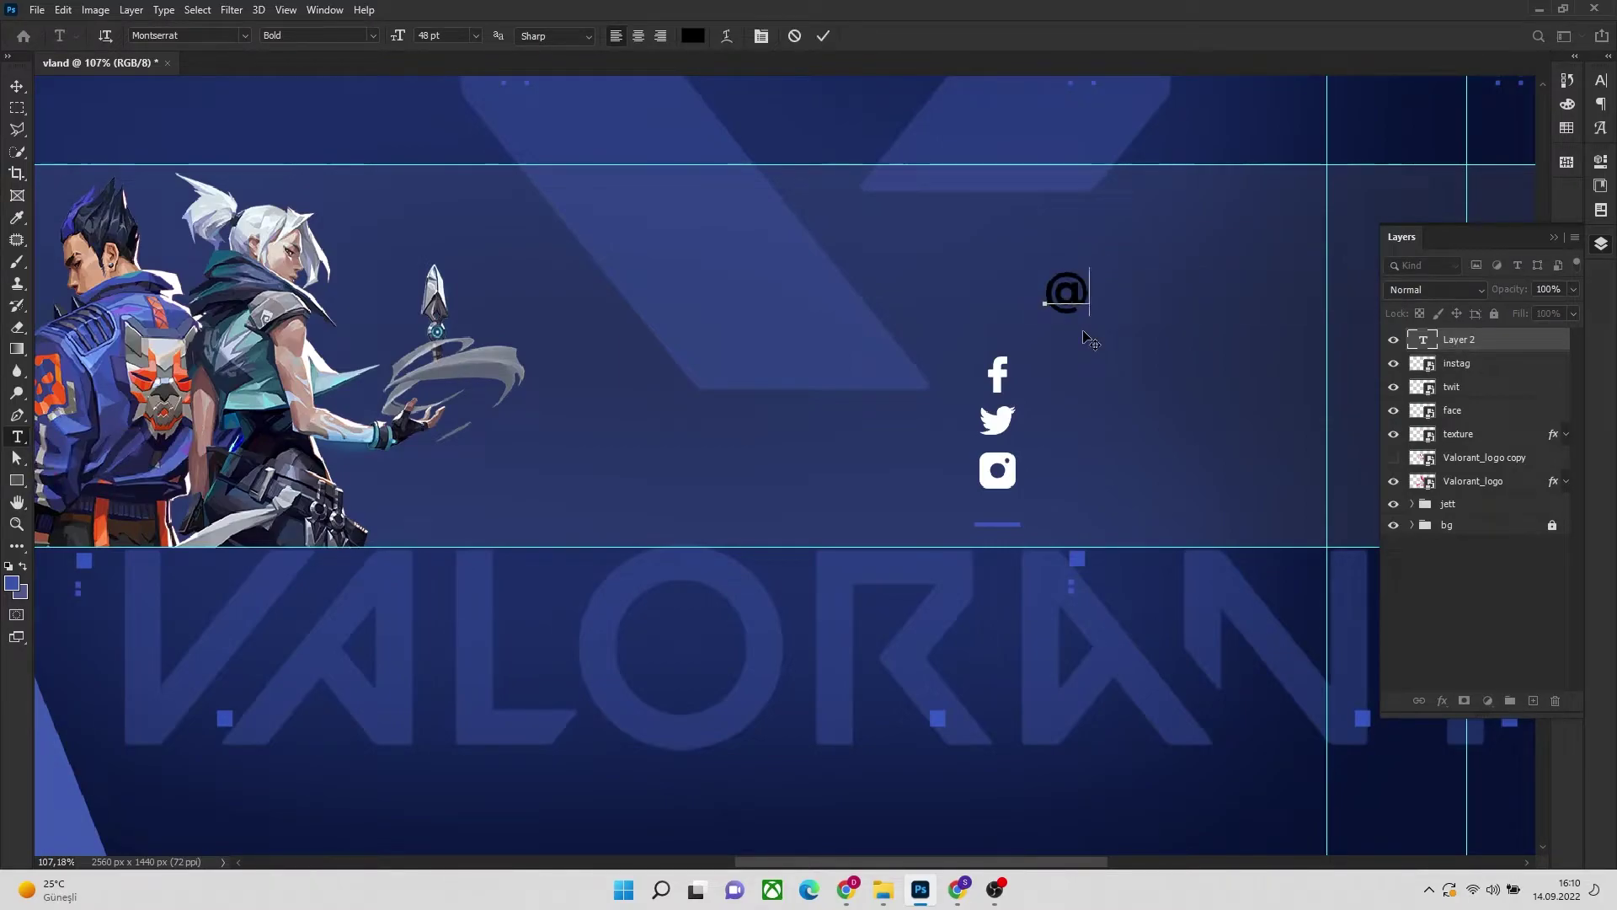
pyautogui.write('us')
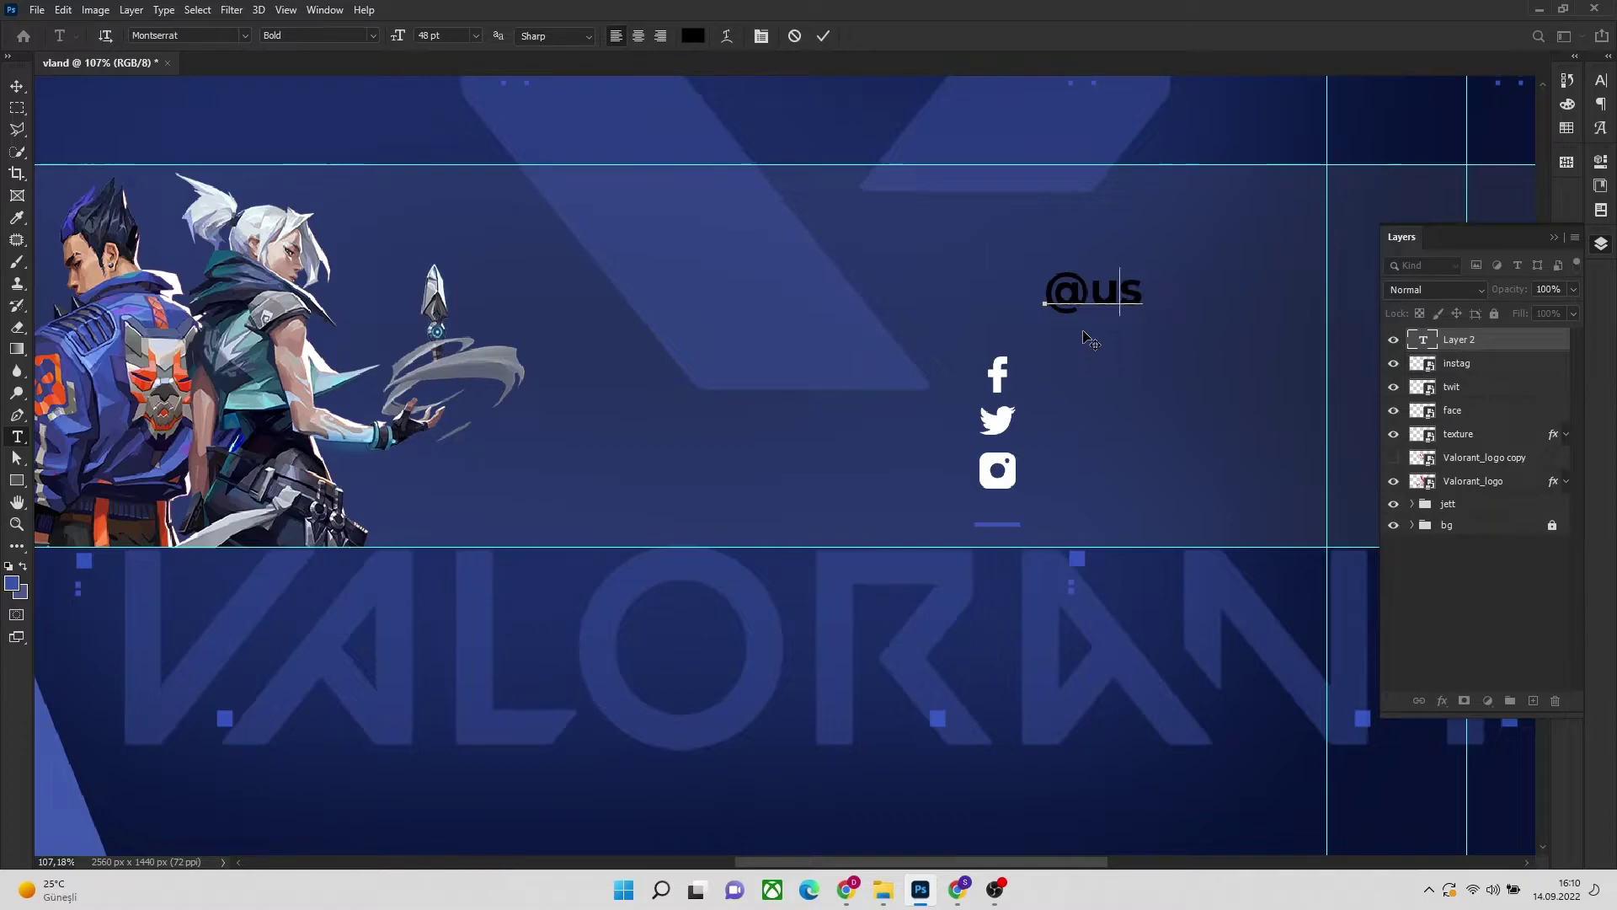
pyautogui.press('BackSpace')
pyautogui.press('BackSpace')
pyautogui.write('us')
pyautogui.write('ernama')
pyautogui.press('BackSpace')
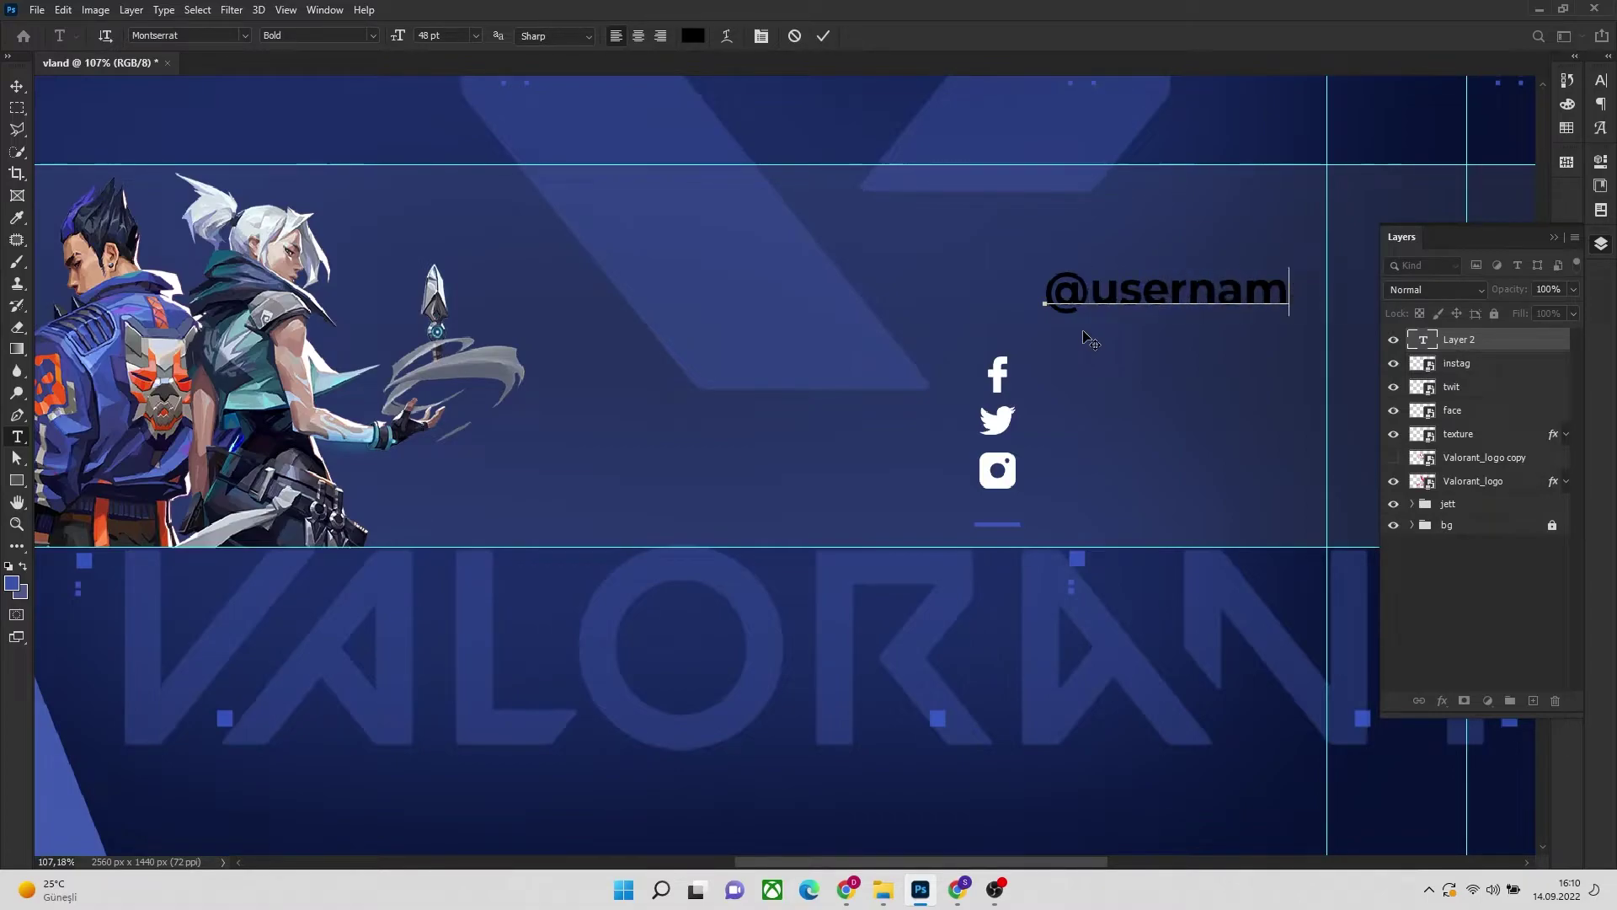
pyautogui.write('e')
pyautogui.click(17, 86)
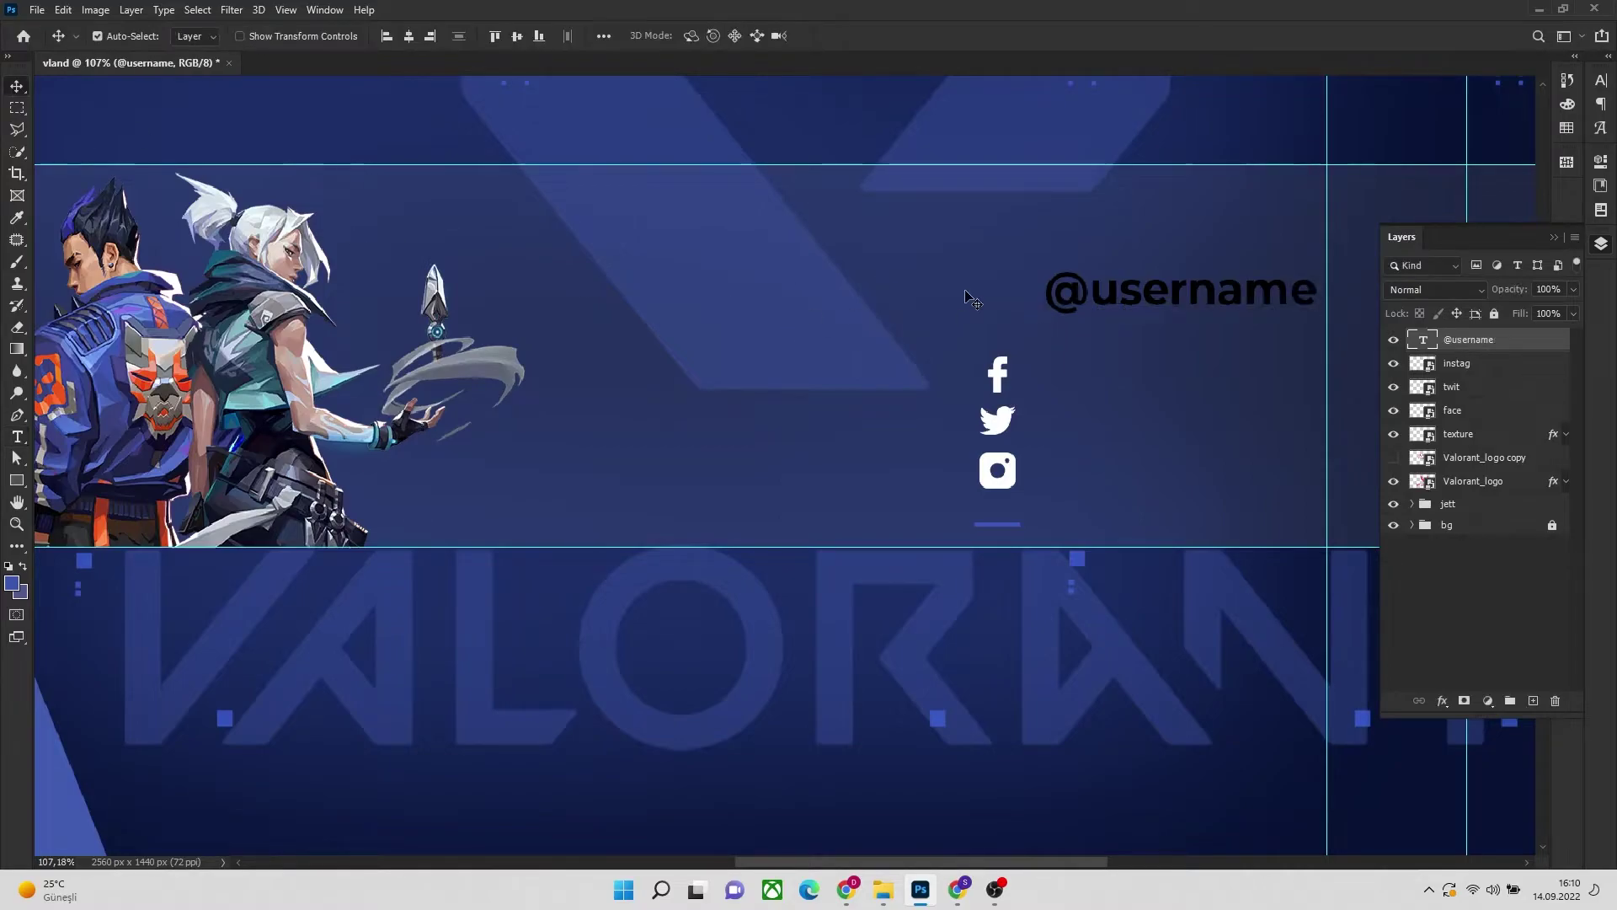
pyautogui.moveTo(1135, 310); pyautogui.dragTo(1123, 387)
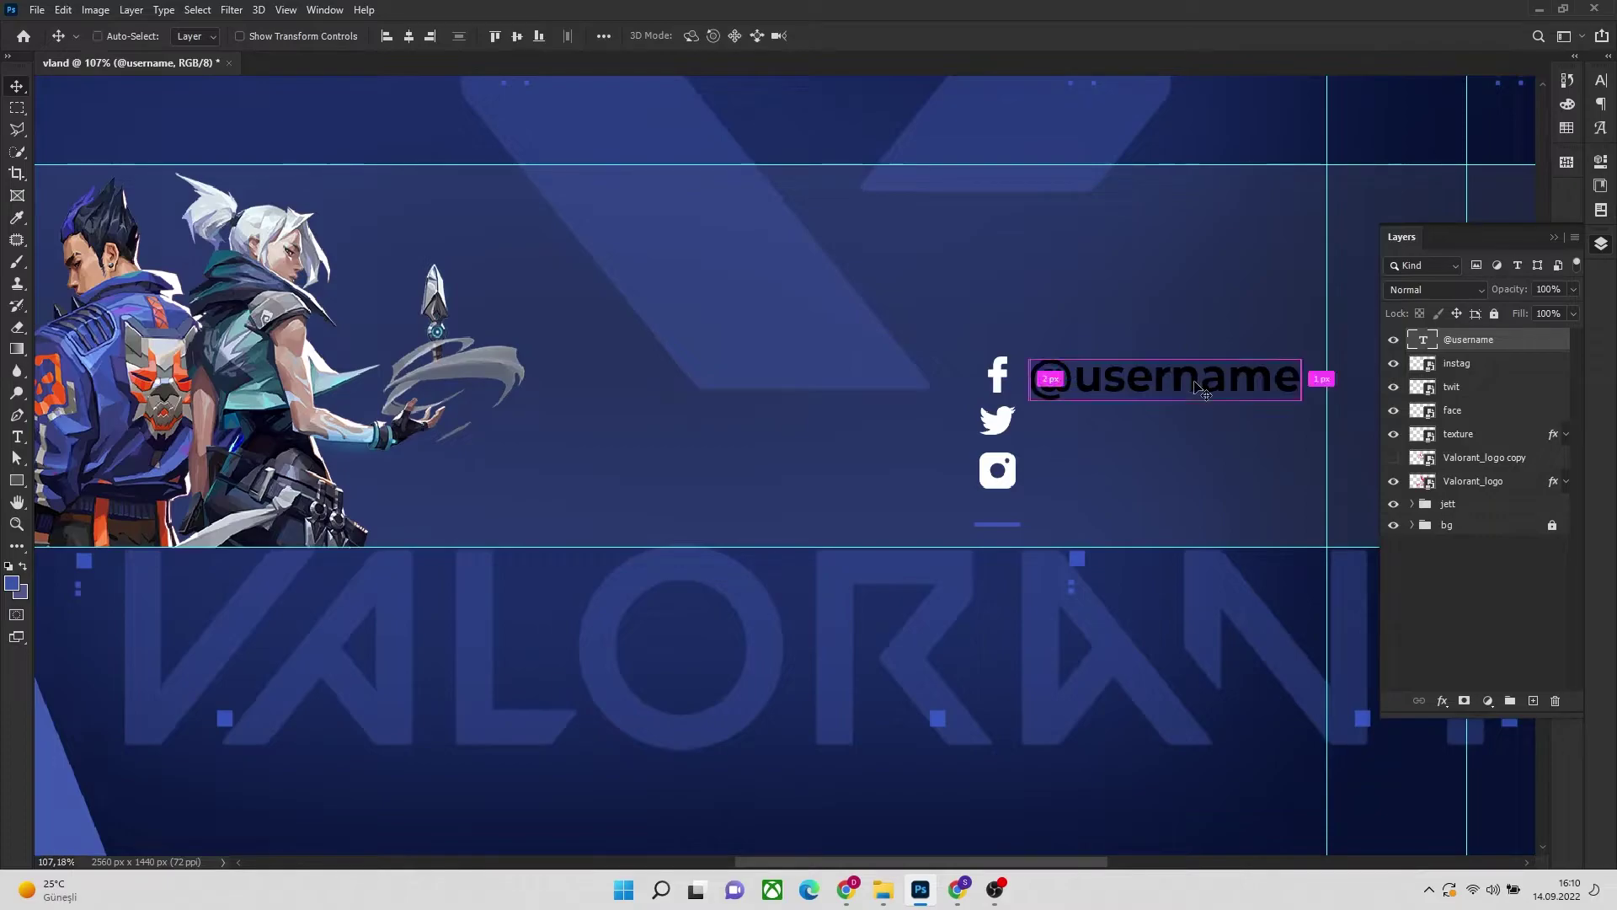
pyautogui.hotkey('ctrl', 't')
pyautogui.moveTo(1164, 402); pyautogui.dragTo(1163, 391)
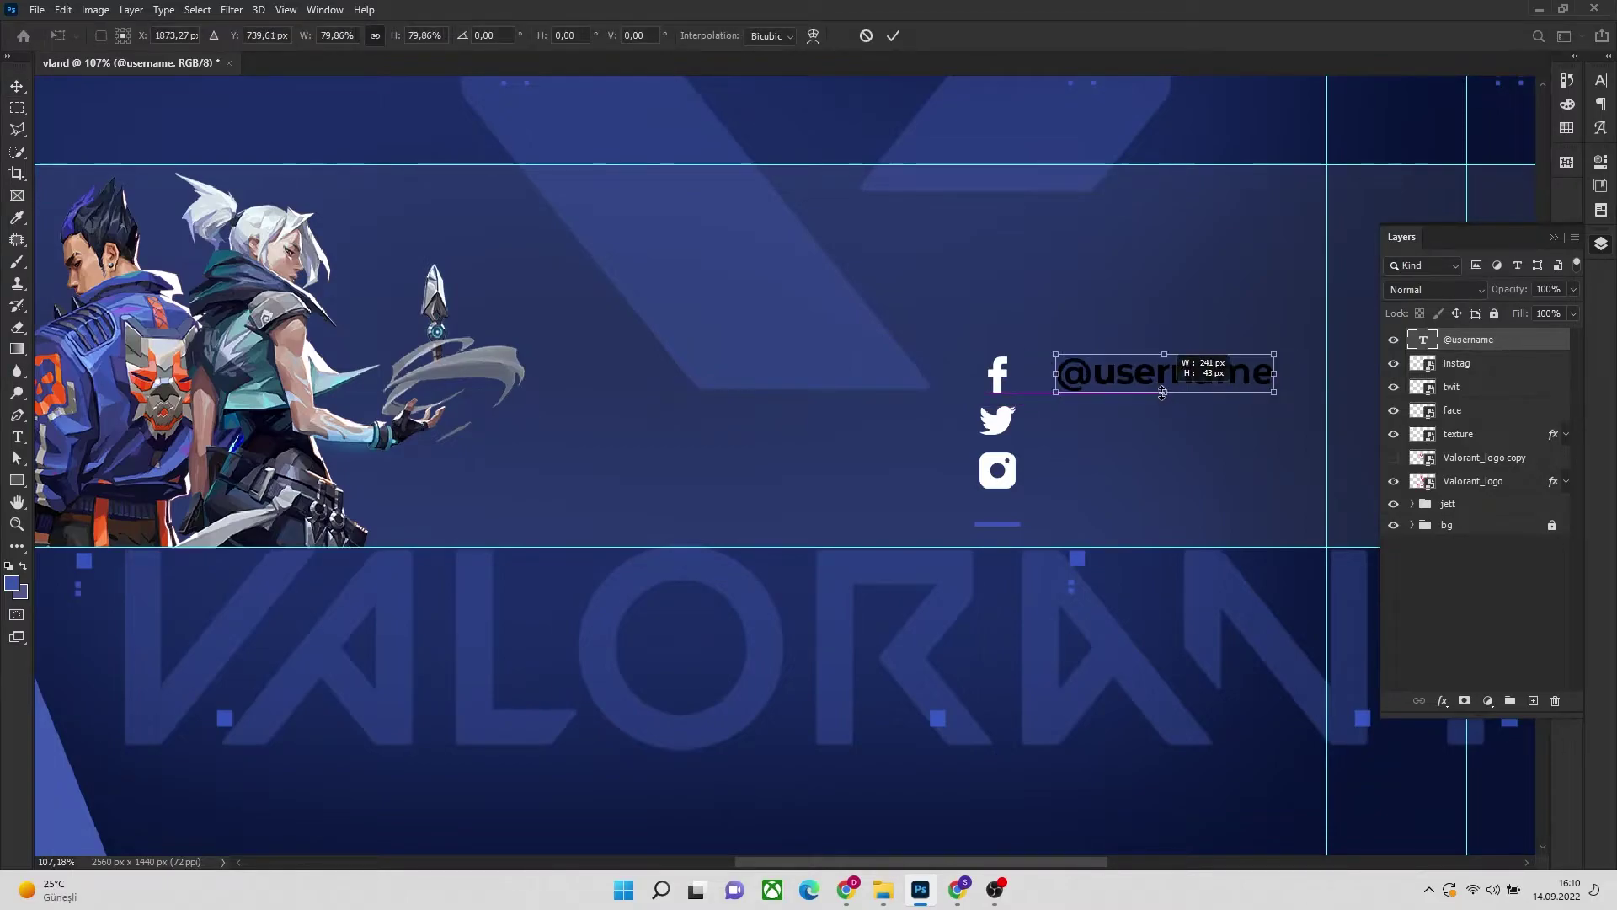
pyautogui.moveTo(1275, 394); pyautogui.dragTo(1210, 380)
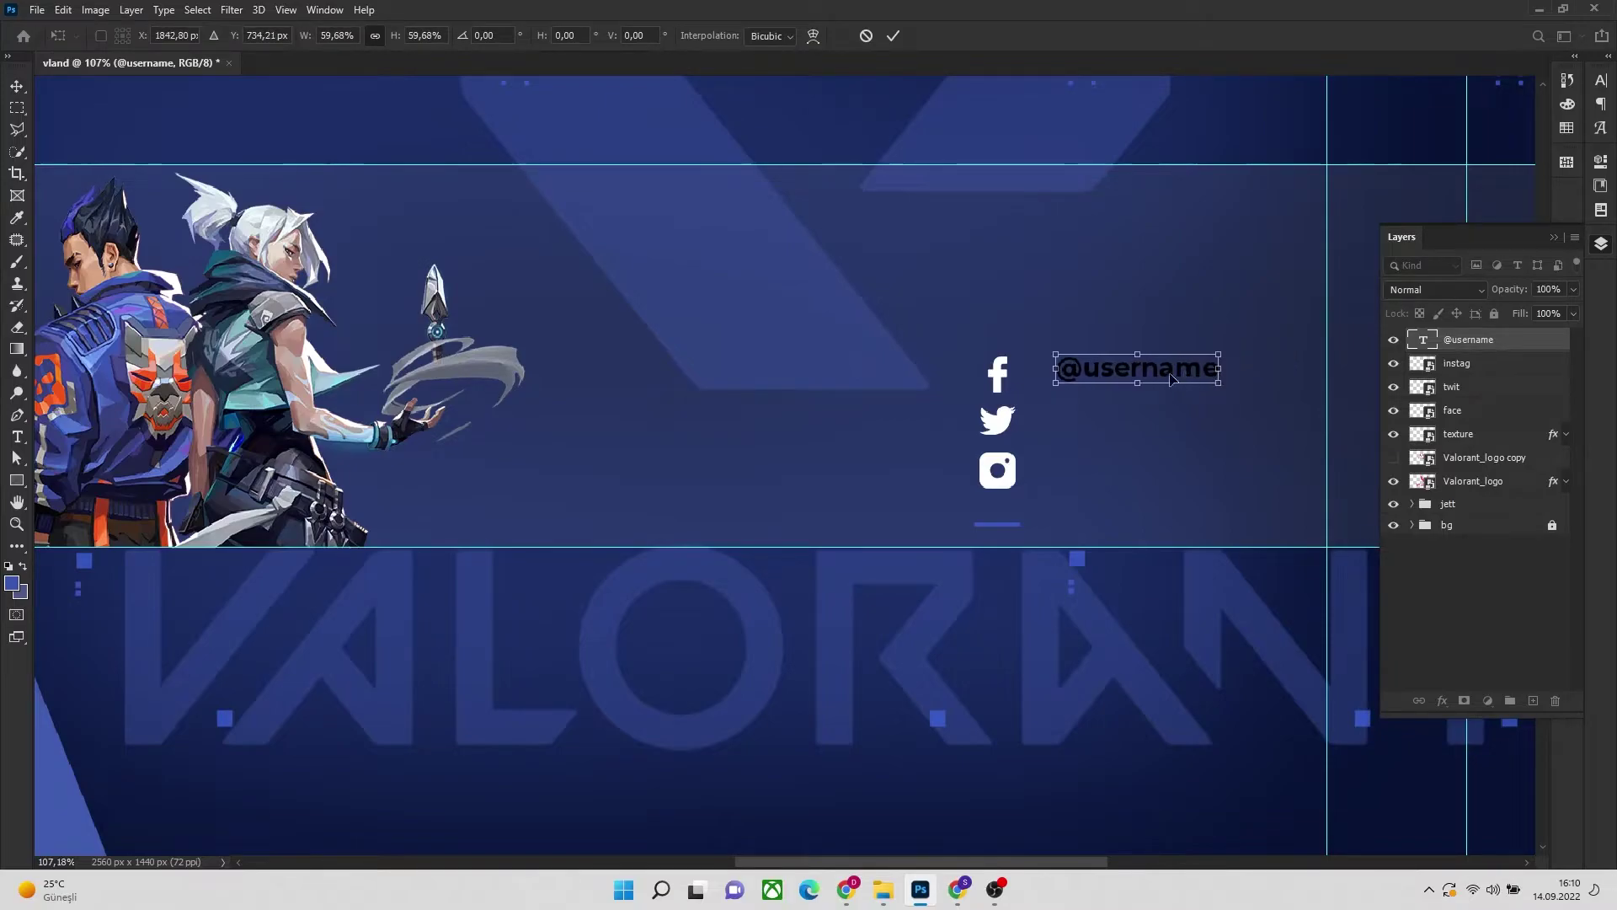
pyautogui.moveTo(1172, 379); pyautogui.dragTo(1151, 384)
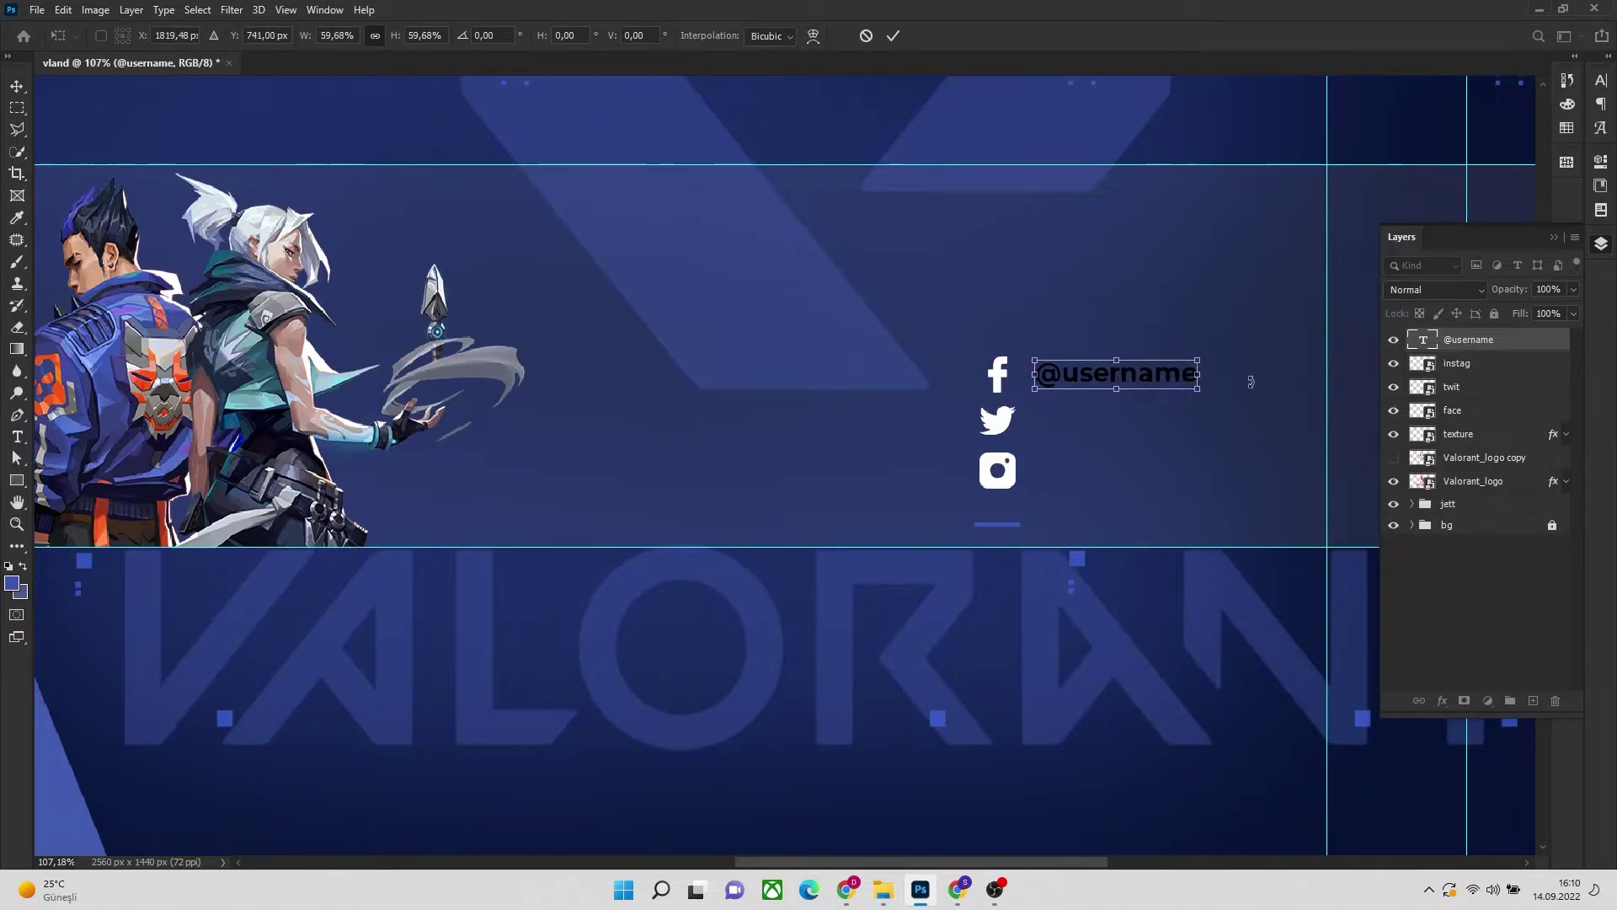
pyautogui.click(891, 37)
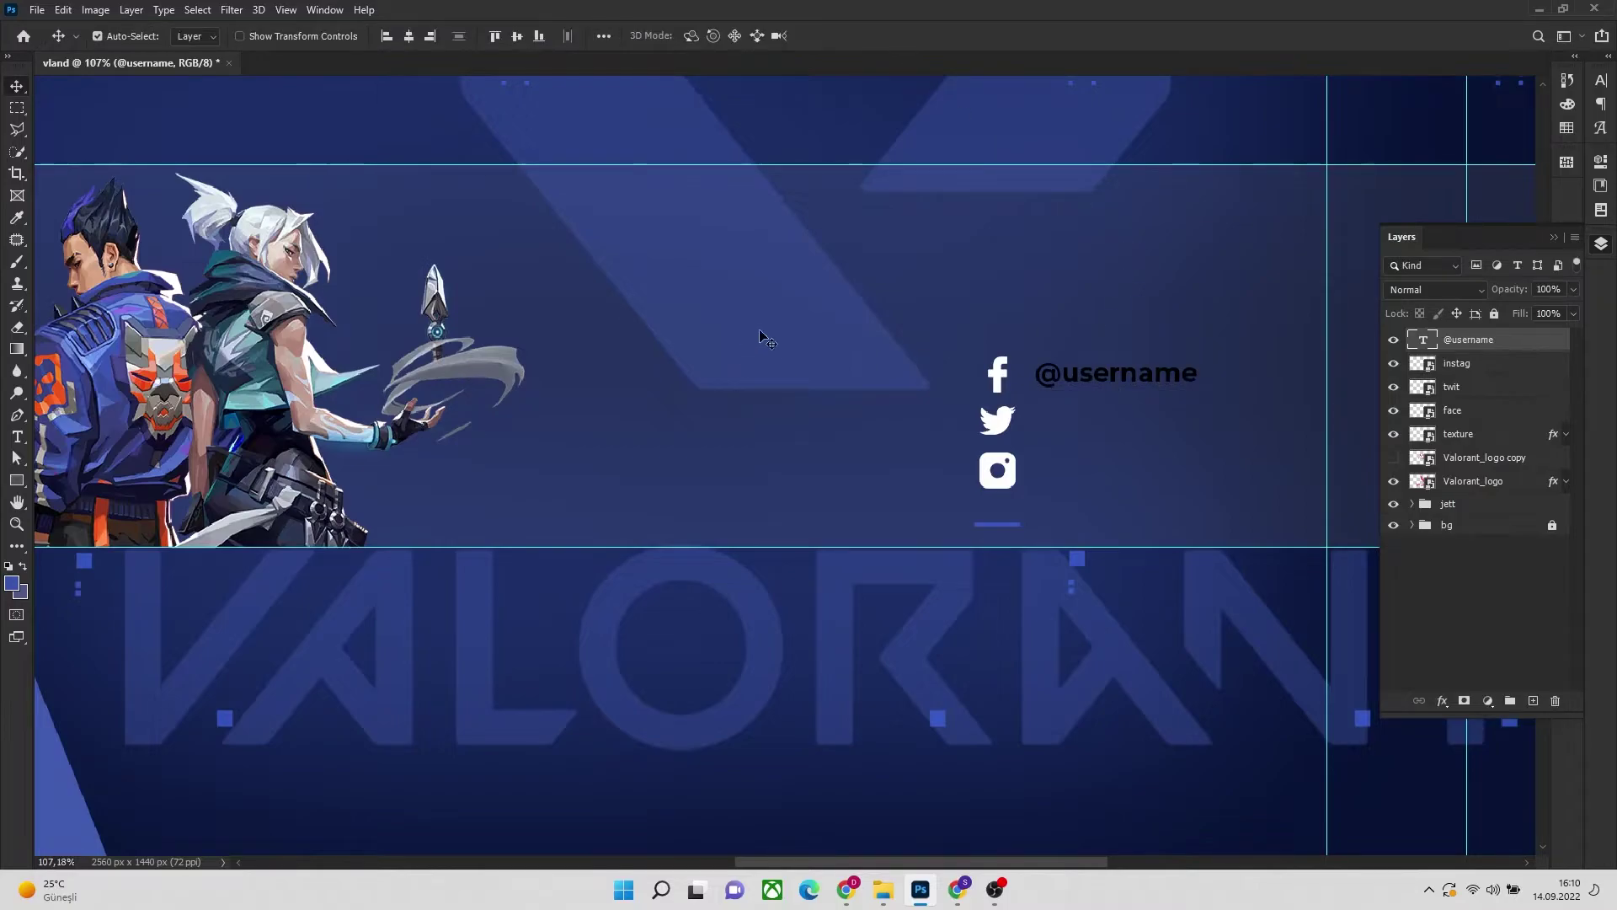
pyautogui.doubleClick(1423, 341)
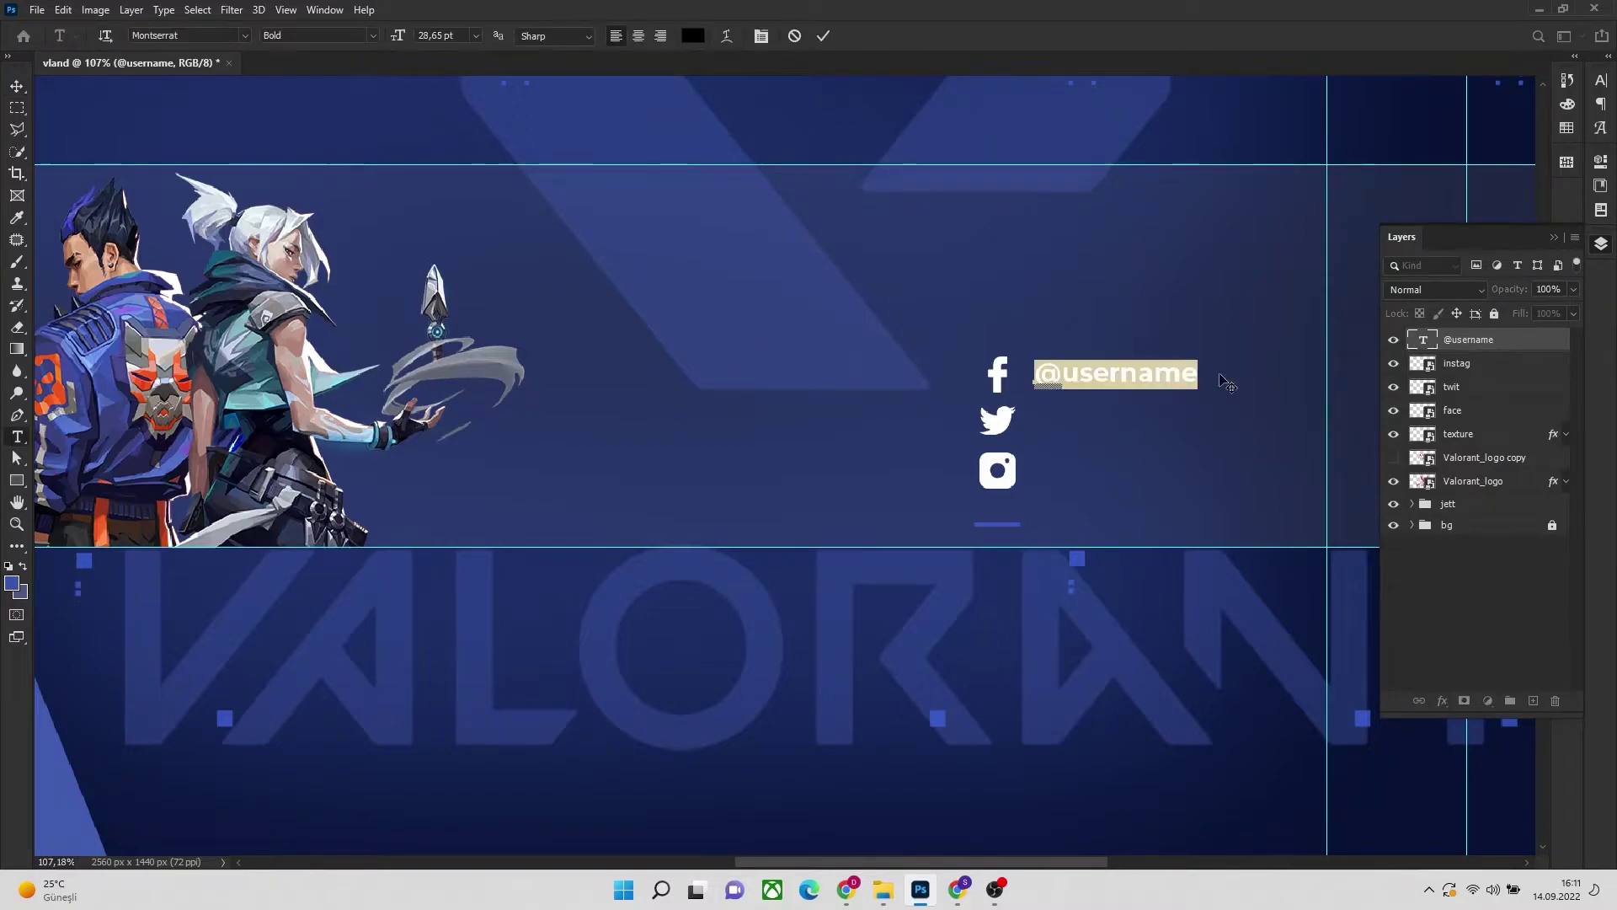
pyautogui.click(371, 33)
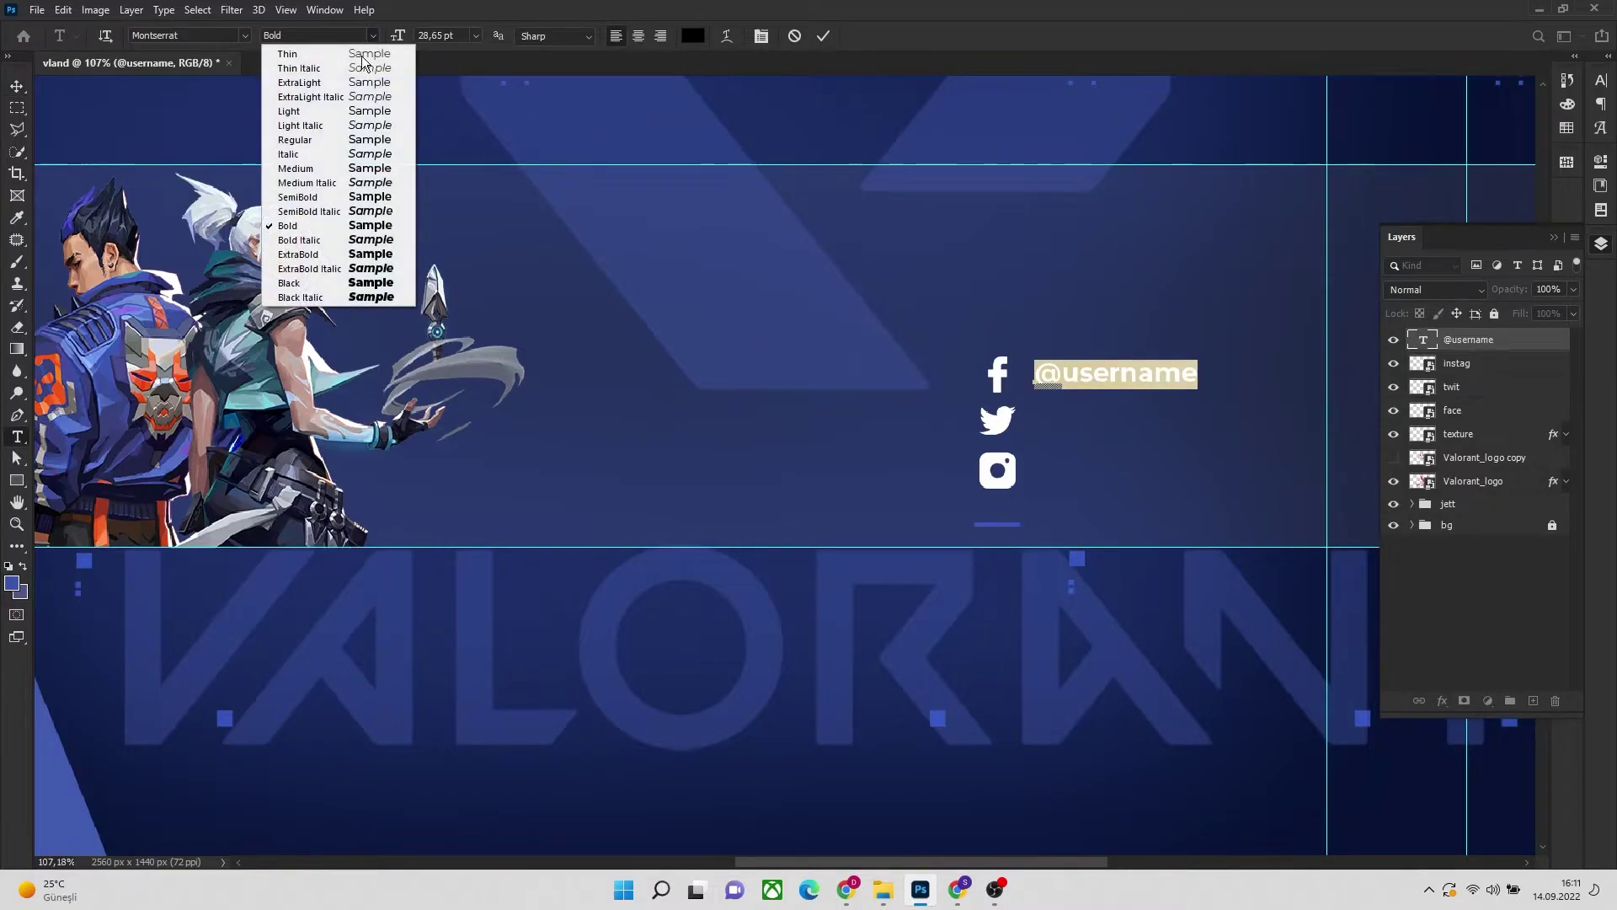
pyautogui.click(311, 197)
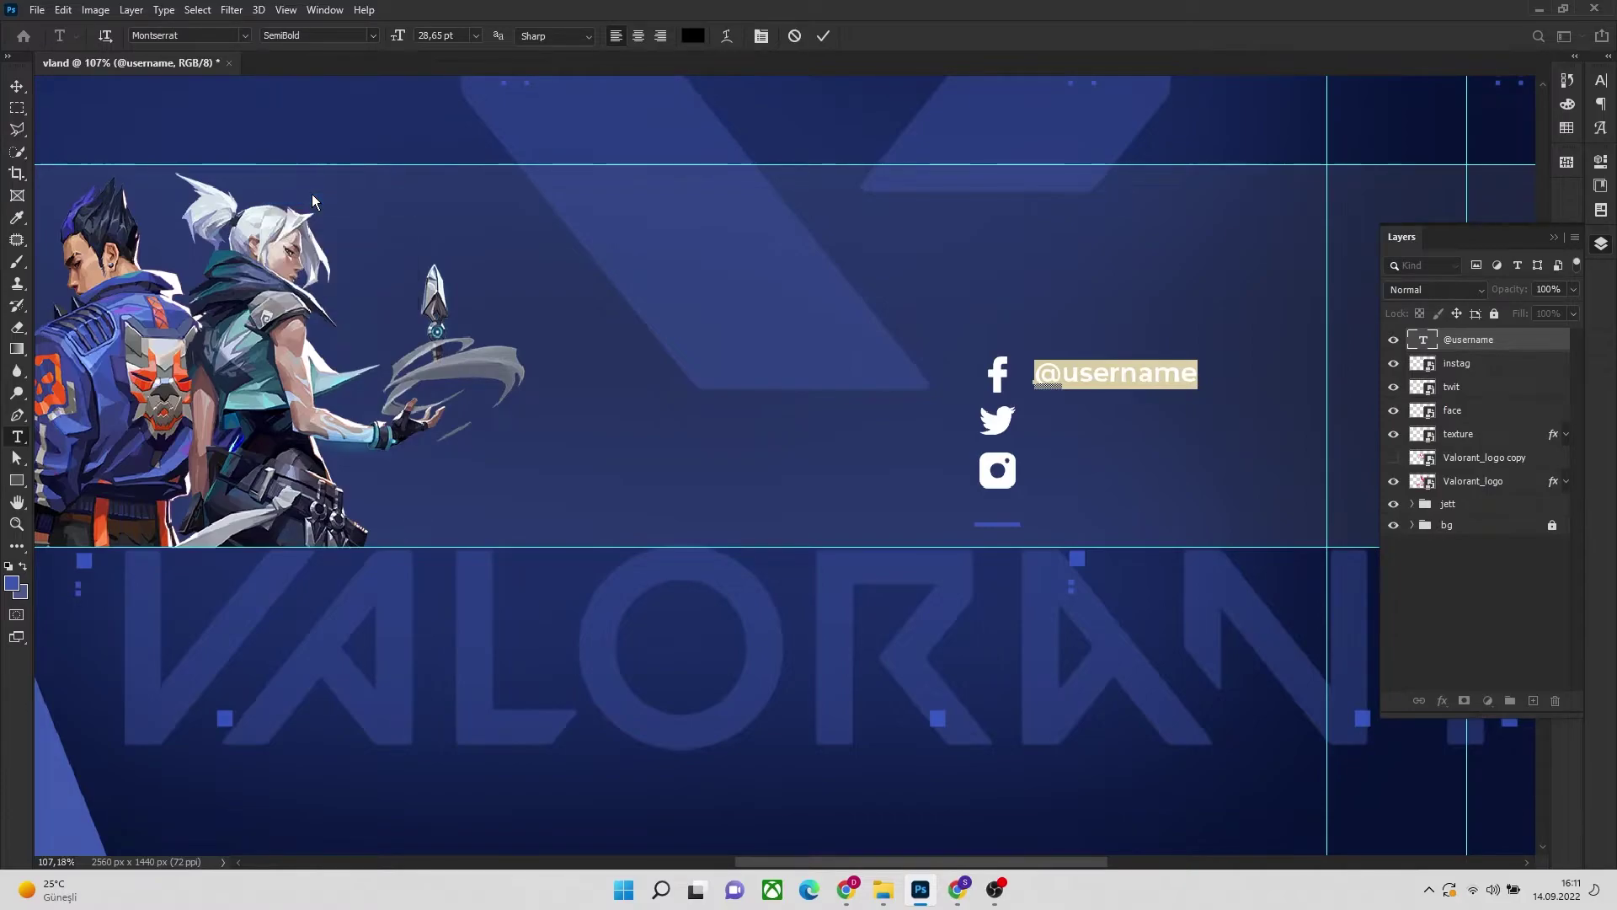
pyautogui.click(373, 35)
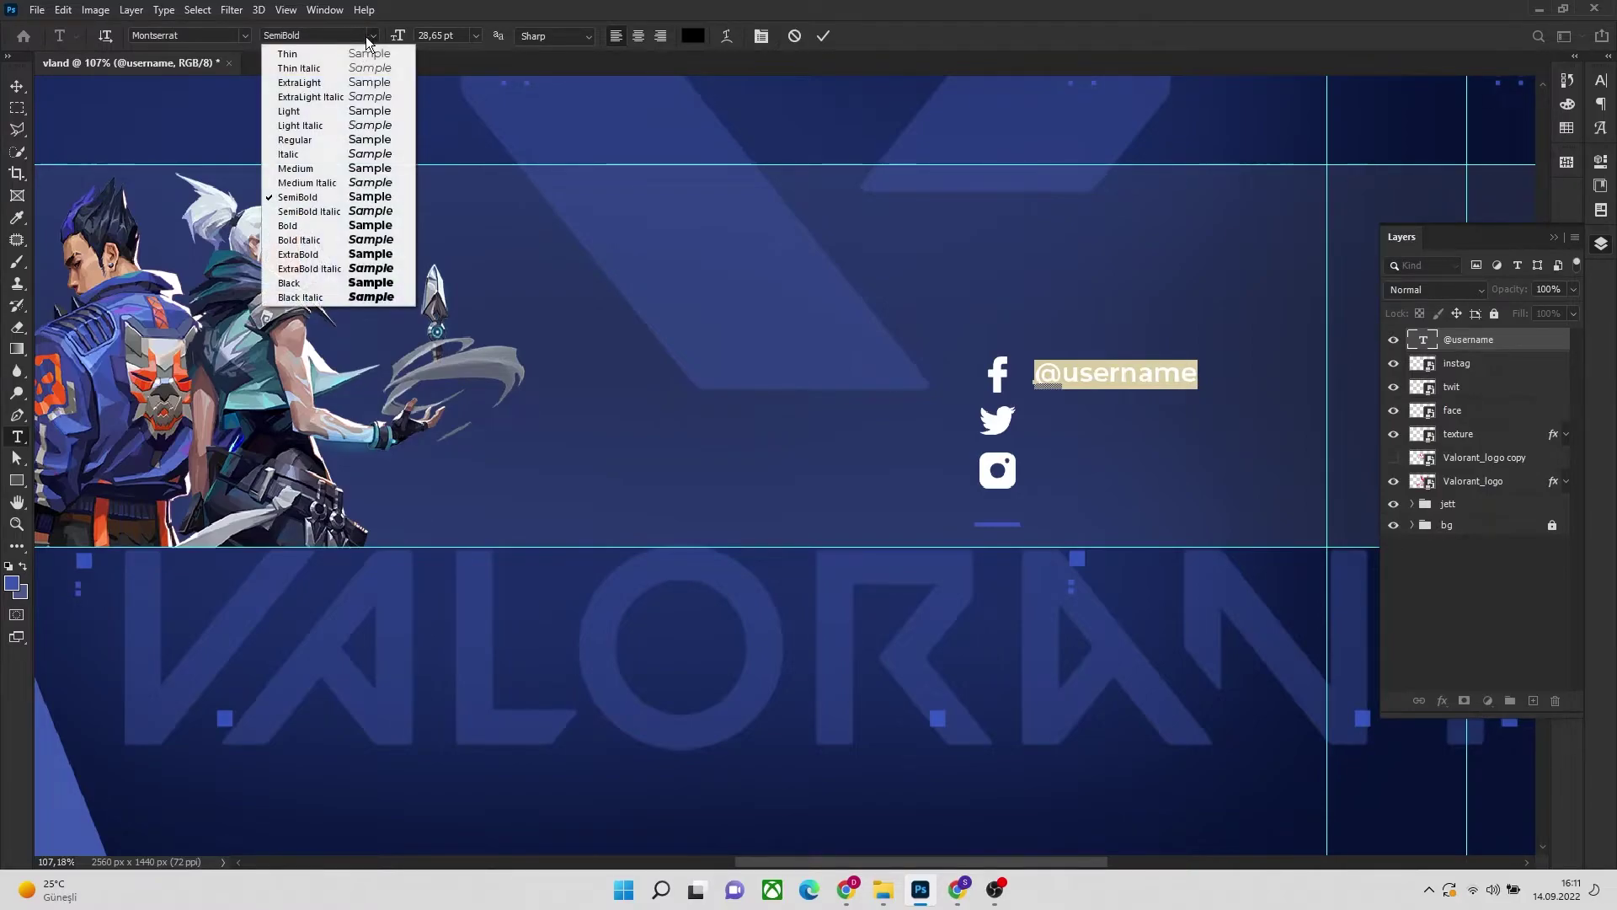
pyautogui.click(312, 162)
pyautogui.click(823, 35)
pyautogui.press('v')
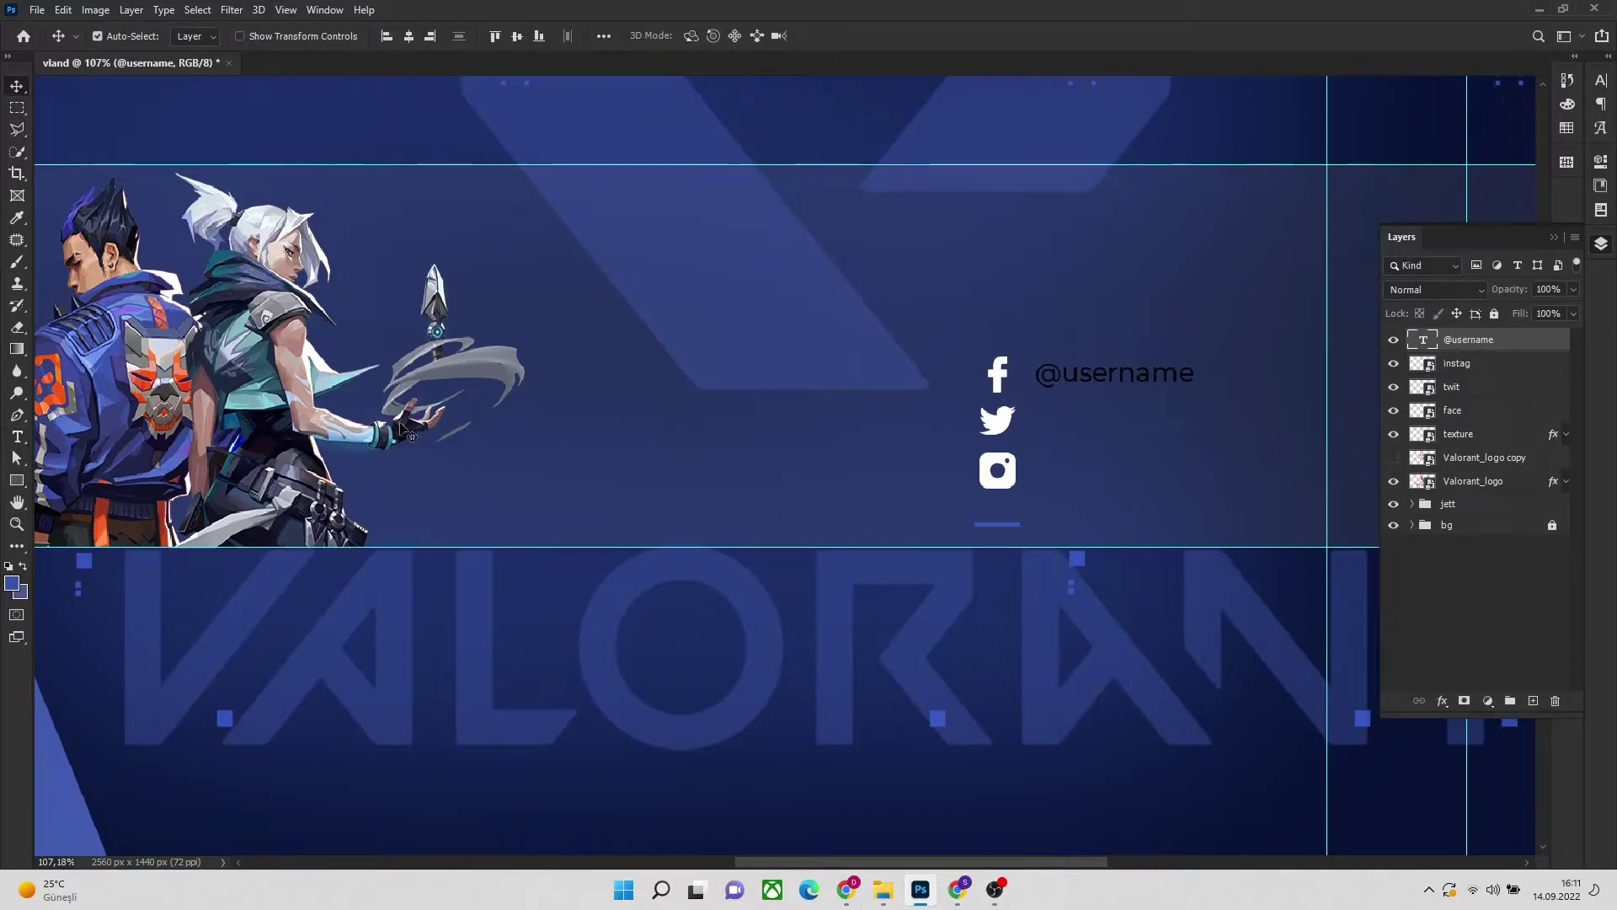
pyautogui.doubleClick(1553, 339)
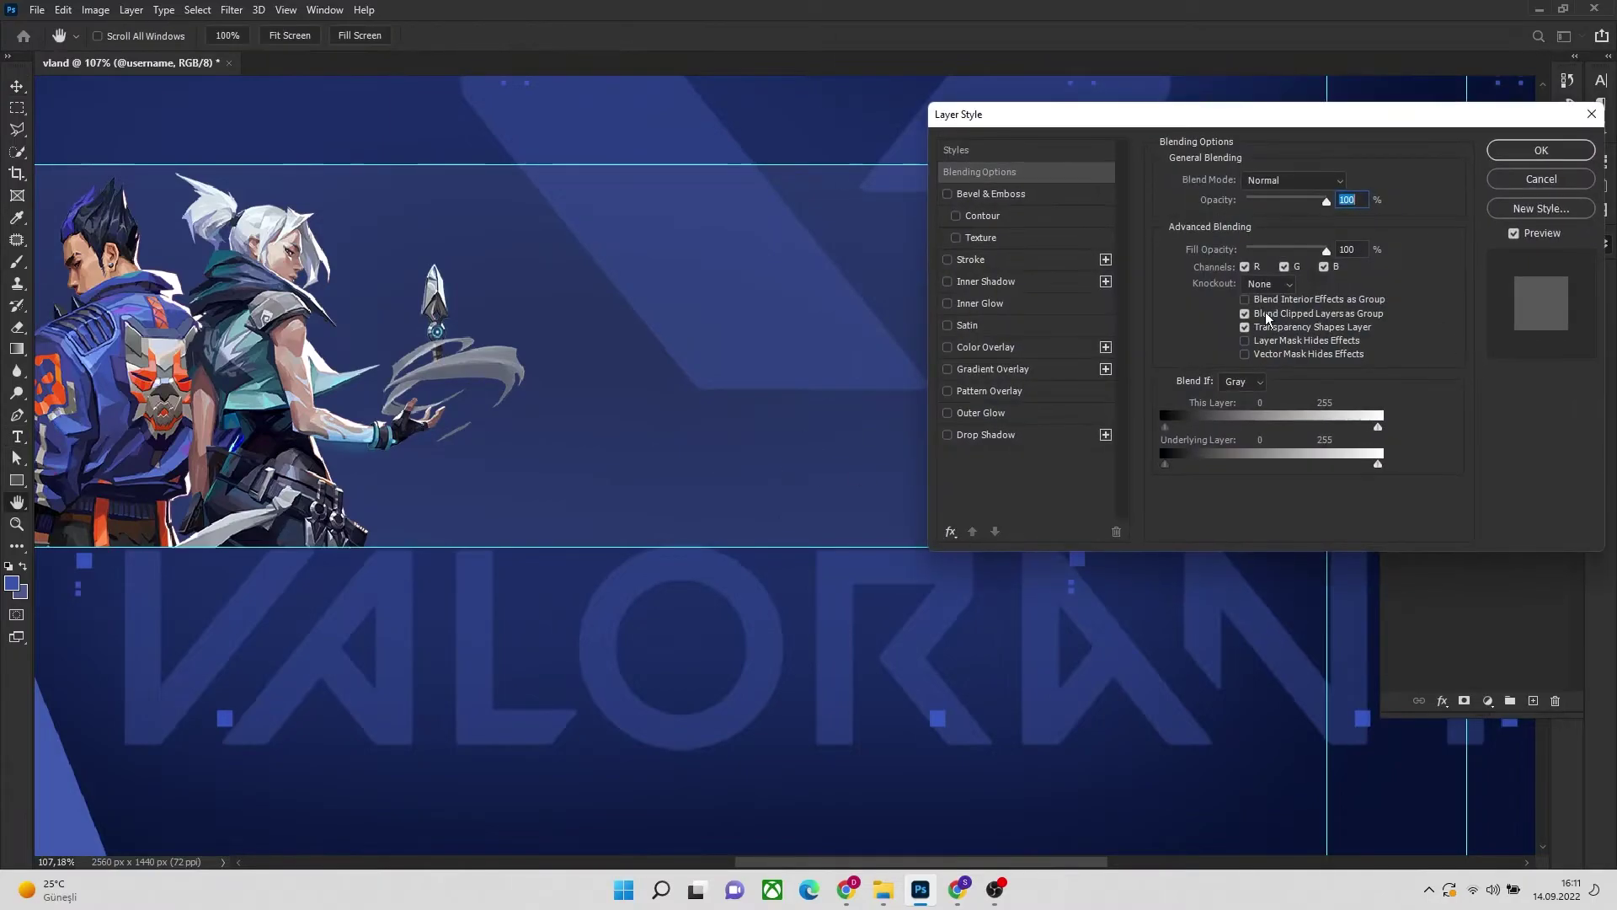
pyautogui.click(1544, 179)
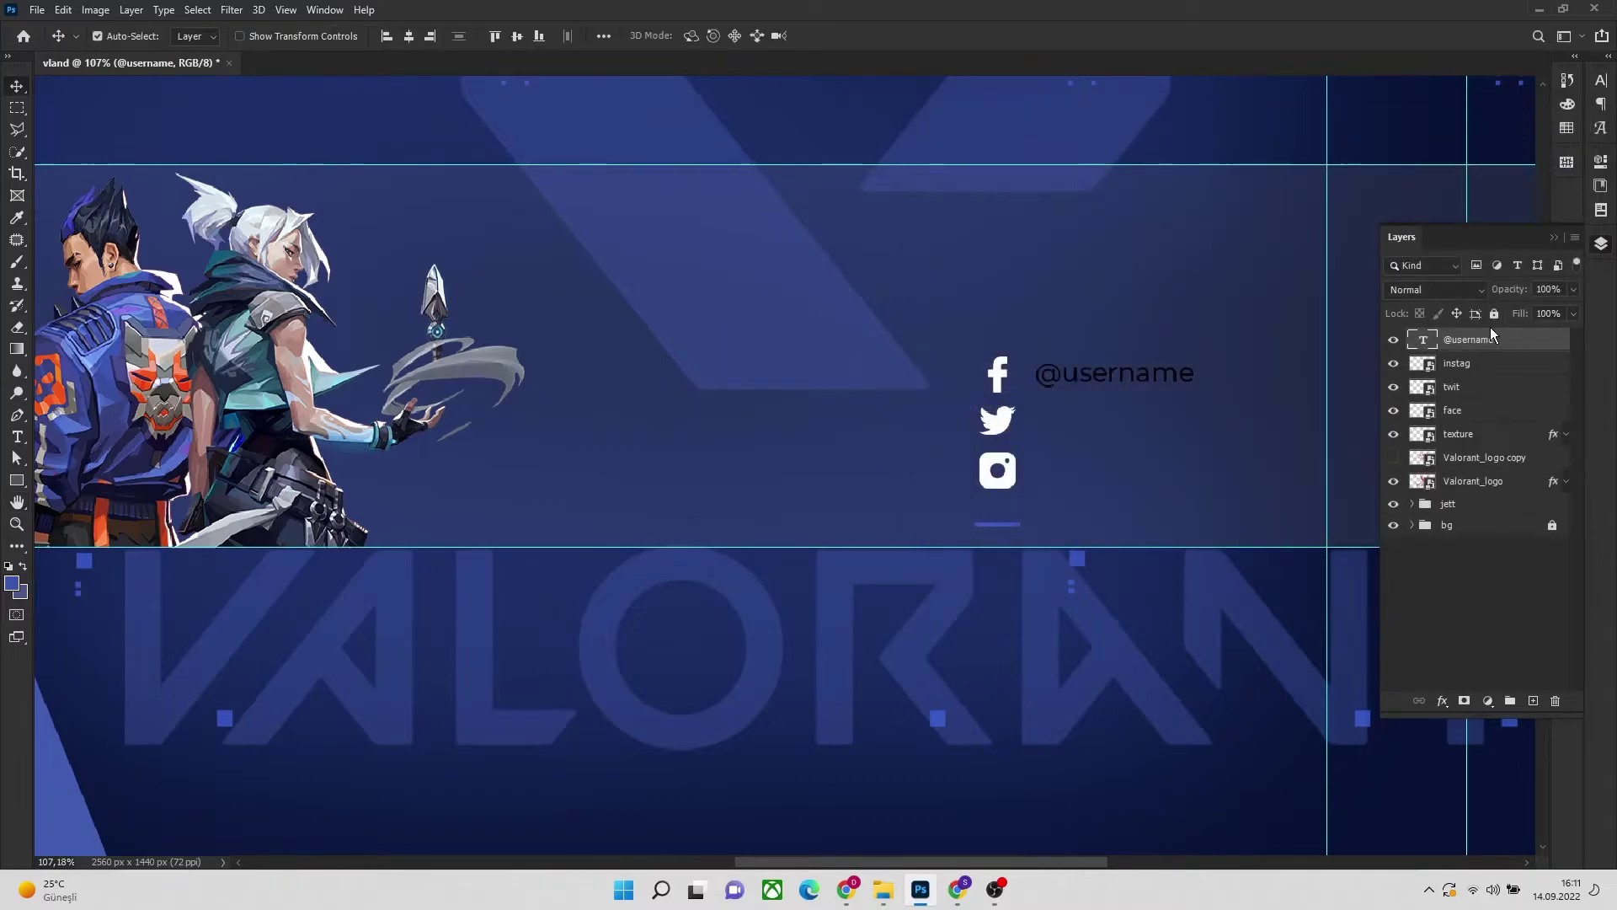
pyautogui.doubleClick(1423, 340)
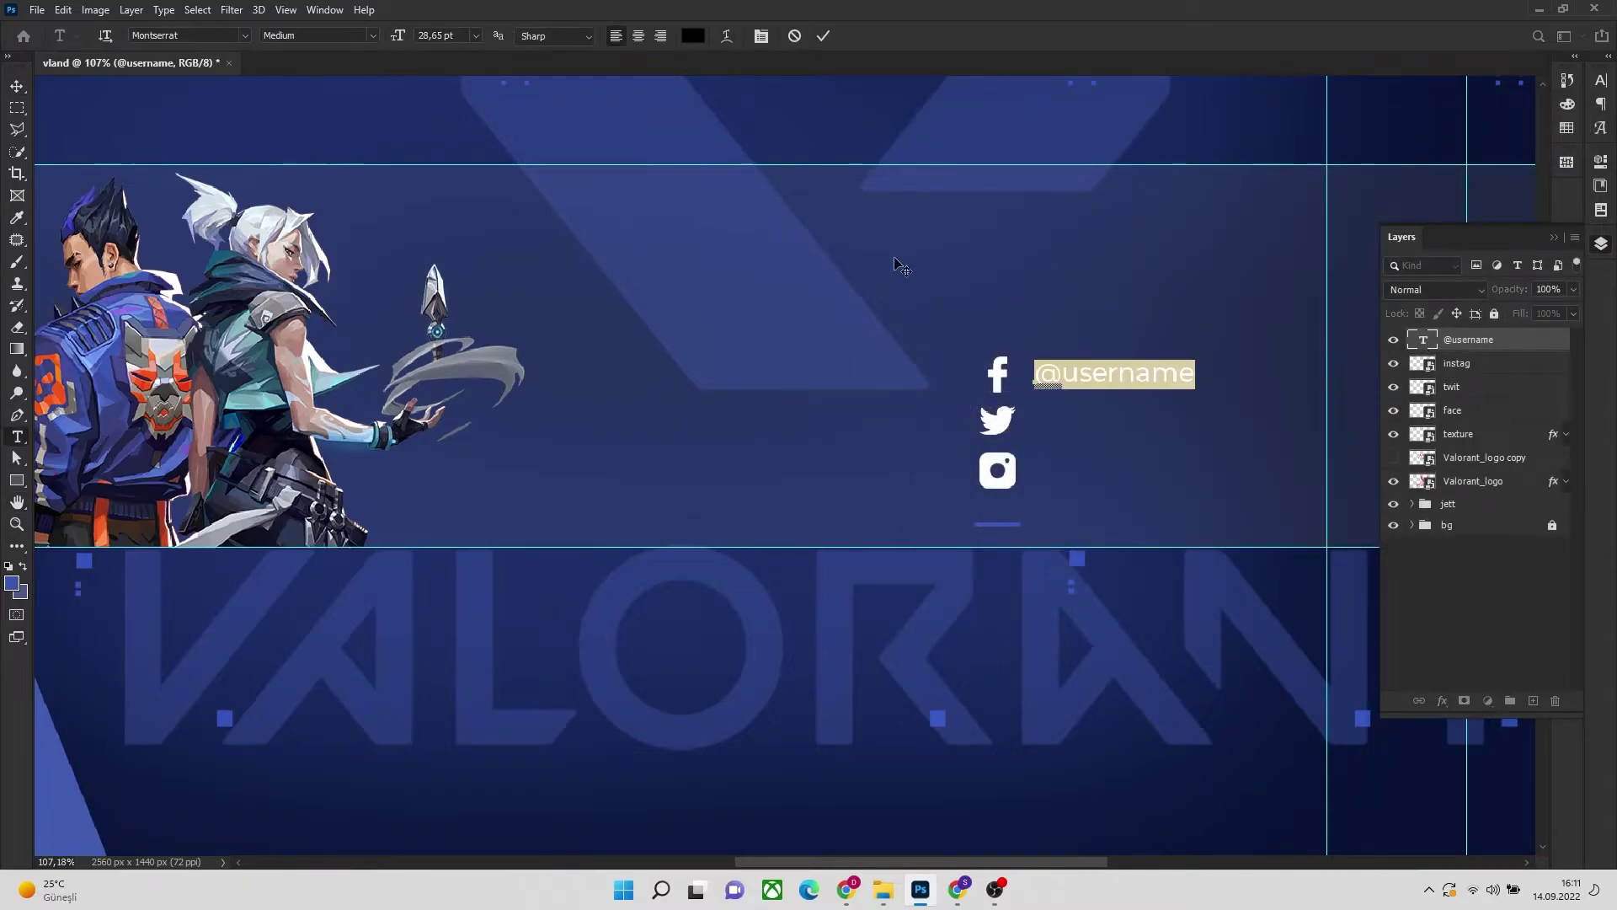
pyautogui.click(693, 35)
pyautogui.write('ffffff')
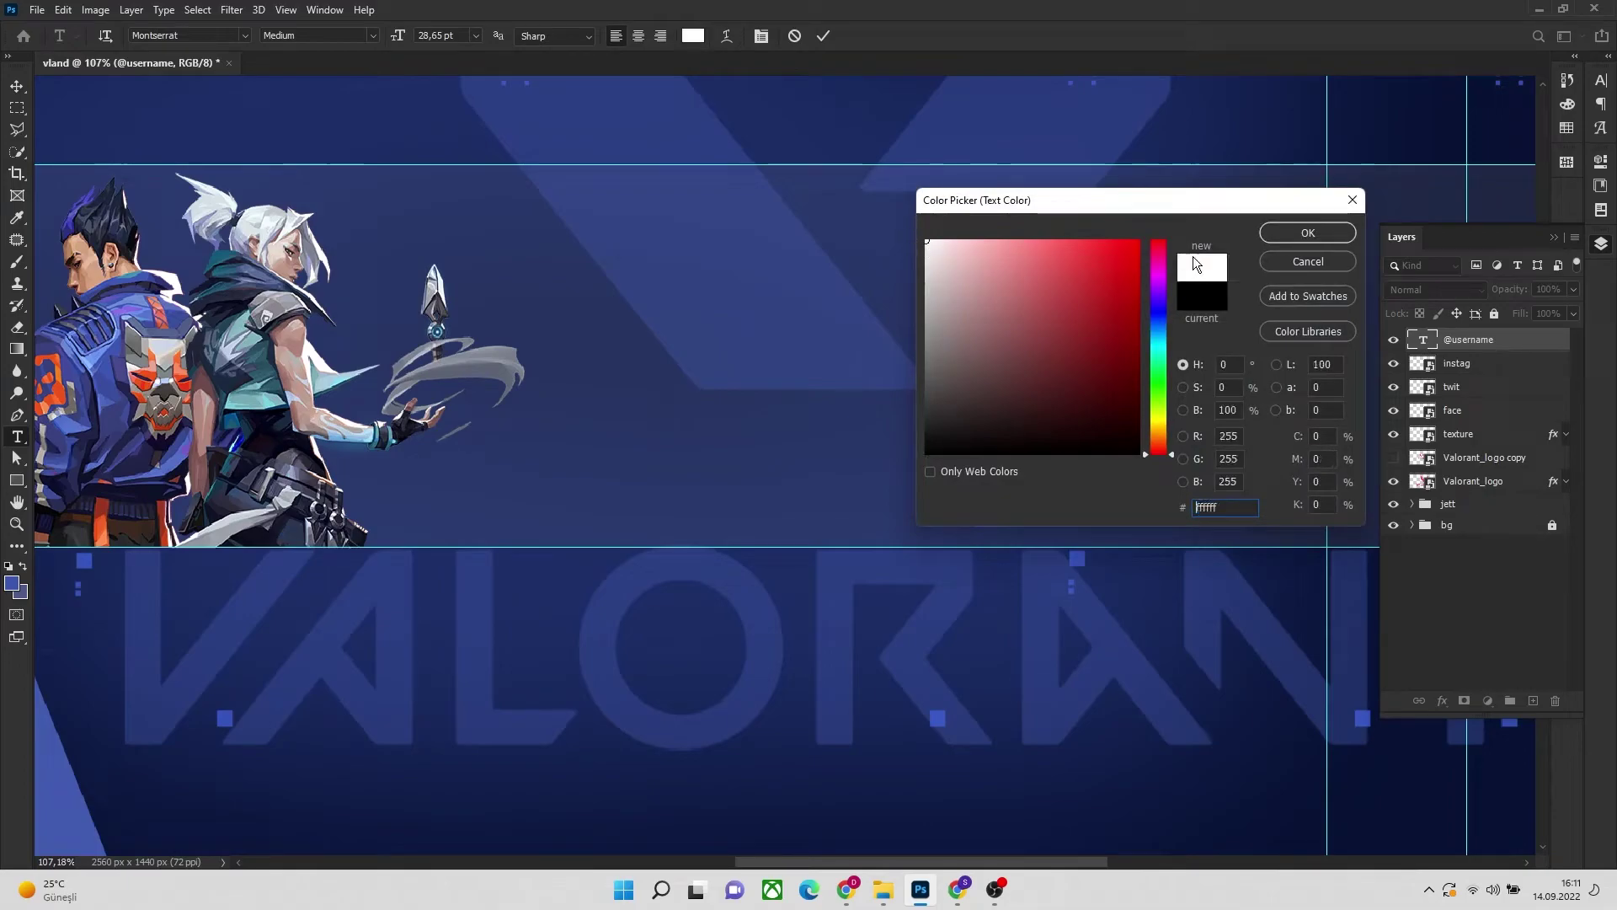
pyautogui.click(1278, 236)
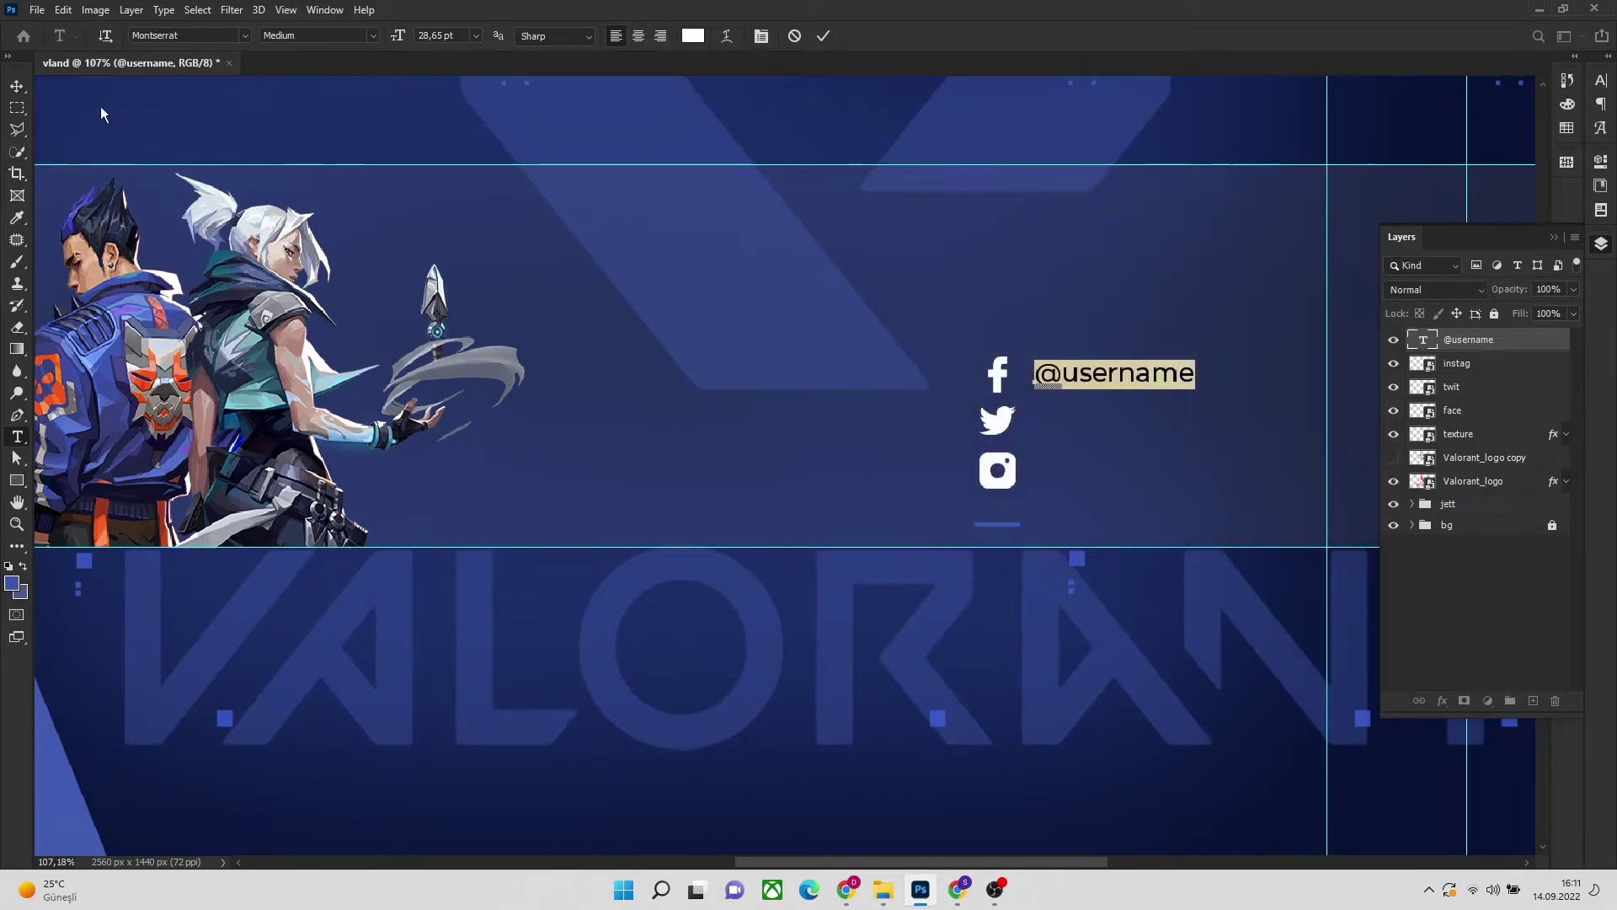
pyautogui.click(15, 87)
pyautogui.click(1103, 392)
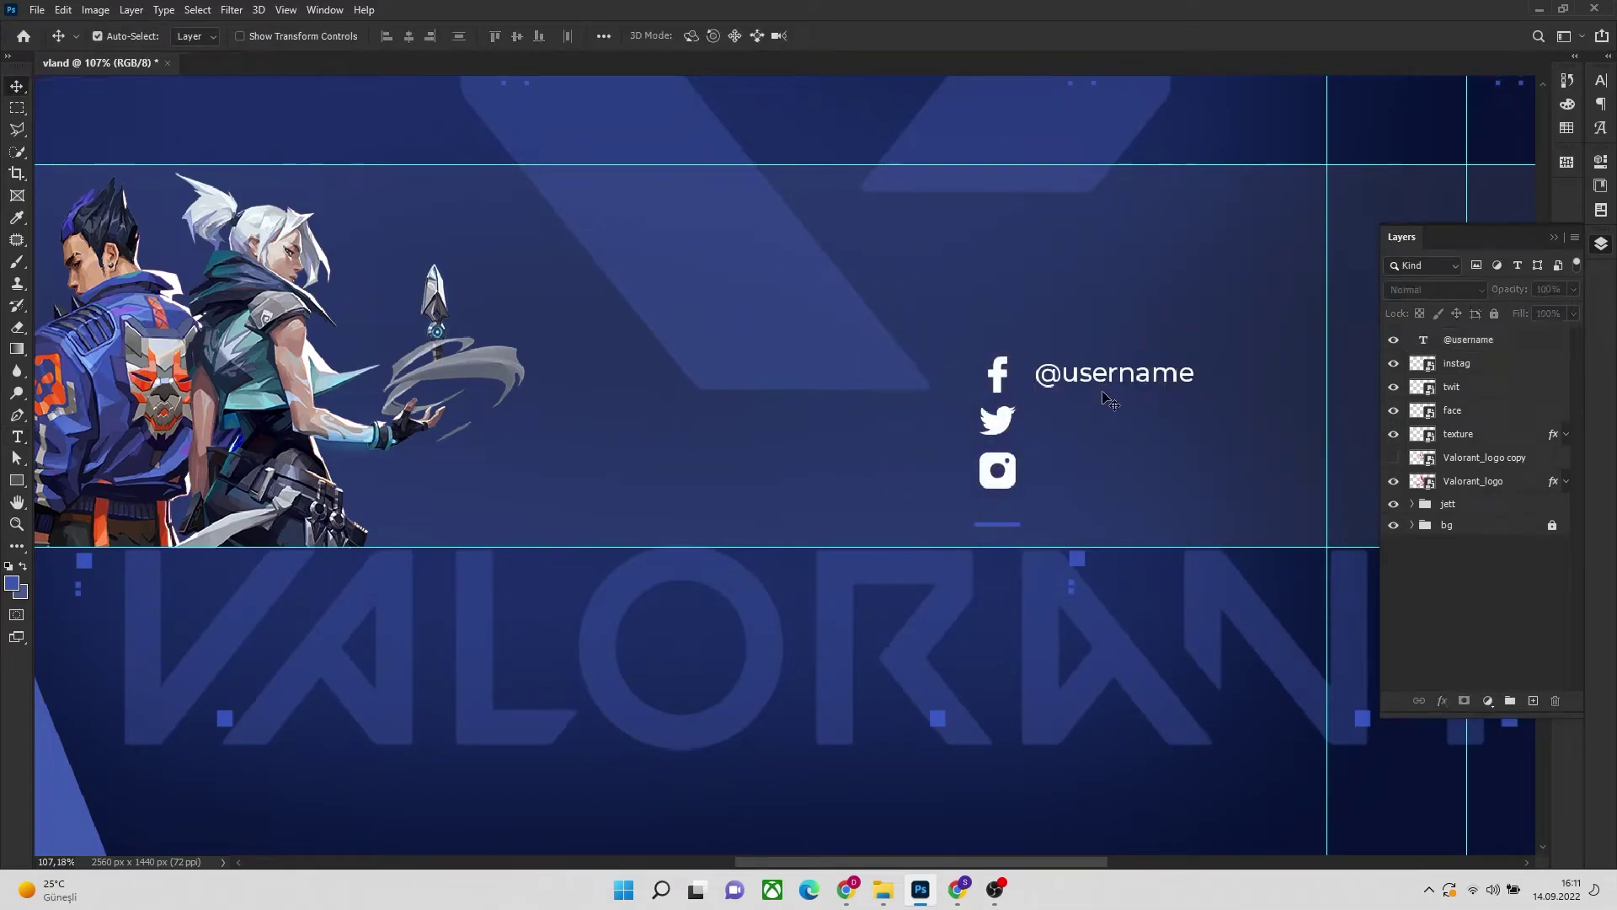
pyautogui.moveTo(1105, 386); pyautogui.dragTo(1105, 423)
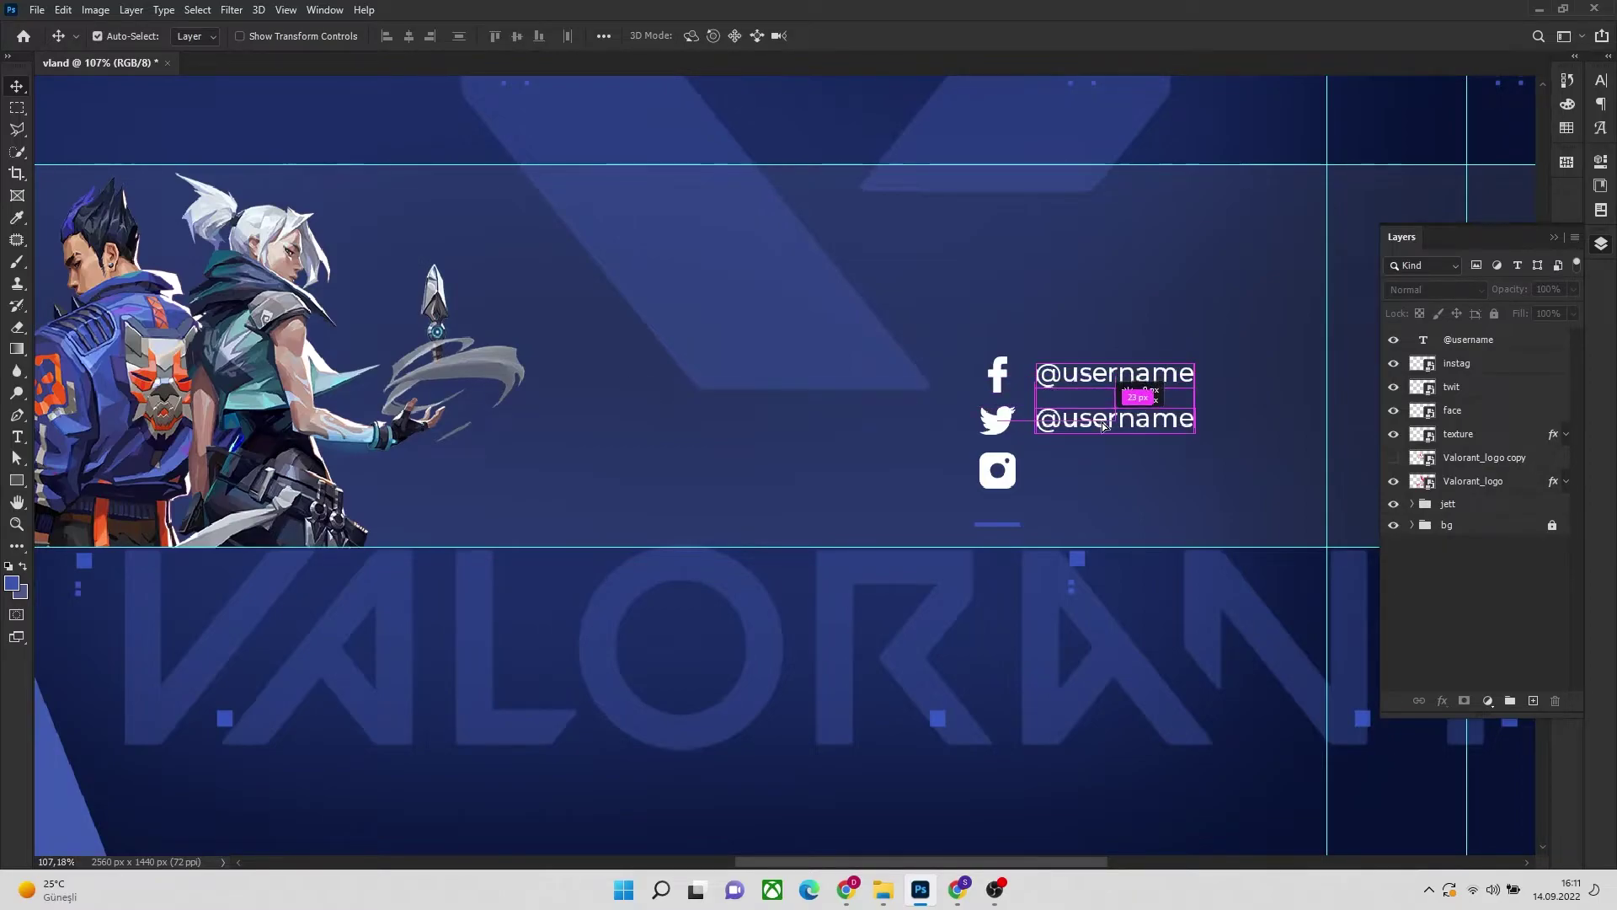
pyautogui.moveTo(1104, 422); pyautogui.dragTo(1104, 476)
pyautogui.click(1247, 375)
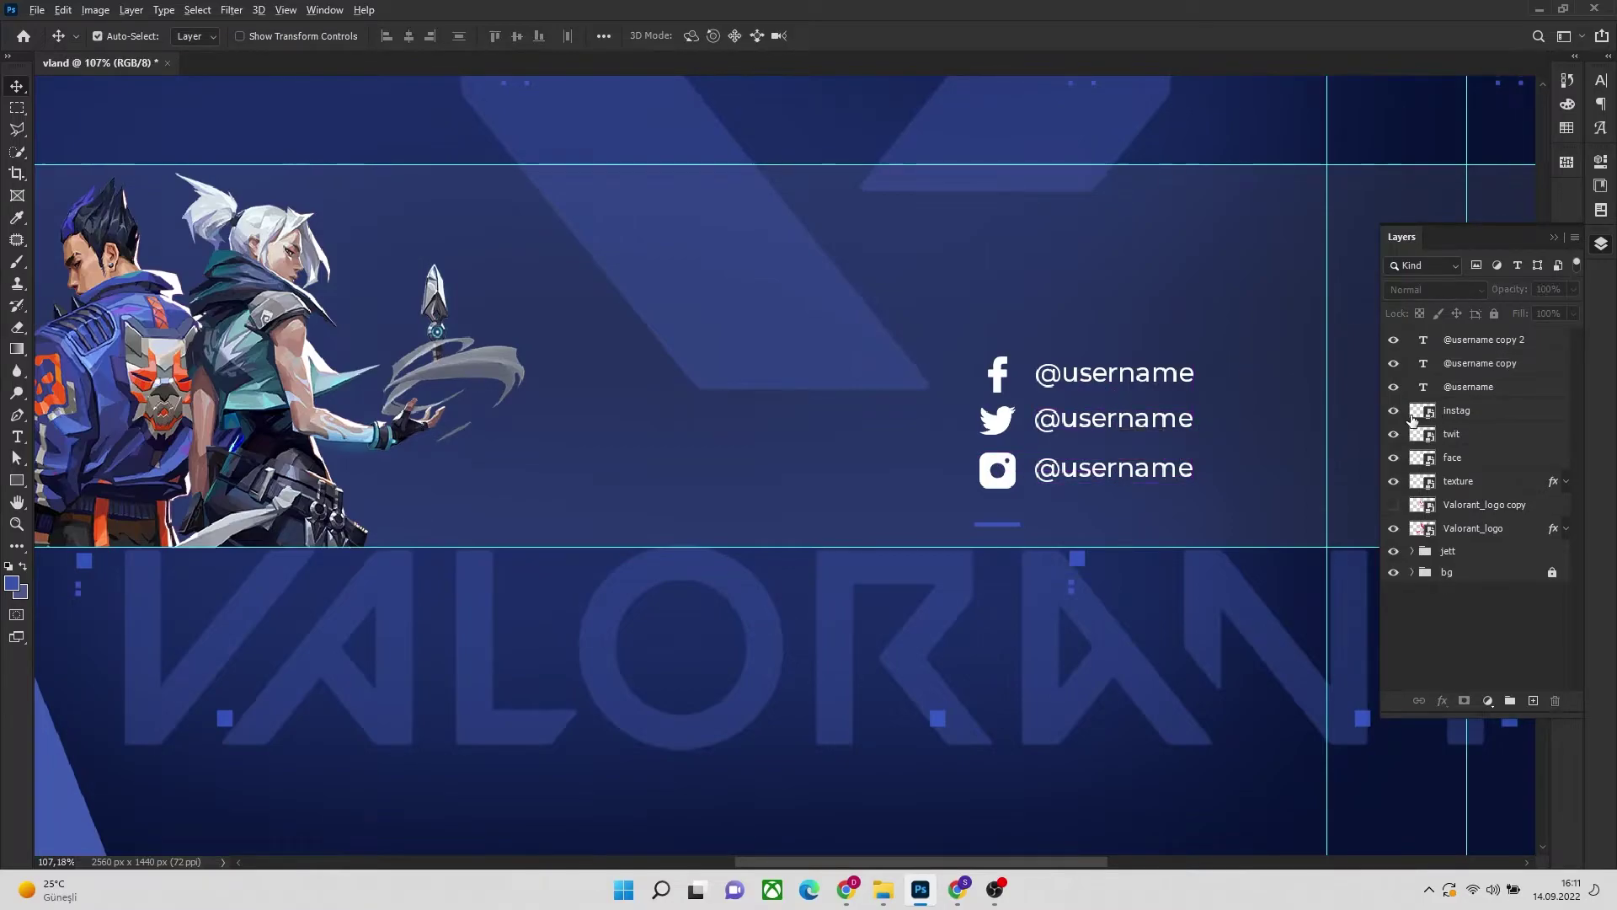
pyautogui.scroll(-2, 1249, 409)
pyautogui.moveTo(1226, 314); pyautogui.dragTo(1075, 318)
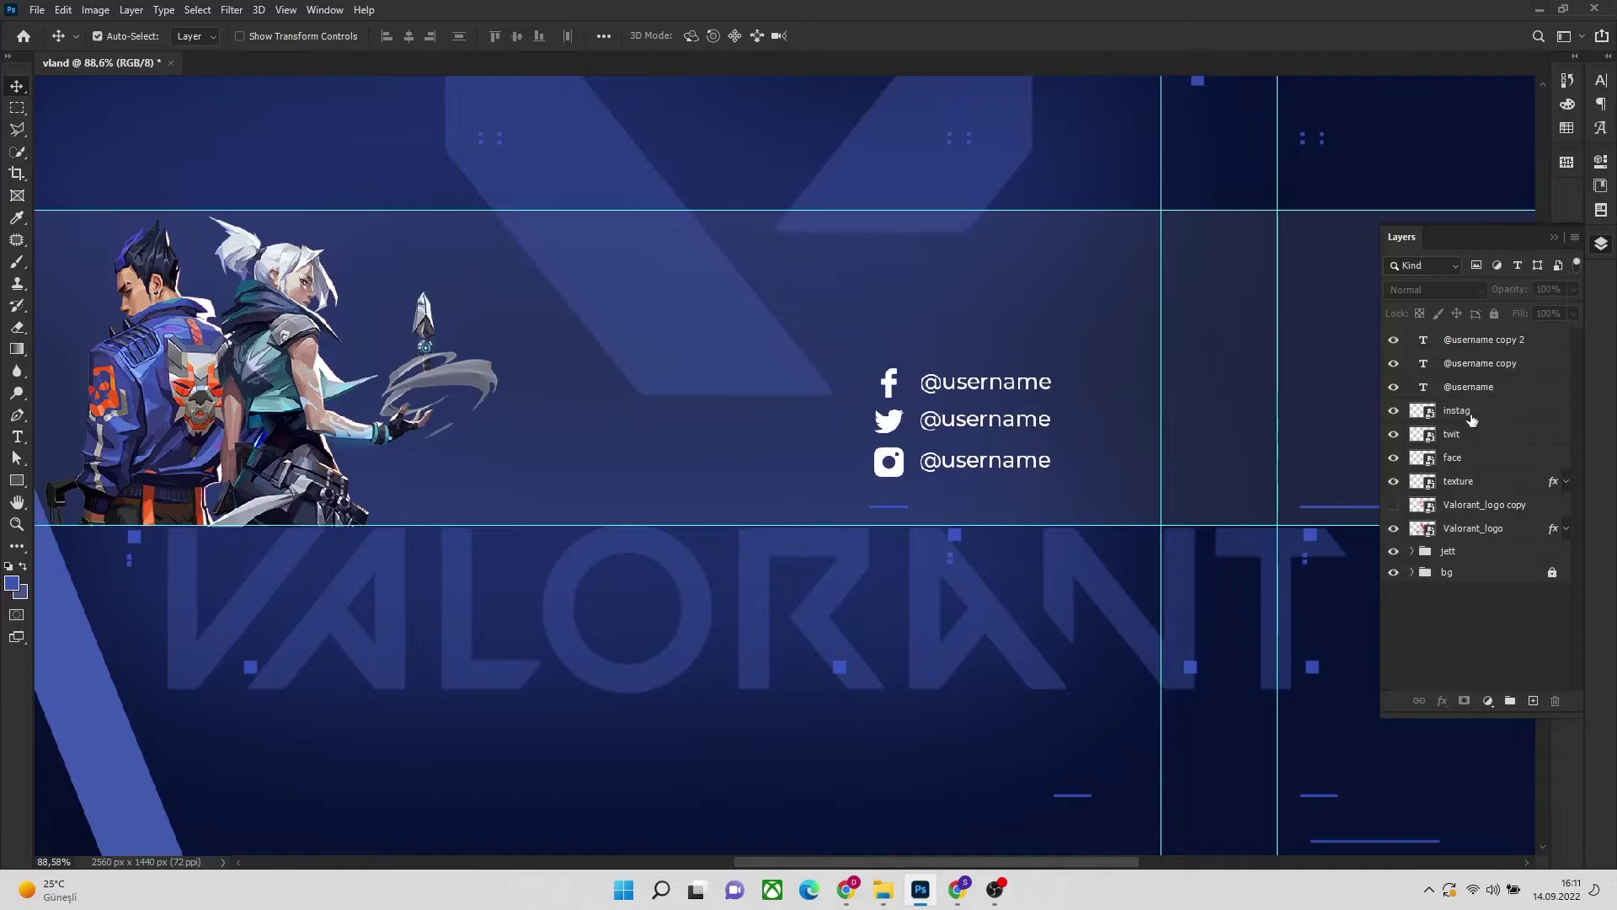
# Group all handle and icon layers together into Group 1.
pyautogui.click(1508, 340)
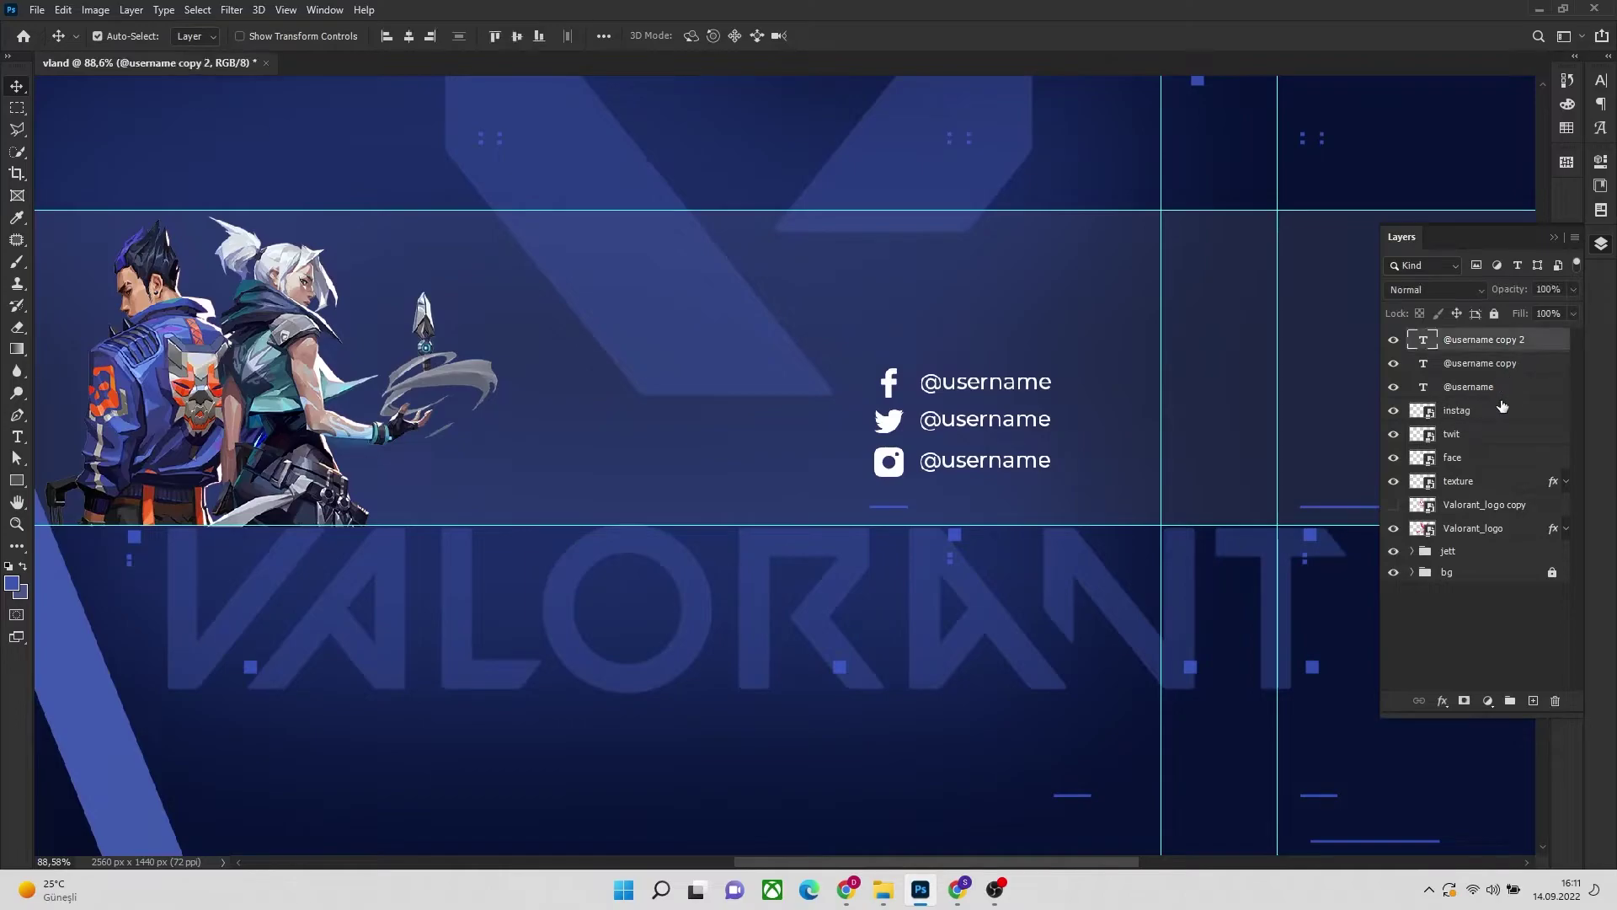
pyautogui.keyDown('shift'); pyautogui.click(1492, 464); pyautogui.keyUp('shift')
pyautogui.hotkey('ctrl', 'g')
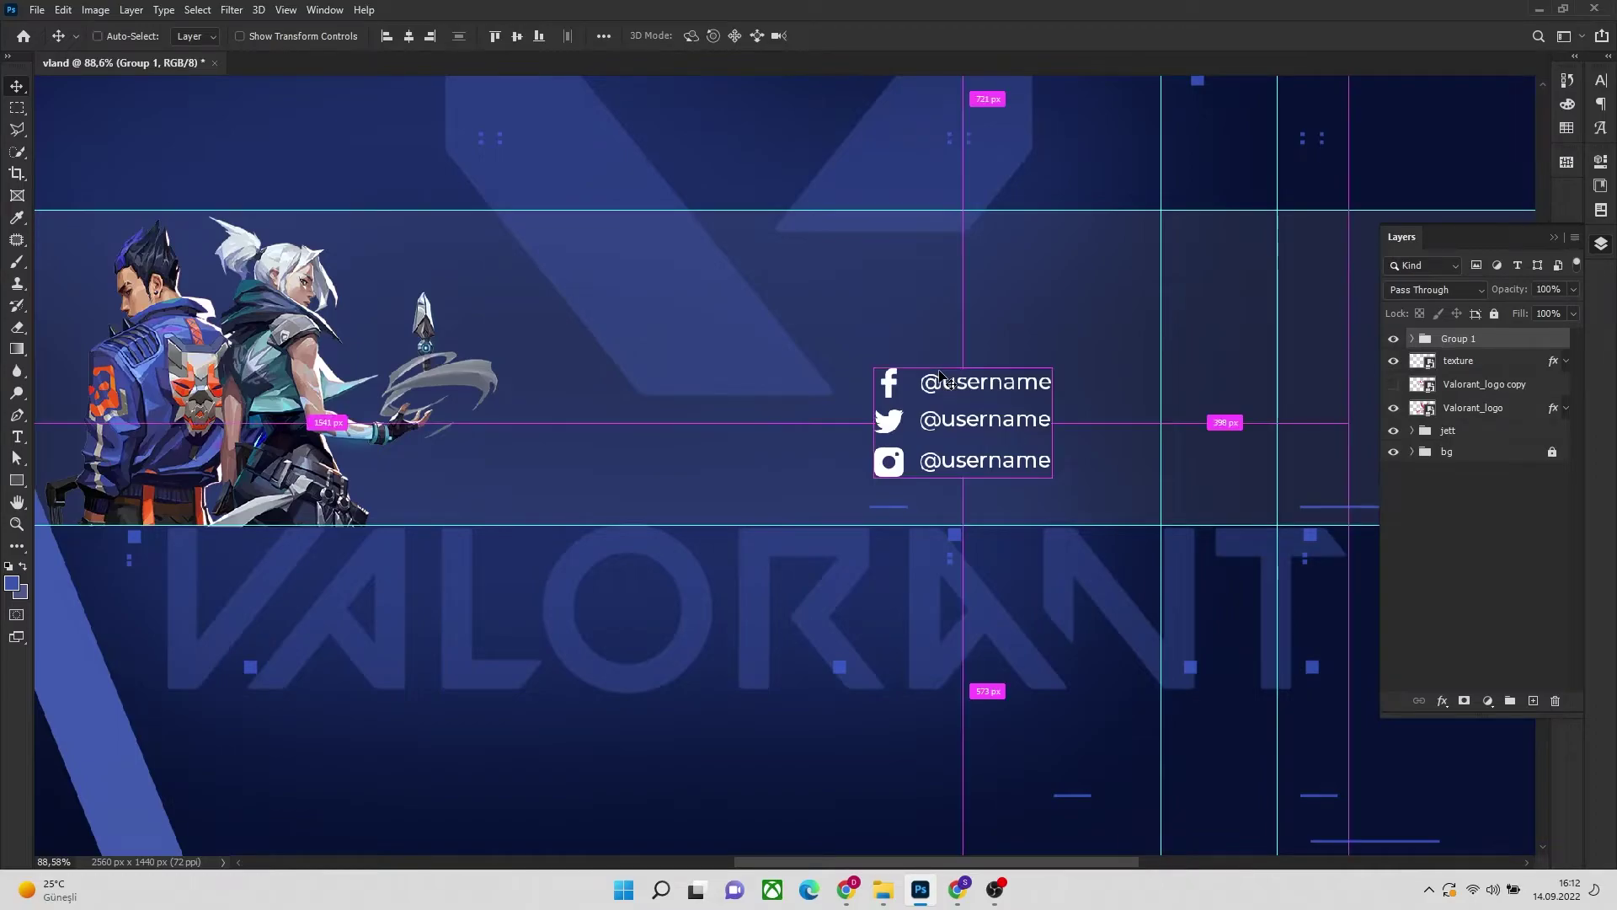
pyautogui.hotkey('ctrl', 't')
# Scale Group 1 down to about 82% and commit.
pyautogui.moveTo(960, 369); pyautogui.dragTo(991, 421)
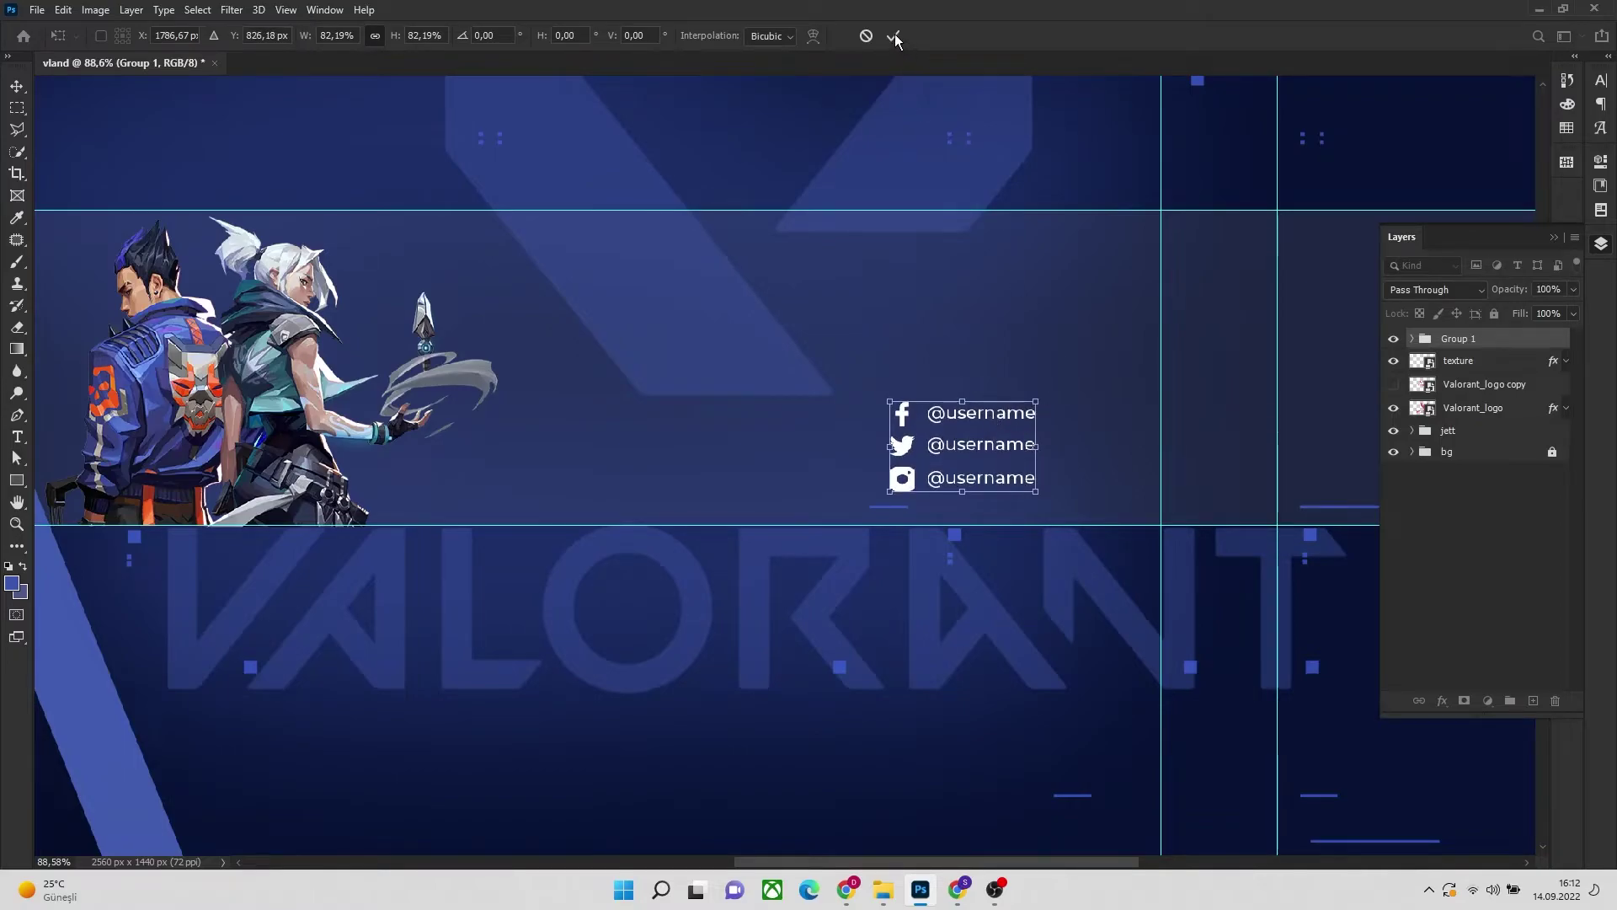
pyautogui.click(894, 36)
pyautogui.click(1098, 372)
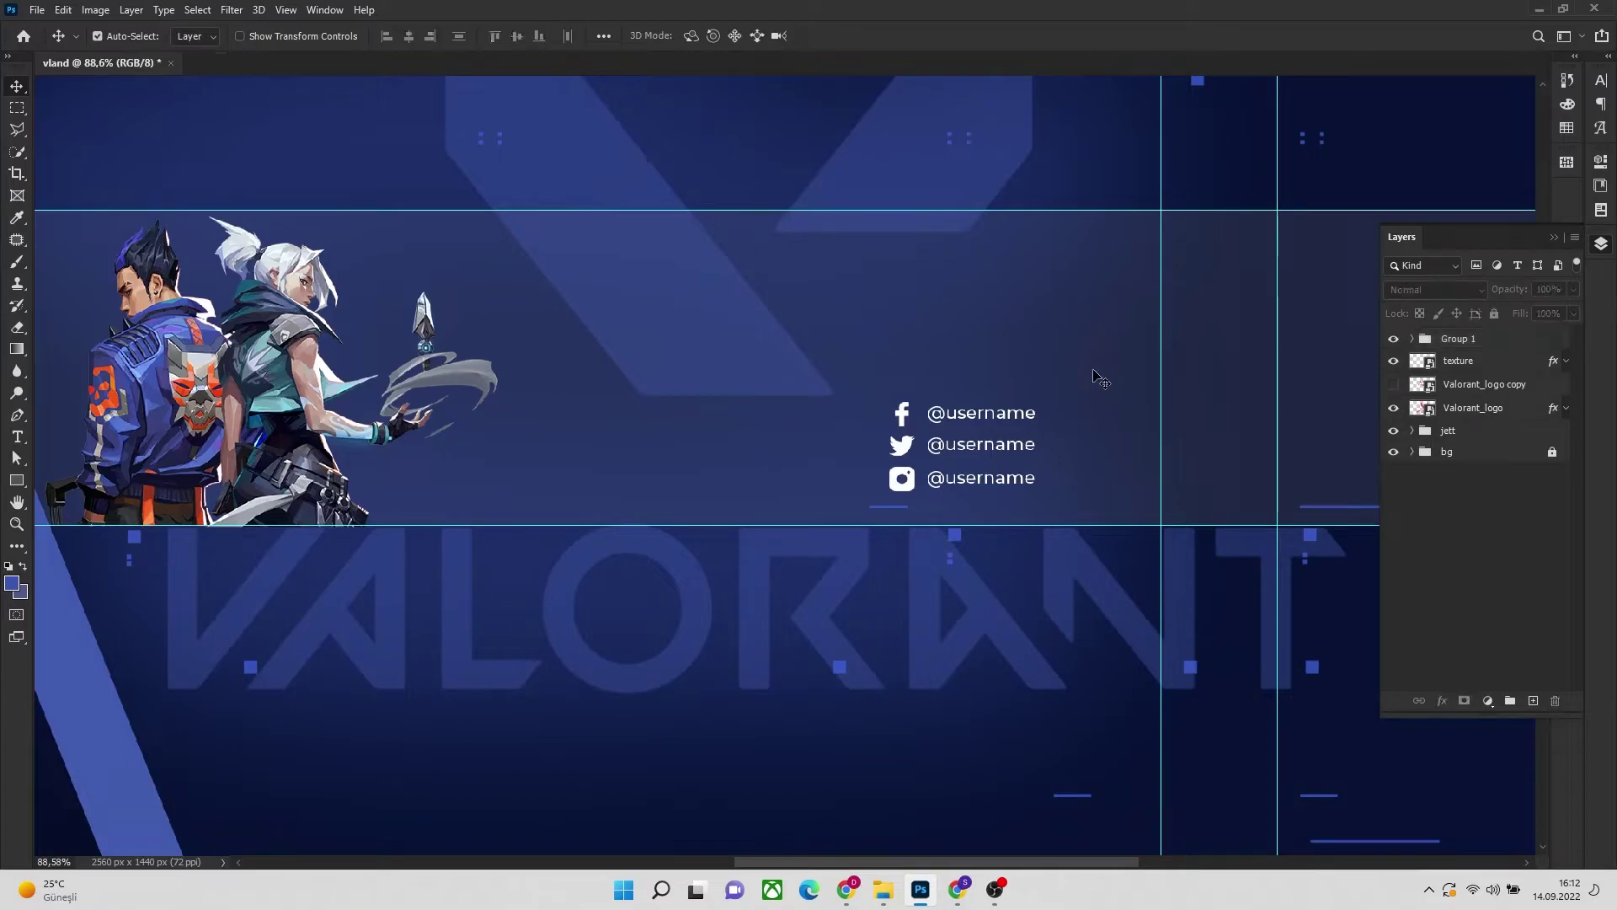
# Turn on visibility of the hidden red Valorant_logo copy layer.
pyautogui.scroll(2, 1098, 379)
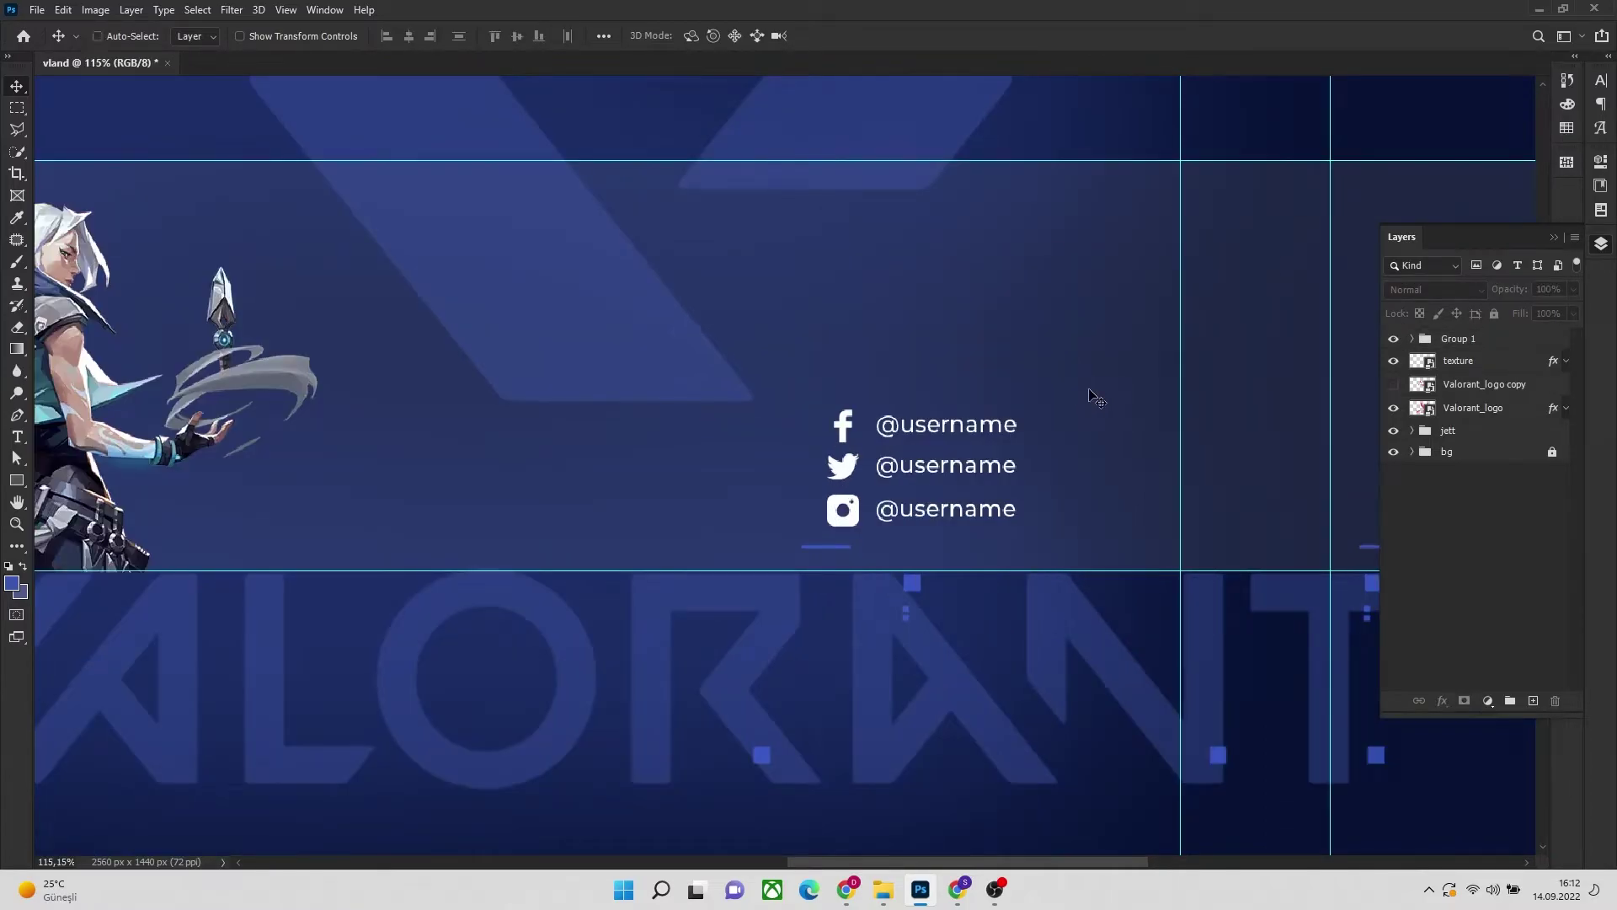
pyautogui.scroll(-1, 1095, 395)
pyautogui.scroll(1, 758, 320)
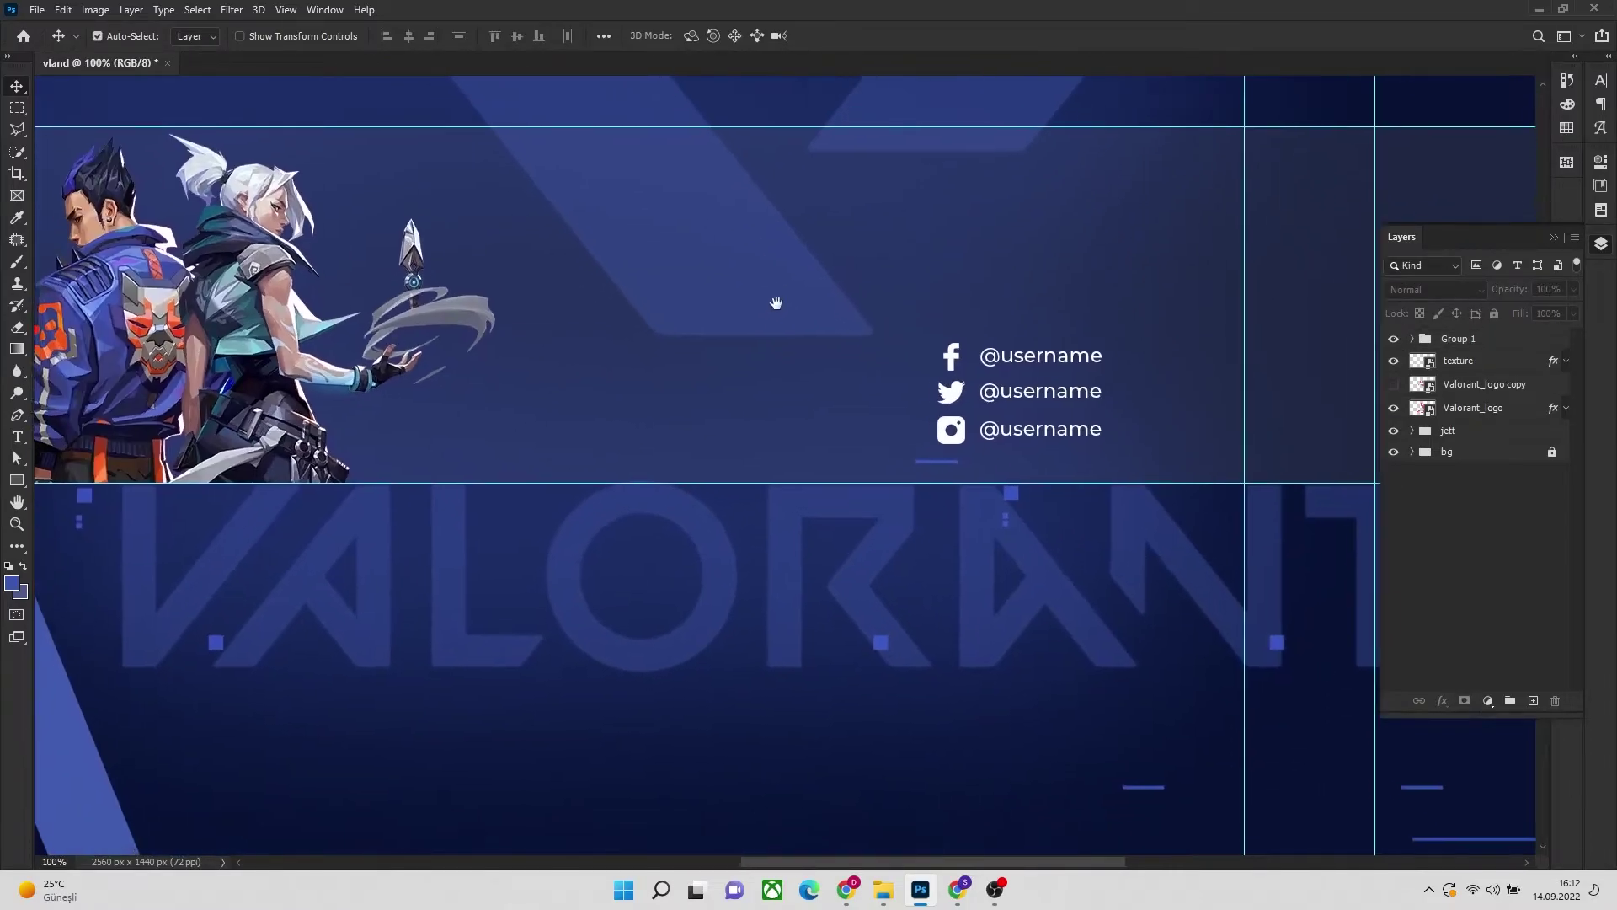
pyautogui.scroll(-1, 756, 322)
pyautogui.scroll(-2, 902, 413)
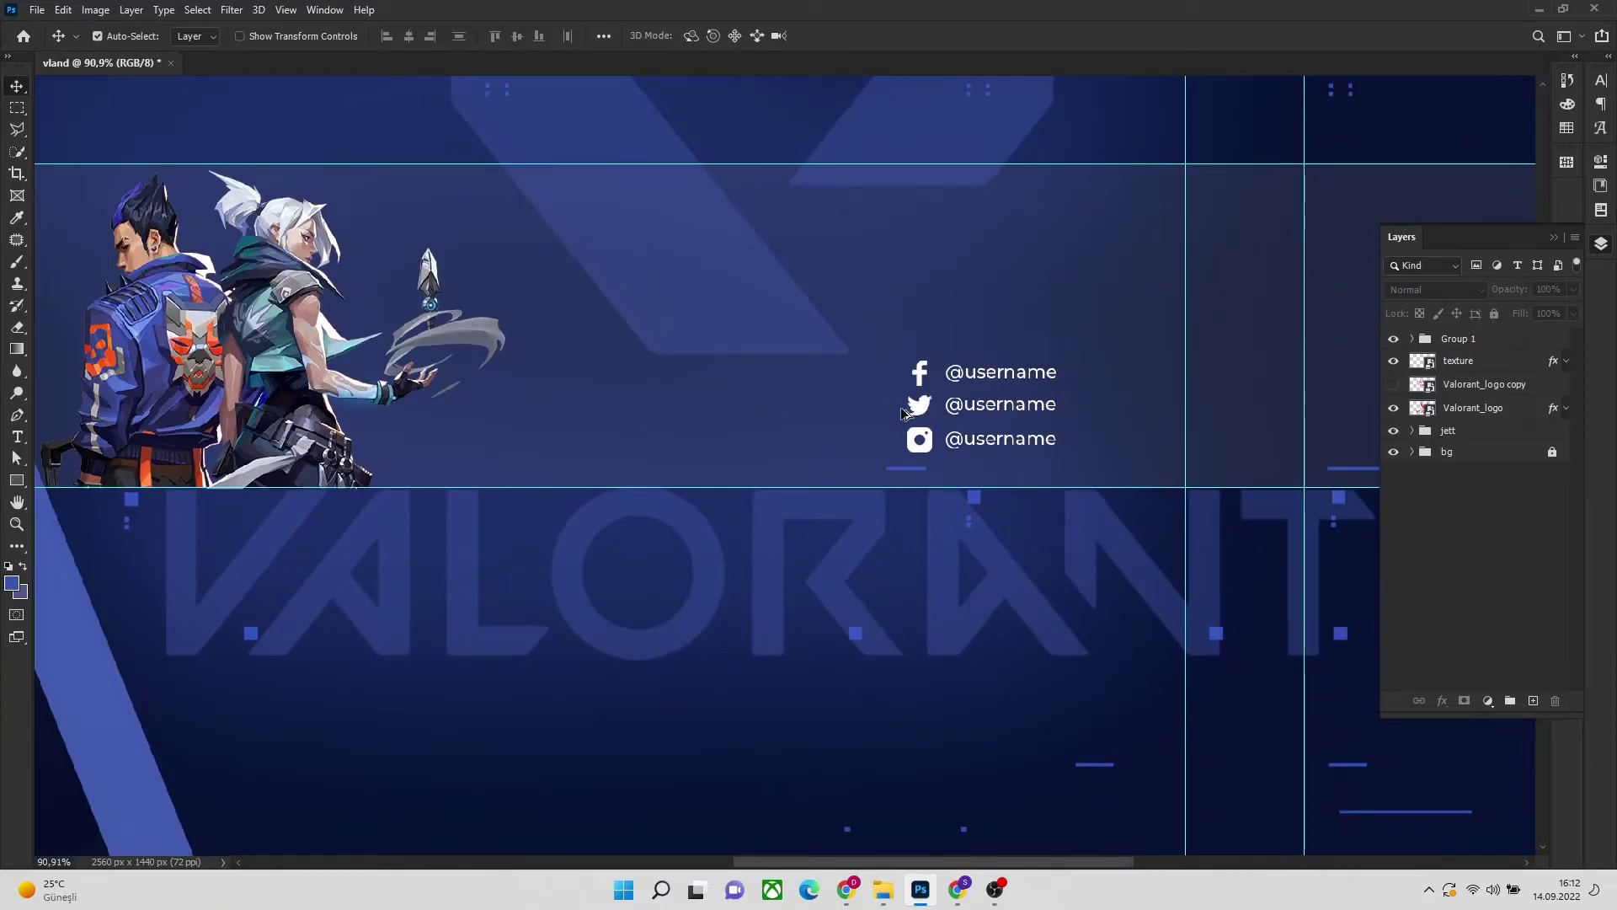
pyautogui.click(1394, 385)
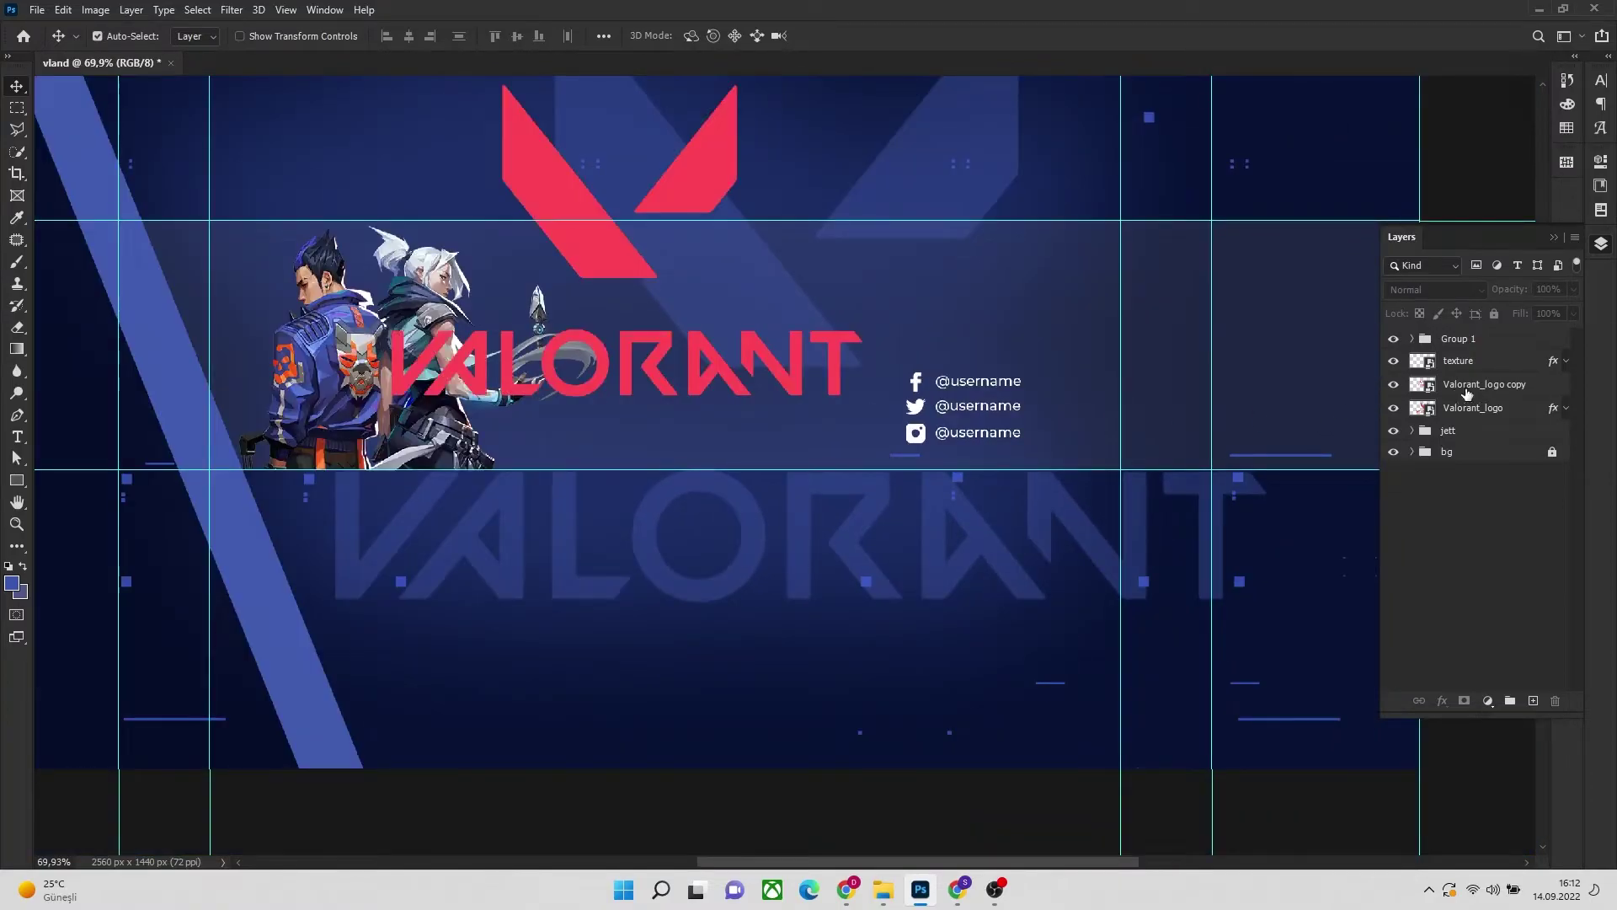
# Move the red Valorant_logo copy to the banner's left and scale it to 36.8%.
pyautogui.click(1495, 388)
pyautogui.moveTo(716, 182); pyautogui.dragTo(986, 254)
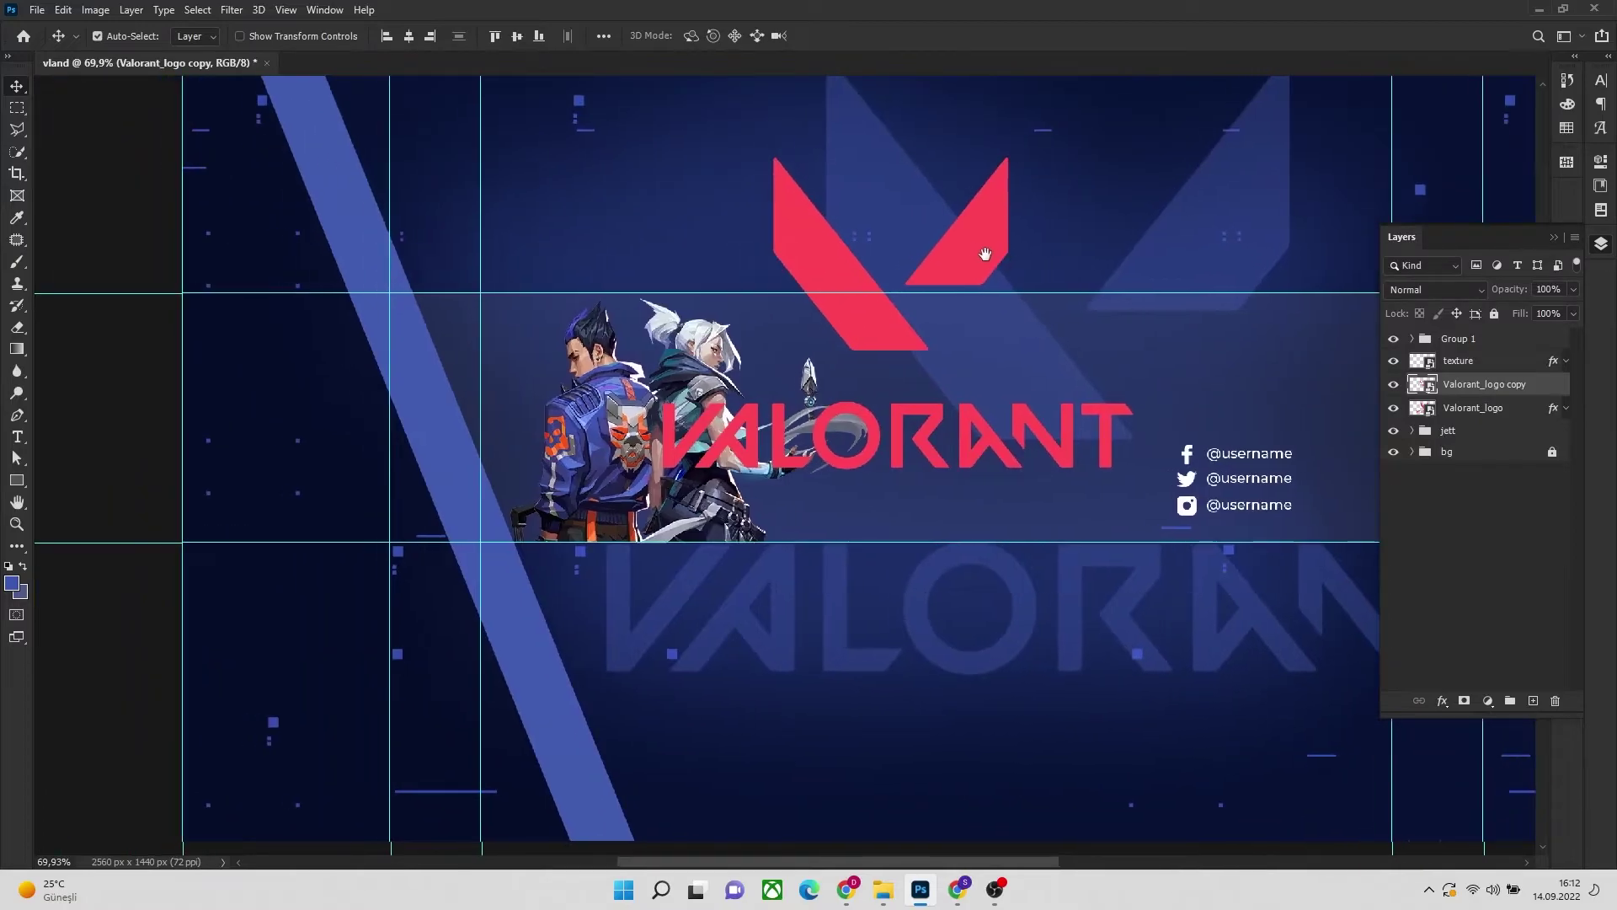
pyautogui.hotkey('ctrl', 't')
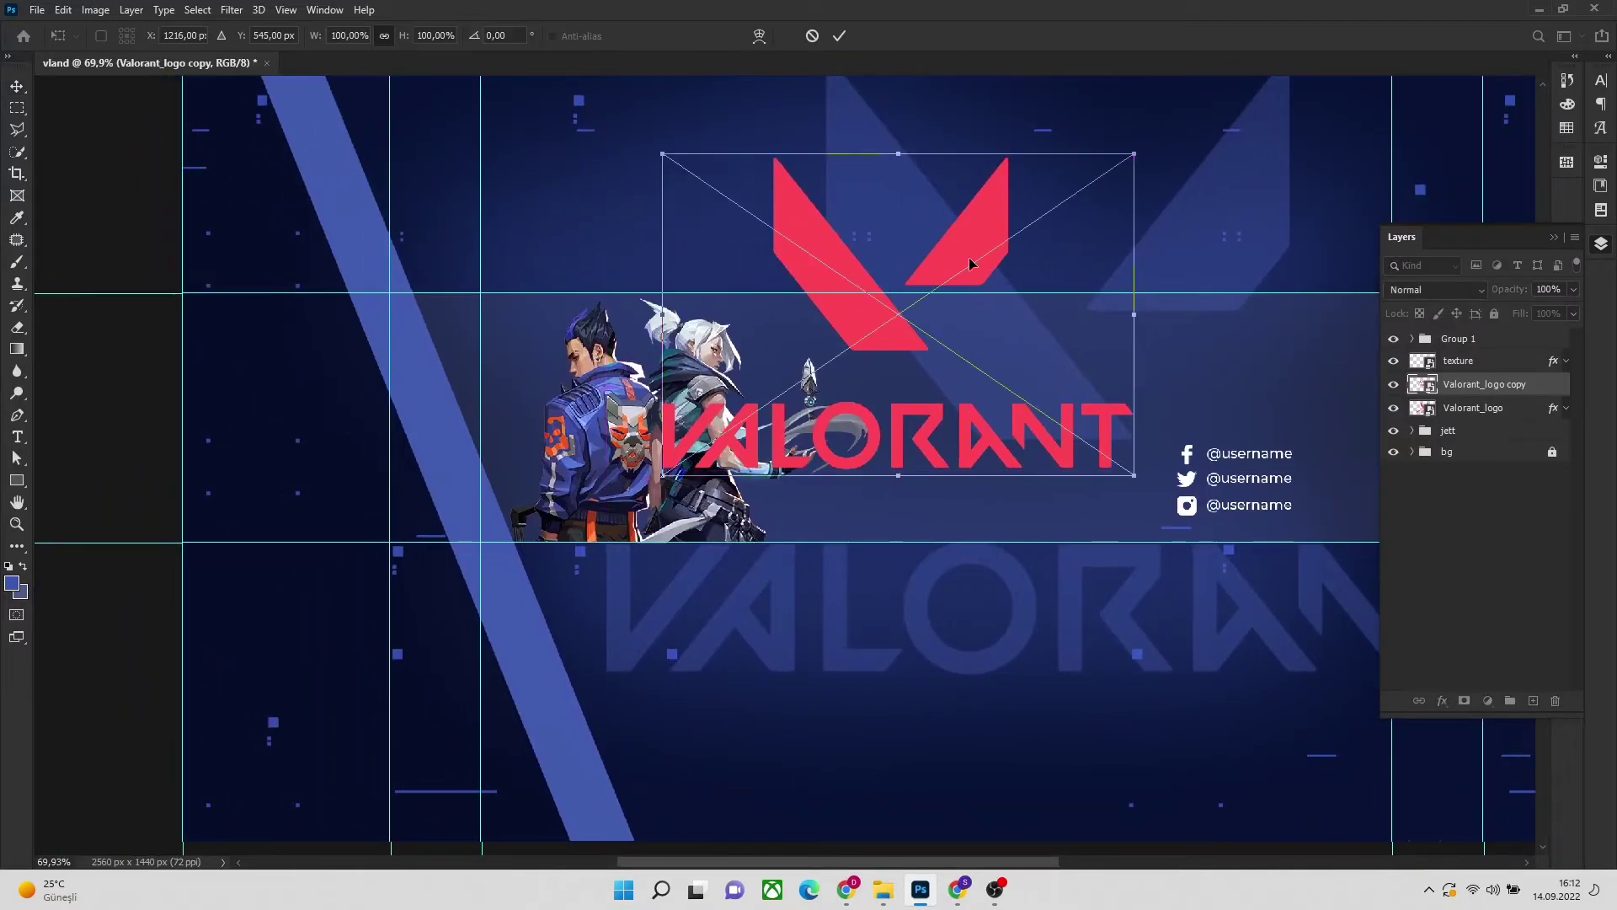
pyautogui.moveTo(951, 268)
pyautogui.mouseDown()
pyautogui.moveTo(623, 371)
pyautogui.moveTo(433, 373)
pyautogui.mouseUp()
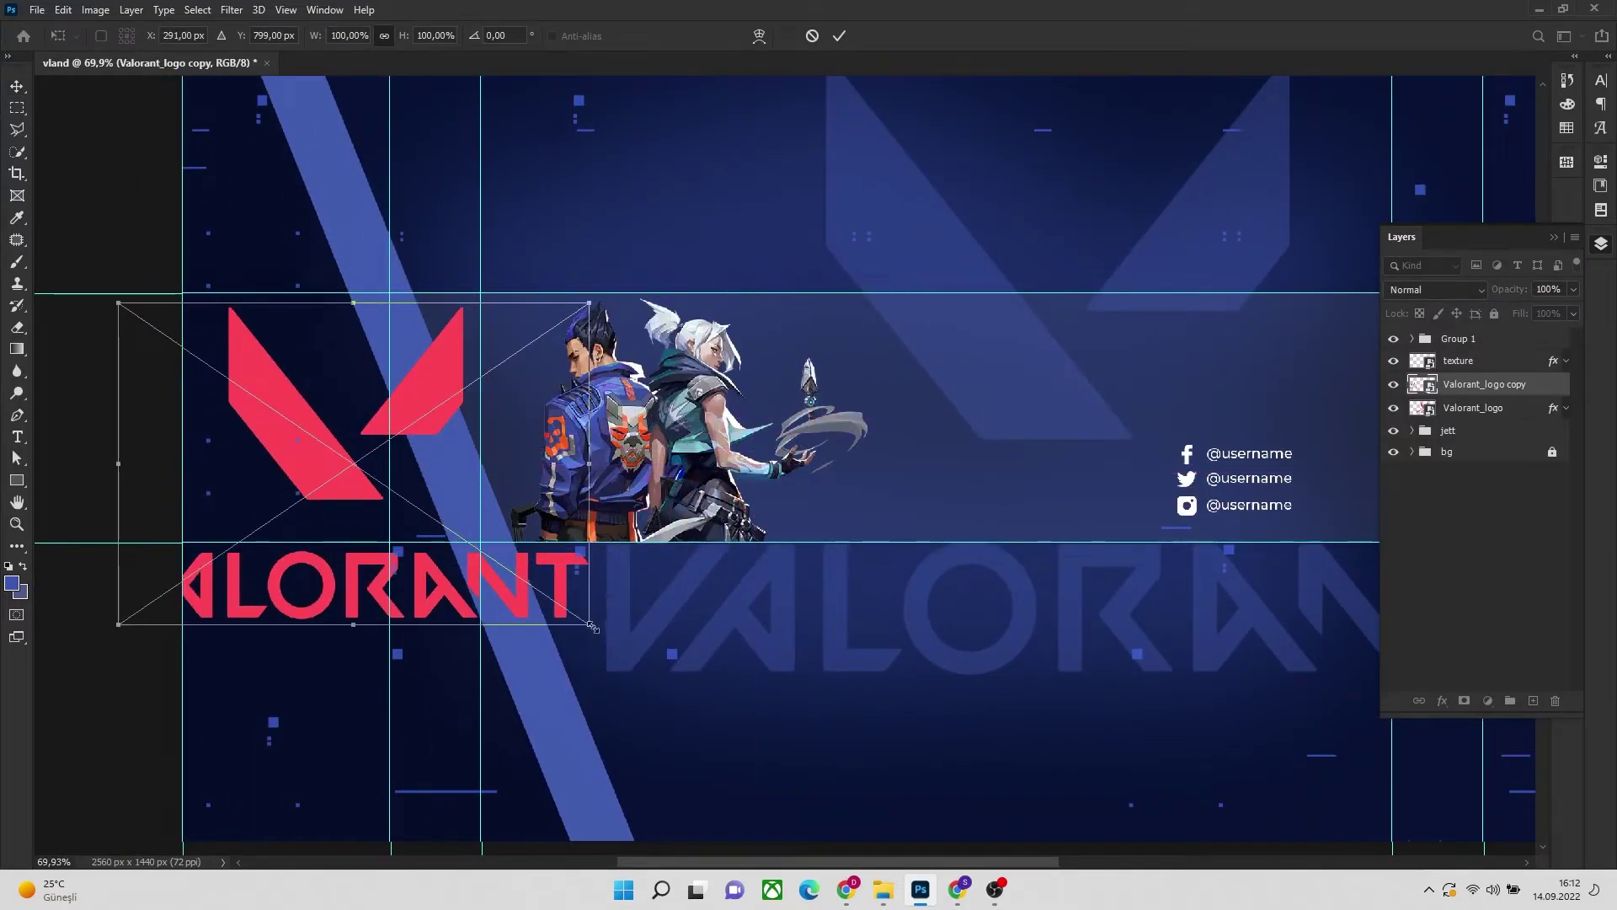
pyautogui.moveTo(353, 624); pyautogui.dragTo(364, 443)
pyautogui.moveTo(333, 365)
pyautogui.mouseDown()
pyautogui.moveTo(266, 420)
pyautogui.moveTo(319, 413)
pyautogui.mouseUp()
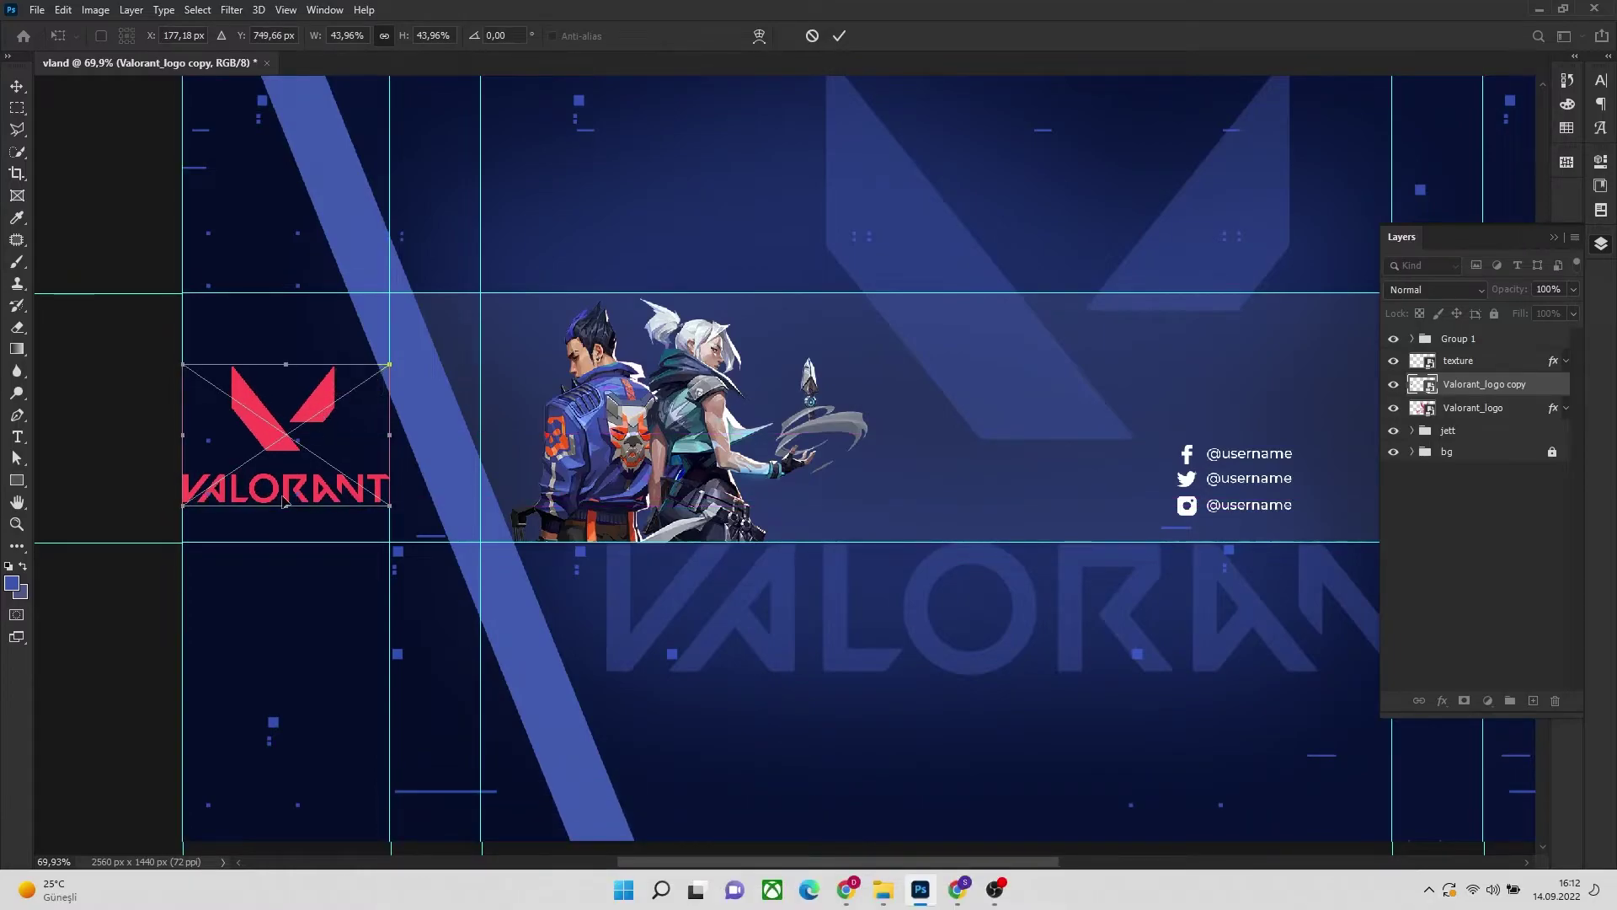
pyautogui.moveTo(285, 506); pyautogui.dragTo(287, 483)
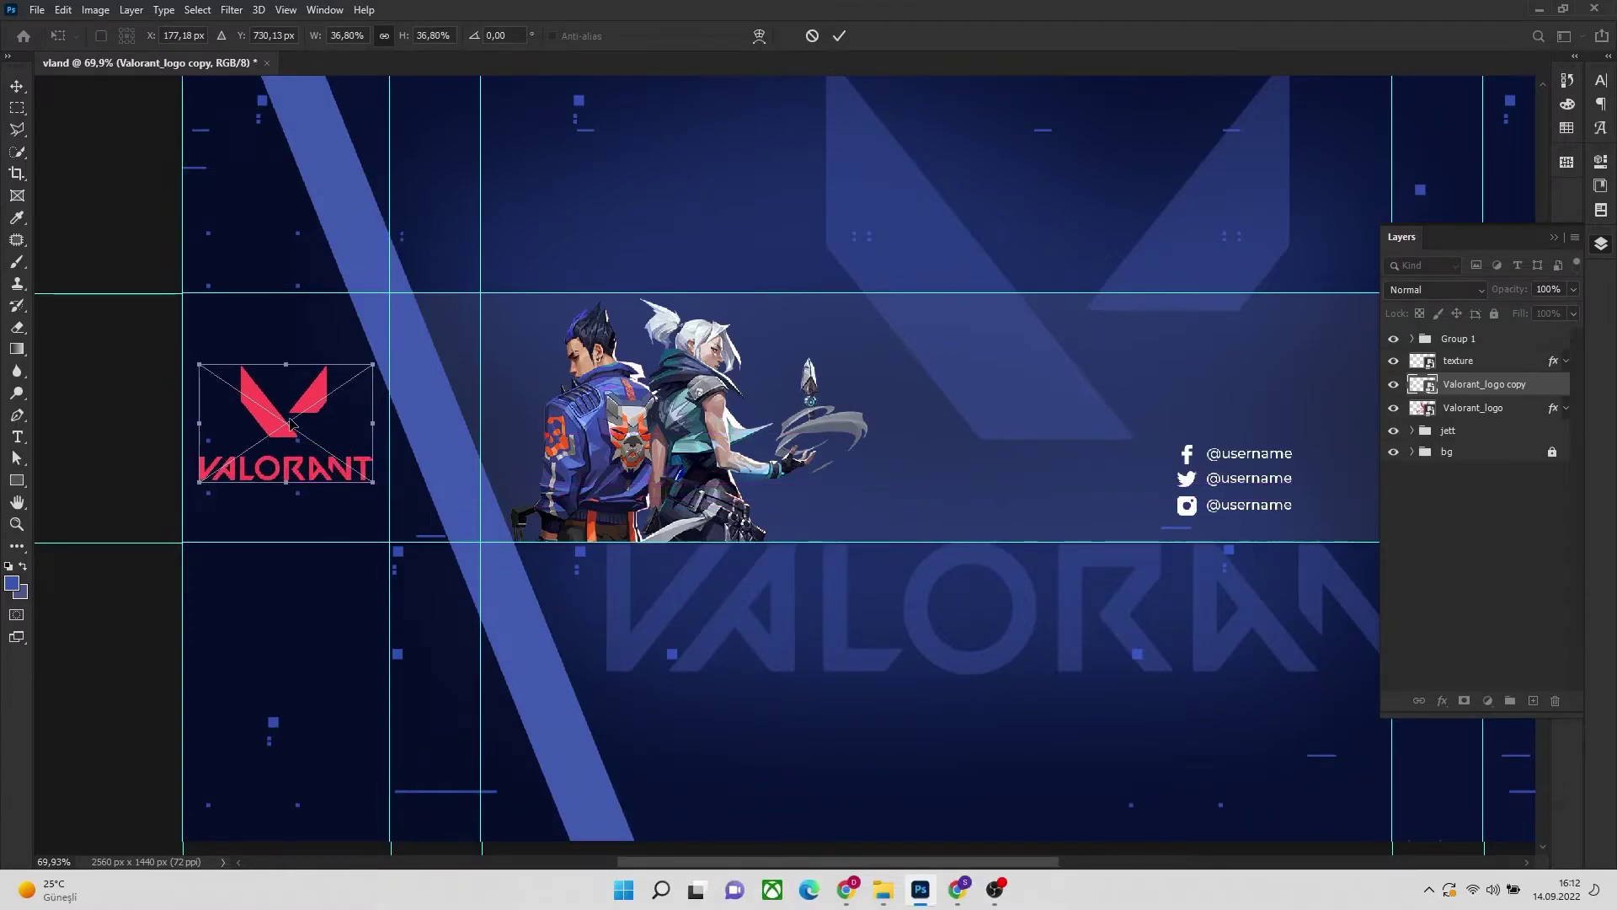
pyautogui.moveTo(313, 399); pyautogui.dragTo(313, 396)
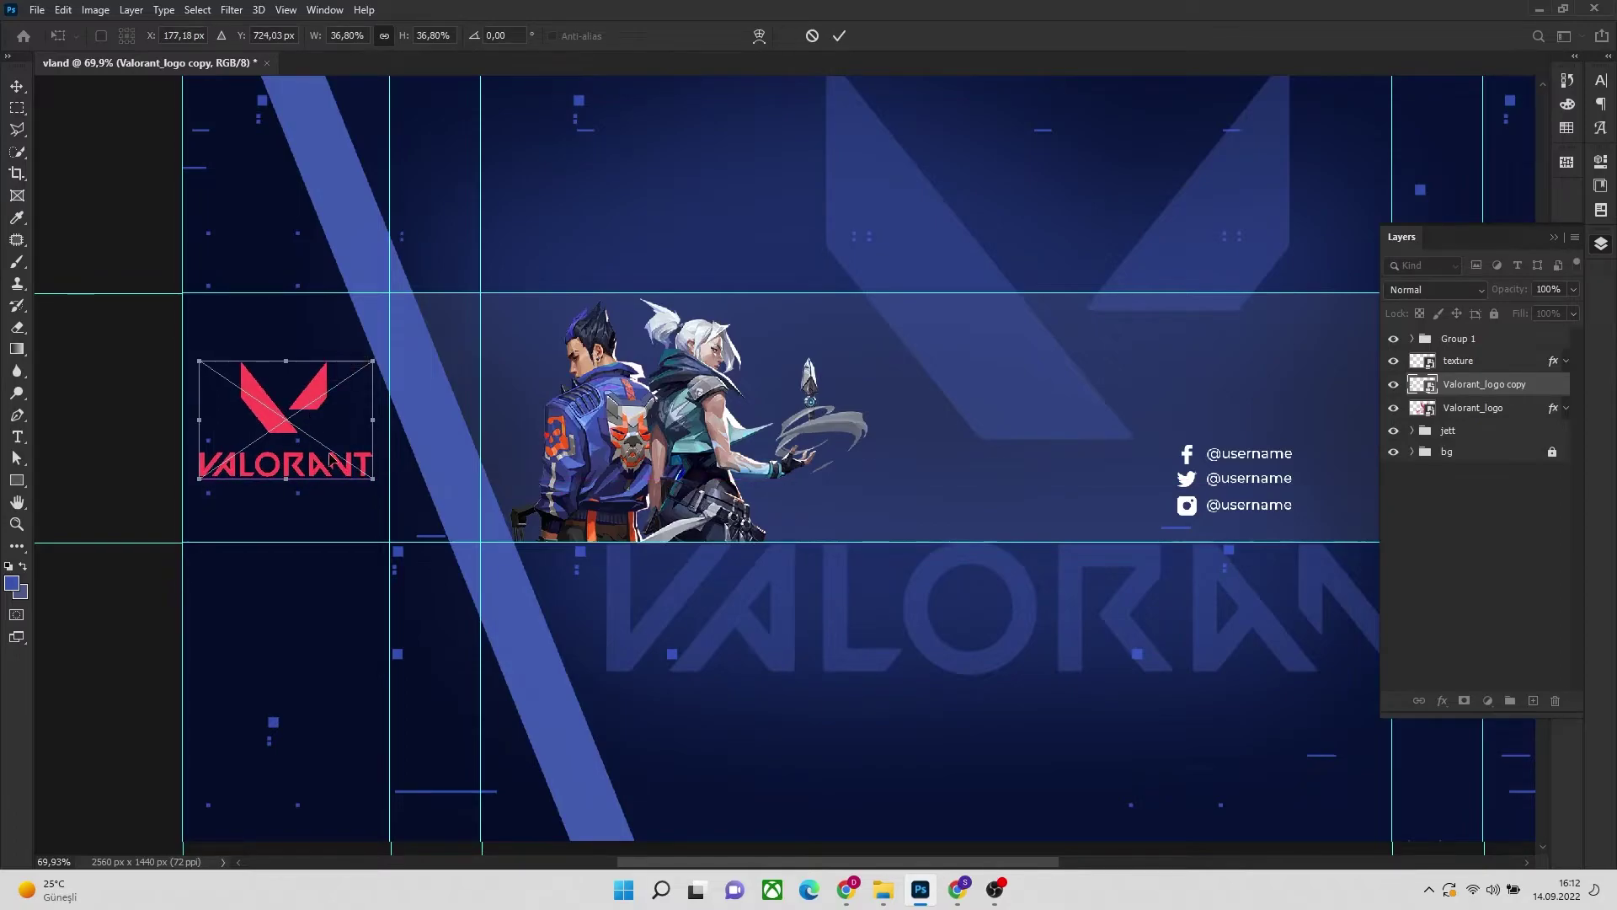
pyautogui.moveTo(275, 424); pyautogui.dragTo(274, 421)
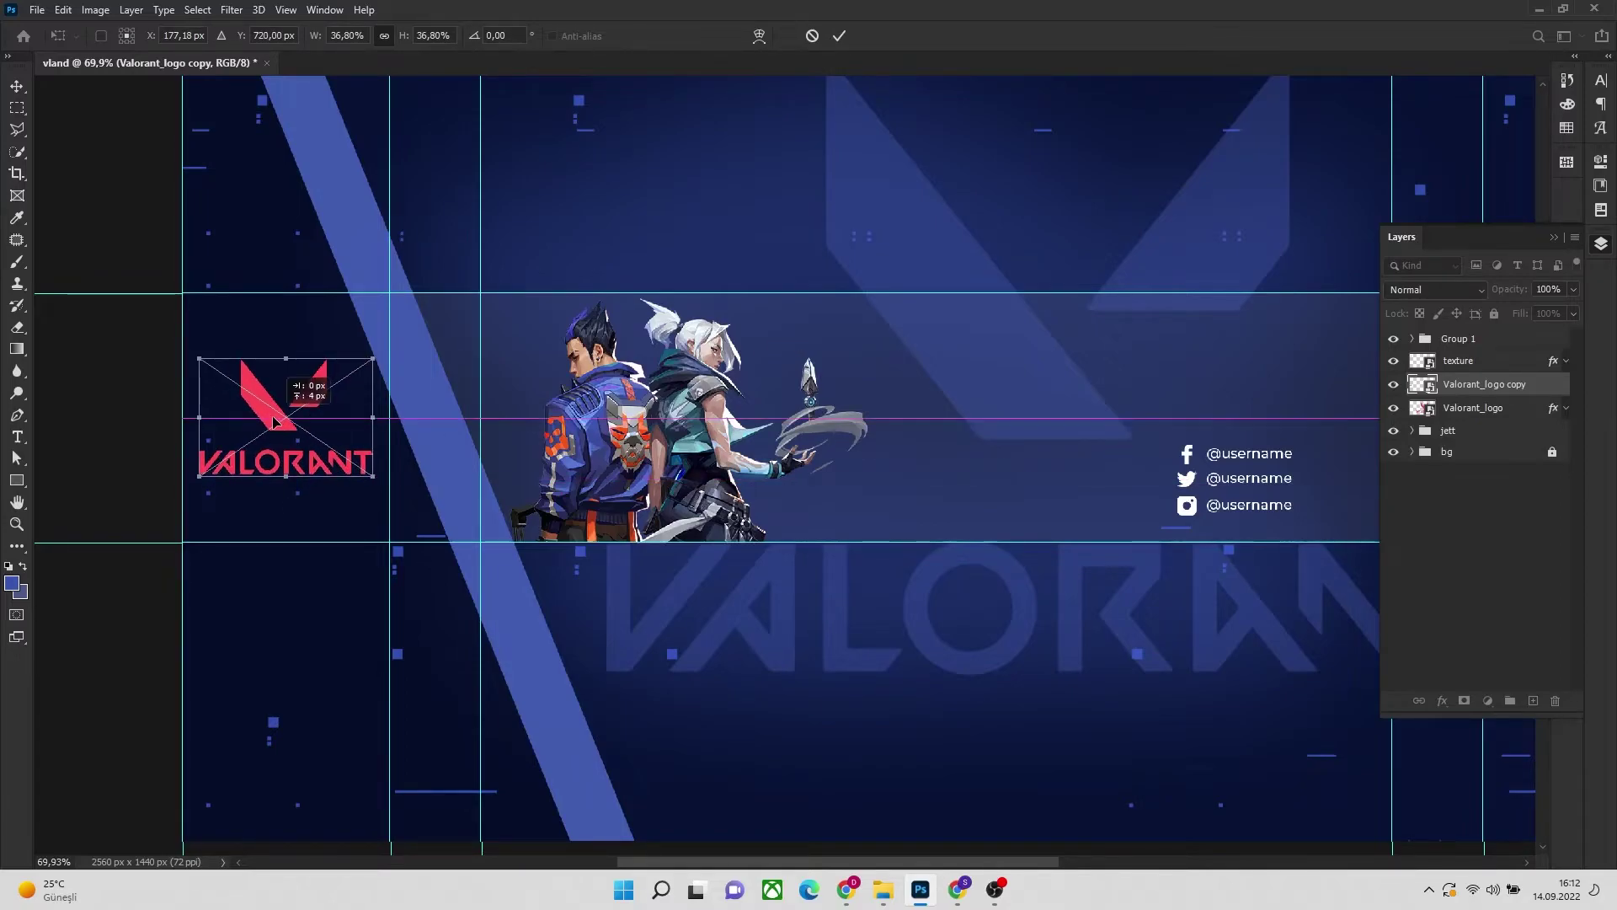
pyautogui.click(840, 35)
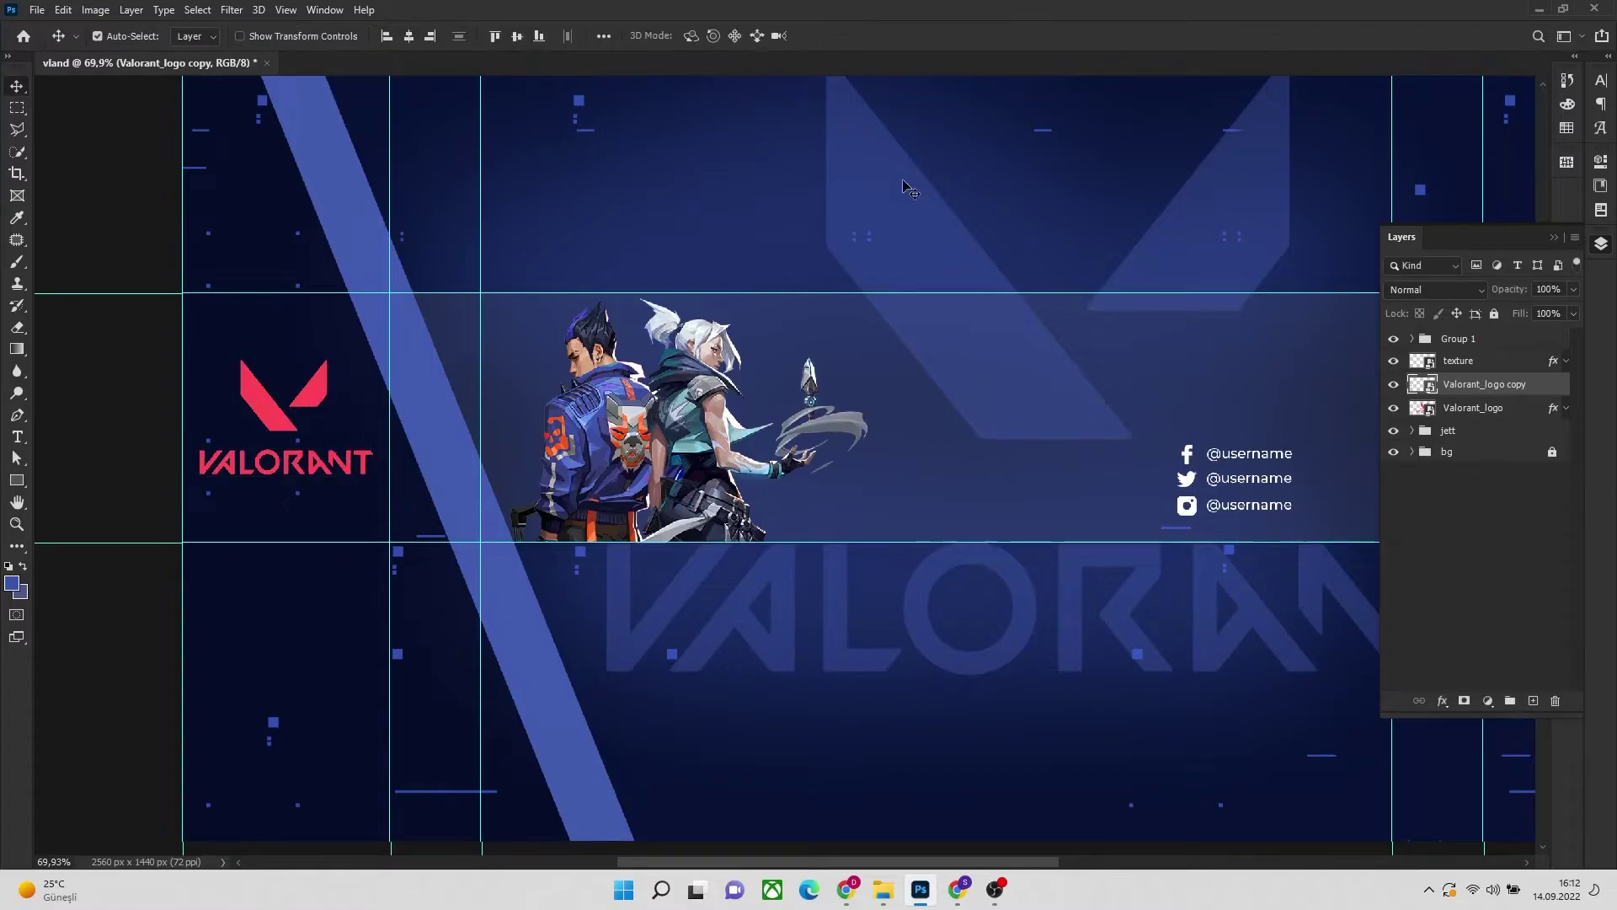
# Add a white (ffffff) Color Overlay to the Valorant_logo copy layer.
pyautogui.doubleClick(1559, 390)
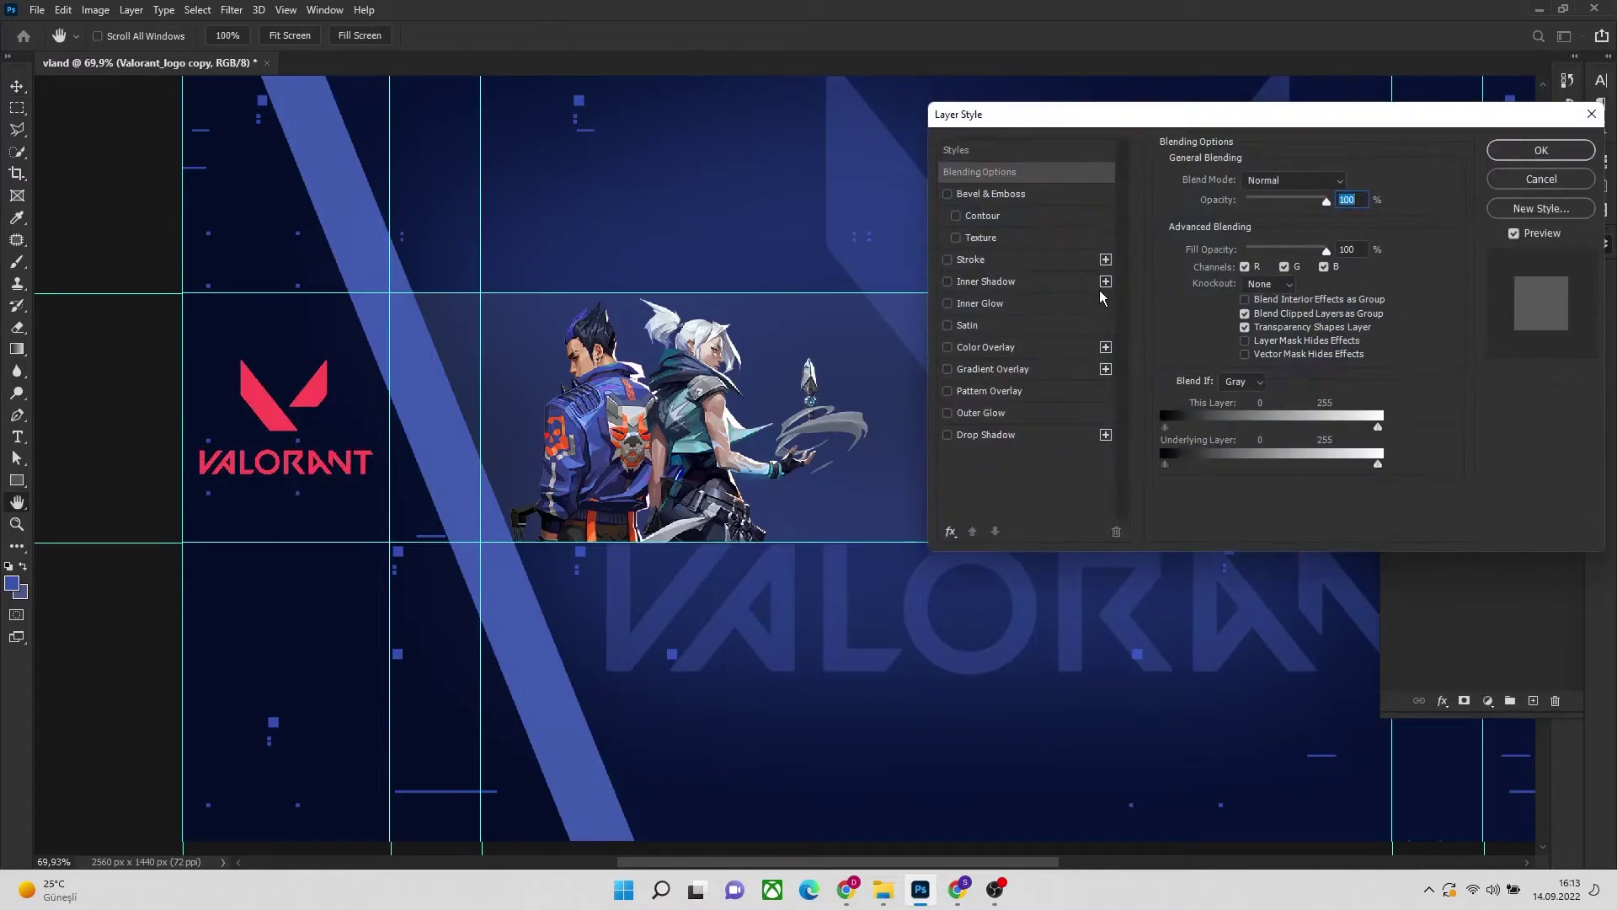
pyautogui.click(988, 348)
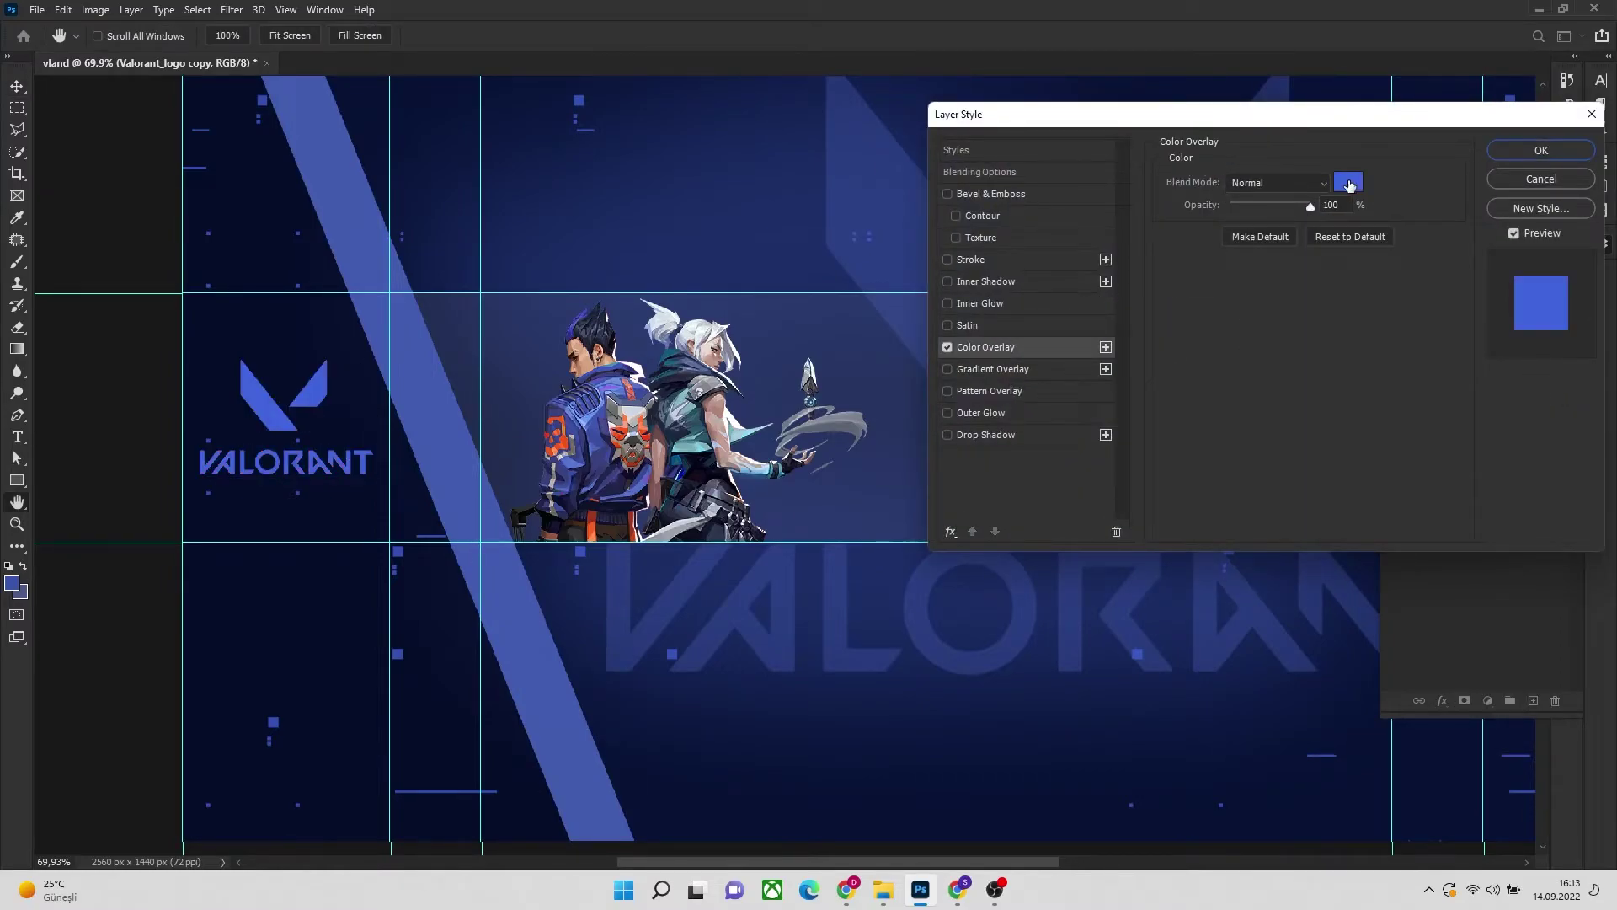
pyautogui.click(1349, 185)
pyautogui.click(927, 242)
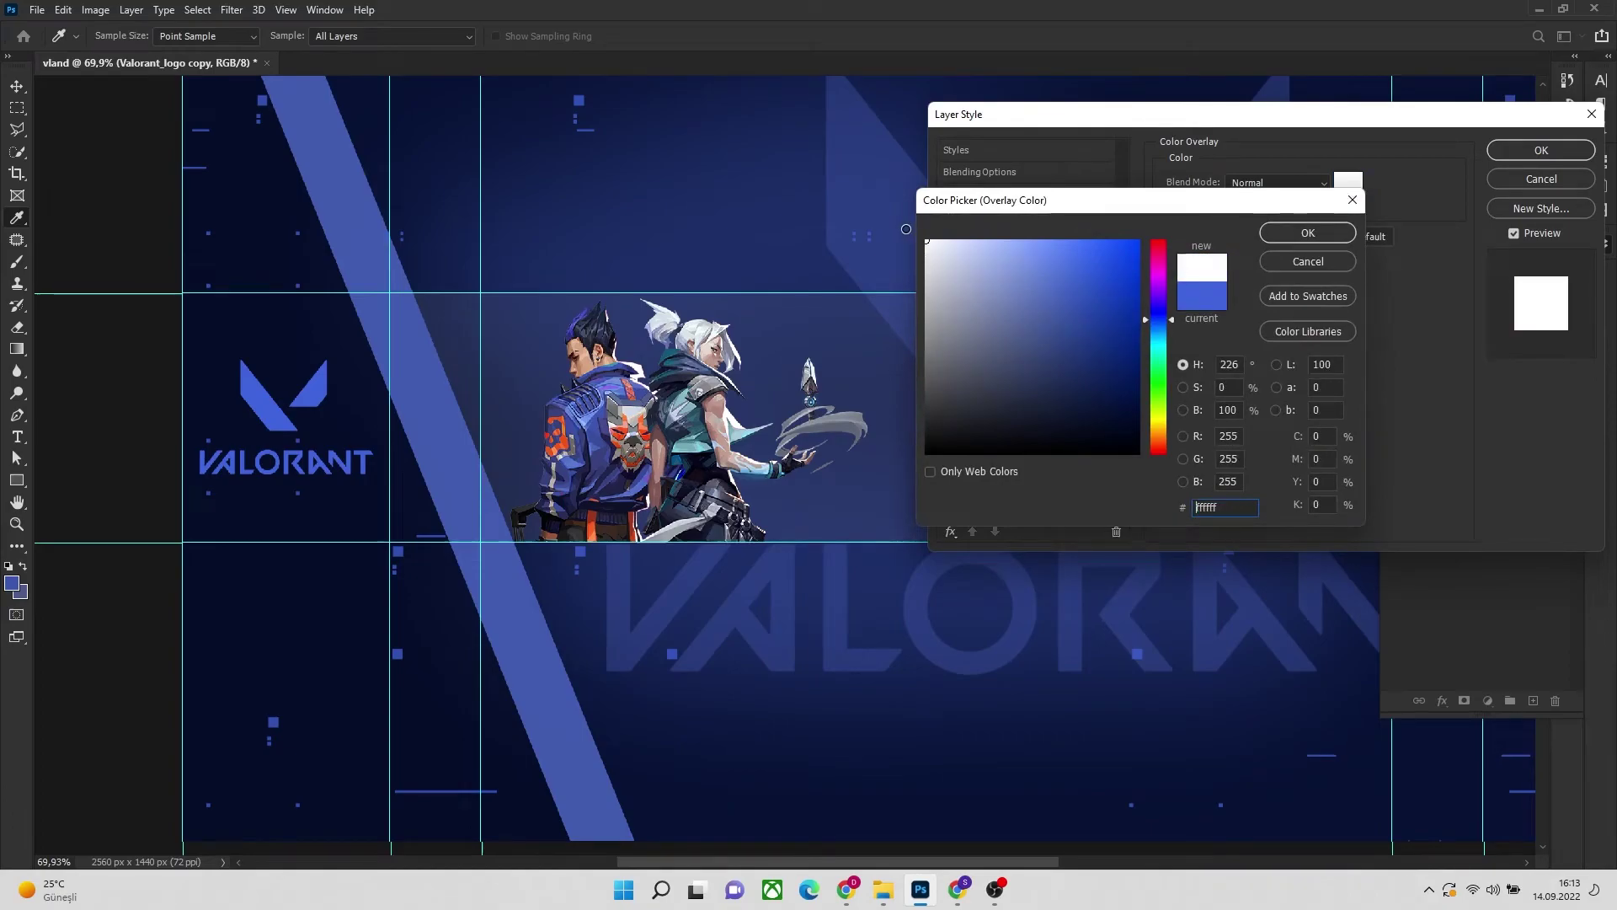
pyautogui.click(1308, 233)
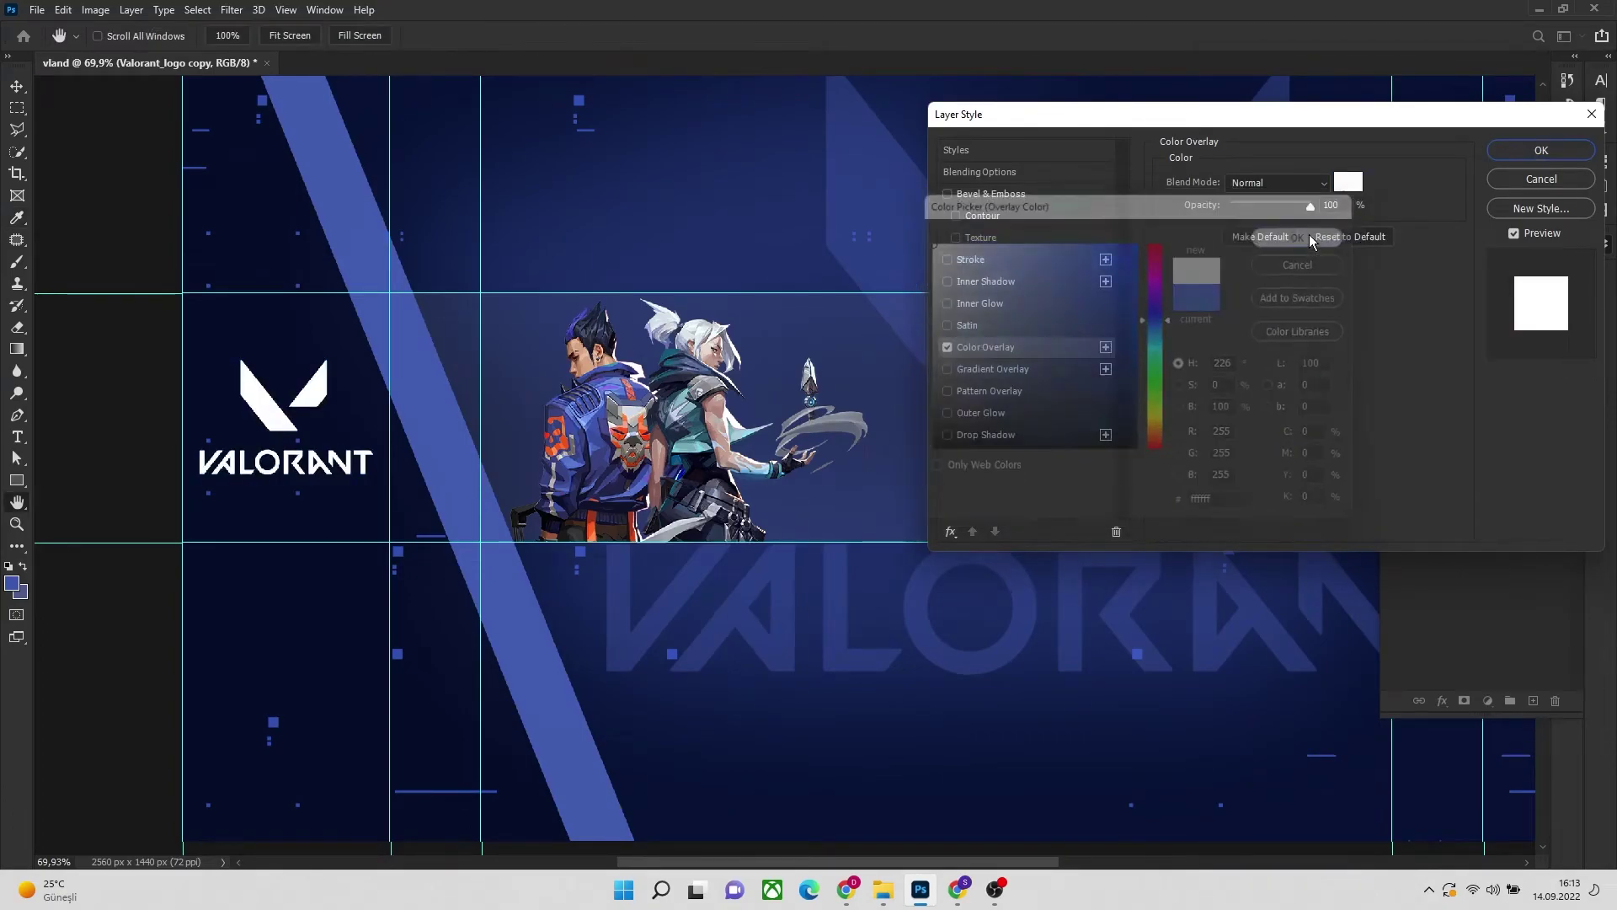
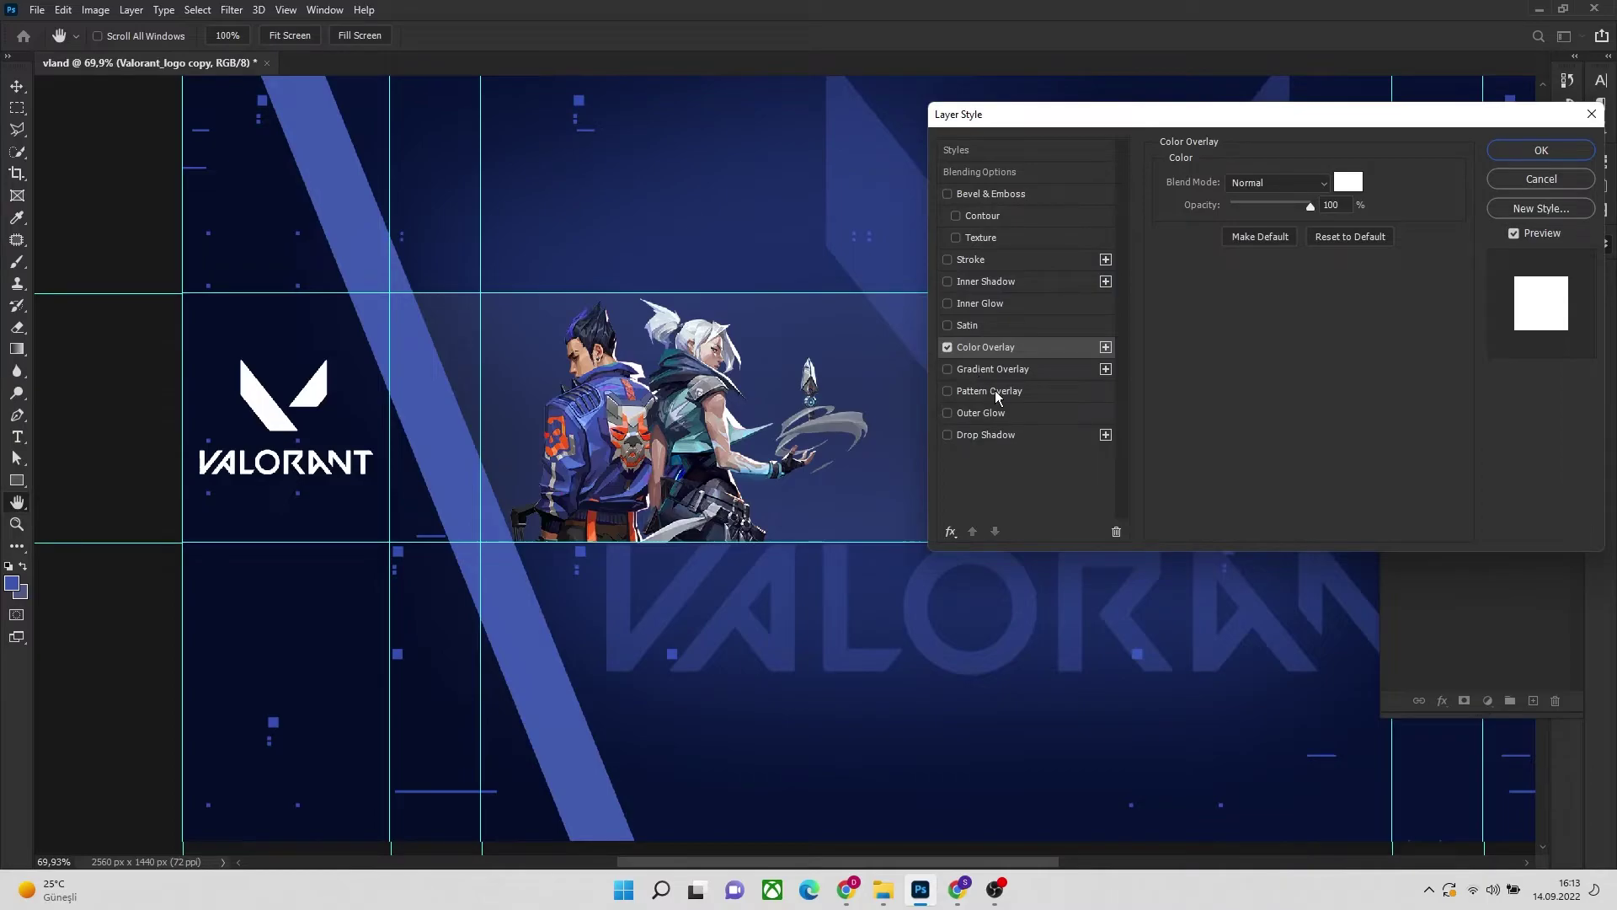
# Confirm a white, 100% opacity Color Overlay on the Valorant_logo copy layer and zoom in to check the logo.
pyautogui.click(1541, 151)
pyautogui.click(1019, 238)
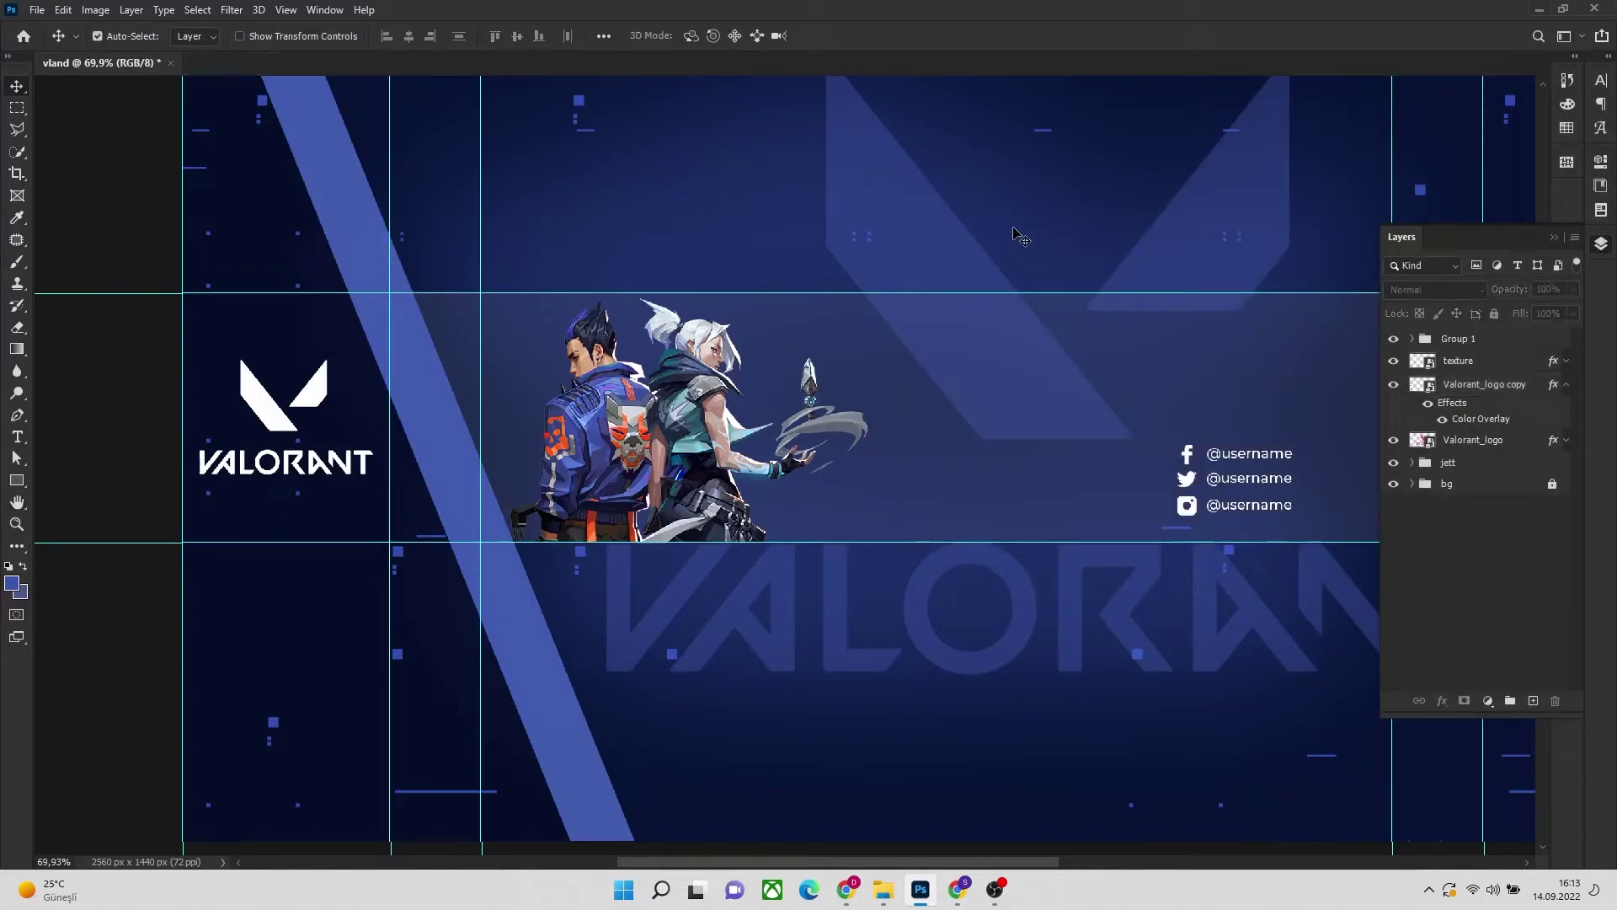
pyautogui.hotkey('ctrl', '1')
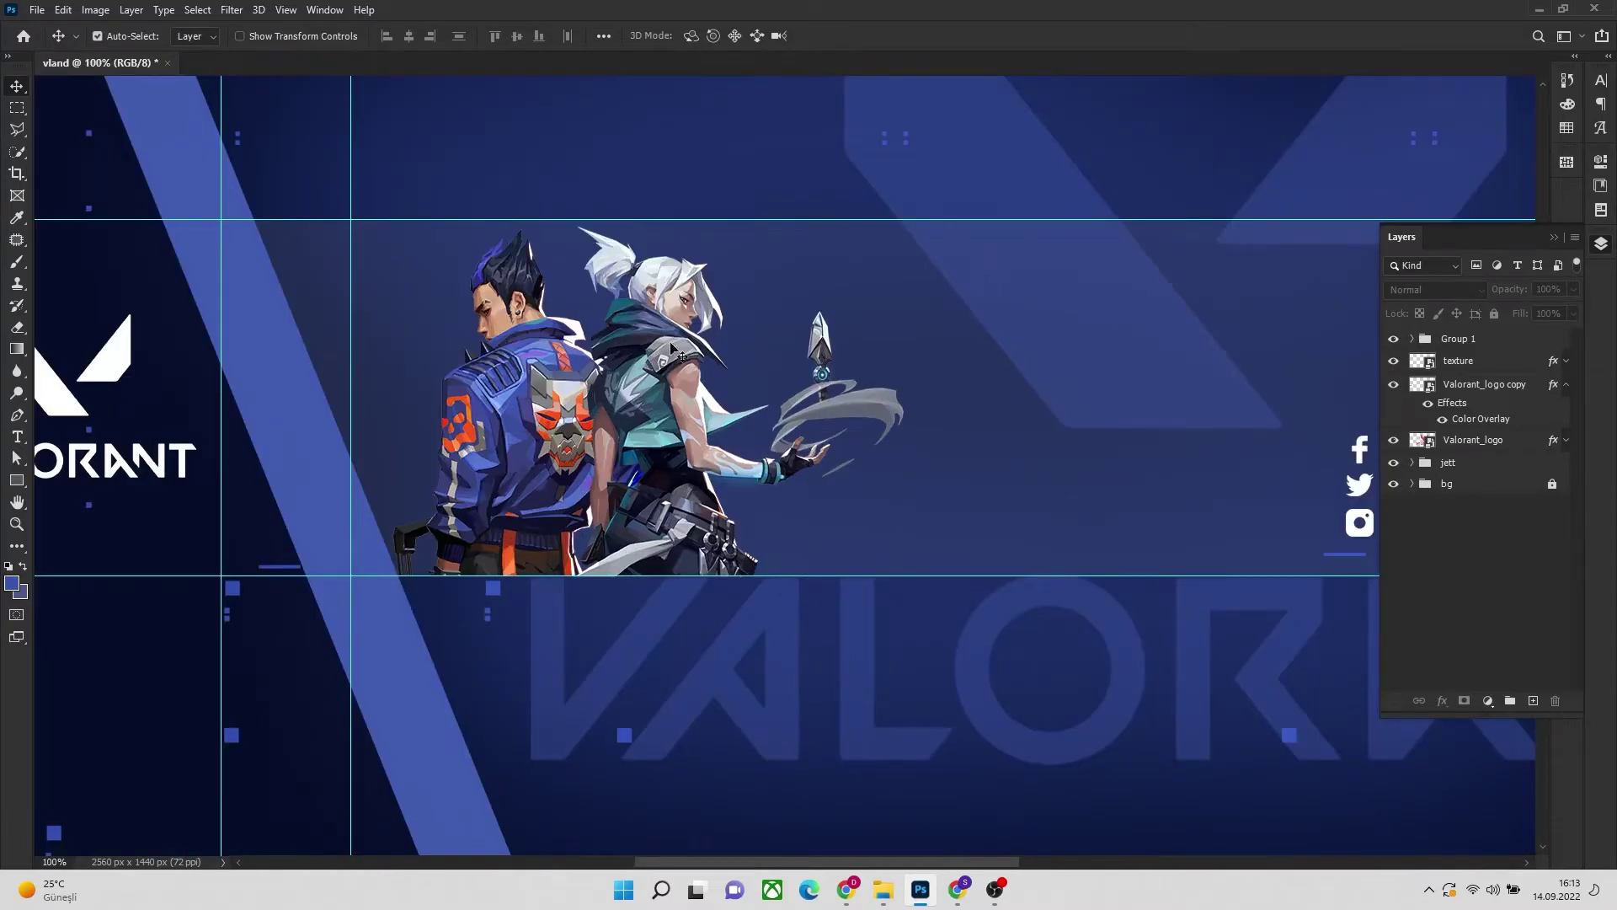
pyautogui.scroll(-1, 671, 347)
pyautogui.scroll(1, 863, 368)
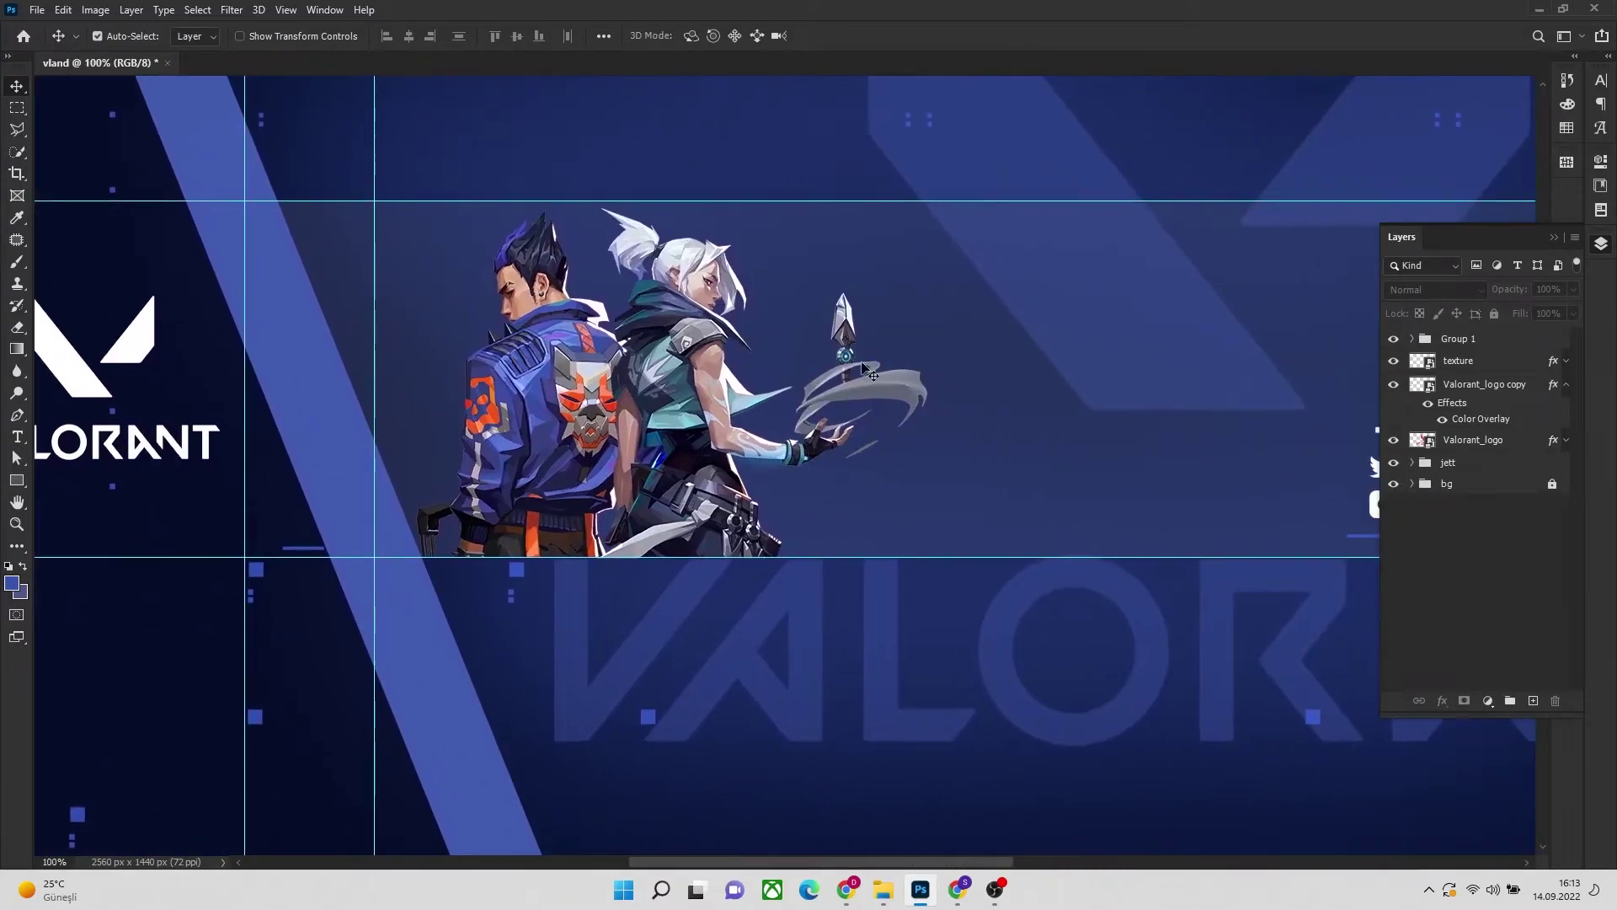
pyautogui.scroll(-3, 863, 368)
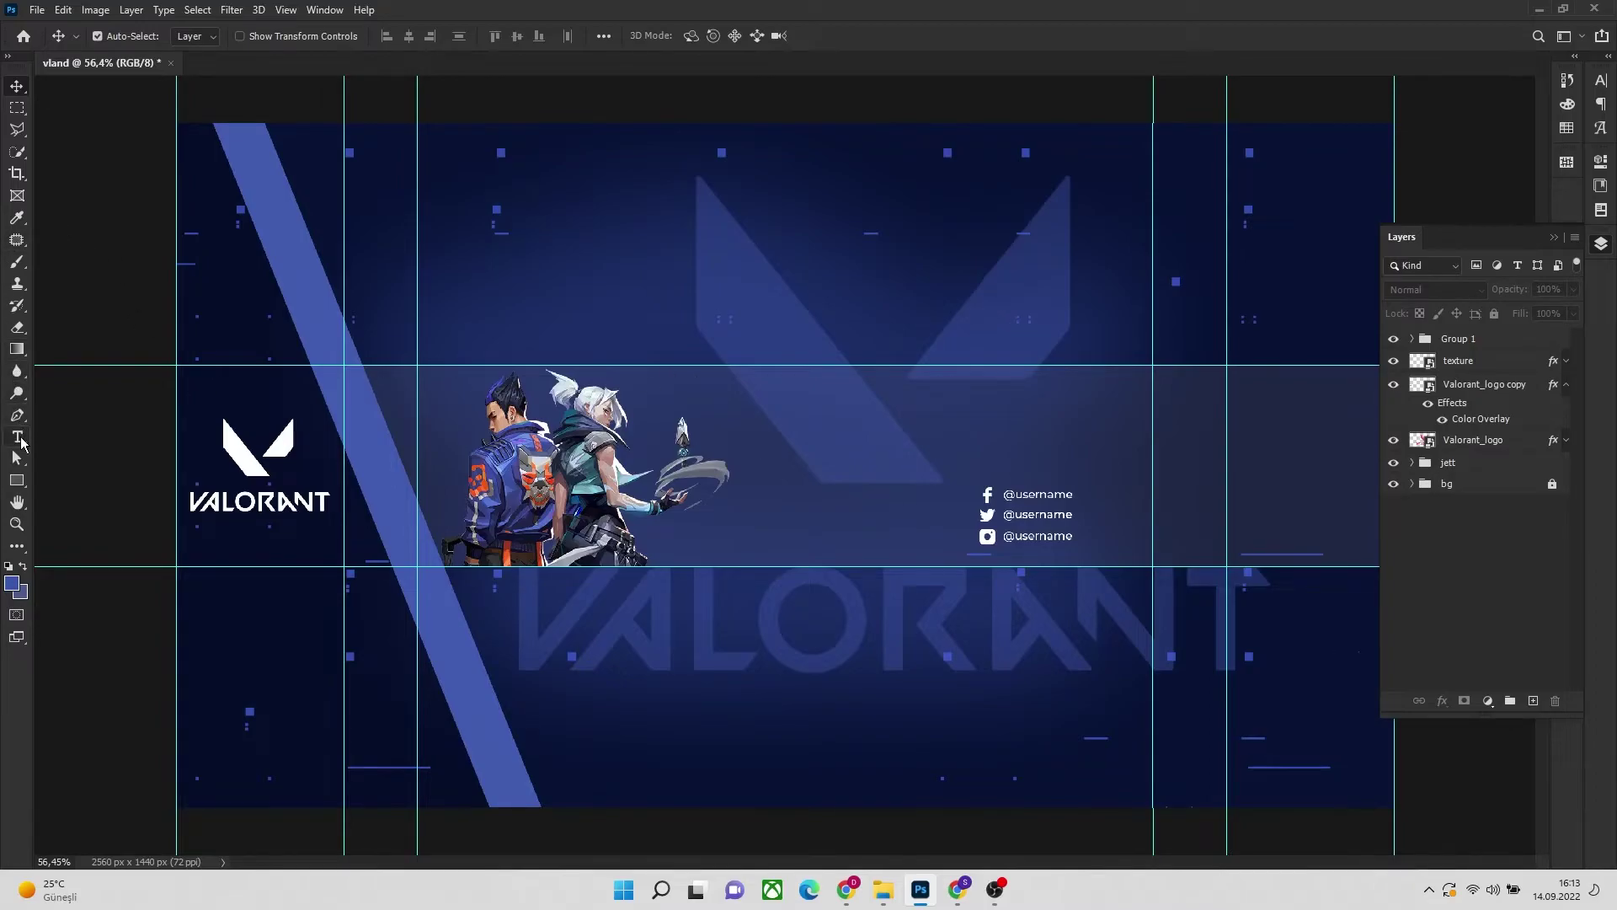
# Create a text layer above the social handles reading YOURNAME.
pyautogui.click(18, 438)
pyautogui.click(816, 410)
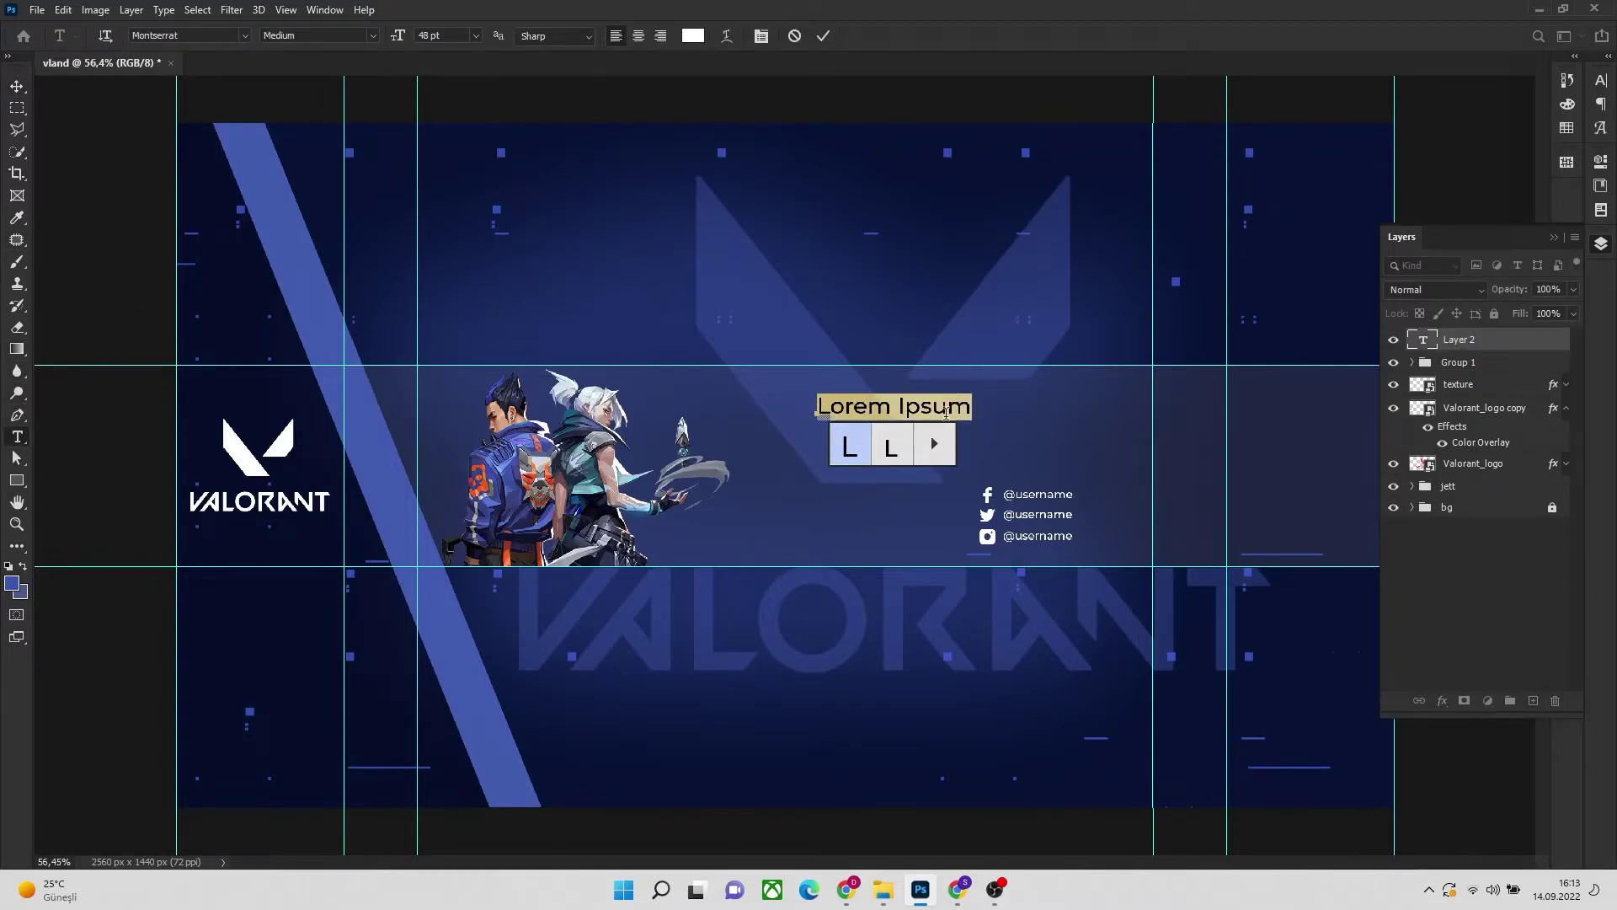
pyautogui.press('capslock')
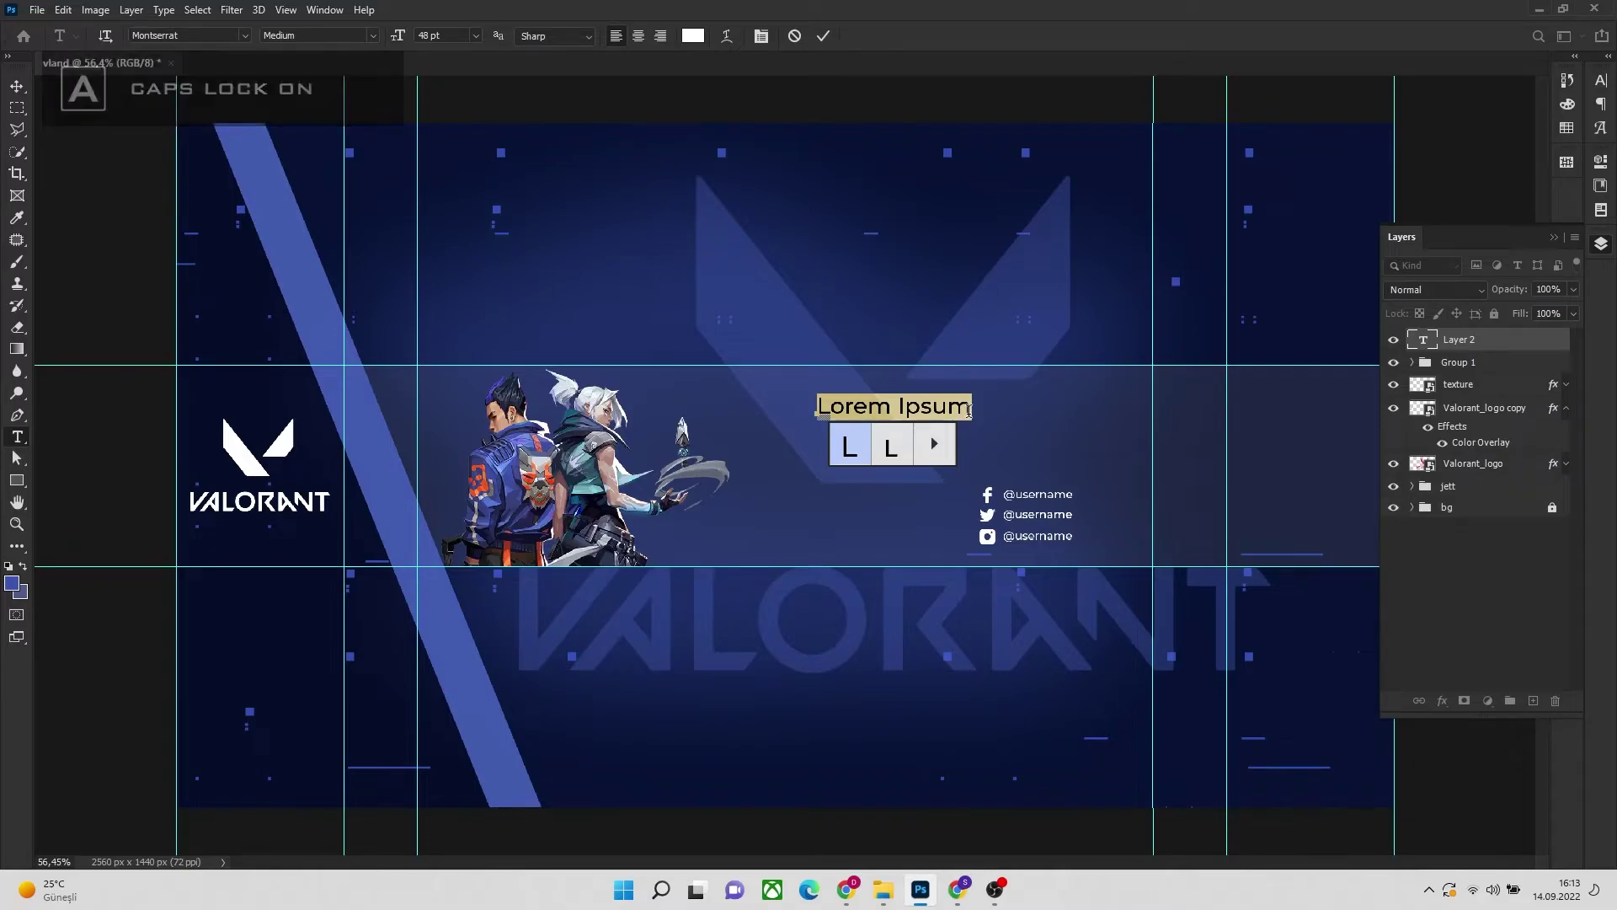
pyautogui.click(823, 38)
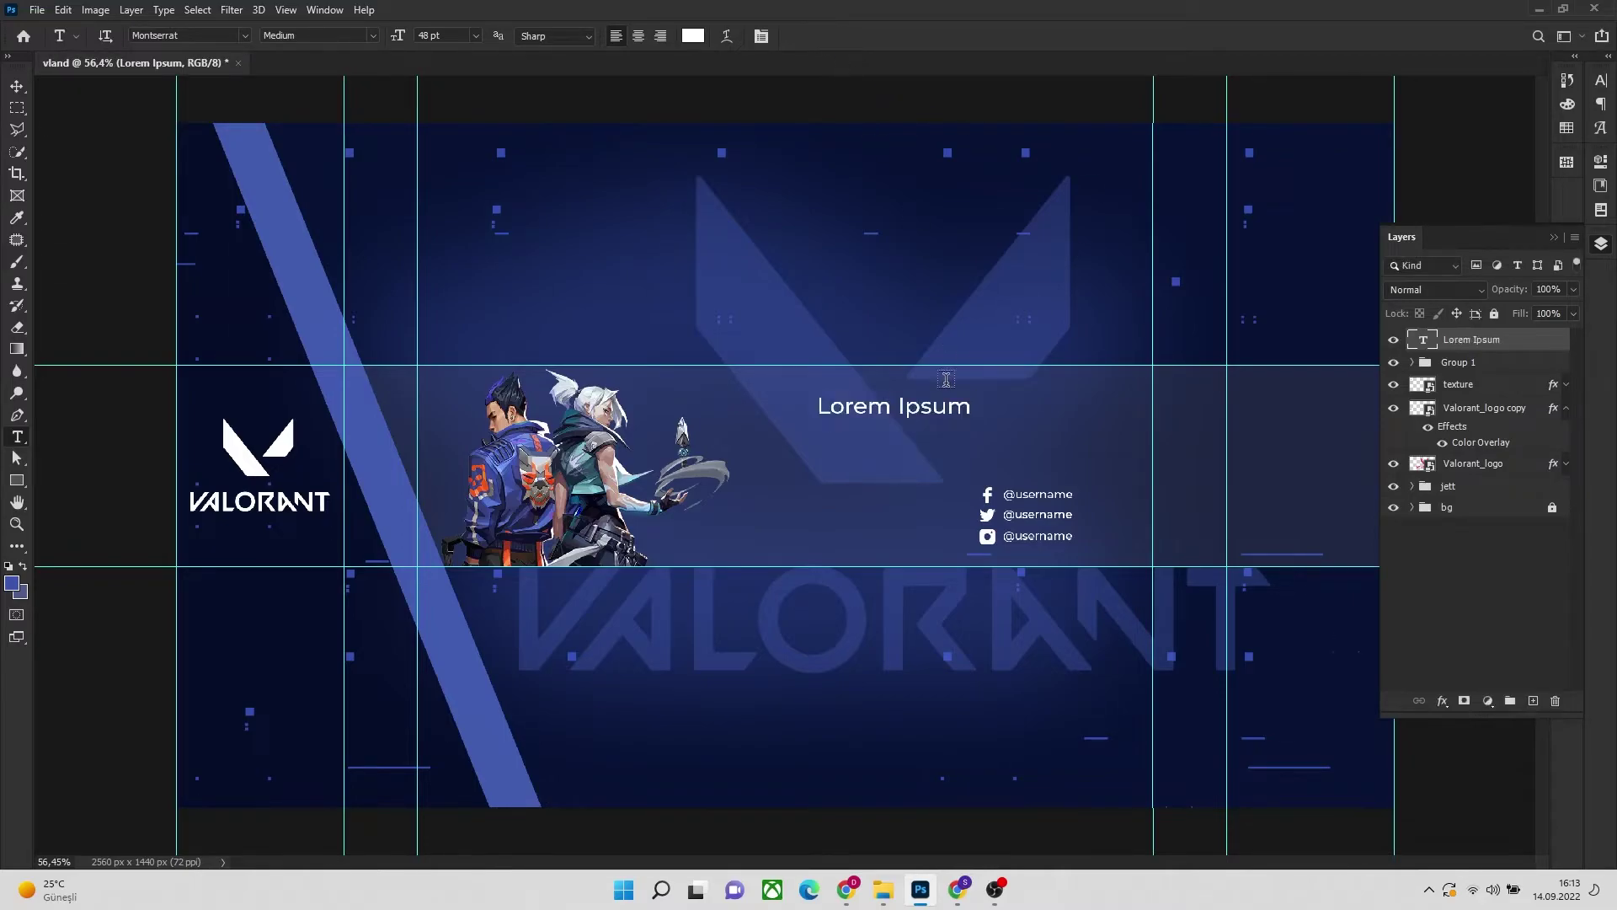
pyautogui.moveTo(819, 405); pyautogui.dragTo(1023, 412)
pyautogui.press('capslock')
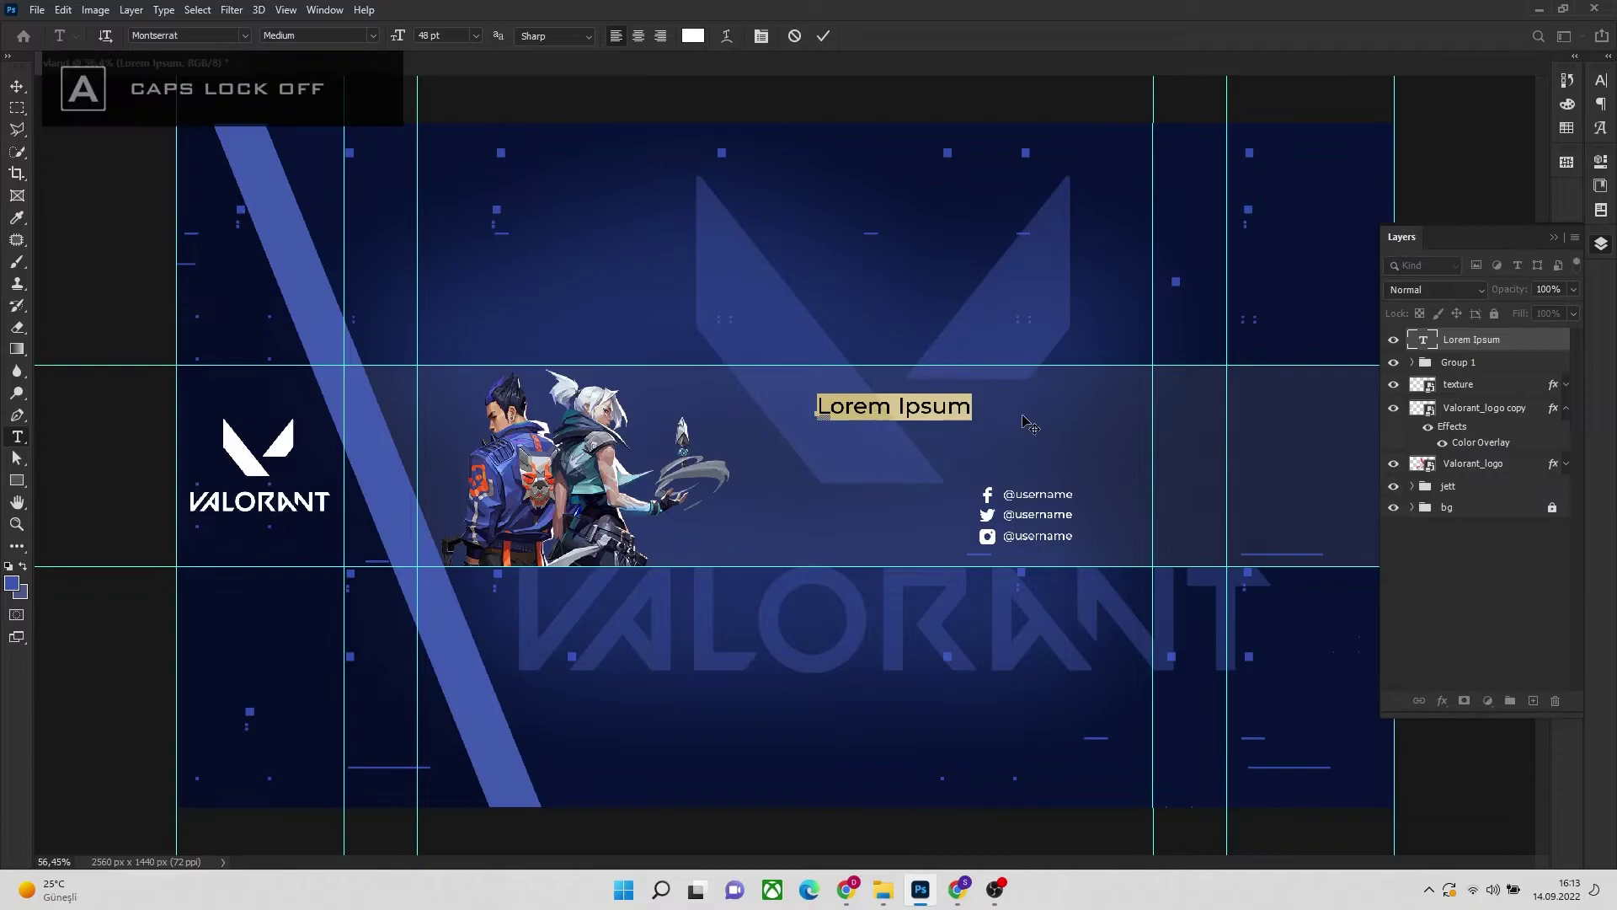
pyautogui.write('yo')
pyautogui.press('BackSpace')
pyautogui.press('BackSpace')
pyautogui.press('capslock')
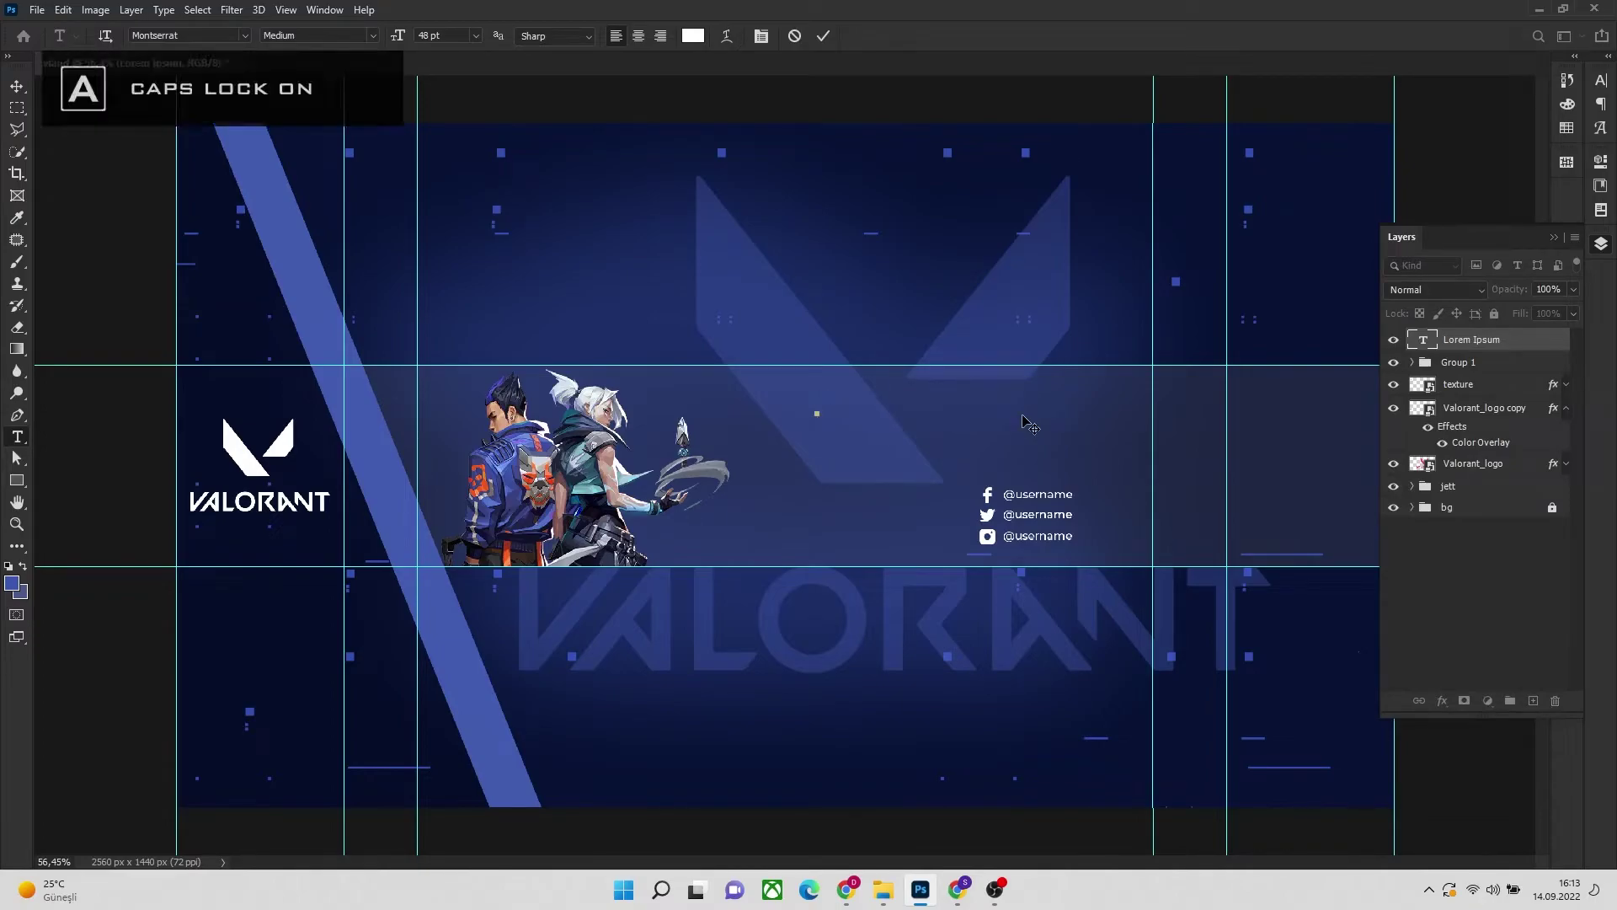
pyautogui.write('YOURNAME')
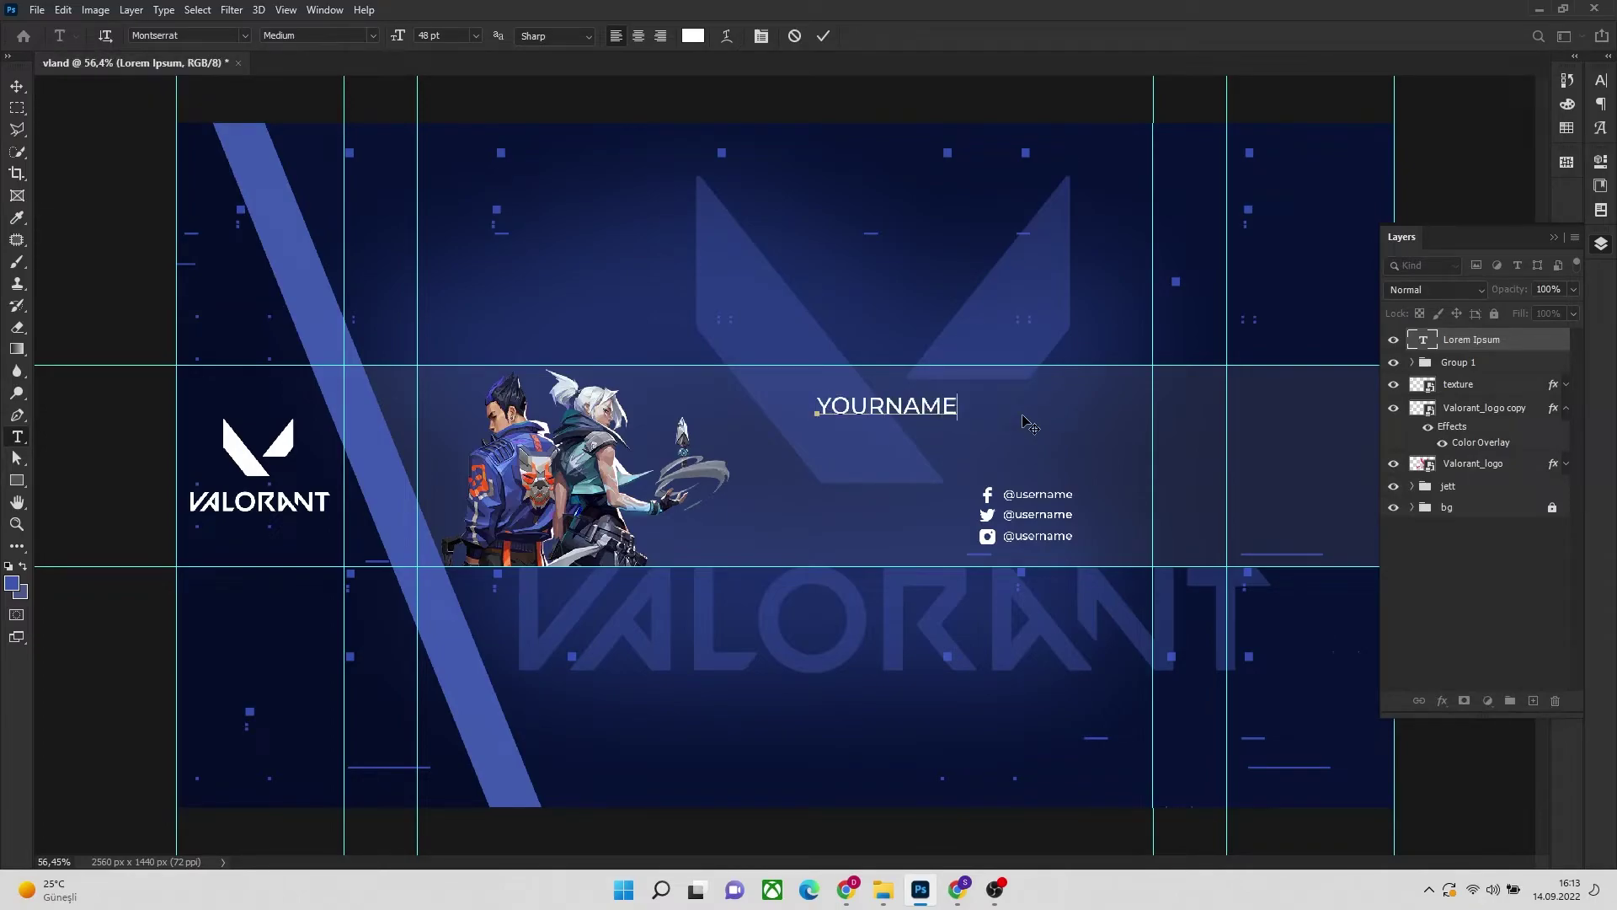
# Style the YOURNAME title as Montserrat ExtraBold at 113 pt.
pyautogui.doubleClick(820, 405)
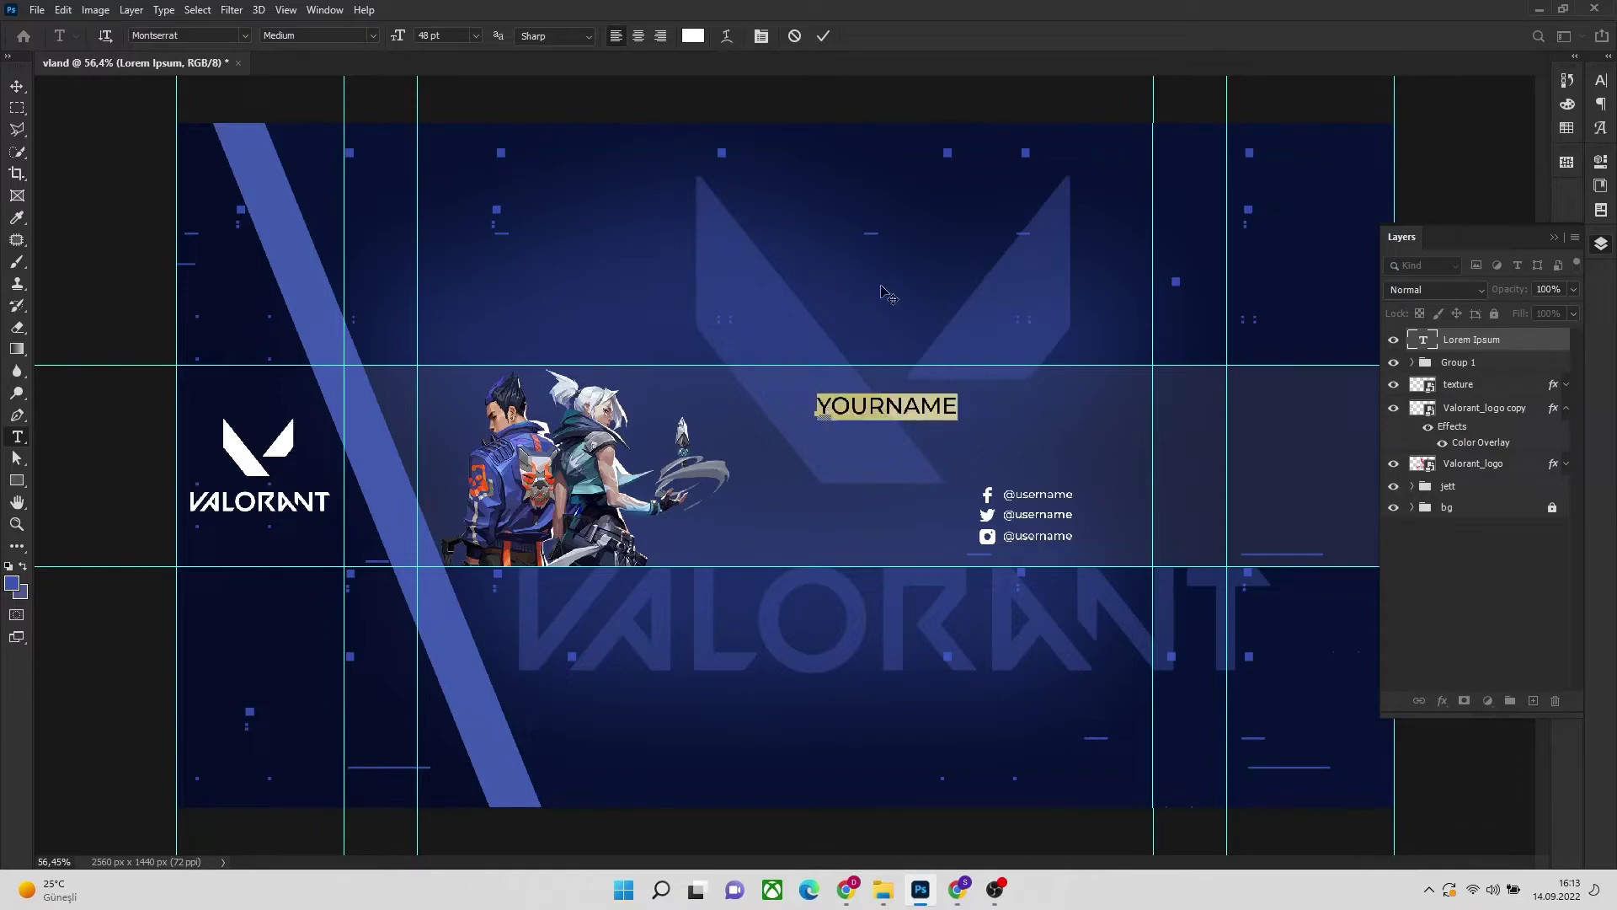
pyautogui.click(370, 35)
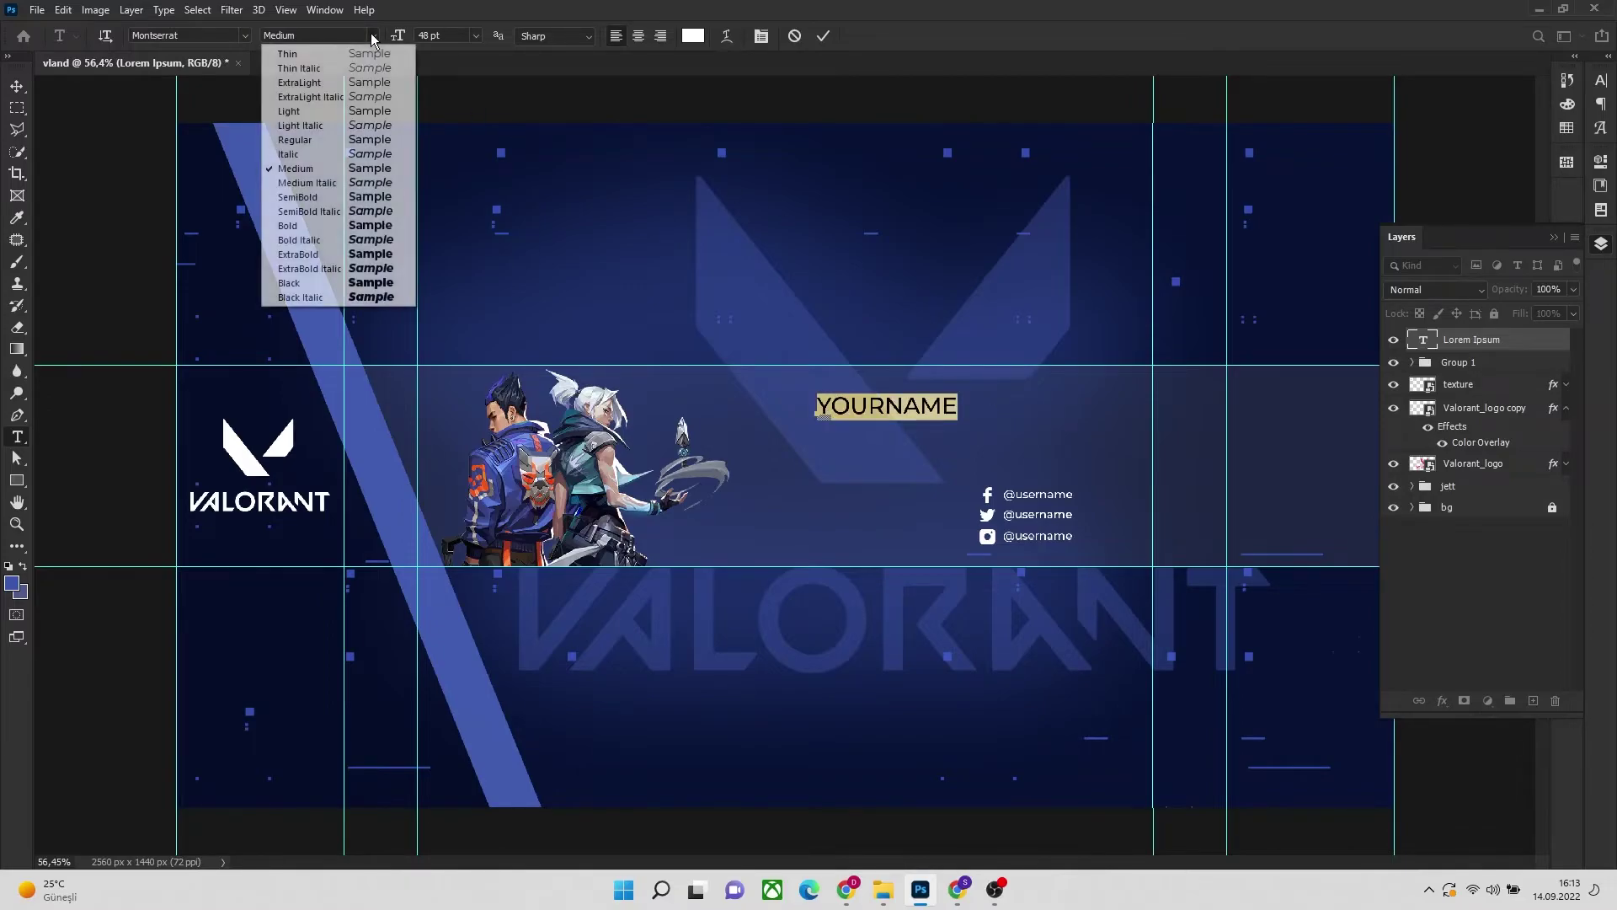
pyautogui.click(327, 254)
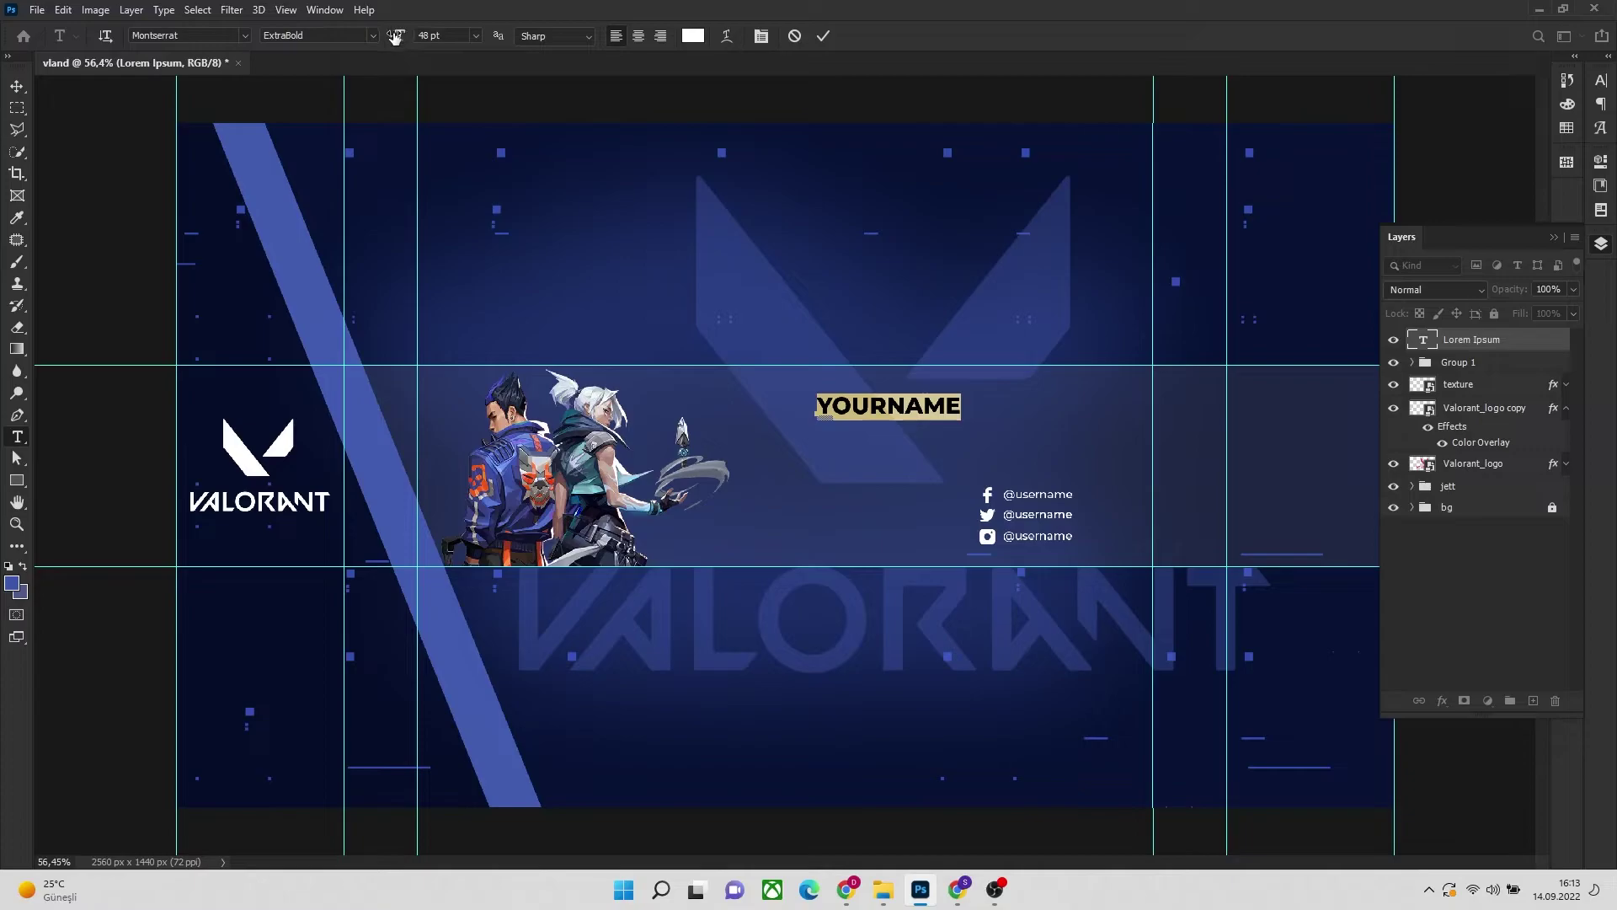
pyautogui.moveTo(395, 37); pyautogui.dragTo(449, 36)
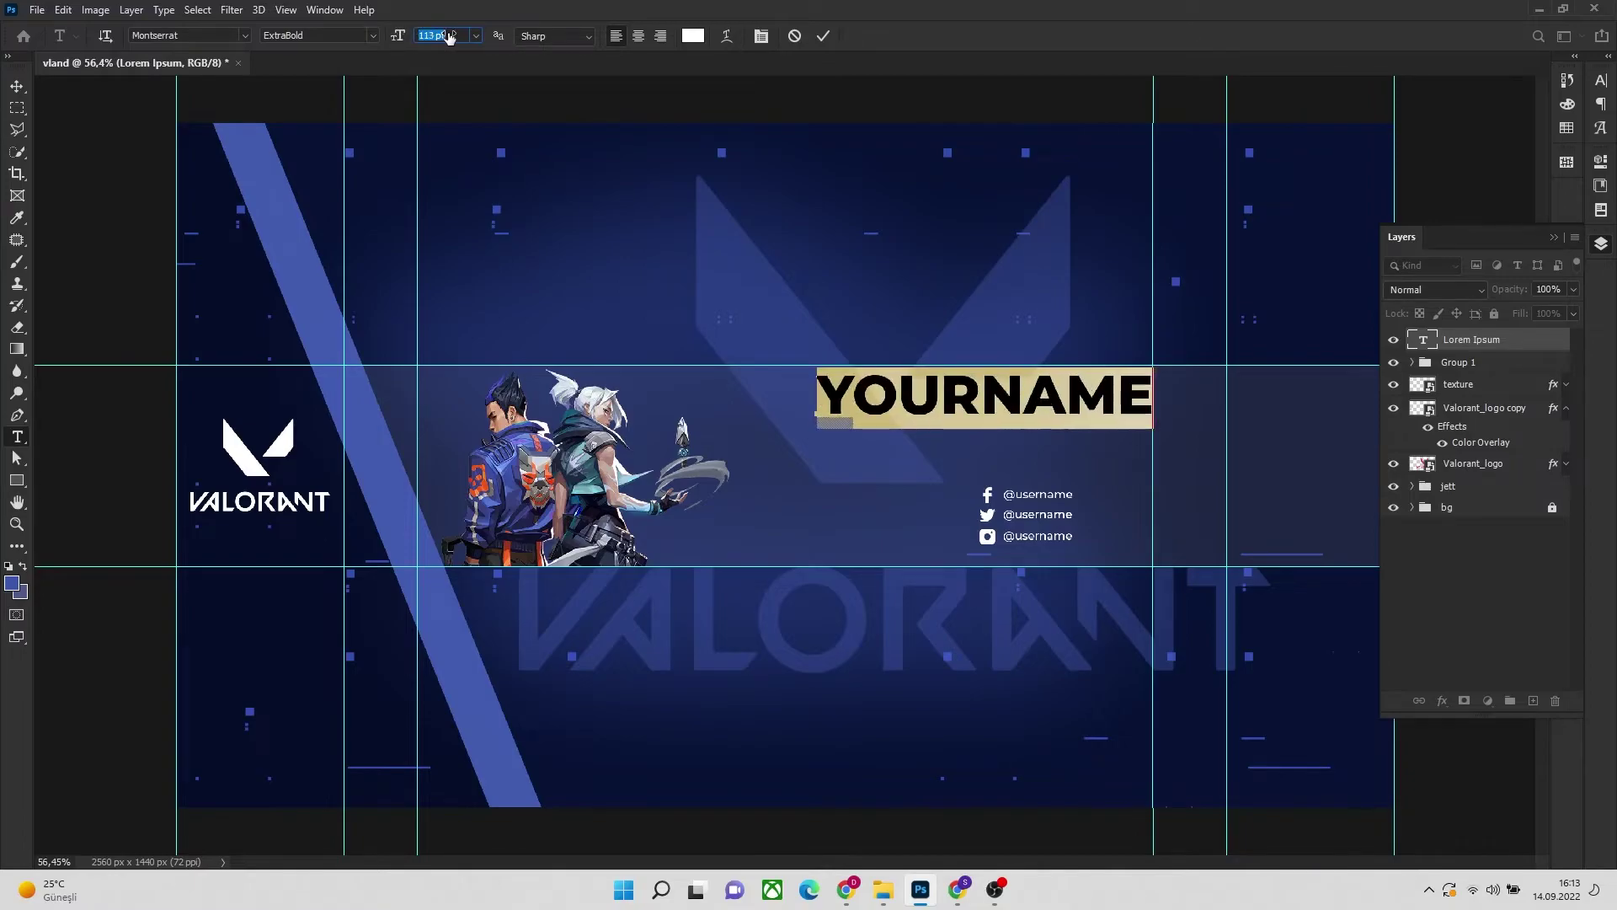
pyautogui.click(823, 35)
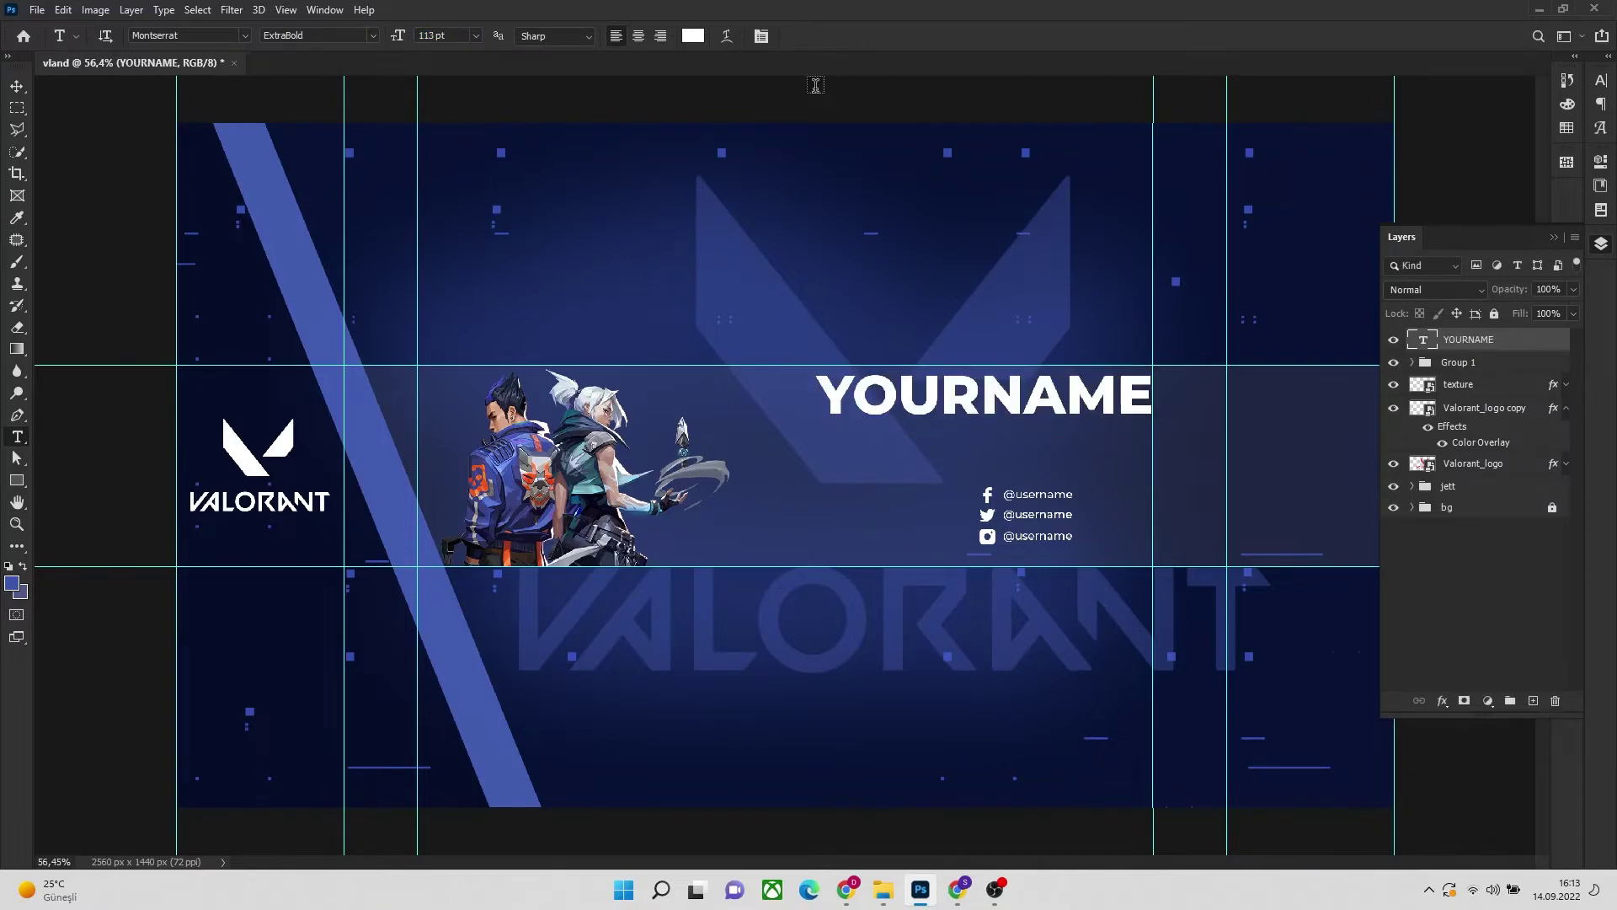
pyautogui.click(16, 85)
# Place YOURNAME beside the characters and move the handles group under its right edge.
pyautogui.moveTo(929, 402); pyautogui.dragTo(871, 446)
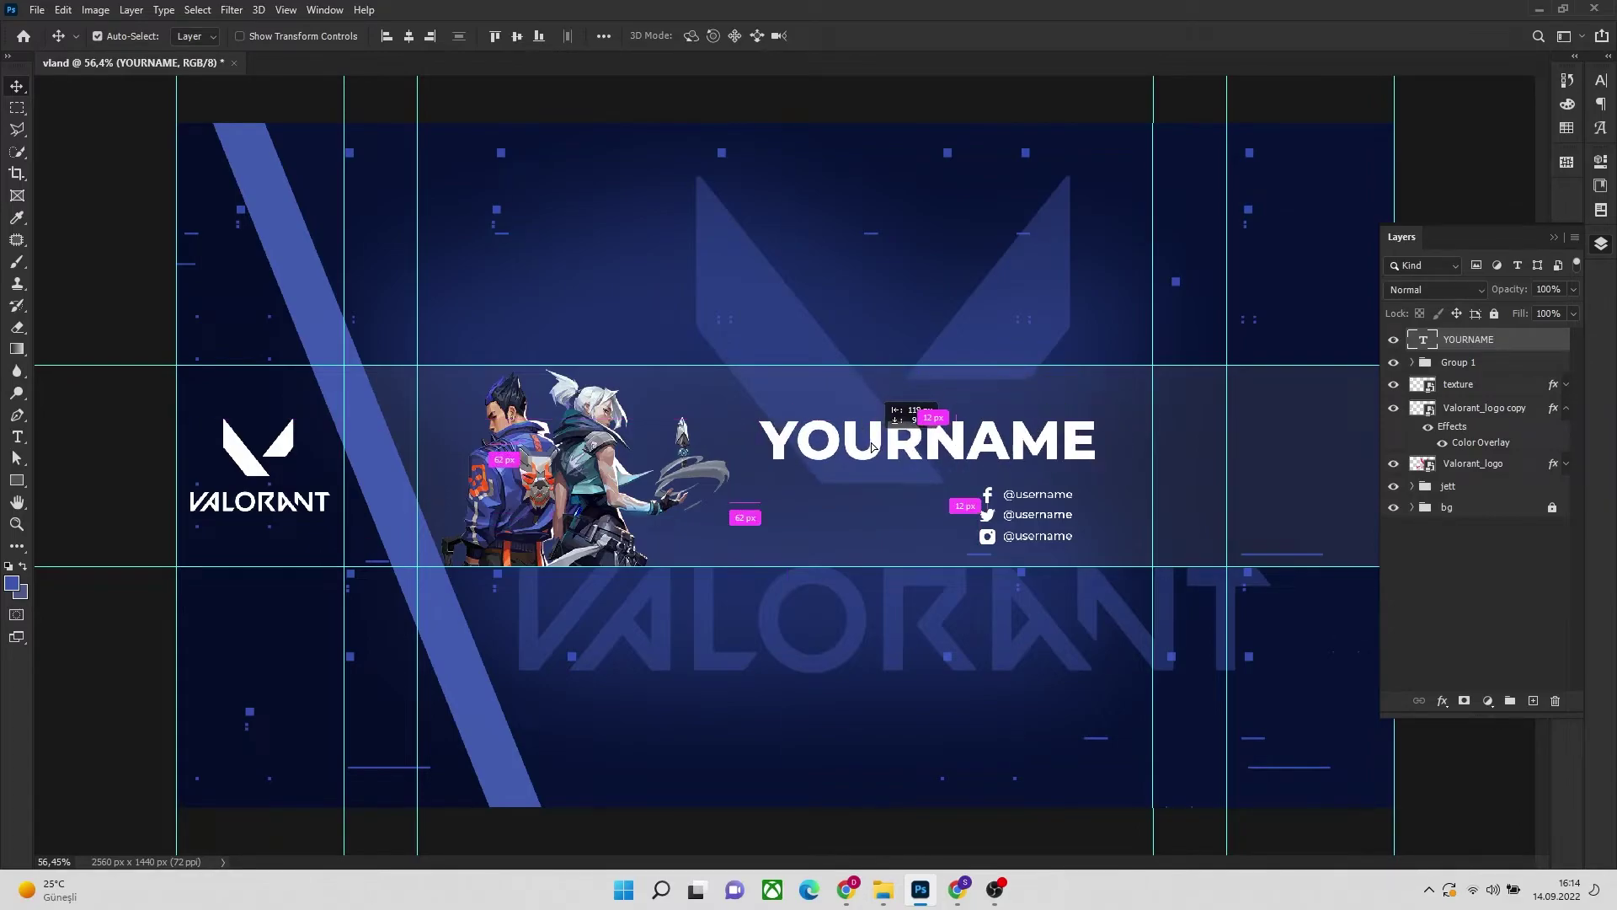
pyautogui.moveTo(871, 446); pyautogui.dragTo(894, 446)
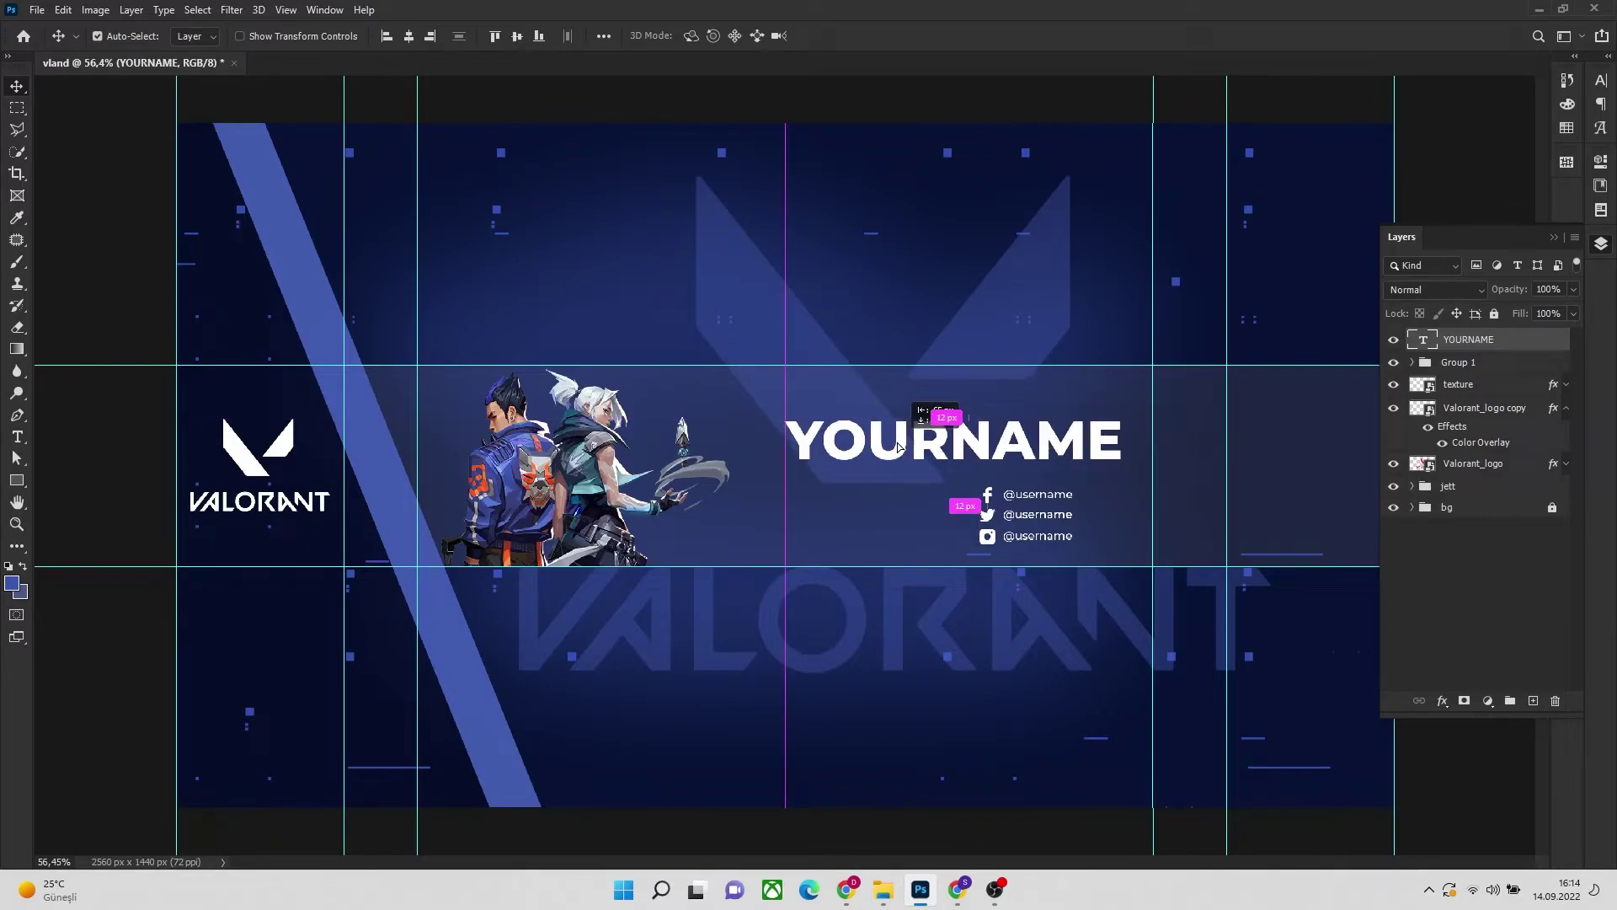
pyautogui.moveTo(896, 446); pyautogui.dragTo(906, 446)
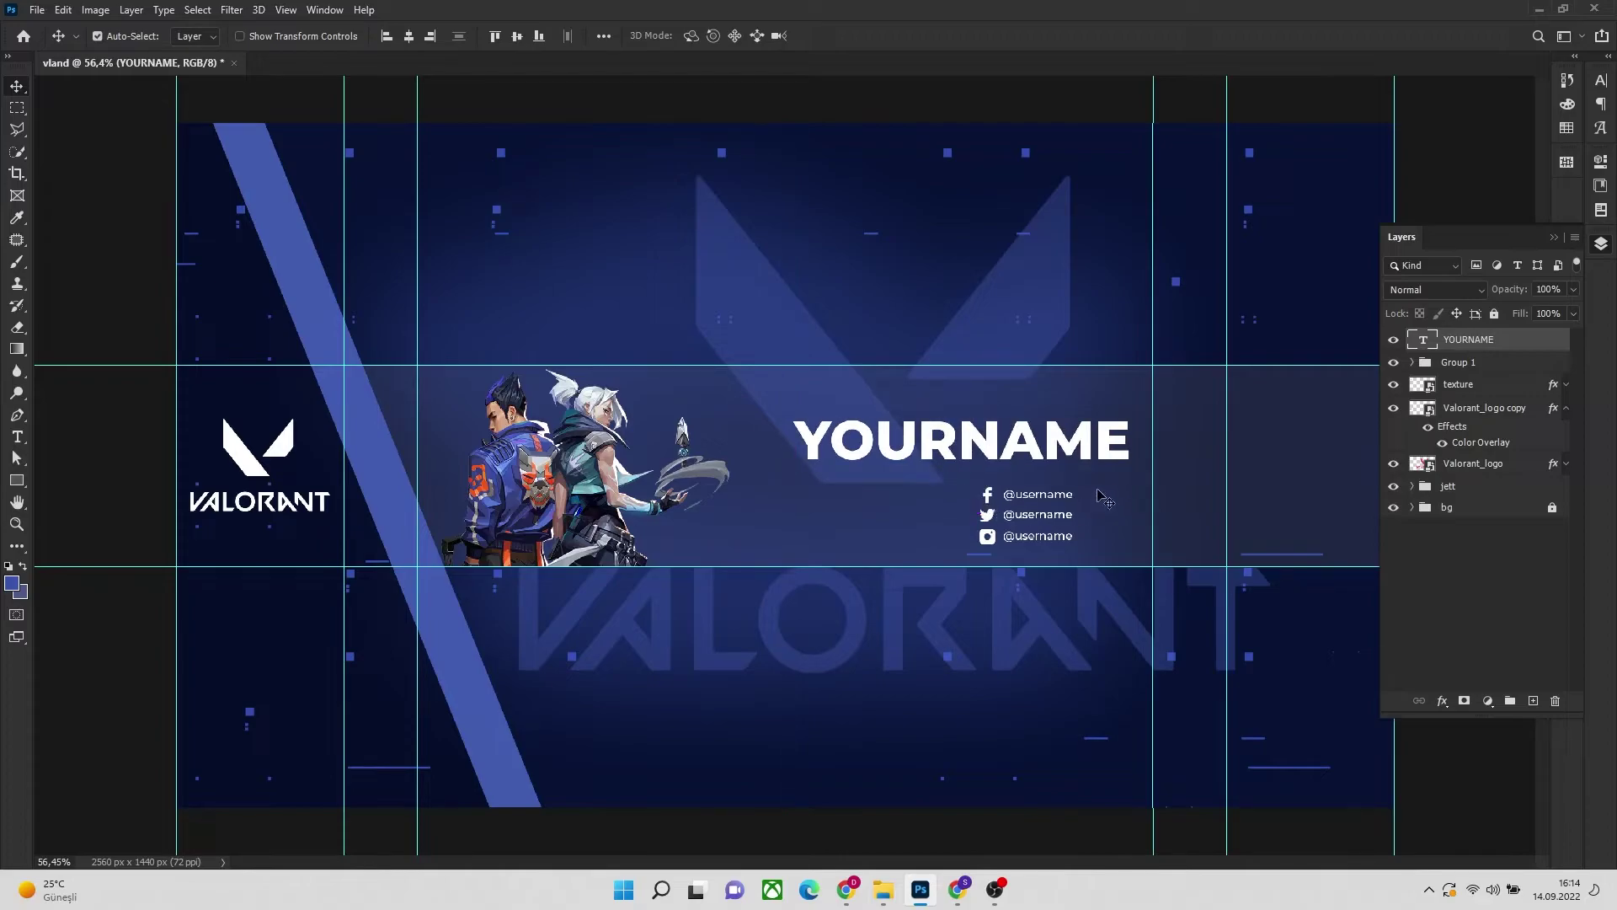
pyautogui.click(1462, 362)
pyautogui.moveTo(1044, 500); pyautogui.dragTo(1081, 501)
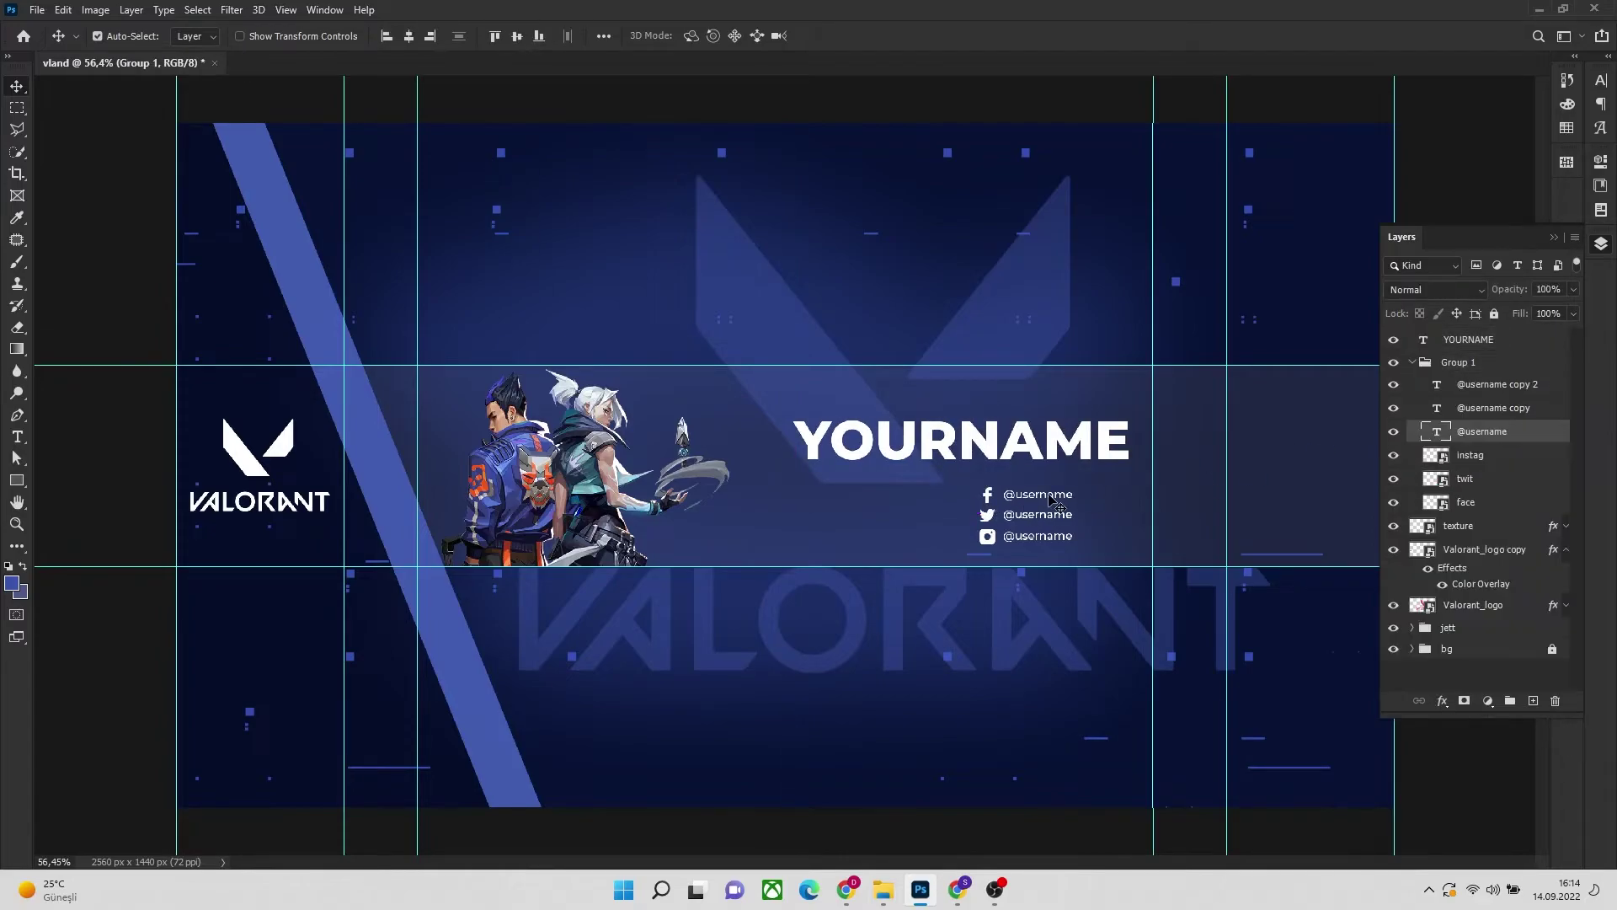
pyautogui.hotkey('ctrl', 'z')
pyautogui.click(1412, 362)
pyautogui.click(1466, 362)
pyautogui.hotkey('ctrl', 't')
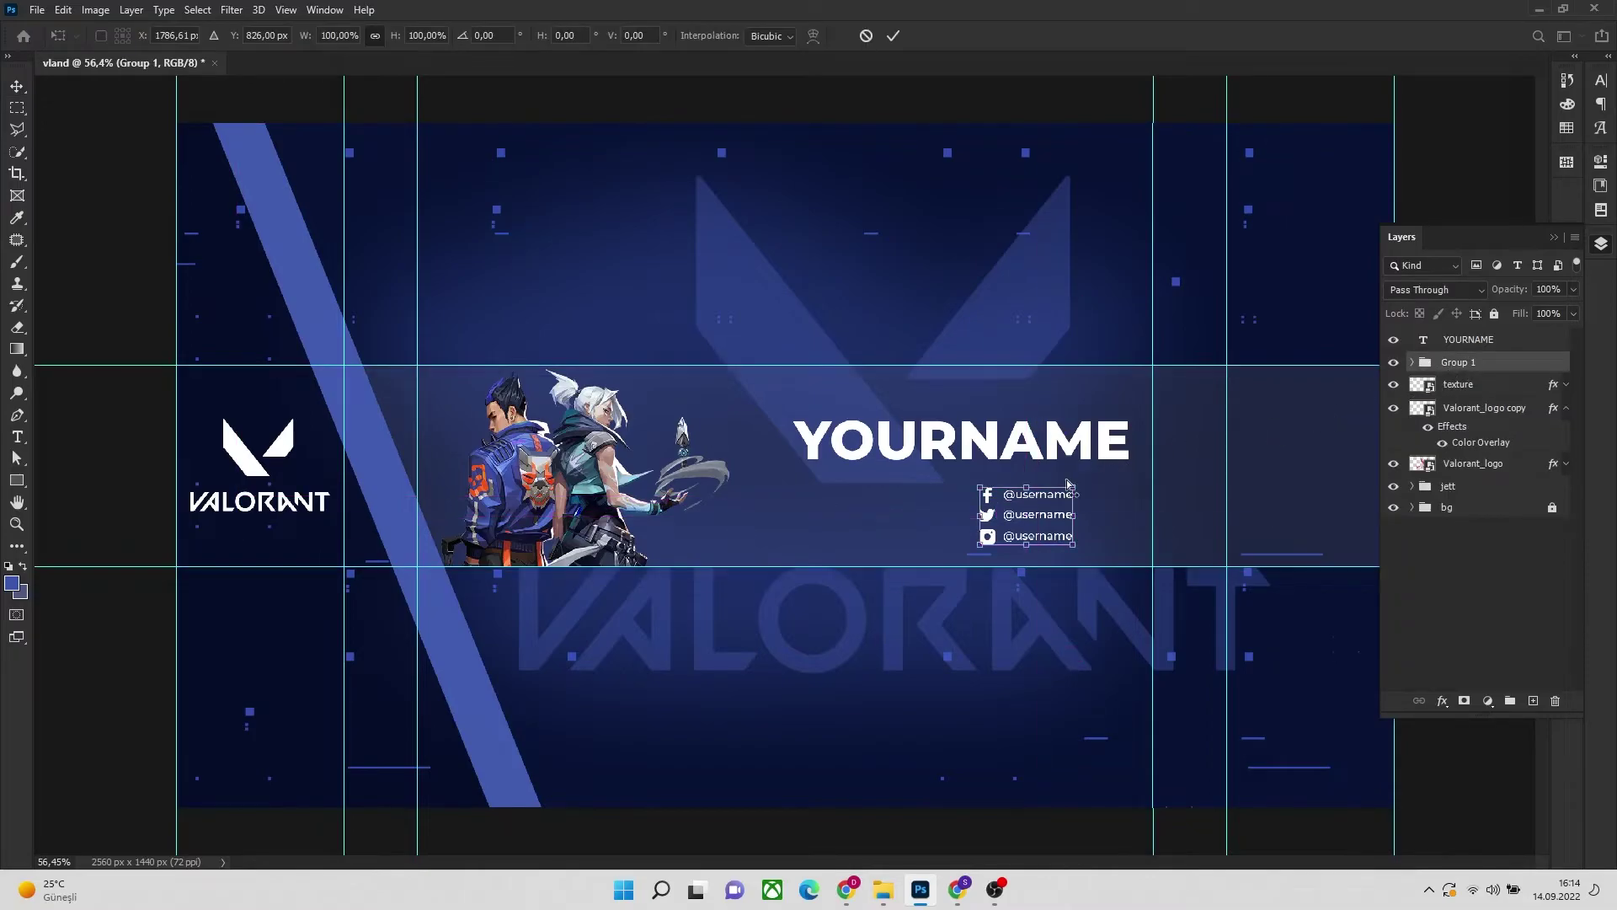
pyautogui.moveTo(1050, 498); pyautogui.dragTo(1100, 503)
pyautogui.click(893, 36)
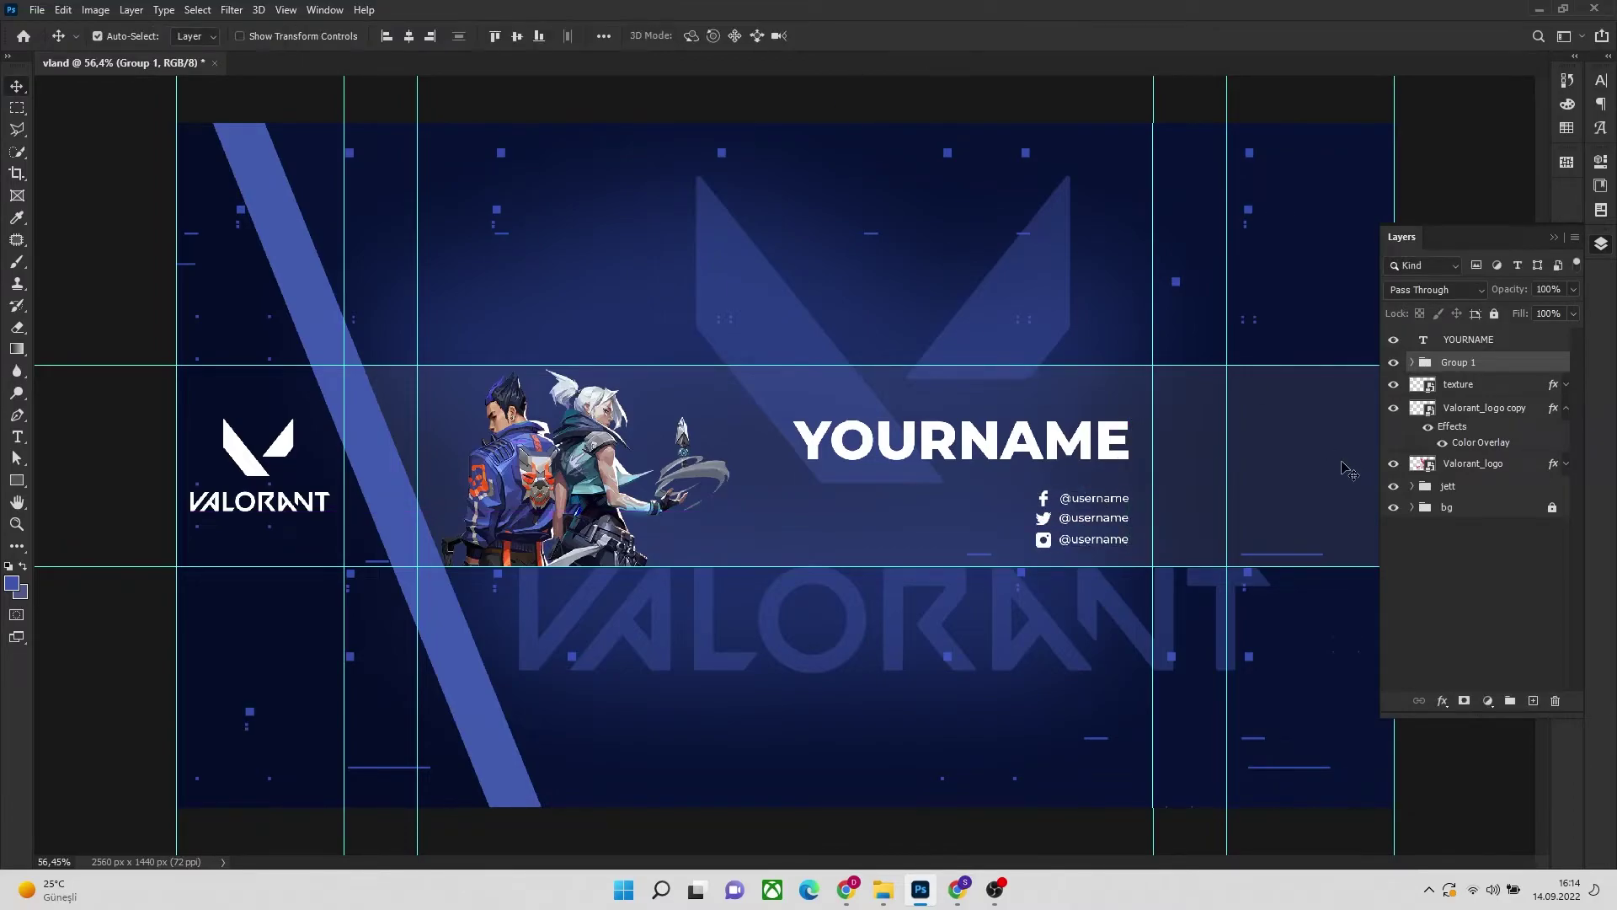
# Nudge the title and handles together slightly left and upward.
pyautogui.keyDown('shift'); pyautogui.click(1484, 340); pyautogui.keyUp('shift')
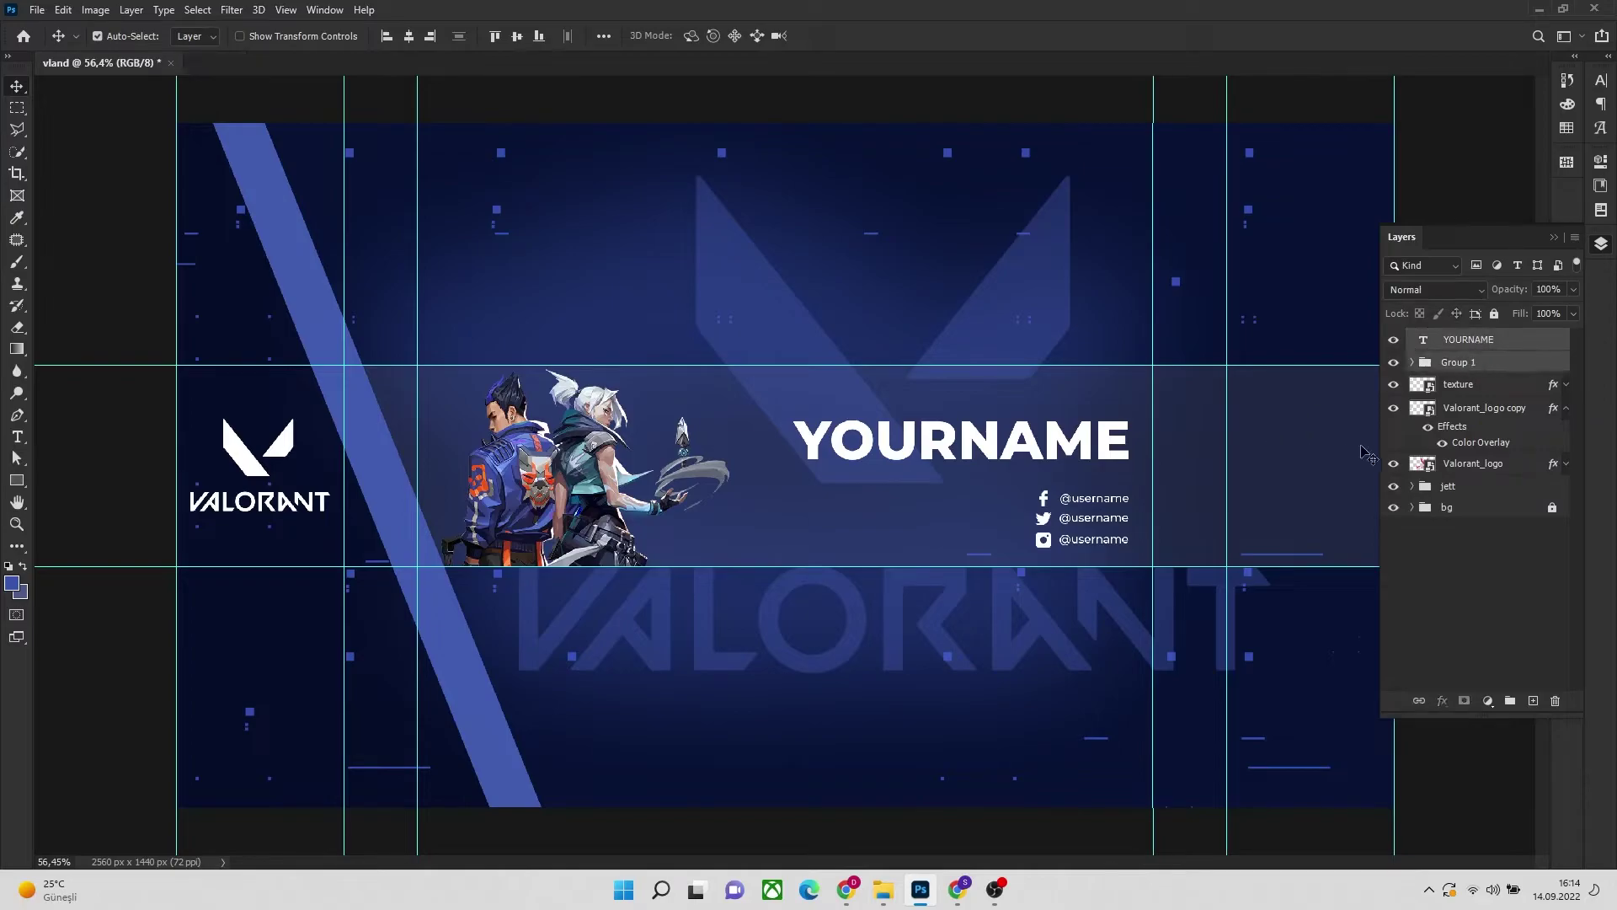
pyautogui.hotkey('shift', 'Left')
pyautogui.hotkey('shift', 'Left')
pyautogui.hotkey('shift', 'Left')
pyautogui.hotkey('shift', 'Left')
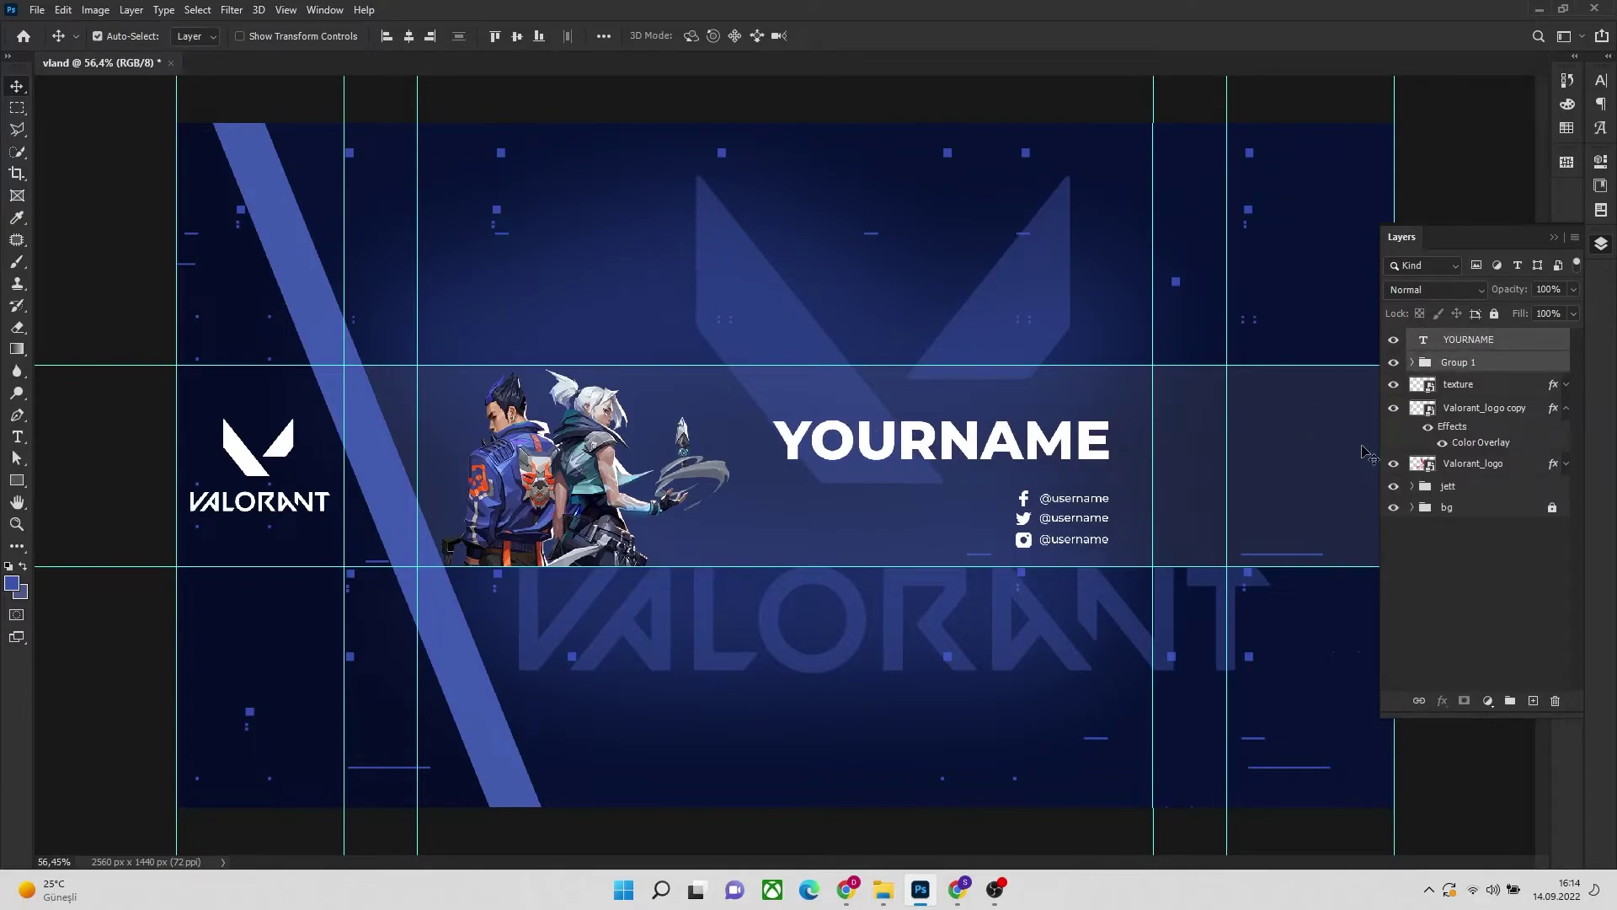
pyautogui.moveTo(1087, 451); pyautogui.dragTo(1081, 450)
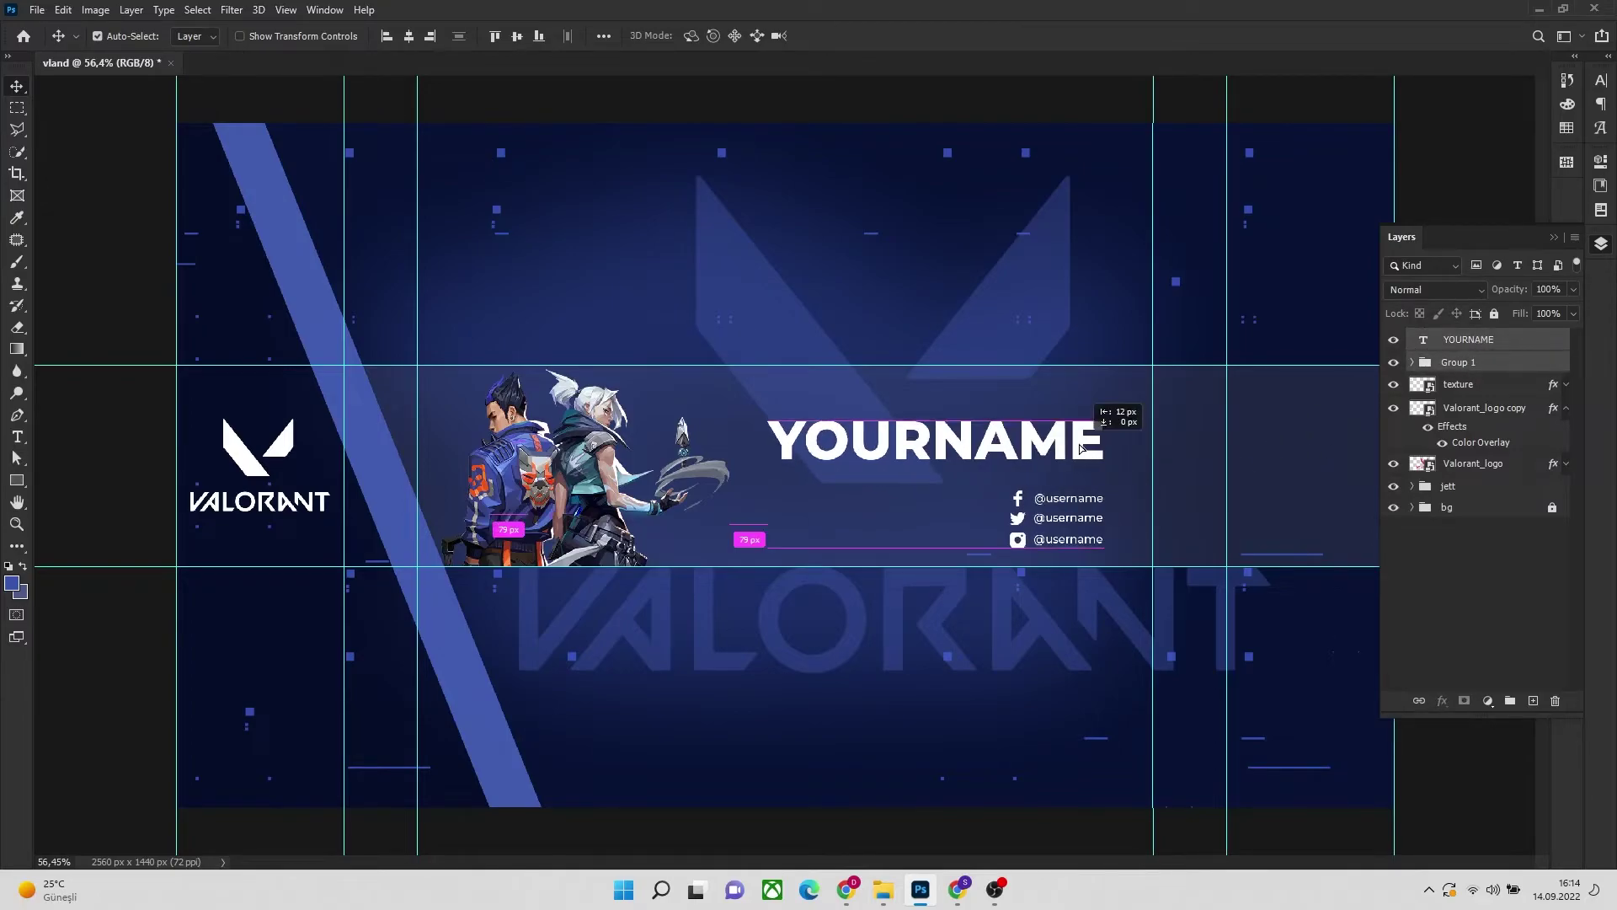
pyautogui.hotkey('shift', 'Up')
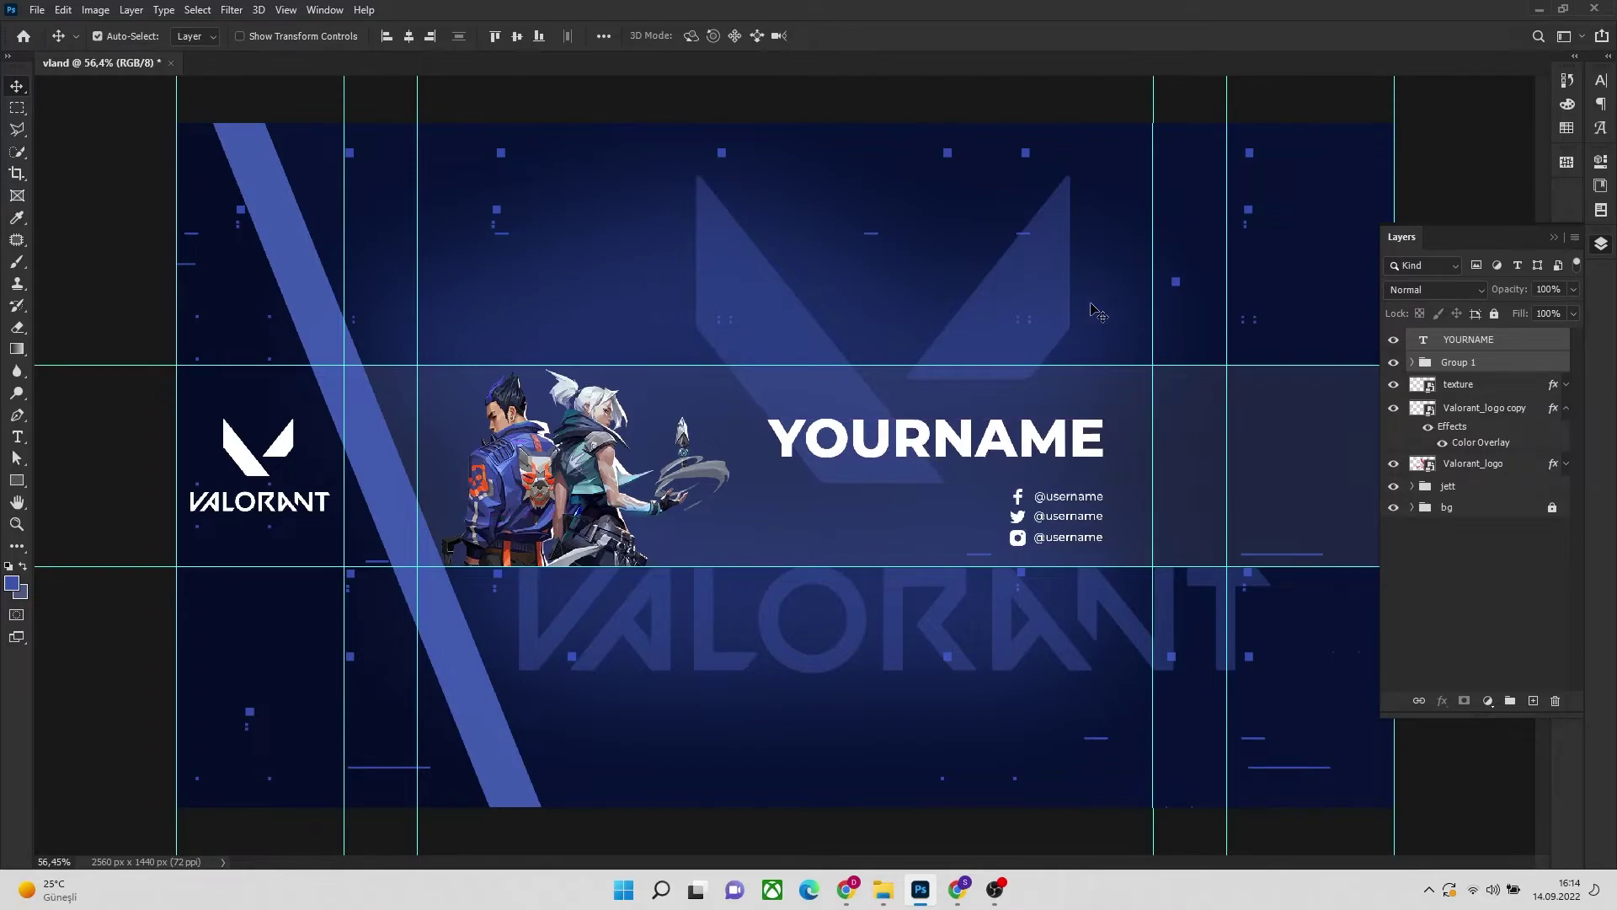
pyautogui.hotkey('shift', 'Up')
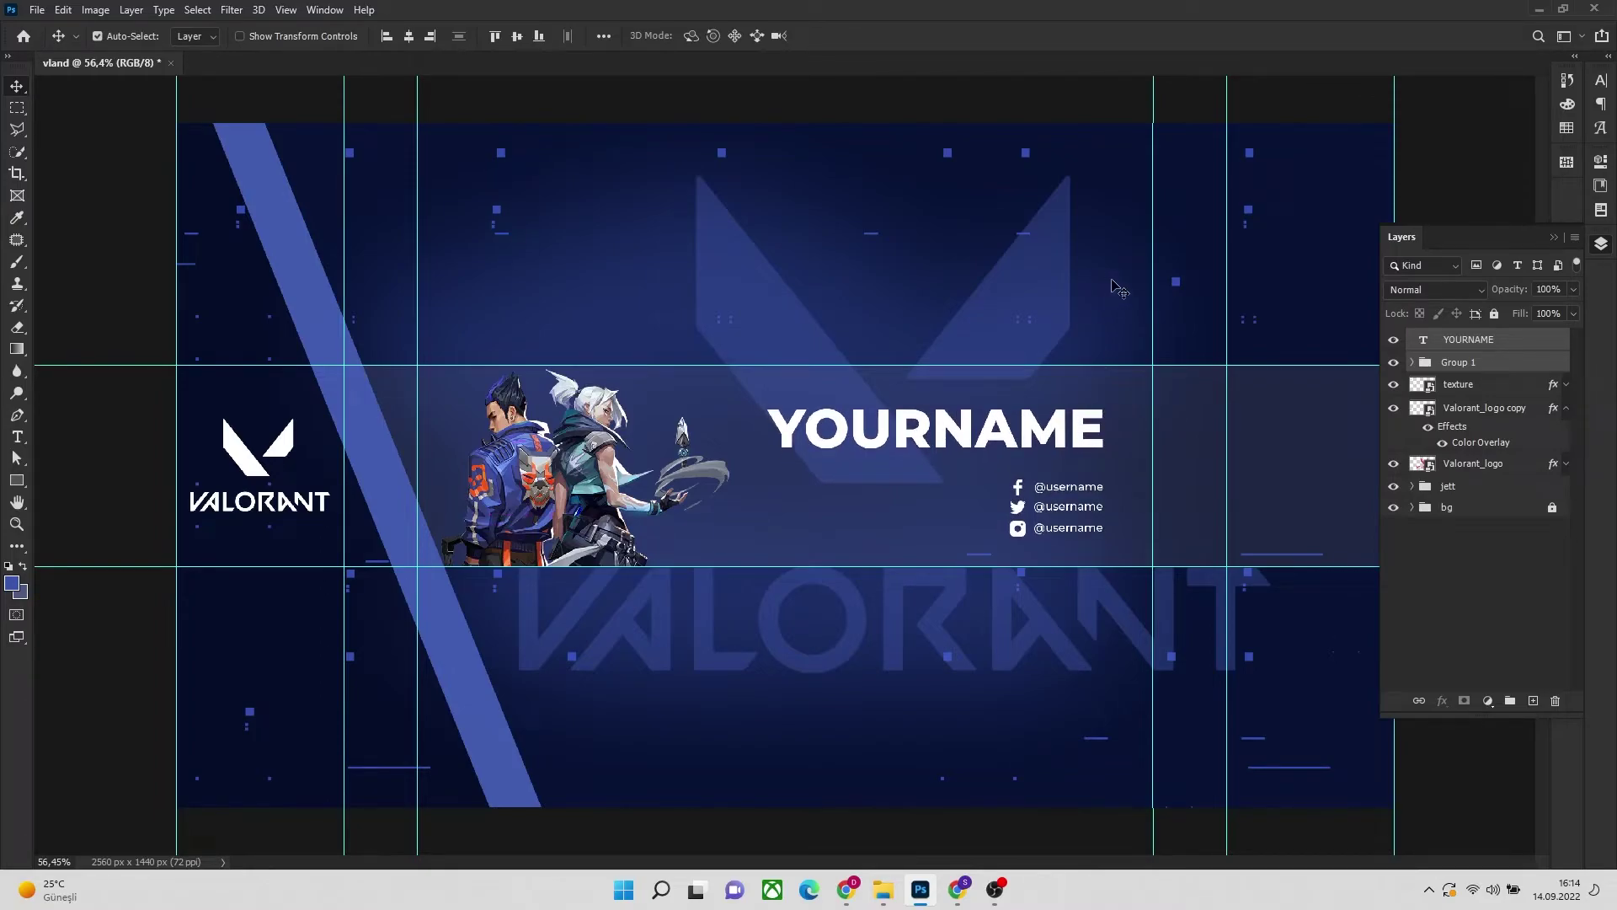
pyautogui.click(1111, 280)
# Color the NAME part of the title dark navy #07143c, leaving YOUR white.
pyautogui.doubleClick(1010, 434)
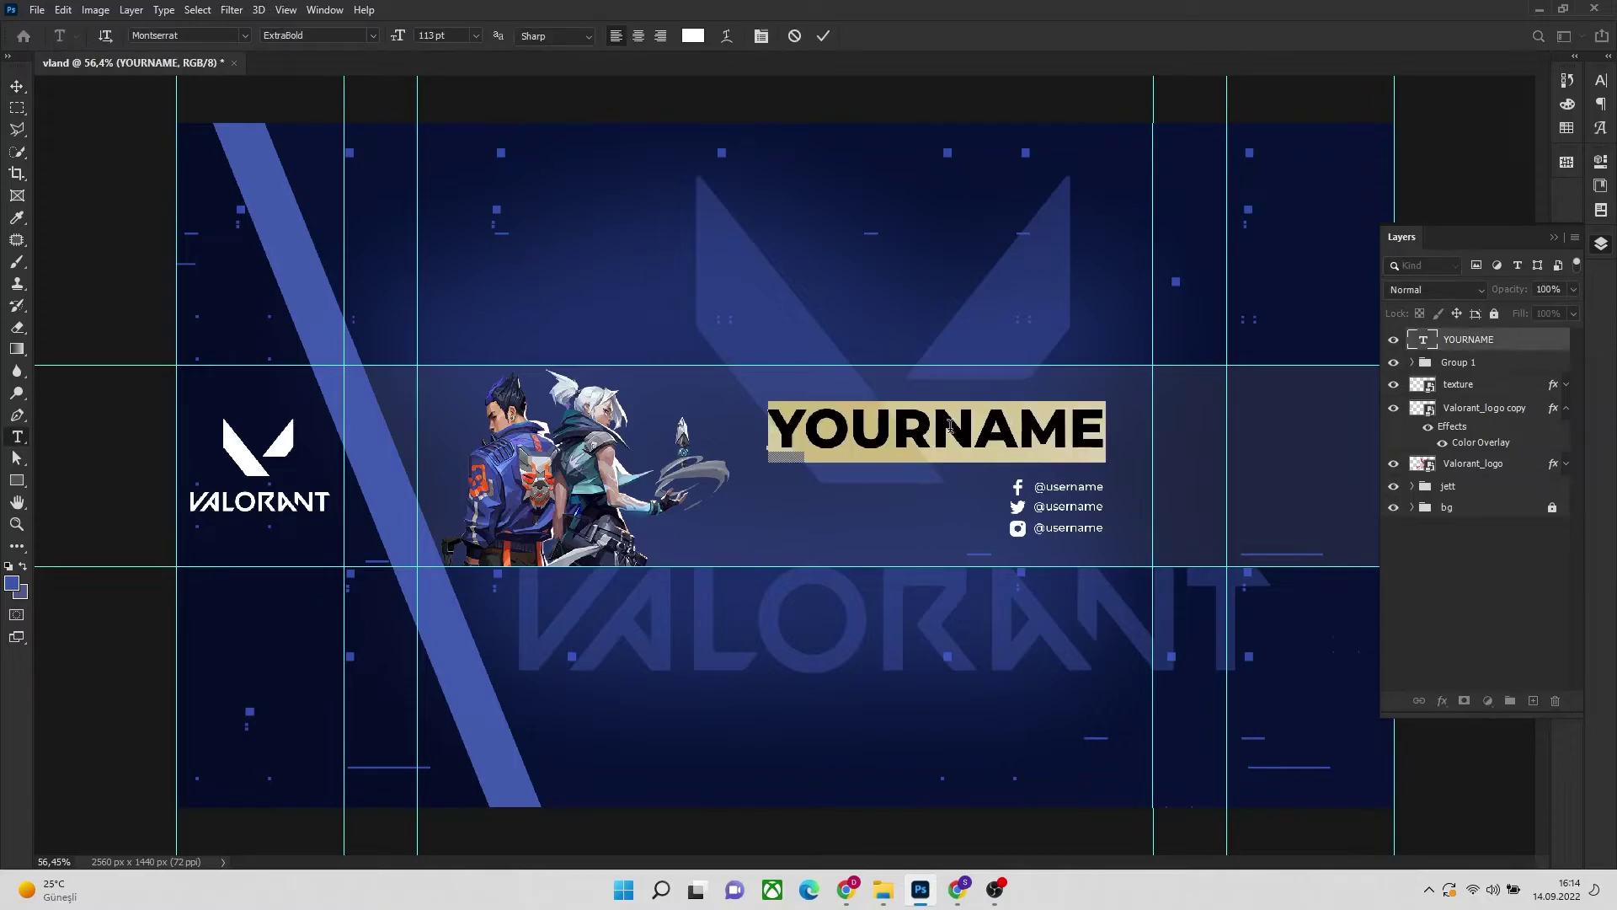
pyautogui.moveTo(933, 430); pyautogui.dragTo(1103, 425)
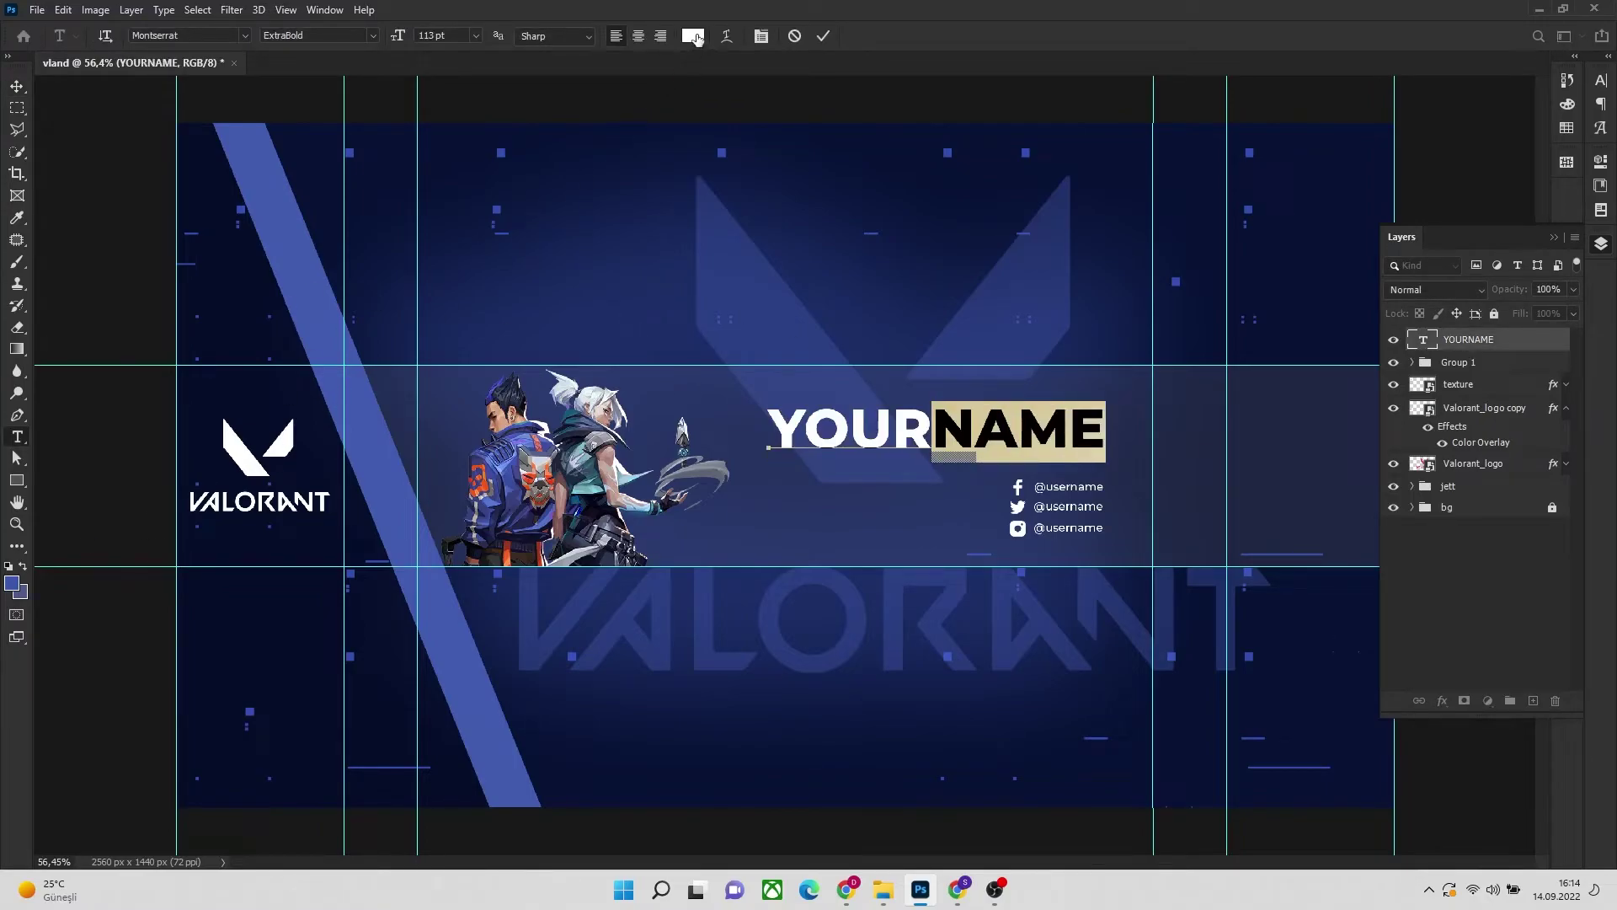
pyautogui.click(694, 36)
pyautogui.moveTo(1105, 199); pyautogui.dragTo(546, 199)
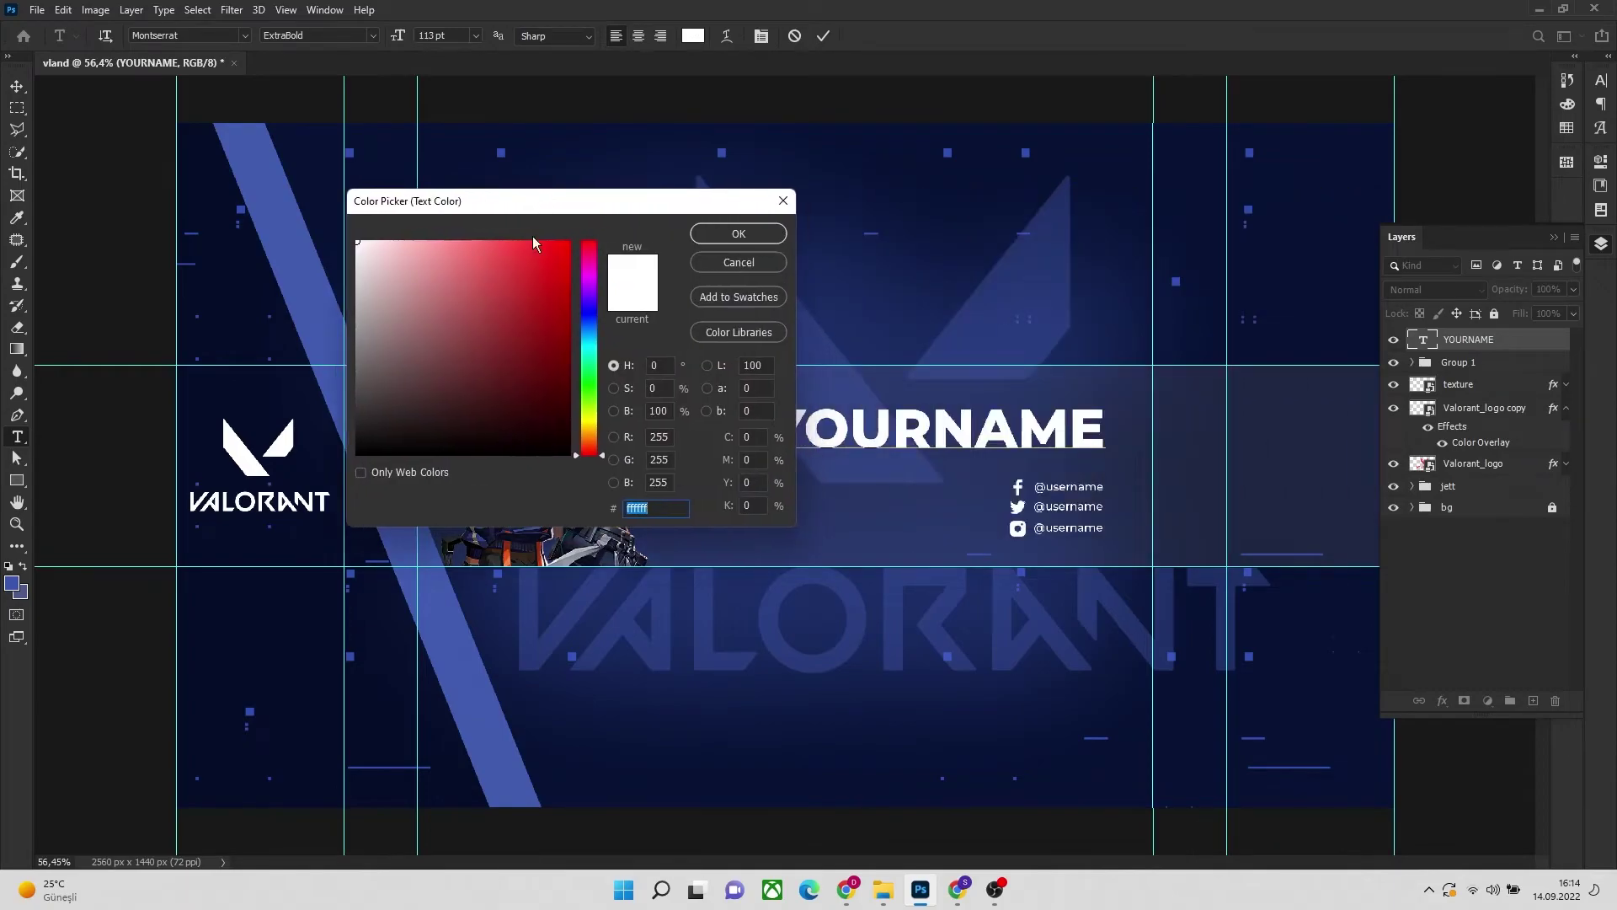
pyautogui.click(988, 325)
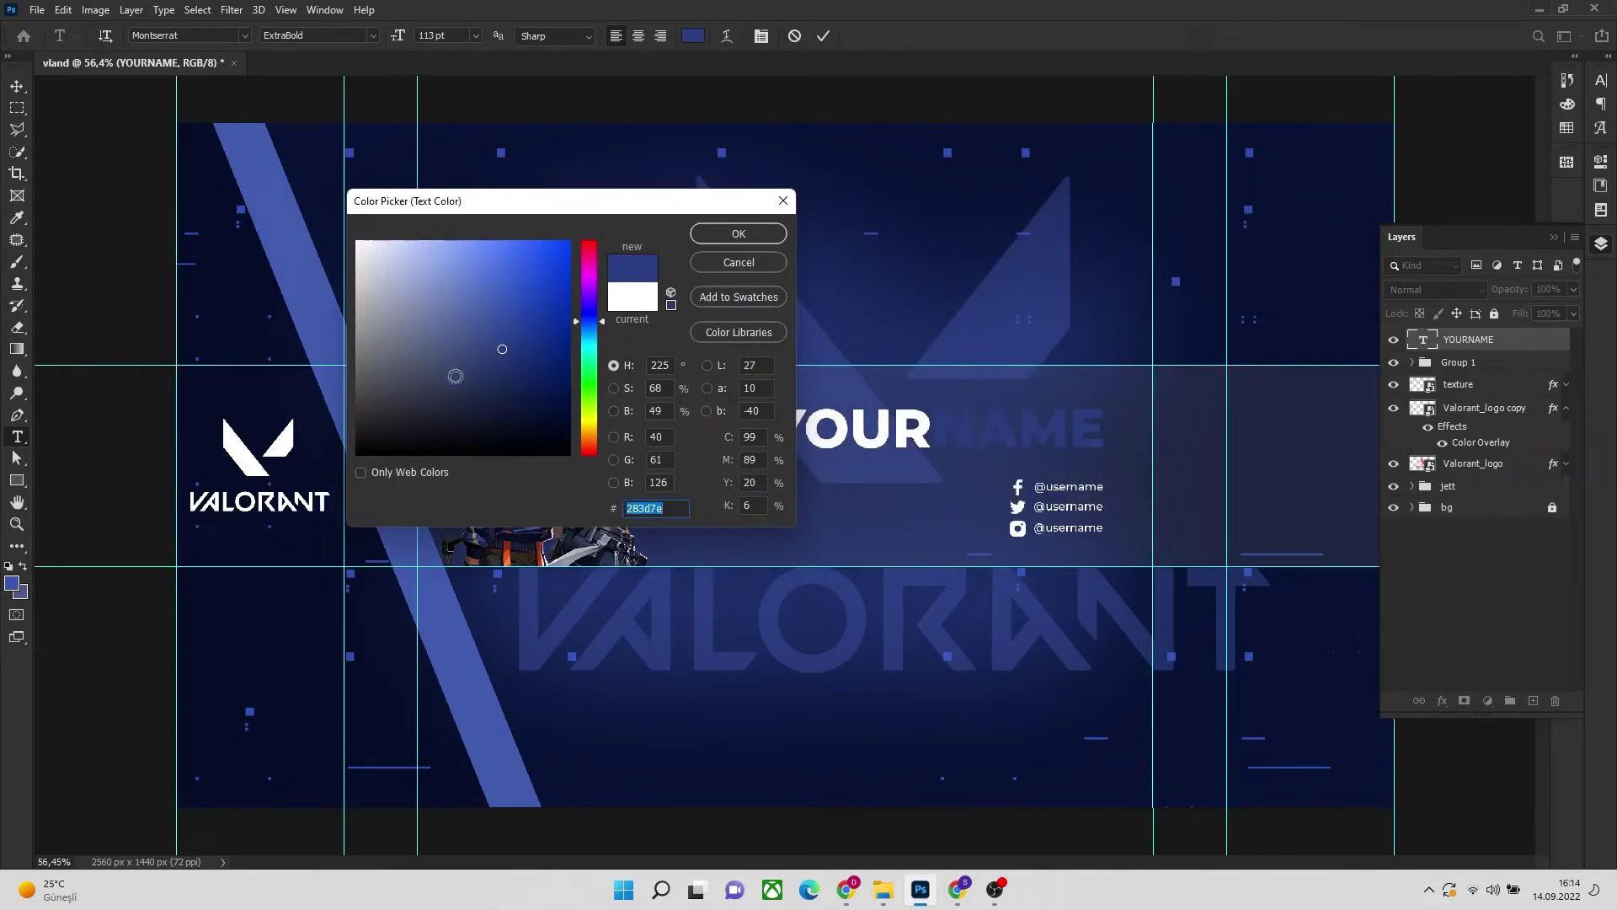
pyautogui.click(545, 397)
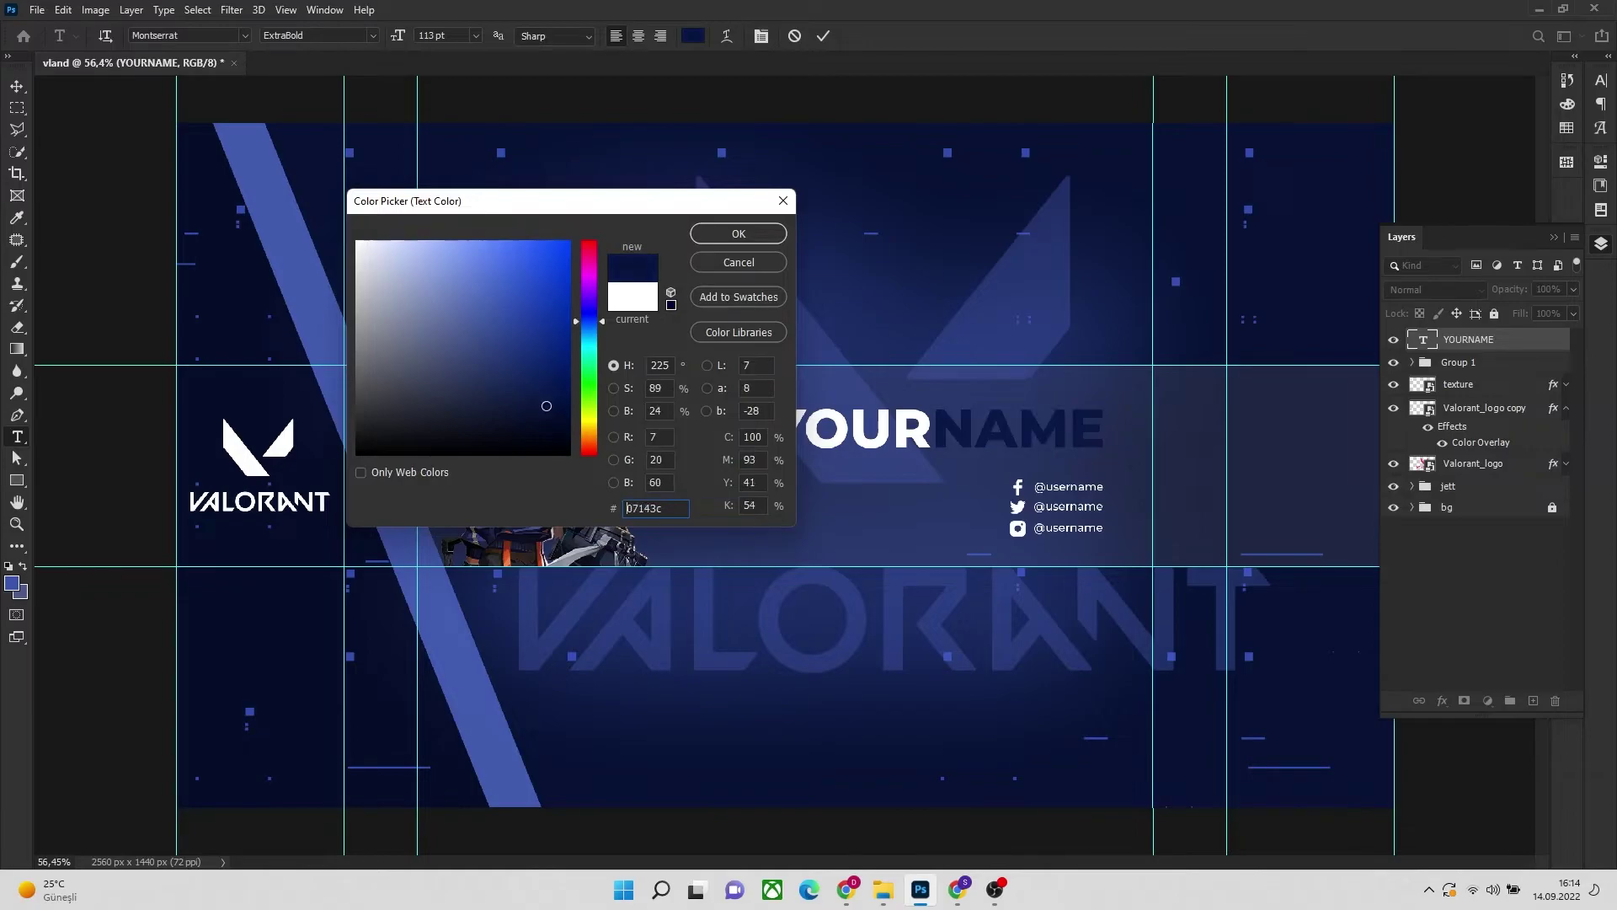
pyautogui.moveTo(545, 397); pyautogui.dragTo(553, 414)
pyautogui.click(735, 234)
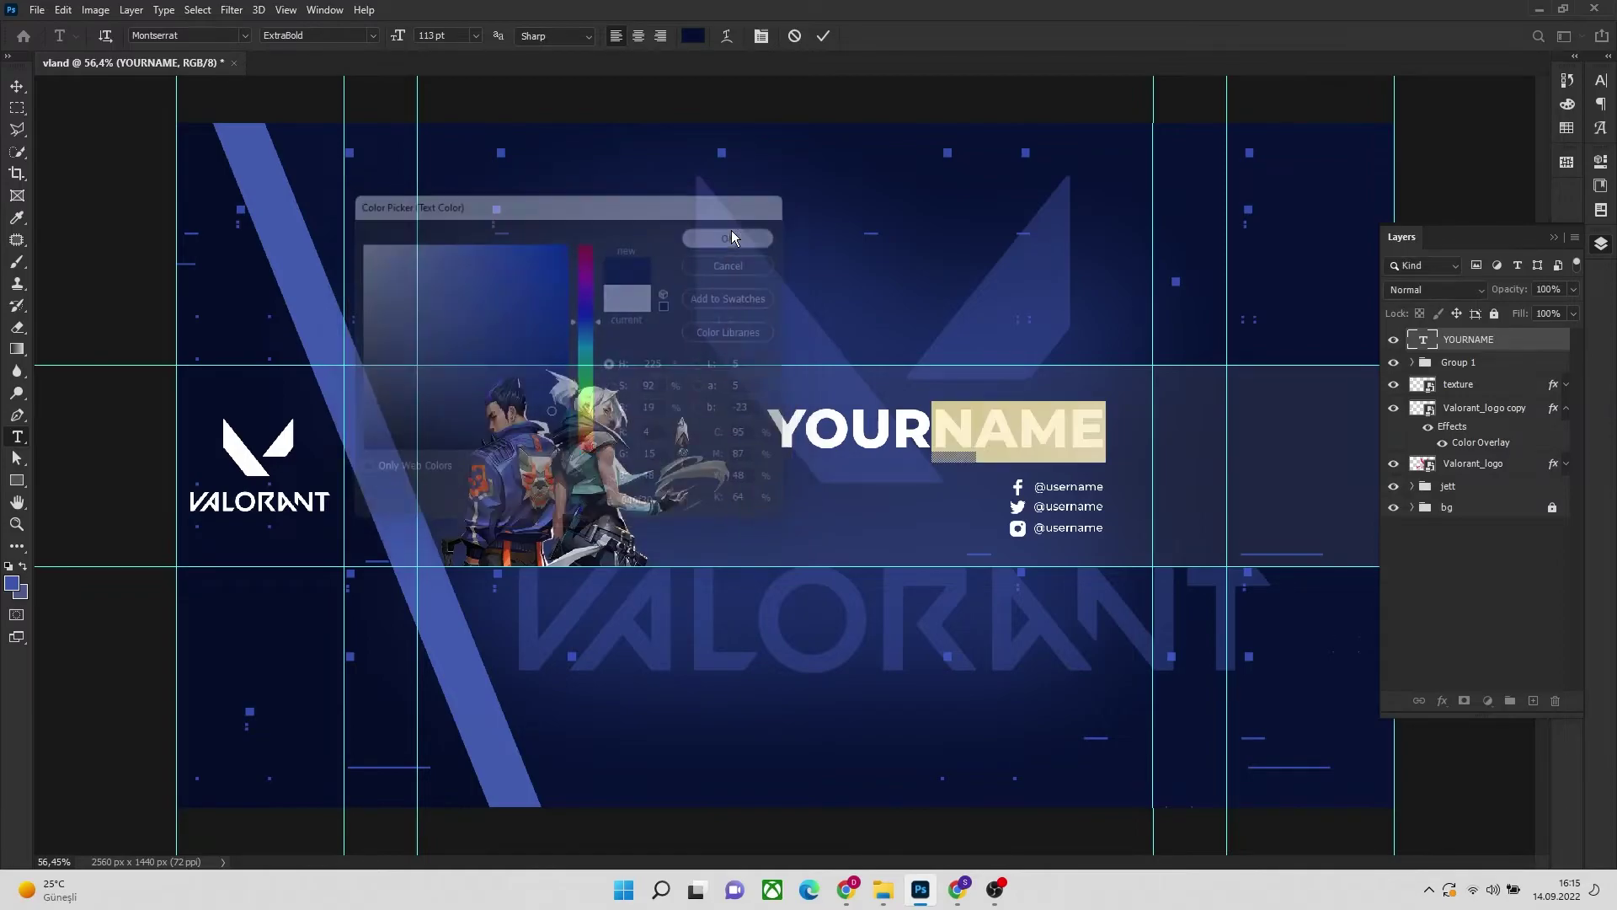
pyautogui.click(17, 87)
pyautogui.click(710, 214)
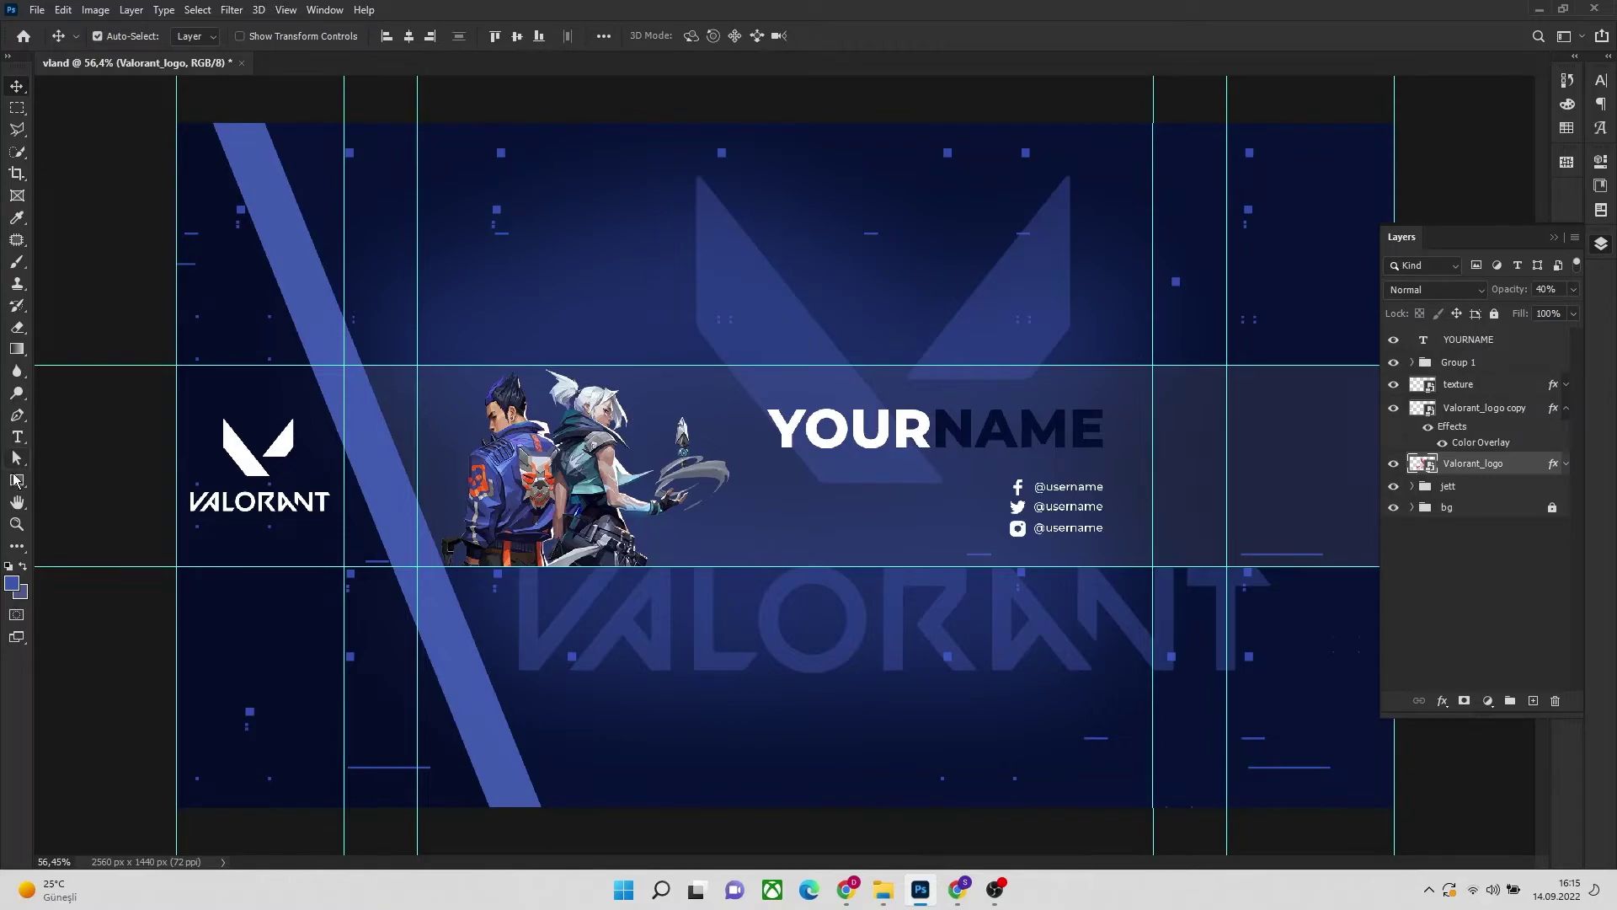
# Draw a thin 349×4 px rectangle bar under NAME.
pyautogui.click(17, 481)
pyautogui.click(89, 480)
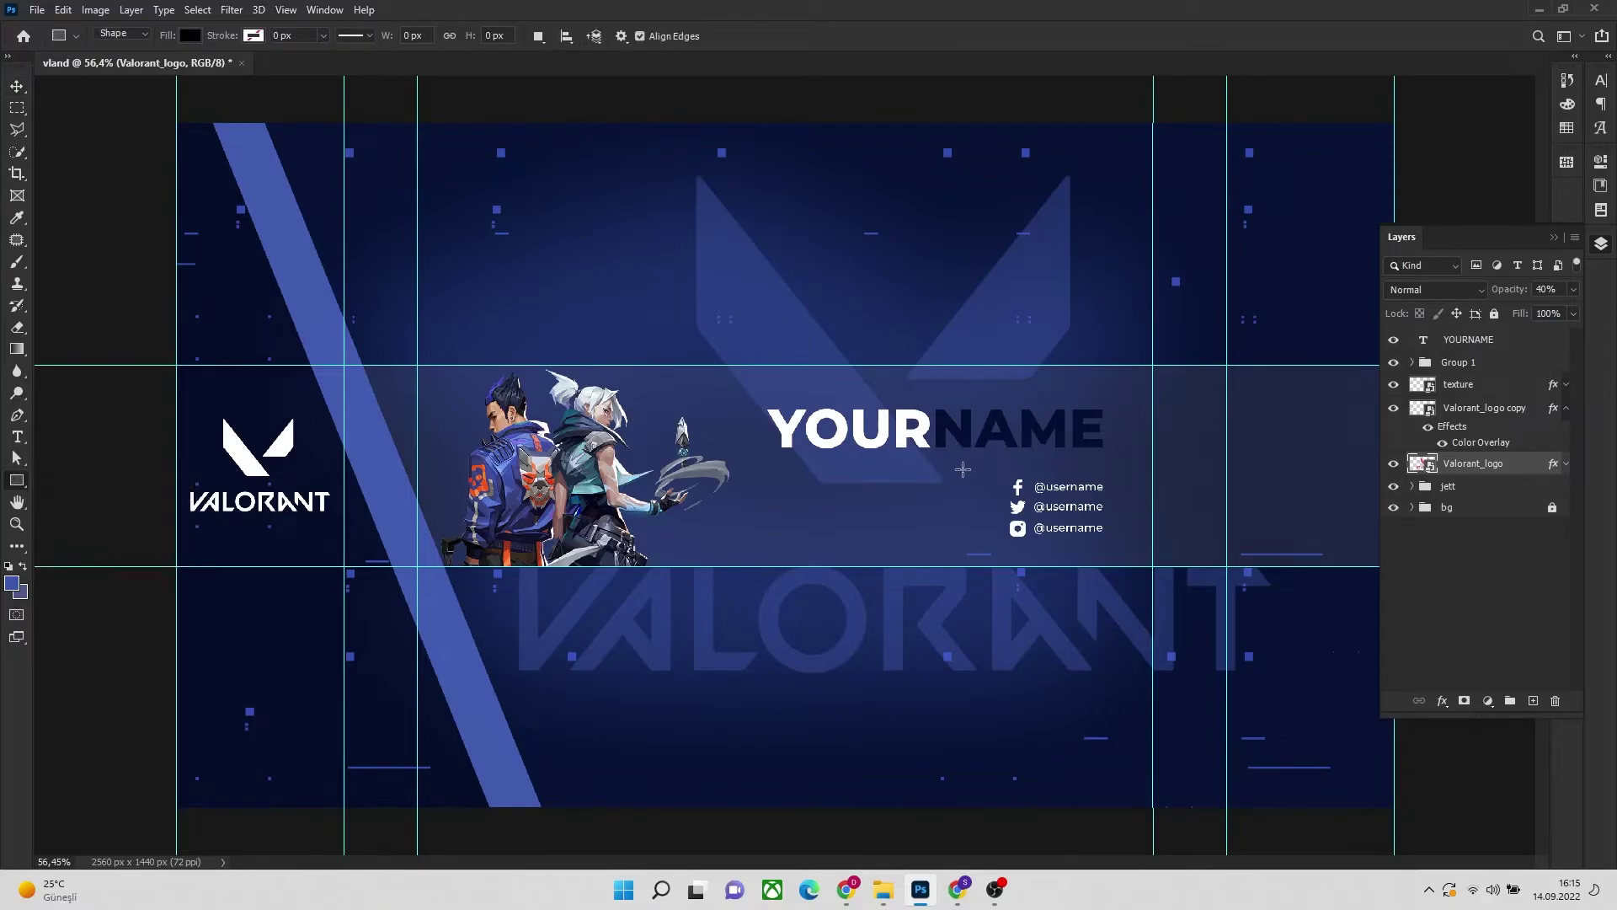
pyautogui.scroll(2, 942, 464)
pyautogui.scroll(2, 942, 464)
pyautogui.hscroll(3, 786, 379)
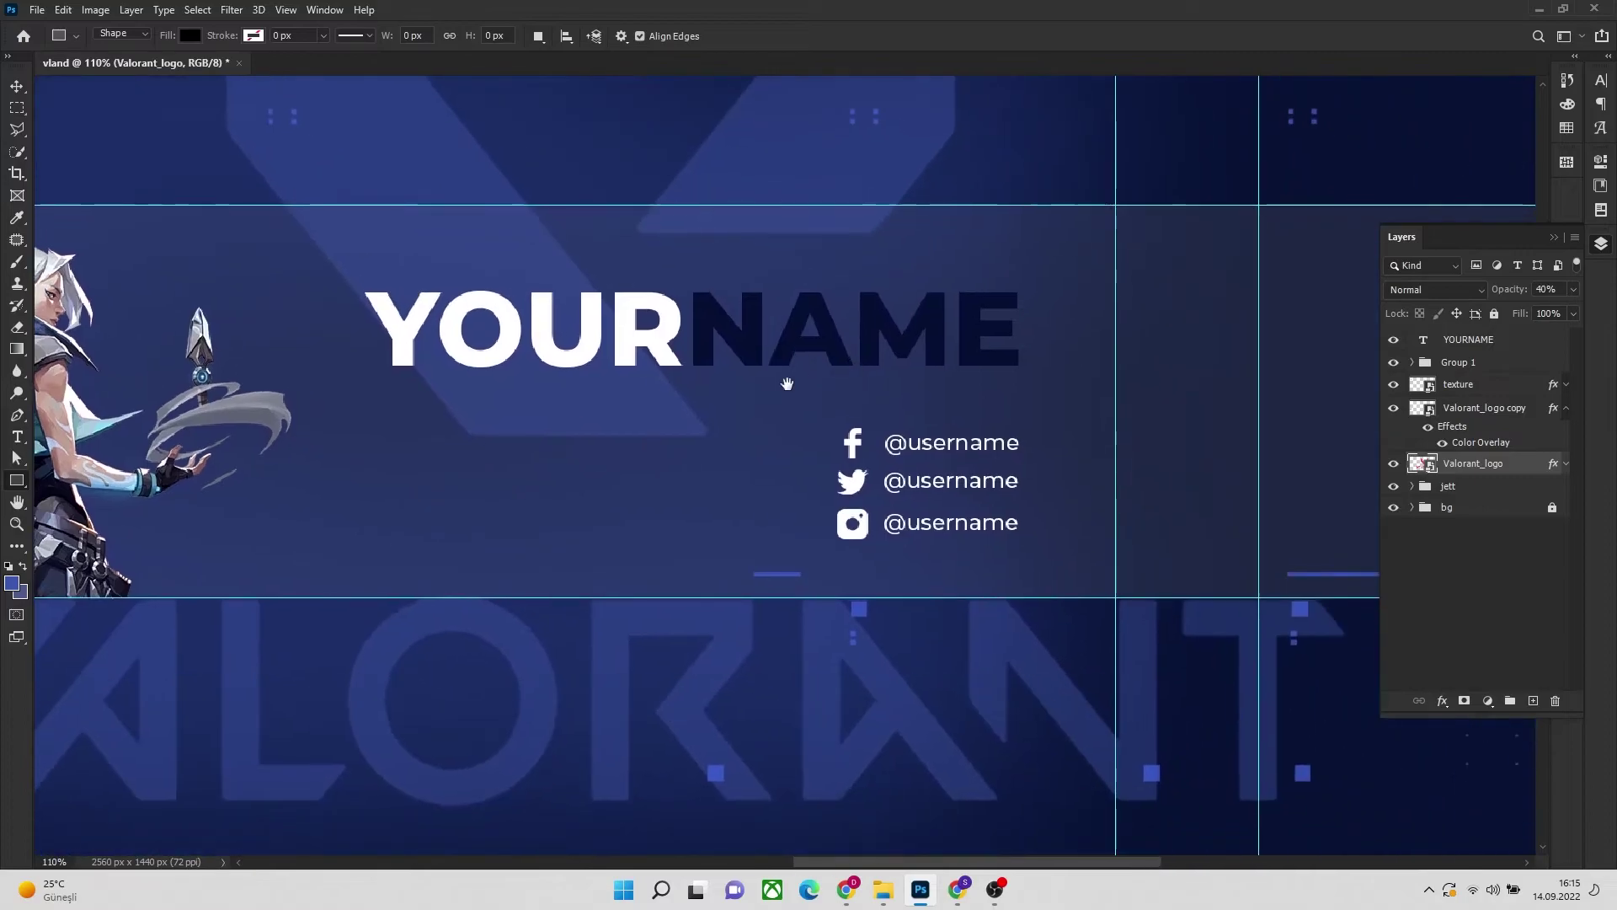
pyautogui.moveTo(696, 391); pyautogui.dragTo(1017, 394)
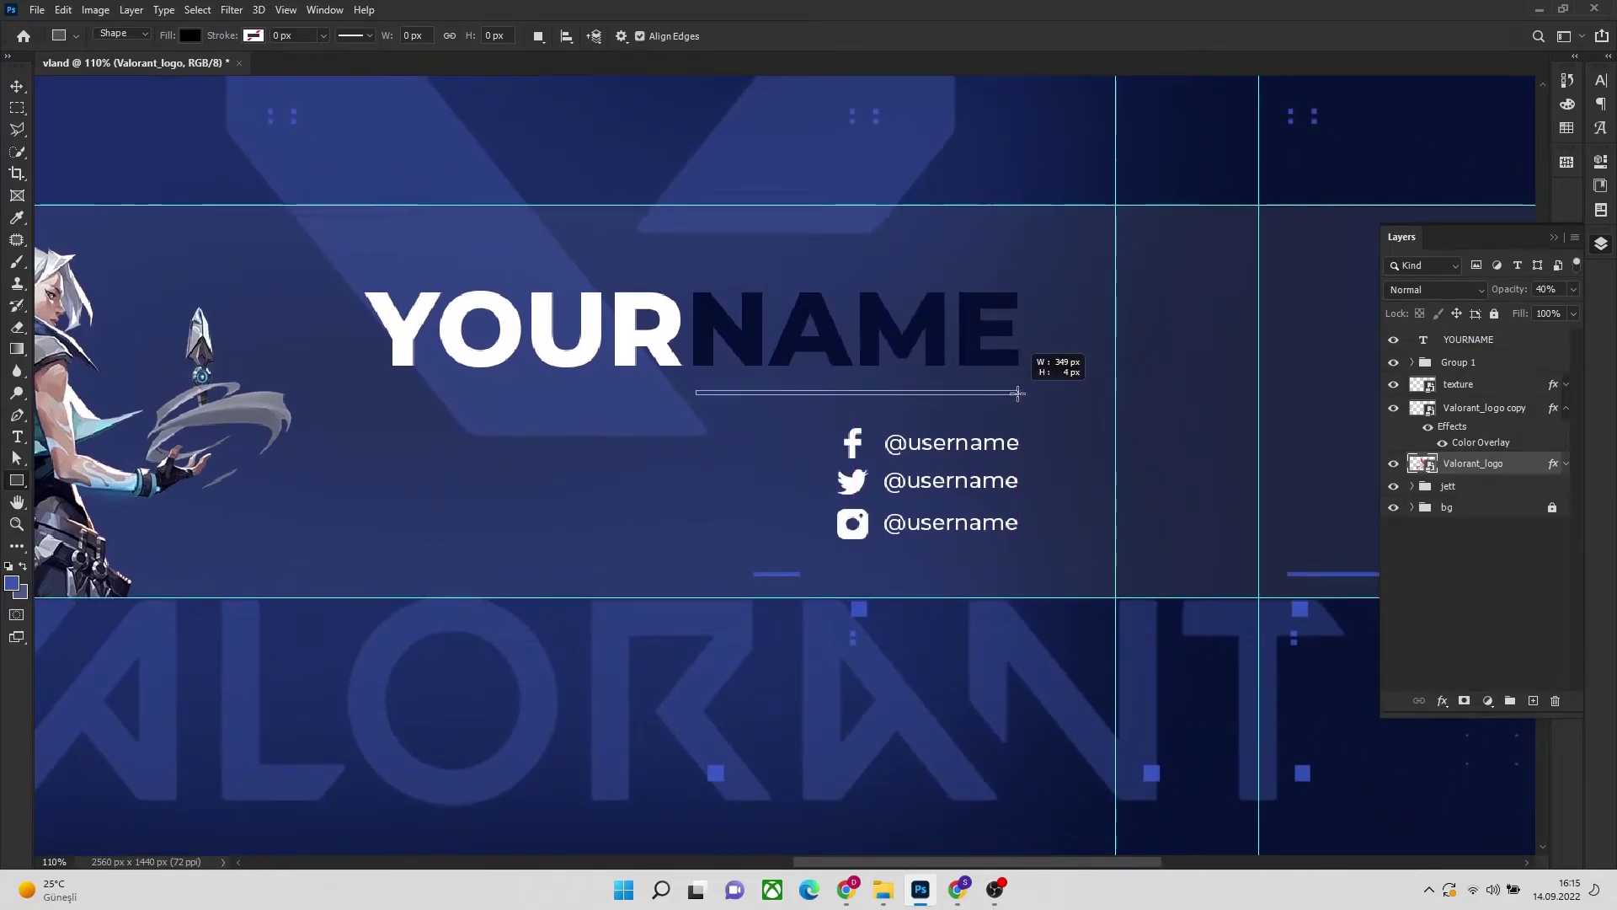
pyautogui.press('v')
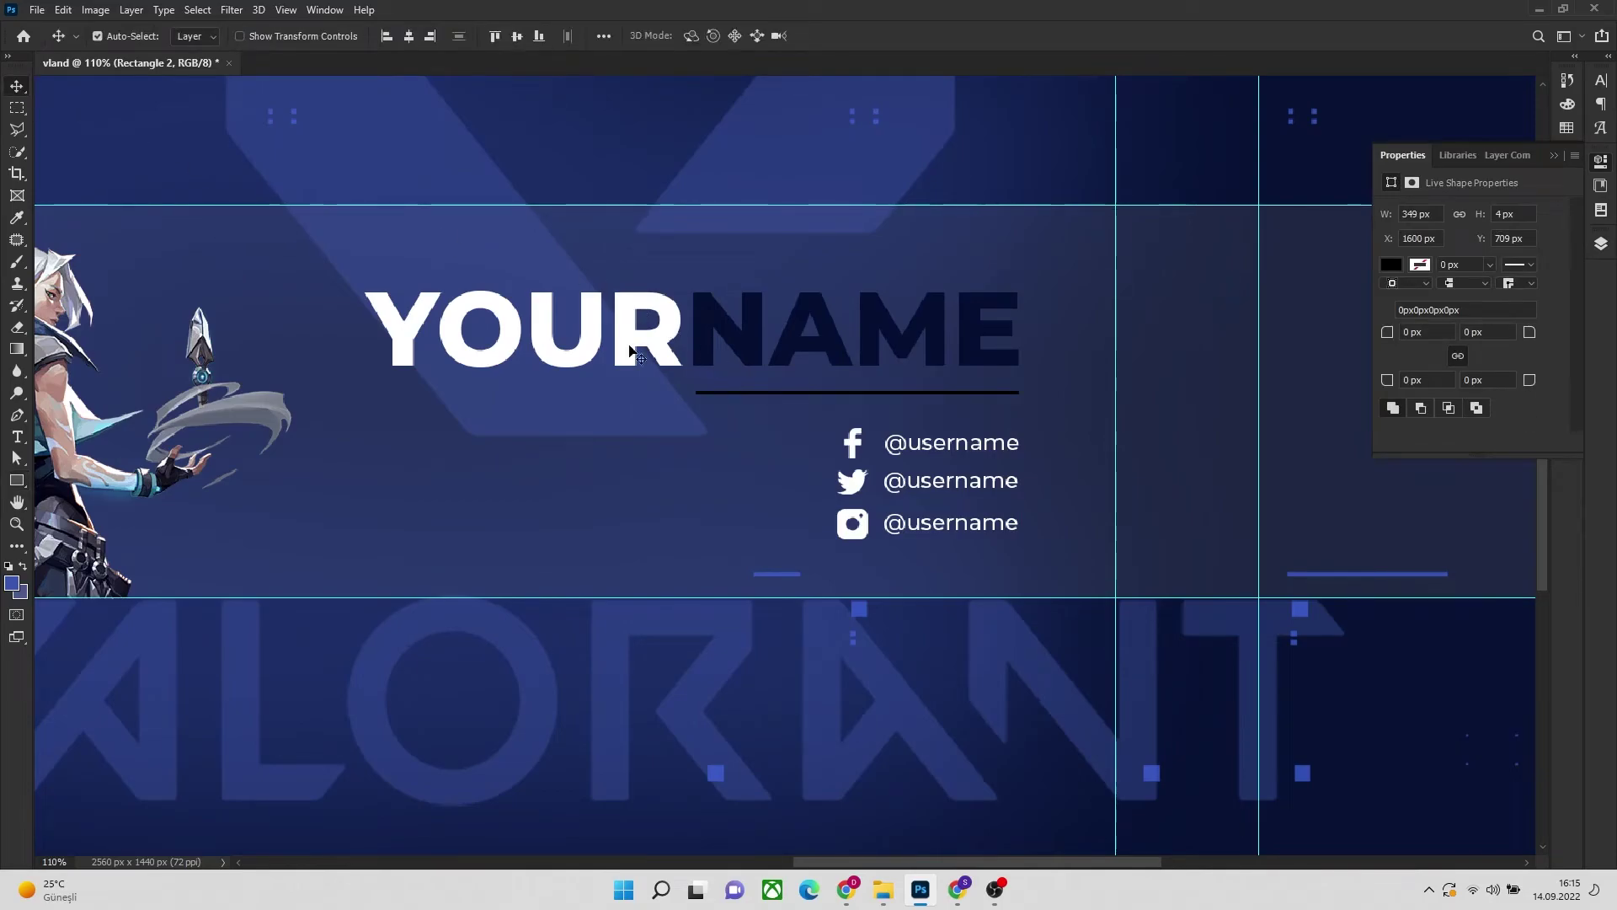
pyautogui.hscroll(-3, 630, 349)
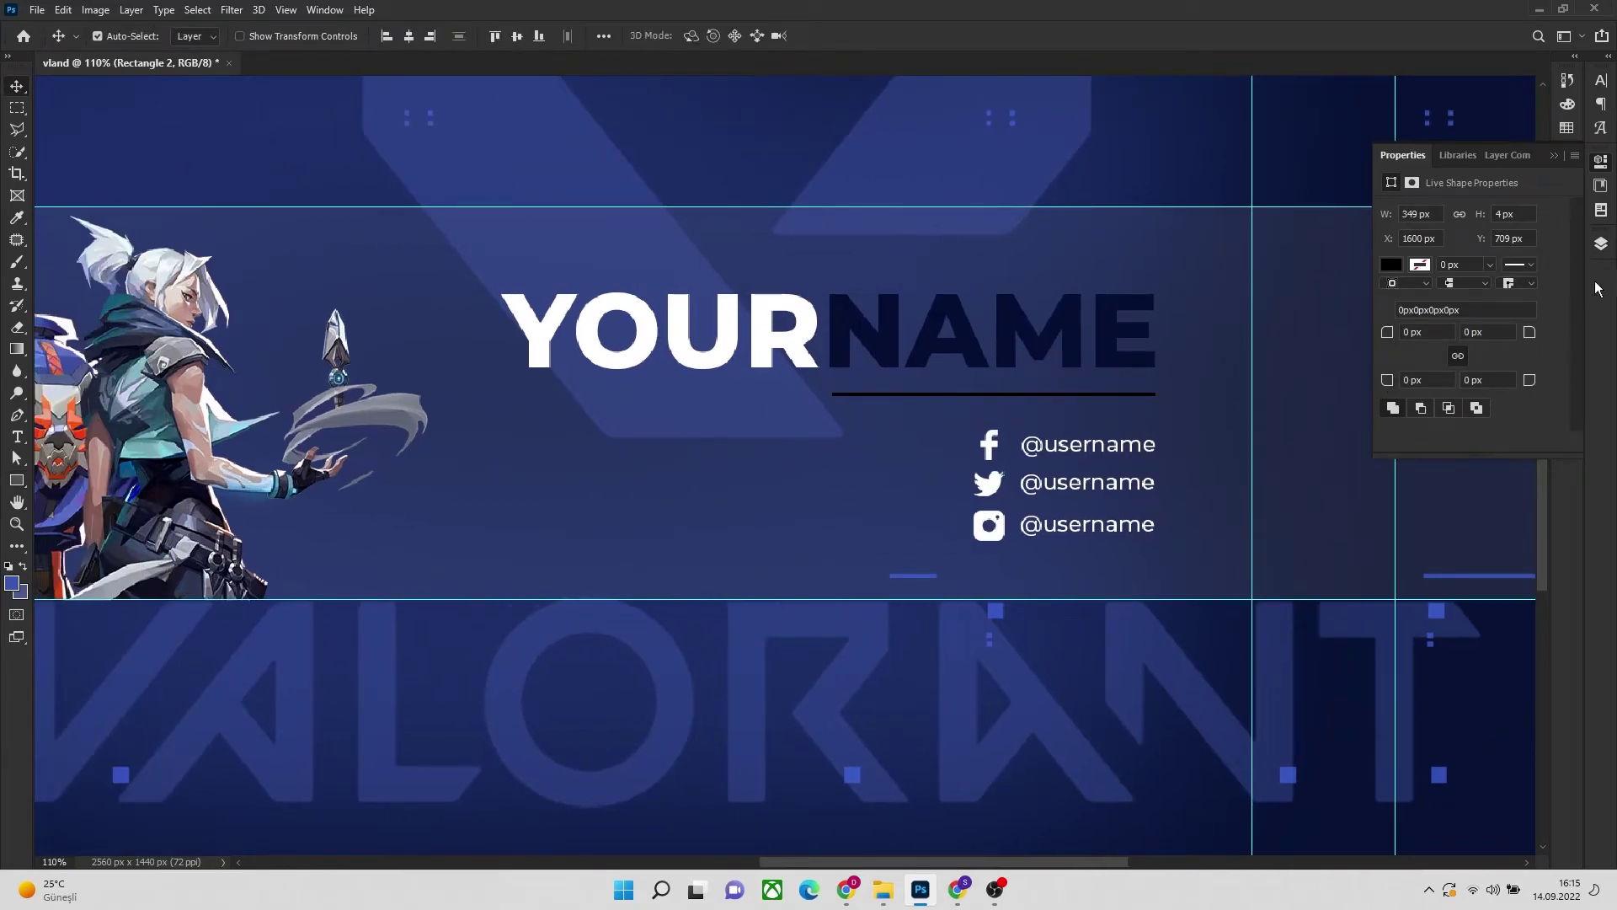
# Move Rectangle 2 to the top of the layer stack and make it white.
pyautogui.click(1594, 246)
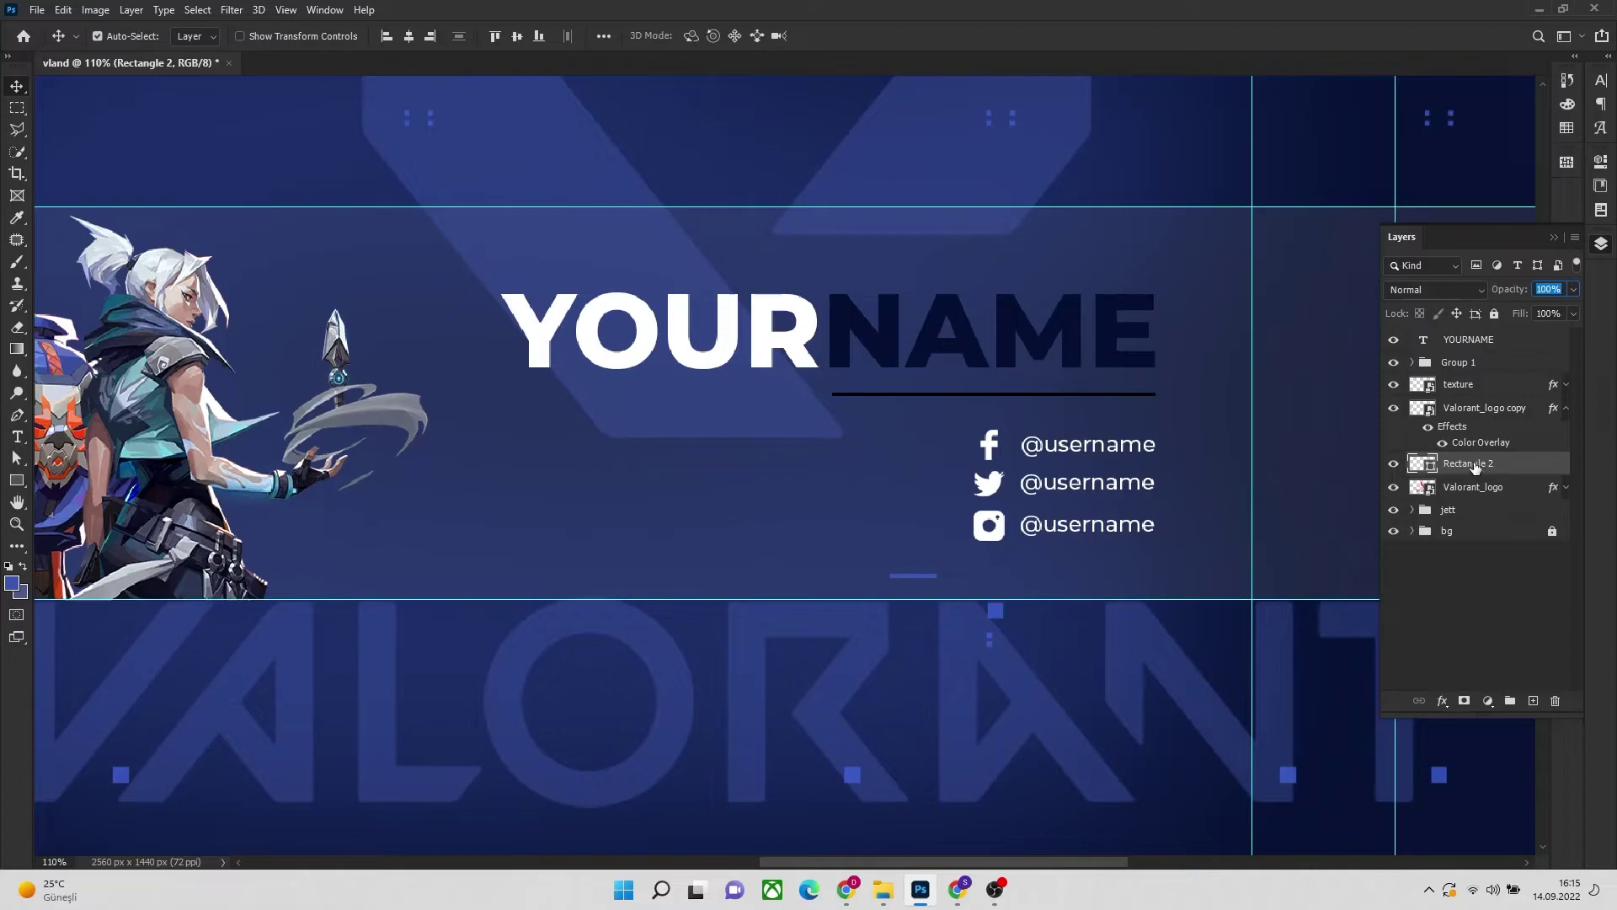
pyautogui.moveTo(1474, 465); pyautogui.dragTo(1474, 340)
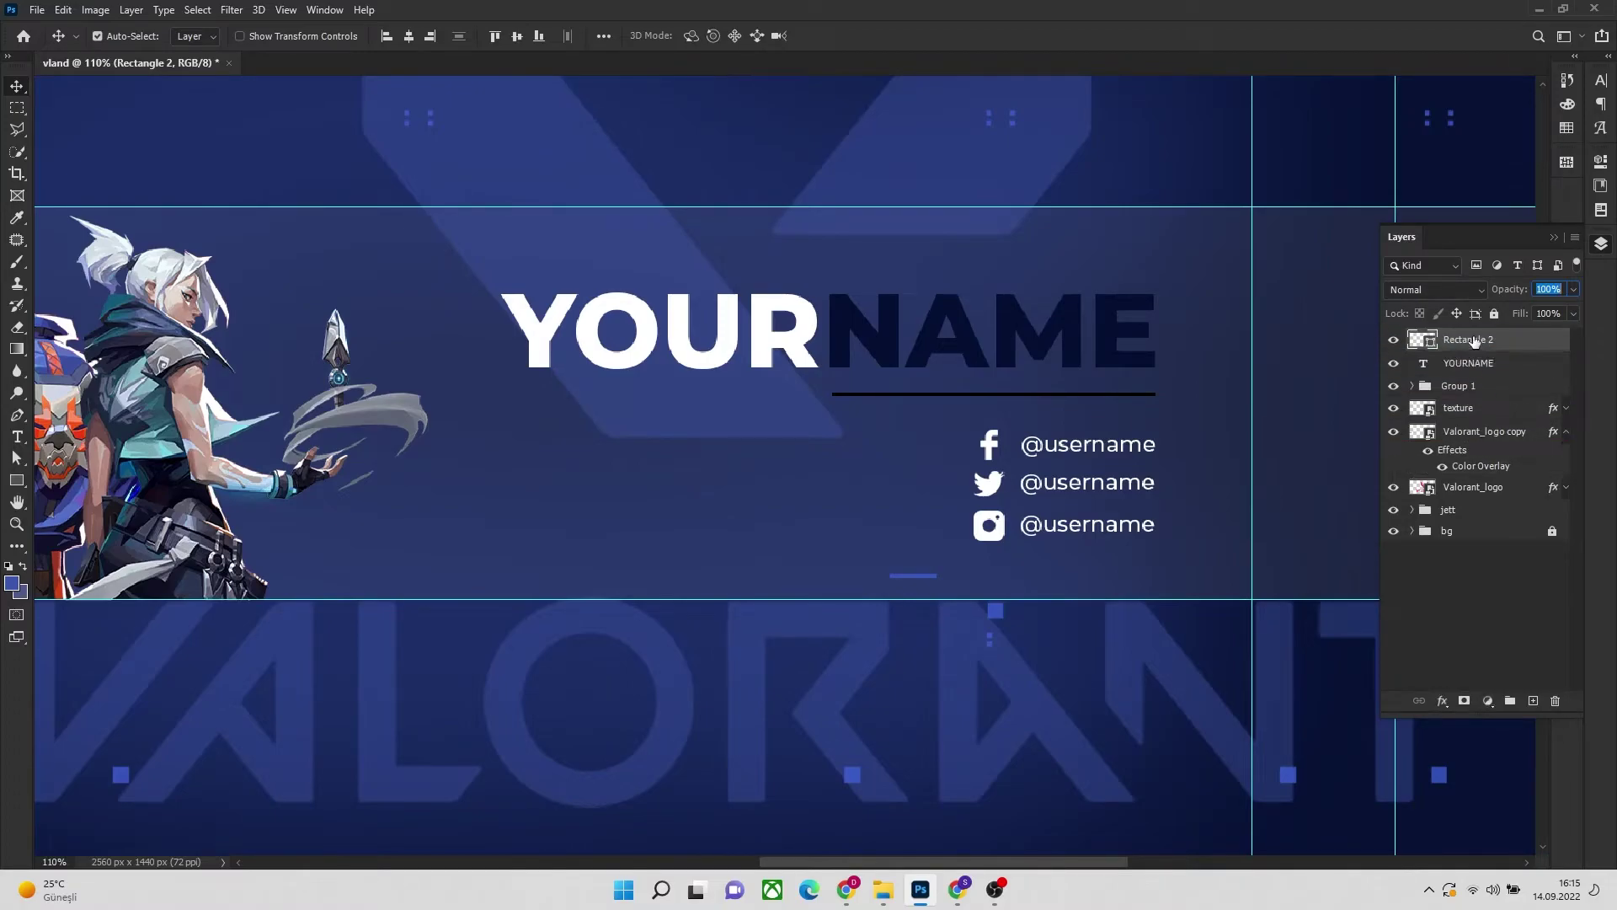
pyautogui.doubleClick(1438, 341)
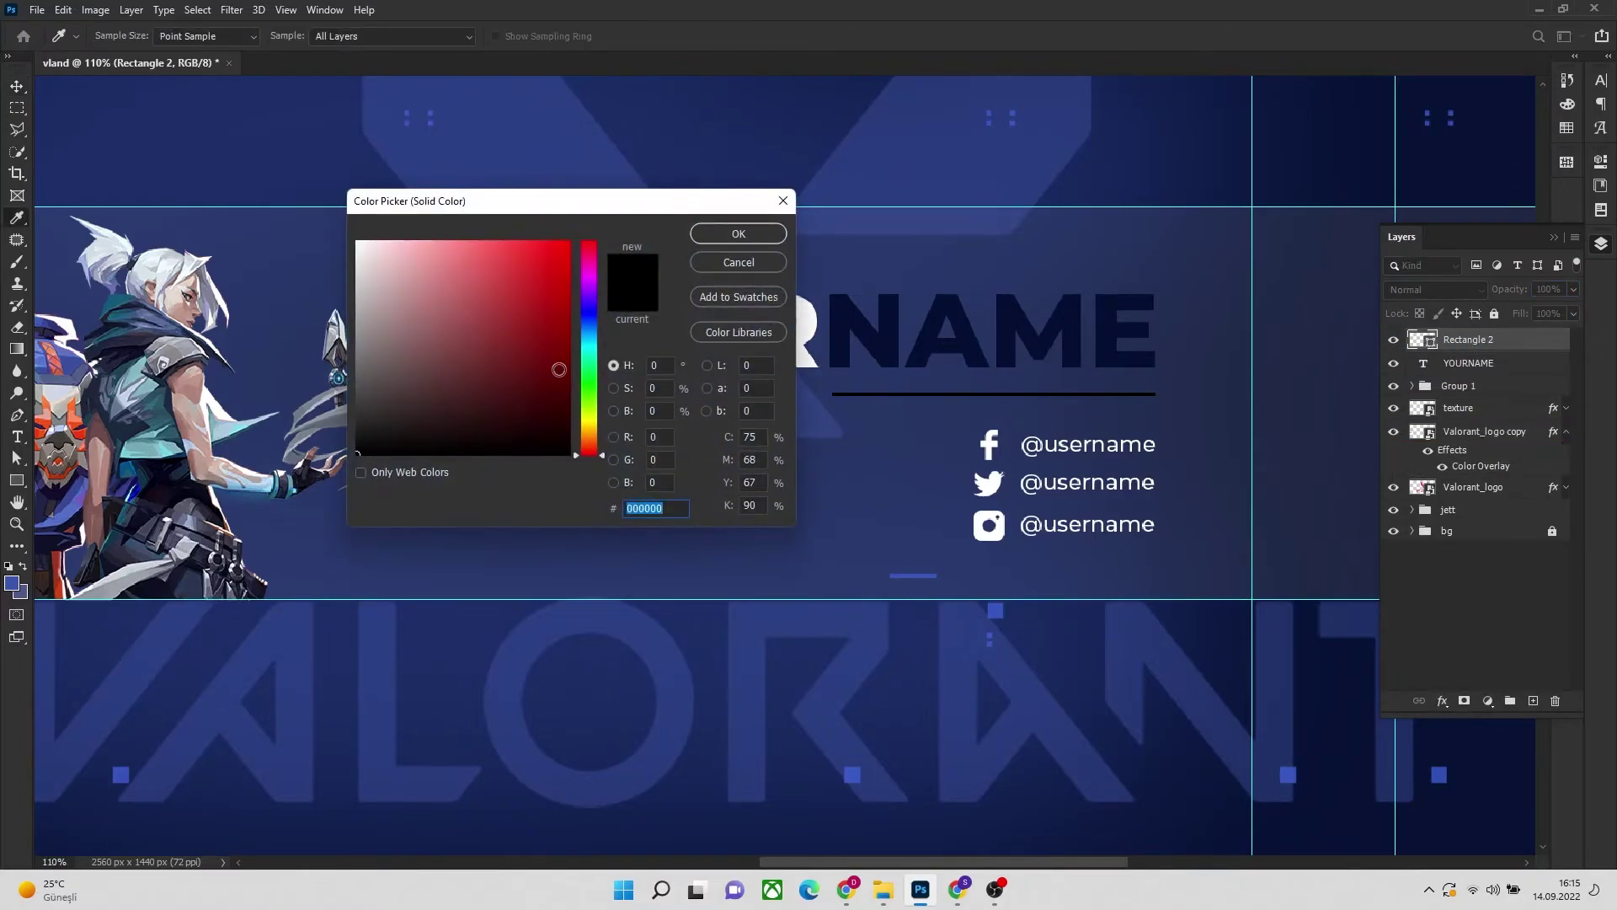
pyautogui.moveTo(443, 321); pyautogui.dragTo(357, 242)
pyautogui.click(739, 234)
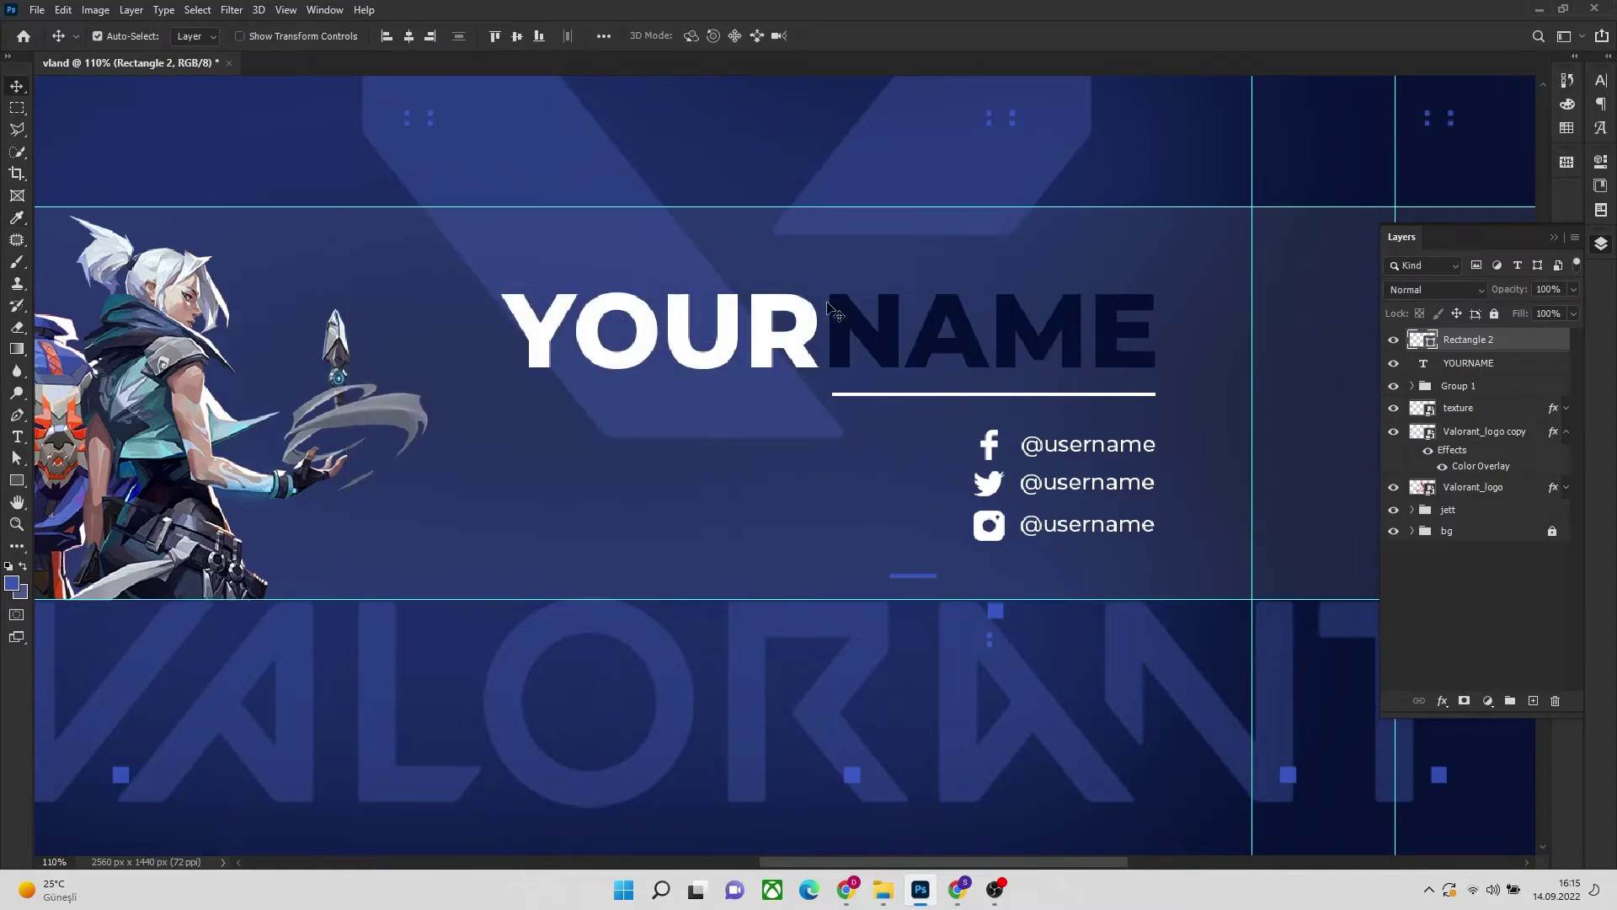
pyautogui.click(581, 174)
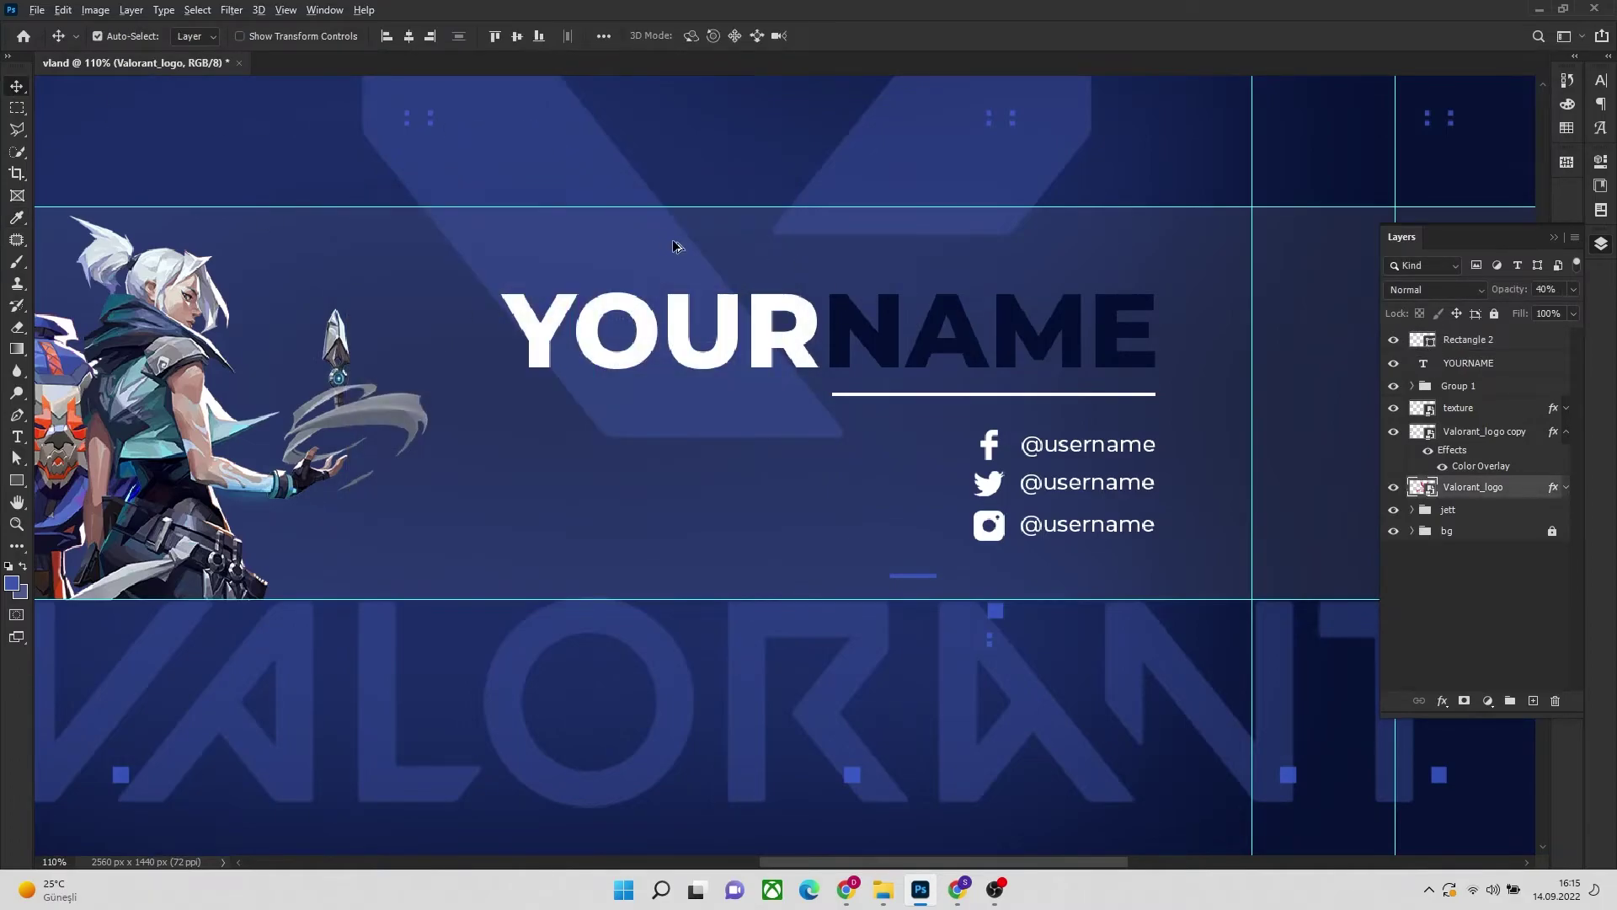
pyautogui.scroll(-3, 678, 247)
# Add a new empty Layer 2 above Rectangle 2.
pyautogui.click(824, 275)
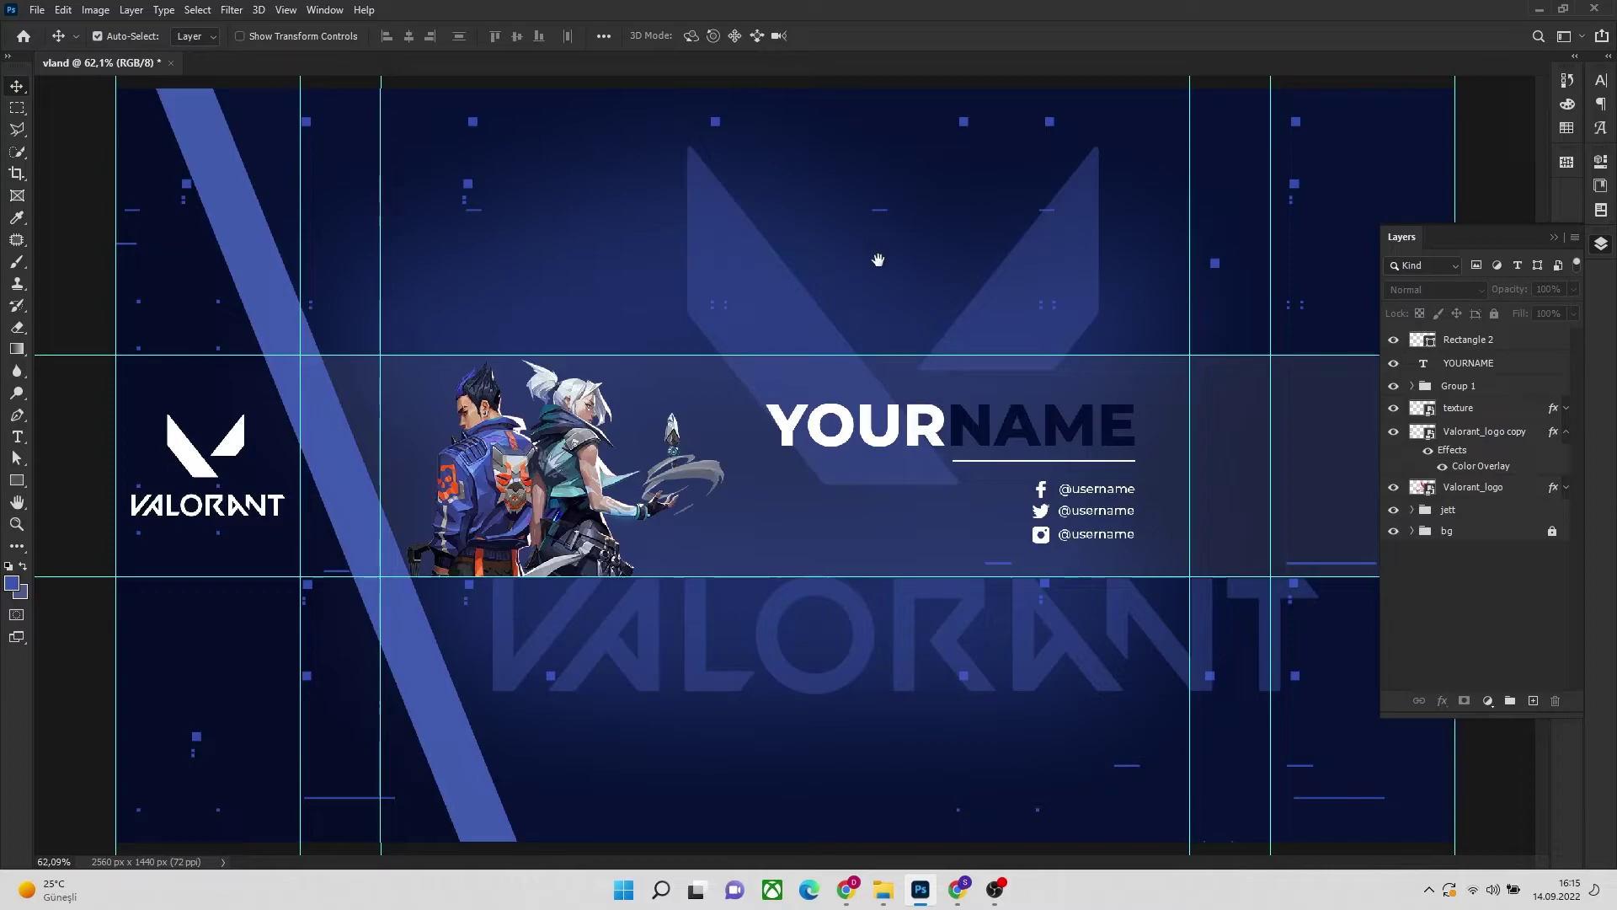
pyautogui.click(1482, 346)
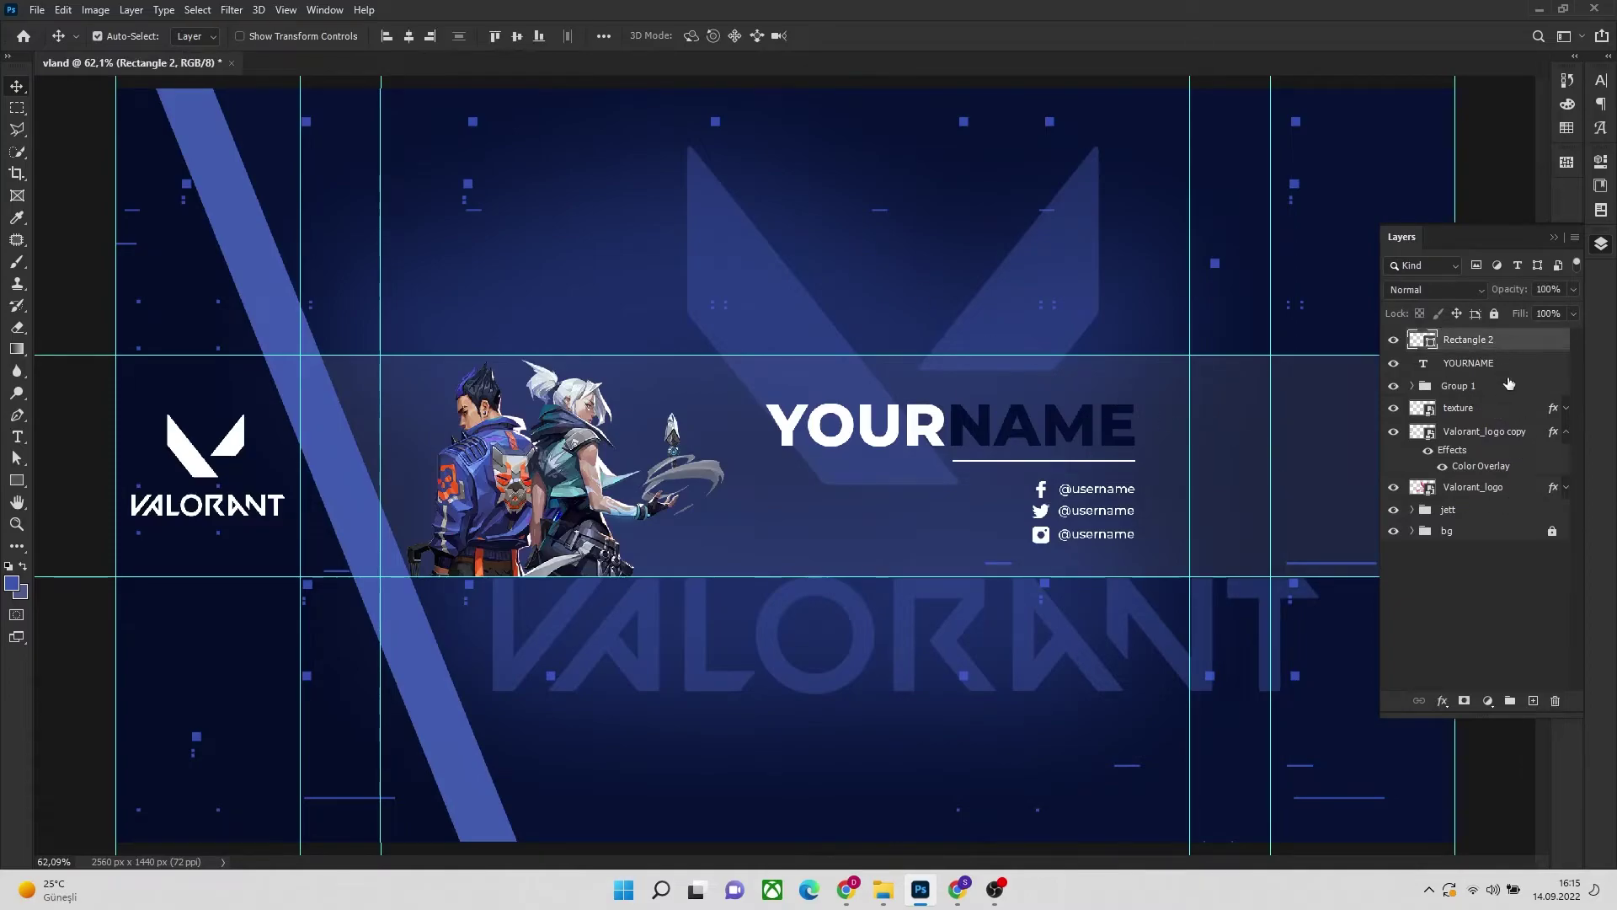
pyautogui.click(1566, 433)
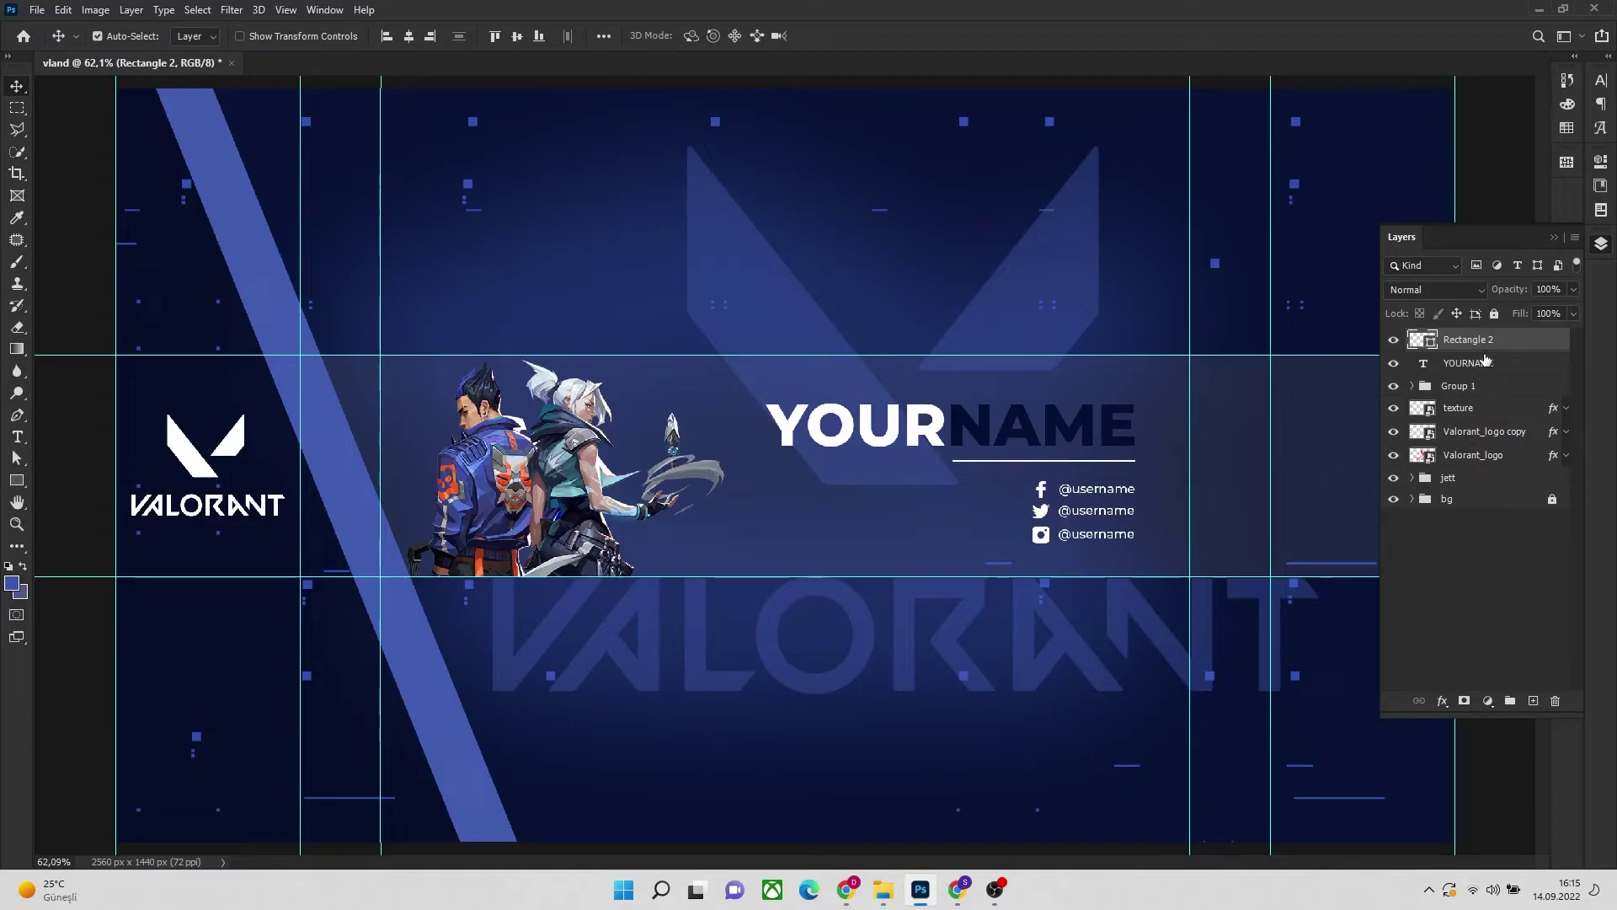
pyautogui.click(1532, 702)
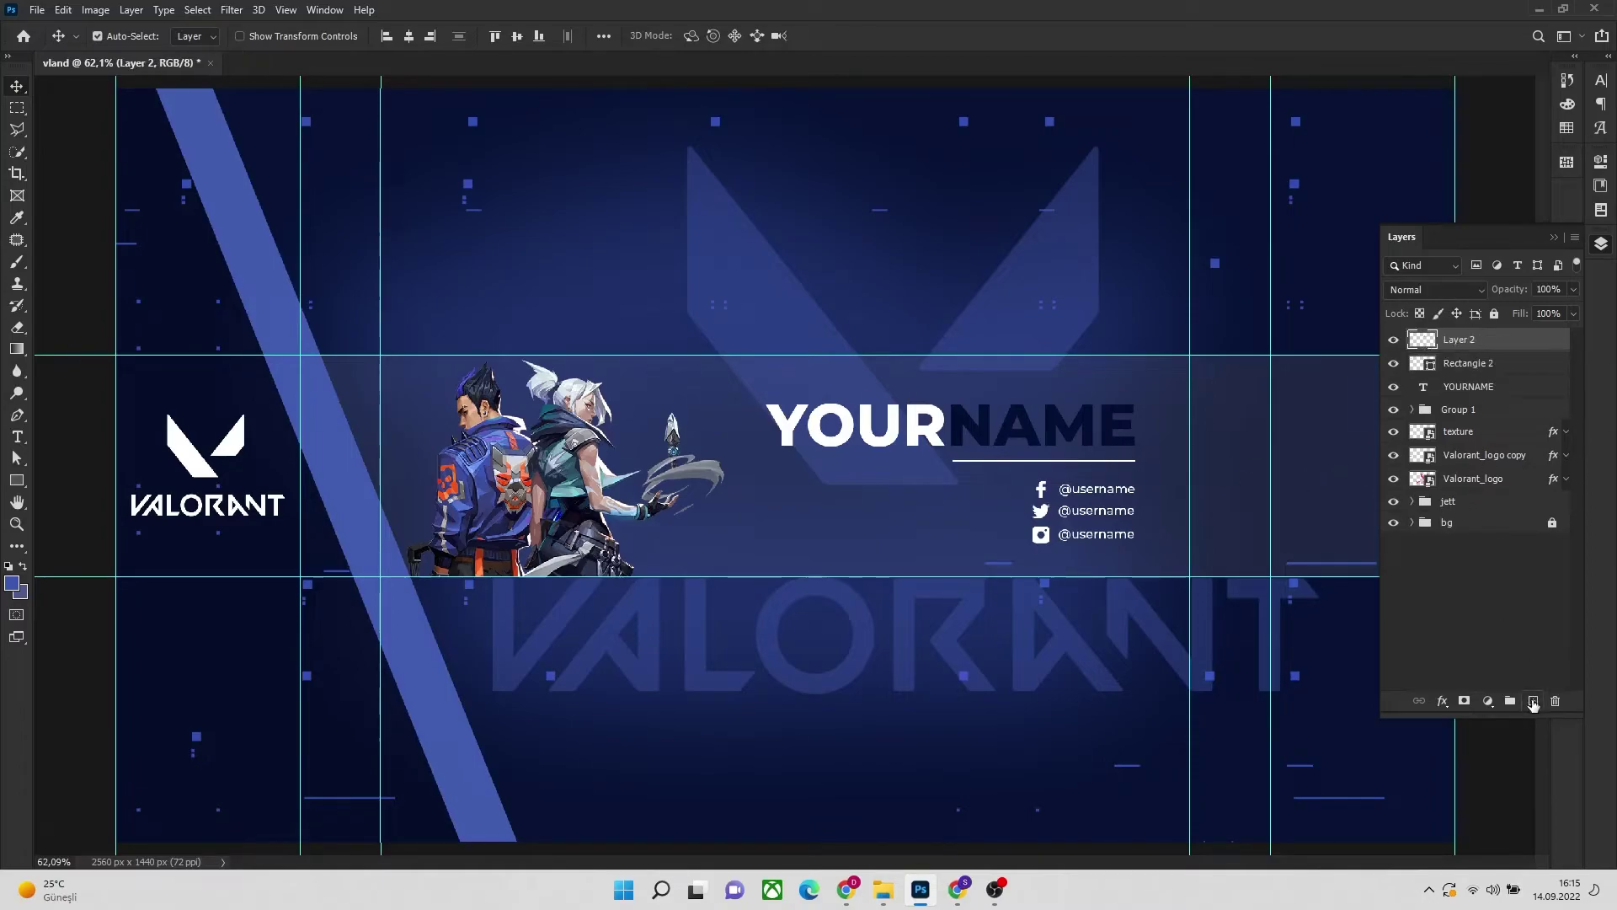
# Set the background colour to dark navy.
pyautogui.click(228, 10)
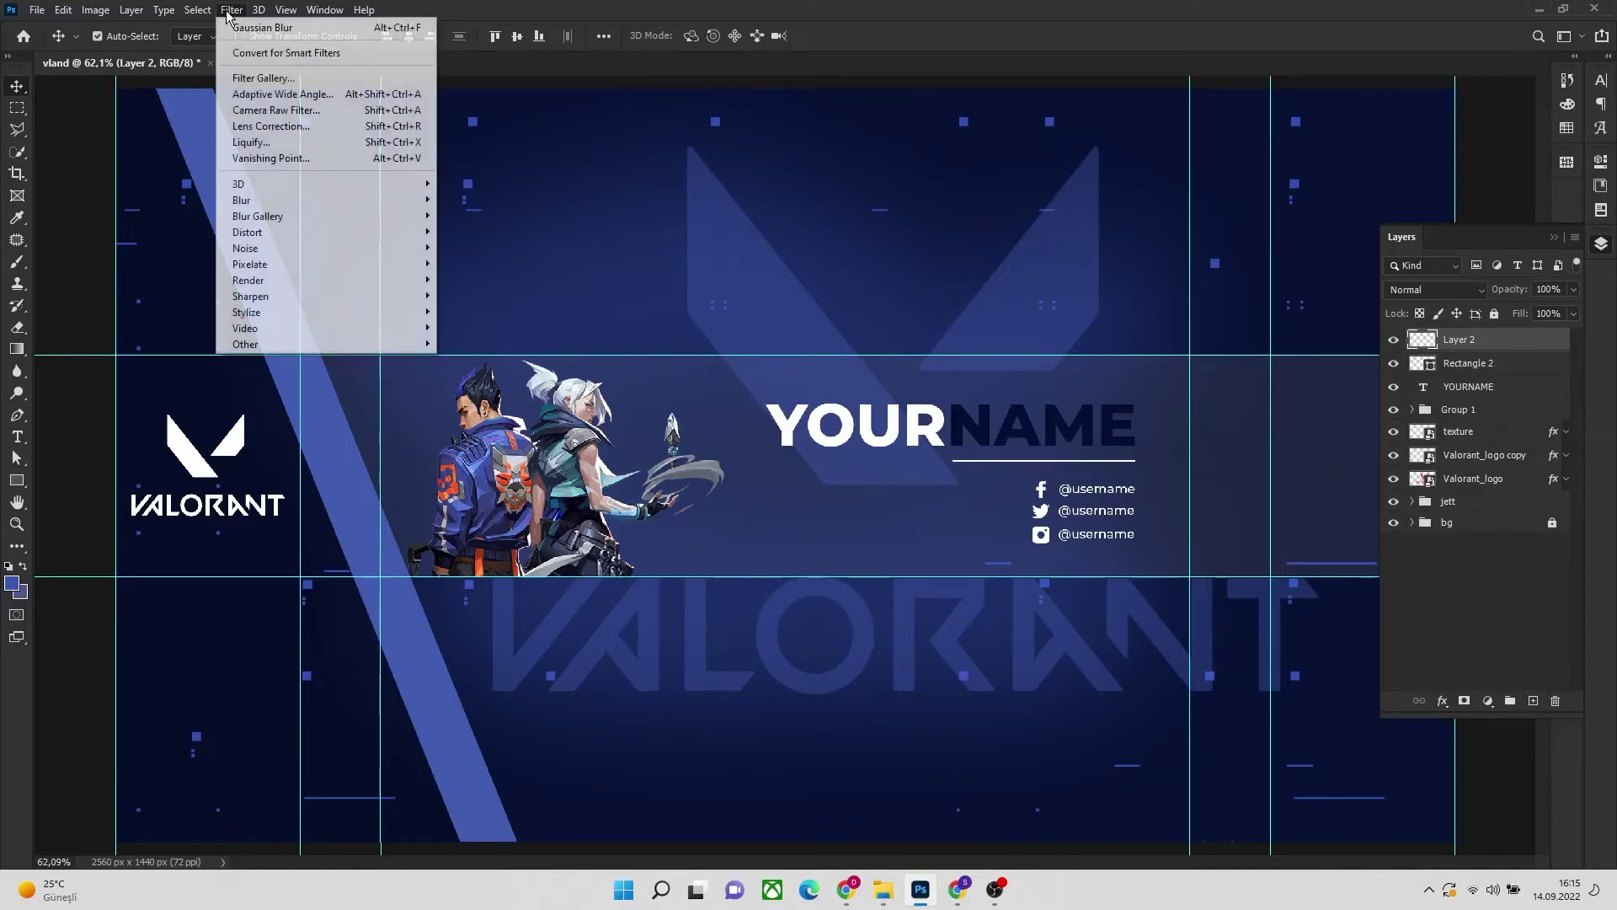
pyautogui.click(227, 10)
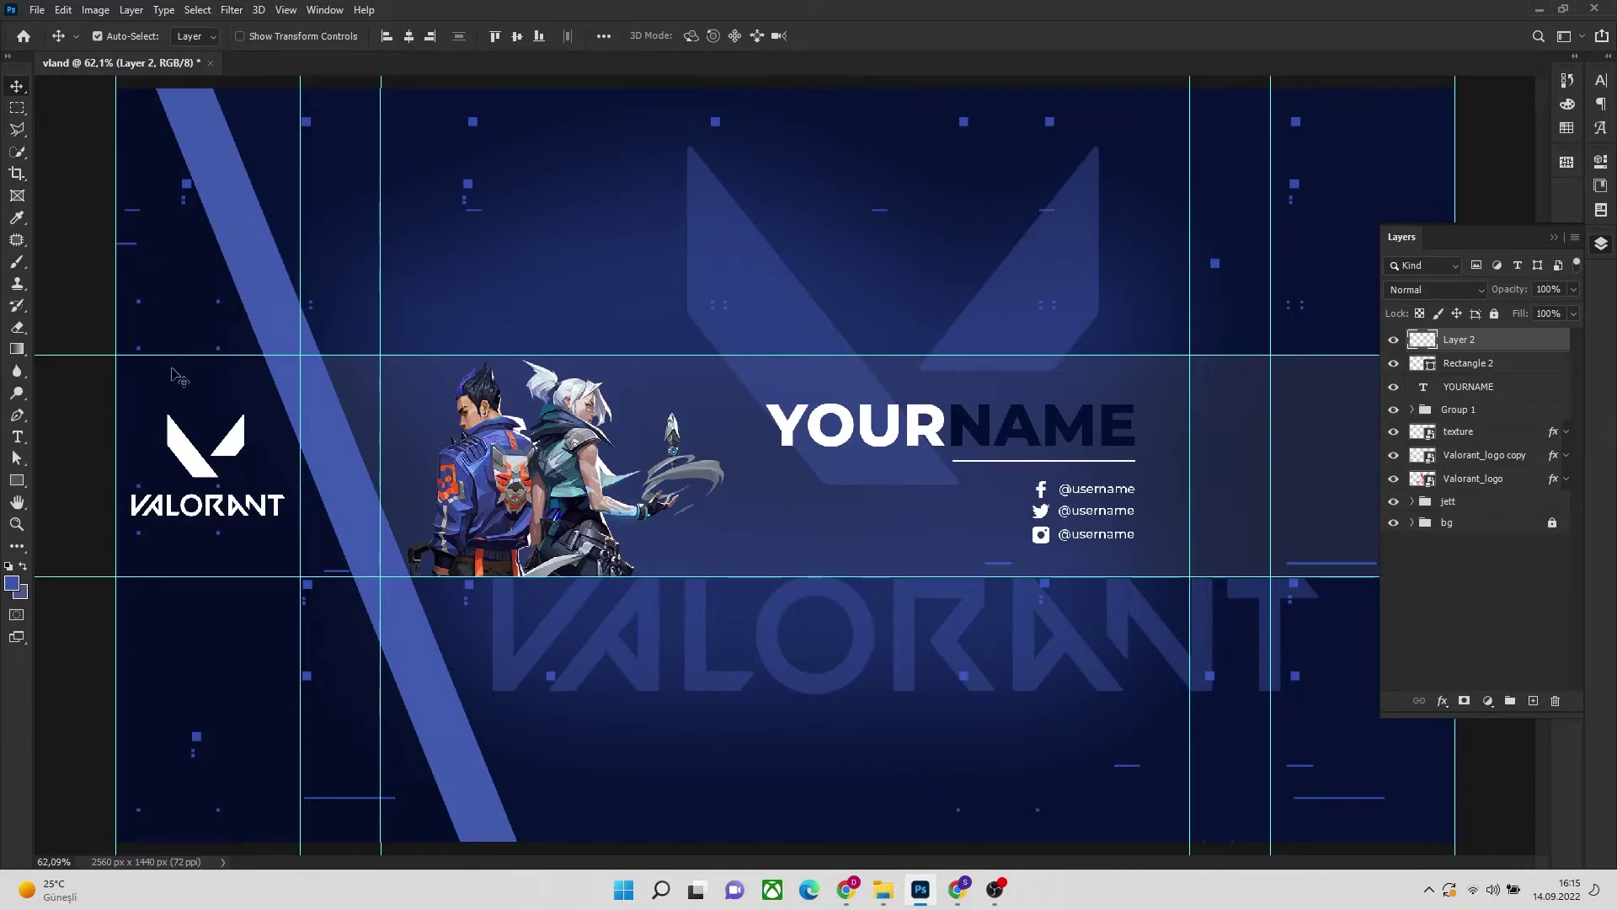
pyautogui.click(18, 591)
pyautogui.moveTo(380, 446); pyautogui.dragTo(518, 401)
pyautogui.click(731, 236)
# Render Clouds onto Layer 2 to fill the banner with a blue cloud texture.
pyautogui.click(232, 10)
pyautogui.moveTo(249, 280)
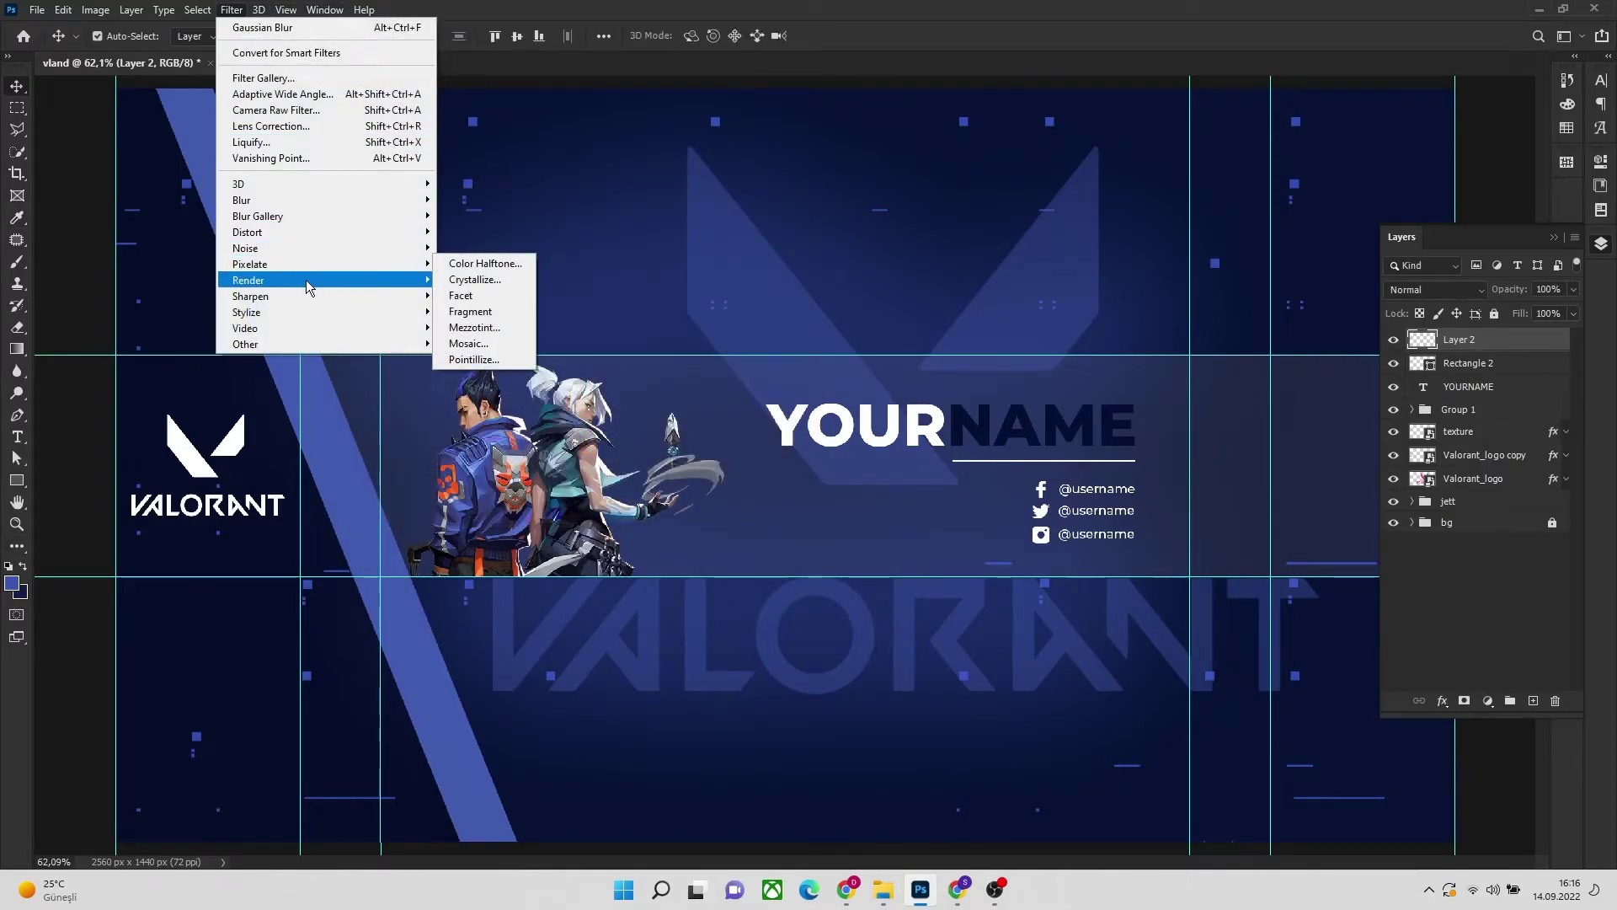
pyautogui.click(481, 336)
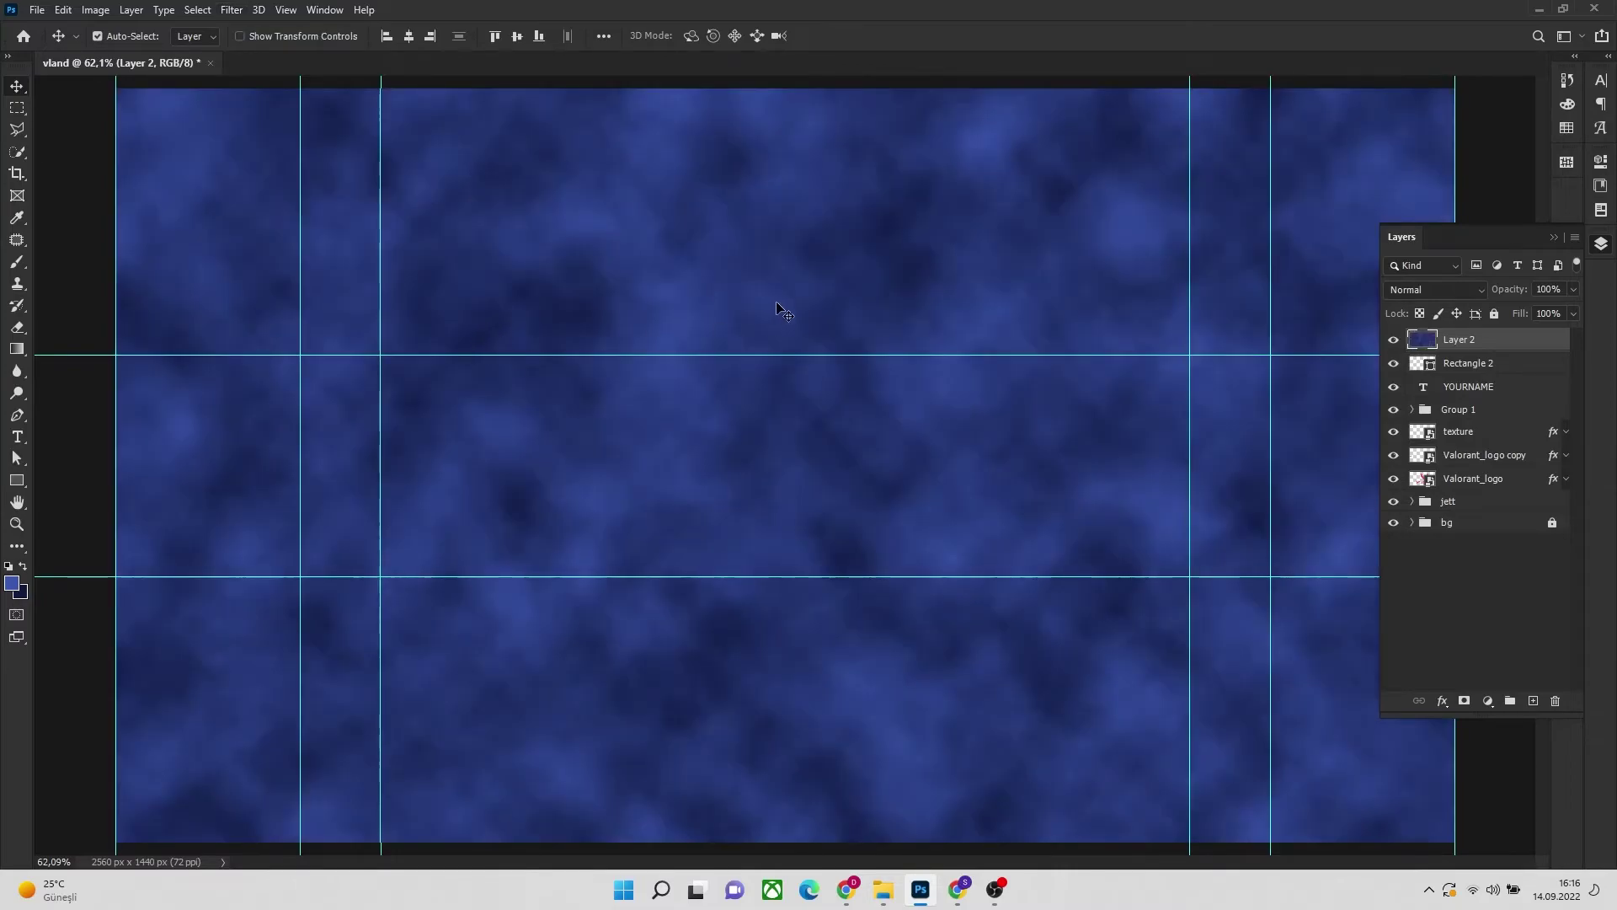
pyautogui.scroll(-3, 834, 328)
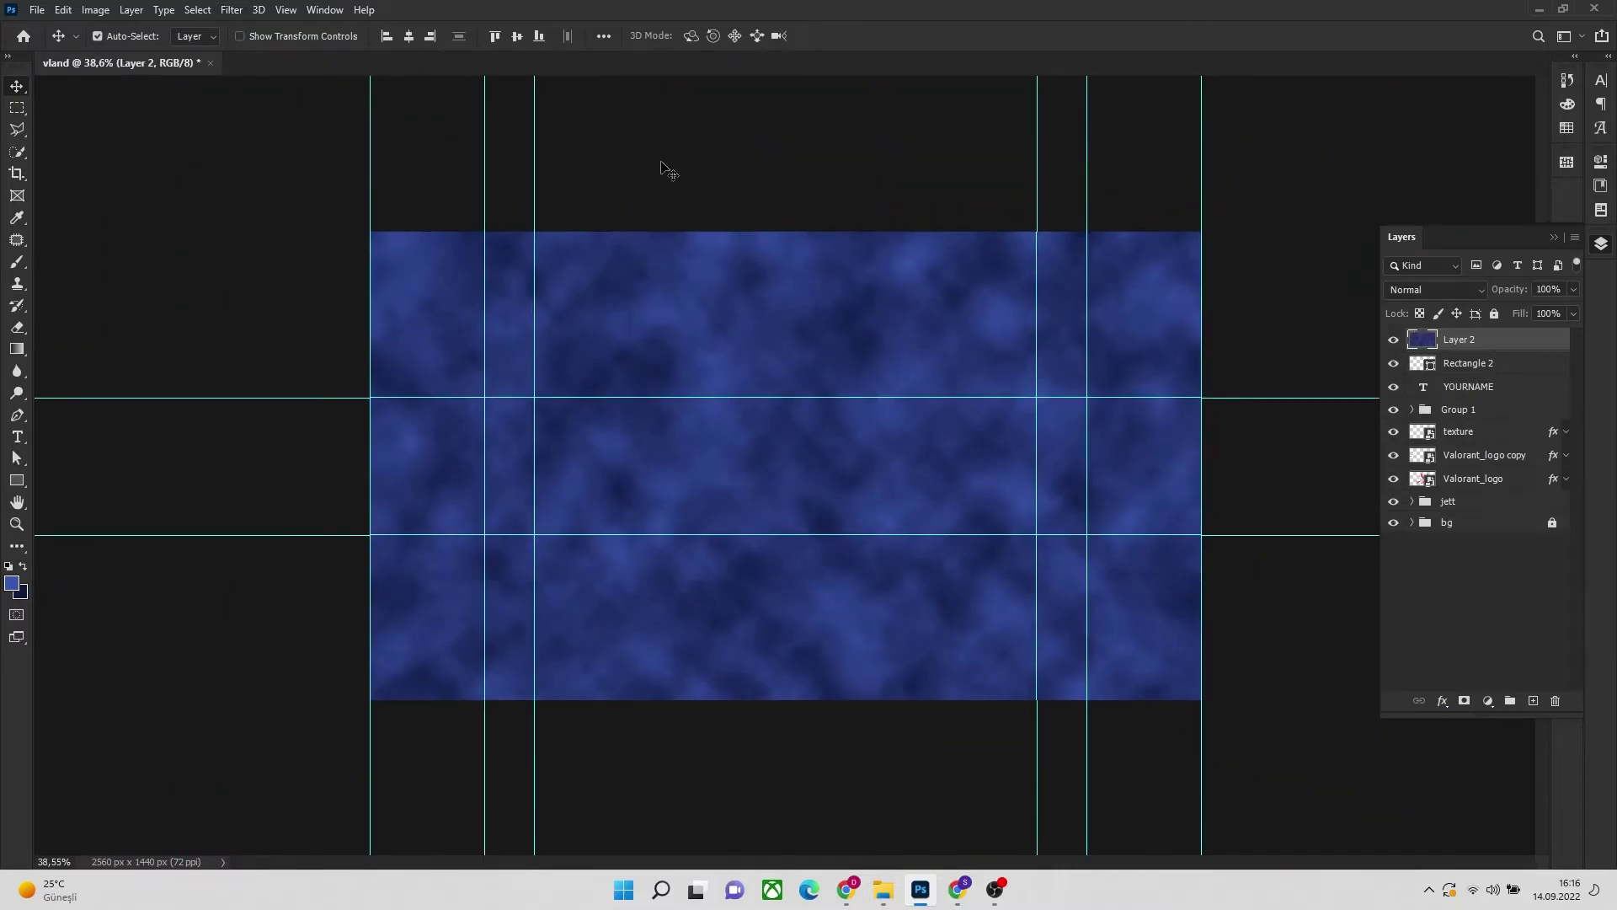
pyautogui.click(1479, 291)
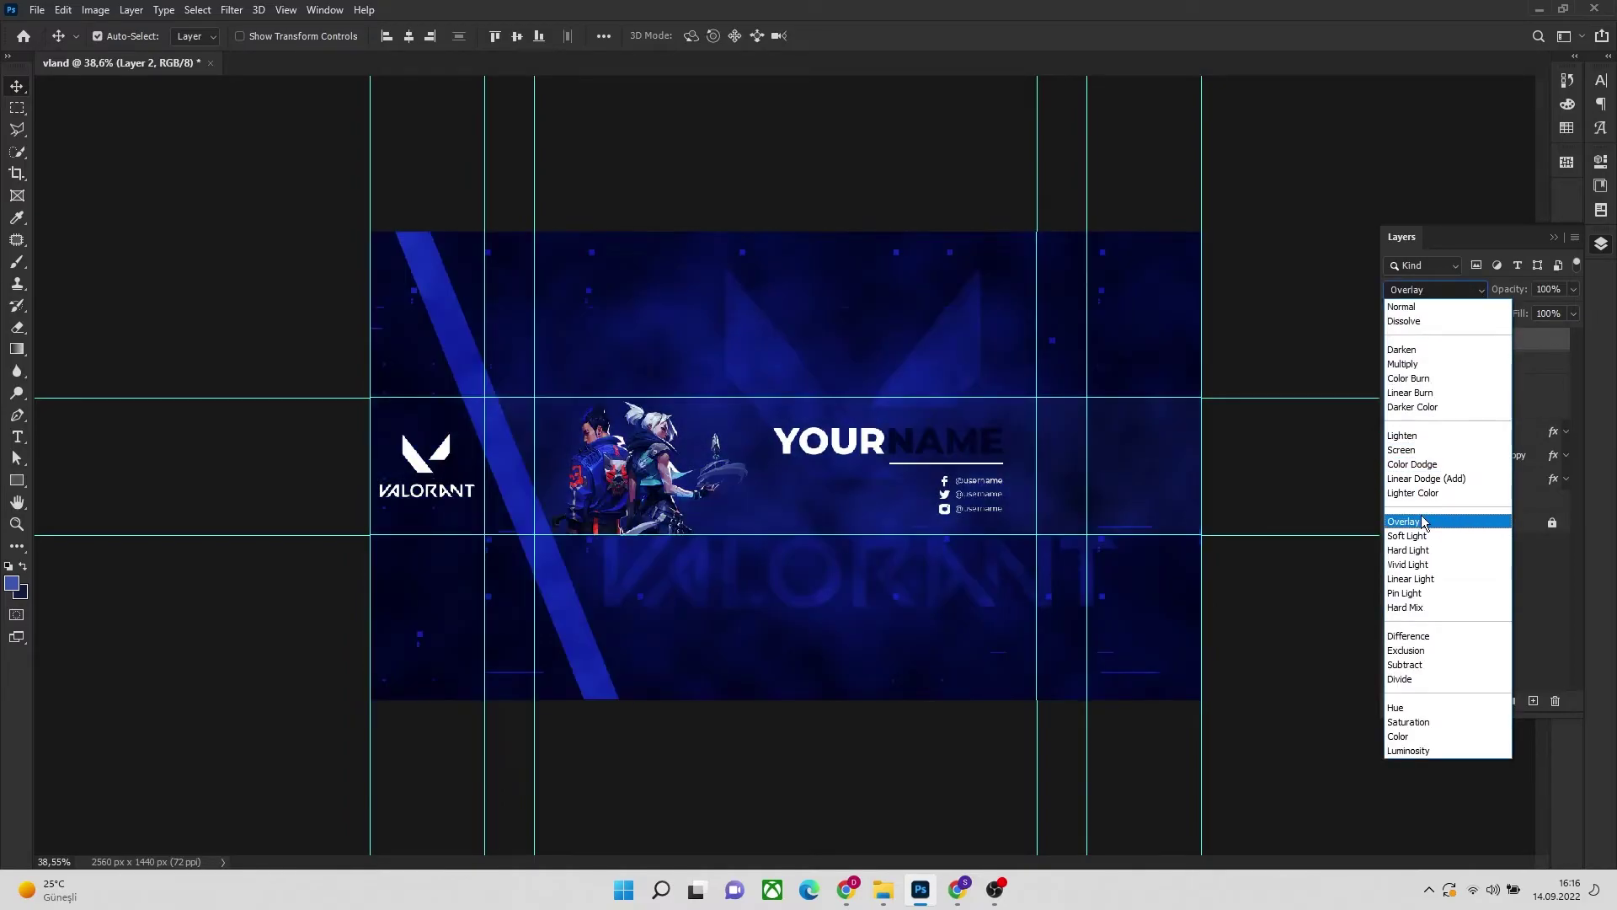
# Set Layer 2's blend mode to Color Dodge.
pyautogui.click(1422, 468)
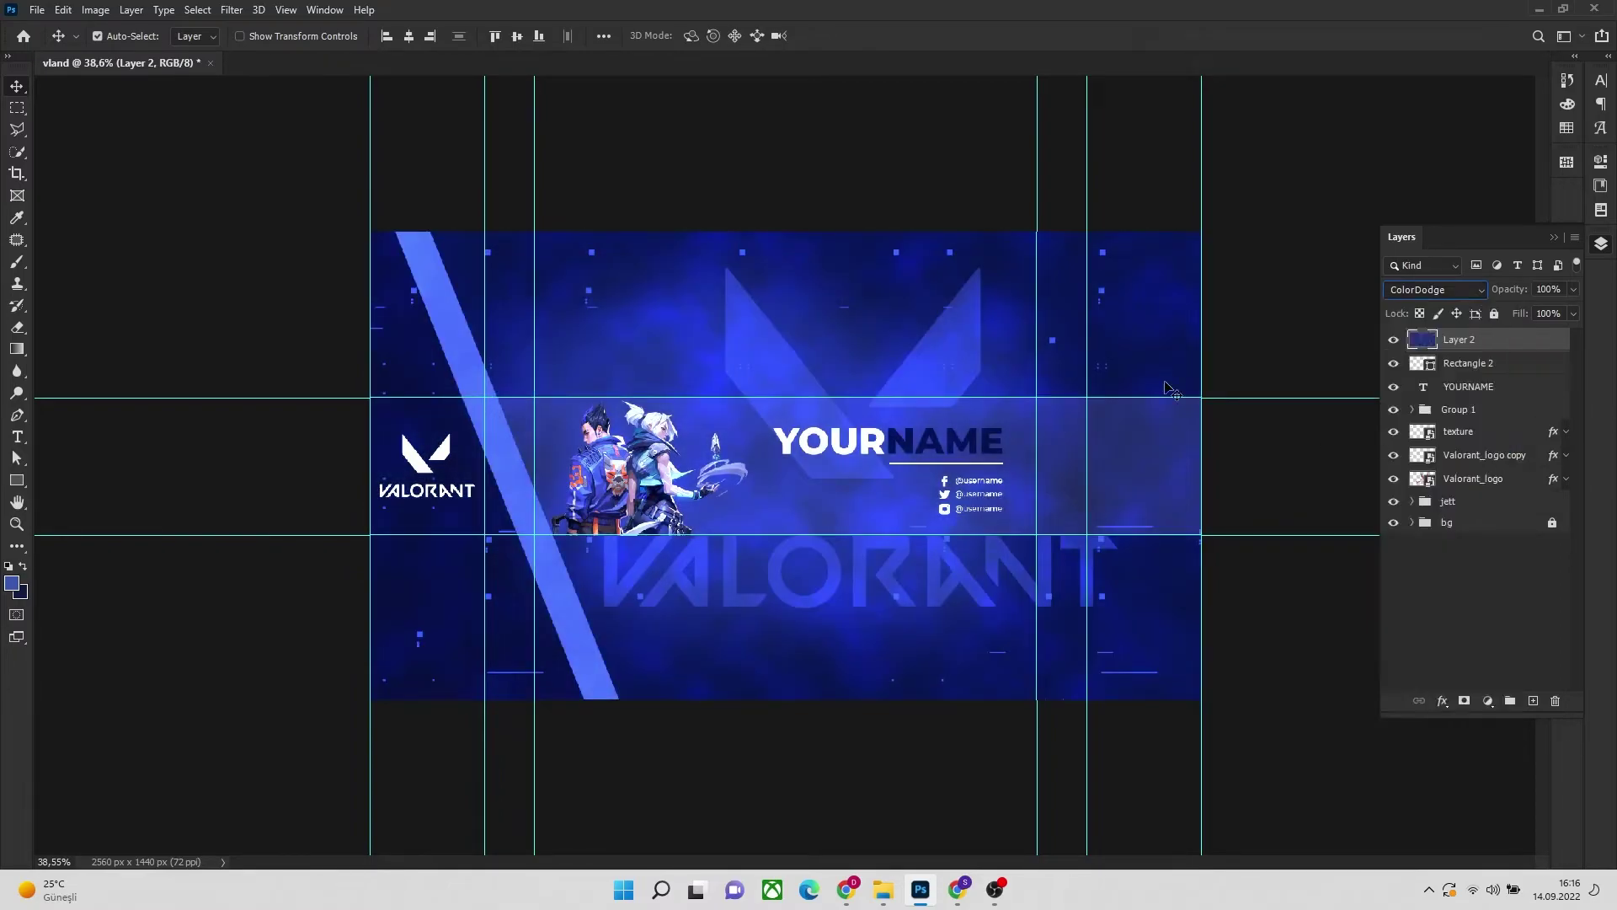
pyautogui.click(1236, 356)
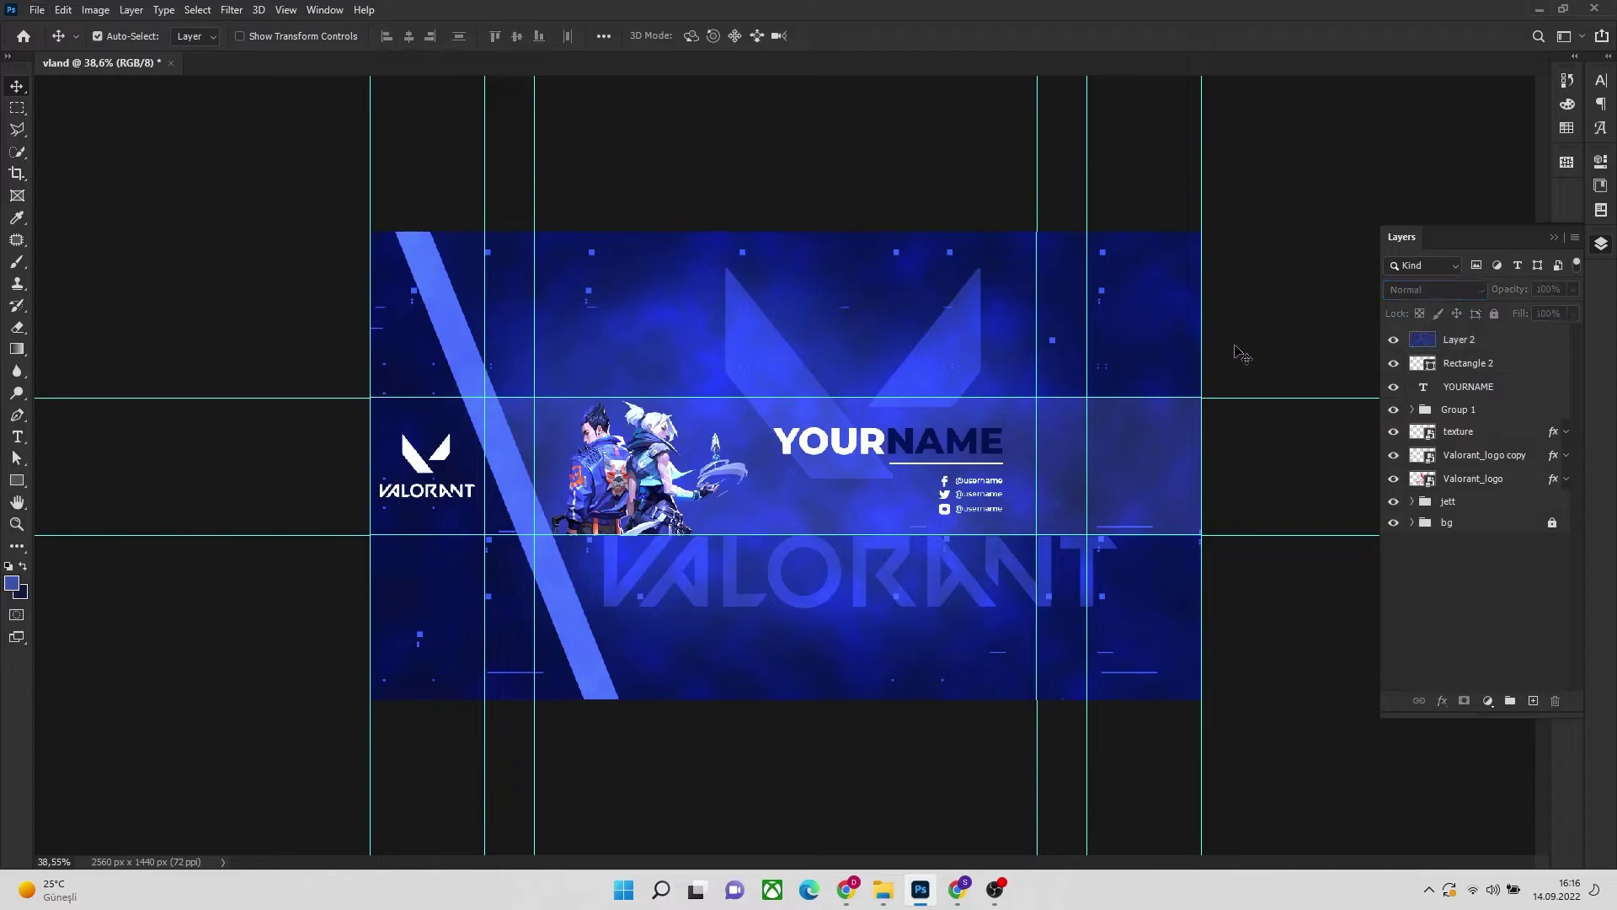
pyautogui.scroll(4, 986, 354)
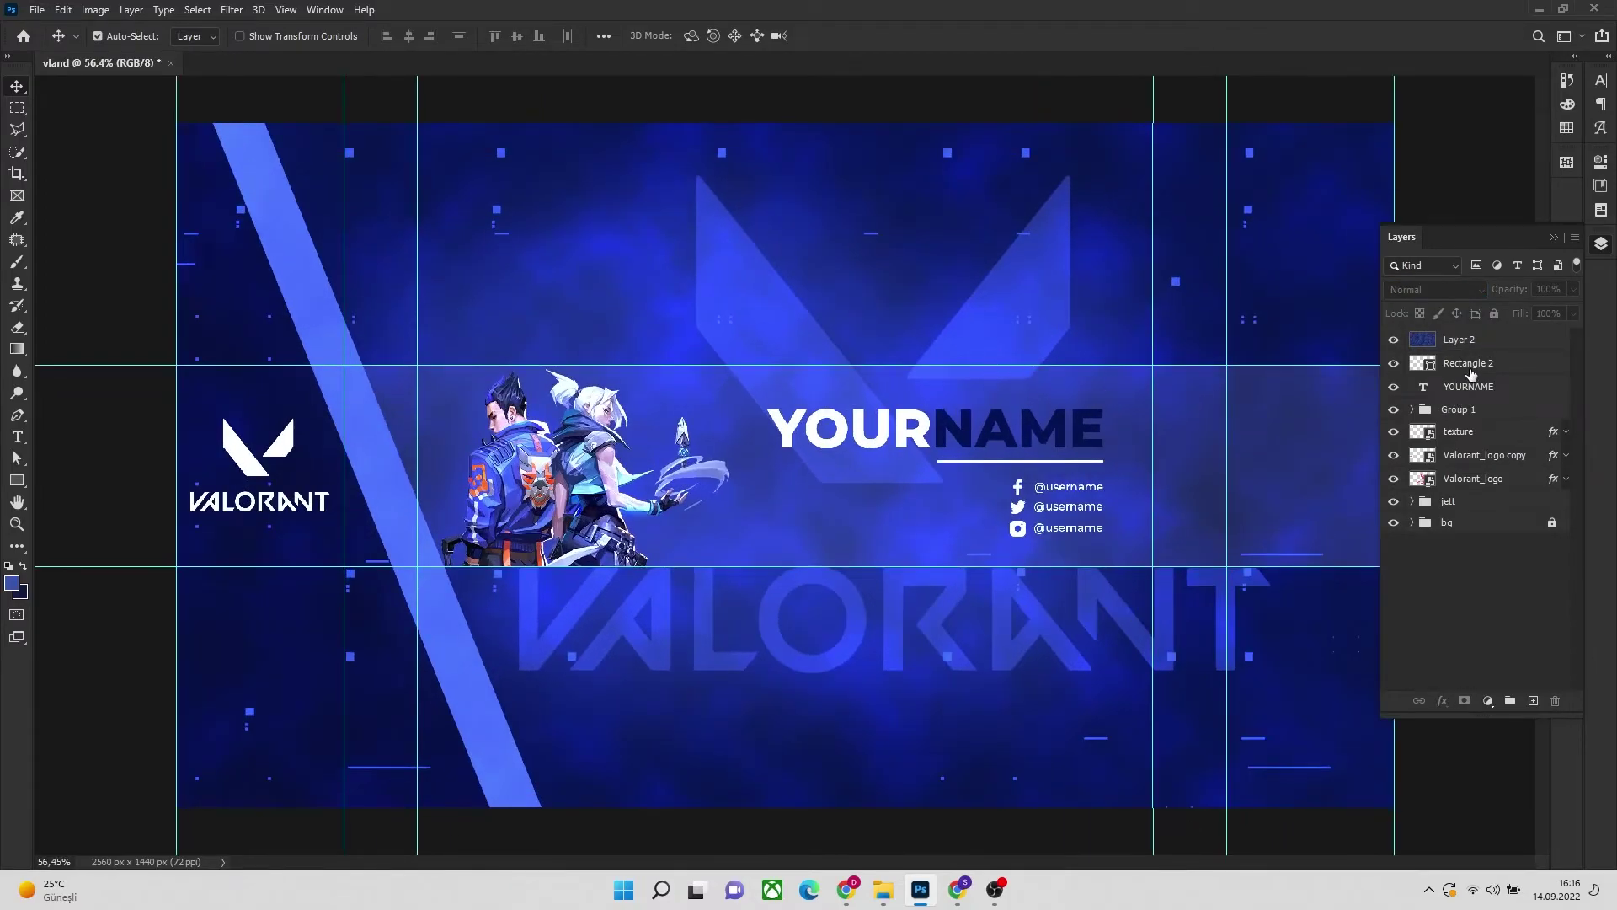
pyautogui.click(1474, 341)
pyautogui.scroll(-4, 1087, 370)
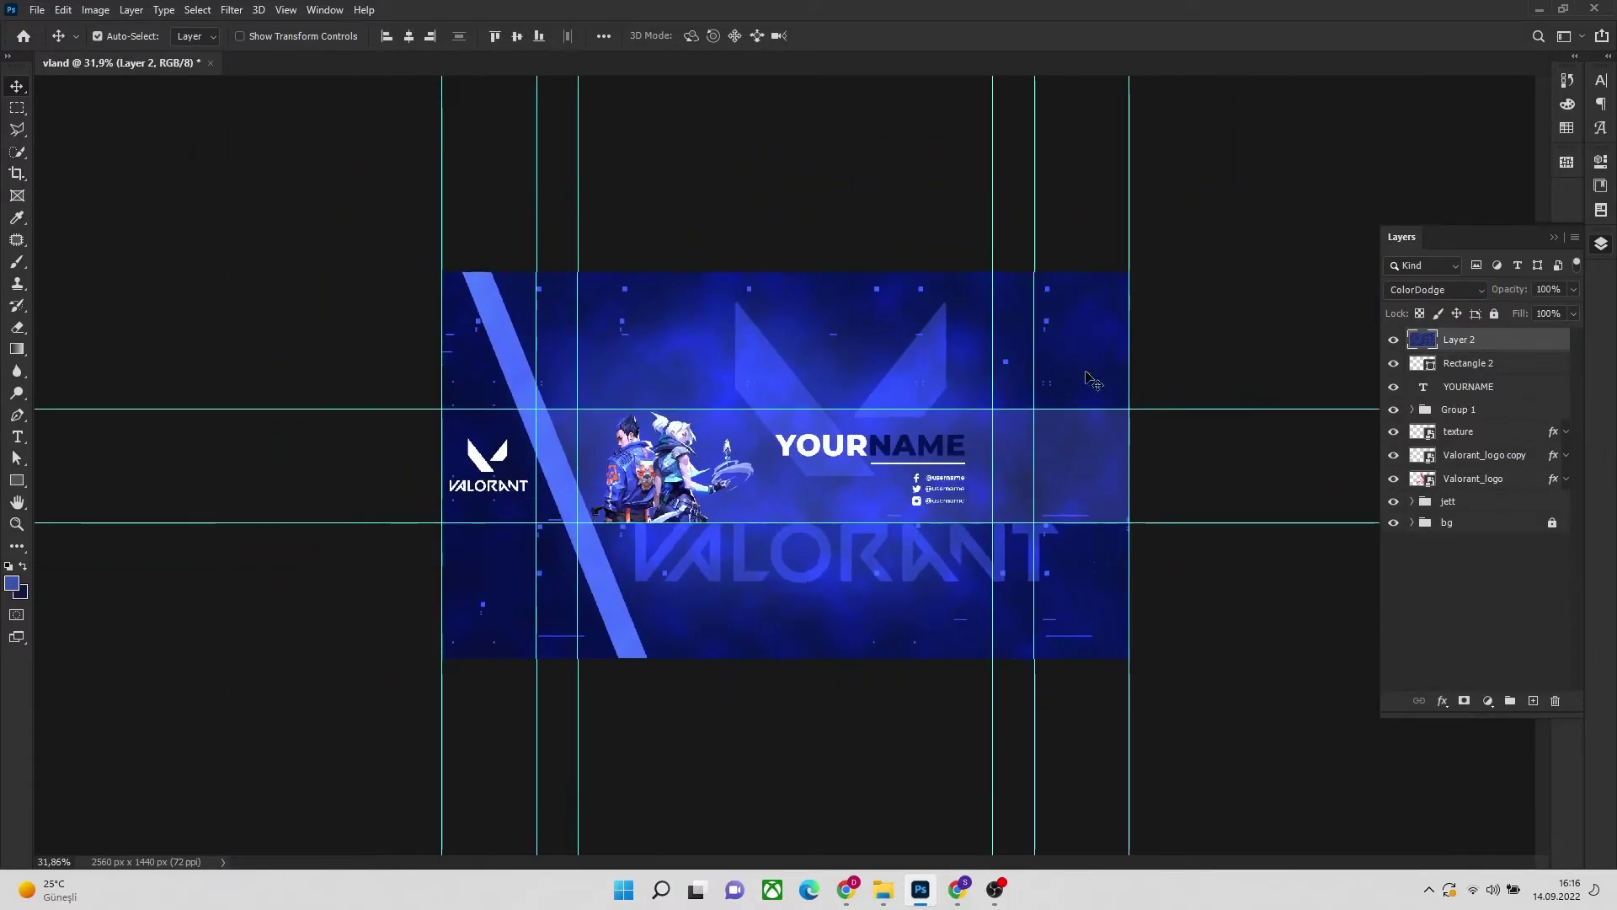
pyautogui.scroll(-2, 1093, 381)
# Scale the Layer 2 glow to about 135.65% and shift it up and left.
pyautogui.hotkey('ctrl', 't')
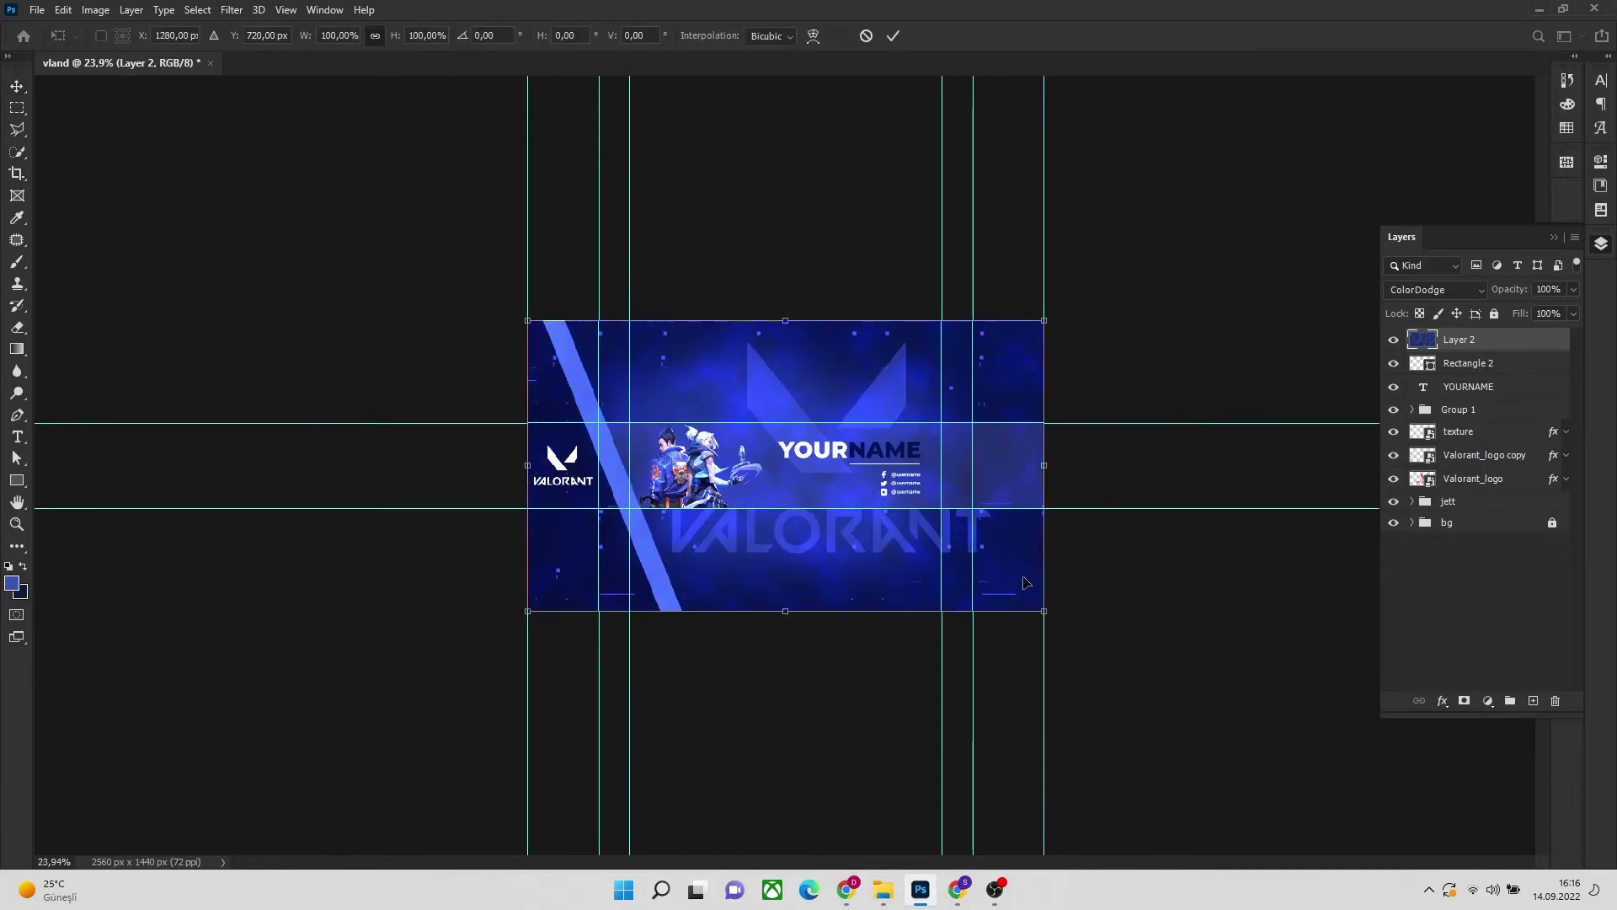
pyautogui.moveTo(785, 615); pyautogui.dragTo(777, 714)
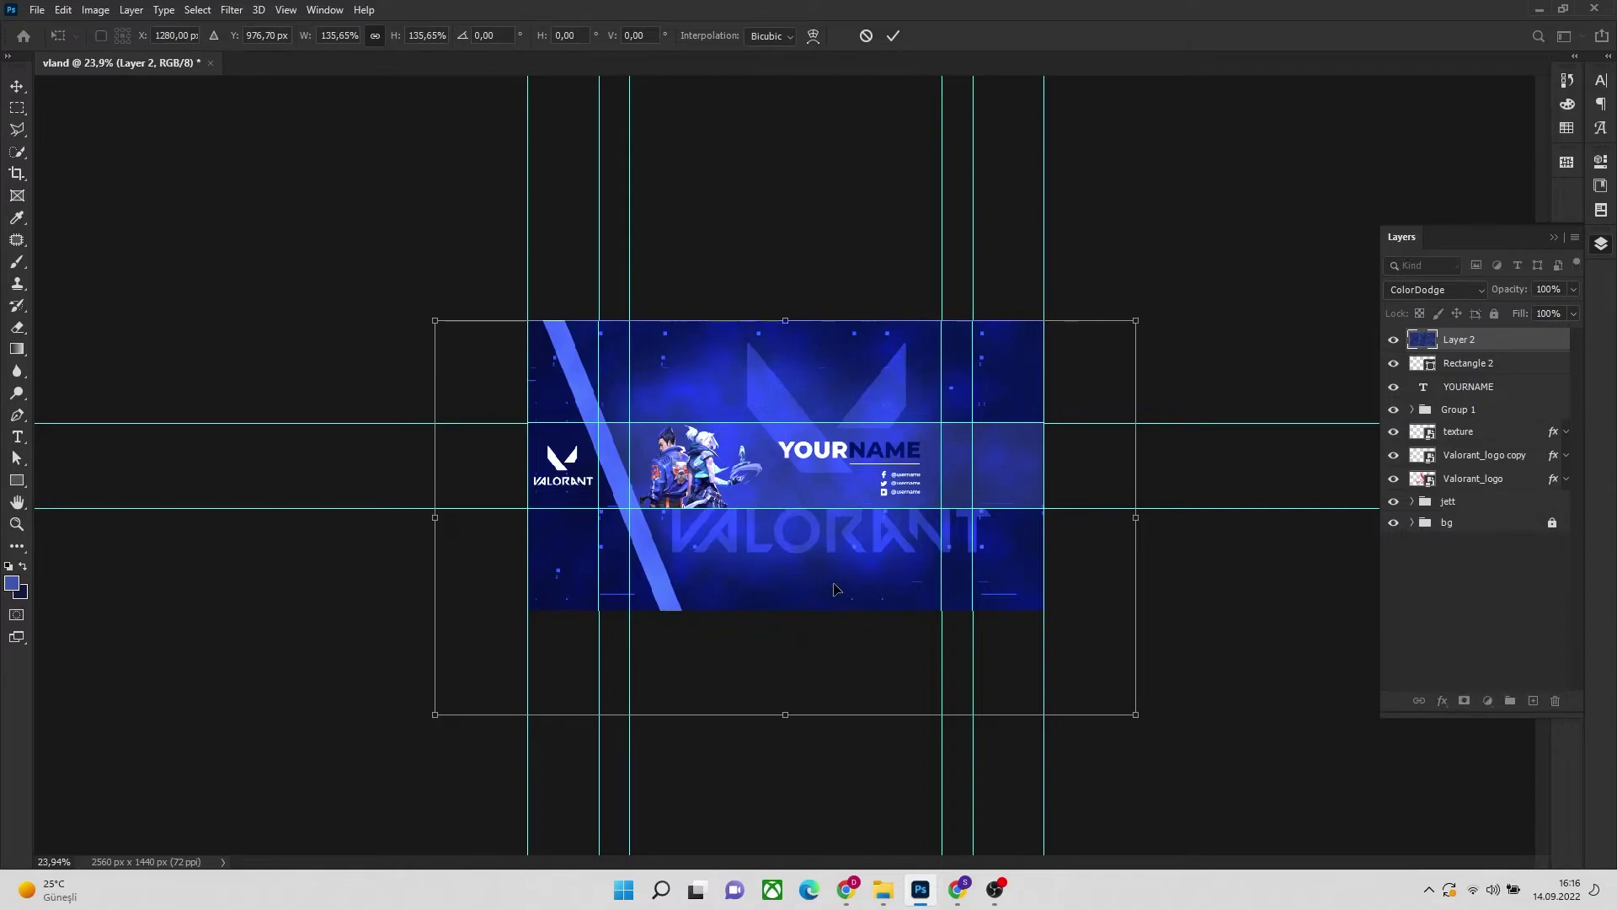
pyautogui.moveTo(834, 588); pyautogui.dragTo(823, 556)
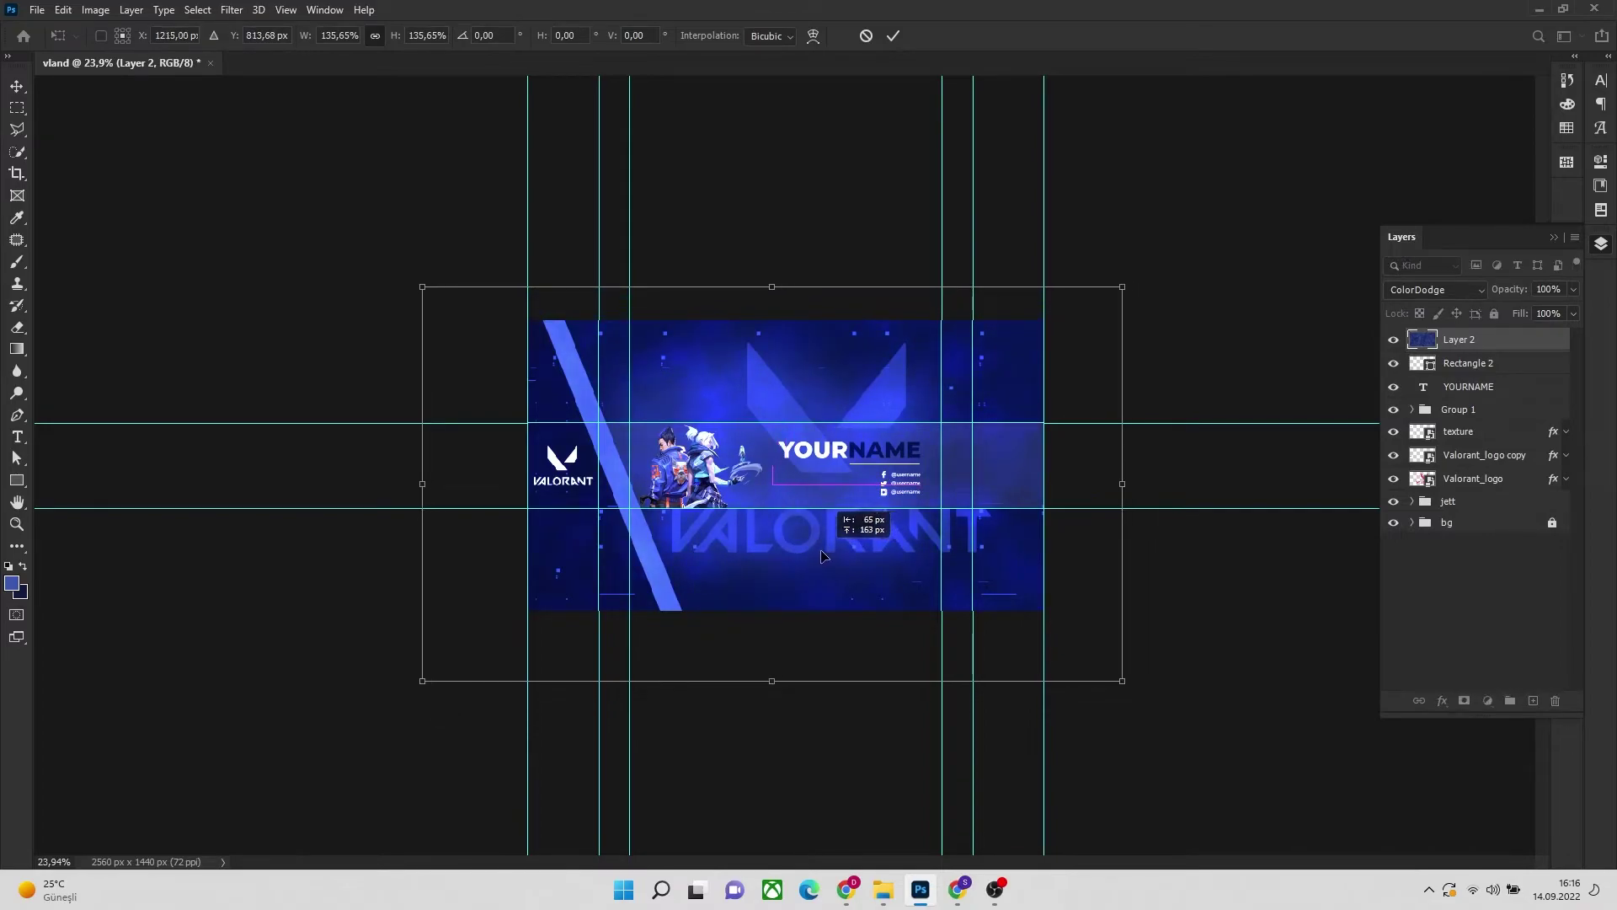
pyautogui.click(893, 36)
pyautogui.click(915, 400)
pyautogui.scroll(3, 919, 407)
# Move the jett group to the top of the layer stack.
pyautogui.scroll(8, 926, 429)
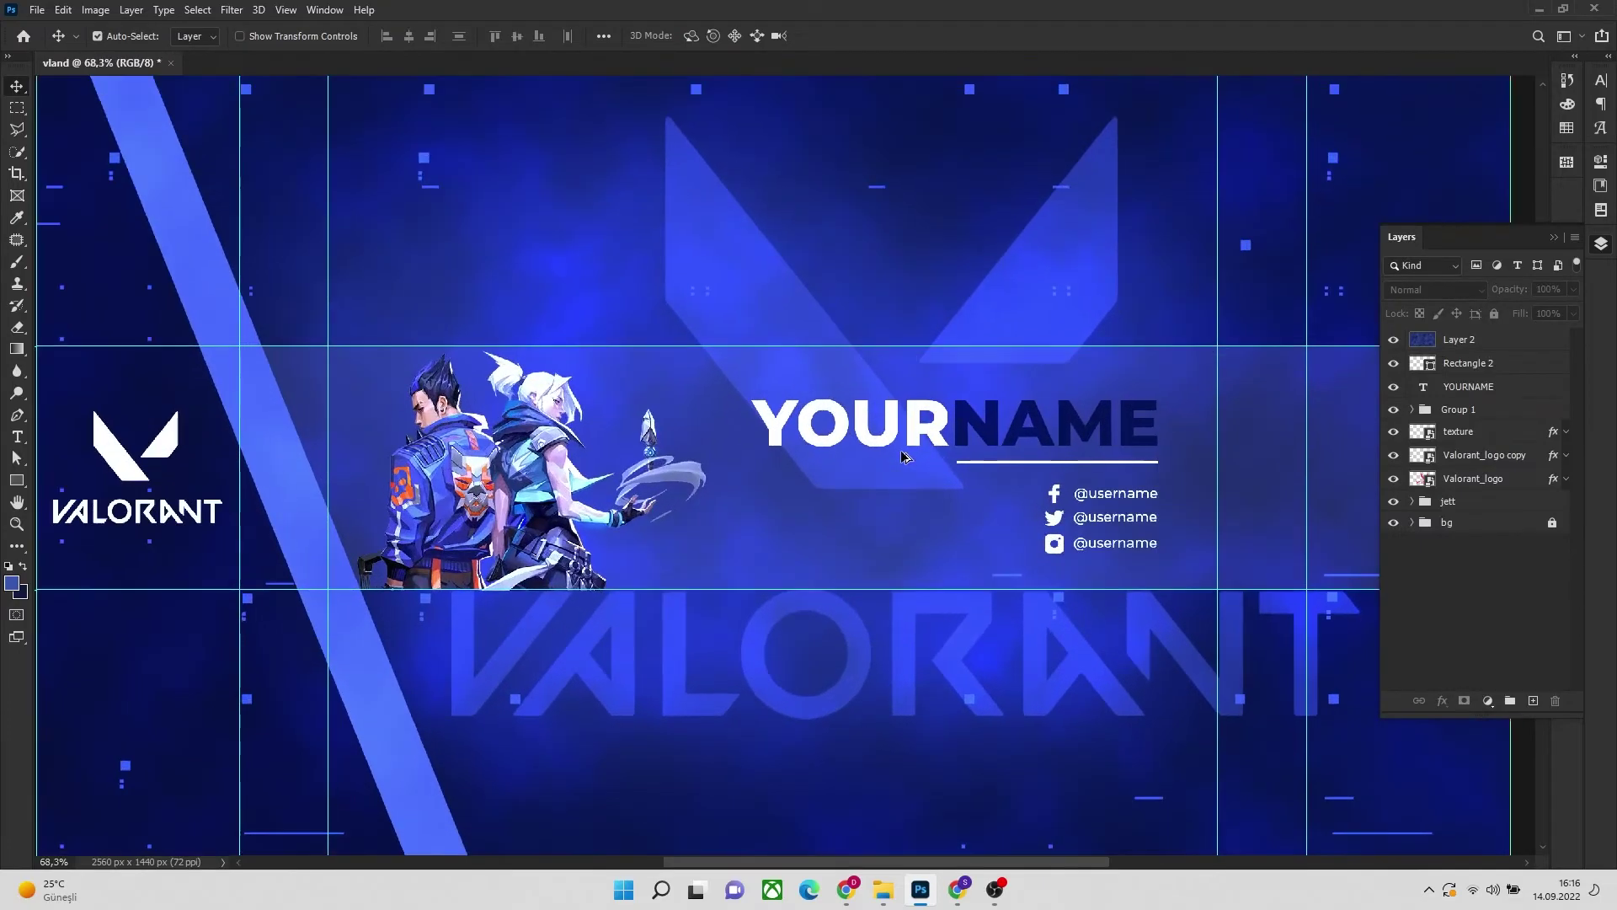
pyautogui.scroll(1, 956, 458)
pyautogui.scroll(-2, 935, 484)
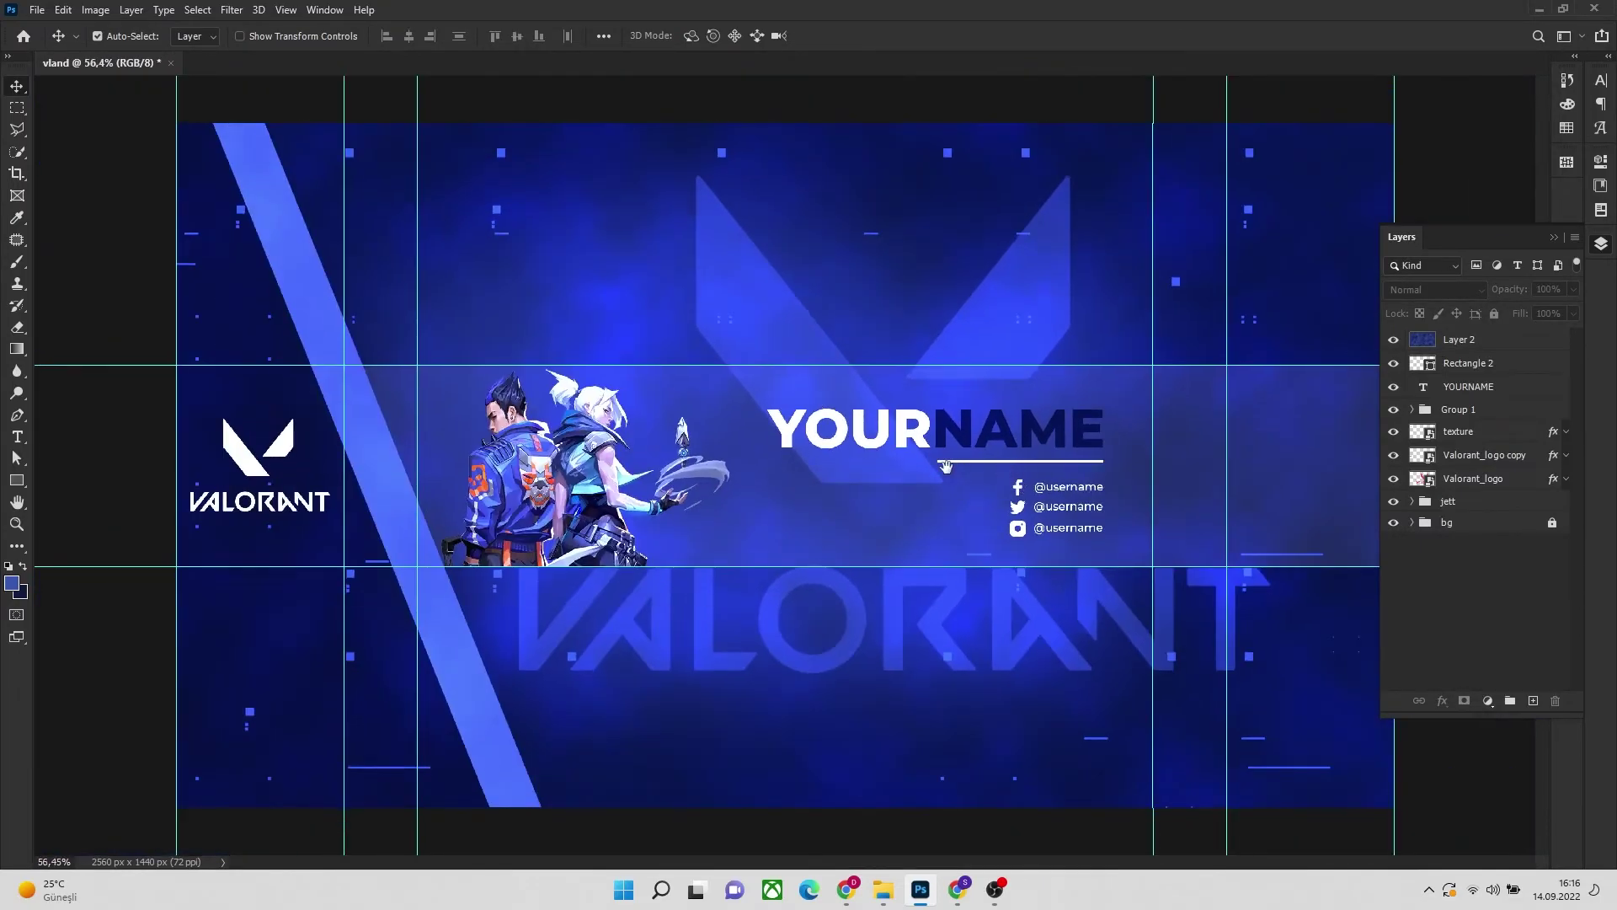
pyautogui.moveTo(1461, 500); pyautogui.dragTo(1452, 333)
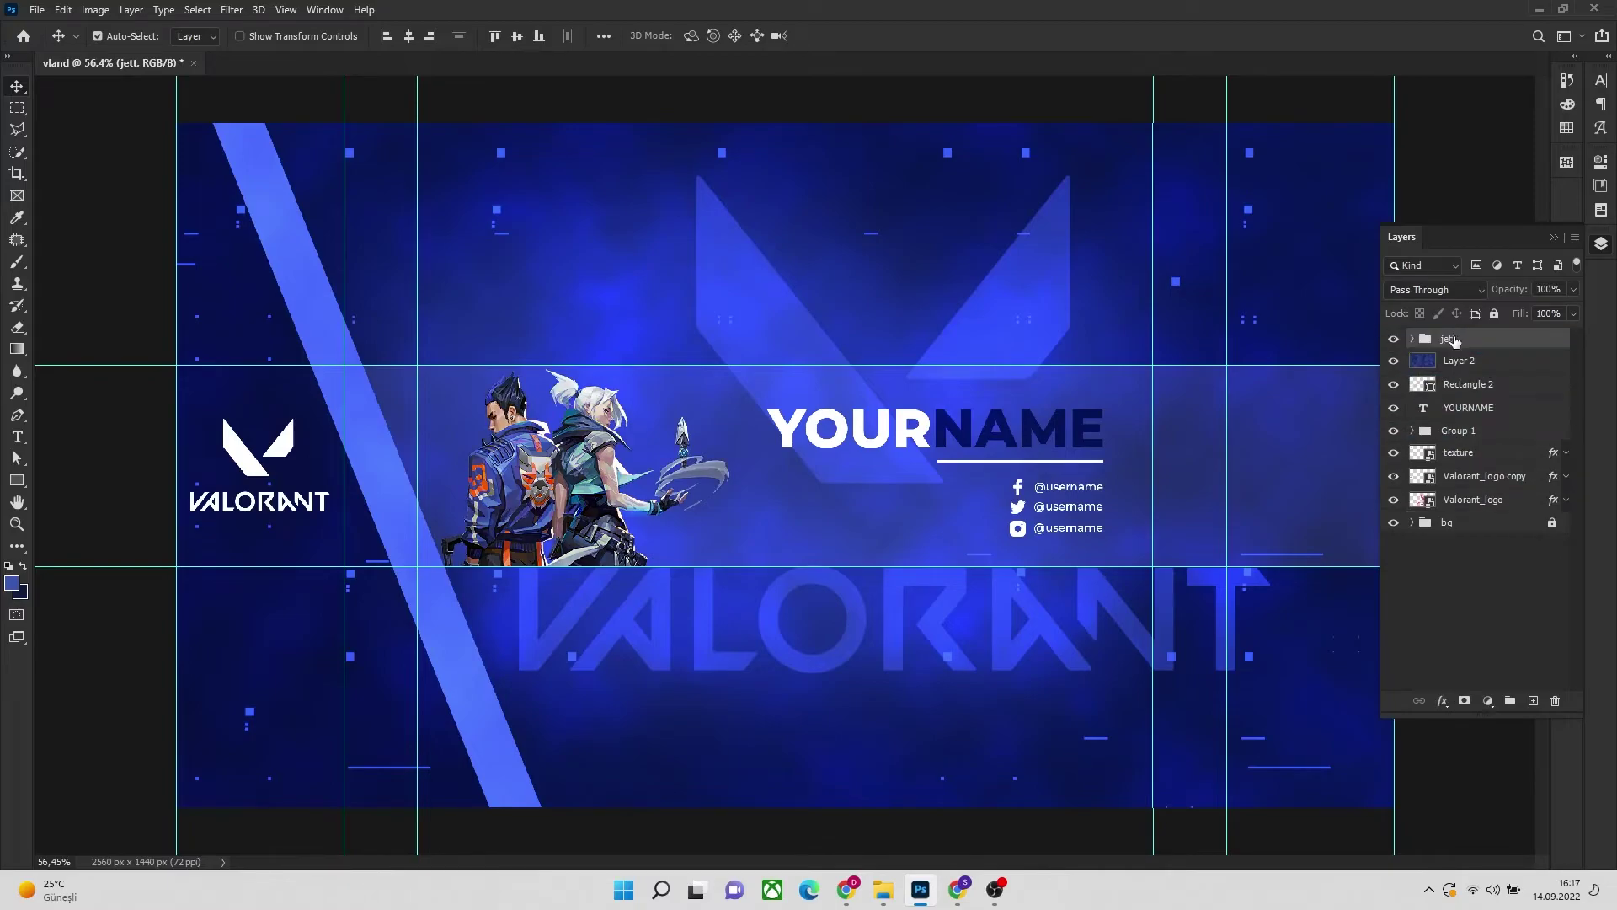
# Lower Layer 2's opacity to 40%.
pyautogui.click(910, 442)
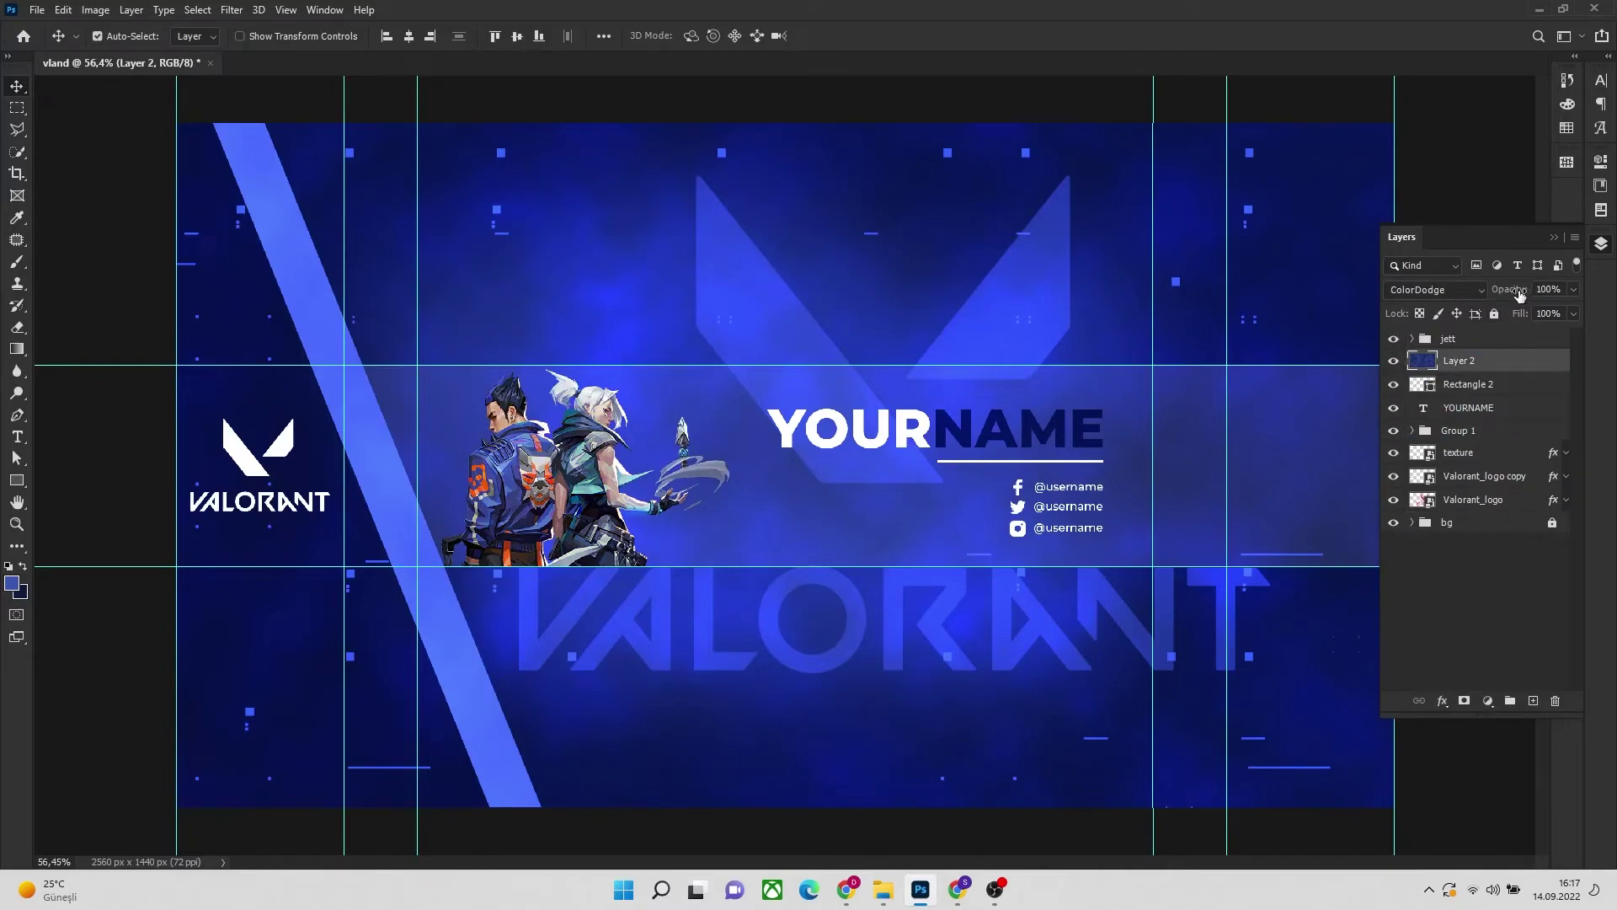
pyautogui.moveTo(1519, 292); pyautogui.dragTo(1481, 292)
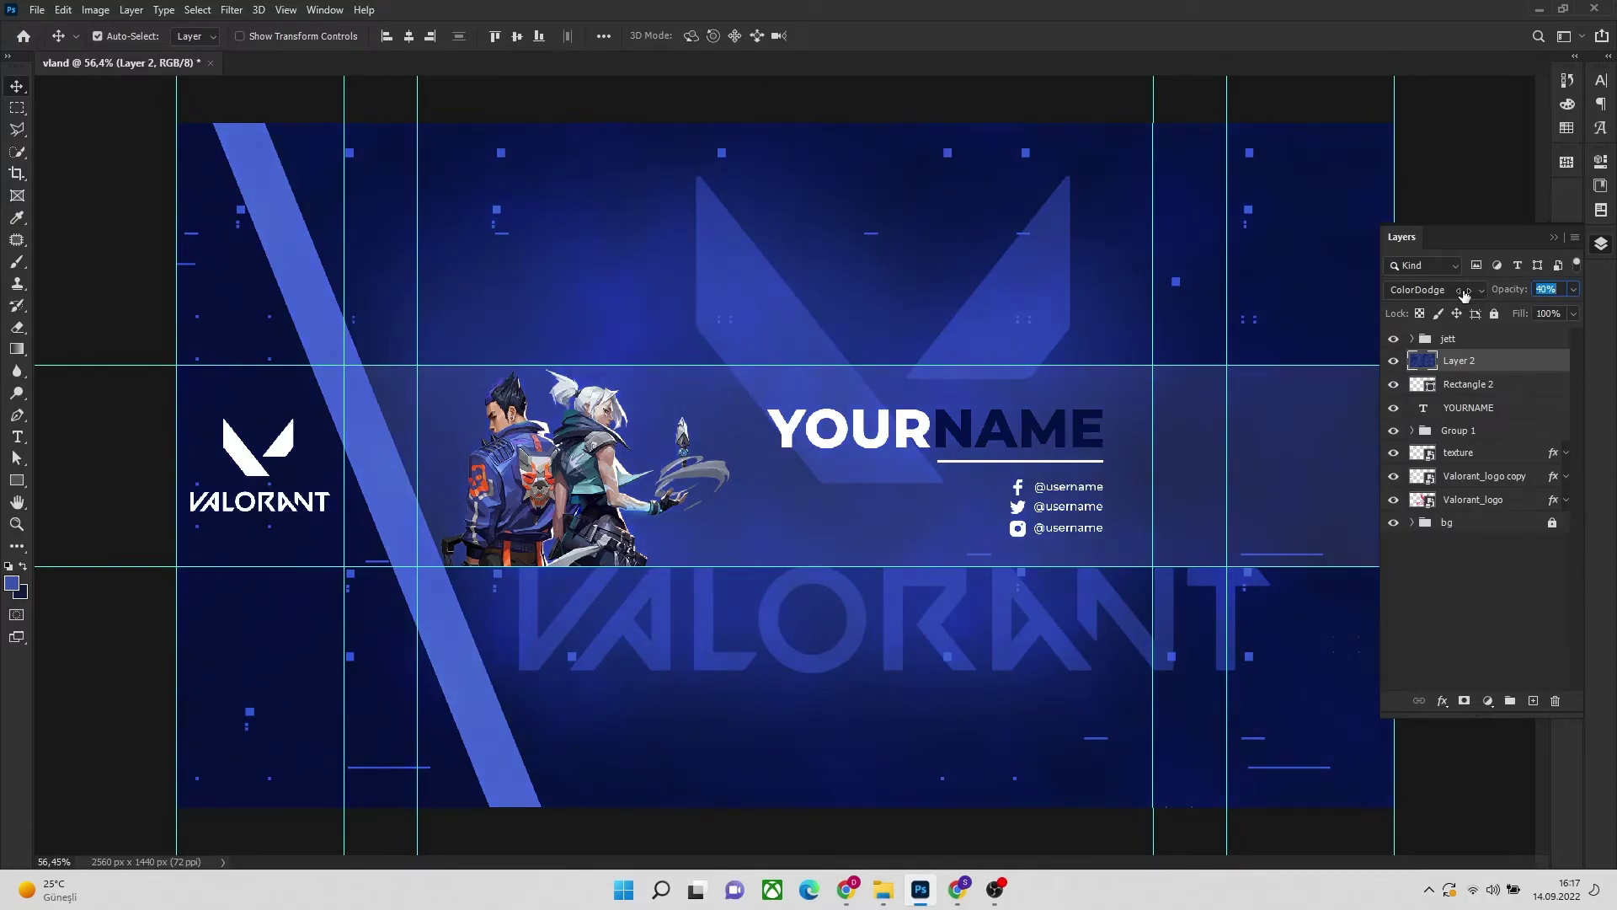
pyautogui.scroll(2, 1002, 379)
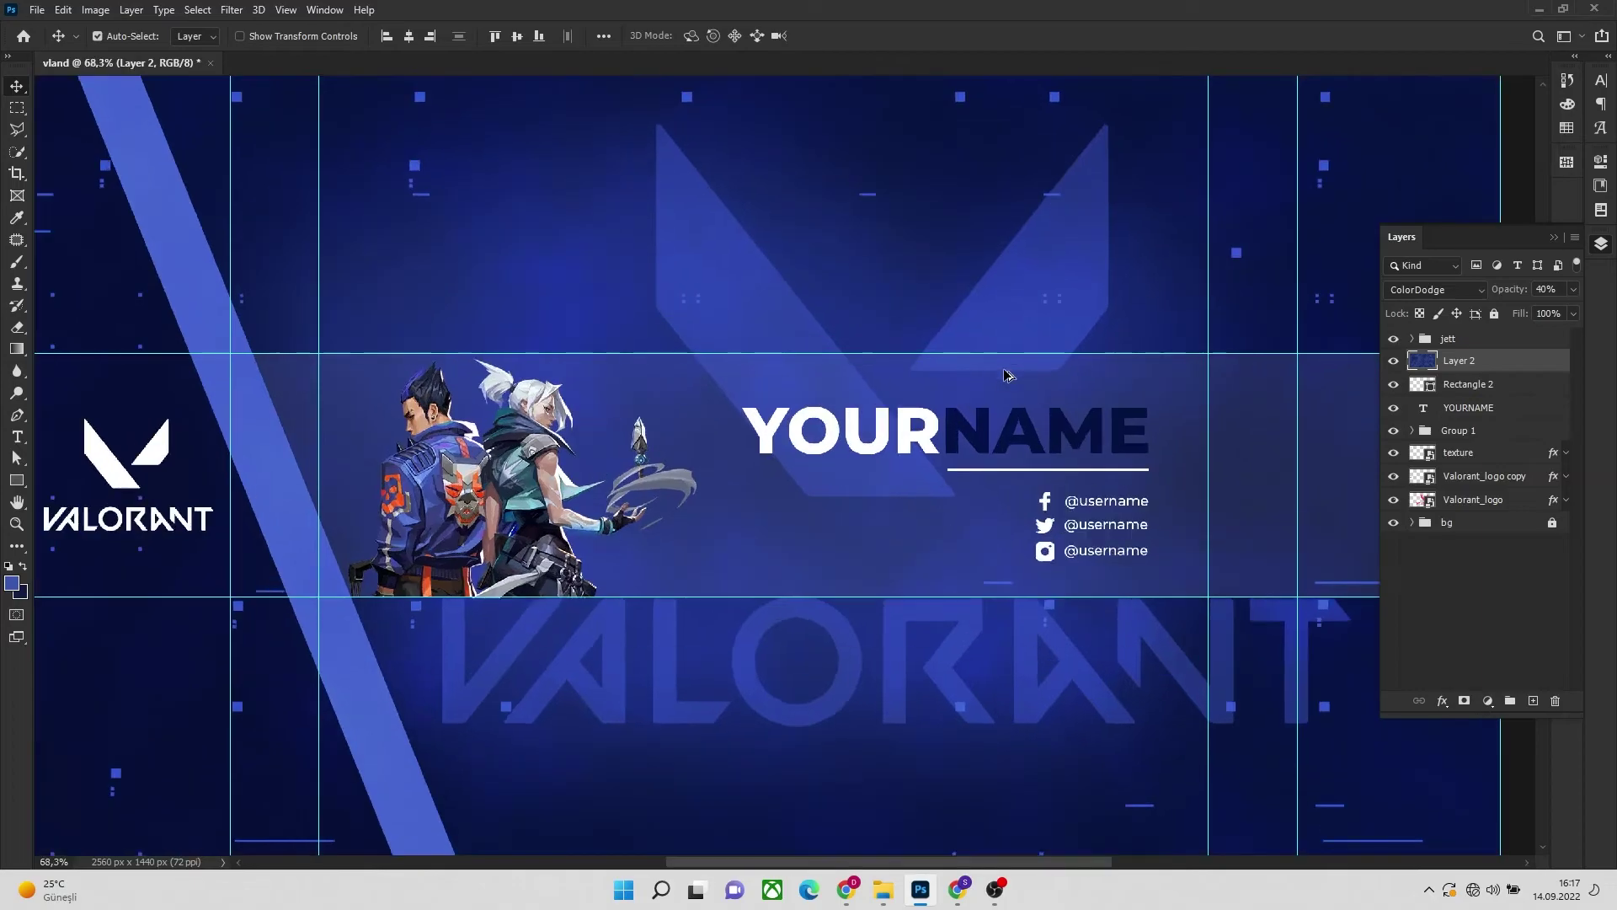
pyautogui.hscroll(2, 1011, 312)
pyautogui.hscroll(1, 935, 291)
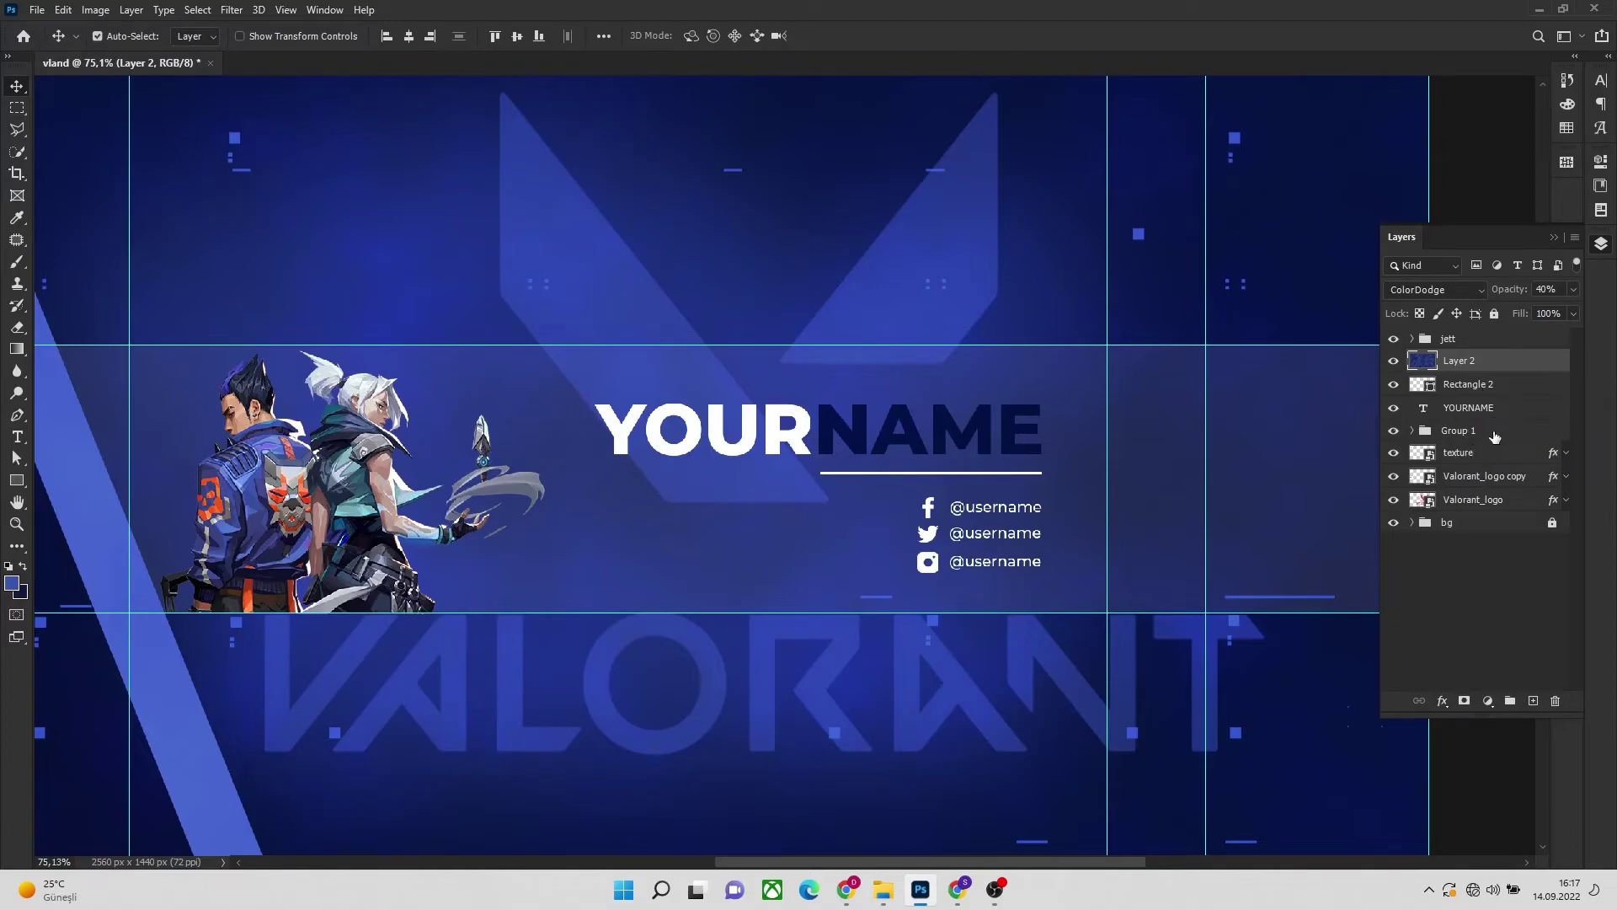
# Add a layer mask to the Valorant_logo layer.
pyautogui.click(1494, 433)
pyautogui.click(1494, 478)
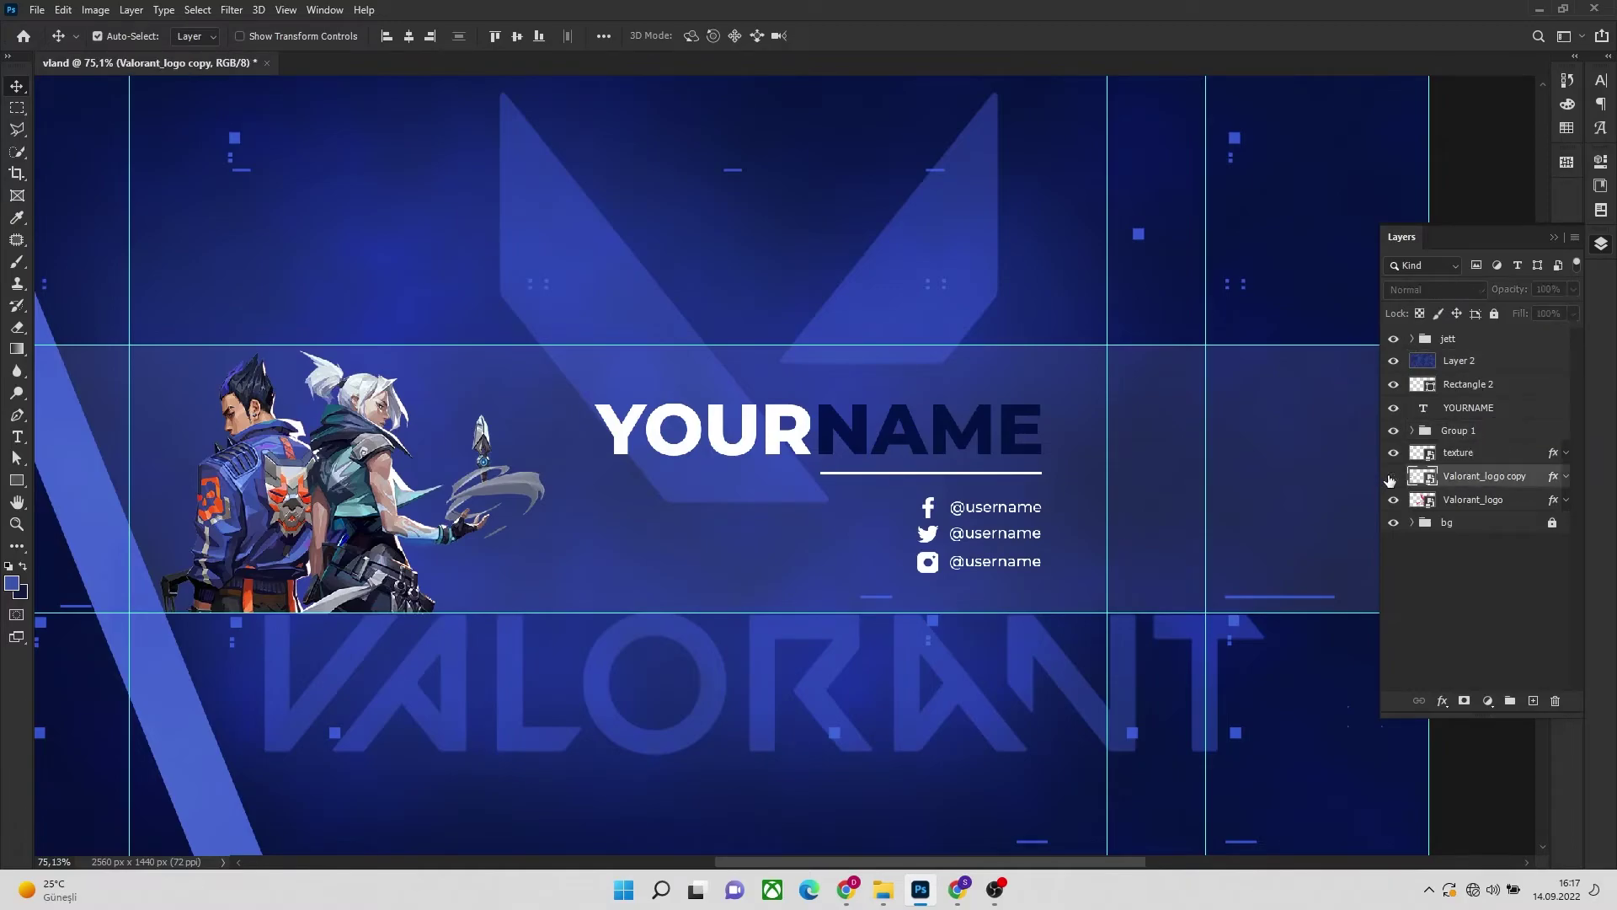
pyautogui.click(1393, 500)
pyautogui.click(1482, 502)
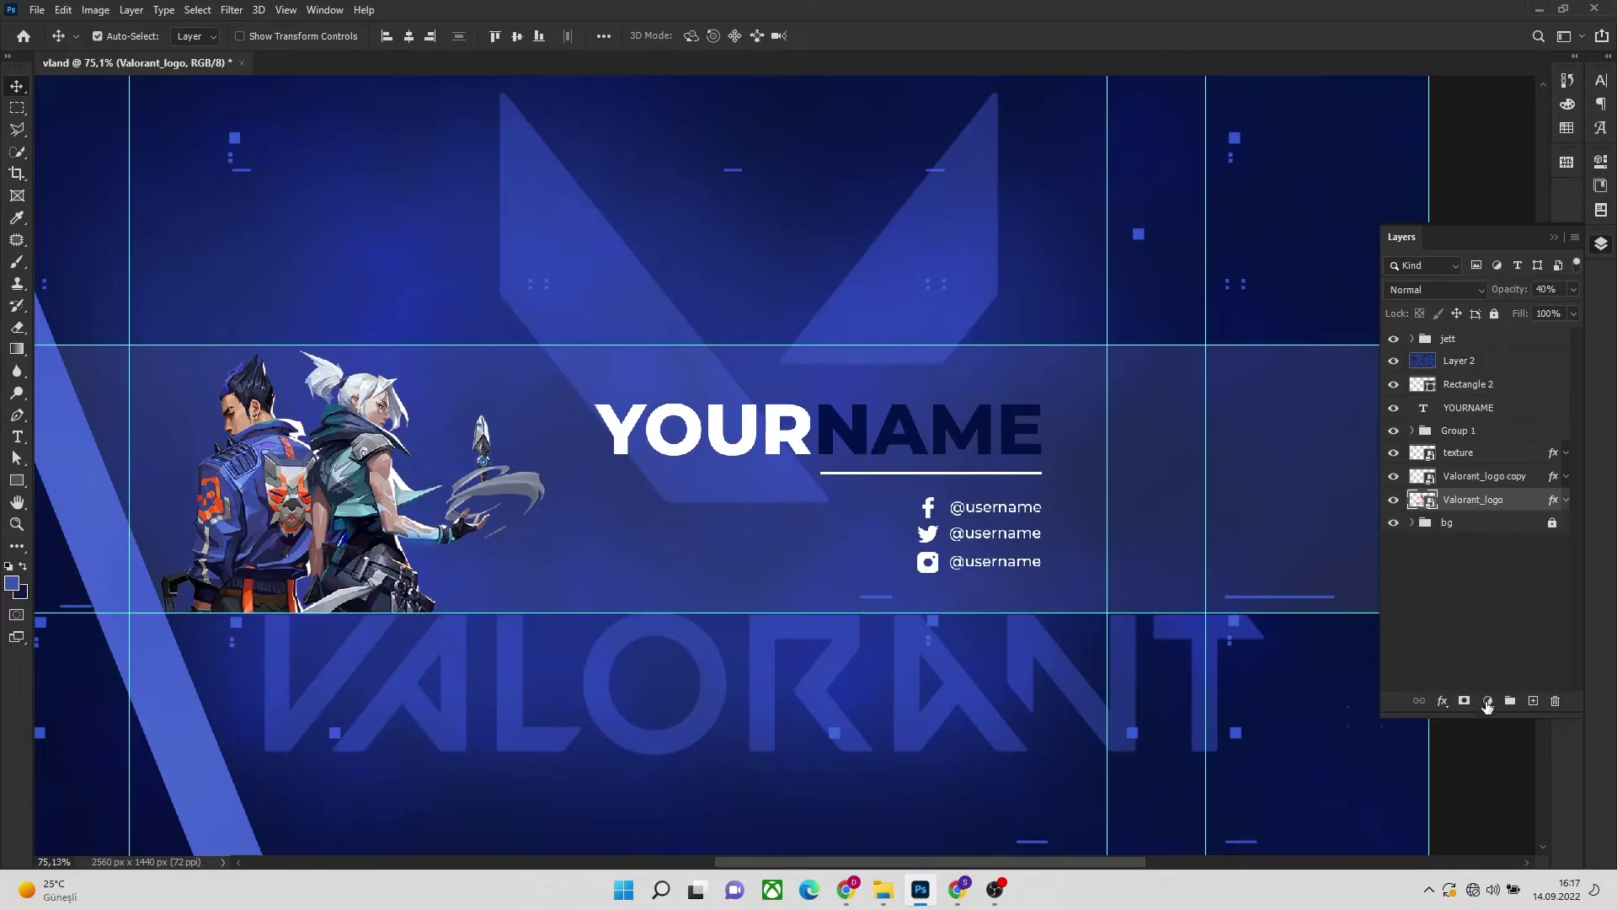
pyautogui.click(1464, 700)
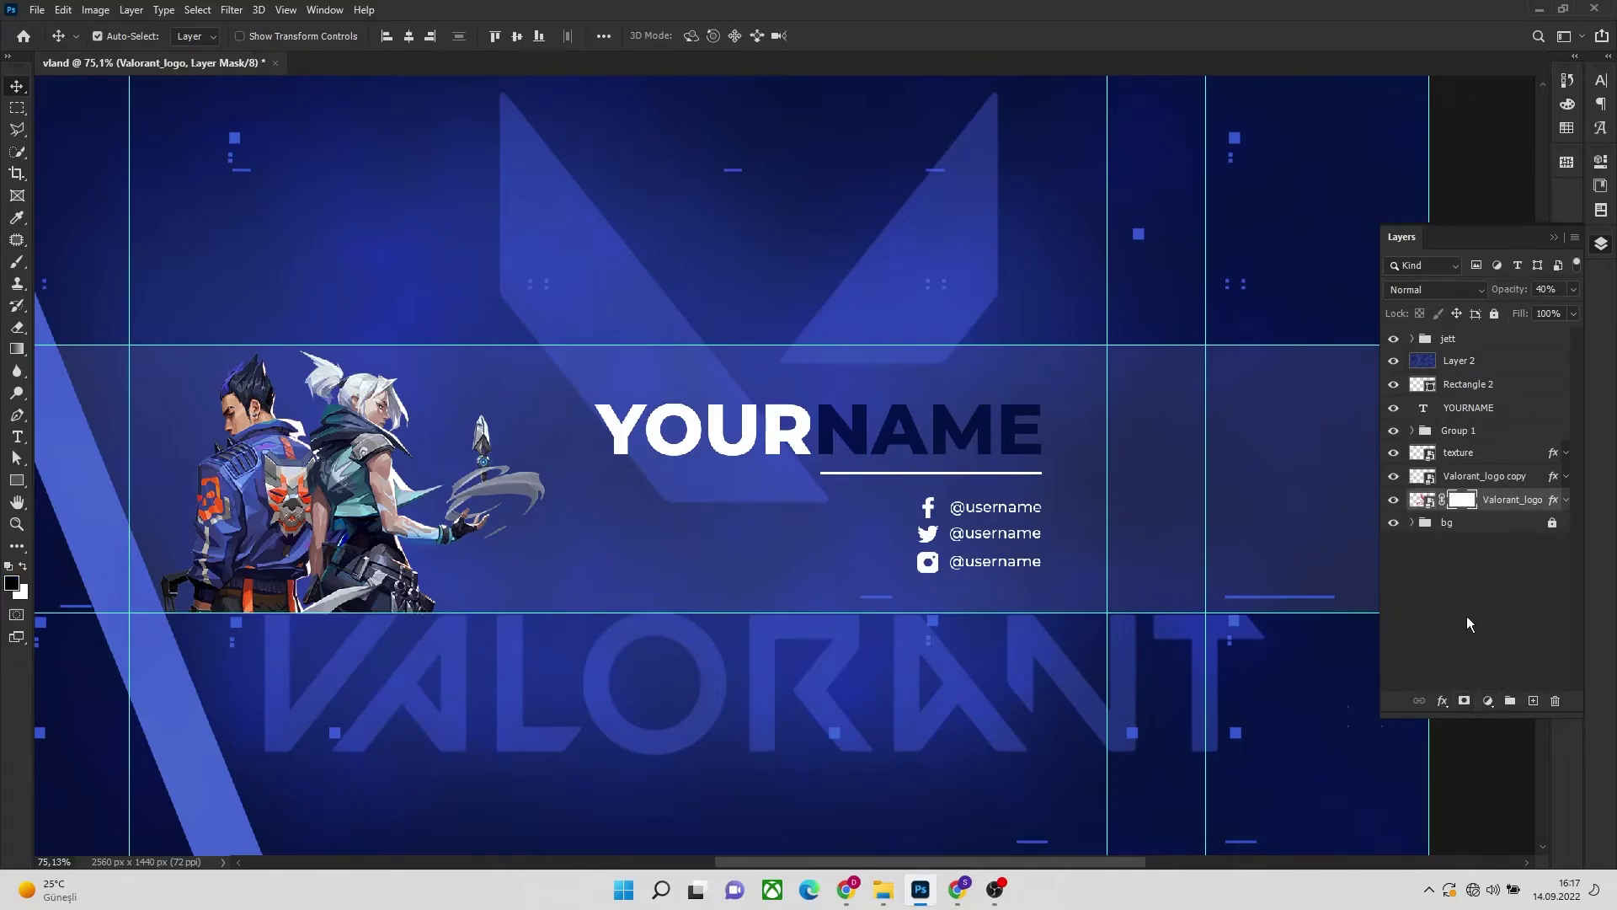
# Paint black on the mask over the light logo band above YOURNAME.
pyautogui.click(16, 261)
pyautogui.scroll(1, 850, 421)
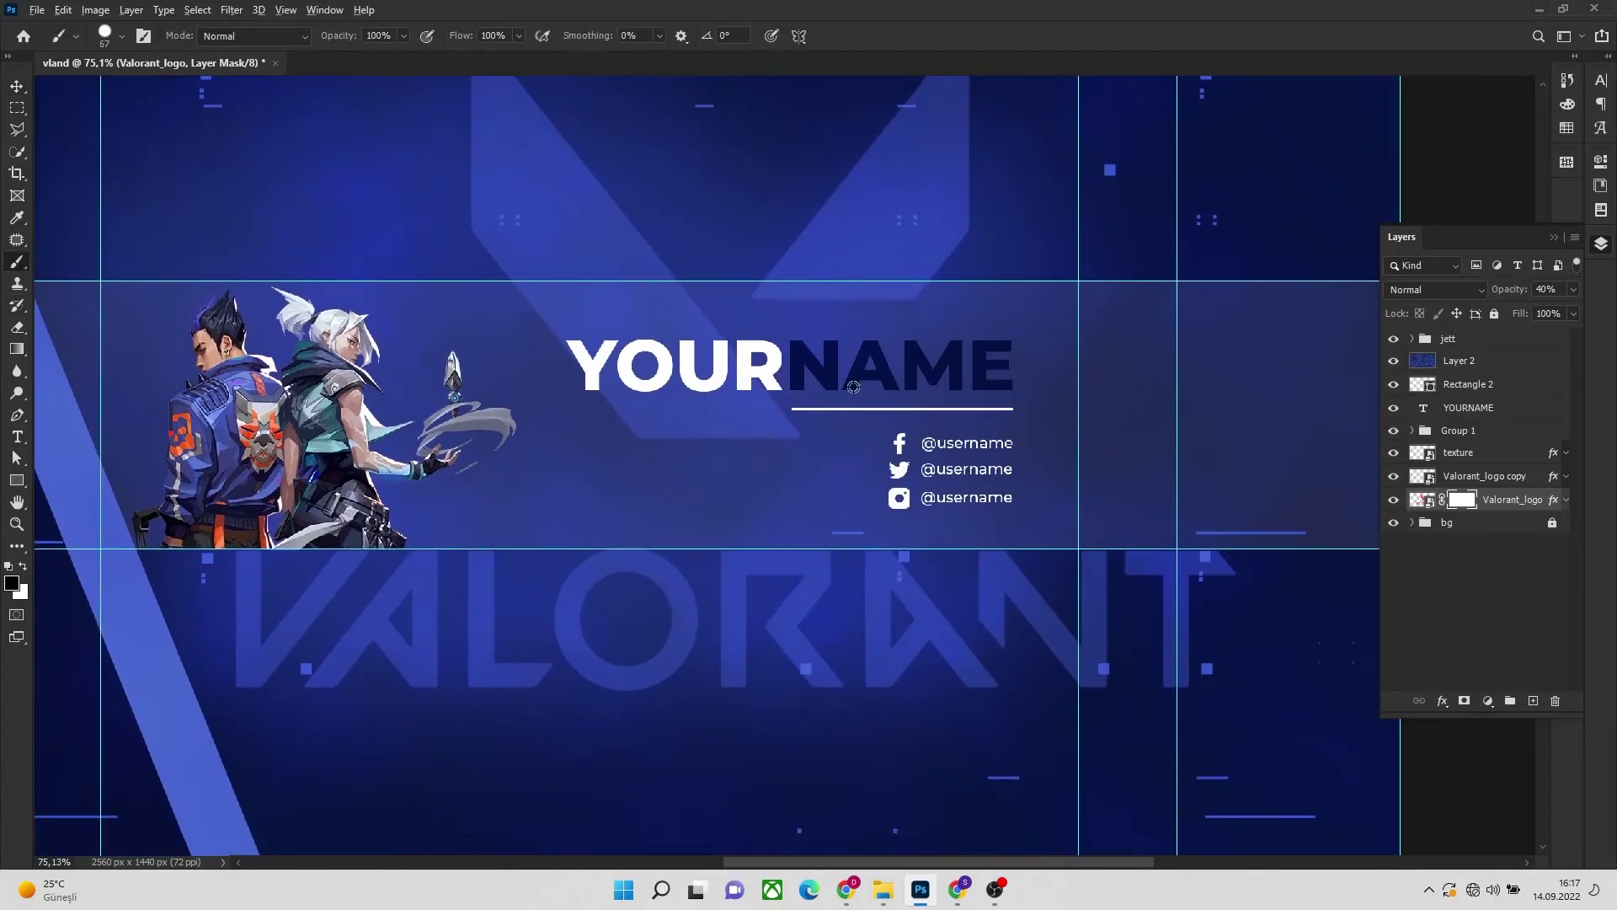
pyautogui.scroll(2, 800, 320)
pyautogui.scroll(1, 788, 302)
pyautogui.moveTo(788, 302); pyautogui.dragTo(777, 325)
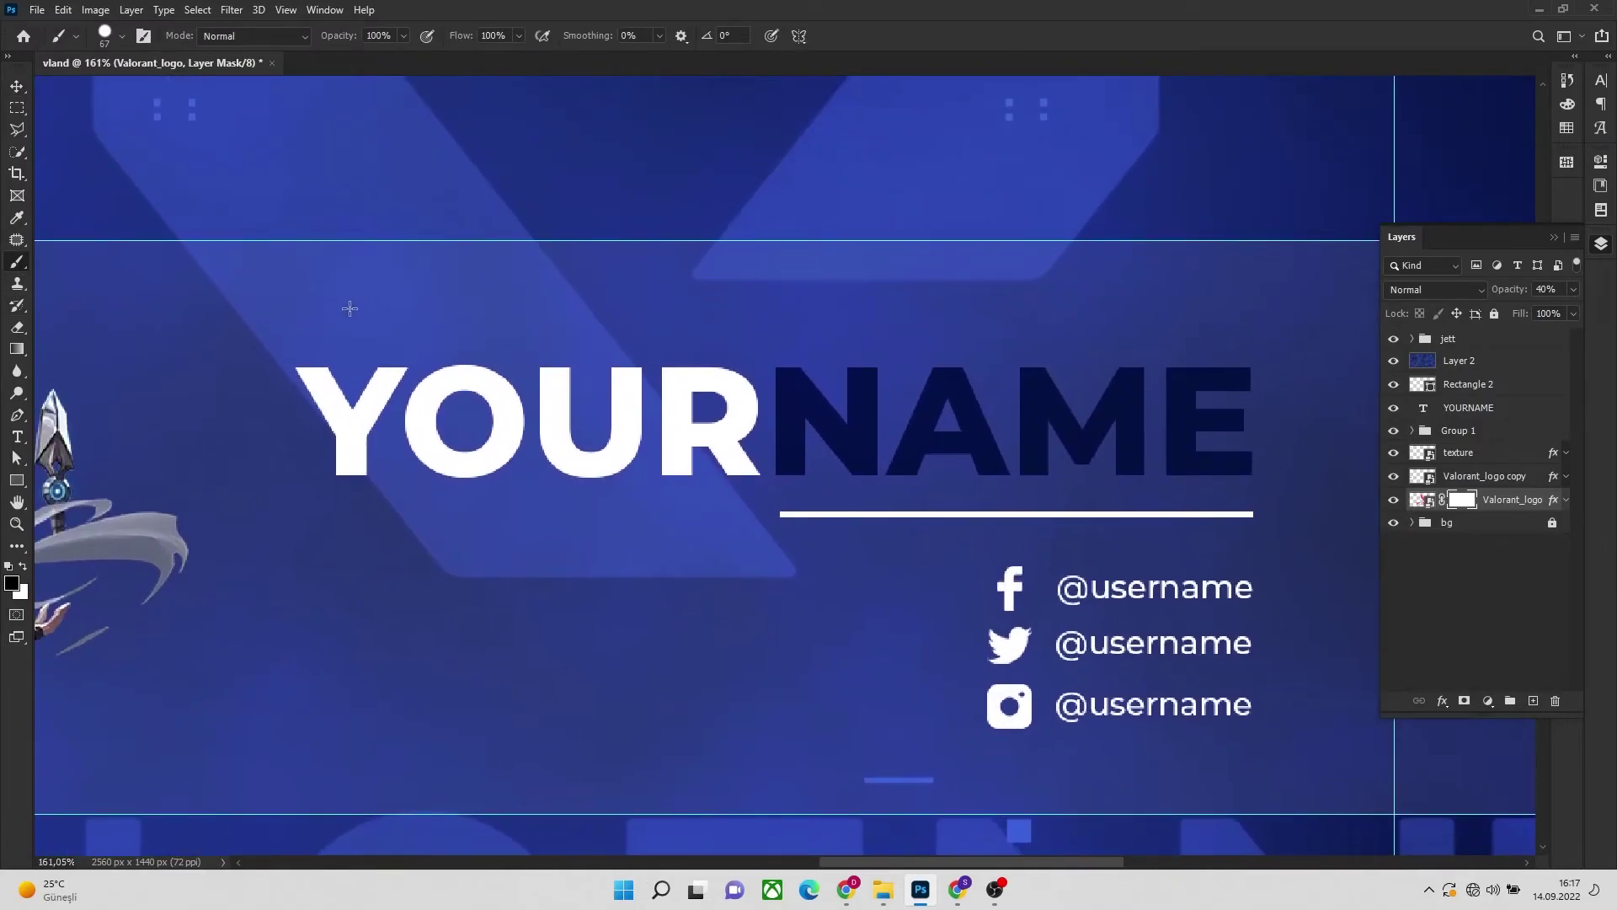
pyautogui.click(16, 113)
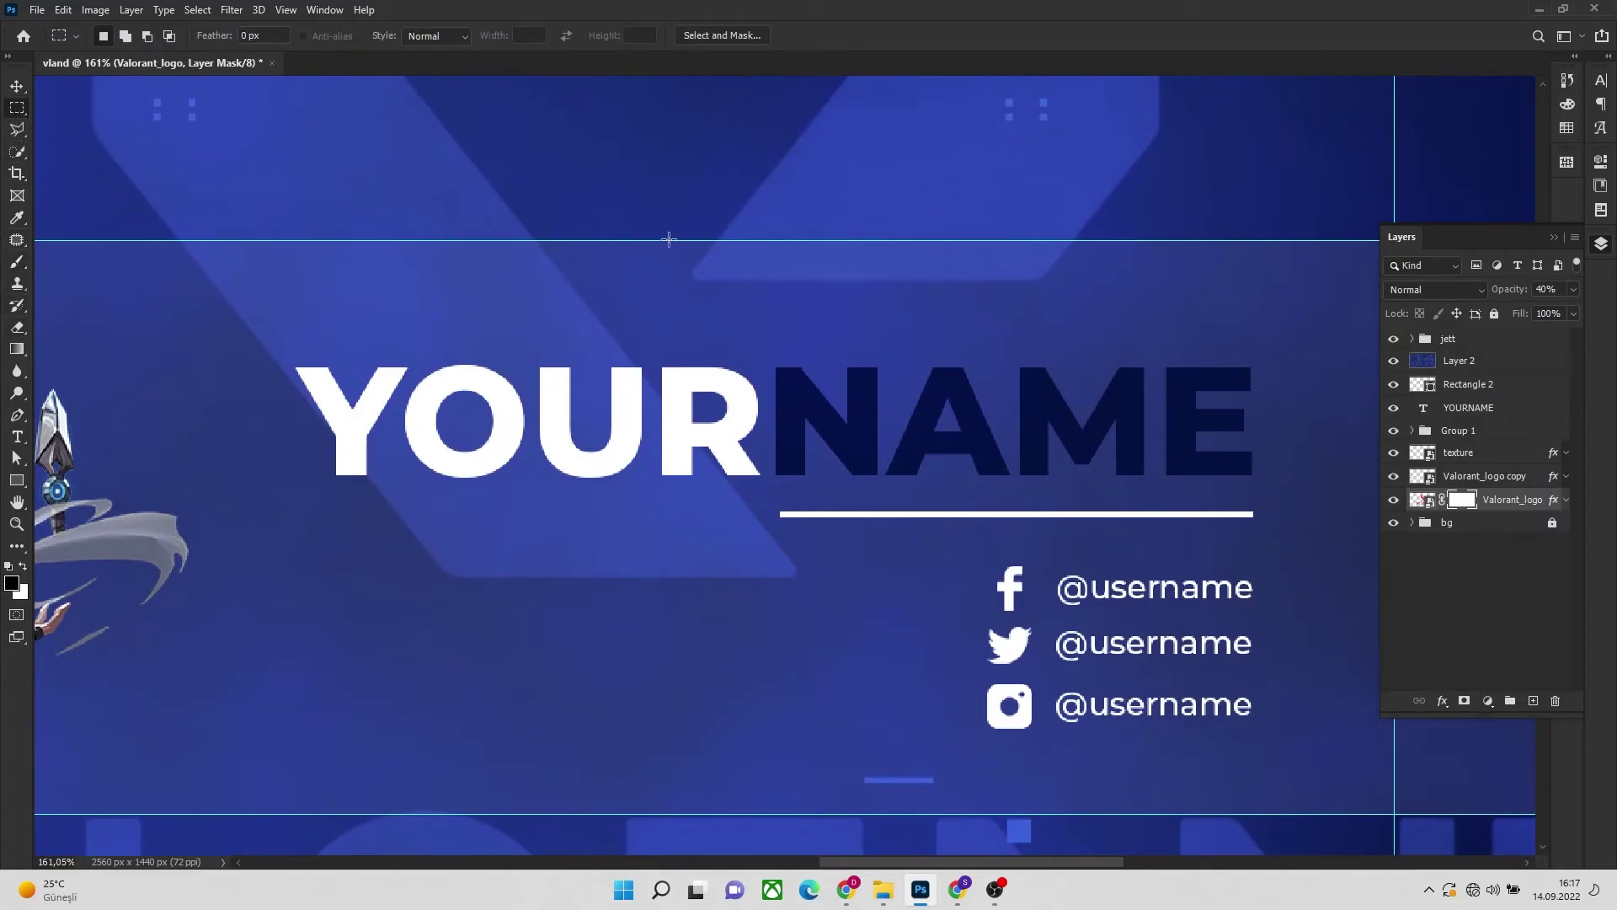
pyautogui.moveTo(670, 240); pyautogui.dragTo(1136, 322)
pyautogui.click(17, 262)
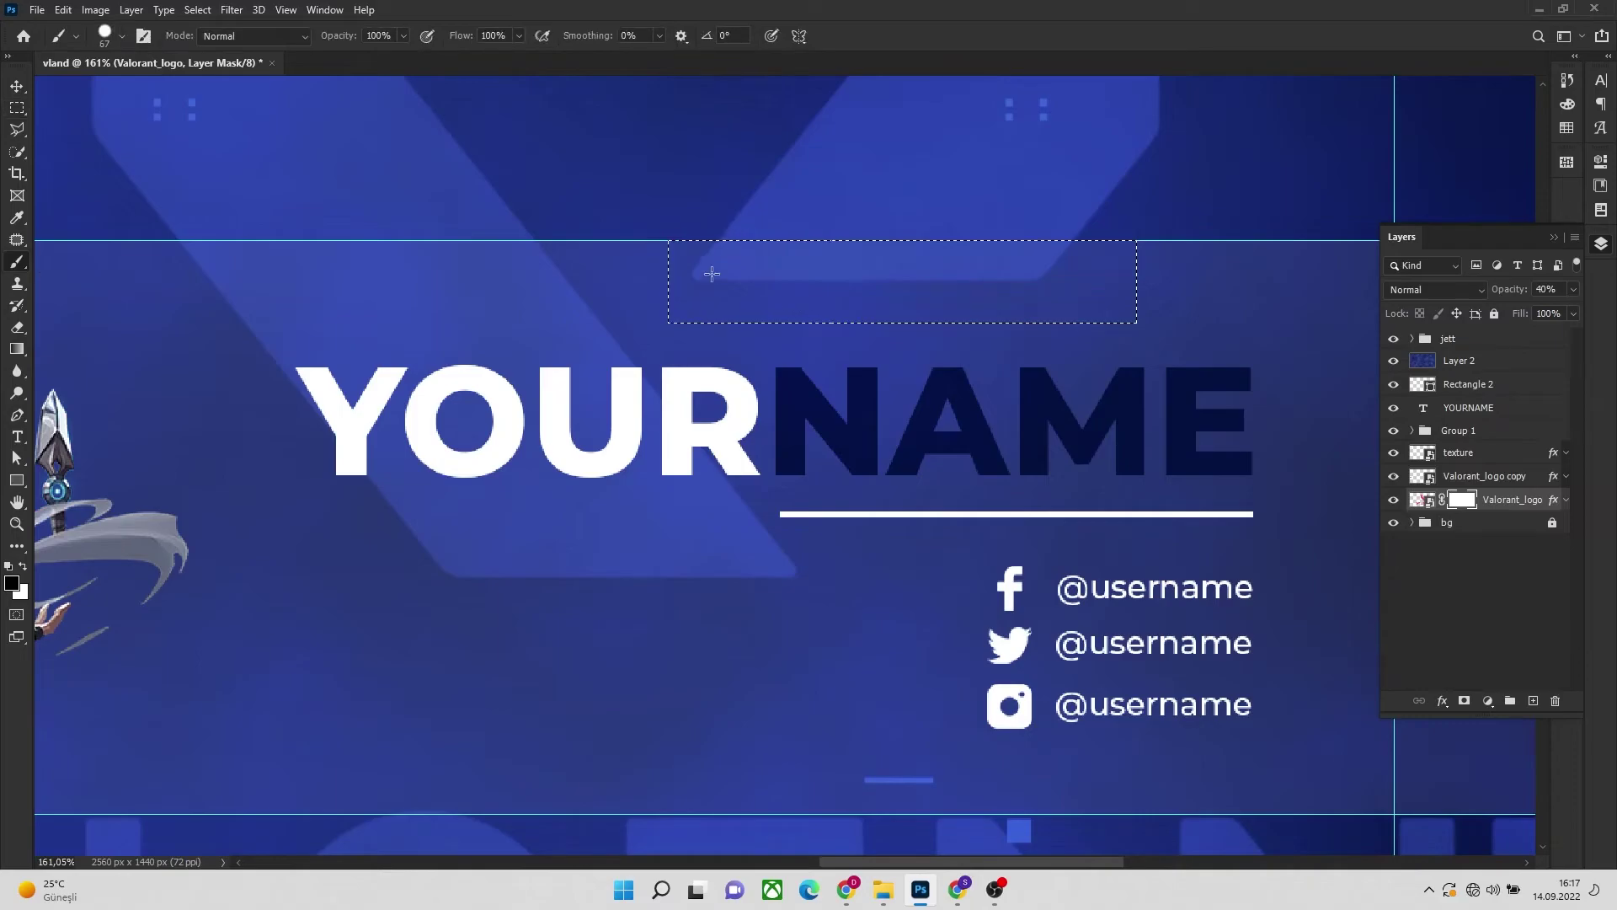
pyautogui.moveTo(708, 271)
pyautogui.mouseDown()
pyautogui.moveTo(1088, 275)
pyautogui.moveTo(843, 278)
pyautogui.mouseUp()
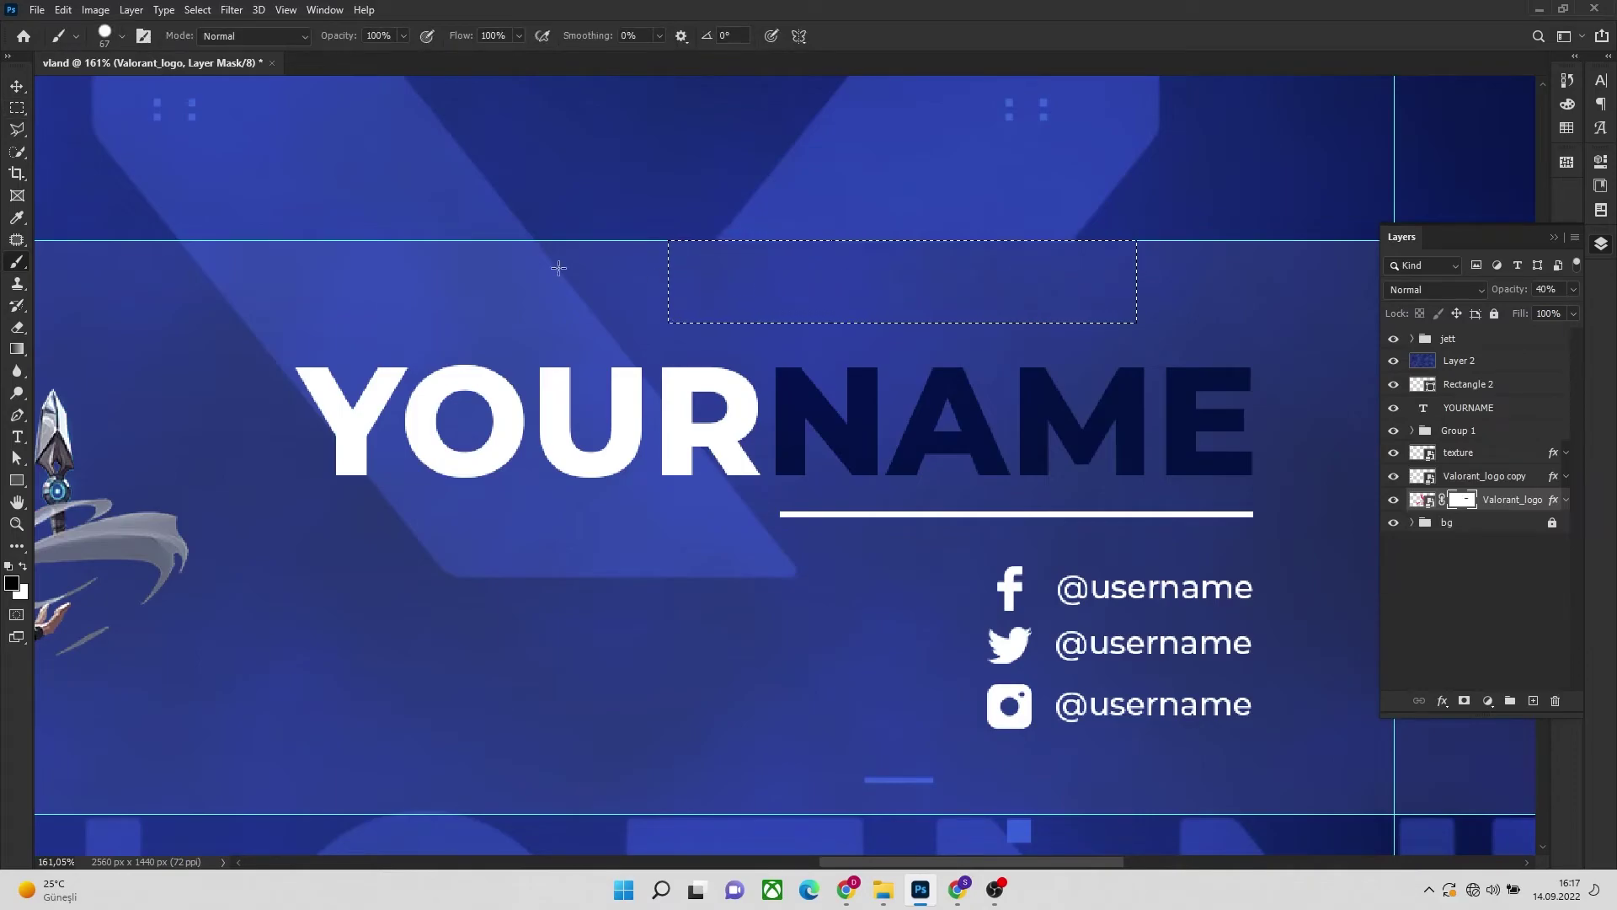
# Select Layer 2, clear the selection and fit the whole banner on screen.
pyautogui.click(16, 86)
pyautogui.keyDown('ctrl'); pyautogui.click(173, 124); pyautogui.keyUp('ctrl')
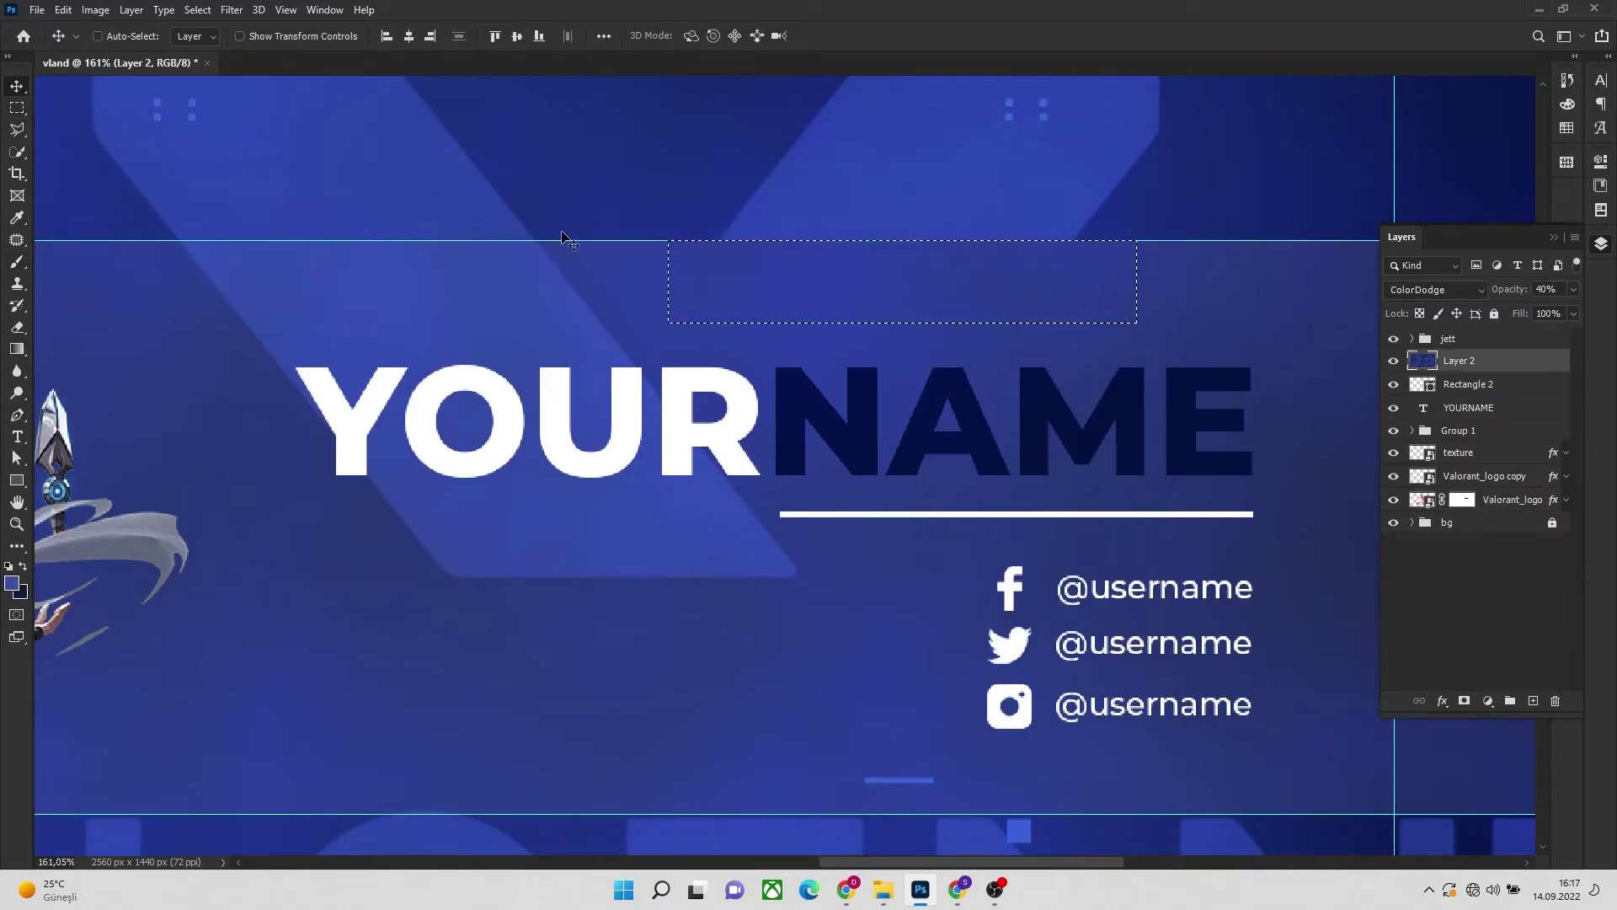
pyautogui.hotkey('ctrl', 'd')
pyautogui.hotkey('ctrl', '0')
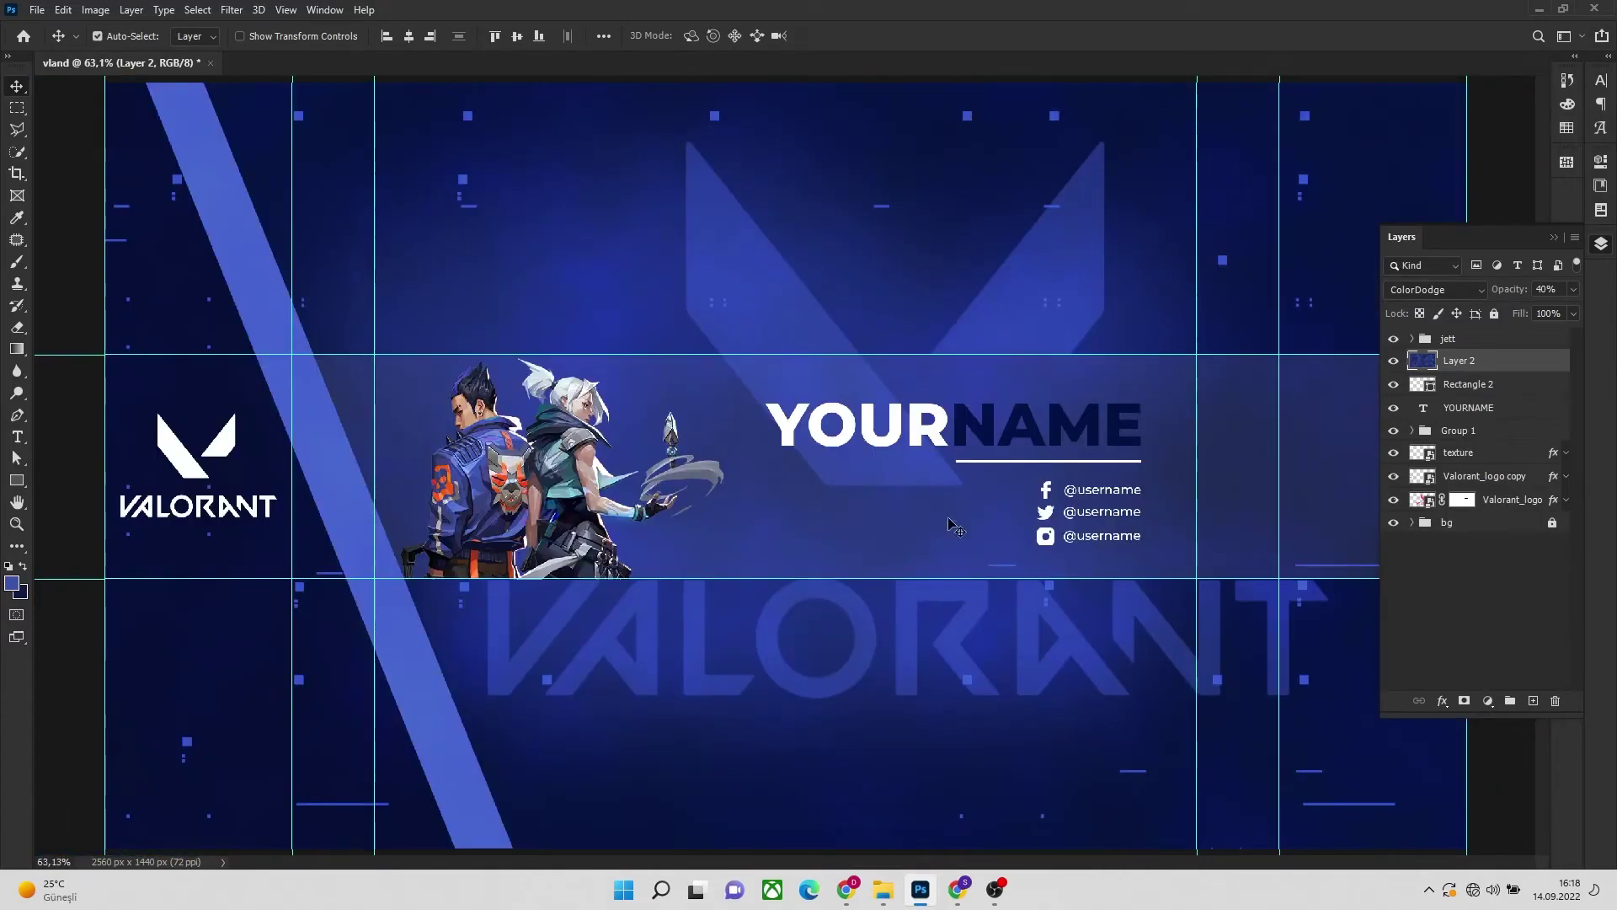
# Add a new empty Layer 3 above Rectangle 2.
pyautogui.scroll(1, 952, 524)
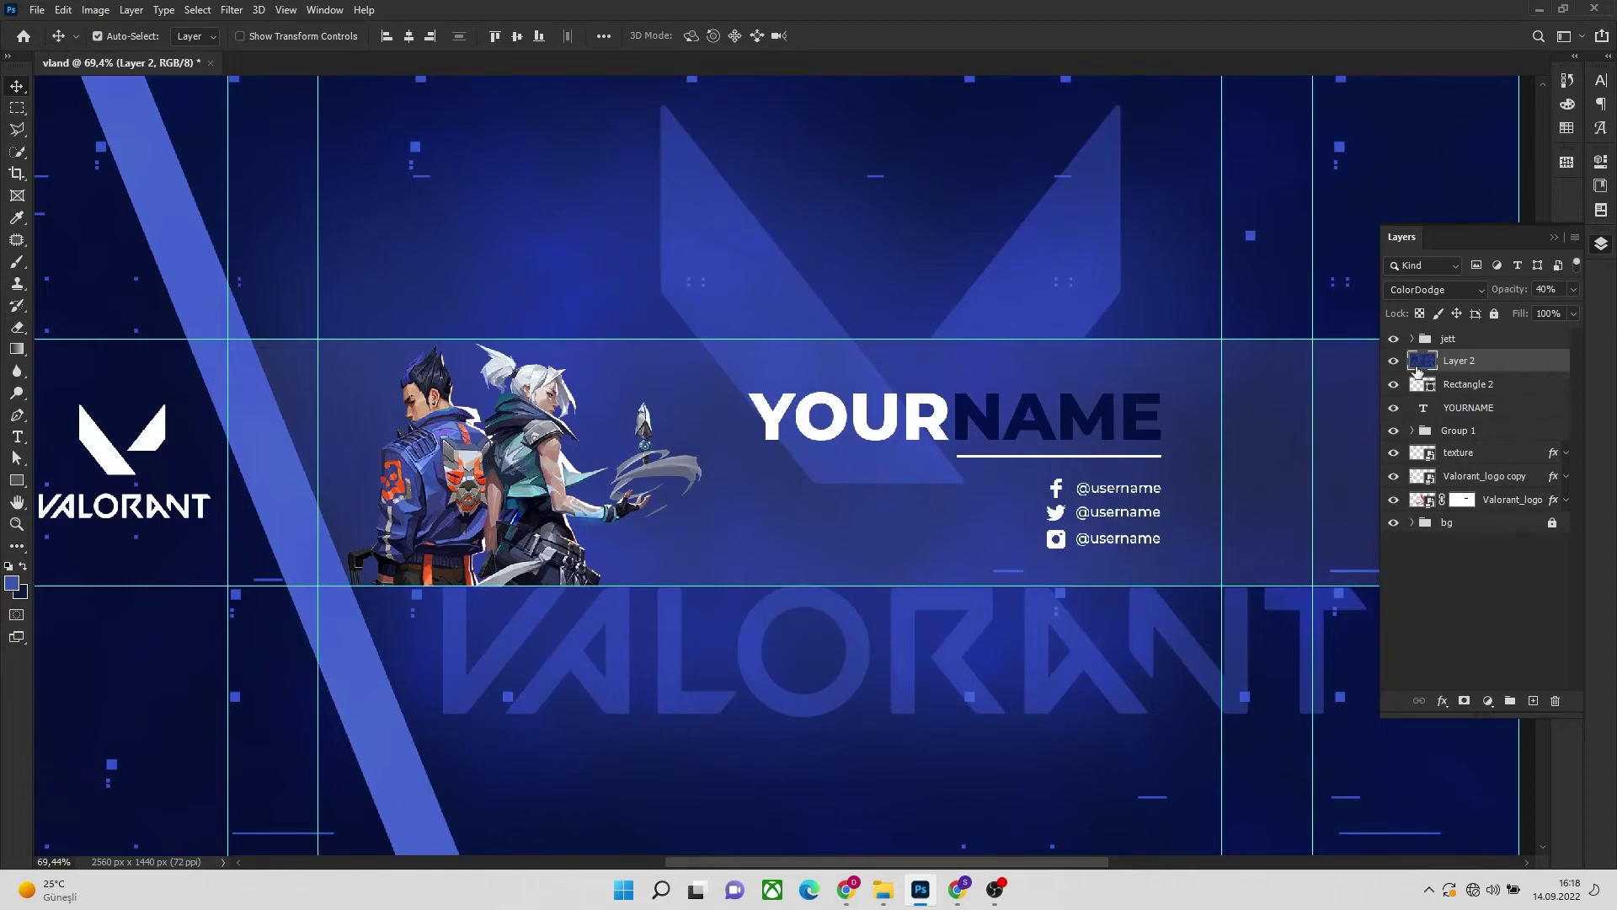
pyautogui.click(1500, 339)
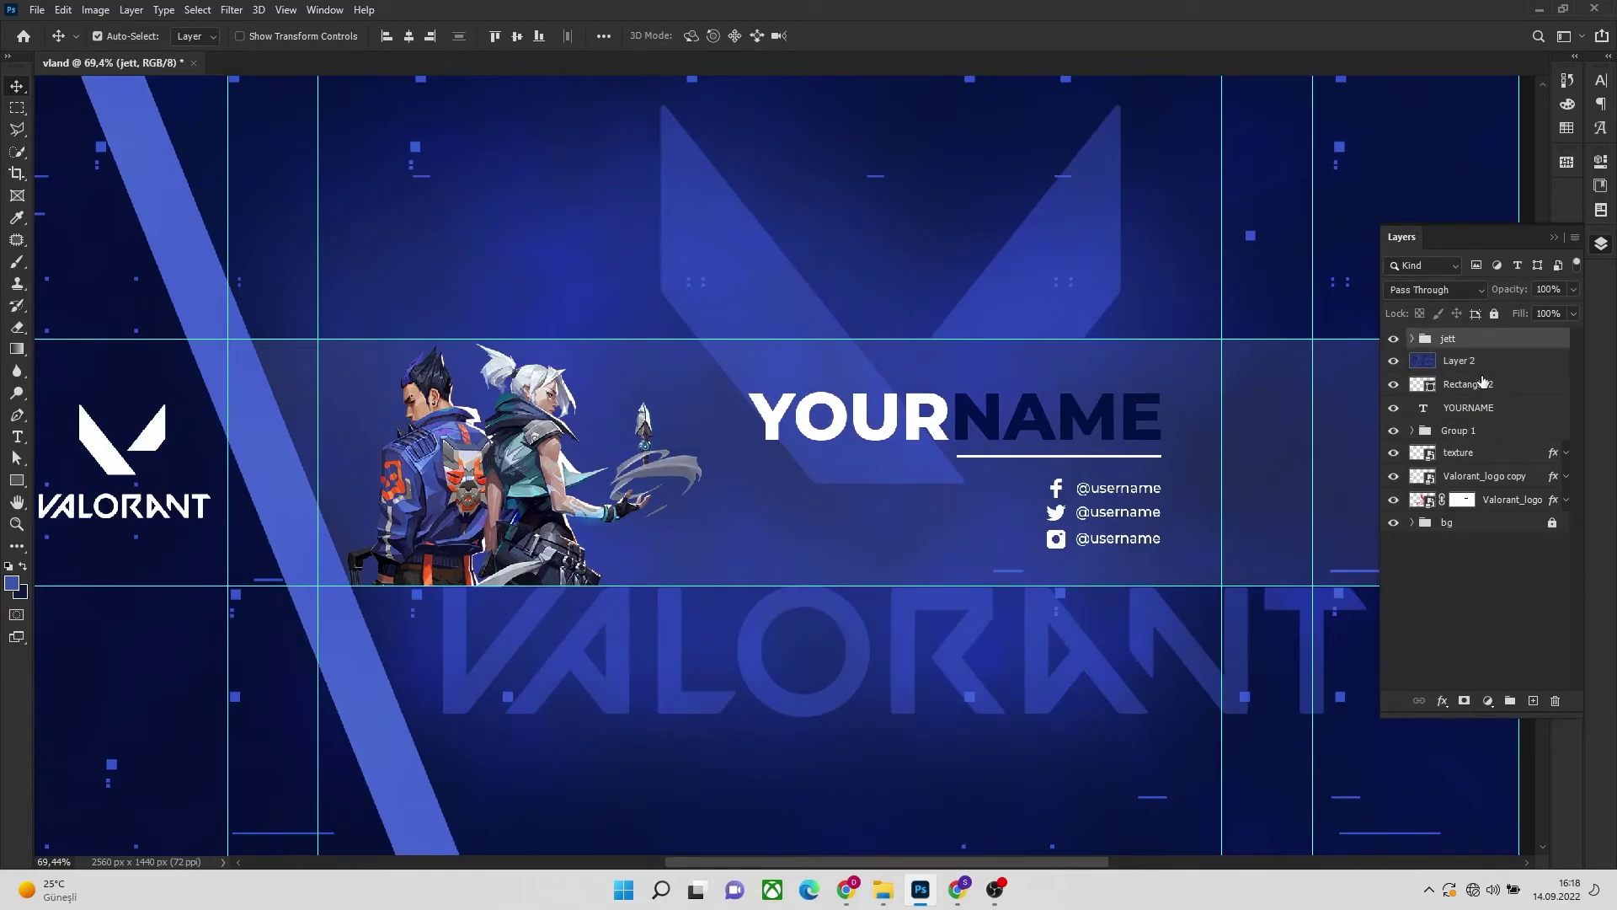
pyautogui.click(1491, 363)
pyautogui.click(1494, 384)
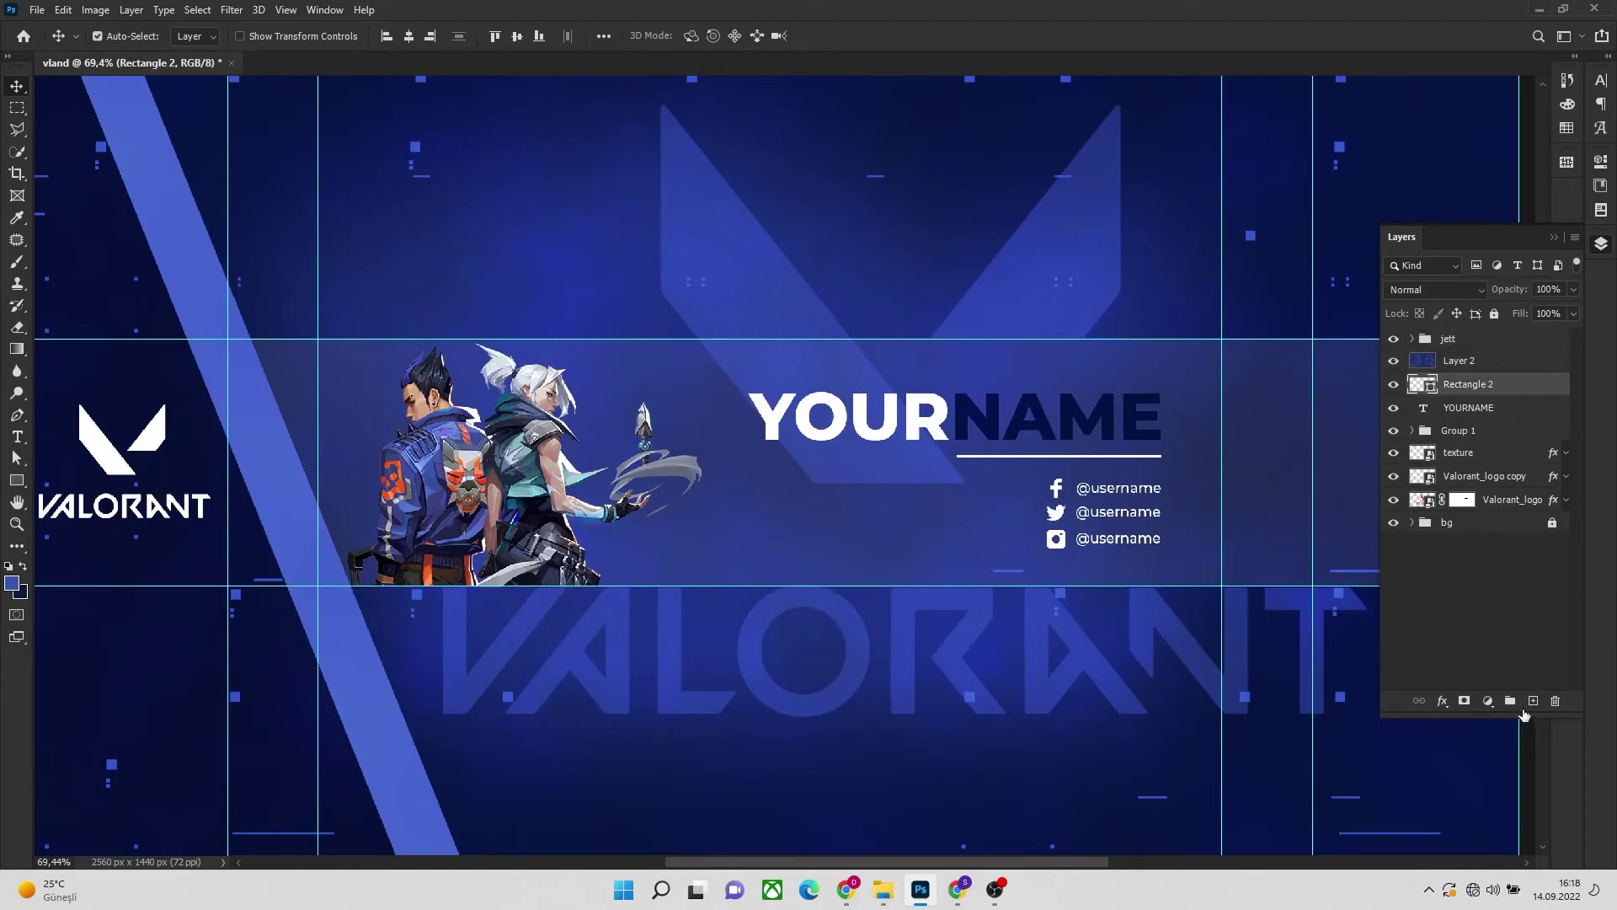
pyautogui.click(1533, 702)
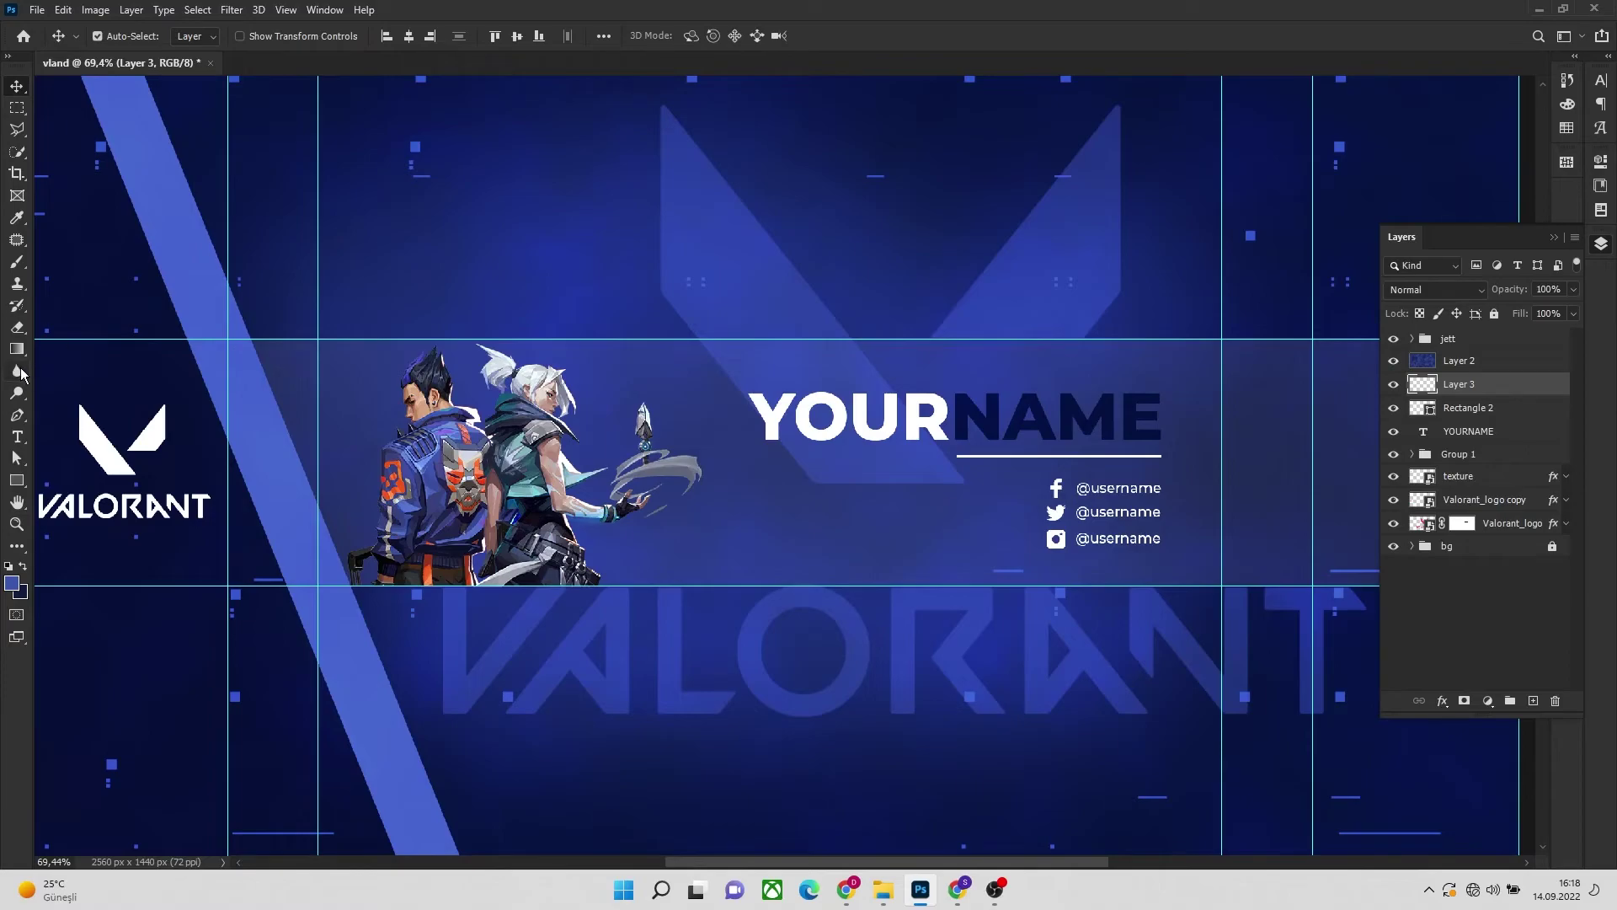
# Stamp a large blue splash using the 2365 abstract paint-splash brush.
pyautogui.click(17, 262)
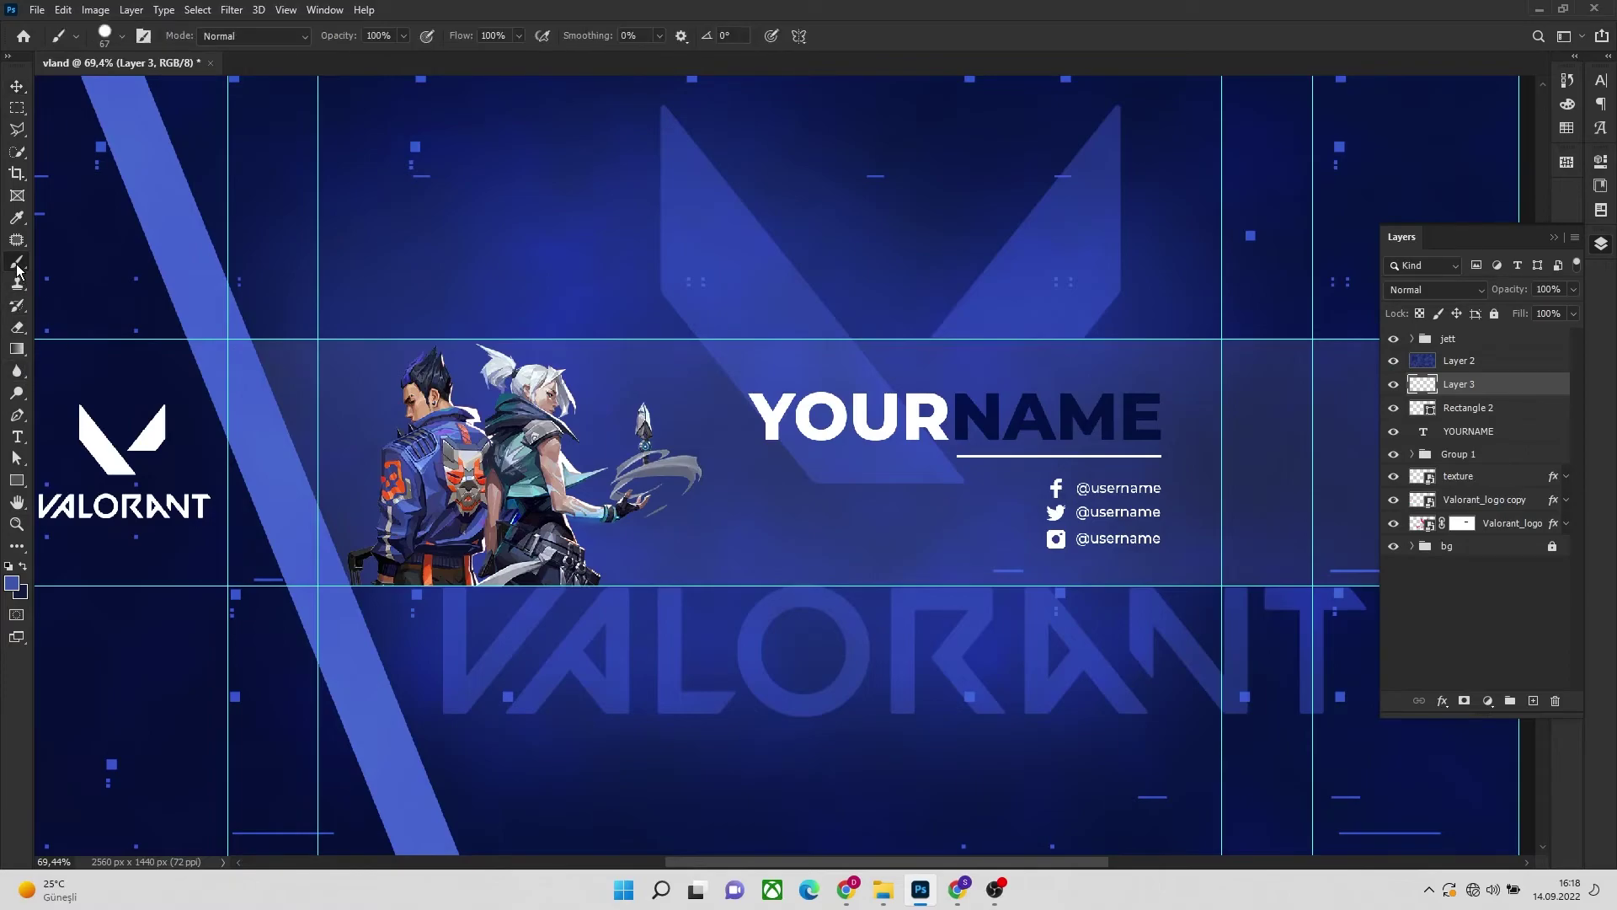
pyautogui.click(122, 38)
pyautogui.click(31, 203)
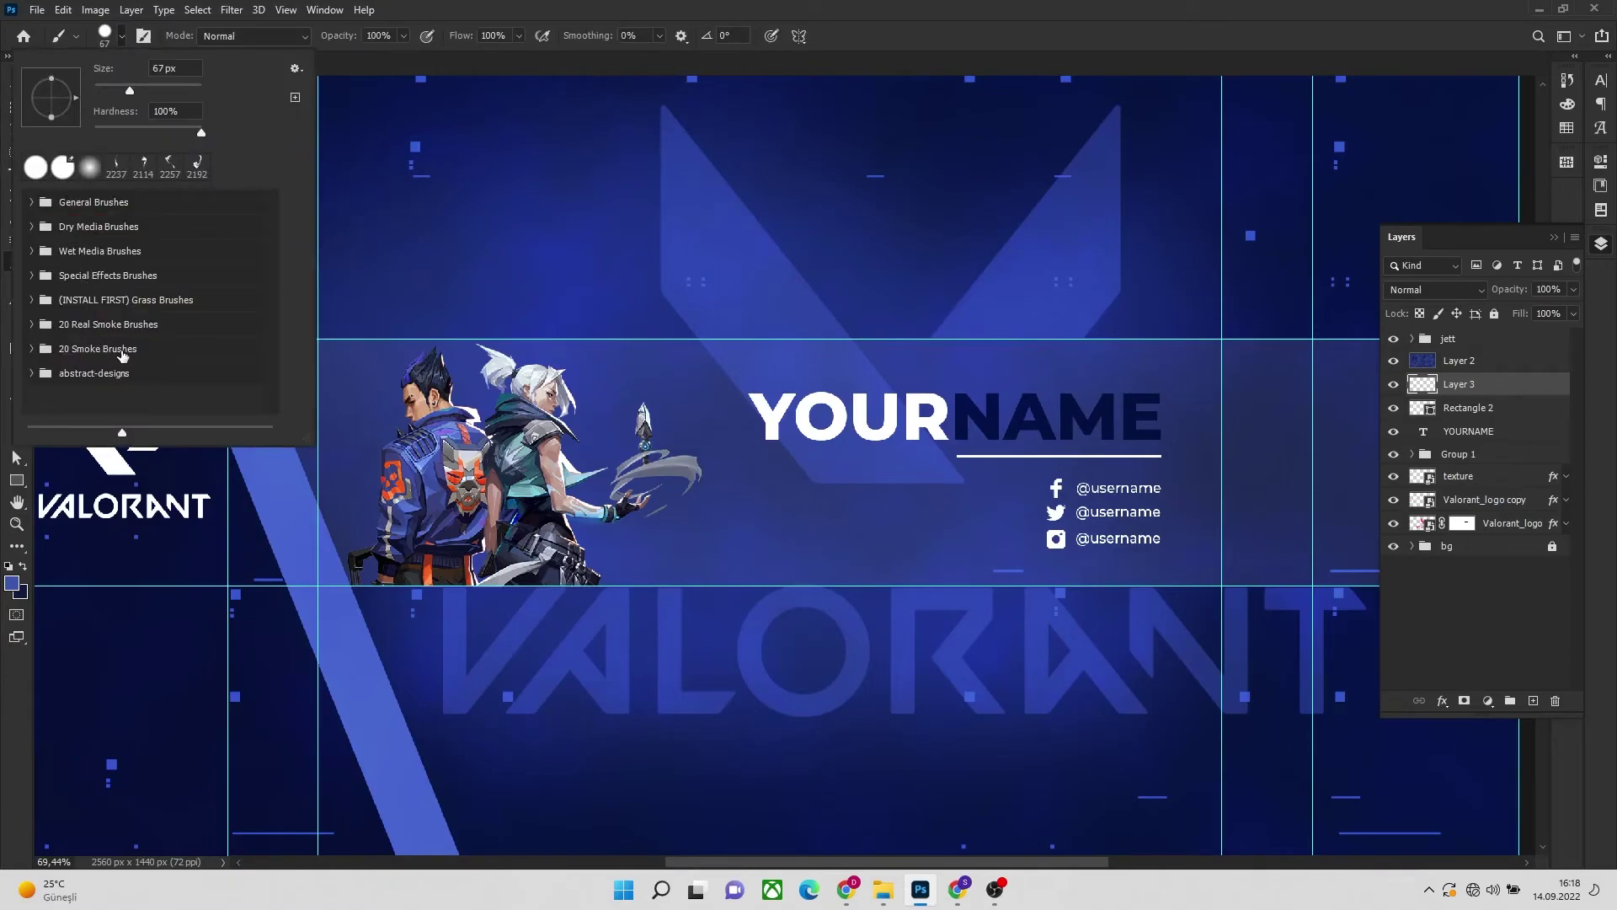
pyautogui.click(31, 373)
pyautogui.scroll(-1, 104, 401)
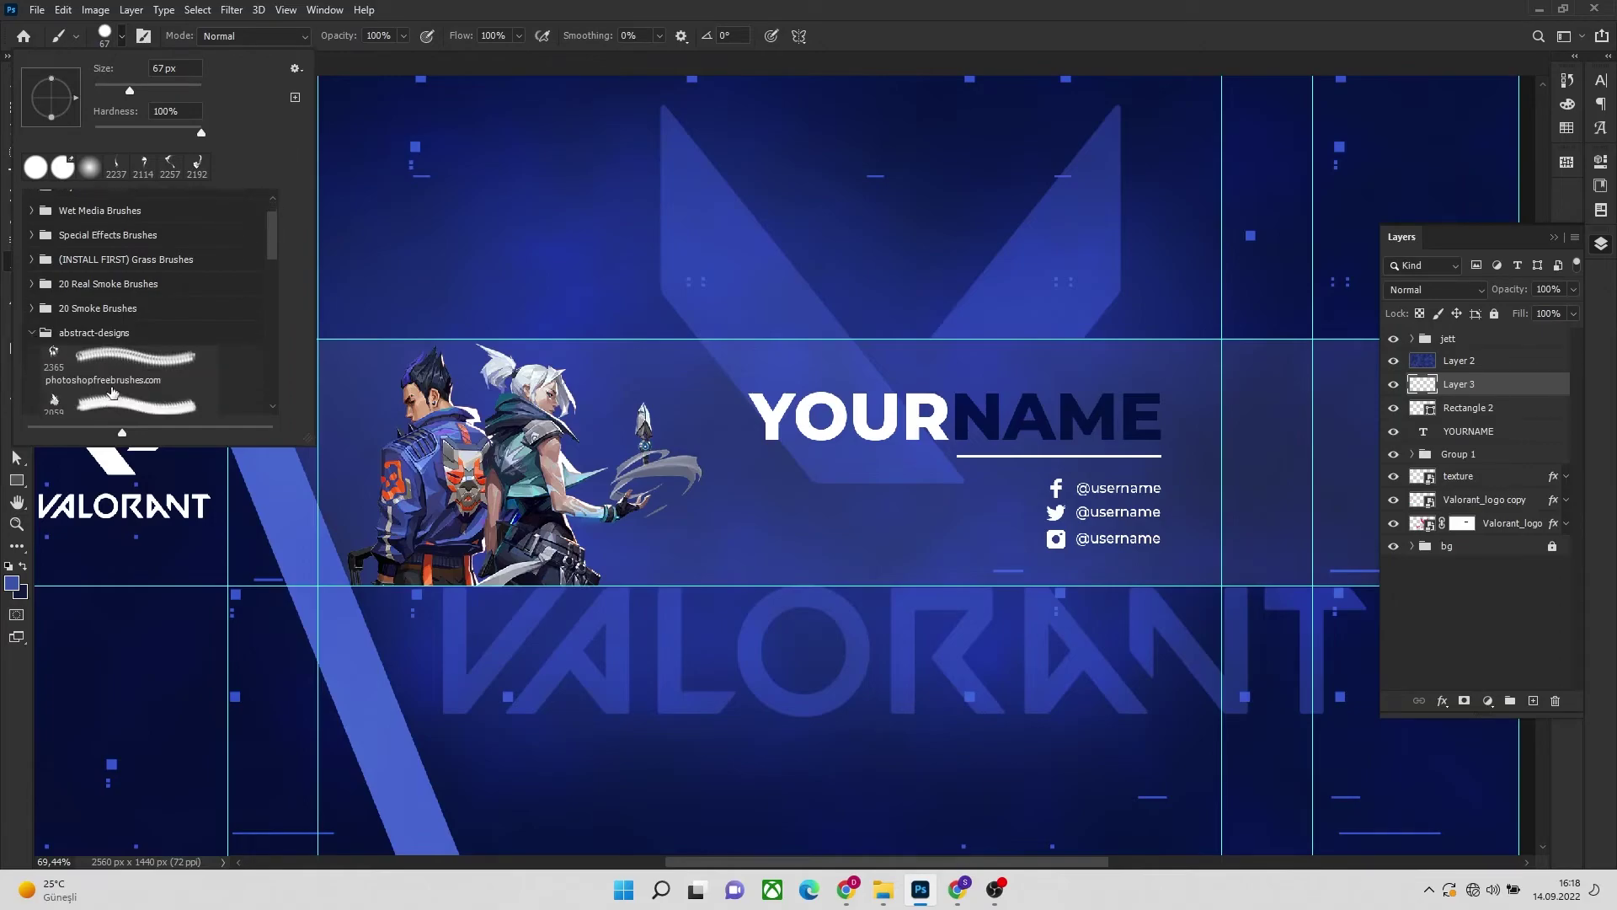
pyautogui.click(128, 365)
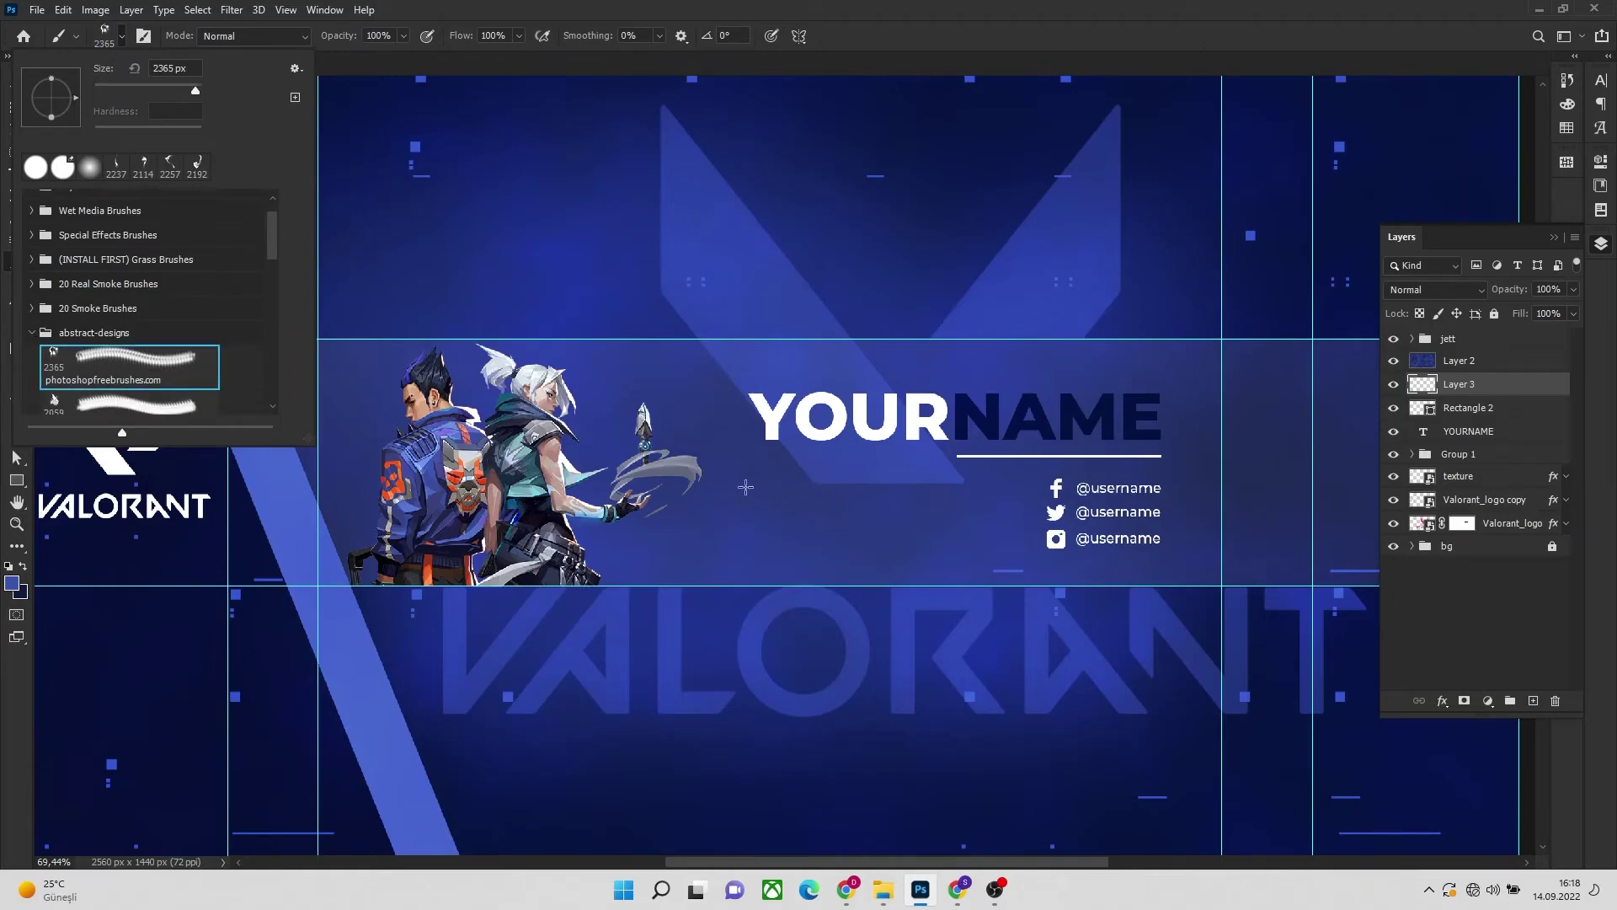
pyautogui.click(688, 508)
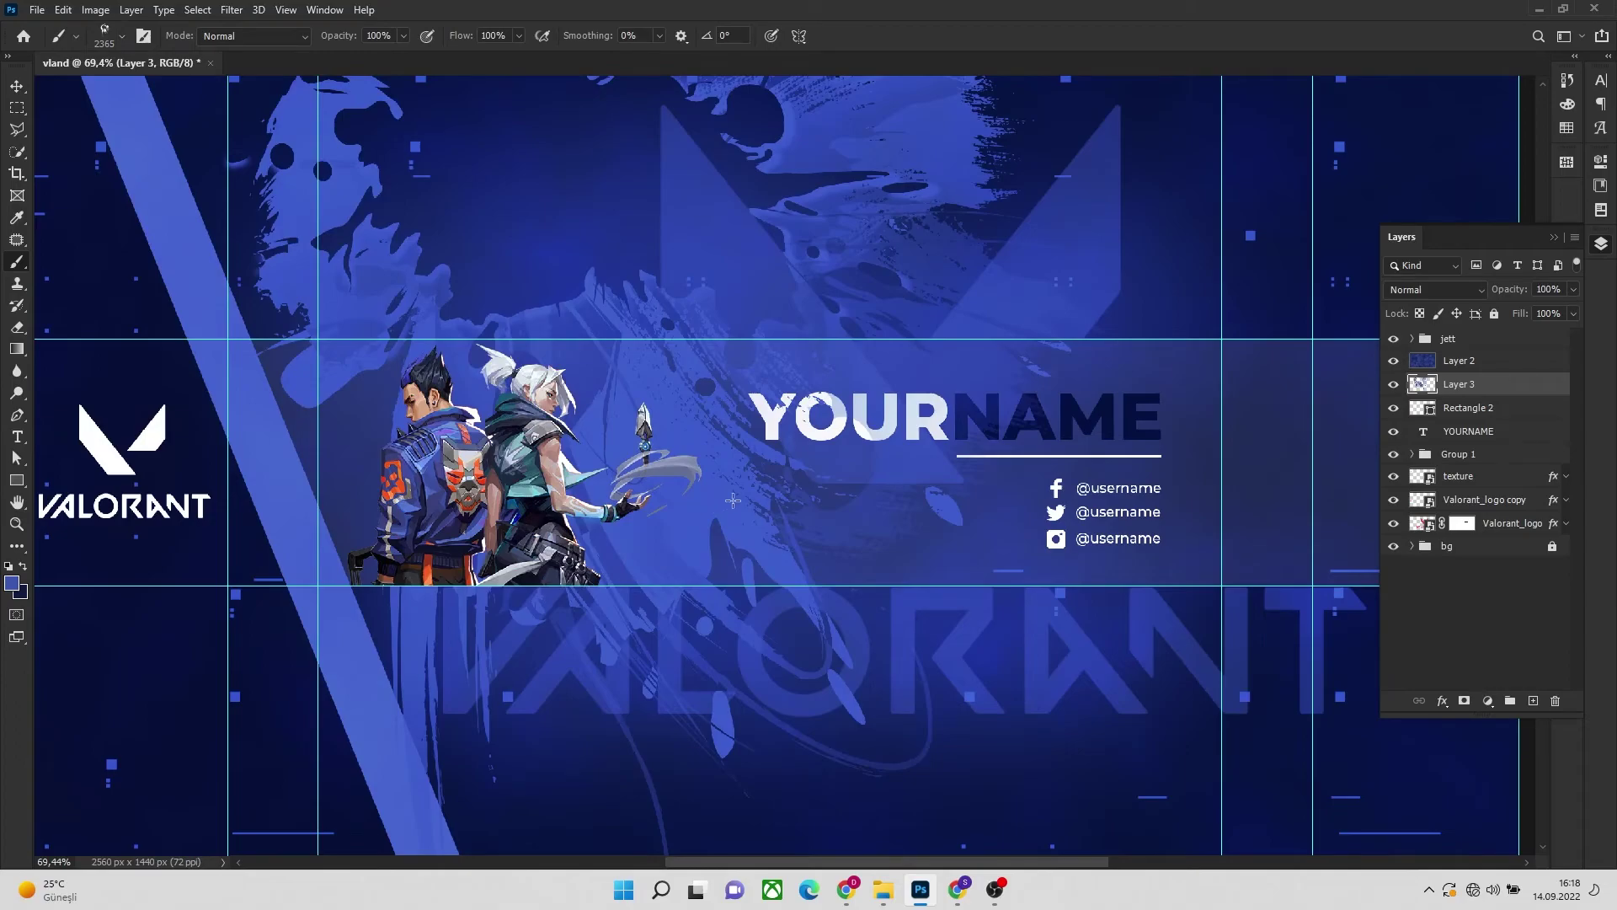
pyautogui.scroll(-3, 813, 498)
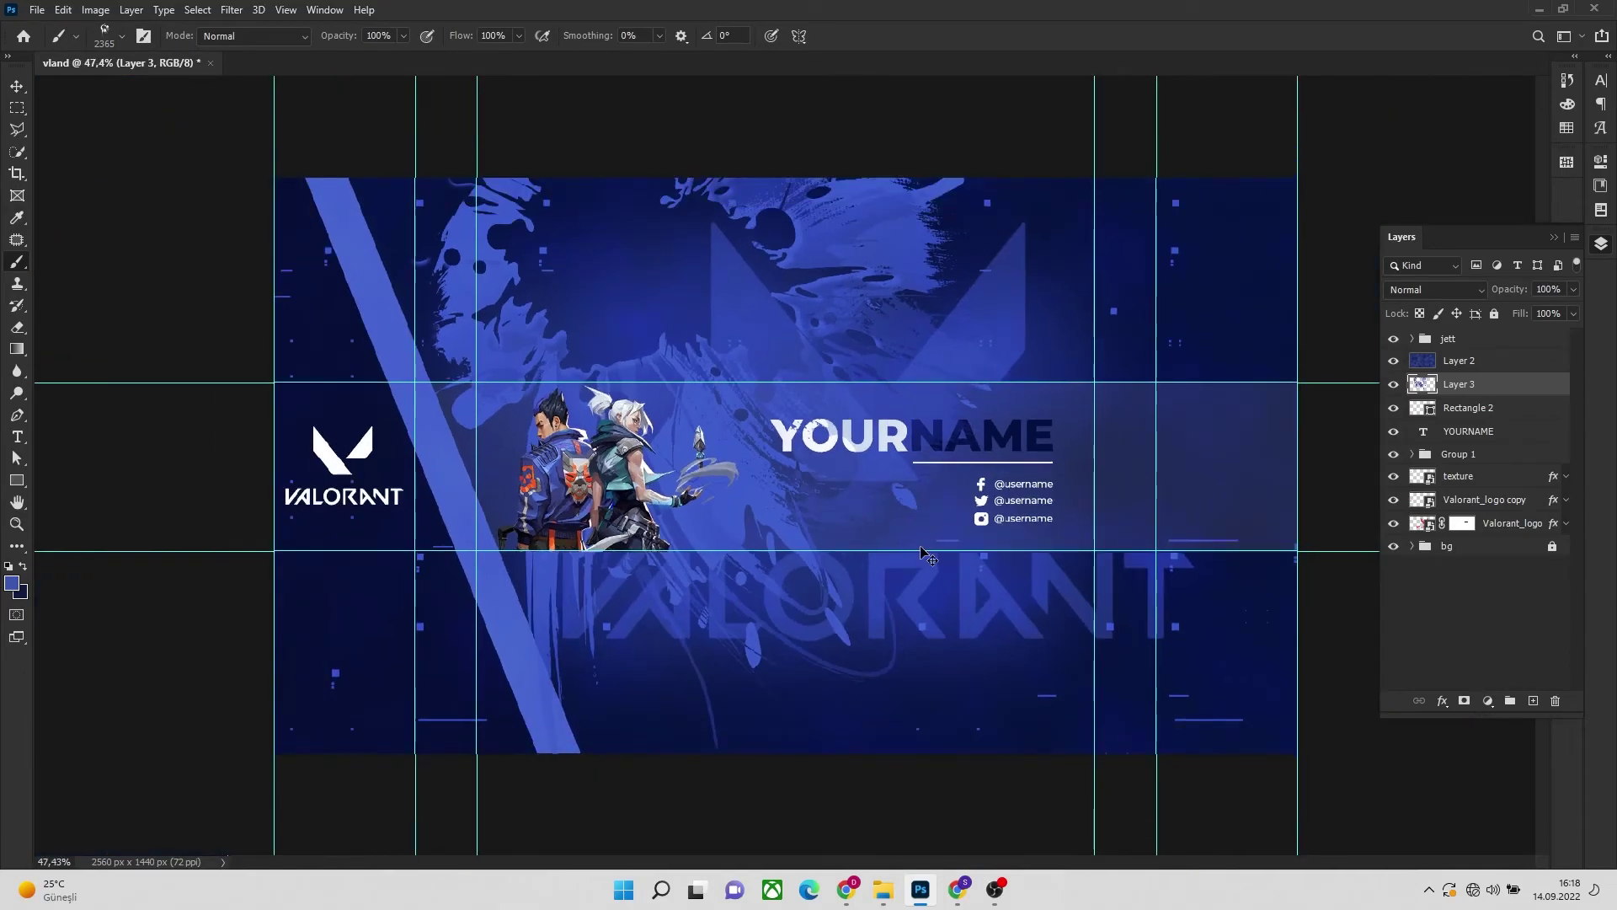
# Undo the oversized splash and restamp it at 1102 px around the two characters.
pyautogui.hotkey('ctrl', 't')
pyautogui.click(866, 35)
pyautogui.hotkey('ctrl', 'z')
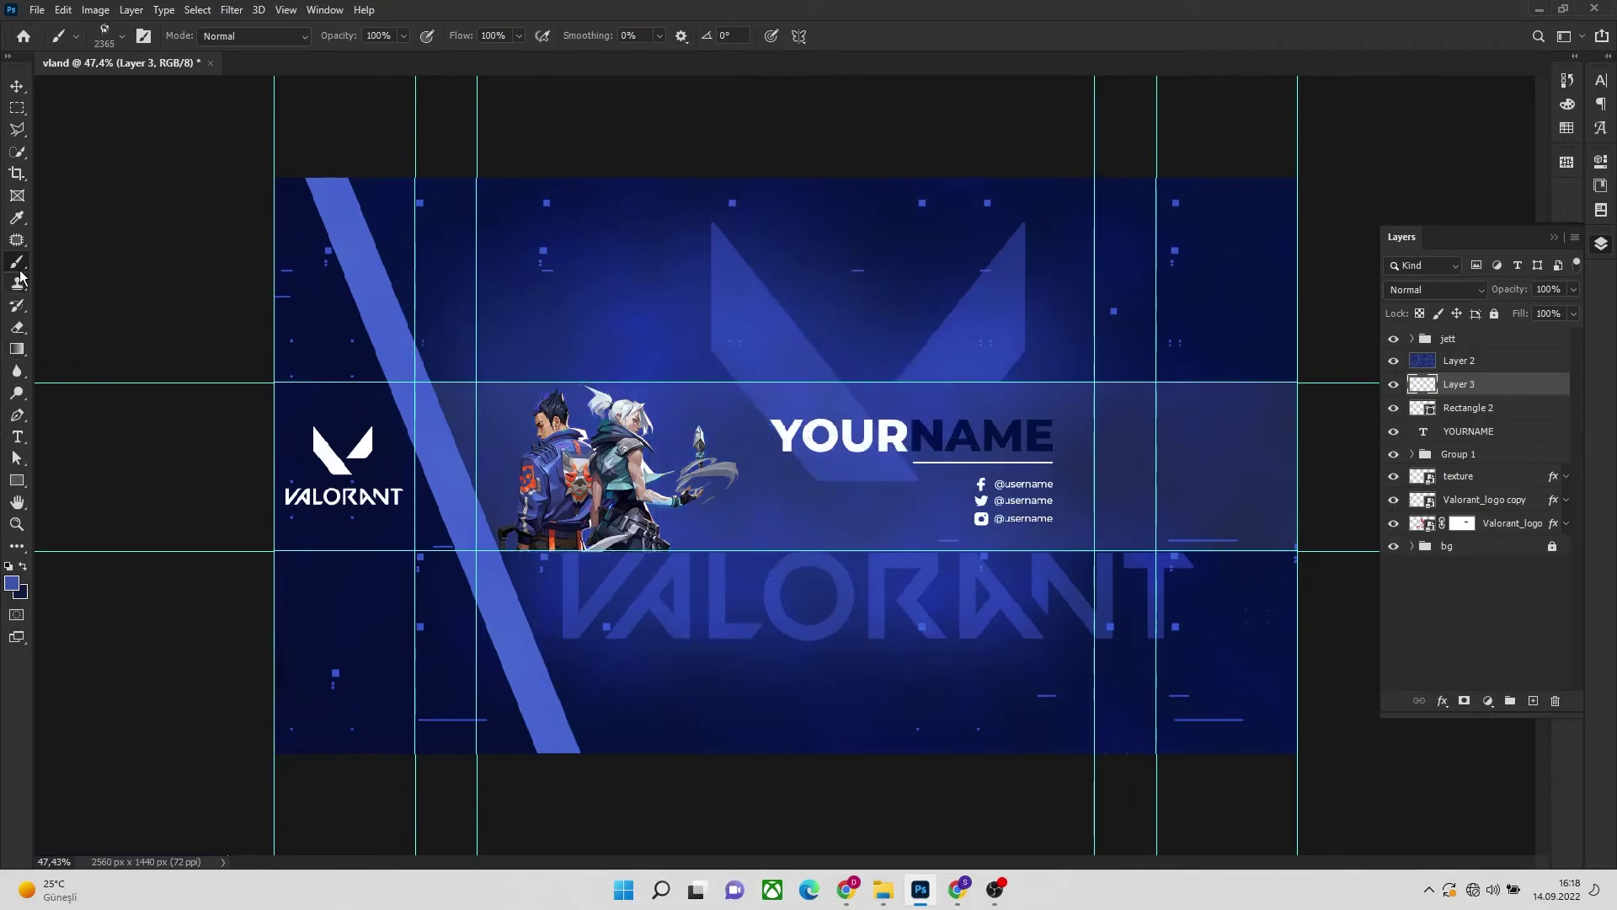
pyautogui.rightClick(18, 263)
pyautogui.click(123, 37)
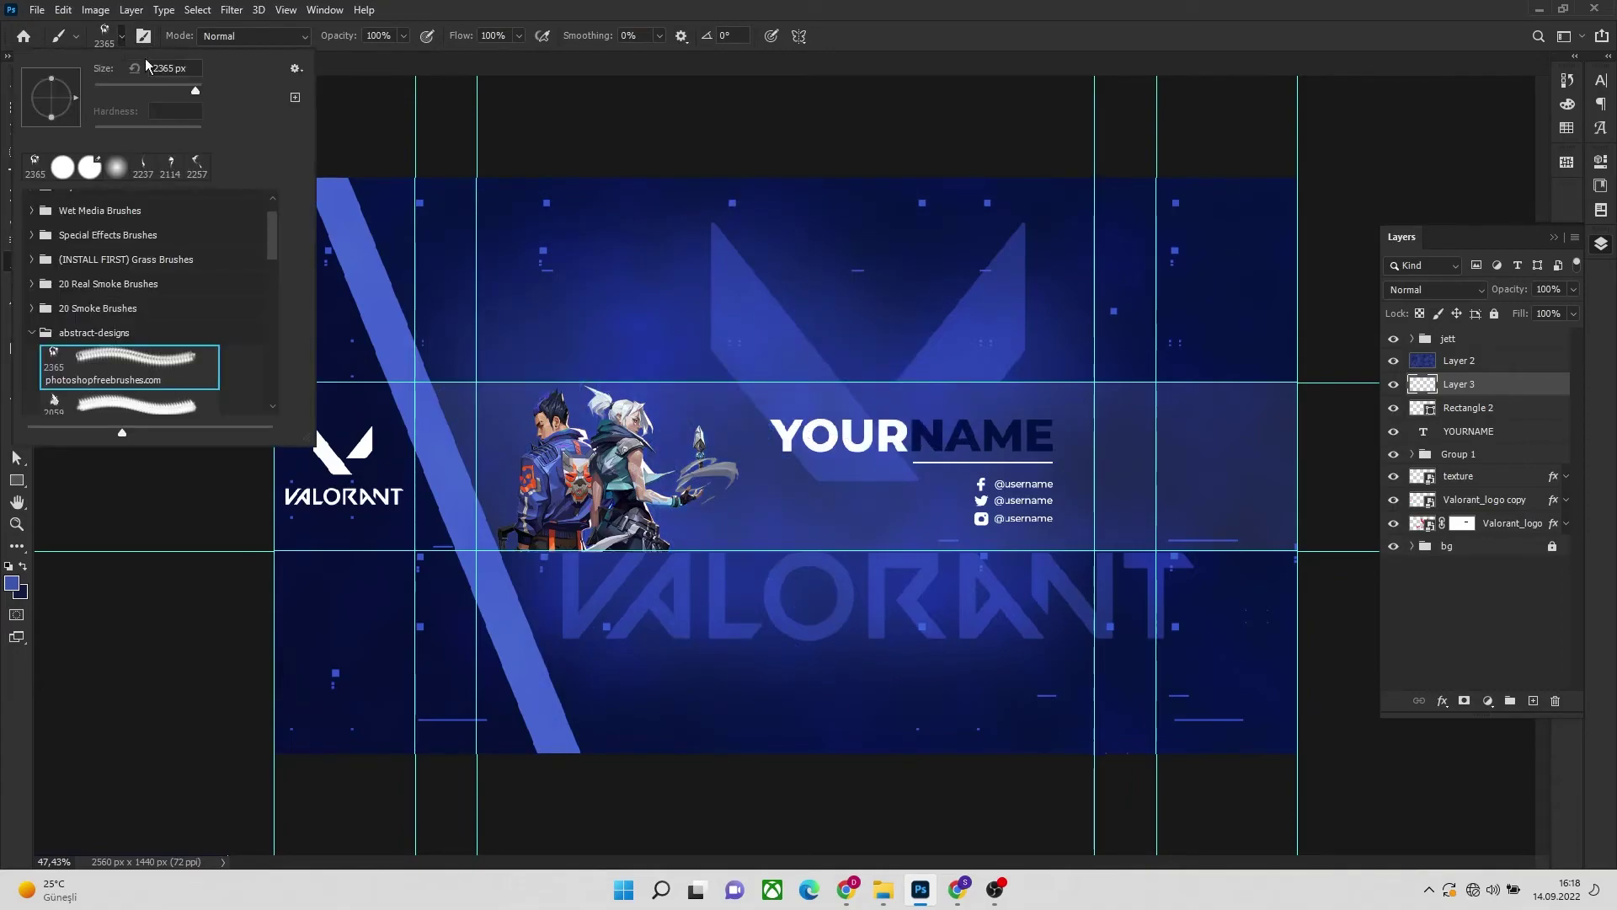
pyautogui.moveTo(186, 89); pyautogui.dragTo(191, 89)
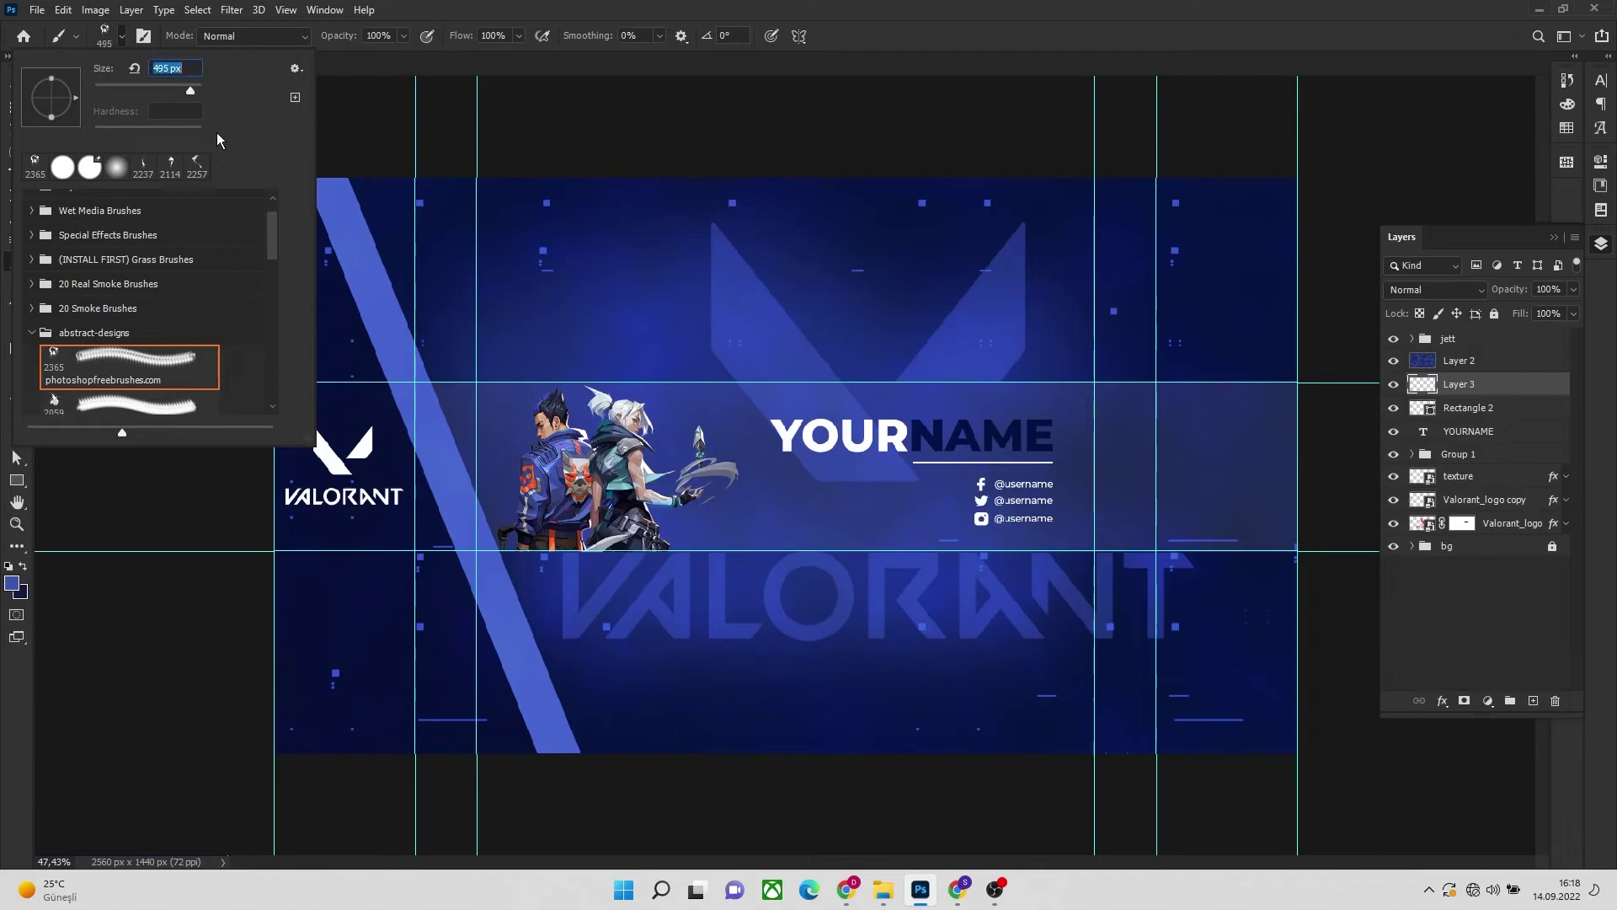
pyautogui.click(635, 508)
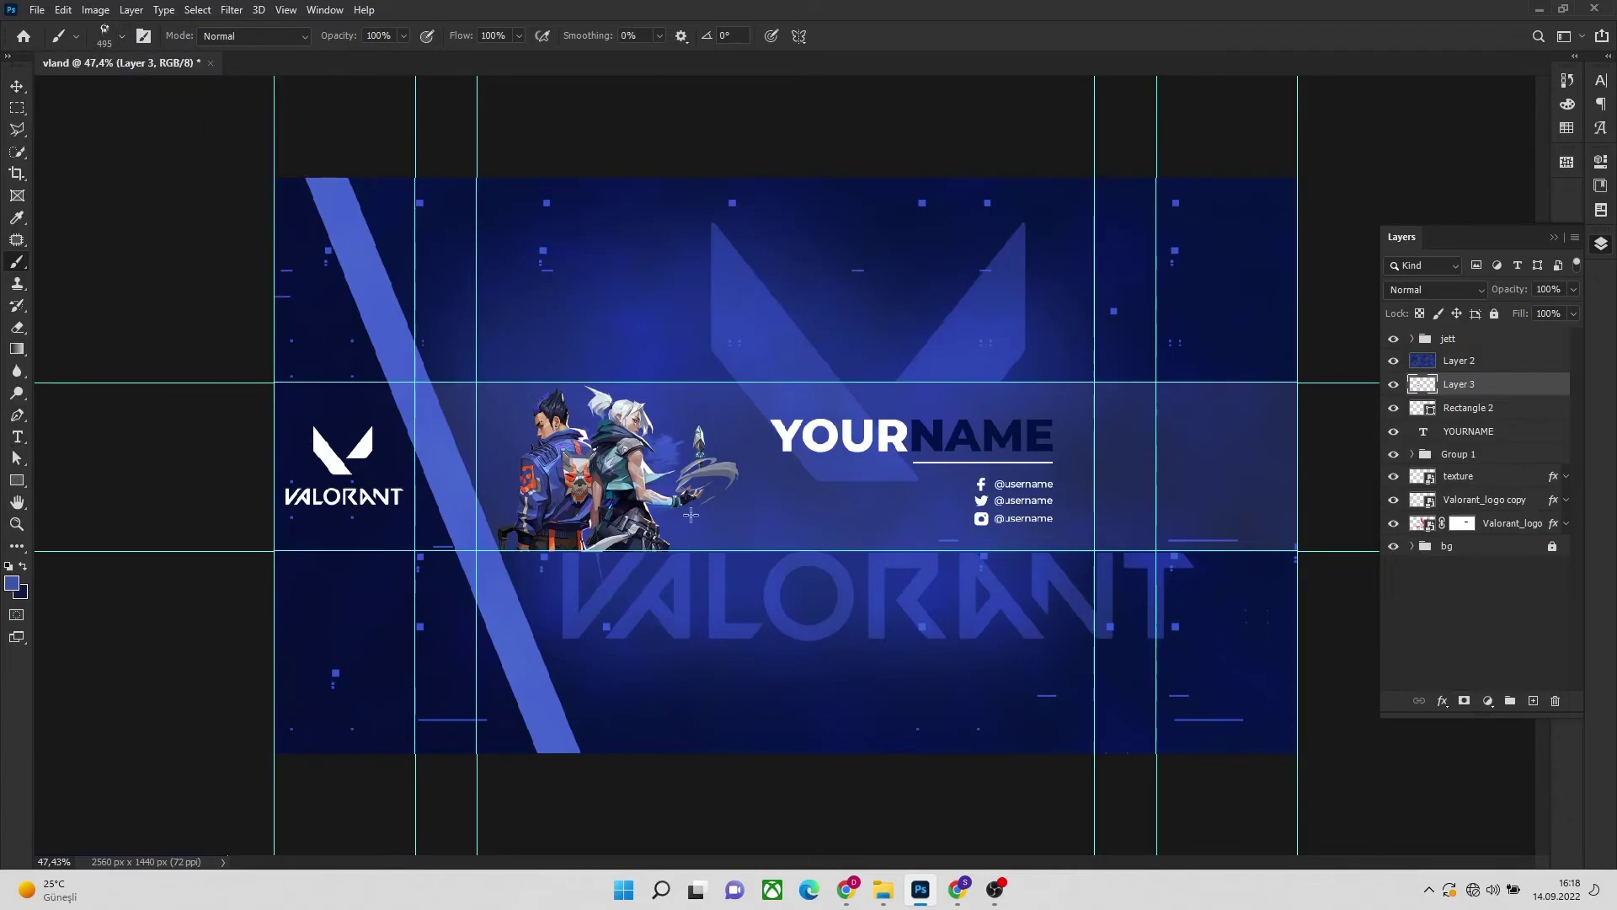
pyautogui.click(121, 37)
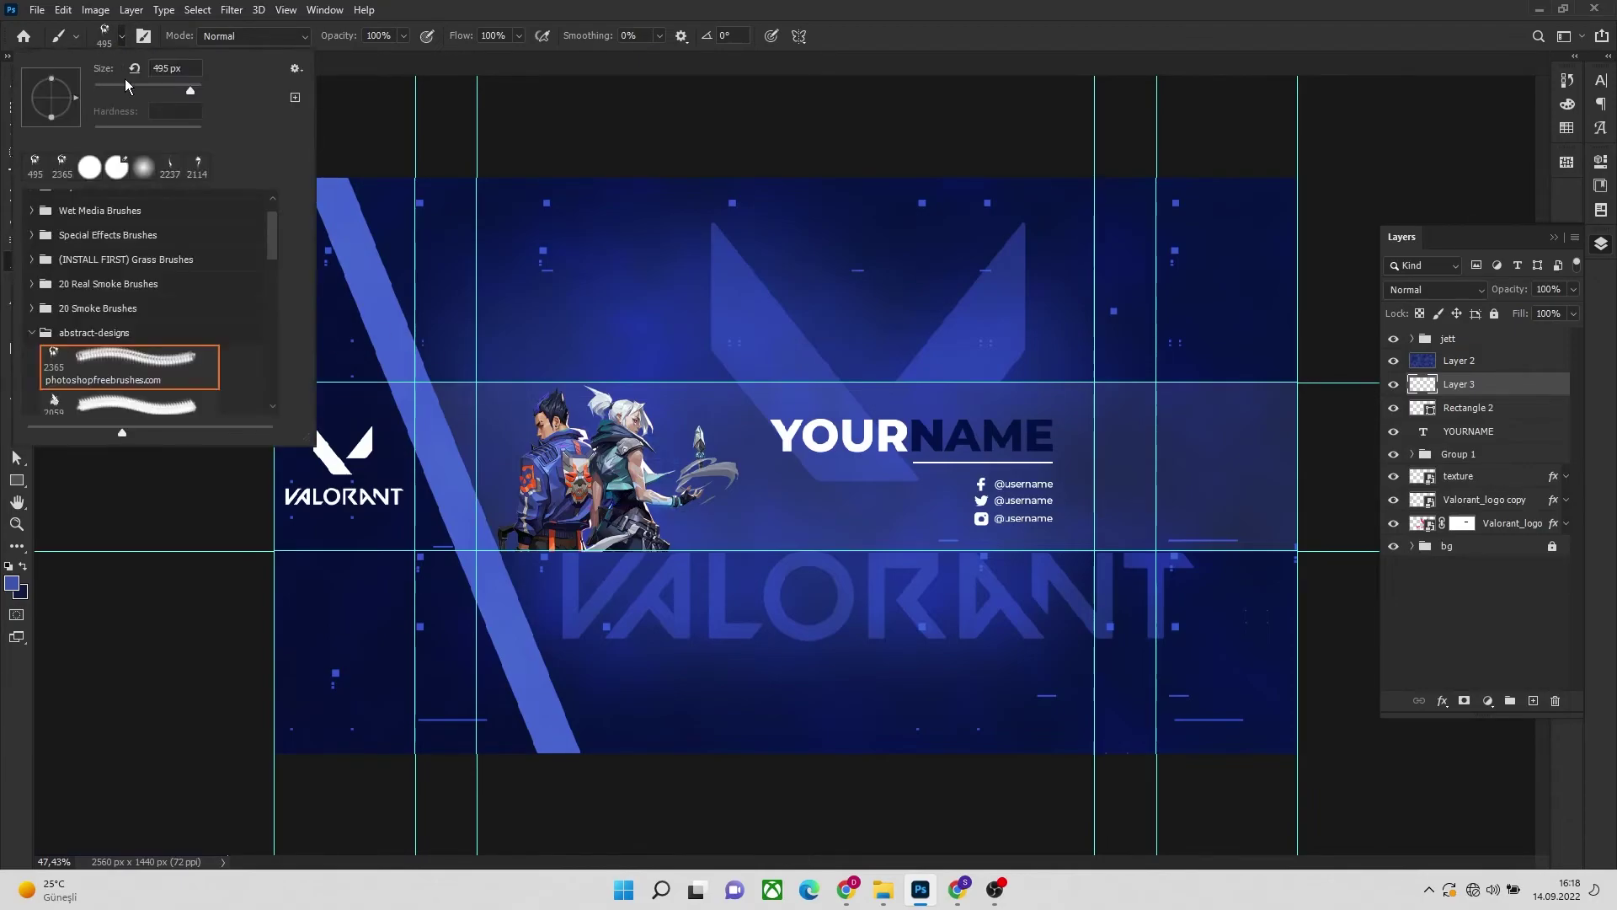
pyautogui.moveTo(186, 90); pyautogui.dragTo(192, 87)
pyautogui.click(594, 475)
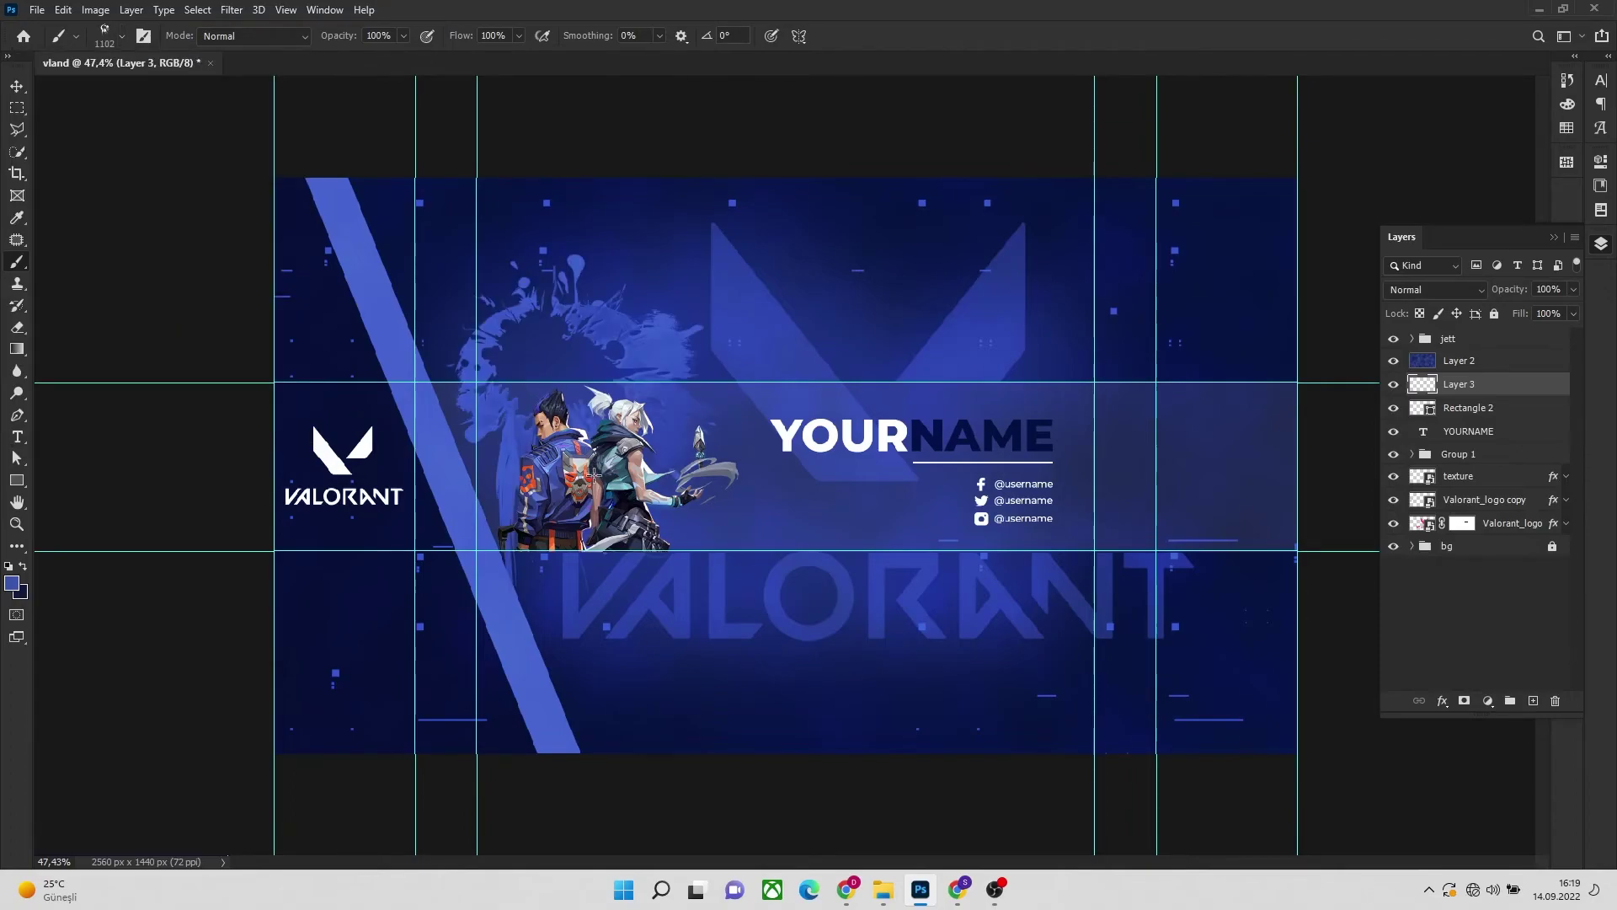
# Put Layer 3's splash into free transform and rotate it -90°.
pyautogui.click(17, 88)
pyautogui.hotkey('ctrl', 't')
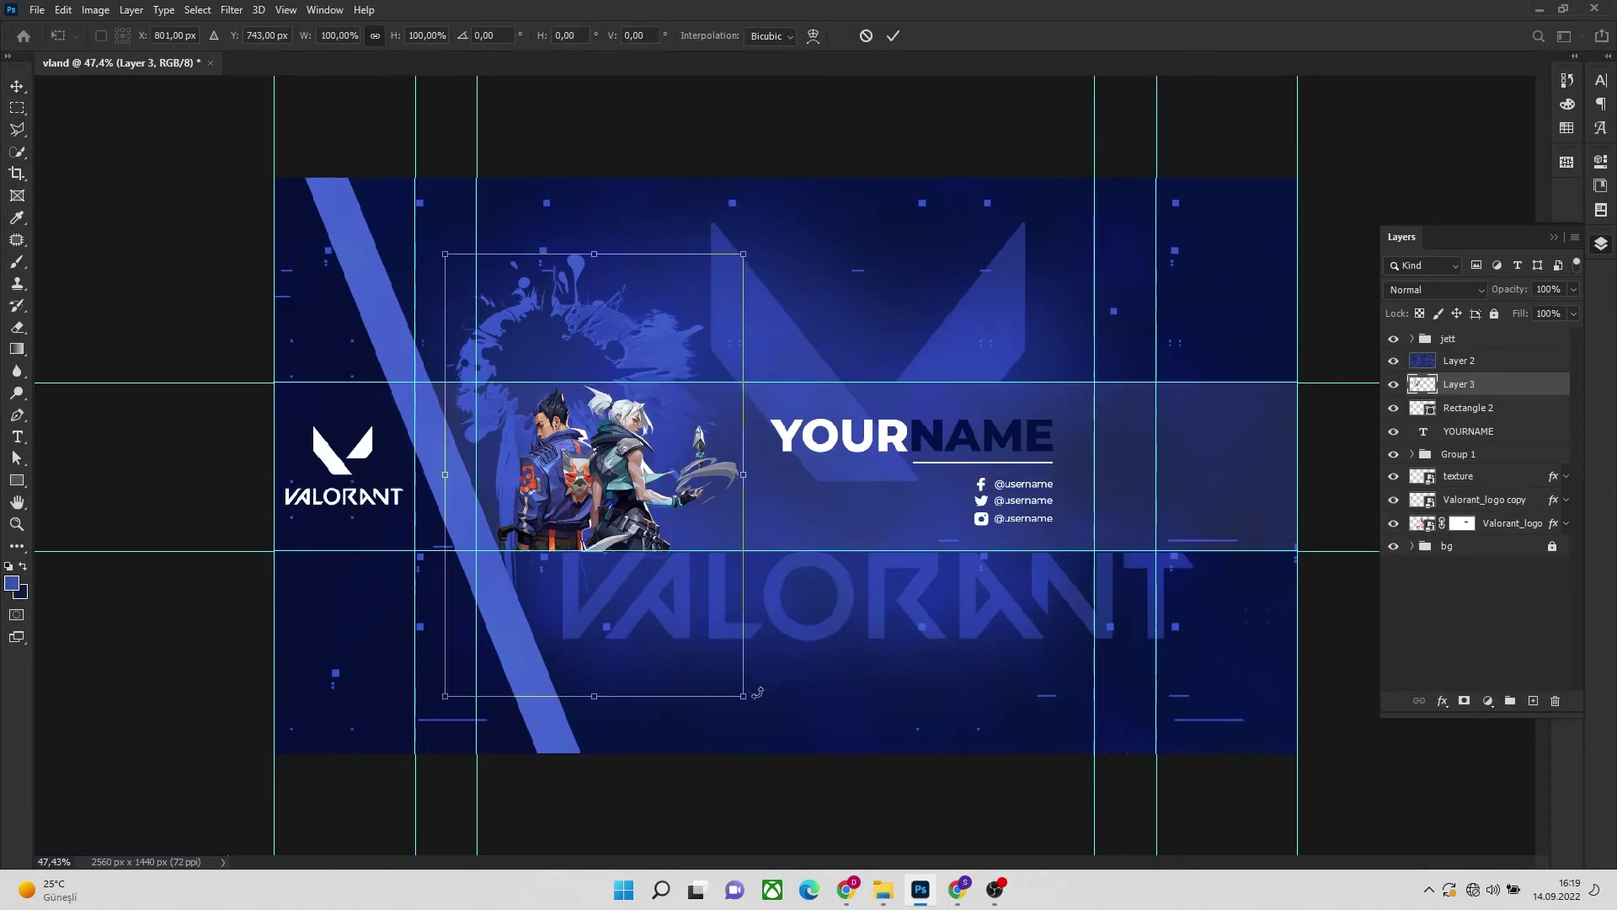
pyautogui.moveTo(757, 693); pyautogui.dragTo(741, 357)
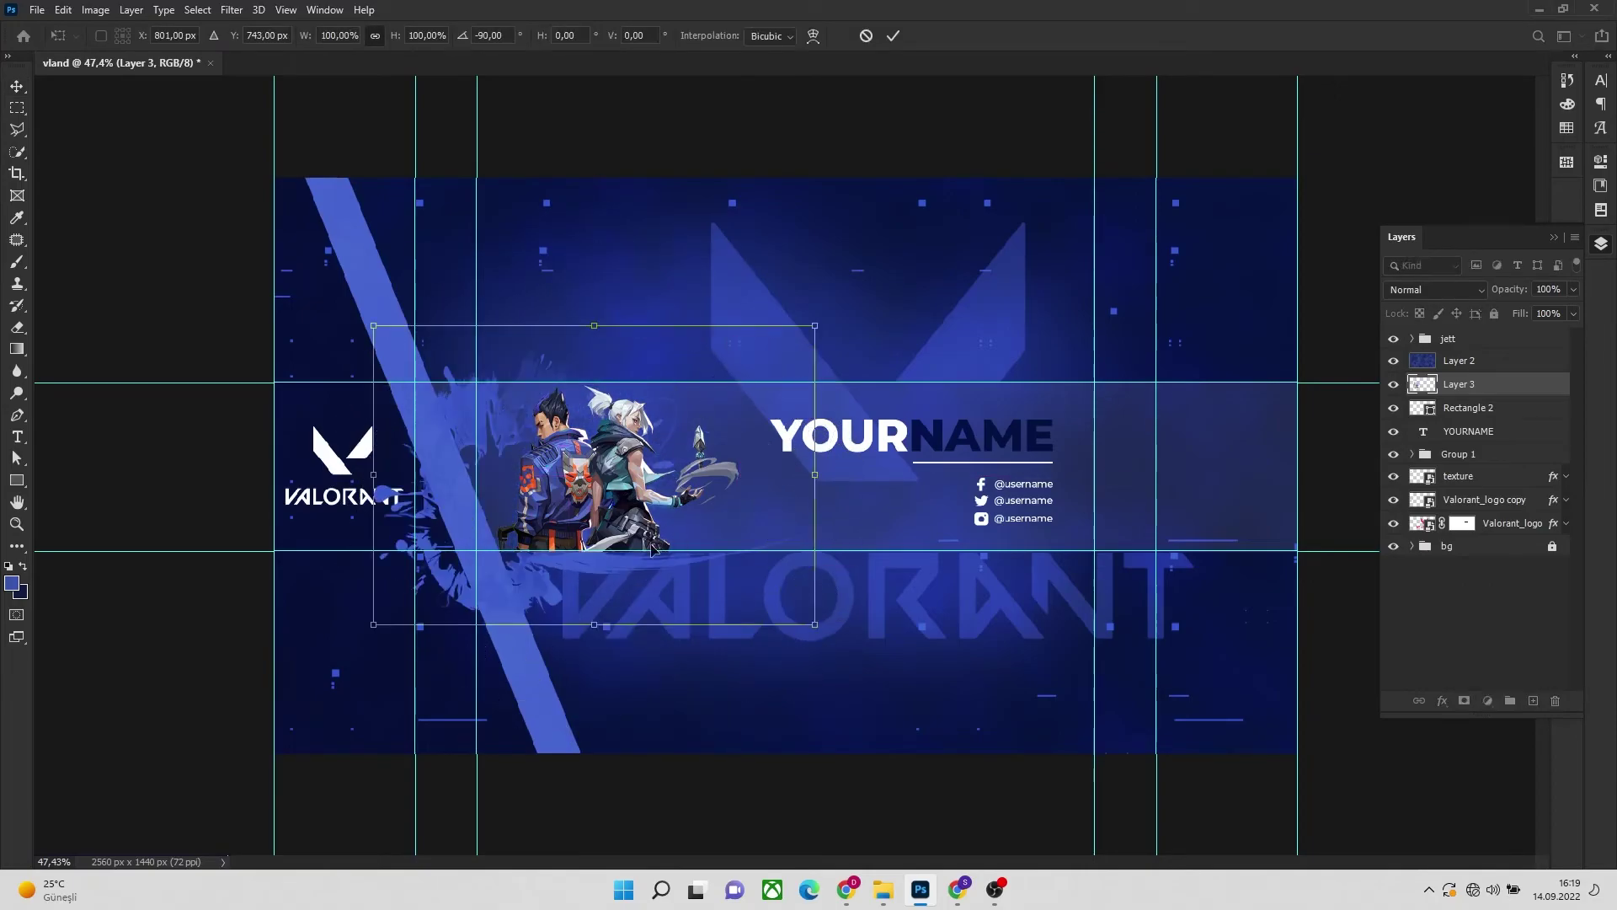
pyautogui.scroll(2, 785, 466)
pyautogui.scroll(1, 785, 466)
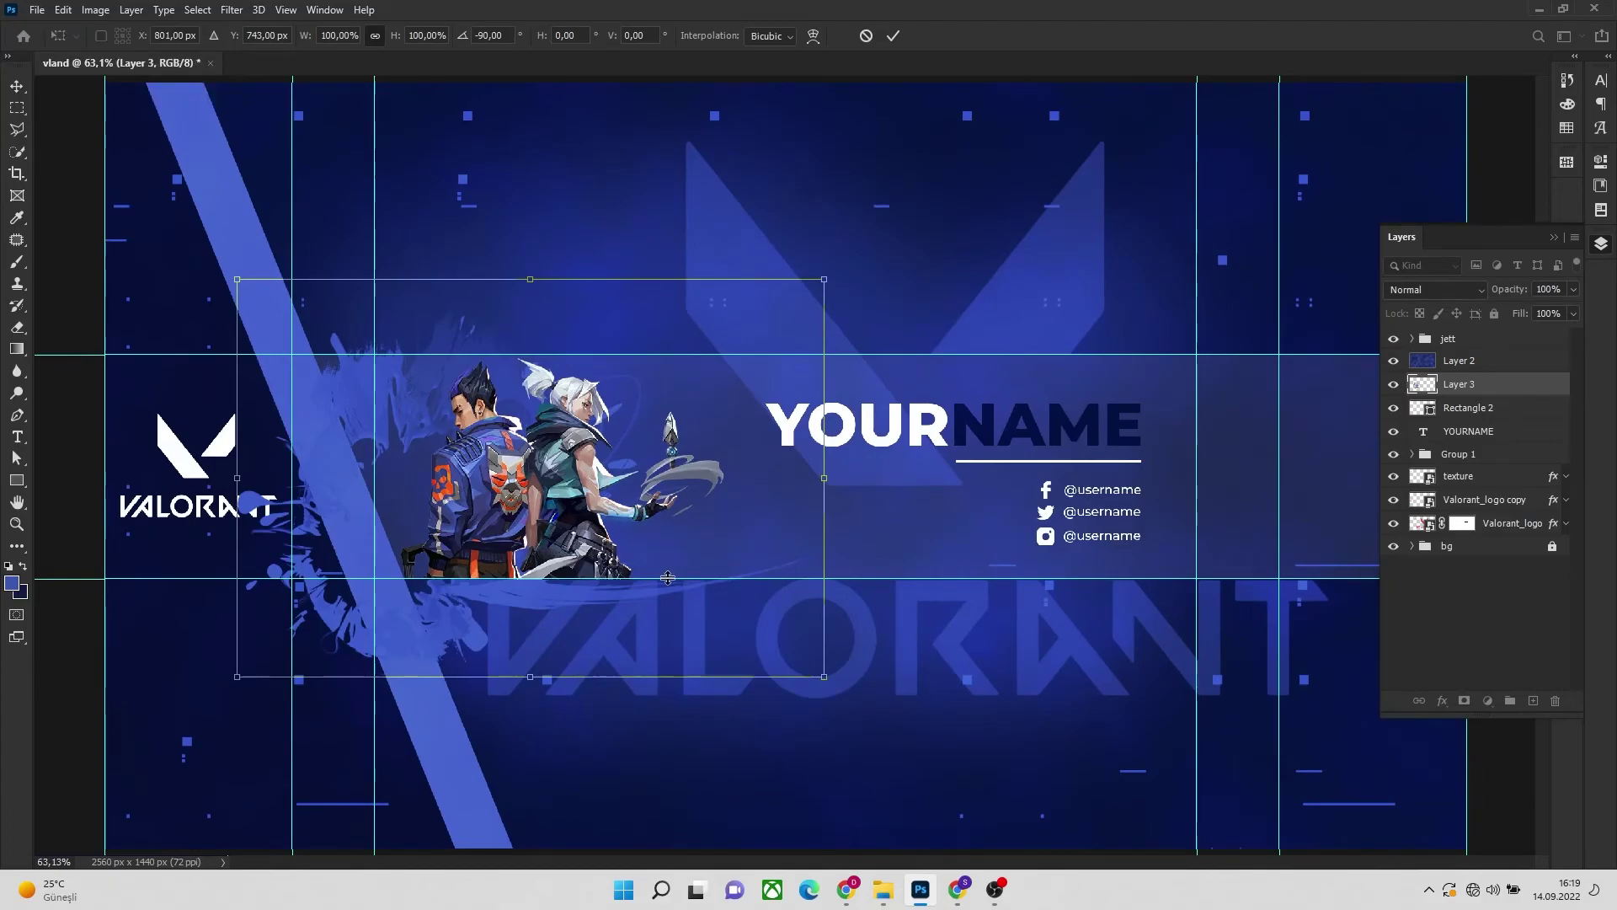
pyautogui.scroll(1, 668, 577)
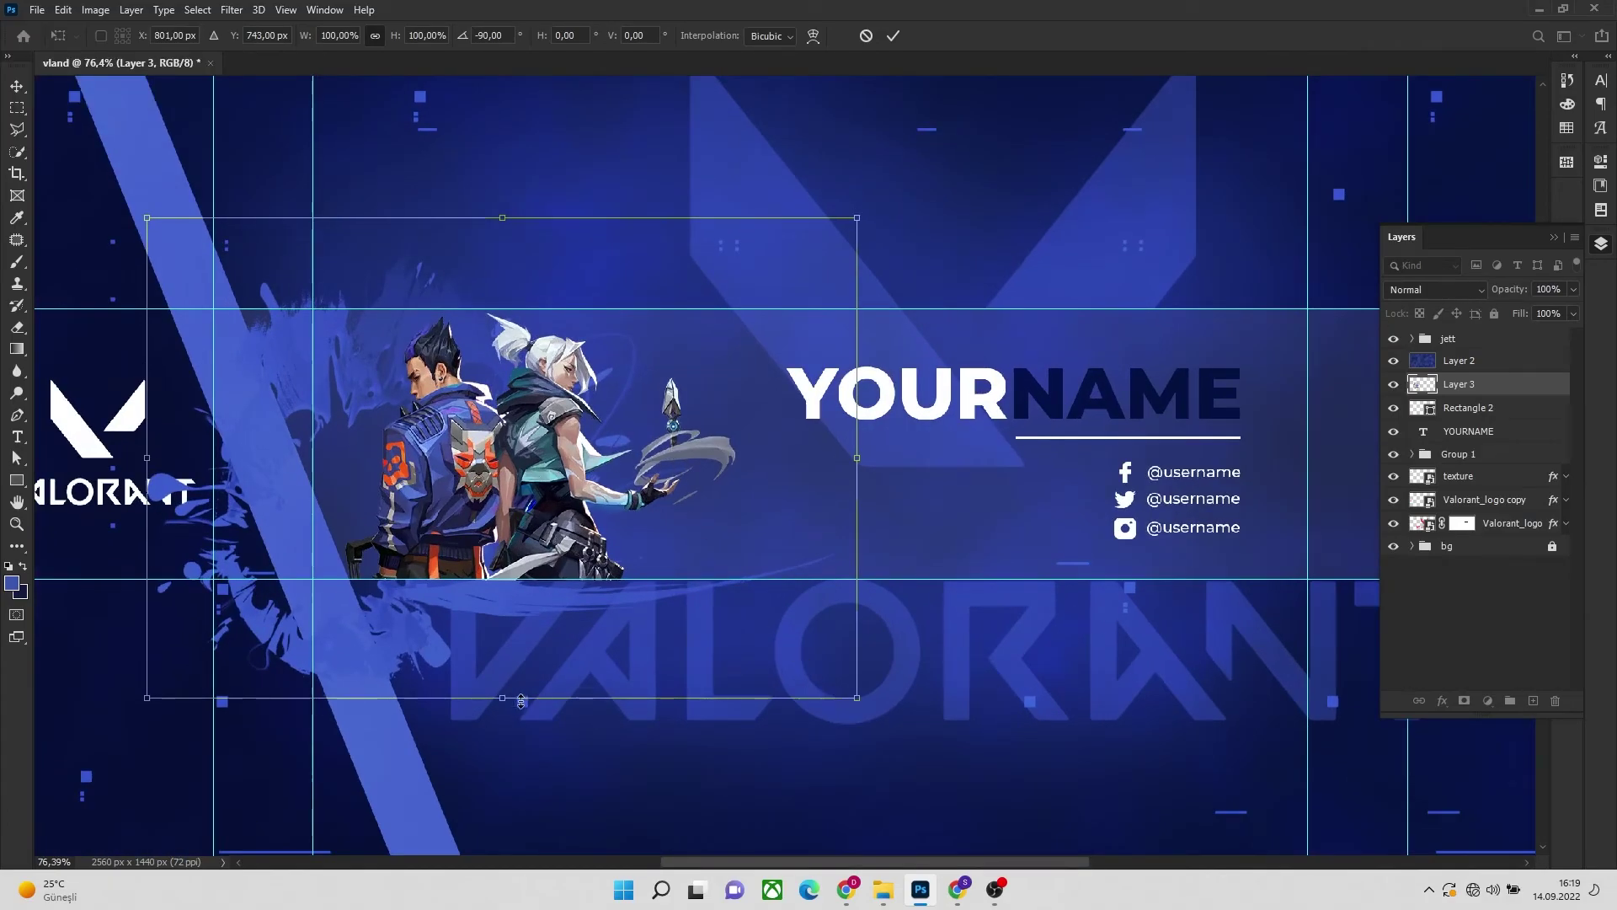
# Scale the splash to 46.98% and position it behind the characters' hands.
pyautogui.moveTo(521, 701); pyautogui.dragTo(484, 442)
pyautogui.moveTo(494, 355)
pyautogui.mouseDown()
pyautogui.moveTo(594, 501)
pyautogui.moveTo(617, 497)
pyautogui.mouseUp()
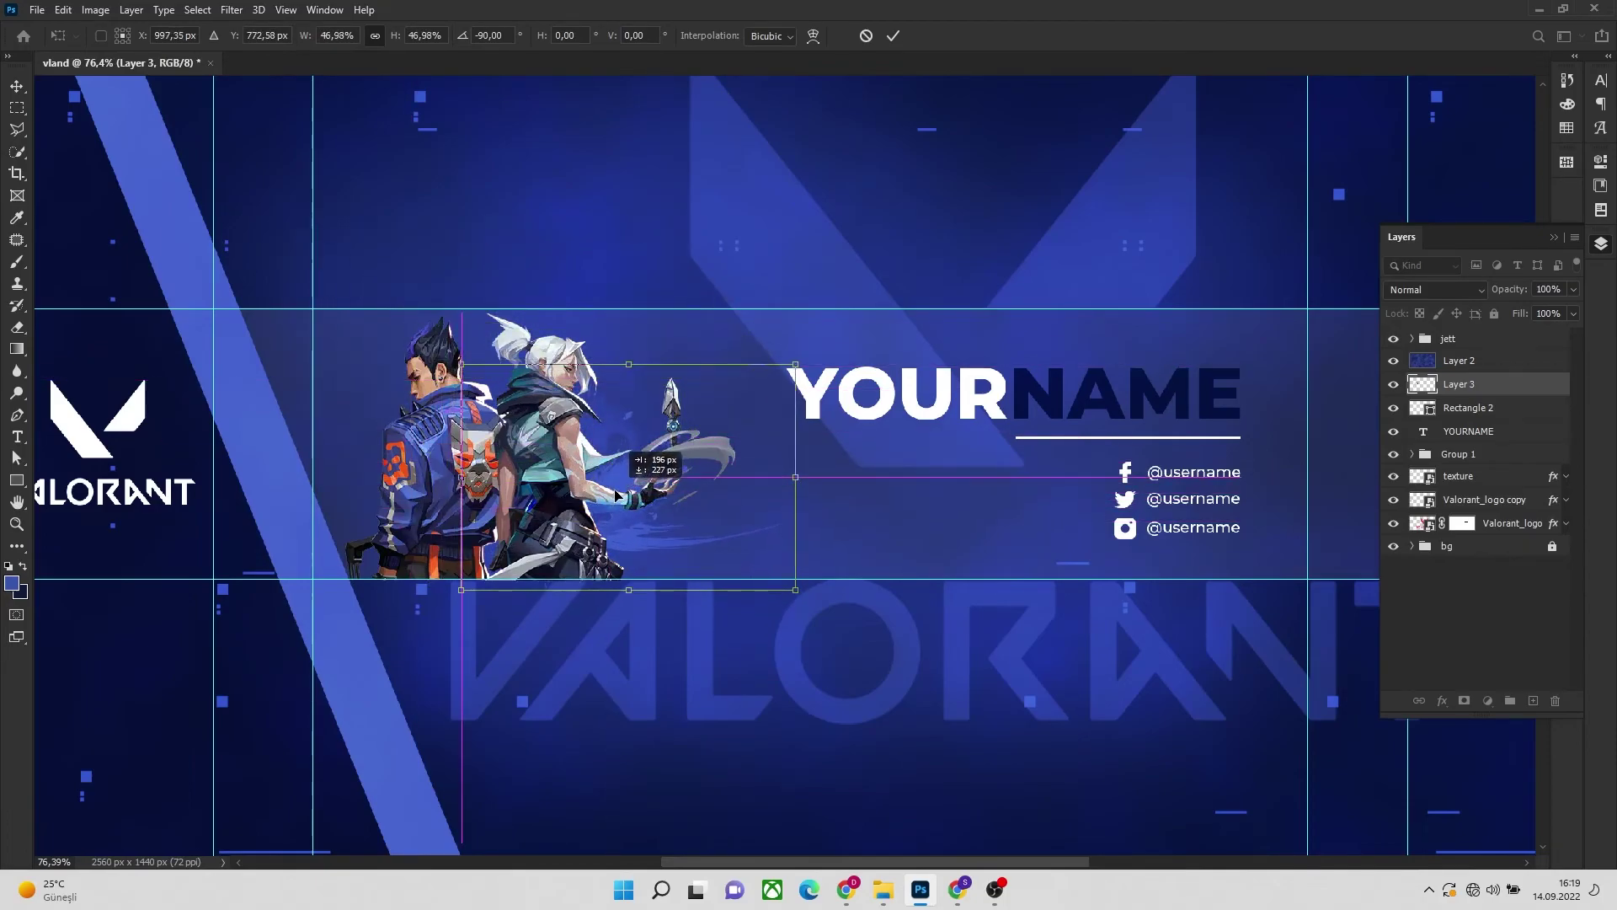
pyautogui.moveTo(618, 497); pyautogui.dragTo(618, 486)
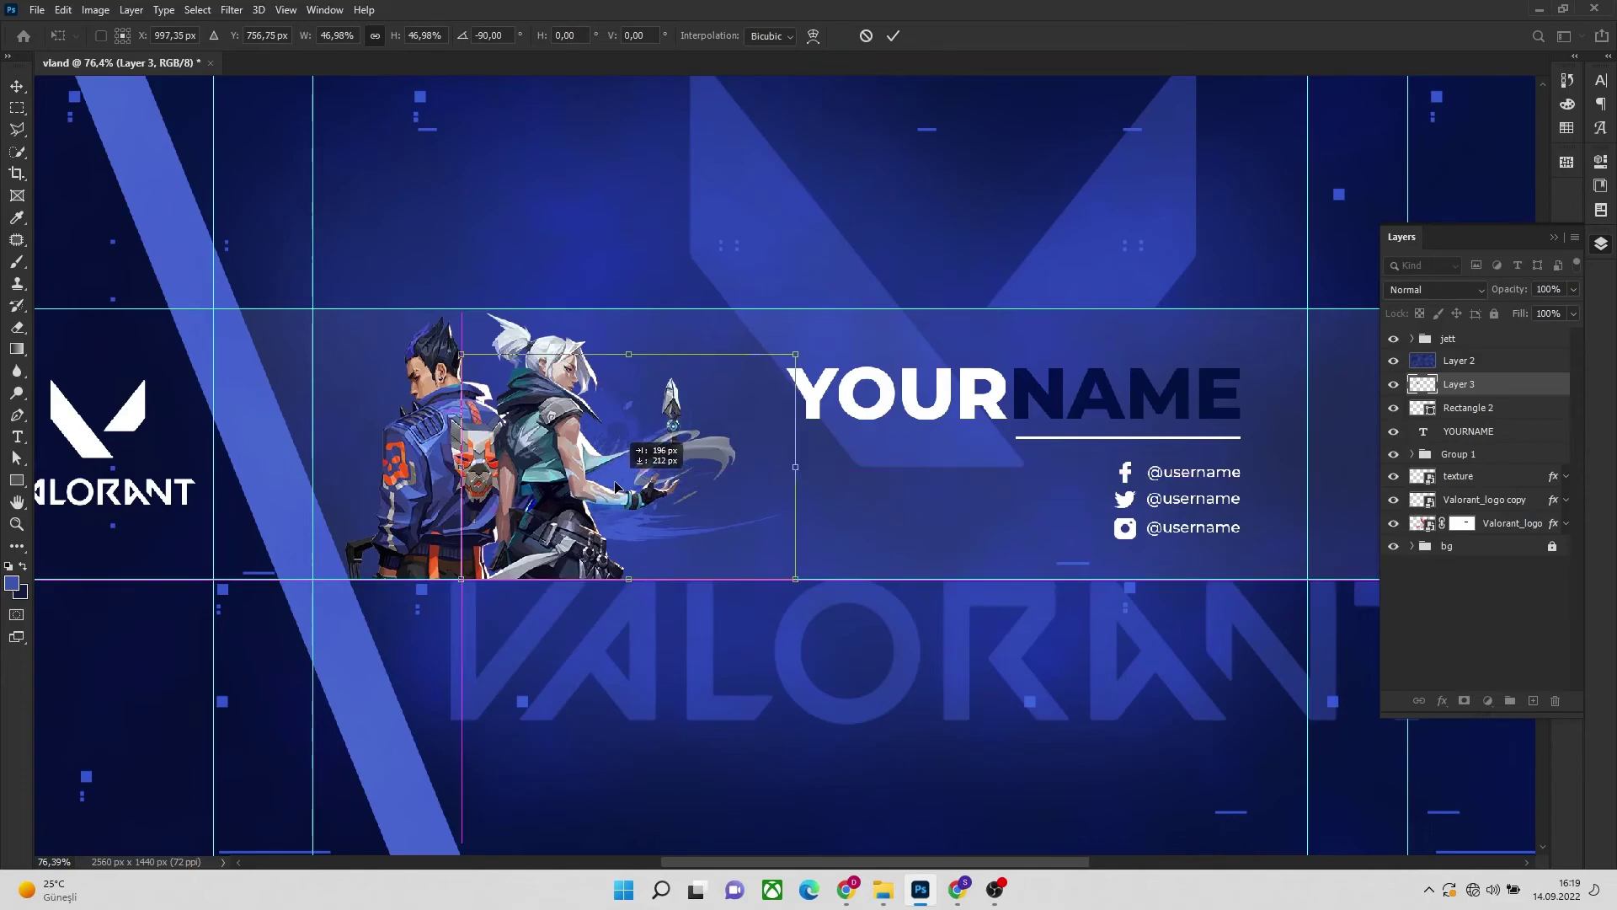
pyautogui.scroll(3, 823, 536)
pyautogui.scroll(2, 823, 536)
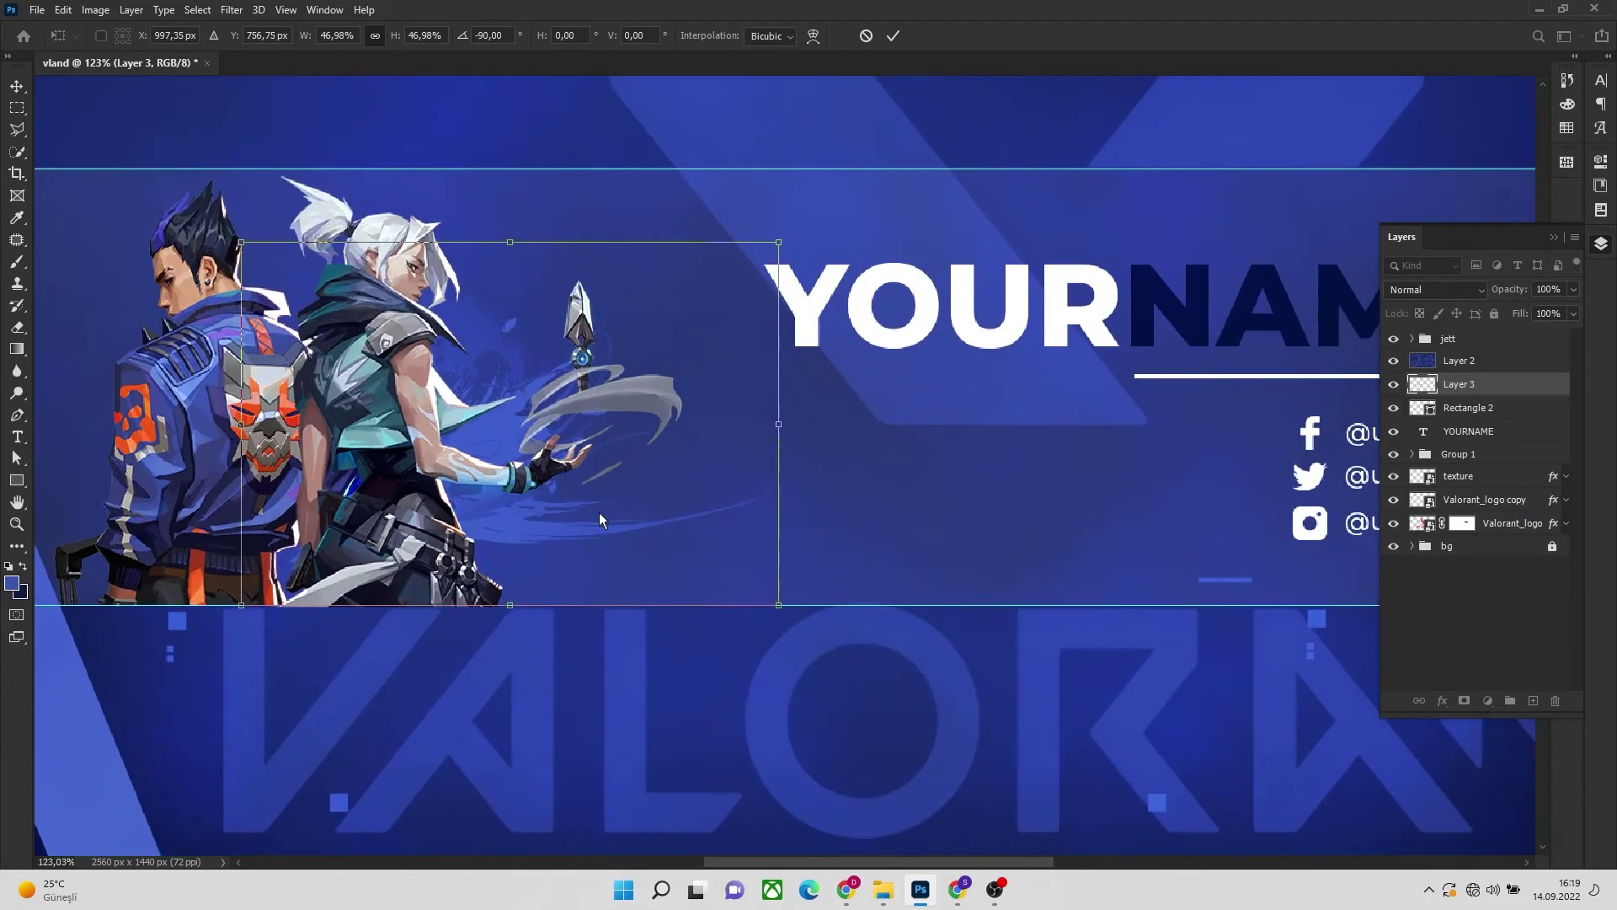
# Commit the splash transform and add a Color Overlay style to Layer 3.
pyautogui.press('Return')
pyautogui.doubleClick(1554, 384)
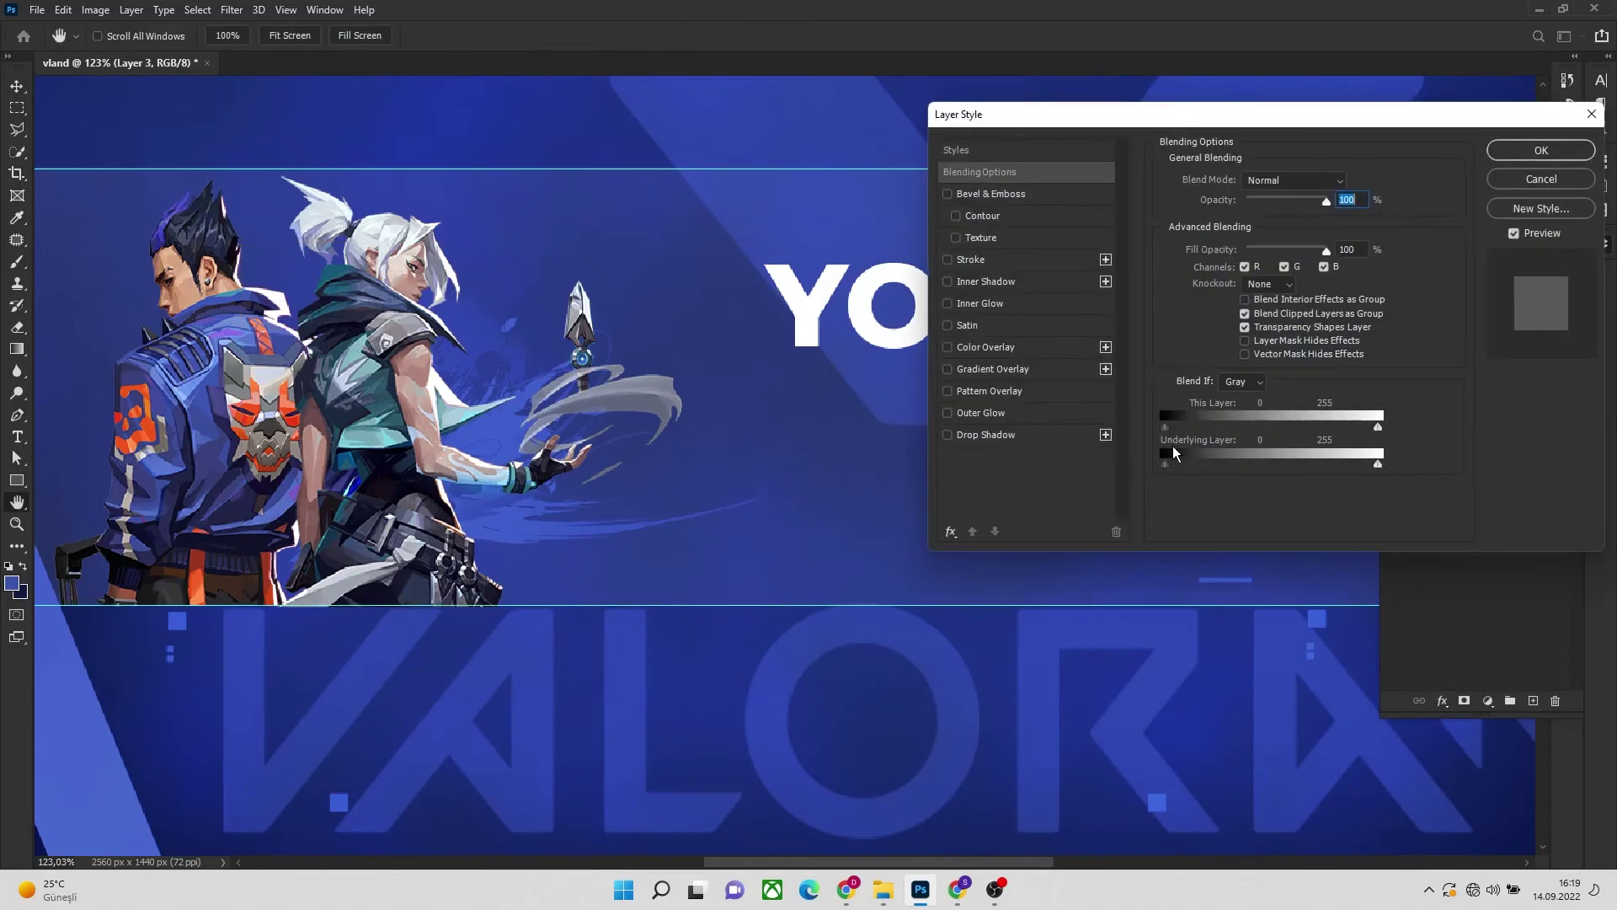
pyautogui.click(972, 347)
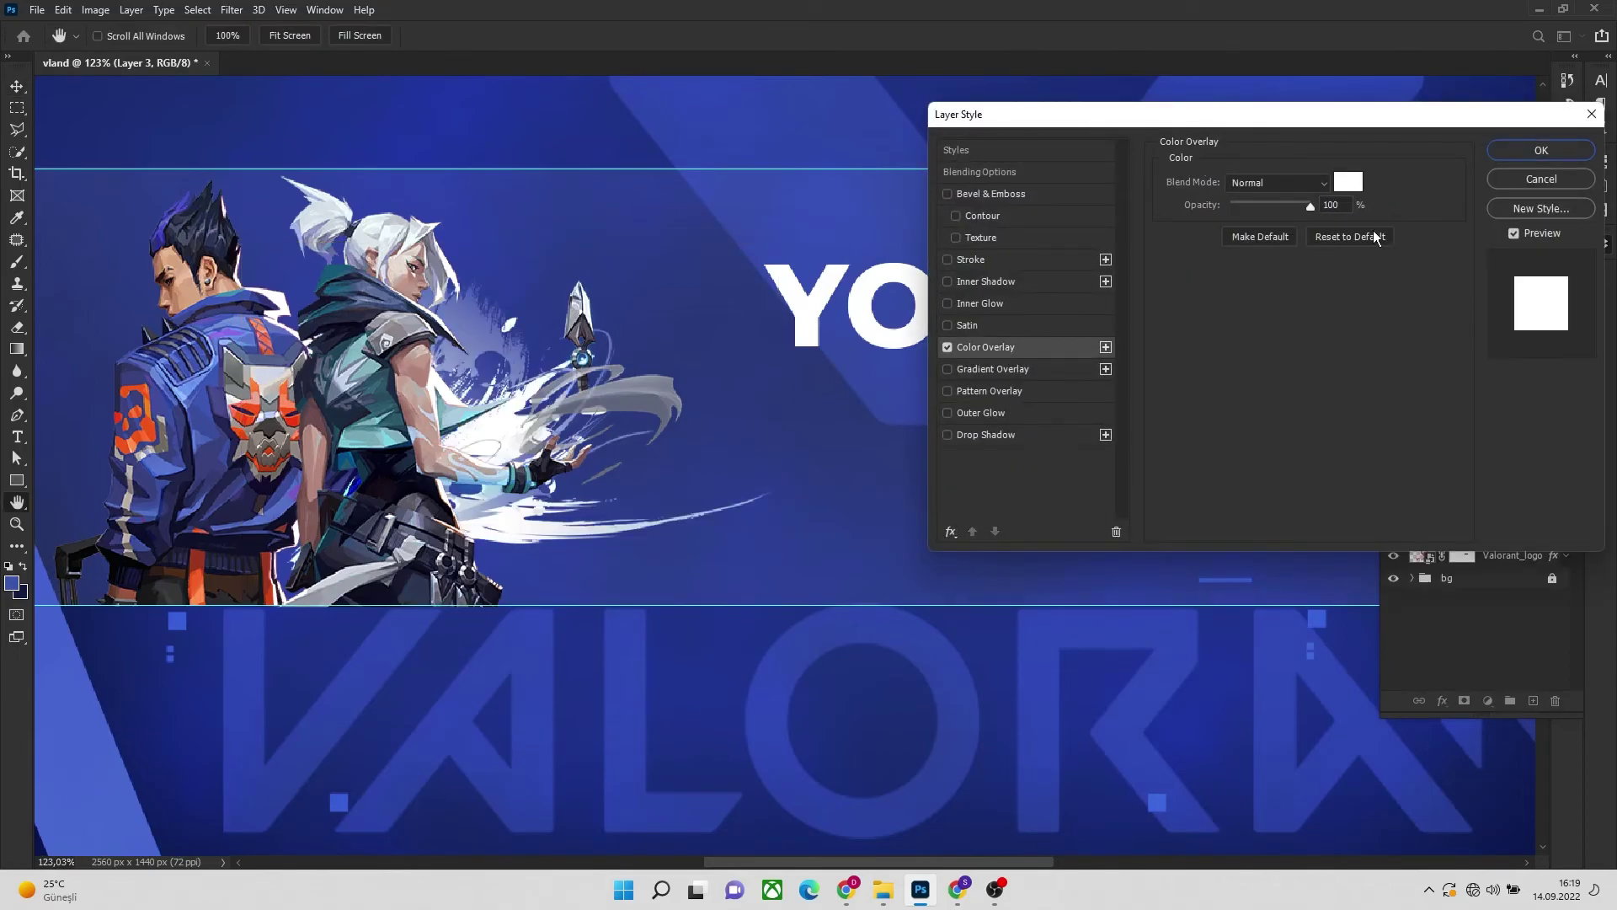
pyautogui.click(1348, 182)
# Set the overlay colour to pale blue #a9bbe4, sampled from the artwork.
pyautogui.moveTo(505, 209); pyautogui.dragTo(1176, 331)
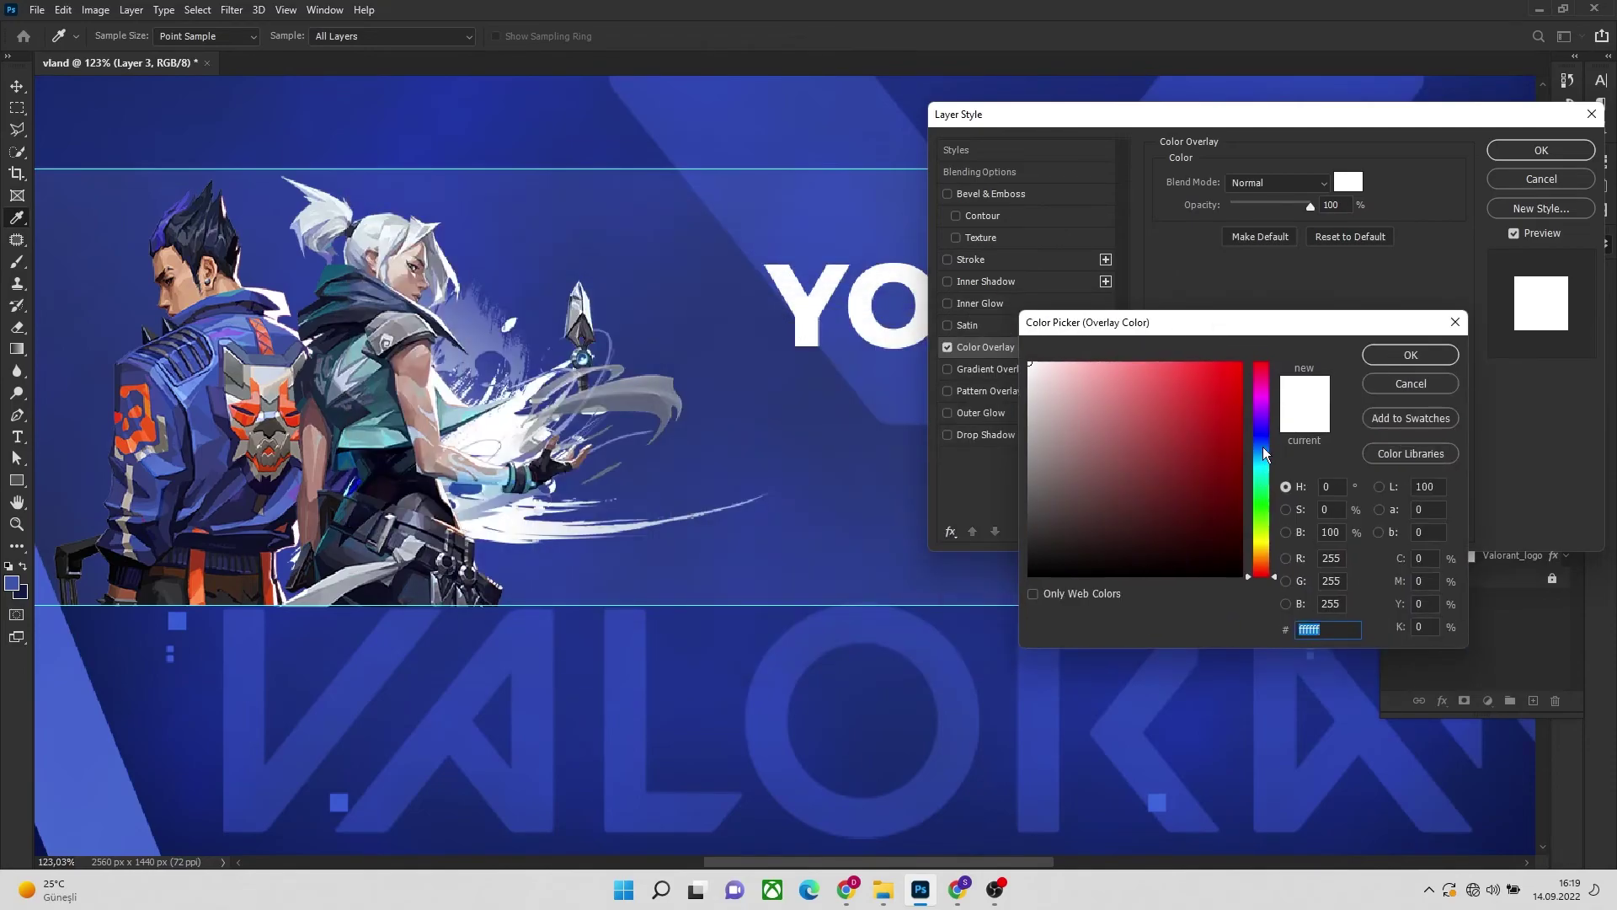
pyautogui.click(1264, 444)
pyautogui.click(1115, 395)
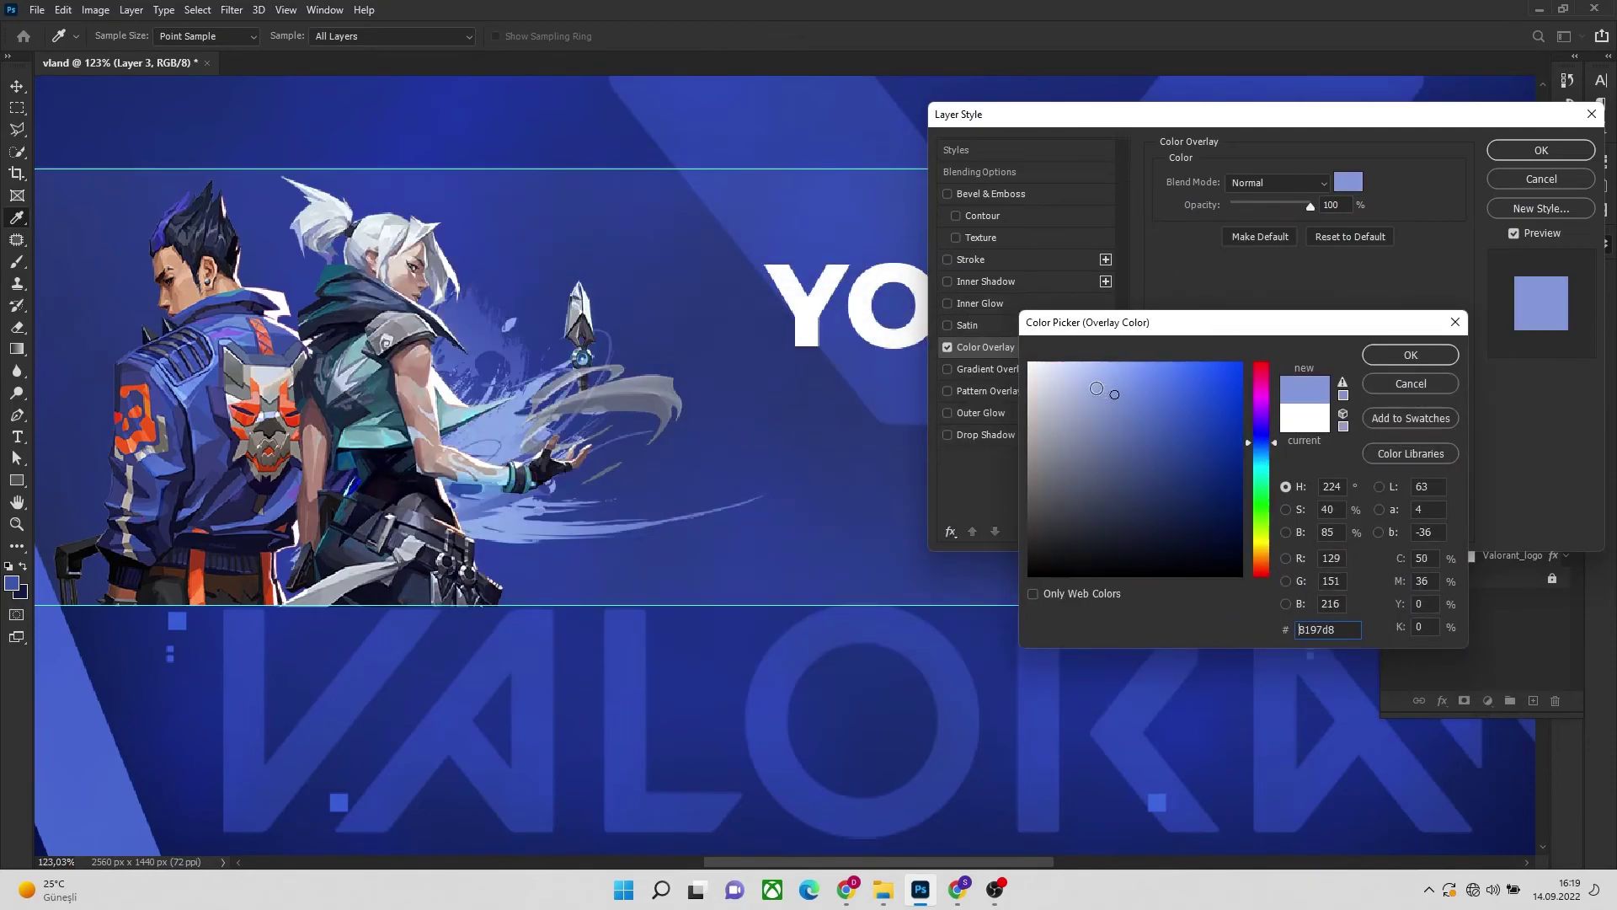
pyautogui.click(1096, 388)
pyautogui.click(1111, 381)
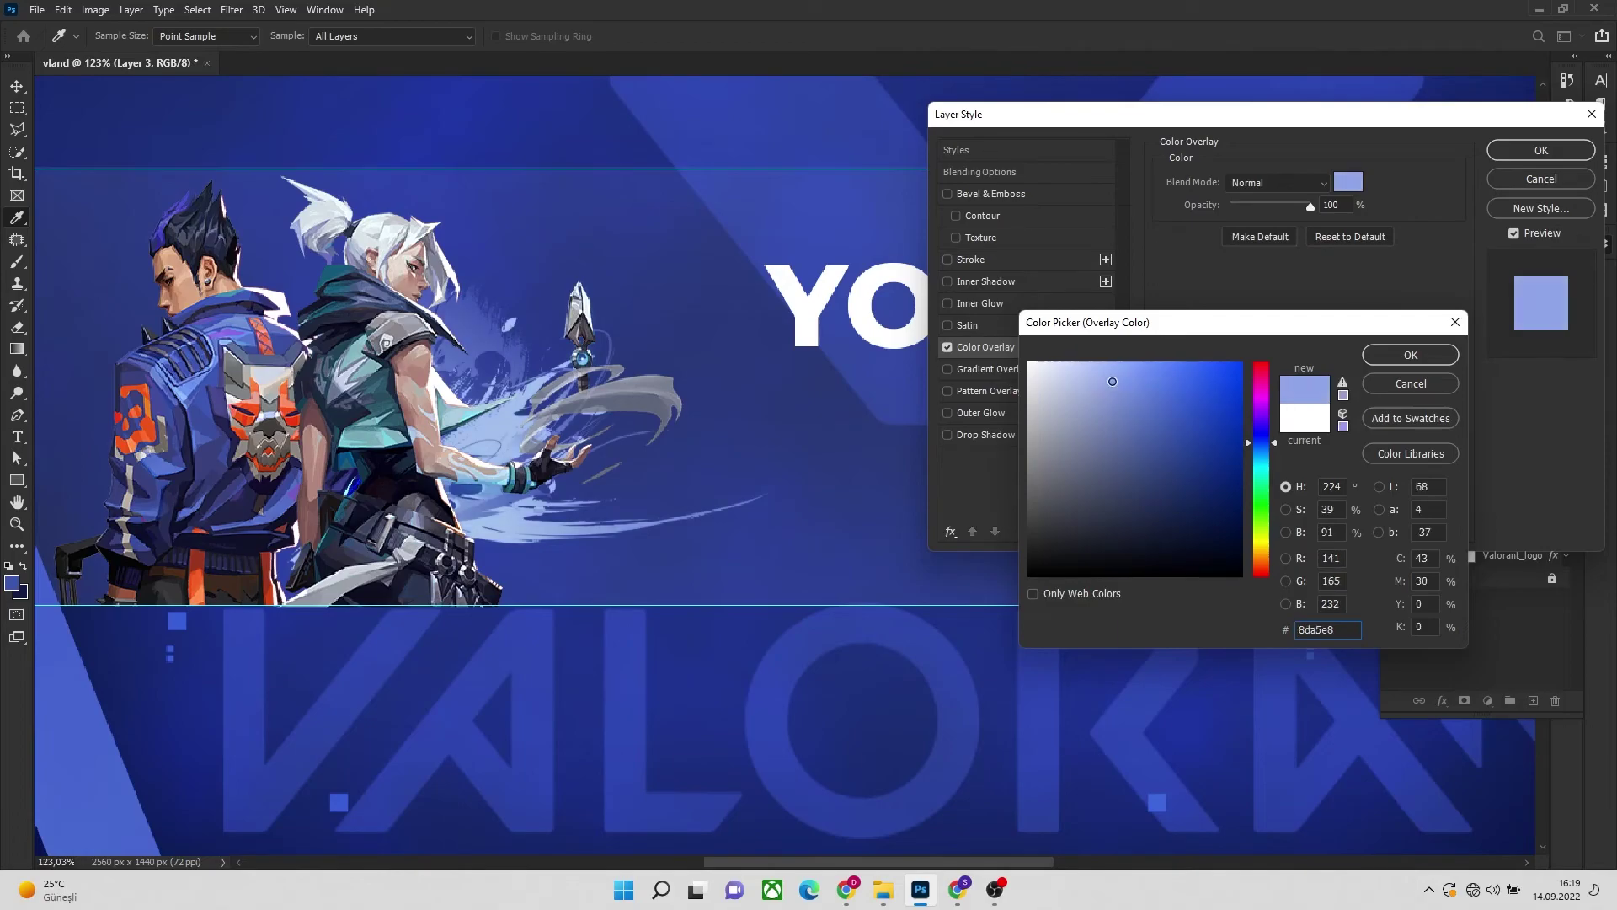
pyautogui.click(1092, 379)
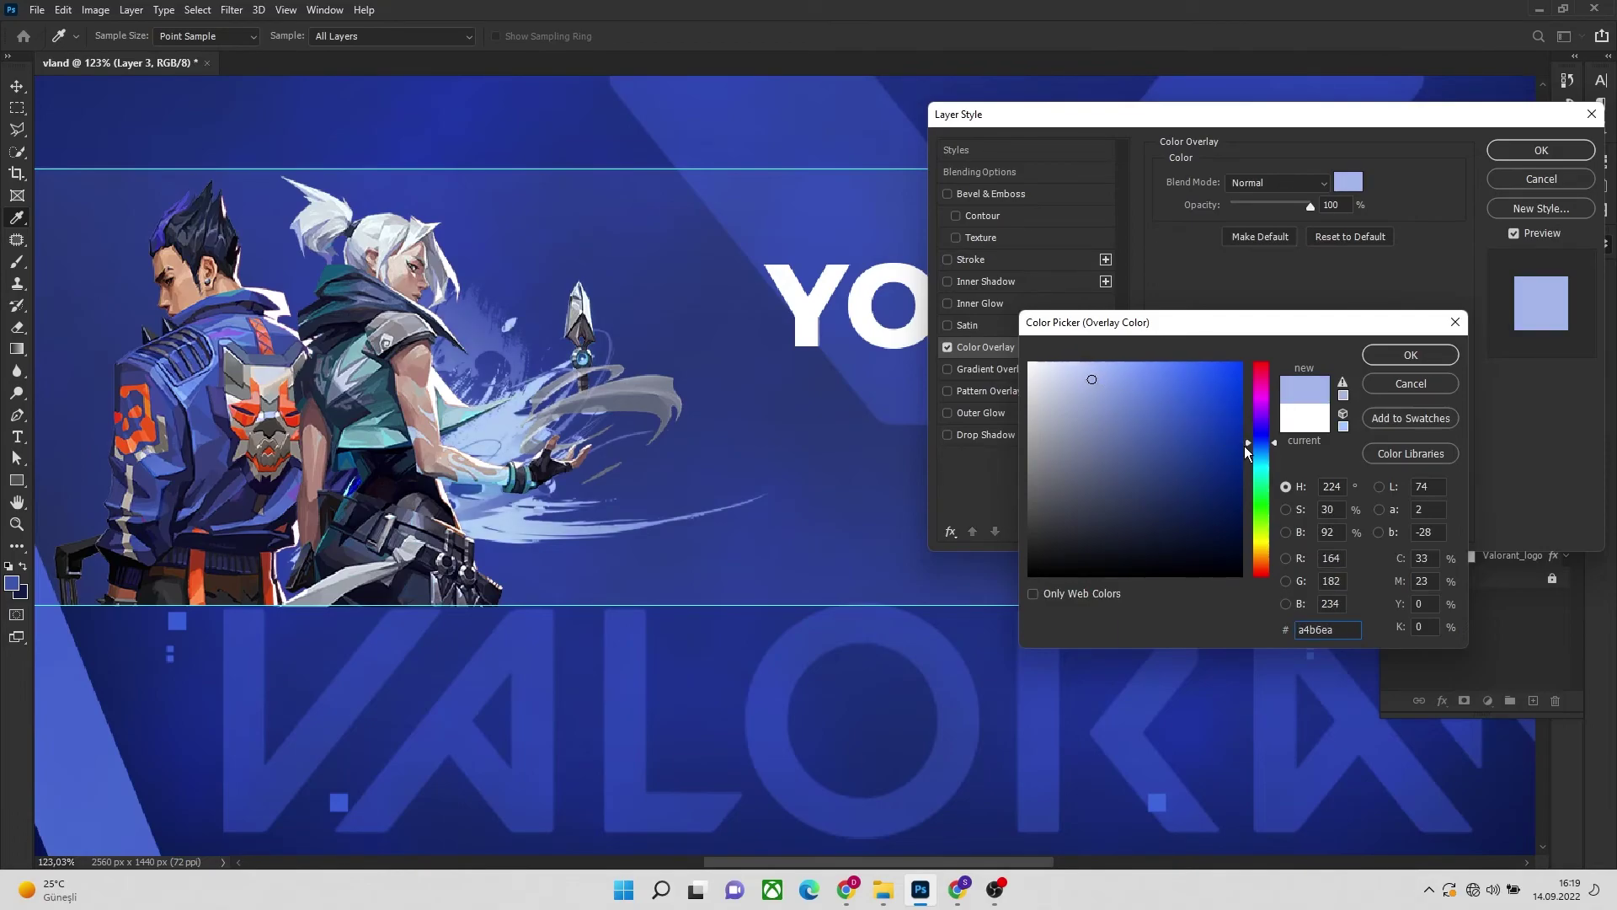
pyautogui.click(416, 435)
pyautogui.click(1425, 357)
# Apply the Color Overlay style and select Layer 2 with the Move tool.
pyautogui.click(1535, 151)
pyautogui.press('v')
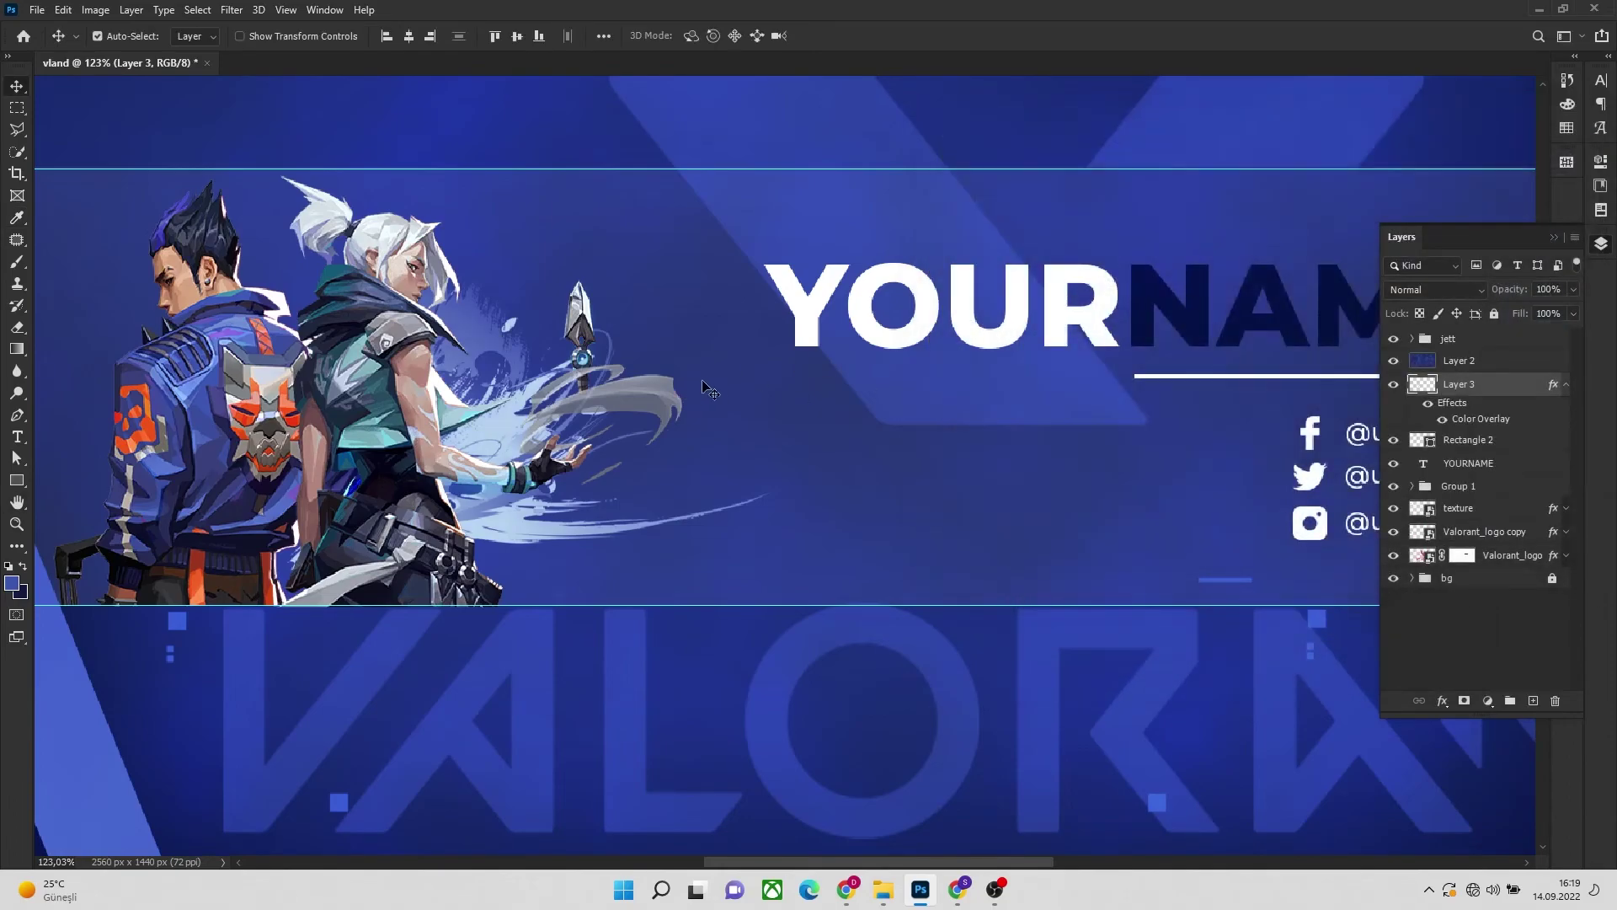
pyautogui.scroll(-3, 699, 396)
pyautogui.click(711, 421)
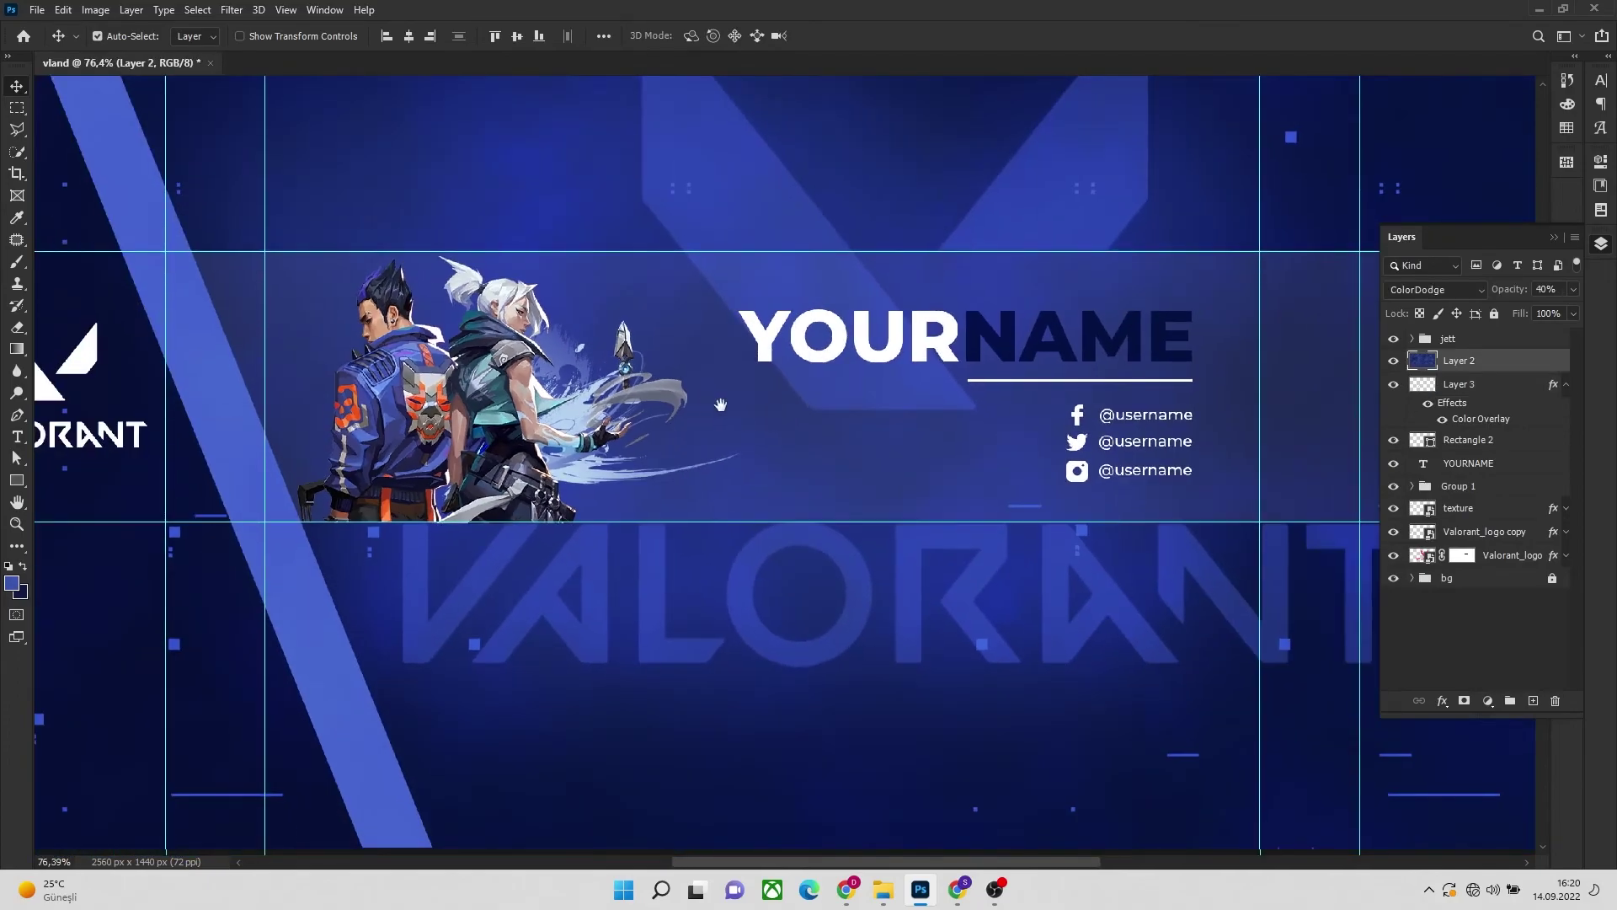
pyautogui.moveTo(699, 406); pyautogui.dragTo(729, 364)
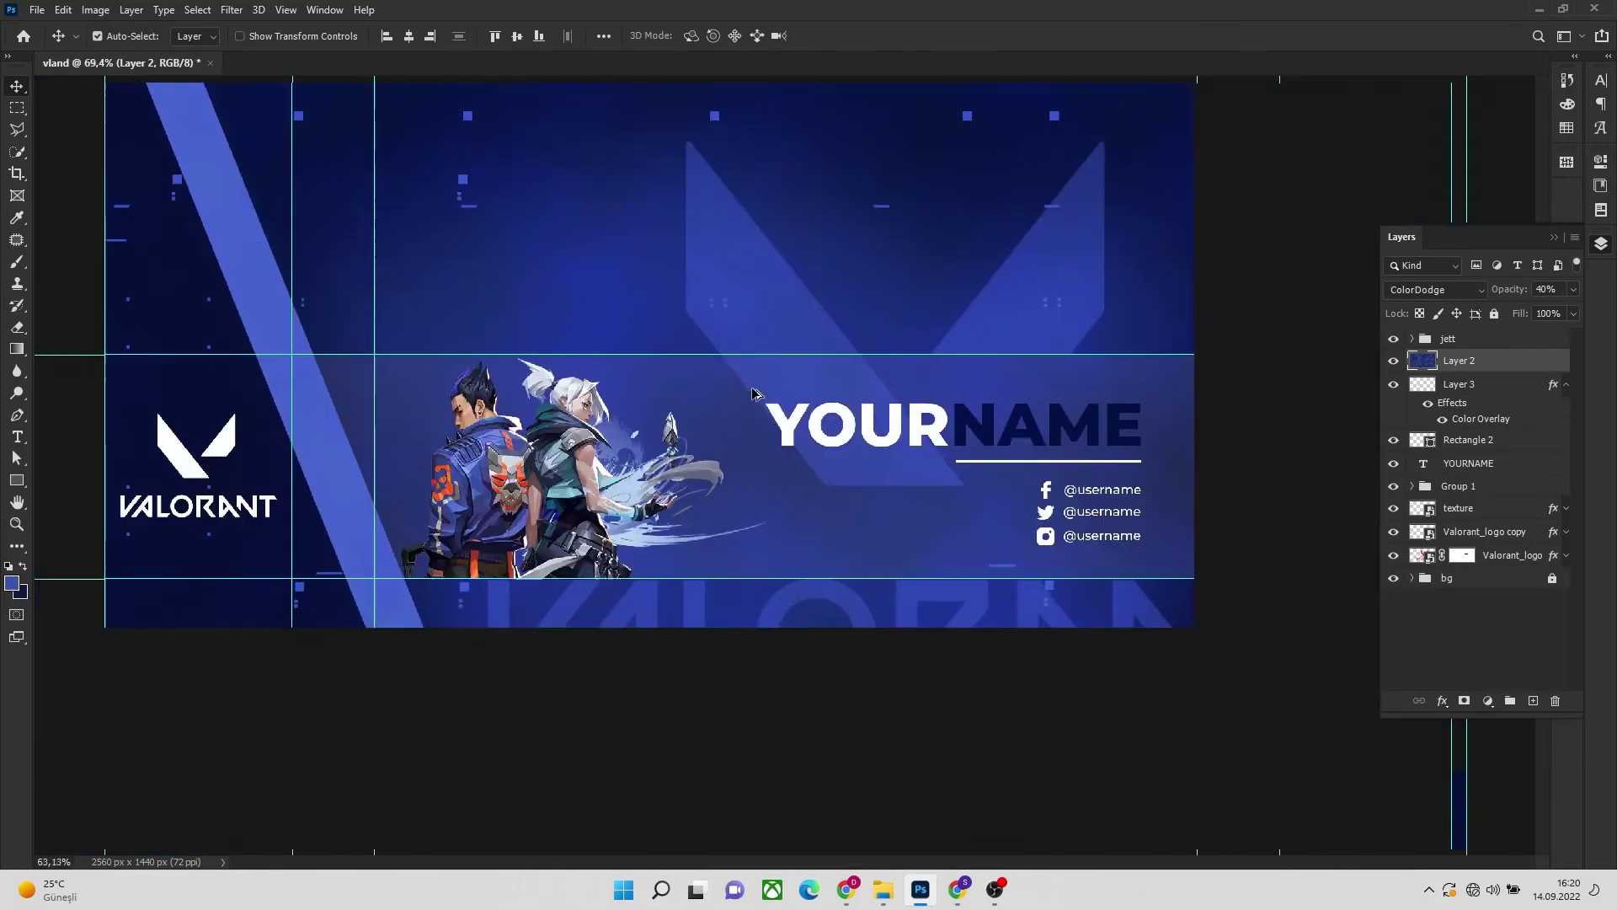
pyautogui.scroll(-2, 750, 396)
pyautogui.scroll(-1, 753, 396)
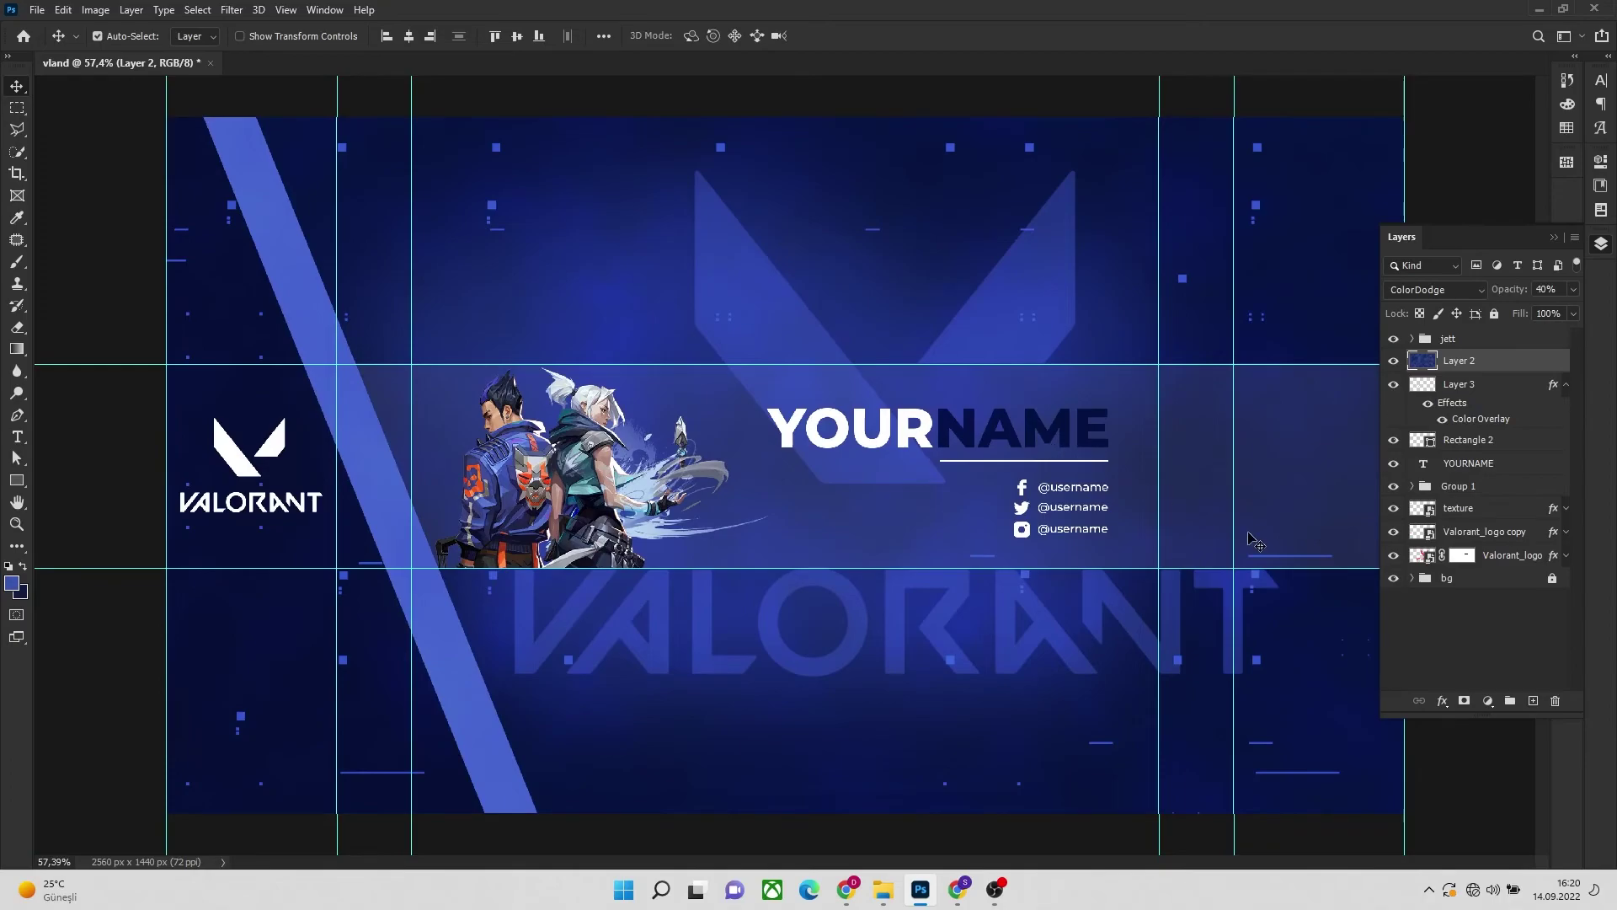
# Expand and unlock the bg group, then select Layer 1 inside it.
pyautogui.click(1564, 389)
pyautogui.click(1474, 478)
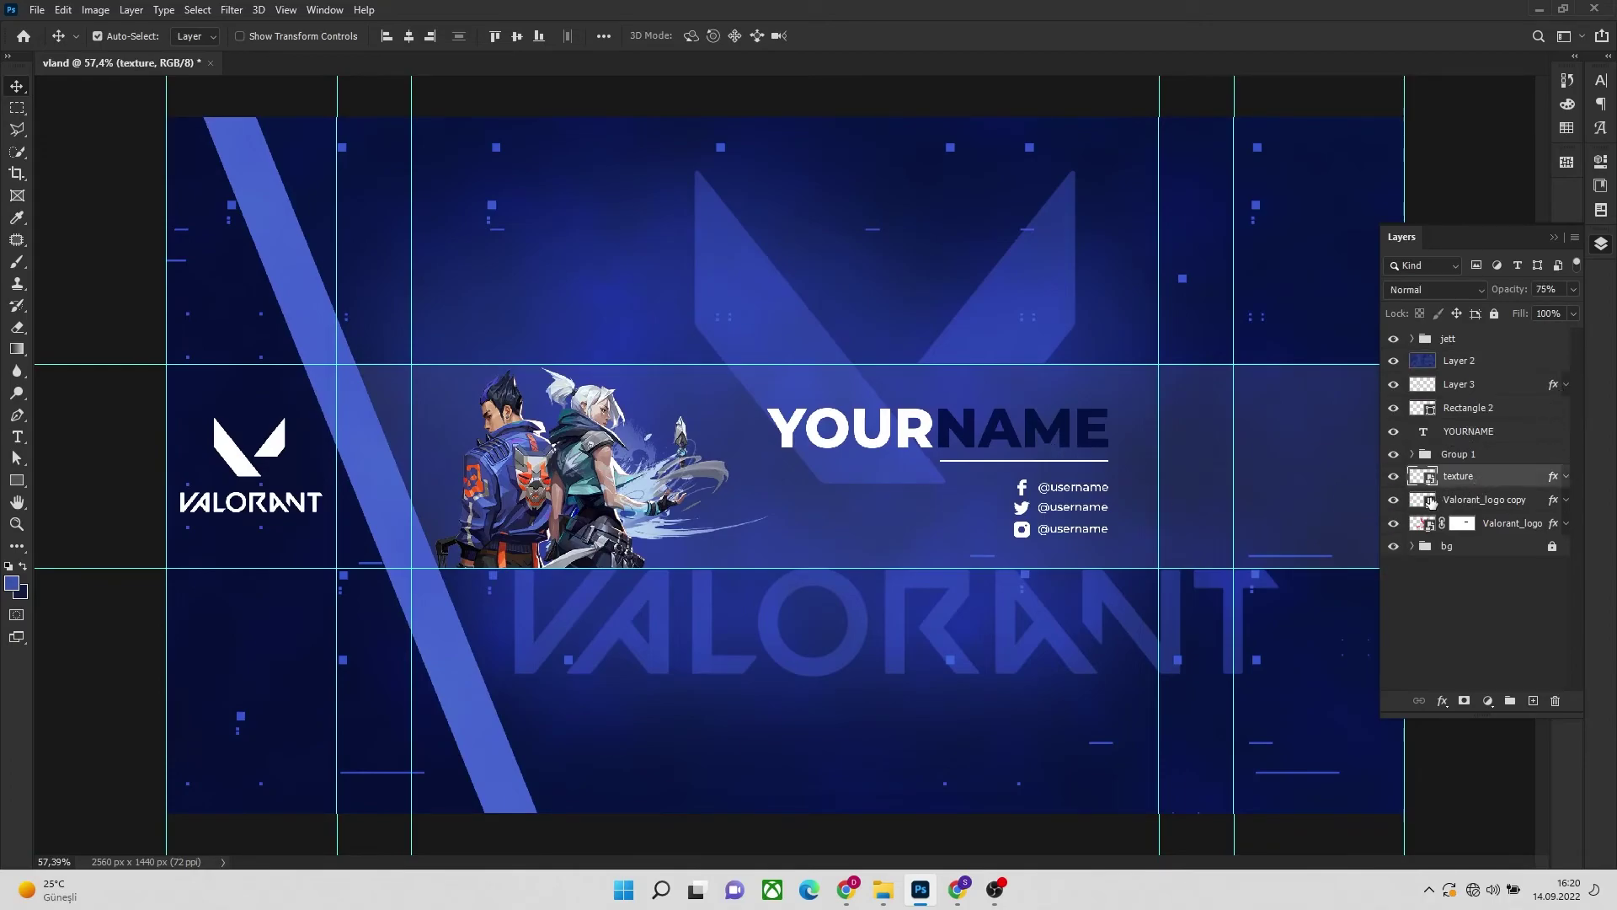
pyautogui.click(1411, 546)
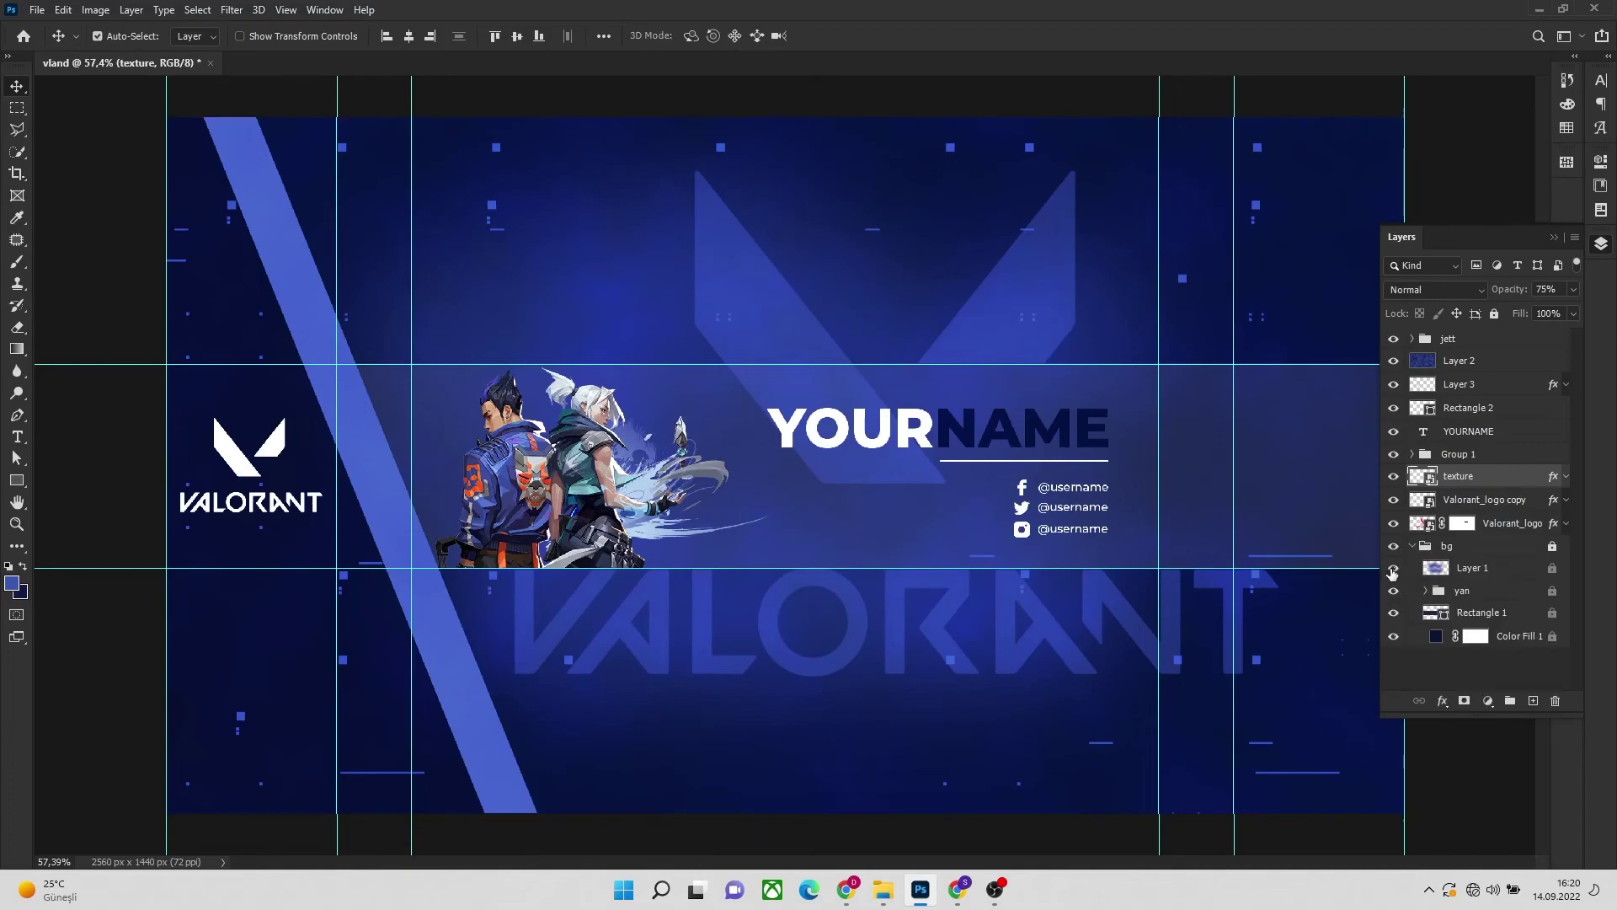
pyautogui.click(1393, 570)
pyautogui.click(1489, 570)
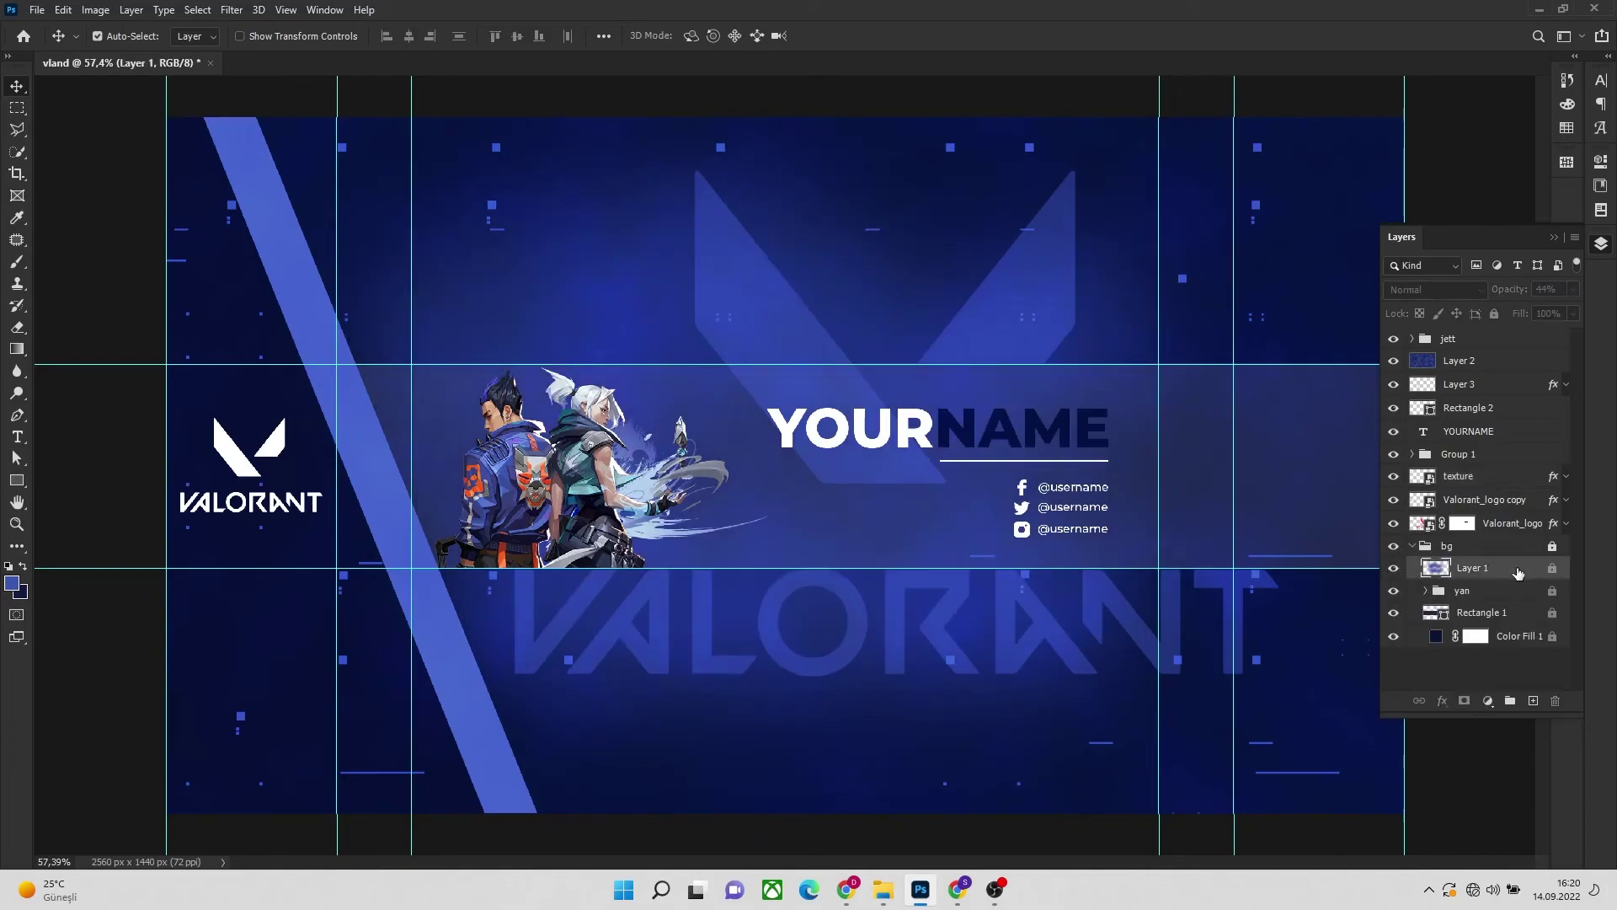
pyautogui.click(1432, 547)
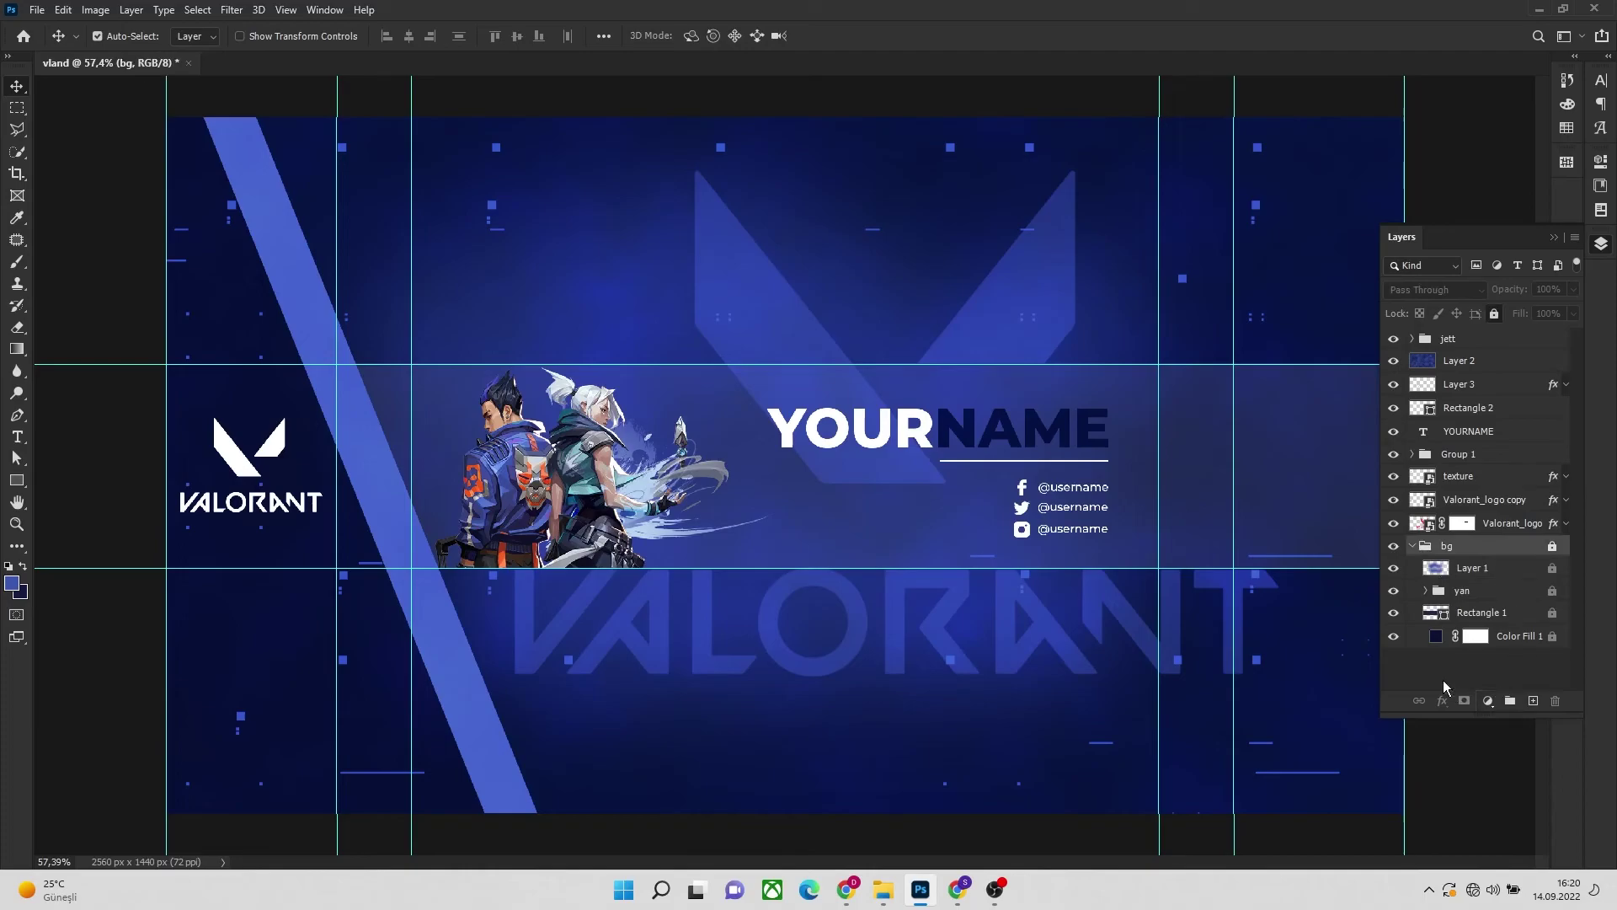
pyautogui.click(1494, 313)
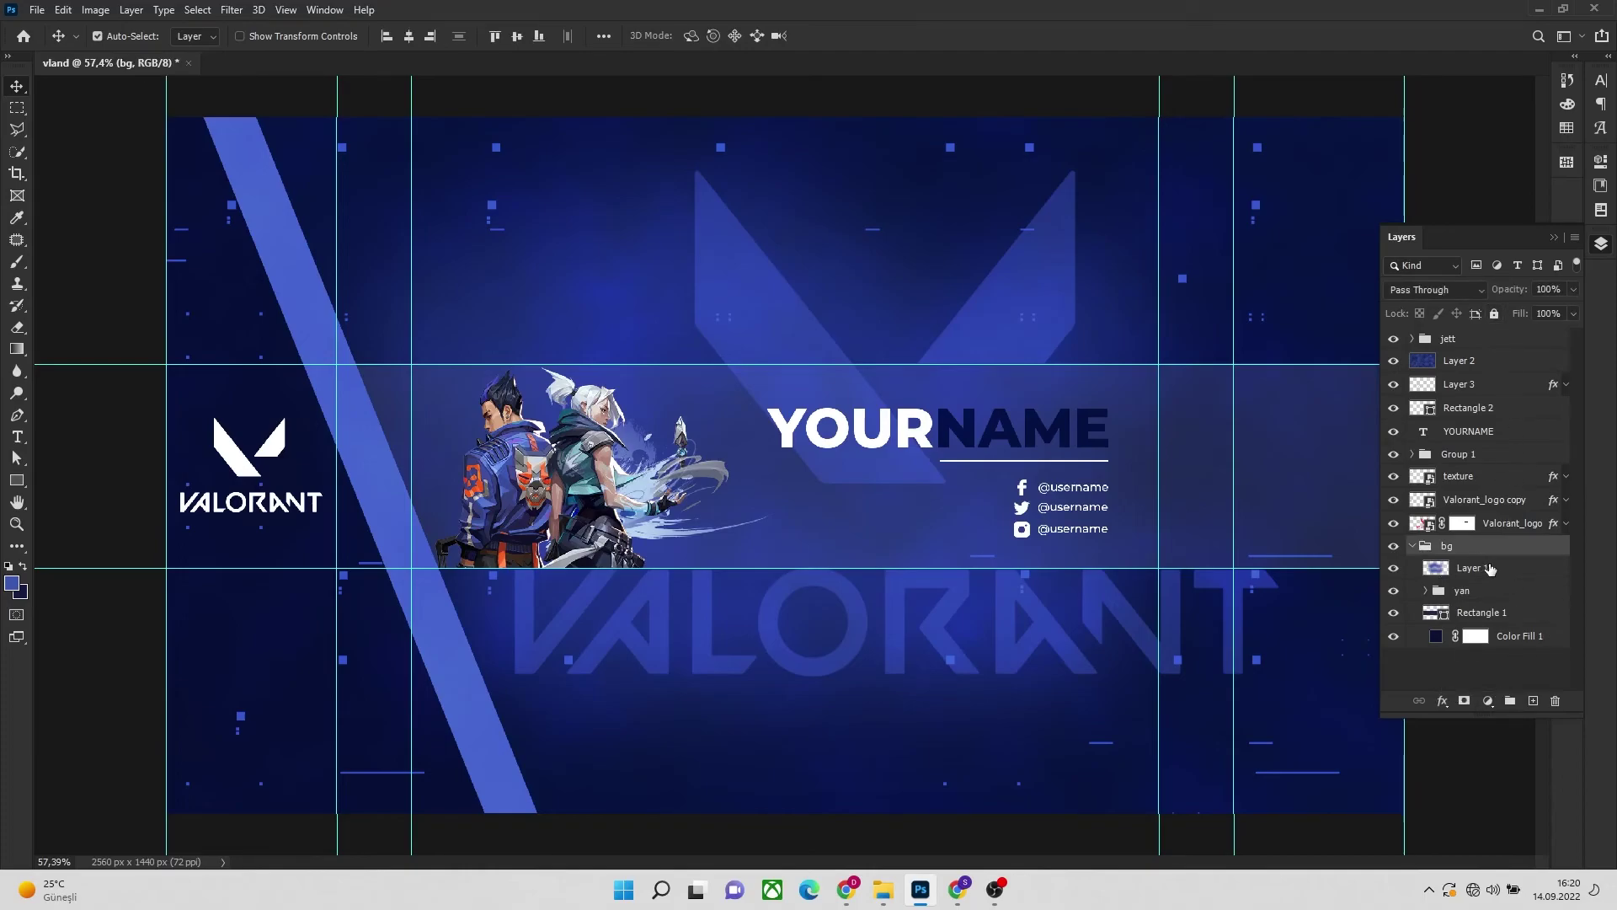
pyautogui.click(1489, 570)
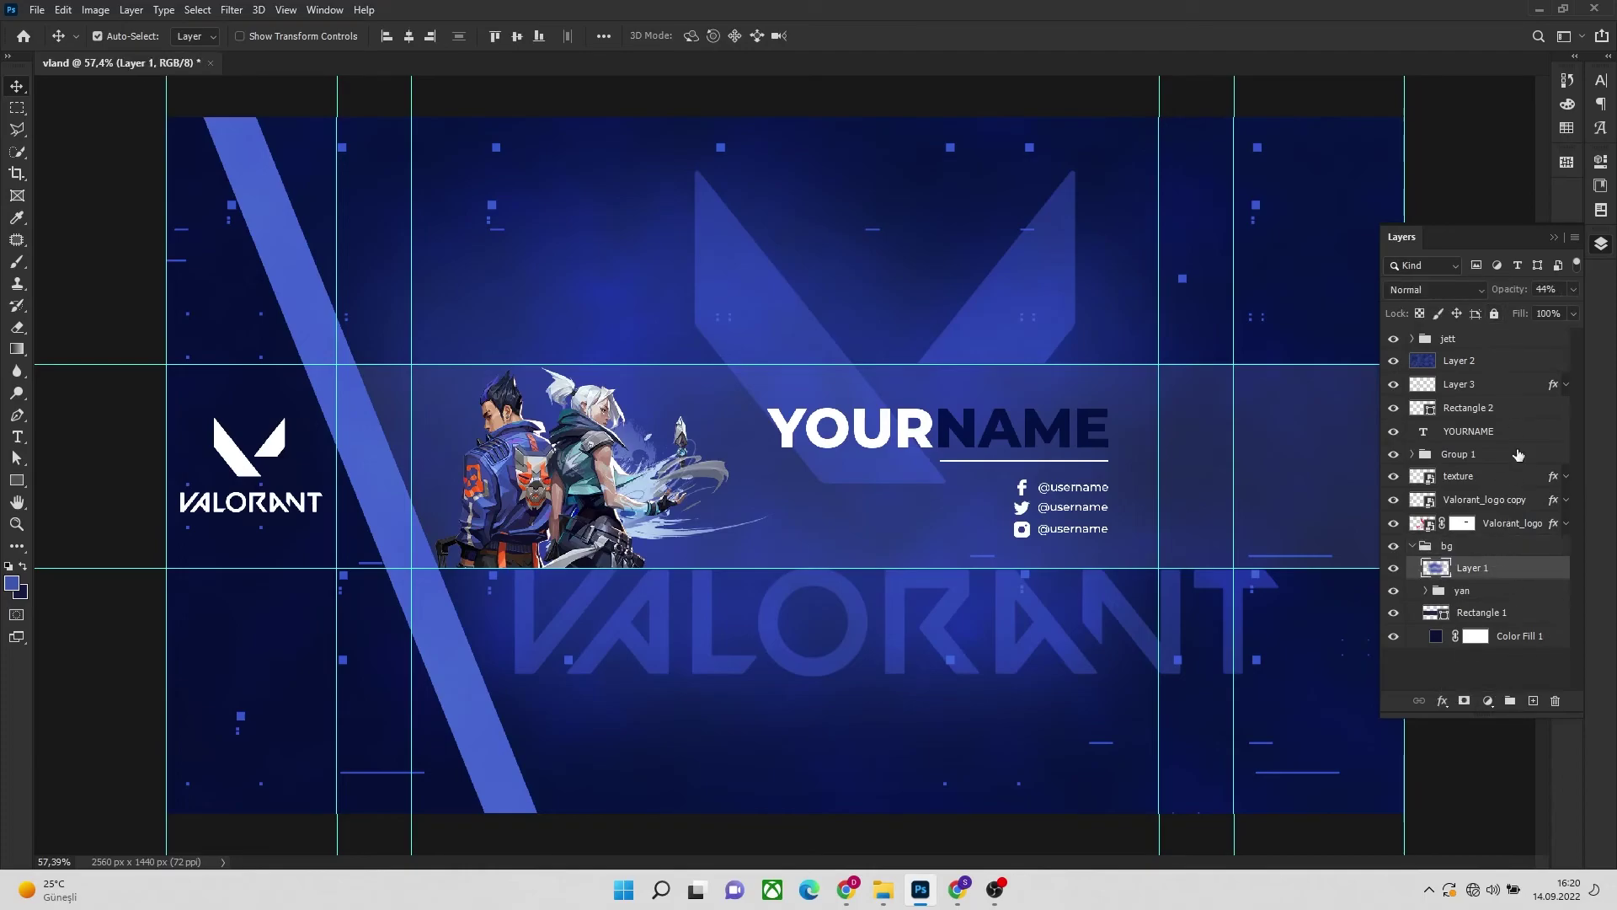
# Set Layer 1 to Overlay blending at 100% opacity and collapse the bg group.
pyautogui.click(1438, 294)
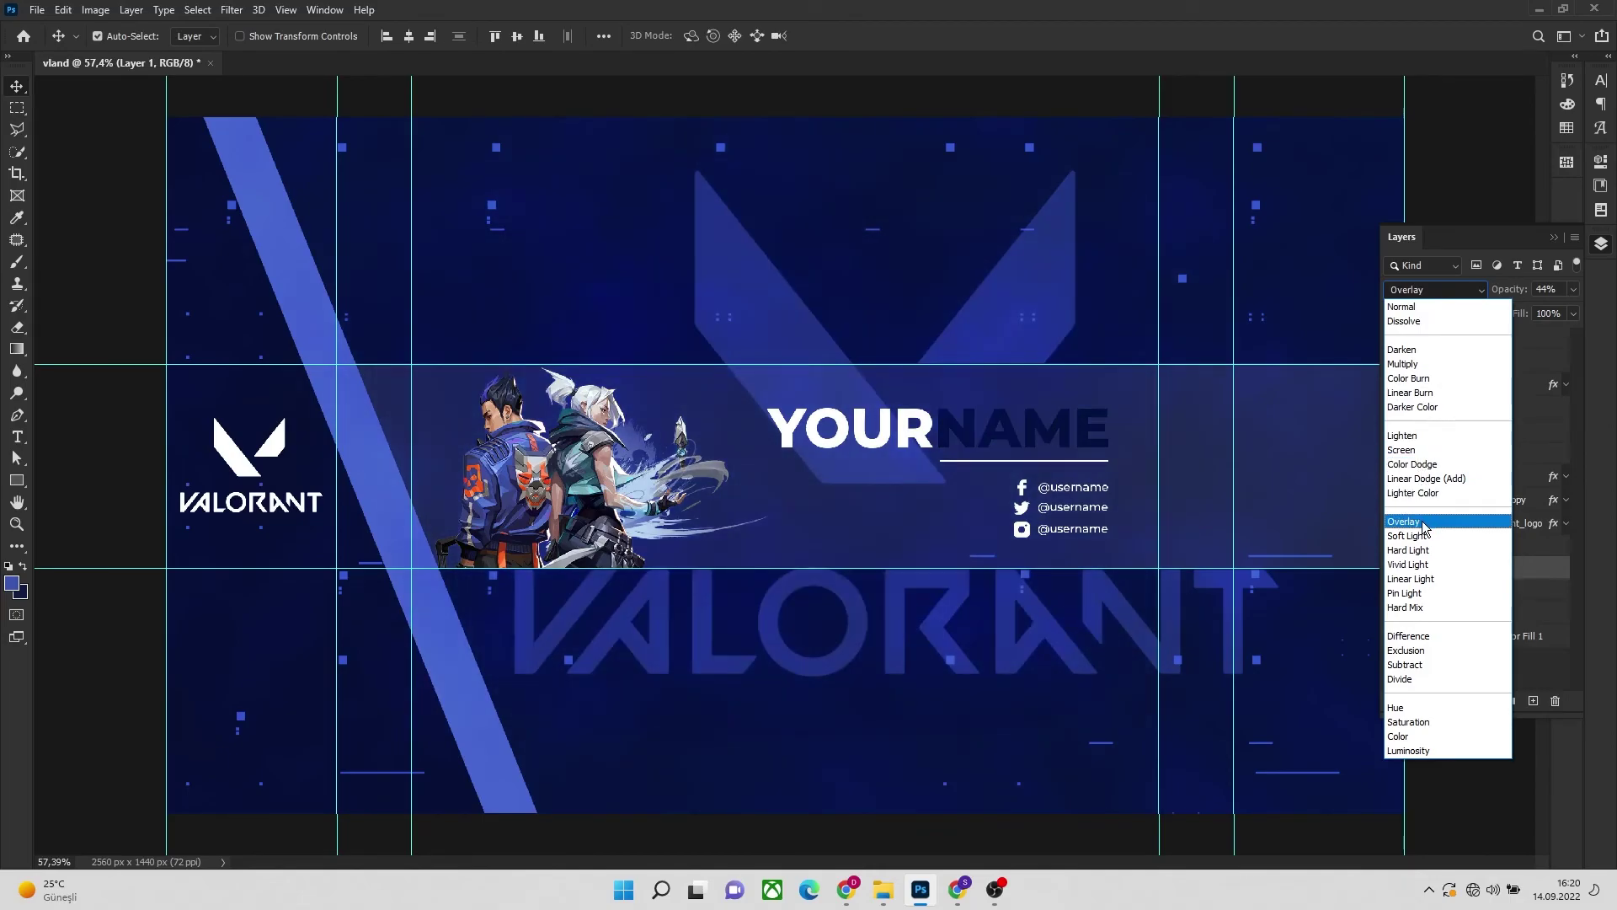
pyautogui.click(1424, 527)
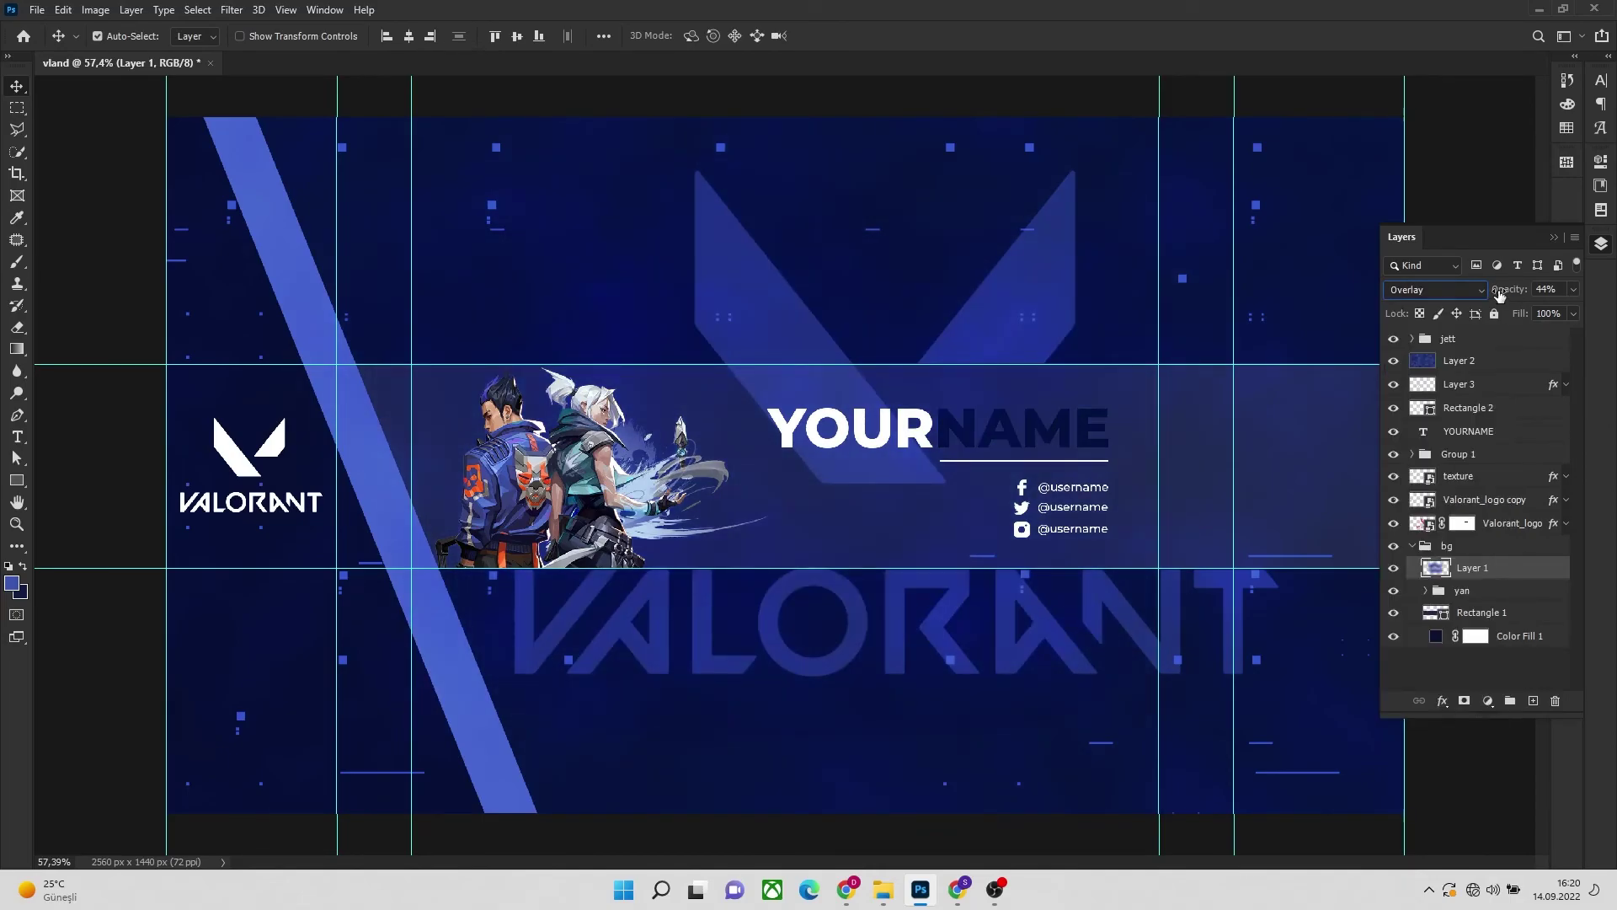
pyautogui.moveTo(1499, 290); pyautogui.dragTo(1574, 291)
pyautogui.press('Return')
pyautogui.click(1413, 546)
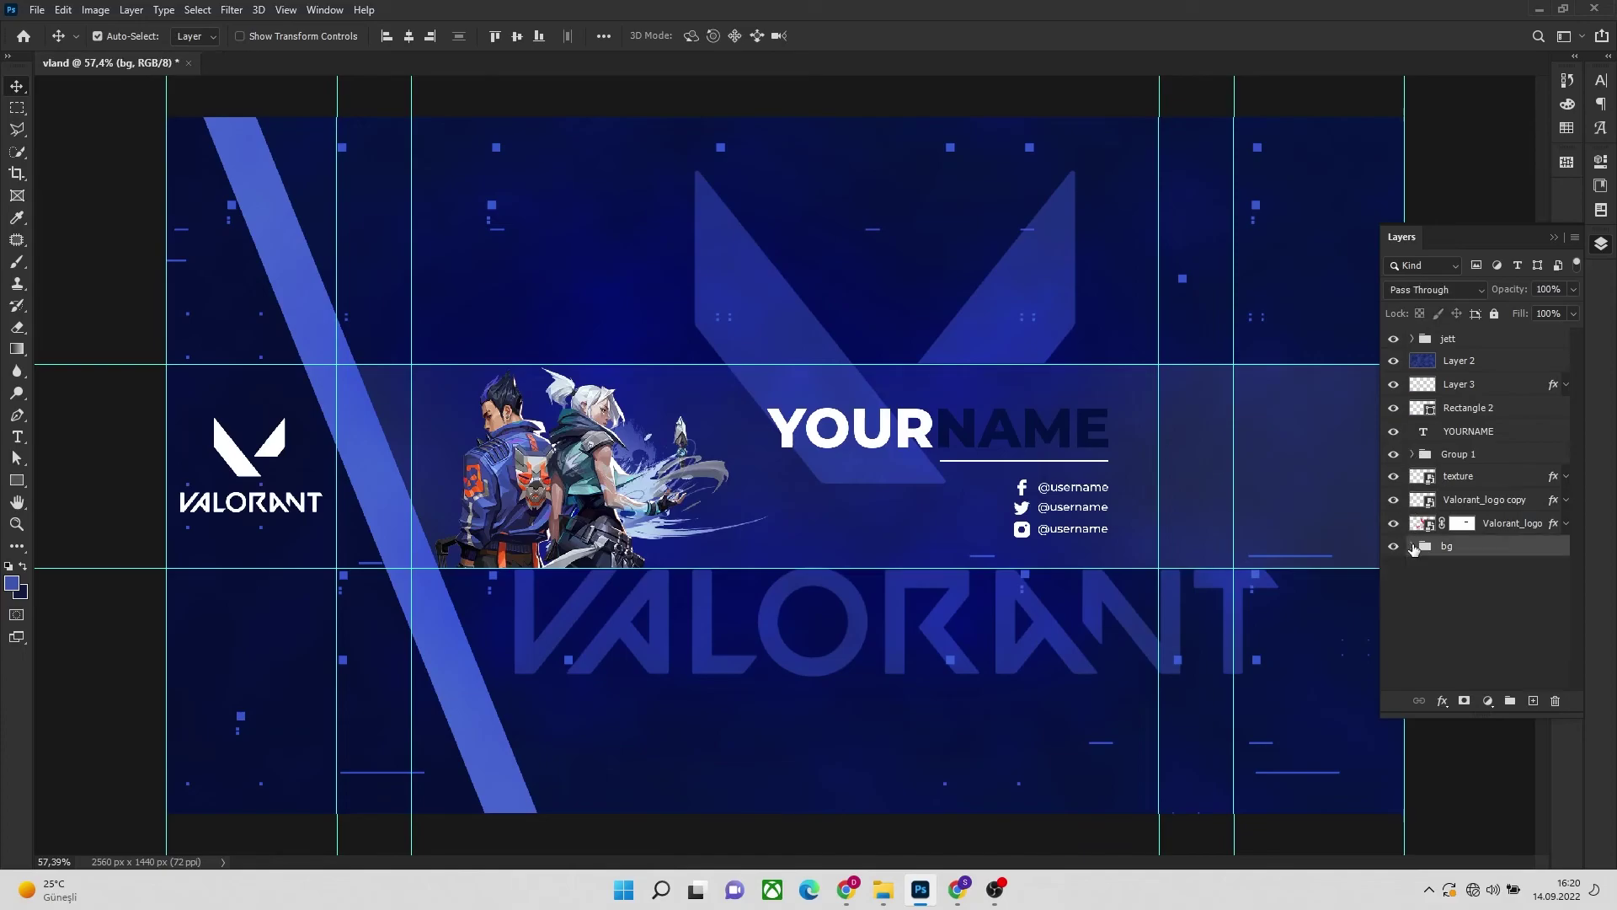
pyautogui.click(977, 291)
# Add a new empty Layer 4 above Layer 2.
pyautogui.scroll(-2, 909, 394)
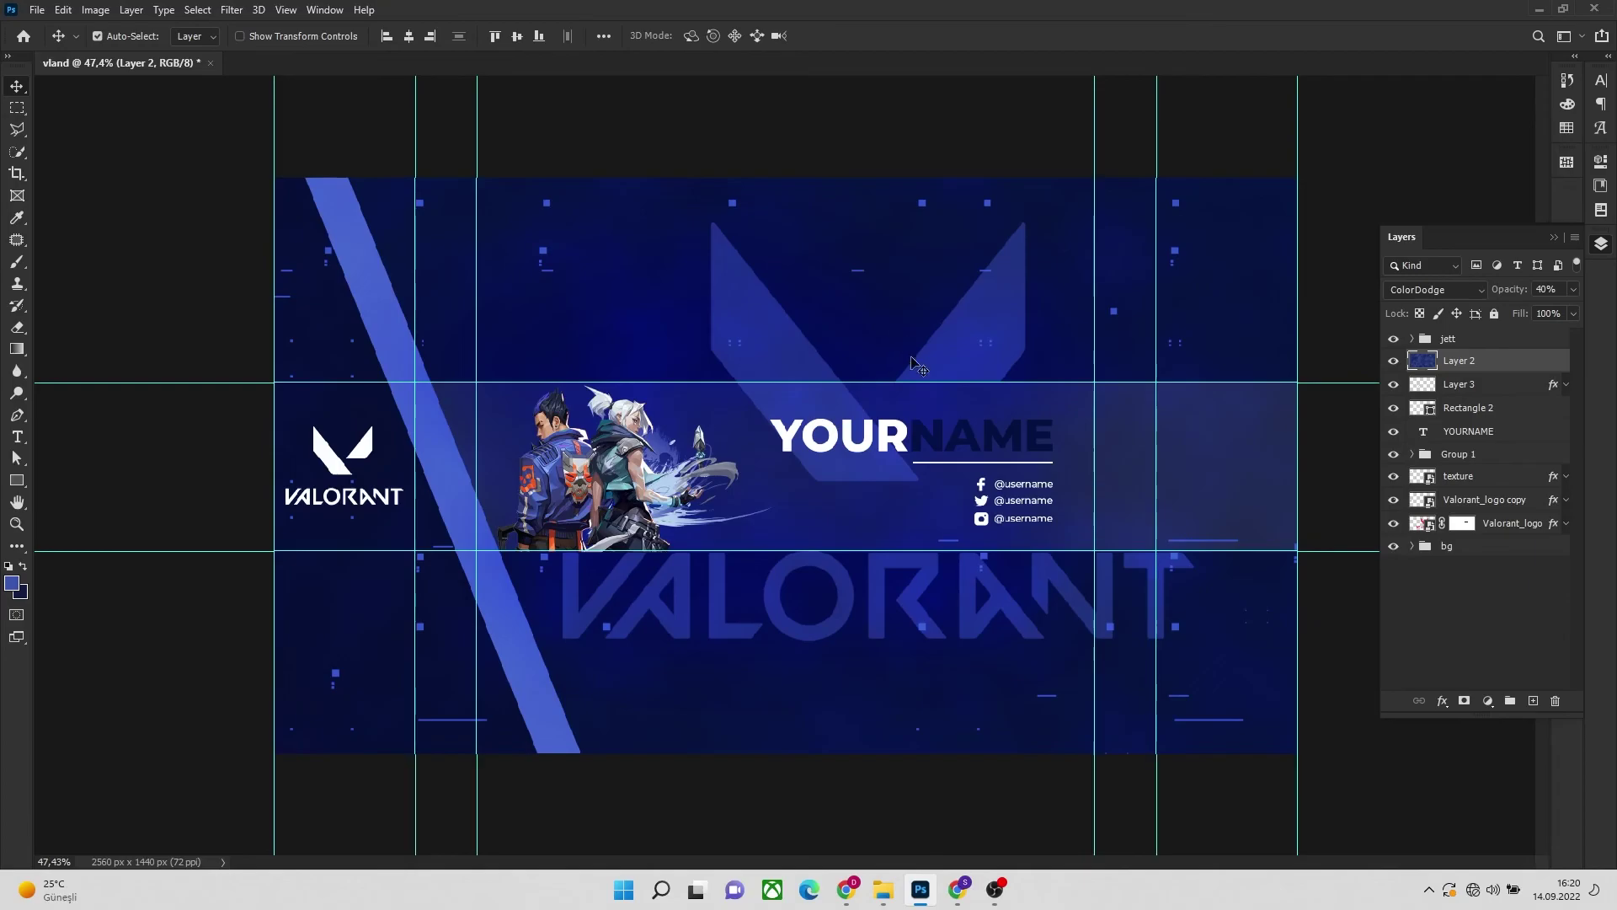
pyautogui.scroll(1, 914, 365)
pyautogui.scroll(2, 928, 370)
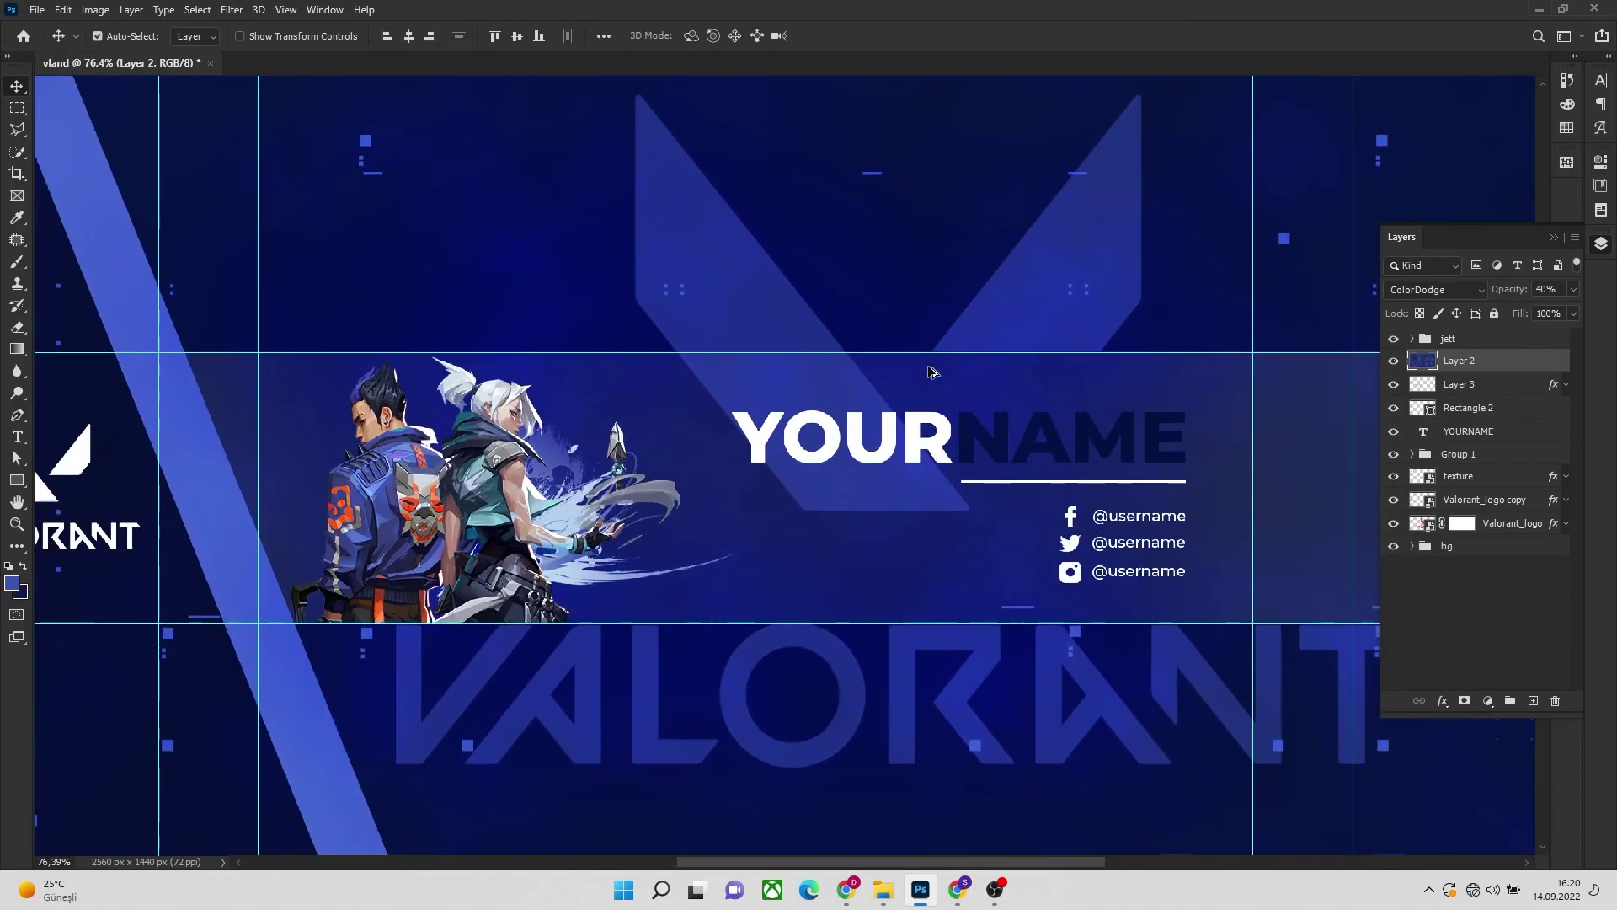
pyautogui.moveTo(929, 370); pyautogui.dragTo(987, 326)
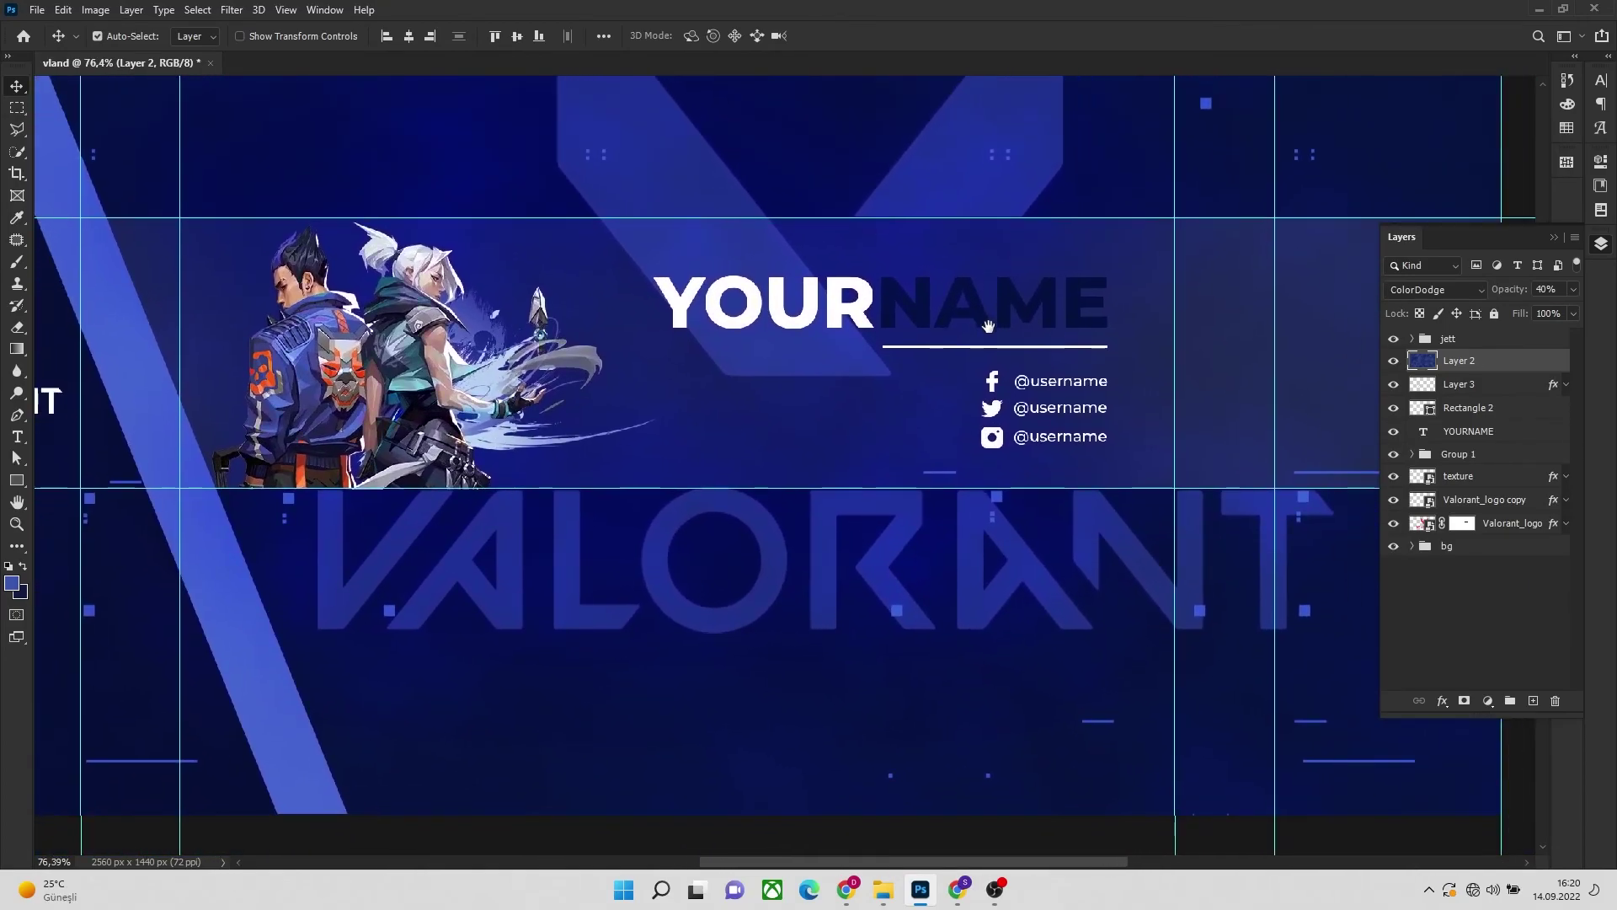
pyautogui.scroll(-1, 926, 480)
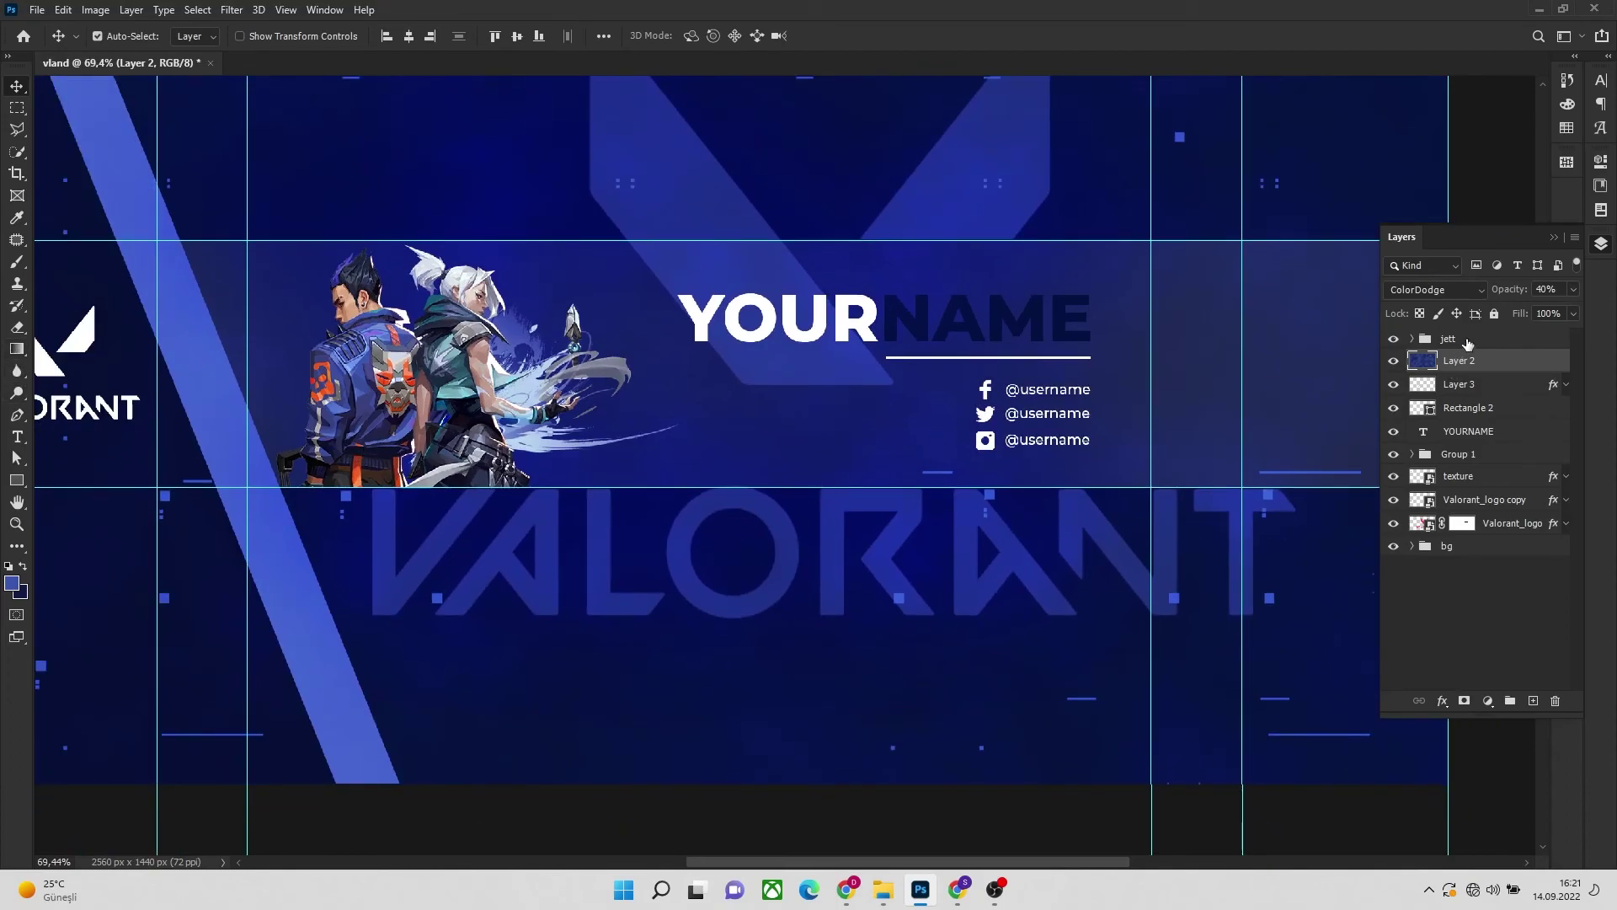
pyautogui.click(1533, 700)
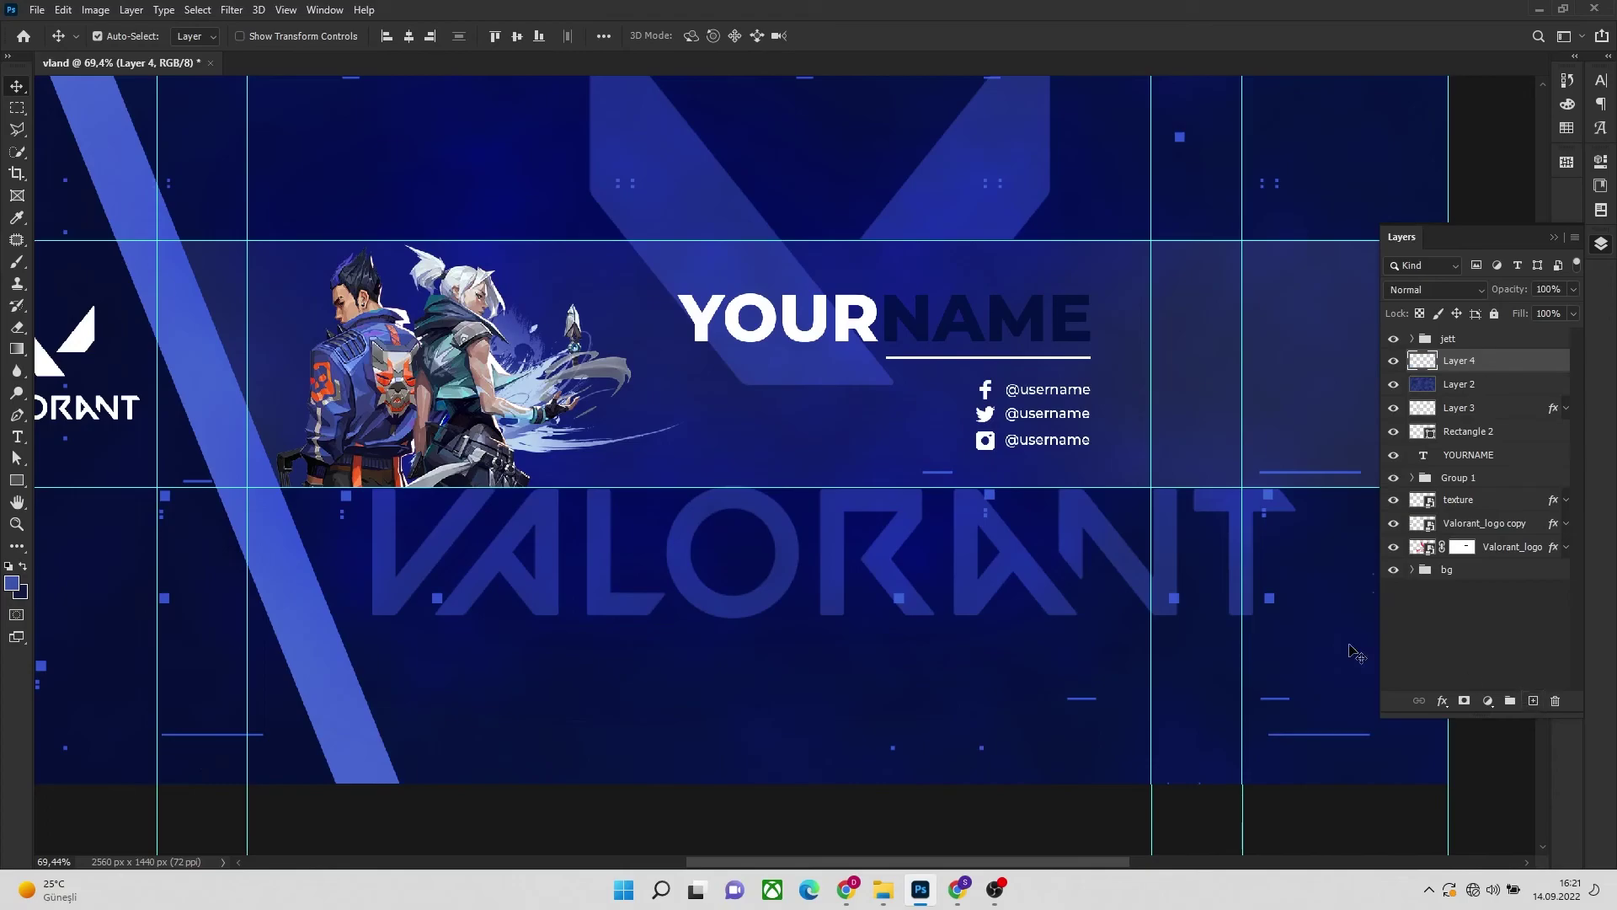
# Paint one large soft blue glow at the banner centre with the Soft Round brush.
pyautogui.click(17, 262)
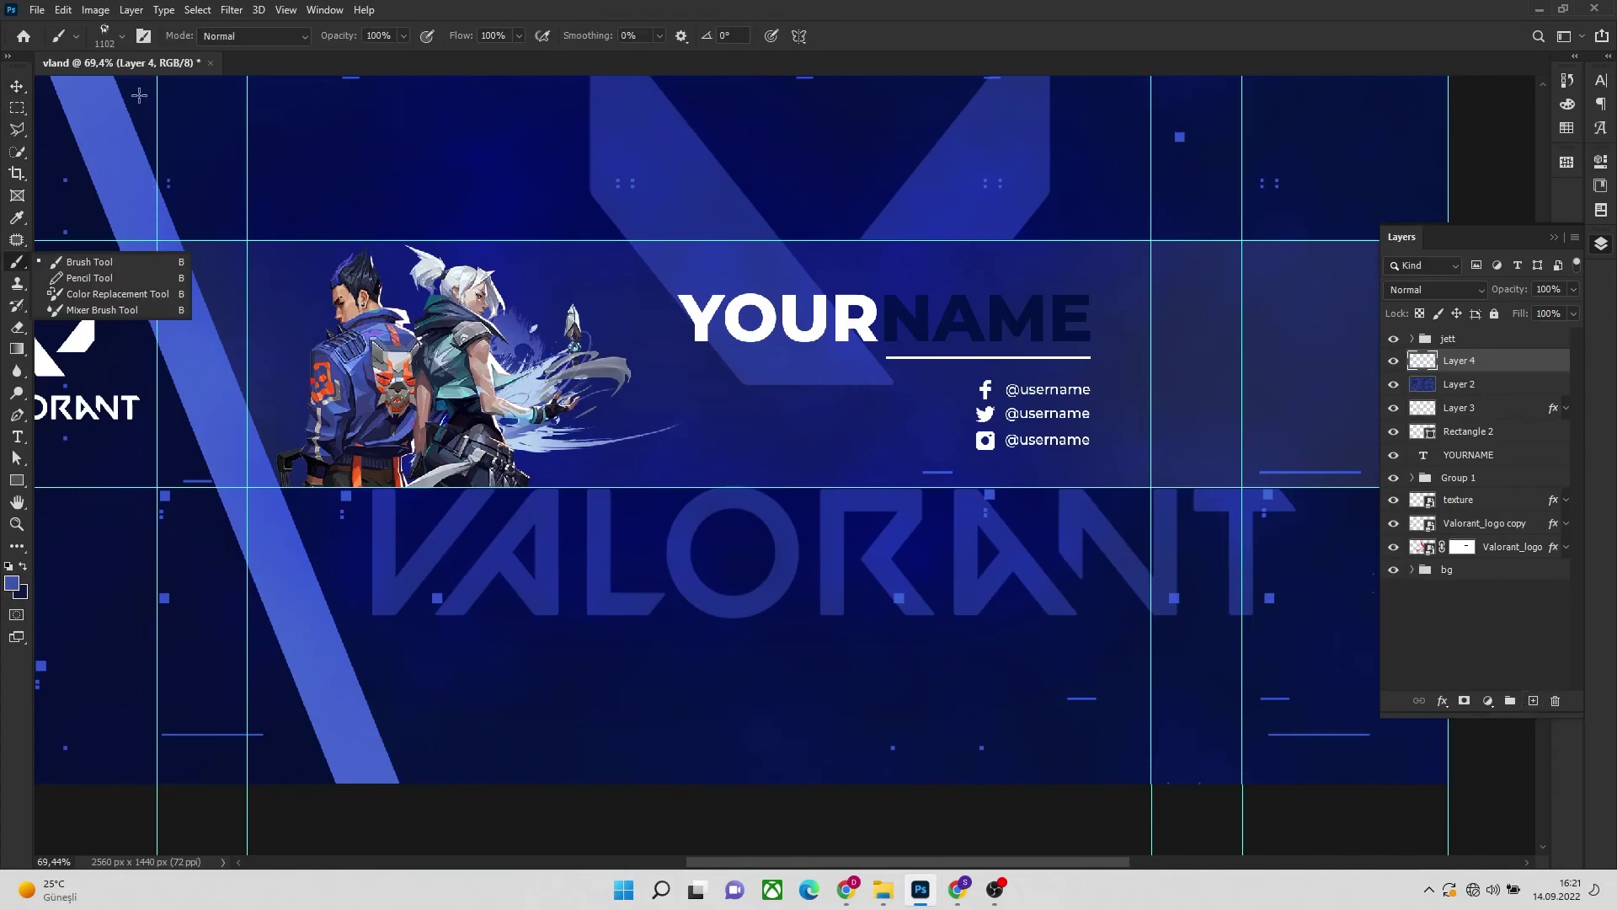
pyautogui.click(123, 36)
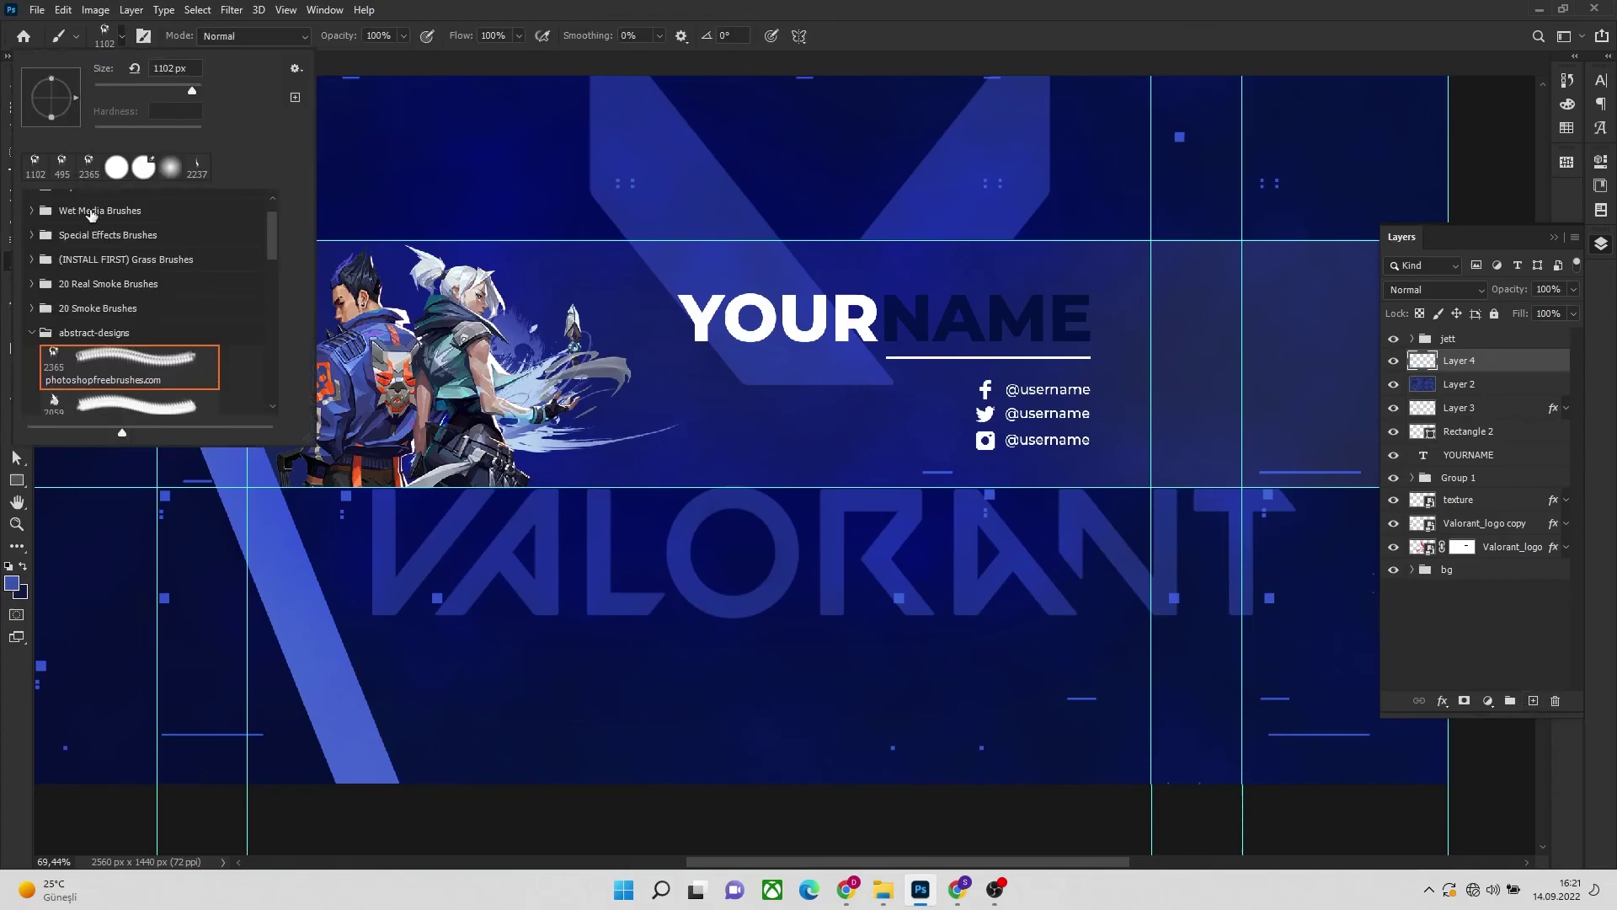
pyautogui.scroll(2, 91, 214)
pyautogui.click(34, 203)
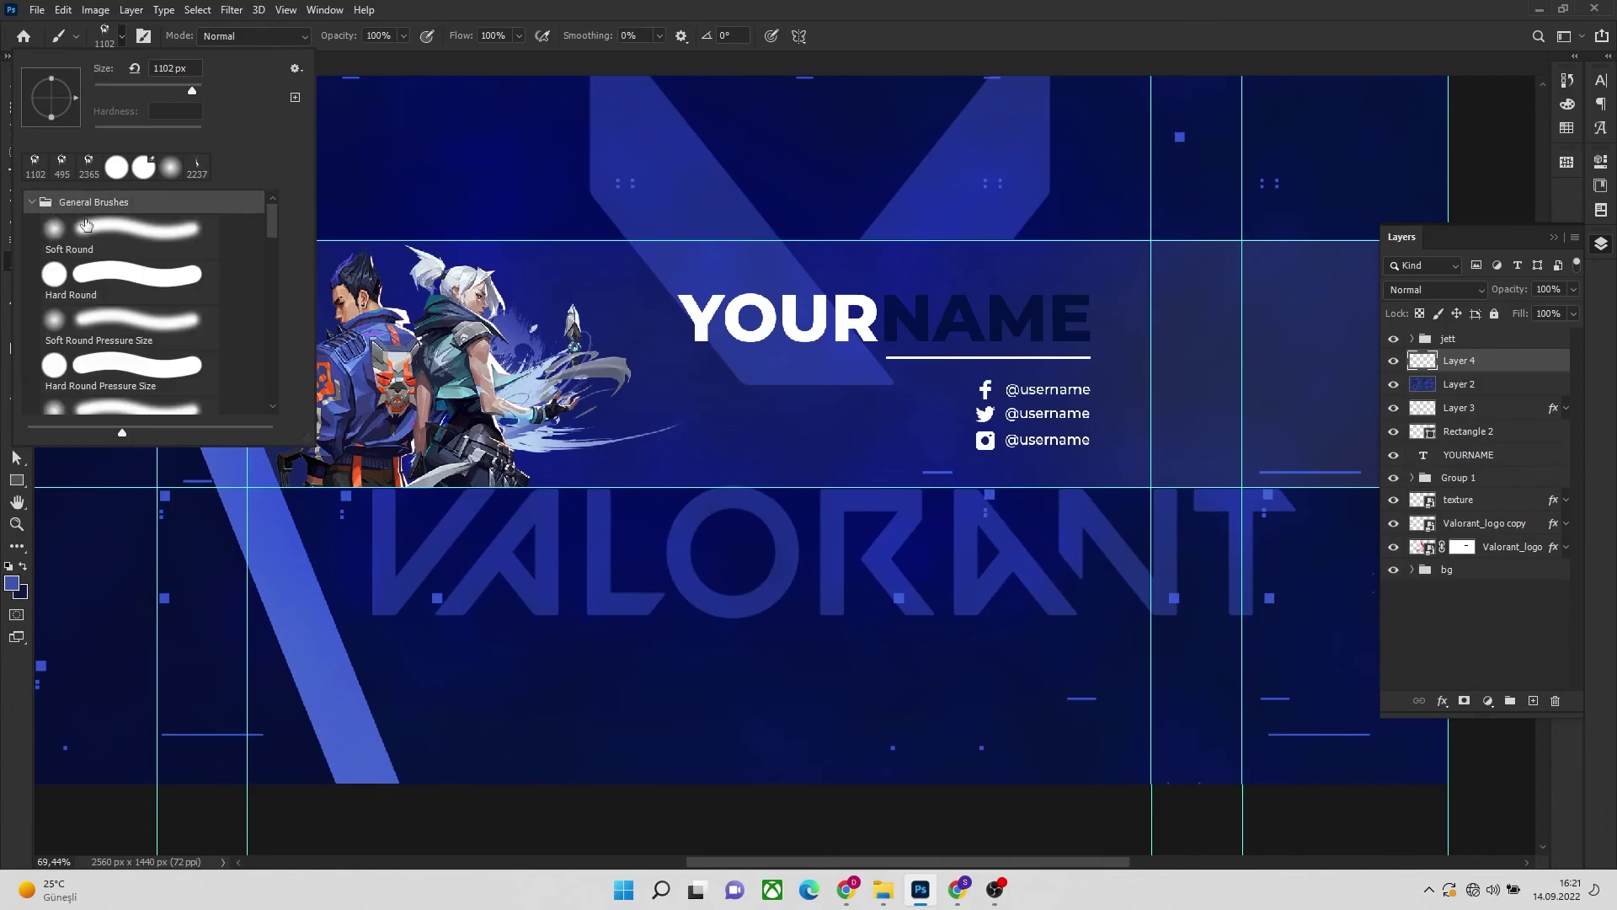
pyautogui.click(94, 229)
pyautogui.click(34, 203)
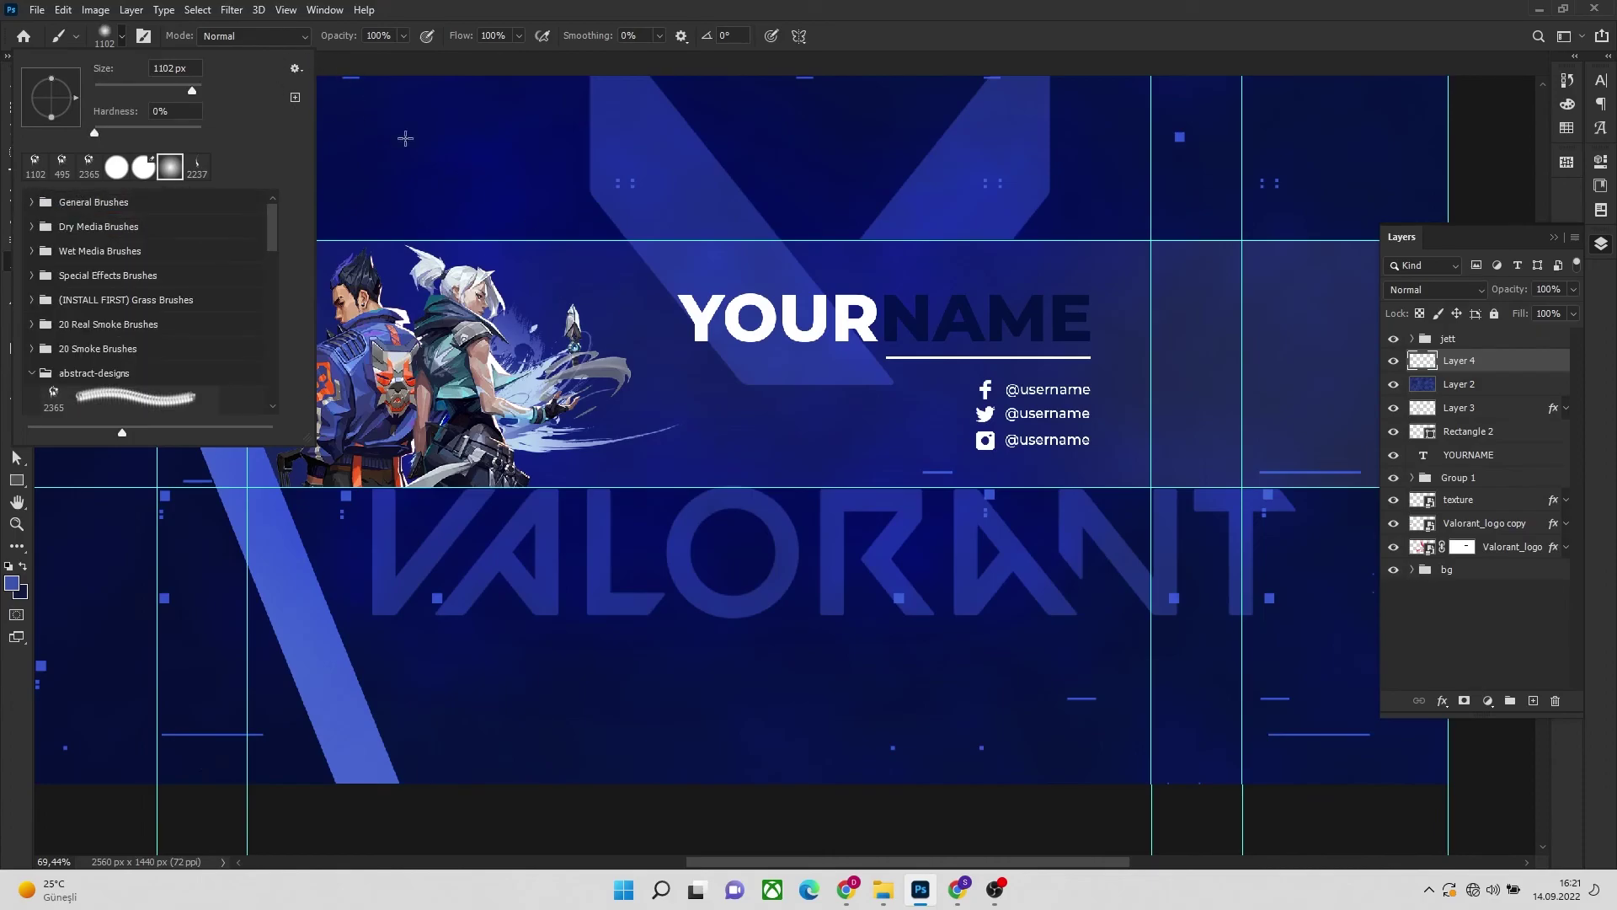
pyautogui.click(595, 475)
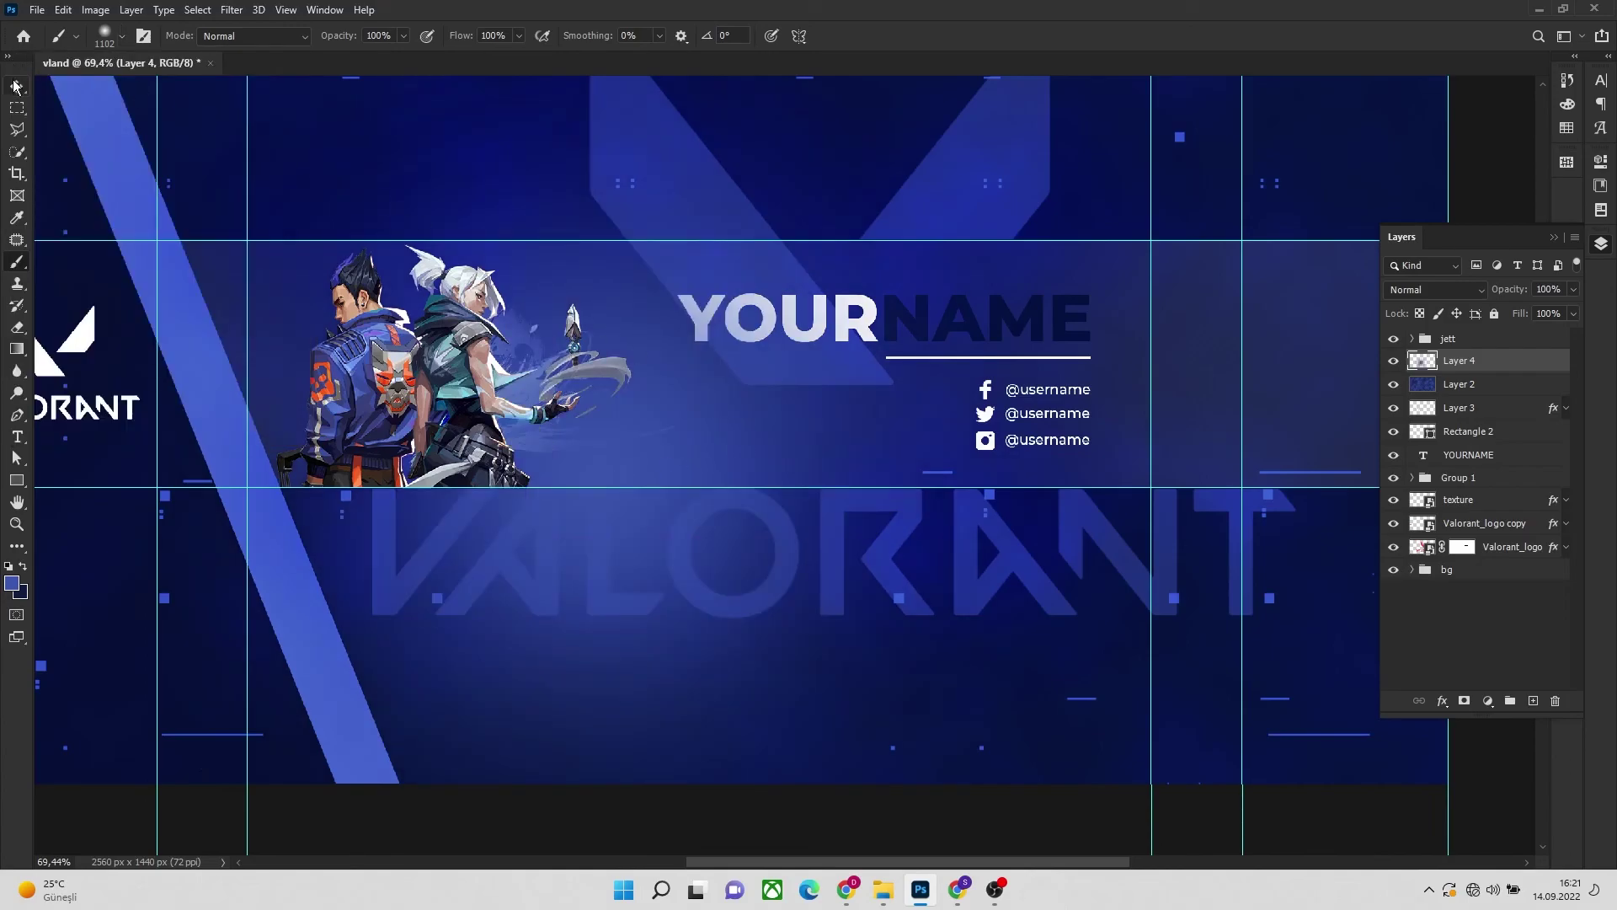
pyautogui.press('v')
pyautogui.scroll(-3, 889, 437)
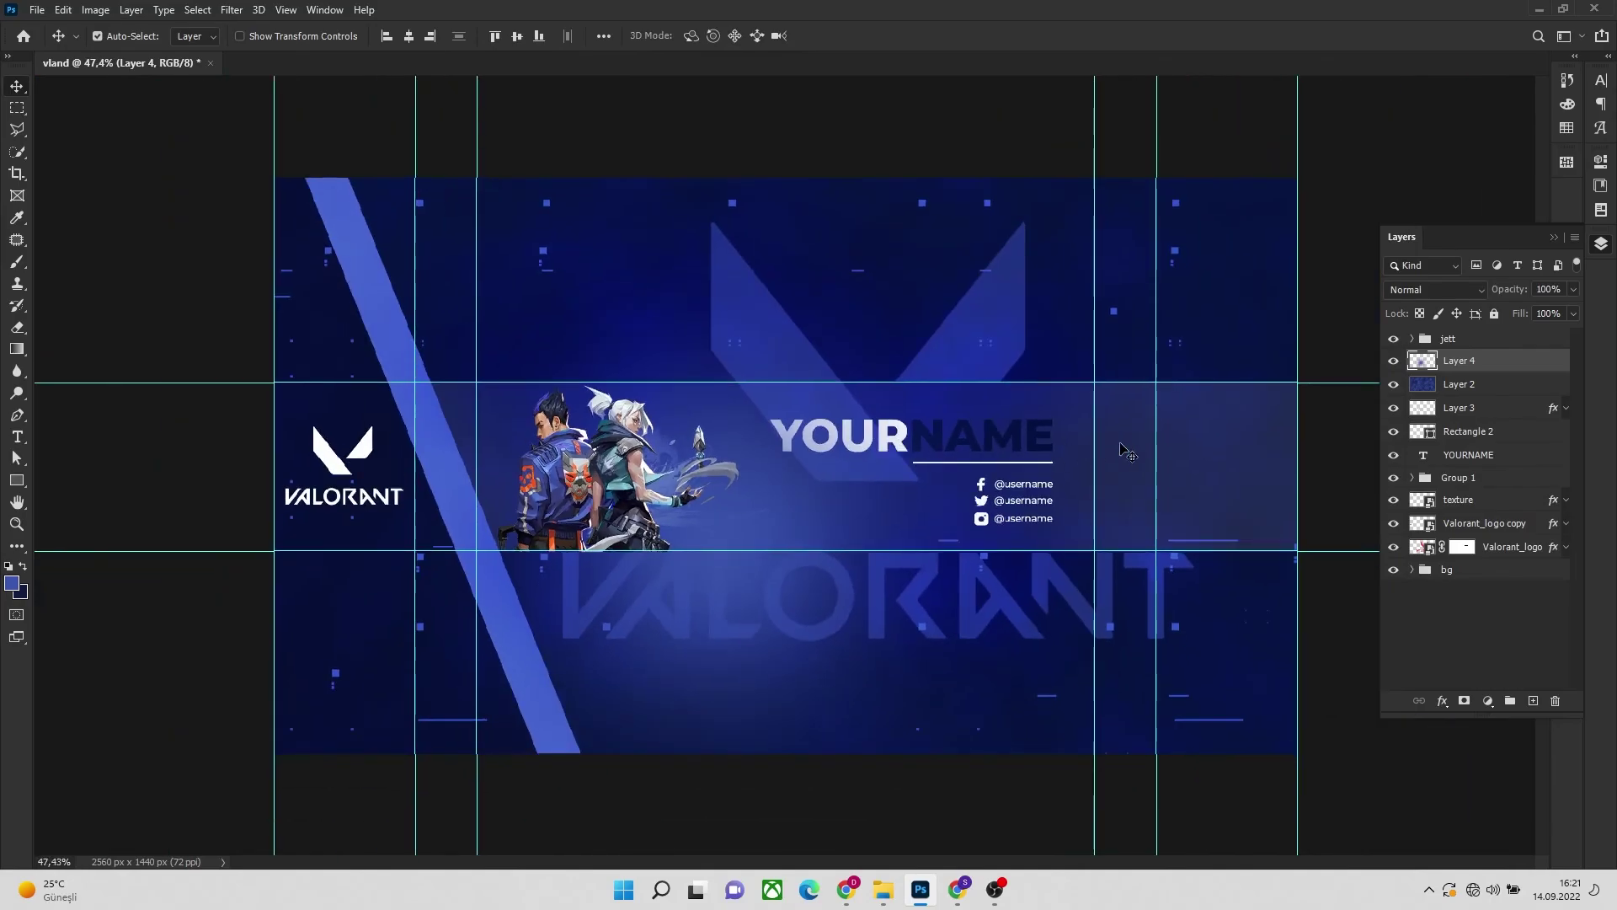
# Scale the glow layer down to about 82% and reposition it.
pyautogui.hotkey('ctrl', 't')
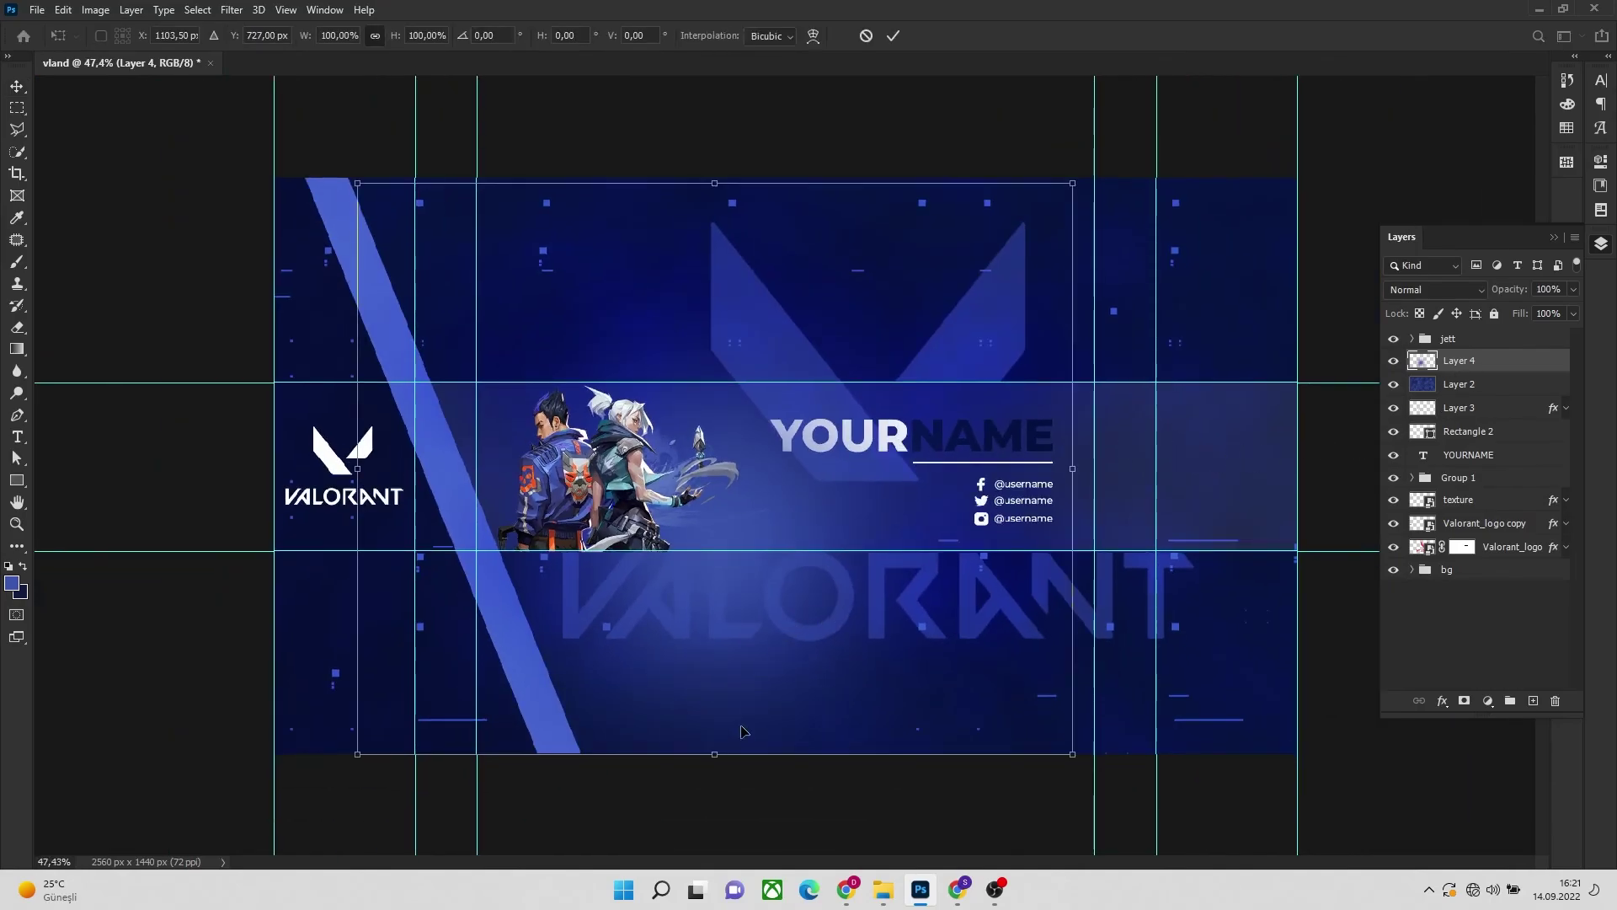
pyautogui.moveTo(716, 755); pyautogui.dragTo(717, 654)
pyautogui.moveTo(753, 479); pyautogui.dragTo(738, 564)
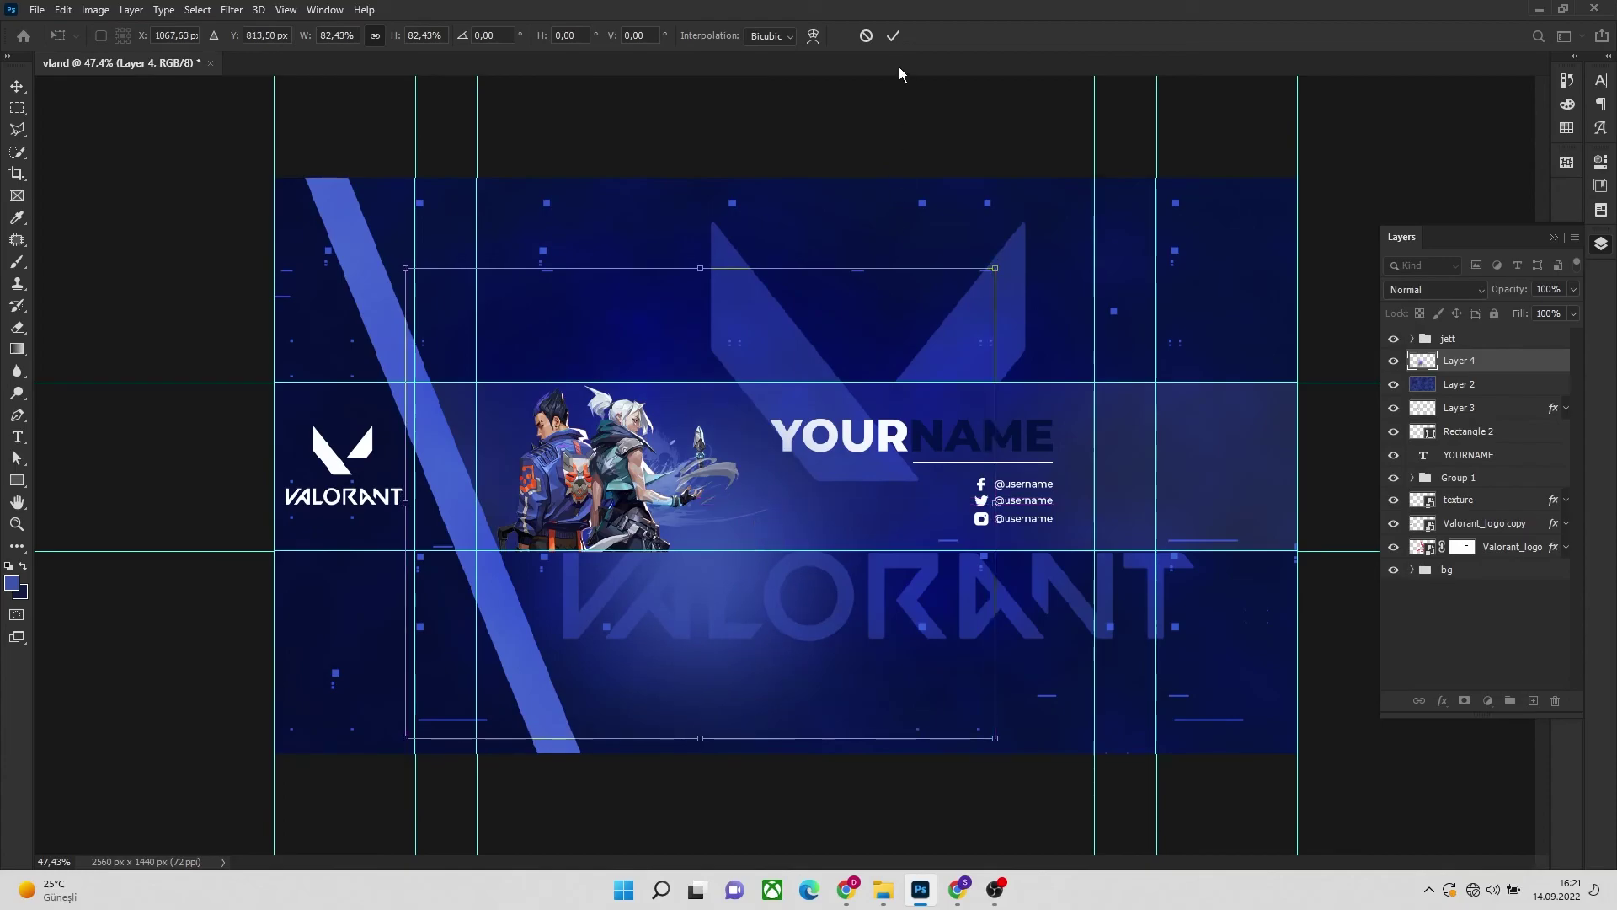
pyautogui.click(893, 36)
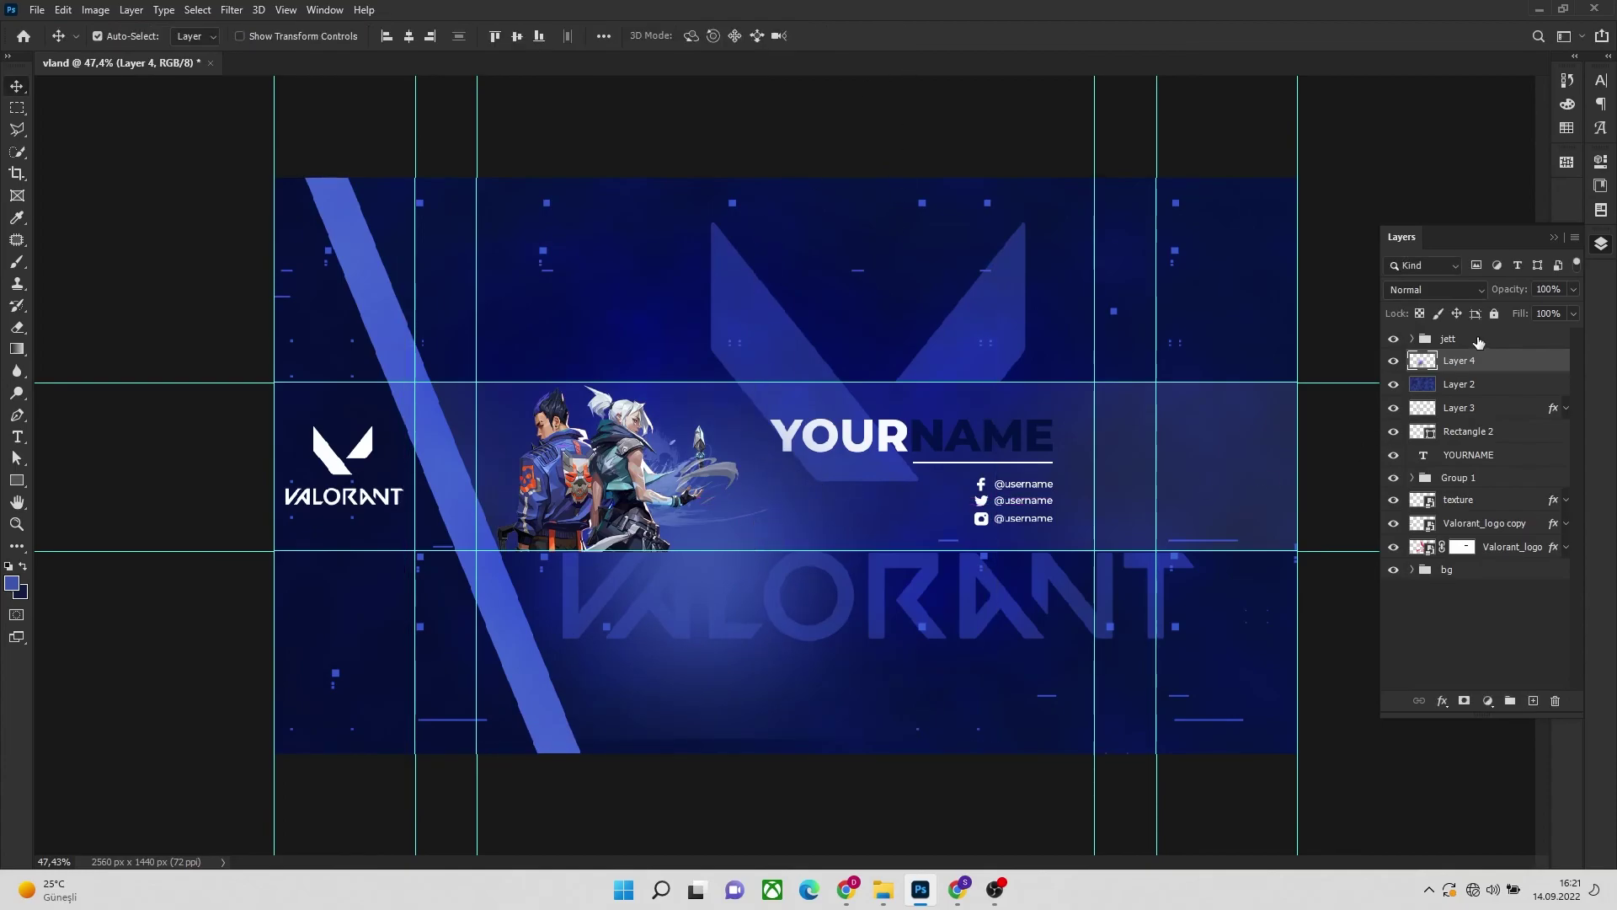
# Set Layer 4 to Color Dodge blending at 63% opacity.
pyautogui.click(1438, 290)
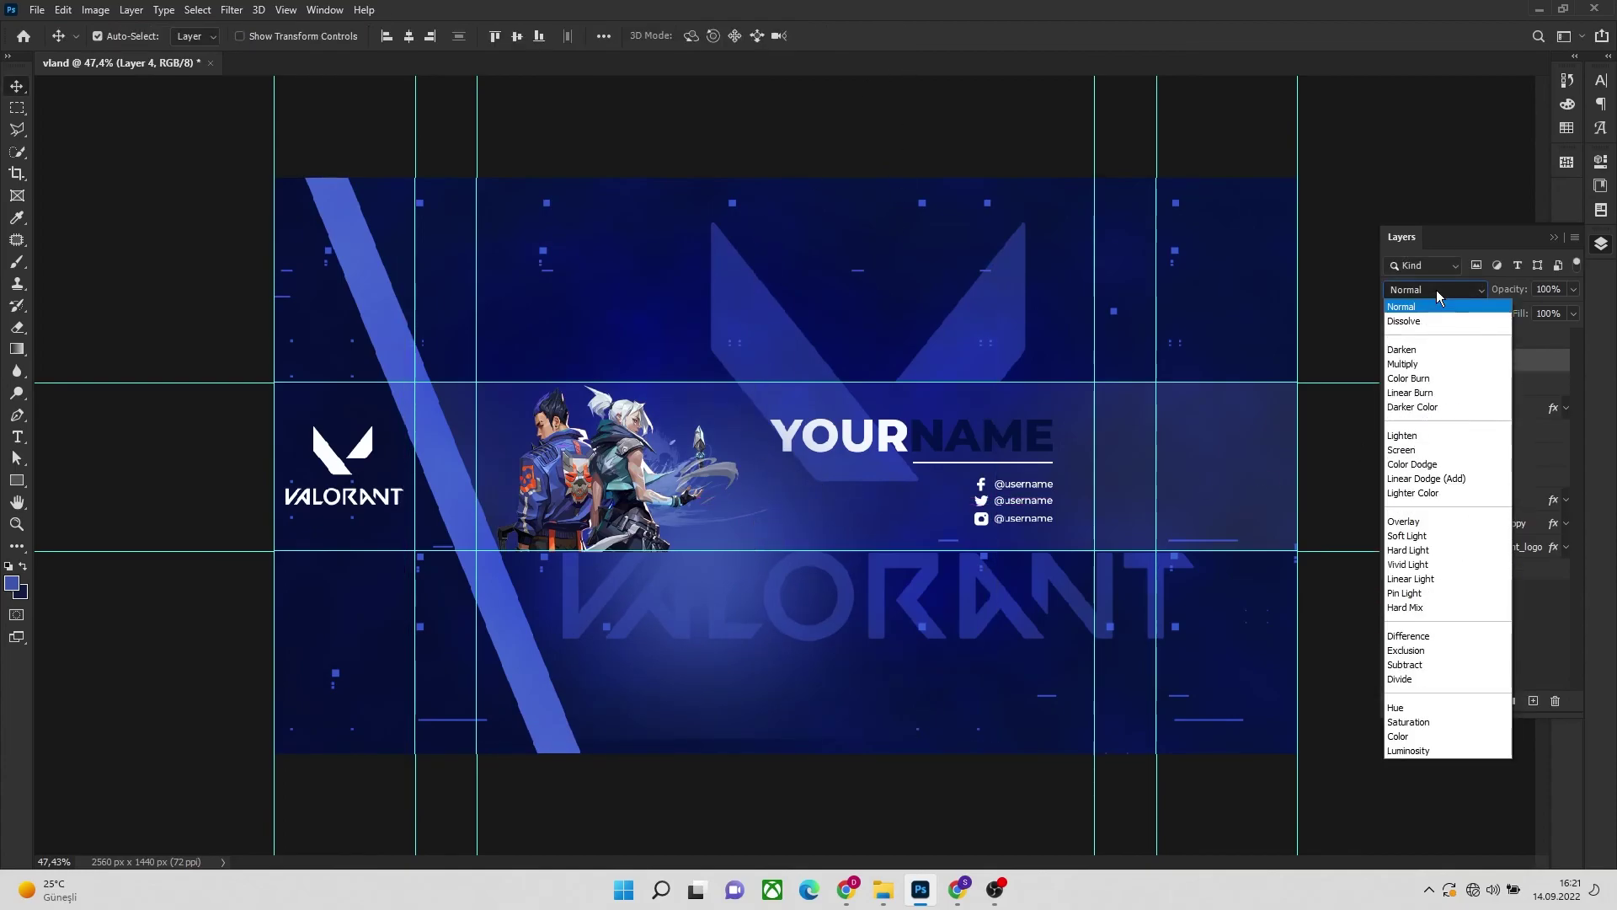
pyautogui.click(1425, 464)
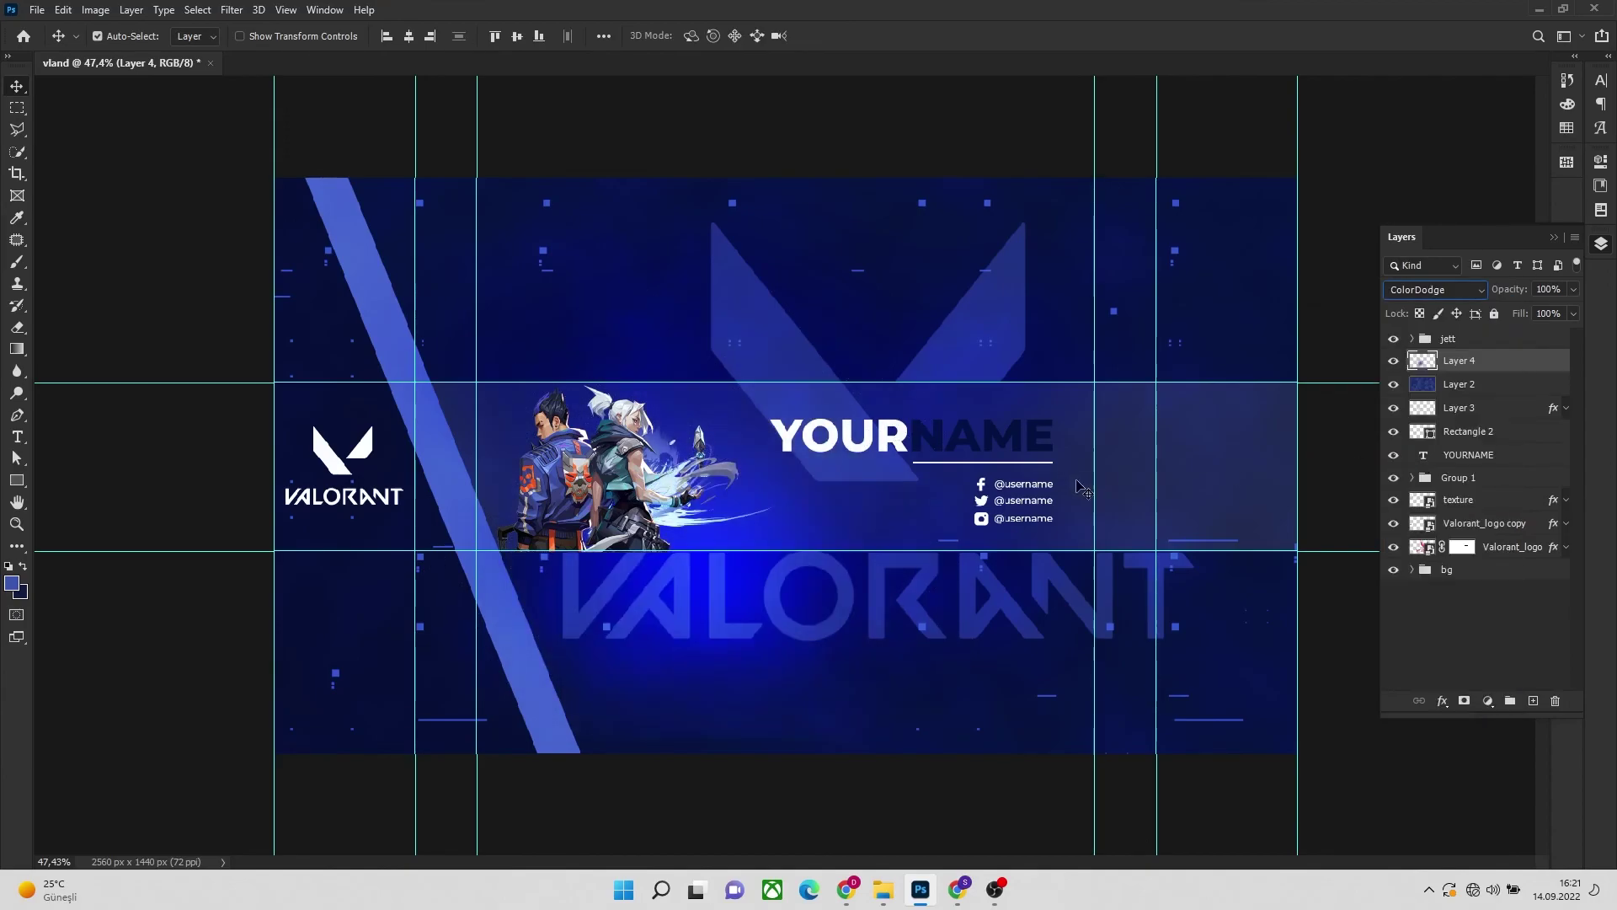
pyautogui.moveTo(1515, 291); pyautogui.dragTo(1479, 295)
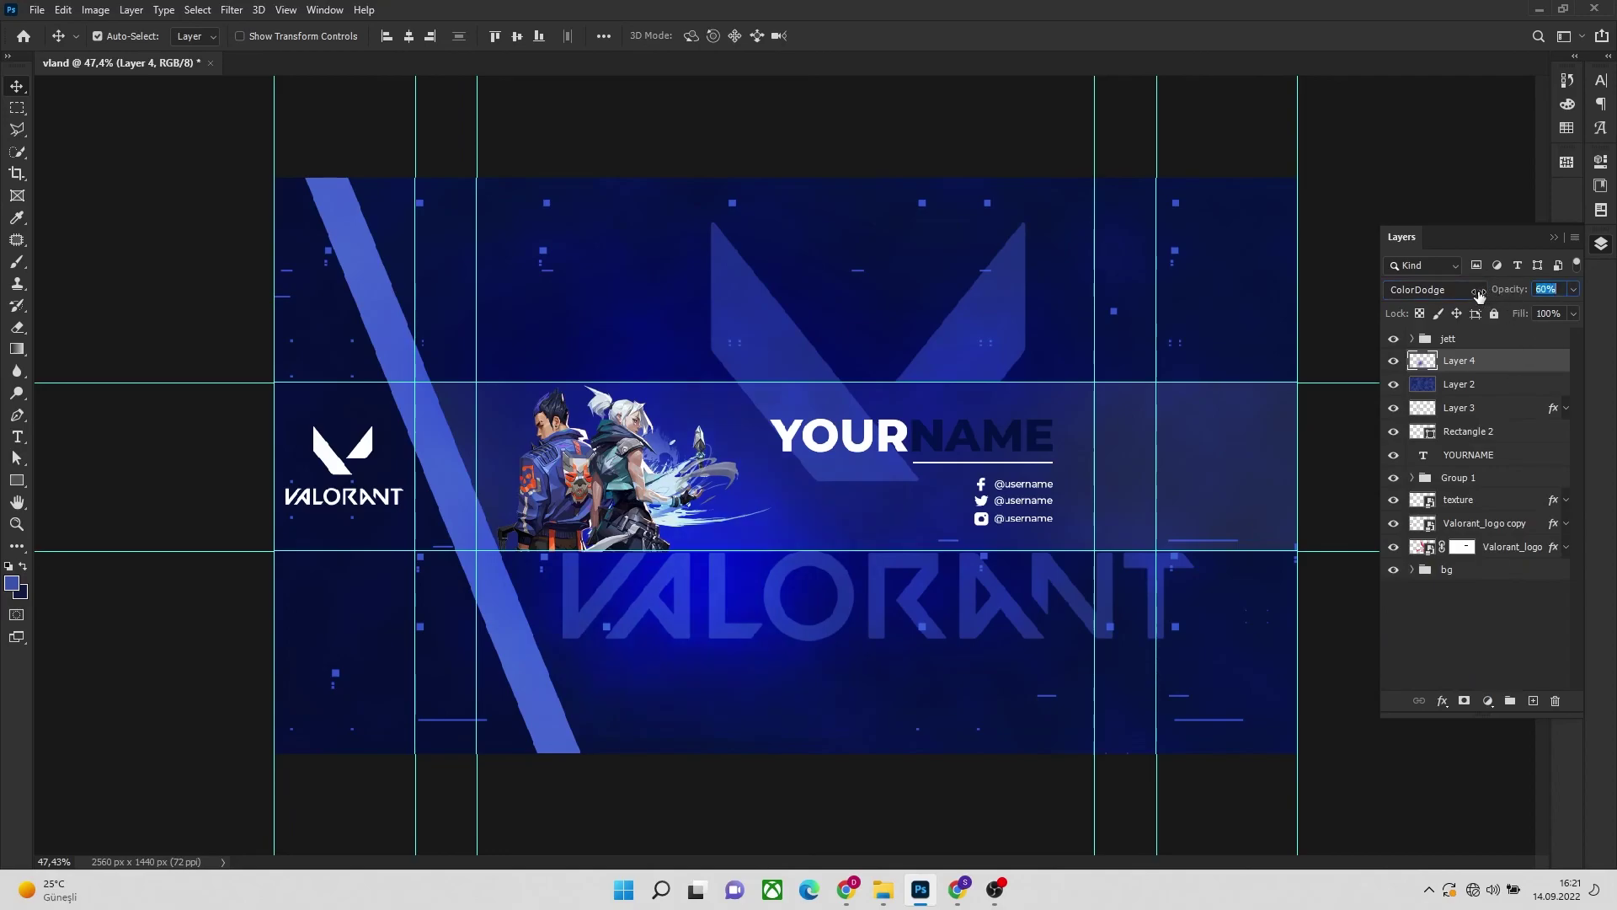
pyautogui.click(947, 485)
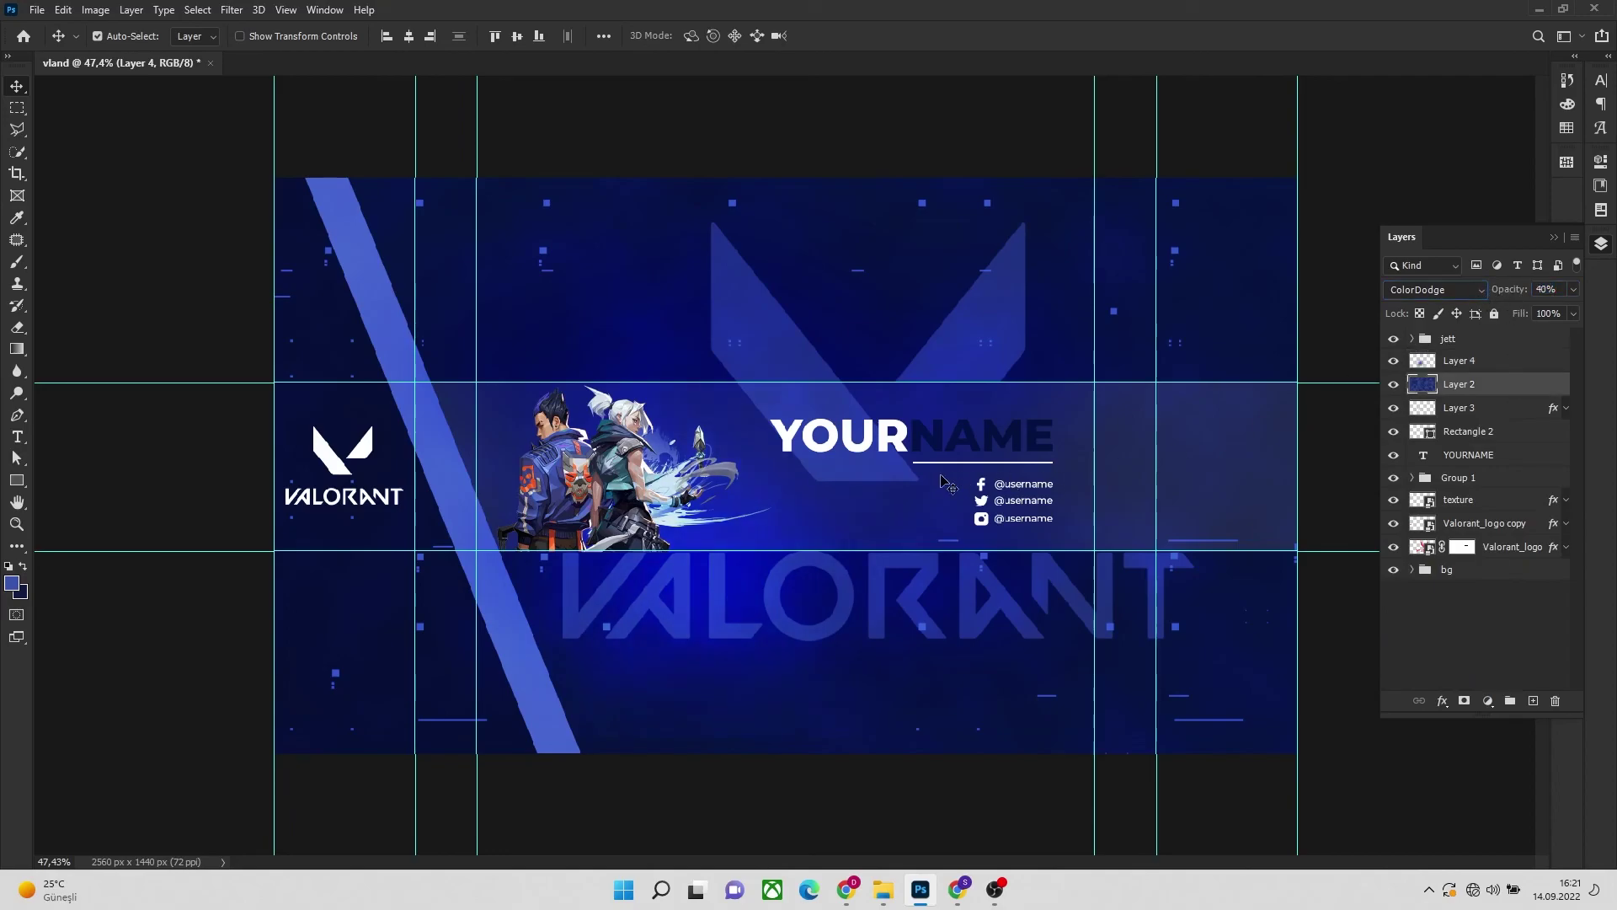
pyautogui.scroll(3, 892, 488)
pyautogui.click(889, 488)
pyautogui.scroll(2, 787, 560)
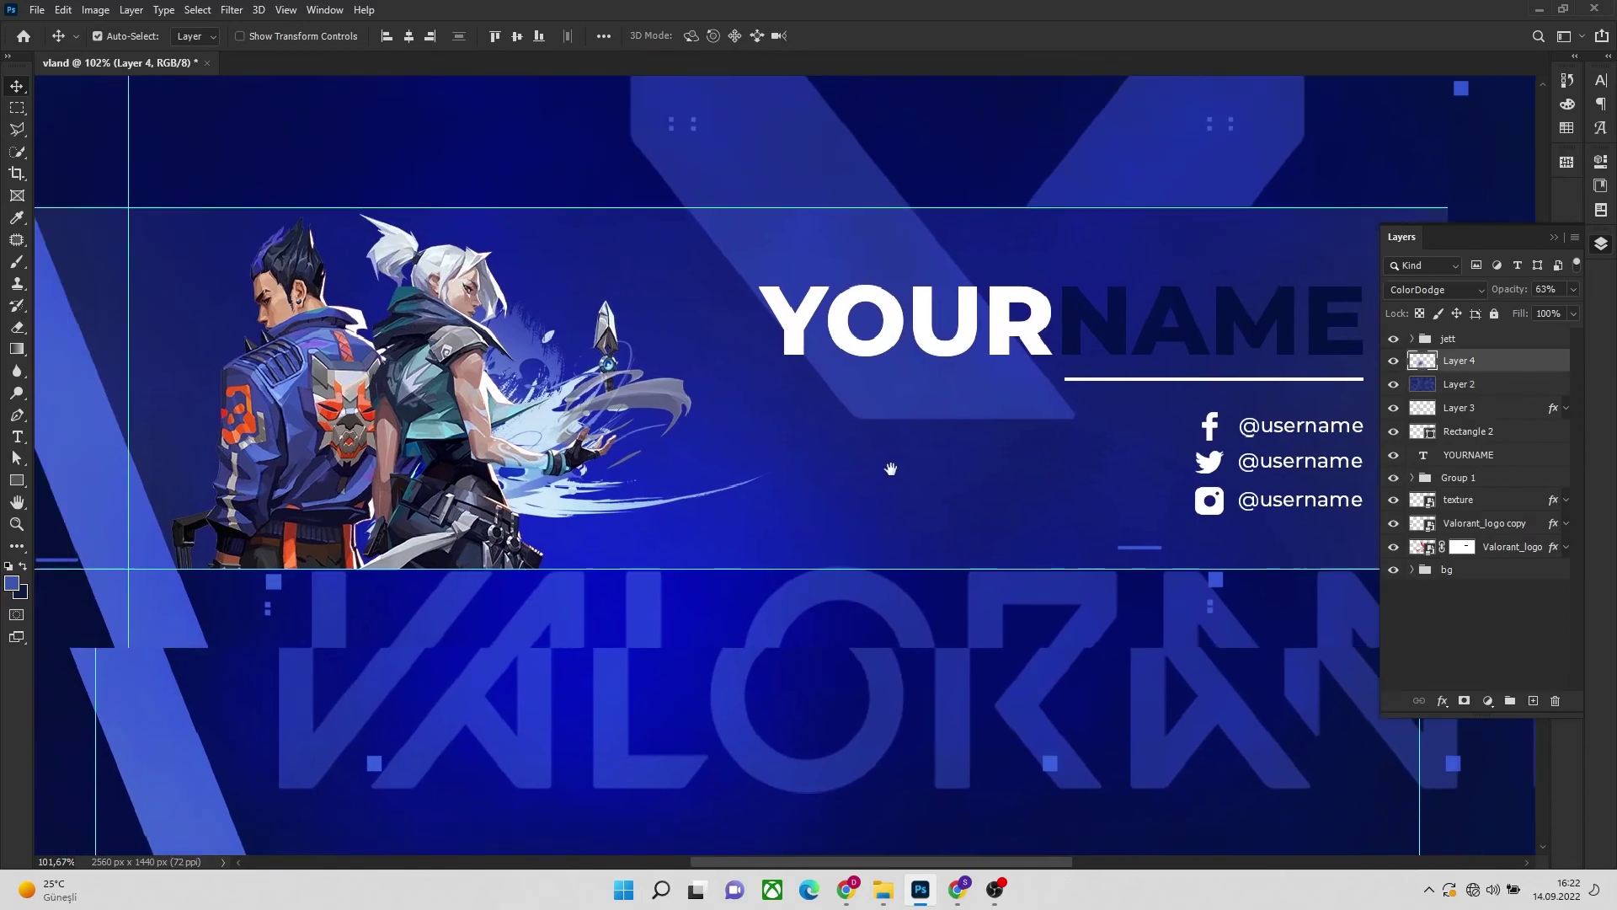
# Shrink the glow from its bottom edge and move it slightly lower.
pyautogui.hotkey('ctrl', 't')
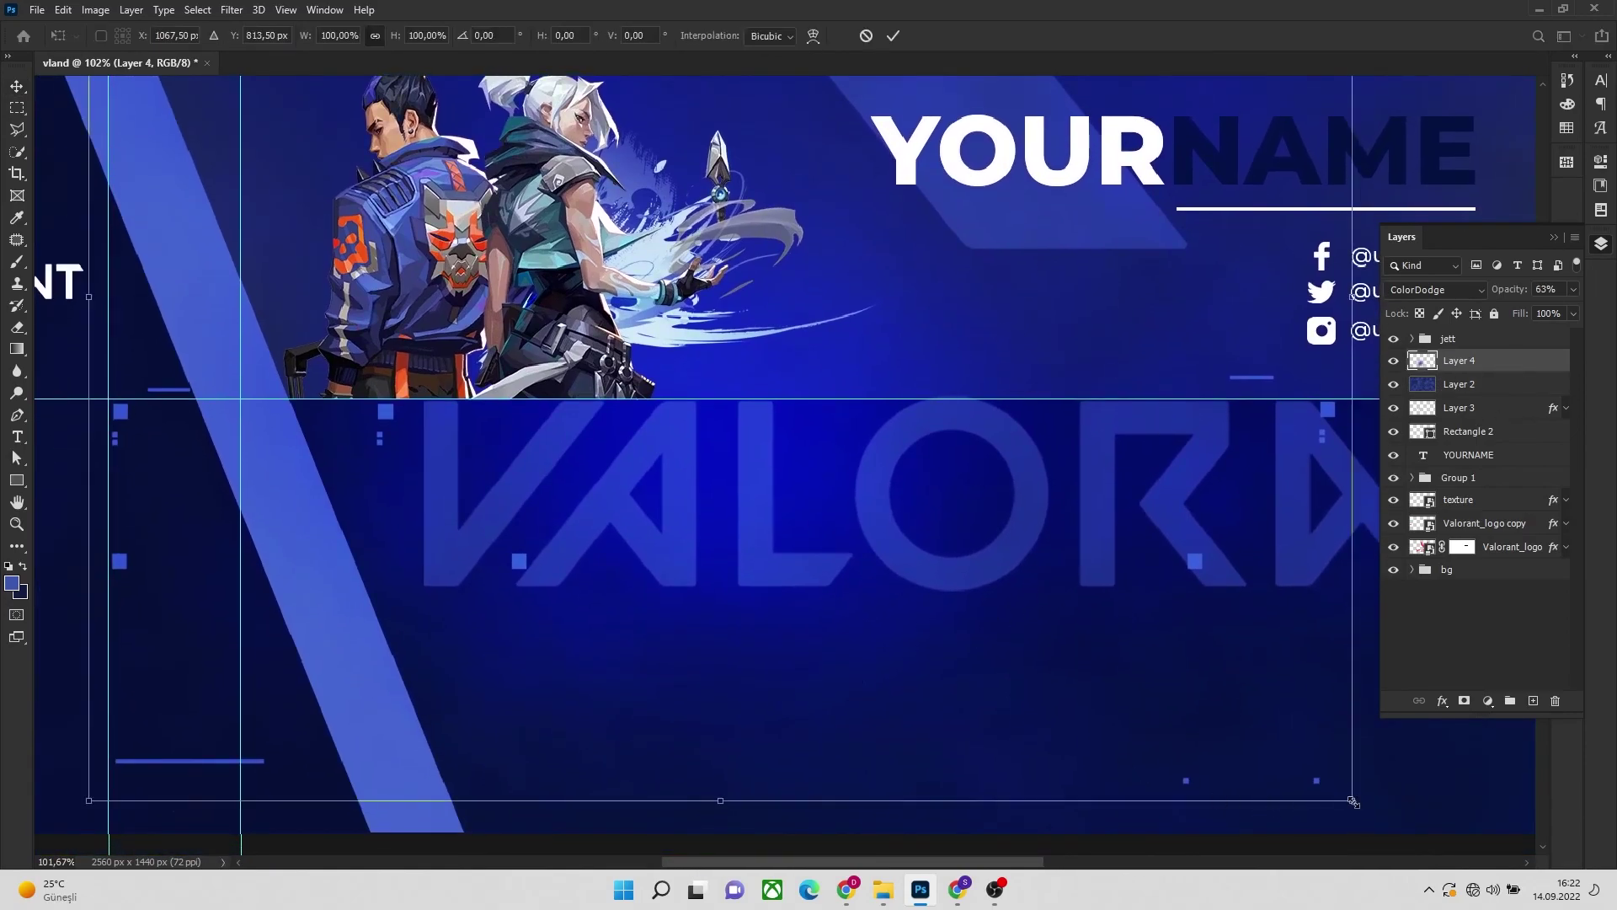
pyautogui.moveTo(722, 801); pyautogui.dragTo(722, 629)
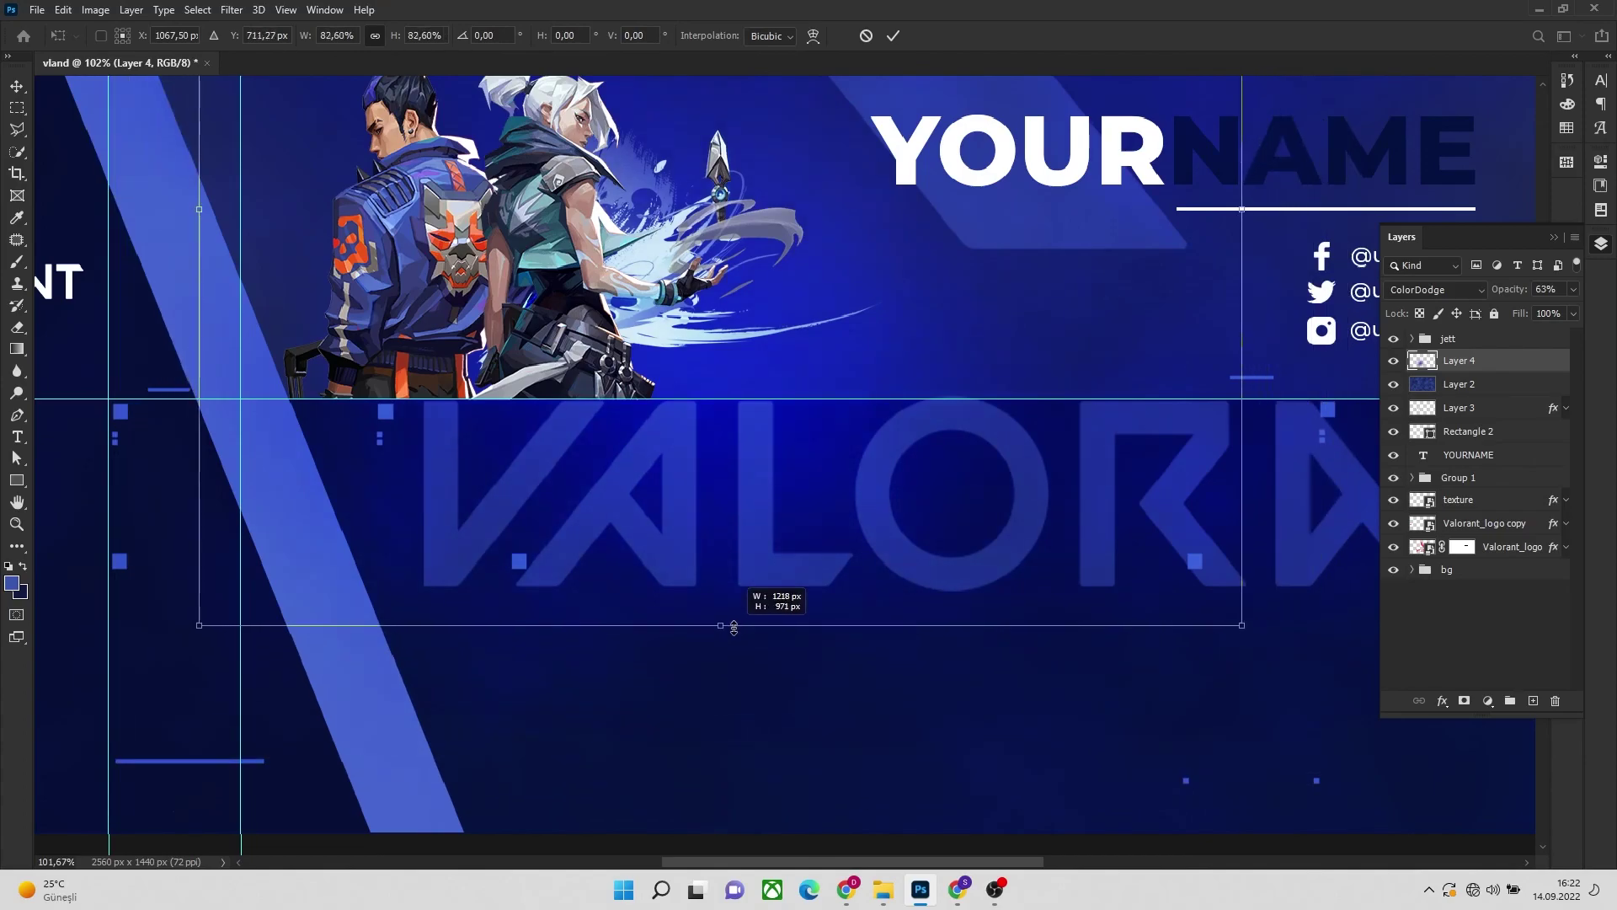
pyautogui.moveTo(753, 337)
pyautogui.mouseDown()
pyautogui.moveTo(746, 398)
pyautogui.moveTo(861, 399)
pyautogui.mouseUp()
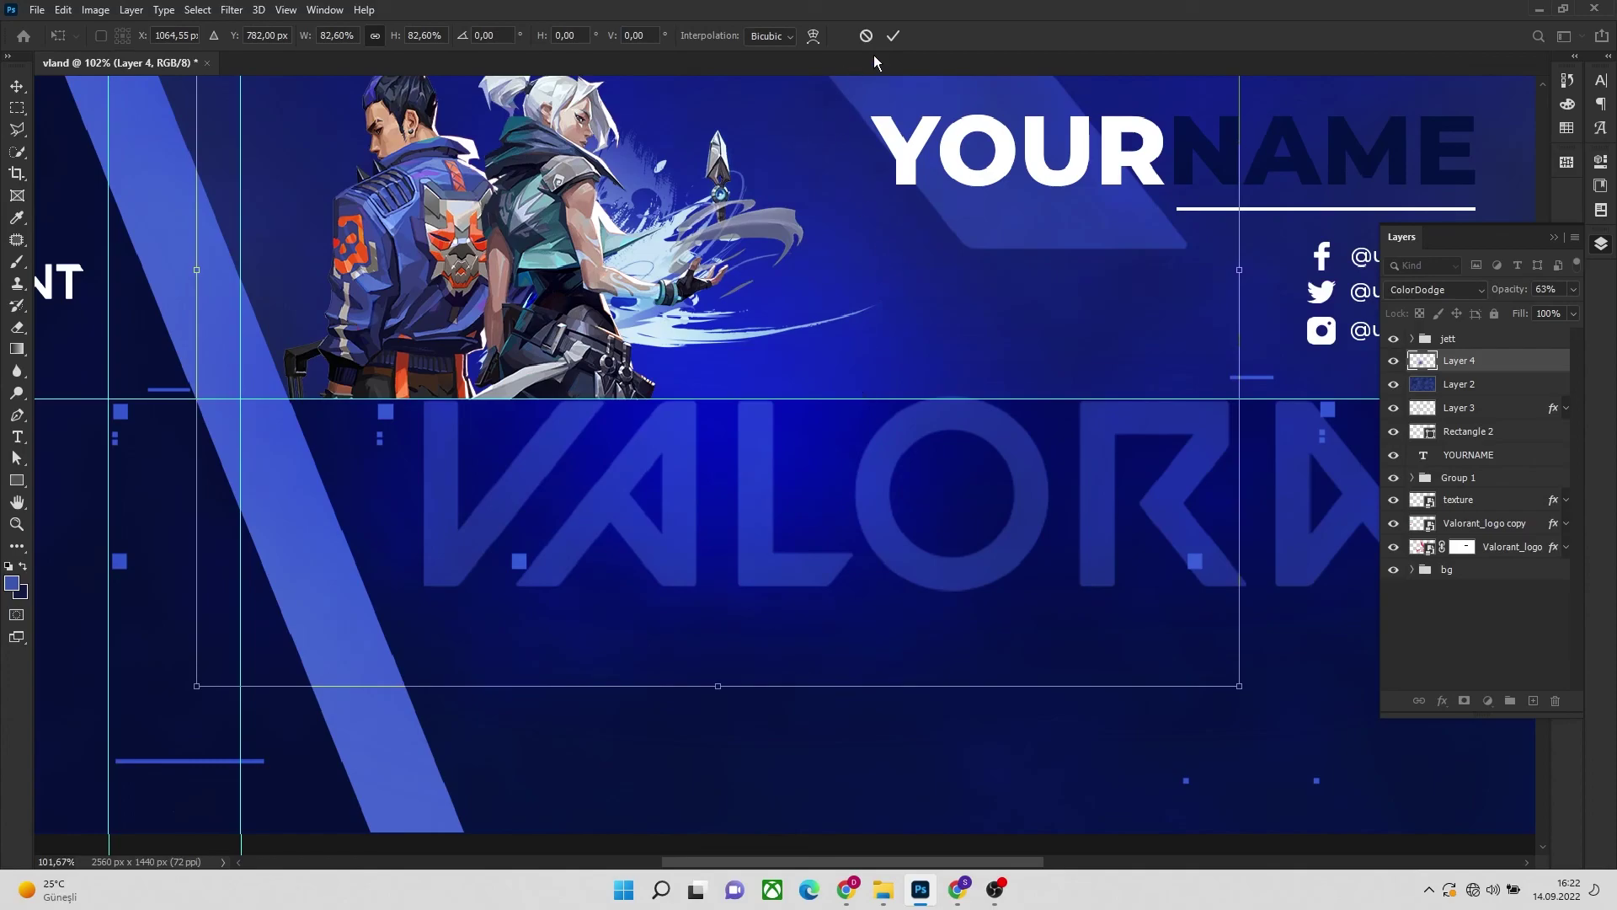
pyautogui.click(893, 36)
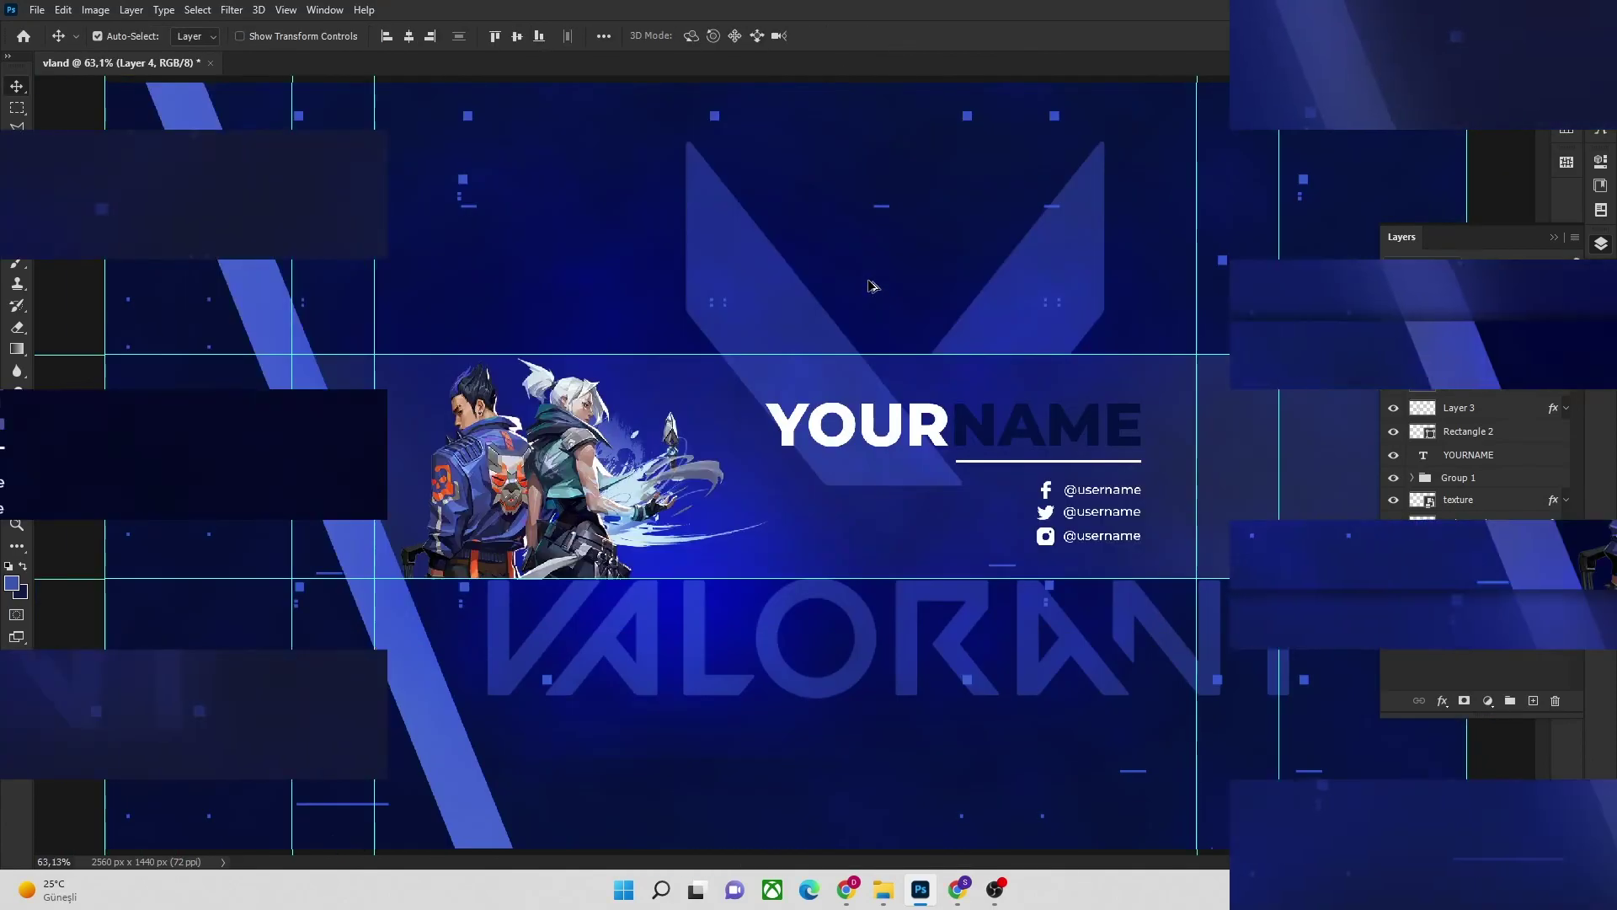